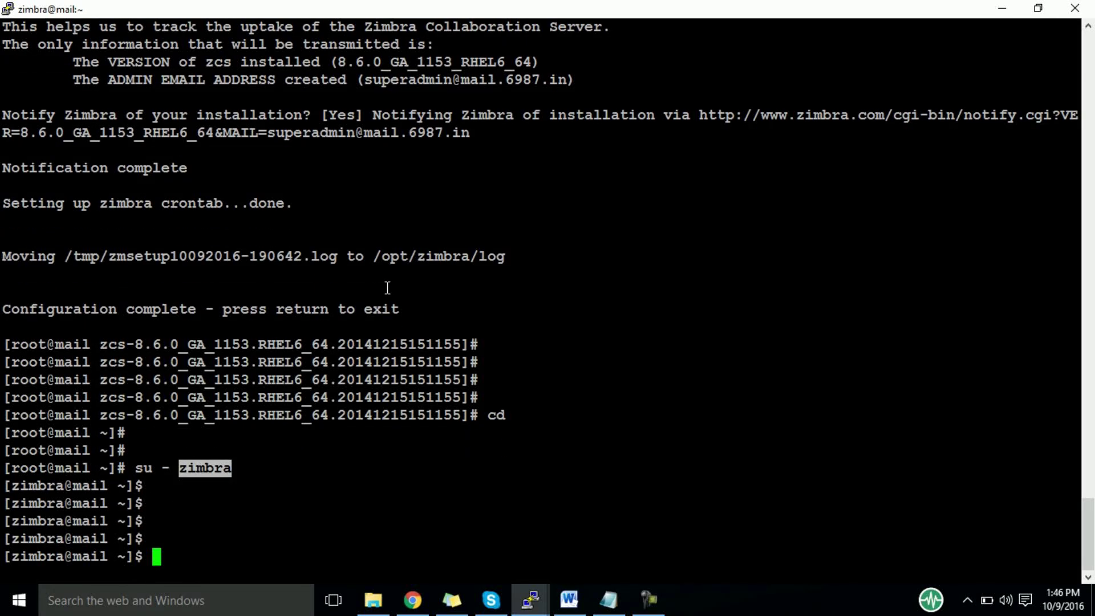
{"action": "key", "text": "Return"}
{"action": "key", "text": "Return"}
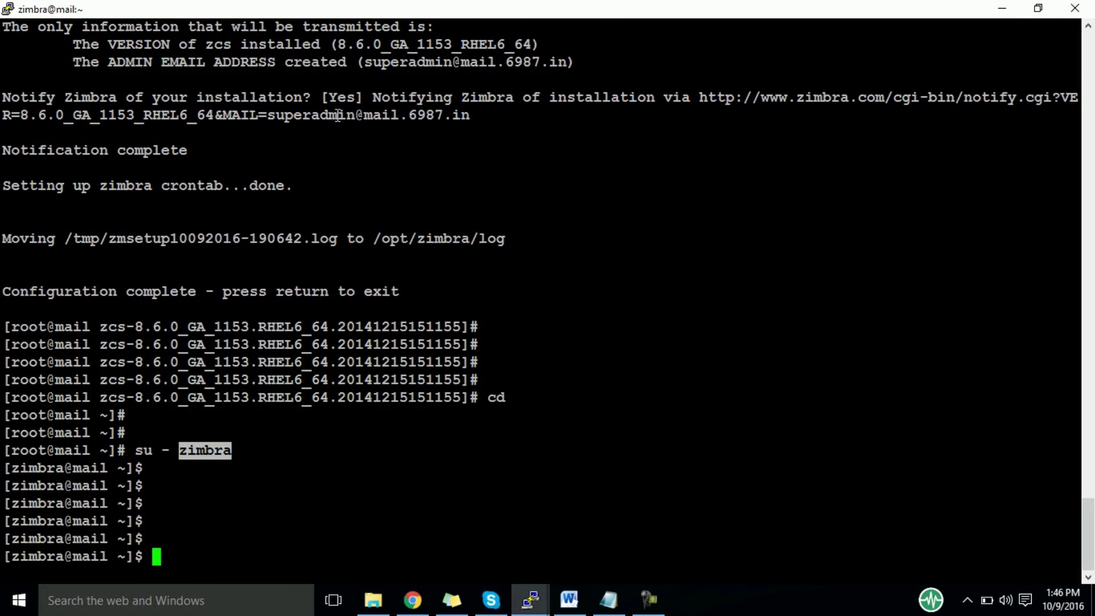
Run zmcontrol status to list every Zimbra service on mail.6987.in
{"action": "left_click", "coordinate": [439, 204]}
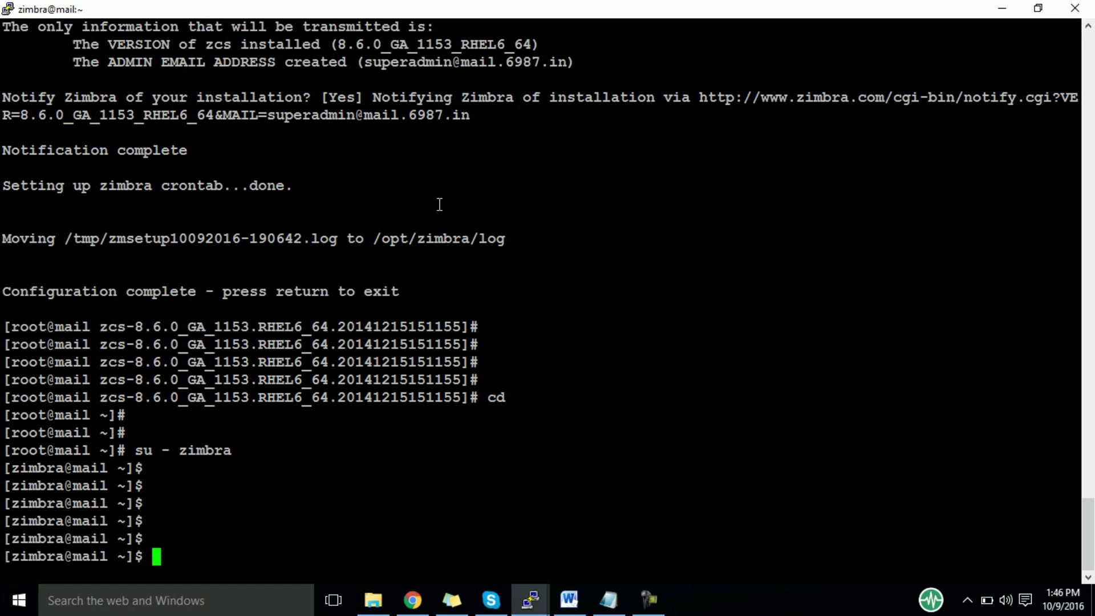
{"action": "type", "text": "zm"}
{"action": "type", "text": "control stat"}
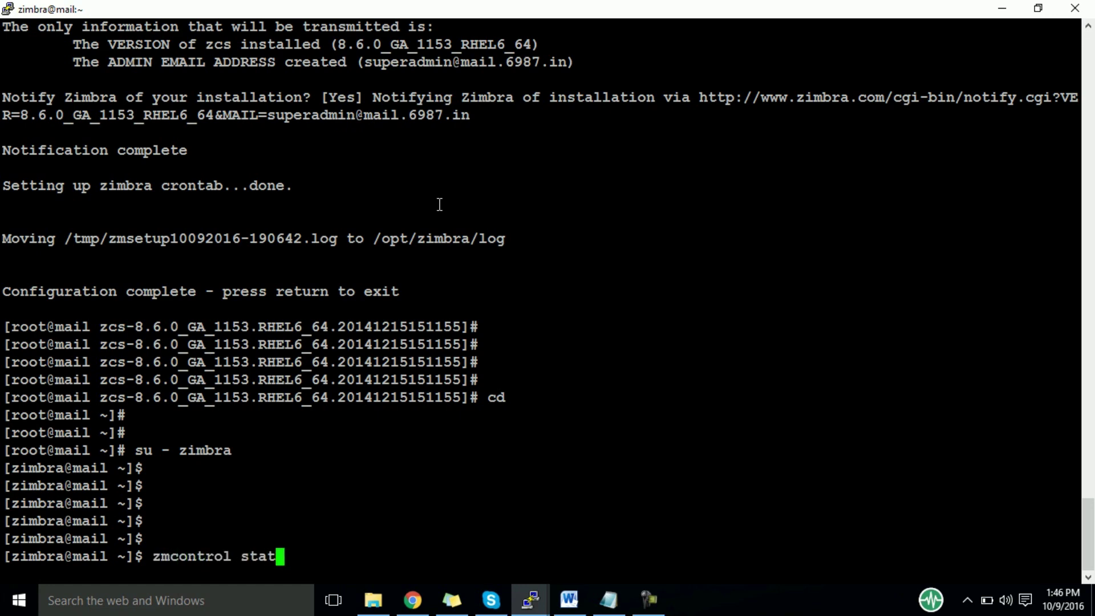
{"action": "type", "text": "us"}
{"action": "key", "text": "Return"}
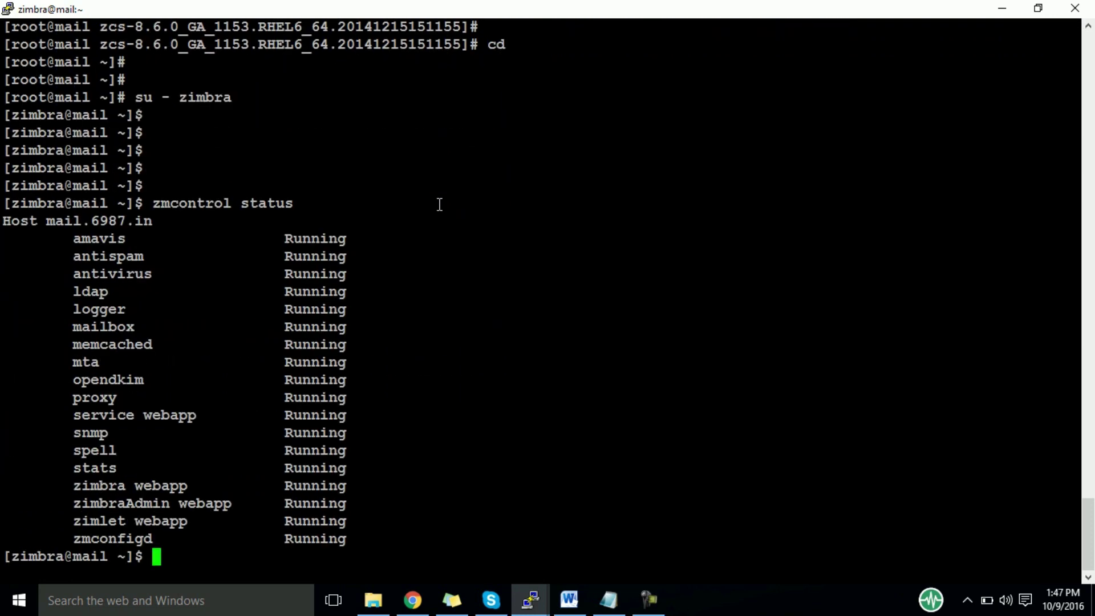
Change the recalled status command to zmcontrol -v and run it, showing release 8.6.0_GA_1153 FOSS
{"action": "left_click_drag", "start_coordinate": [286, 234], "coordinate": [336, 362]}
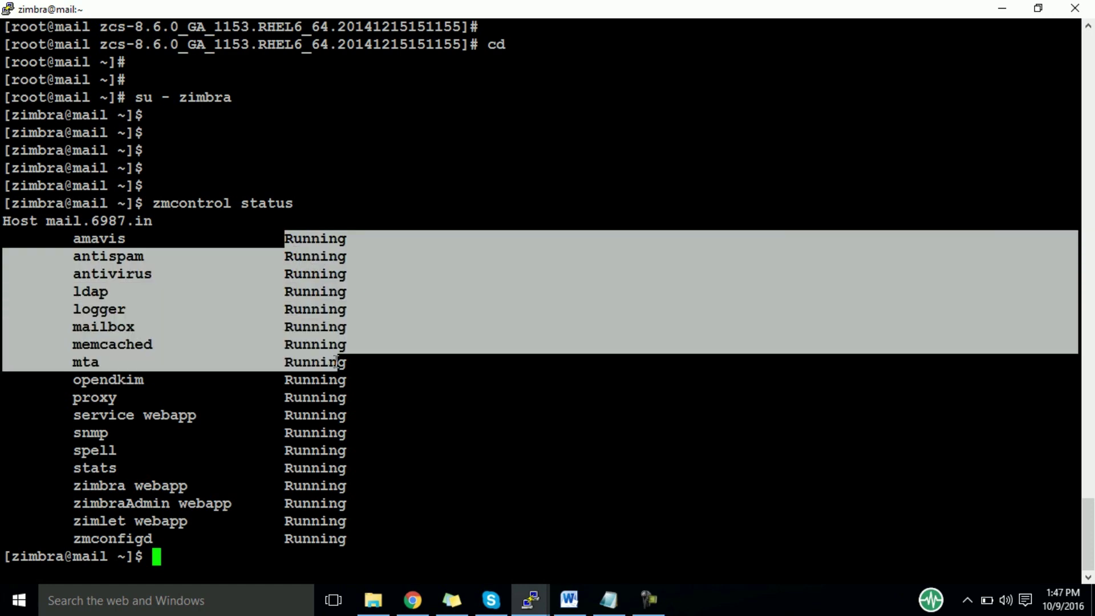
{"action": "left_click", "coordinate": [366, 353]}
{"action": "key", "text": "Up"}
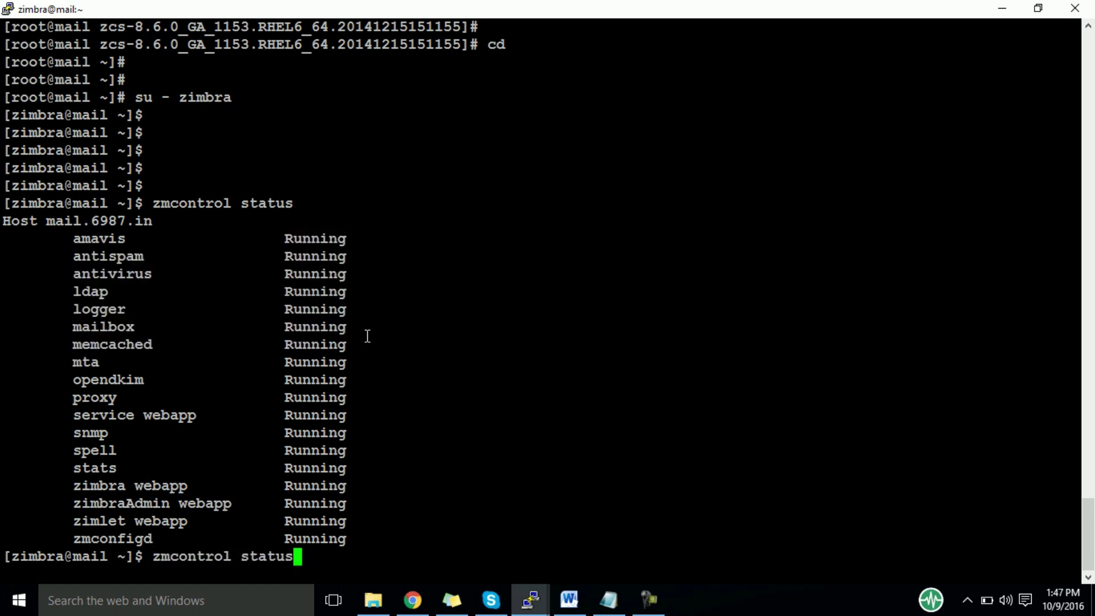
{"action": "key", "text": "BackSpace"}
{"action": "key", "text": "BackSpace"}
{"action": "key", "text": "BackSpace"}
{"action": "key", "text": "BackSpace"}
{"action": "key", "text": "BackSpace"}
{"action": "key", "text": "BackSpace"}
{"action": "key", "text": "BackSpace"}
{"action": "key", "text": "BackSpace"}
{"action": "key", "text": "BackSpace"}
{"action": "key", "text": "BackSpace"}
{"action": "type", "text": "res"}
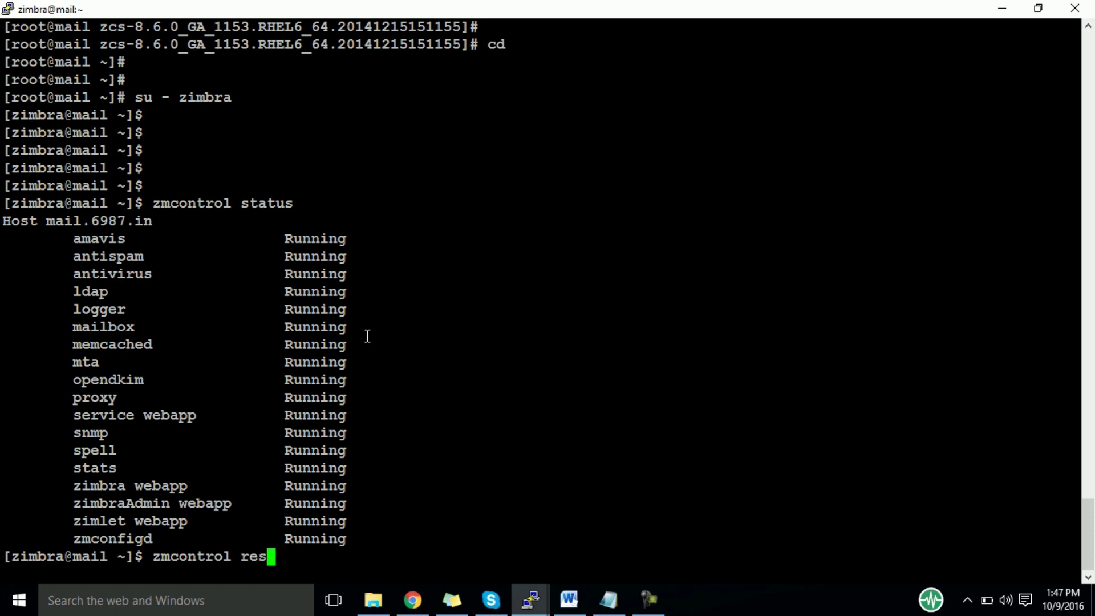
{"action": "type", "text": "tart"}
{"action": "key", "text": "BackSpace"}
{"action": "key", "text": "BackSpace"}
{"action": "key", "text": "BackSpace"}
{"action": "key", "text": "BackSpace"}
{"action": "key", "text": "BackSpace"}
{"action": "key", "text": "BackSpace"}
{"action": "key", "text": "BackSpace"}
{"action": "type", "text": "stop"}
{"action": "key", "text": "BackSpace"}
{"action": "key", "text": "BackSpace"}
{"action": "key", "text": "BackSpace"}
{"action": "key", "text": "BackSpace"}
{"action": "type", "text": "-v"}
{"action": "key", "text": "Return"}
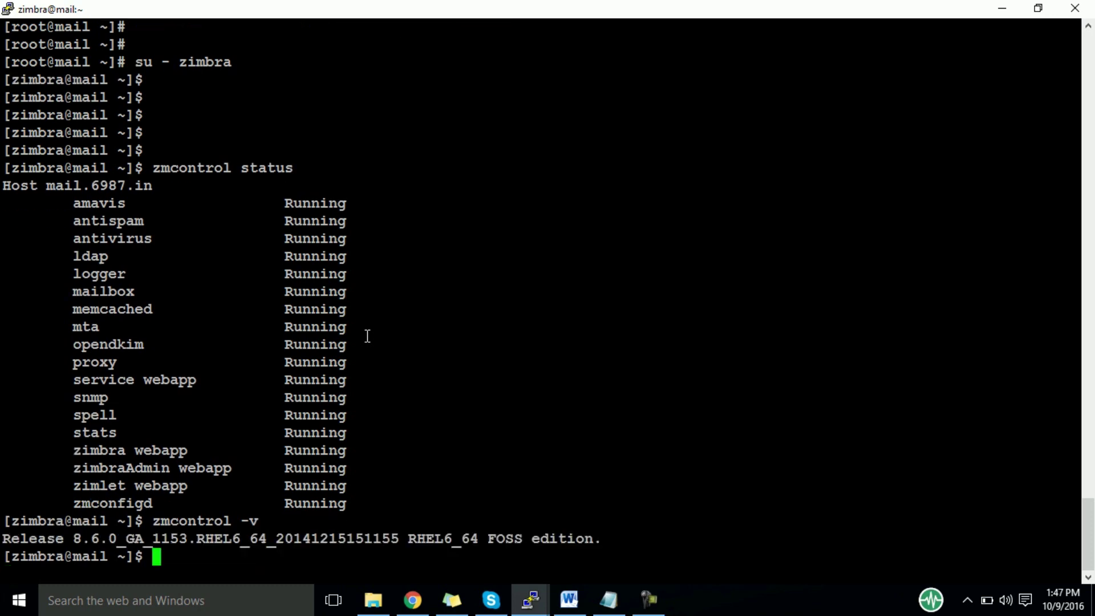
{"action": "key", "text": "Return"}
{"action": "key", "text": "Return"}
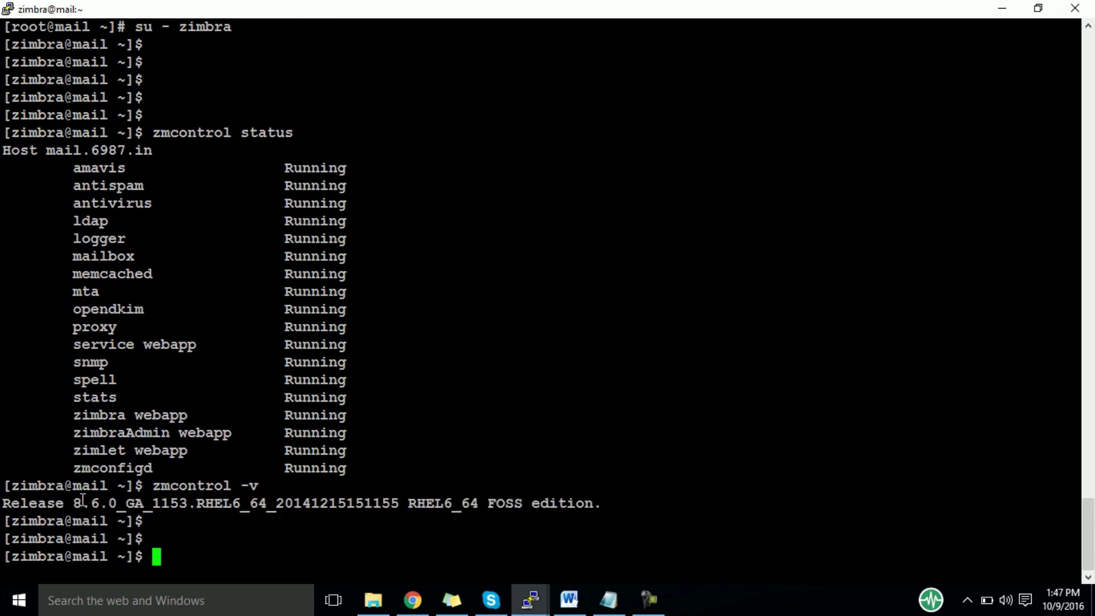
{"action": "left_click_drag", "start_coordinate": [74, 503], "coordinate": [108, 502]}
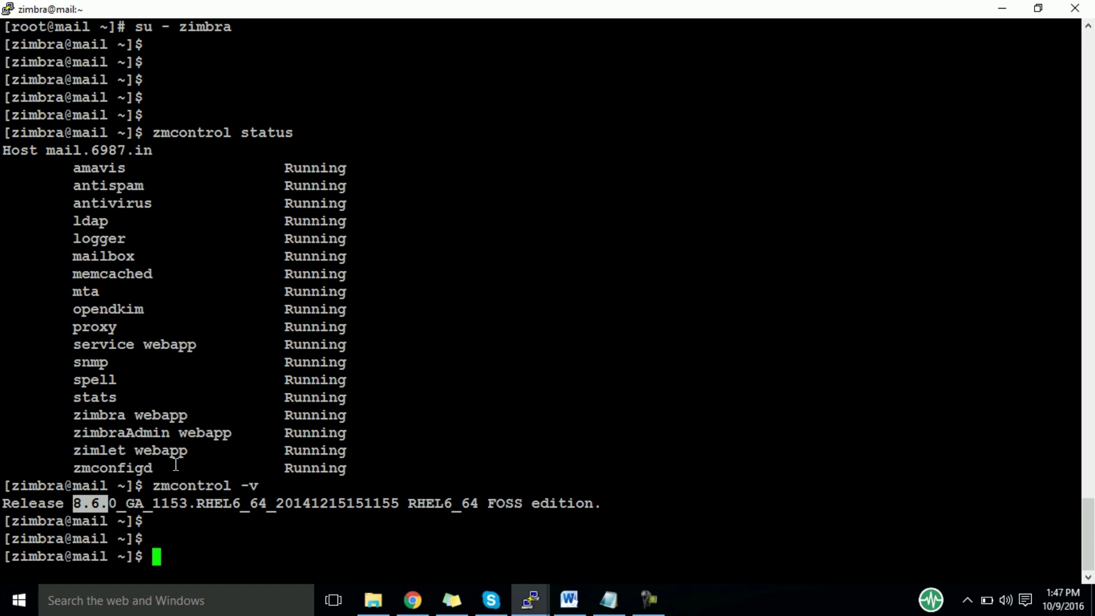
{"action": "left_click", "coordinate": [473, 331]}
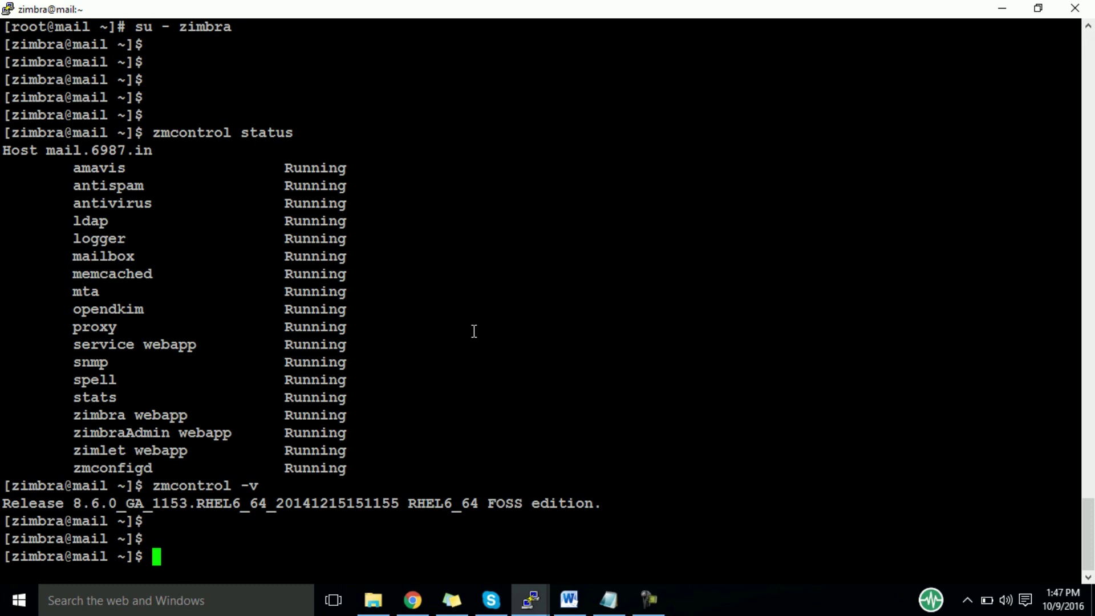
Run ifconfig and select the eth1 address 192.168.0.65
{"action": "type", "text": "ifconfig"}
{"action": "key", "text": "Return"}
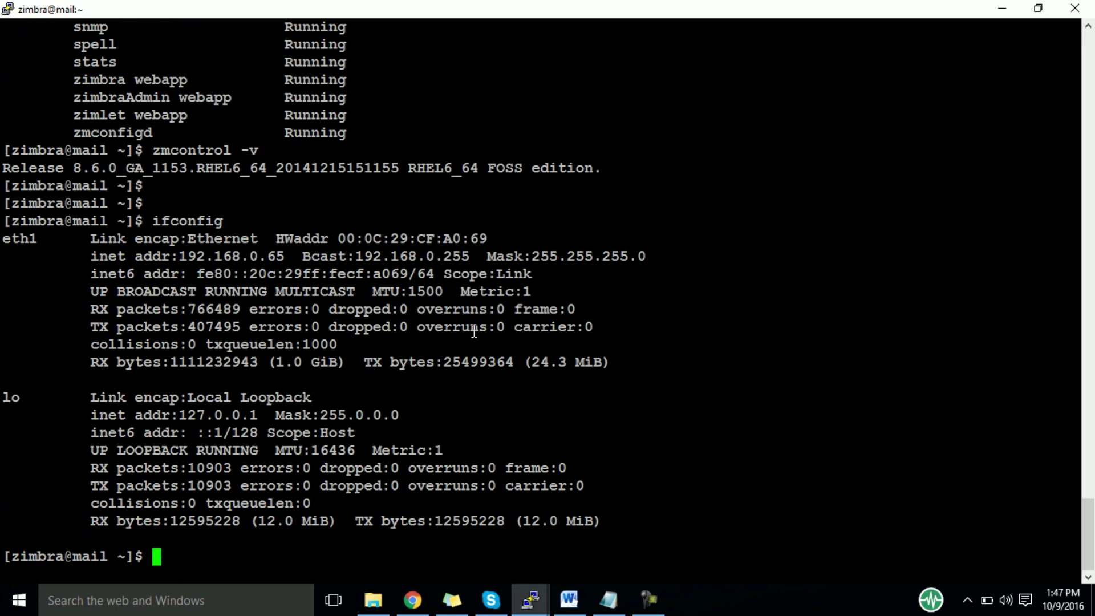
{"action": "double_click", "coordinate": [246, 256]}
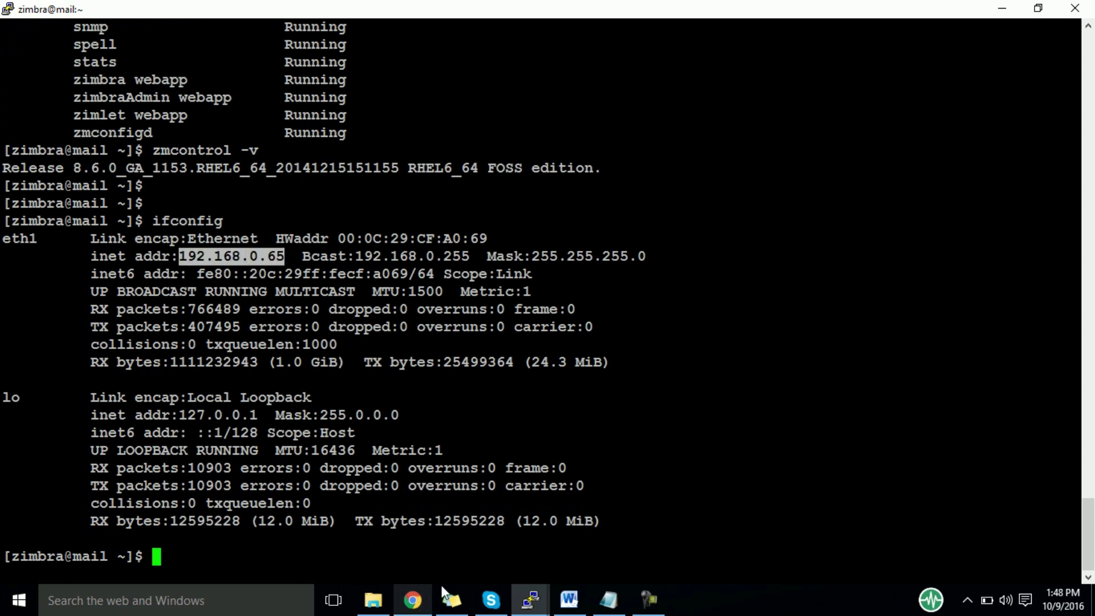
Open a new blank browser tab, then return to the ifconfig output in the terminal
{"action": "left_click", "coordinate": [415, 608]}
{"action": "left_click", "coordinate": [194, 12]}
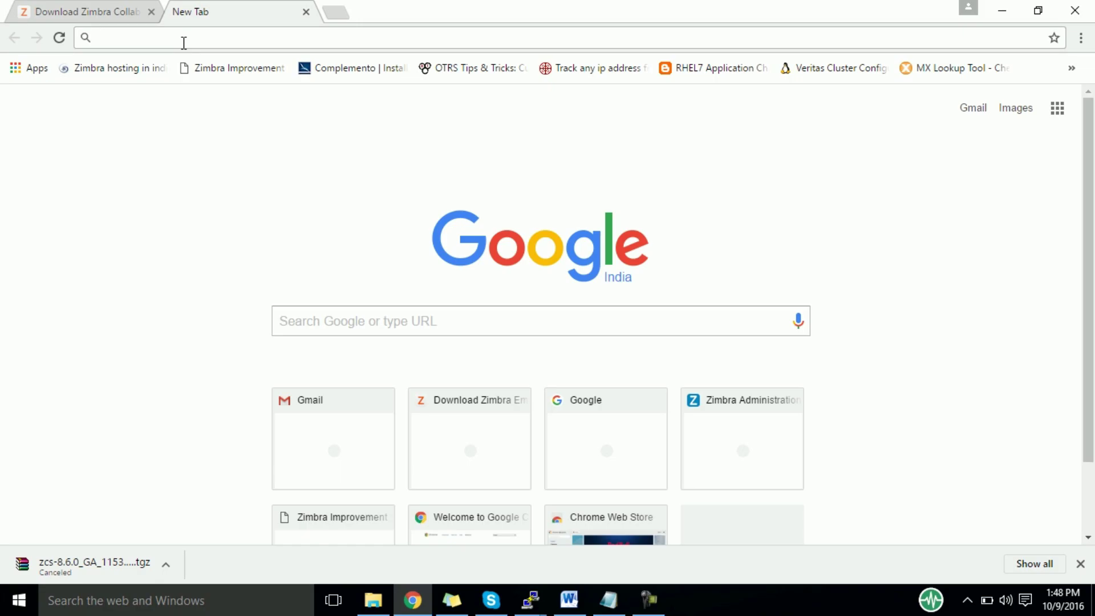
{"action": "key", "text": "alt+Tab"}
{"action": "scroll", "coordinate": [291, 260], "scroll_direction": "up", "scroll_amount": 5}
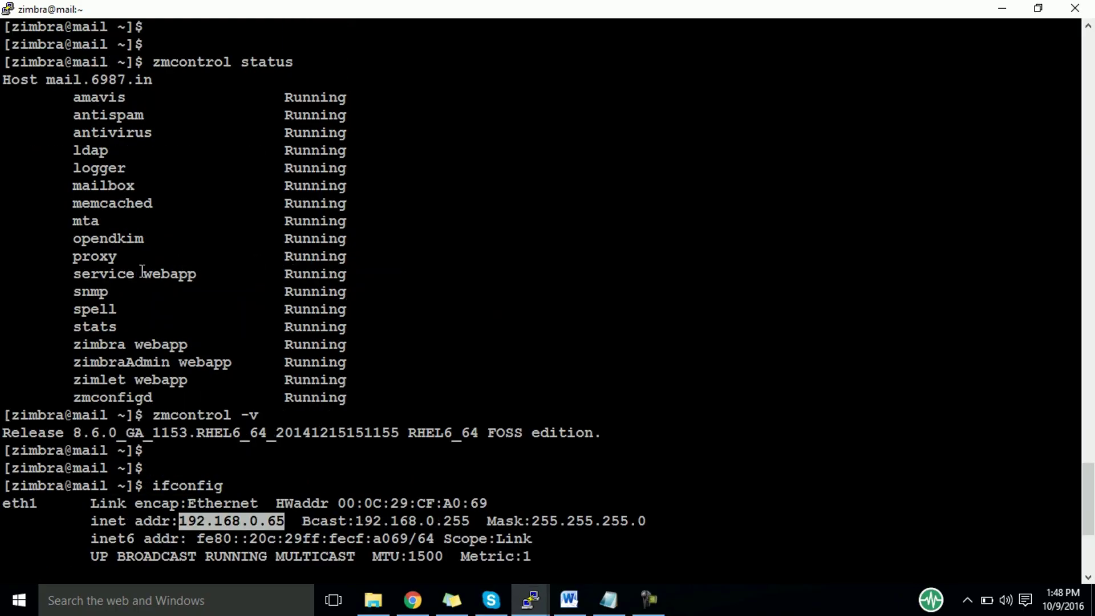
{"action": "scroll", "coordinate": [111, 314], "scroll_direction": "up", "scroll_amount": 5}
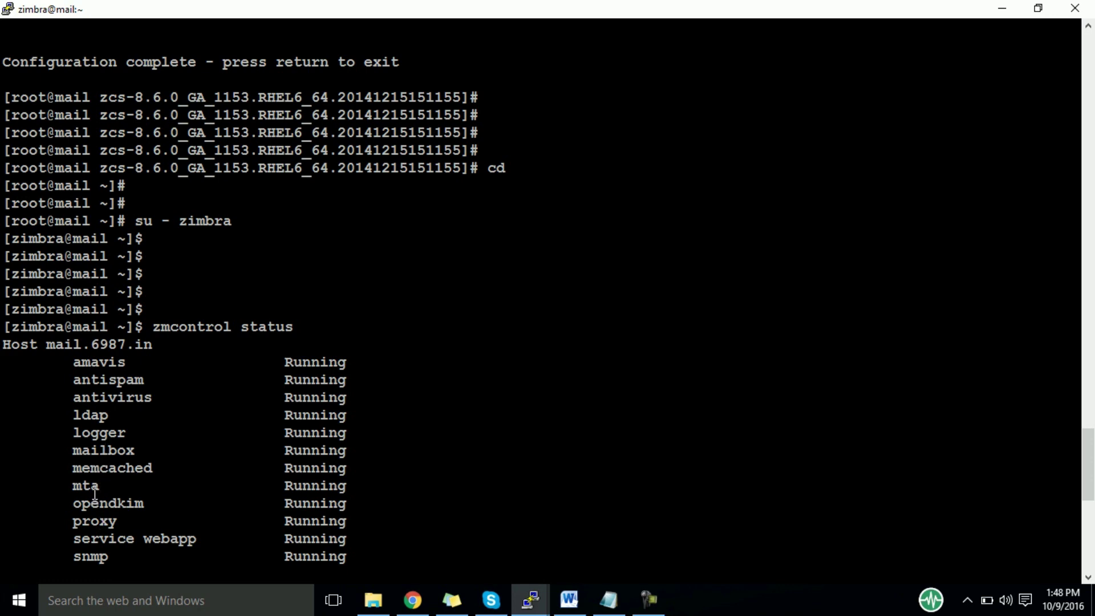
{"action": "scroll", "coordinate": [95, 503], "scroll_direction": "down", "scroll_amount": 5}
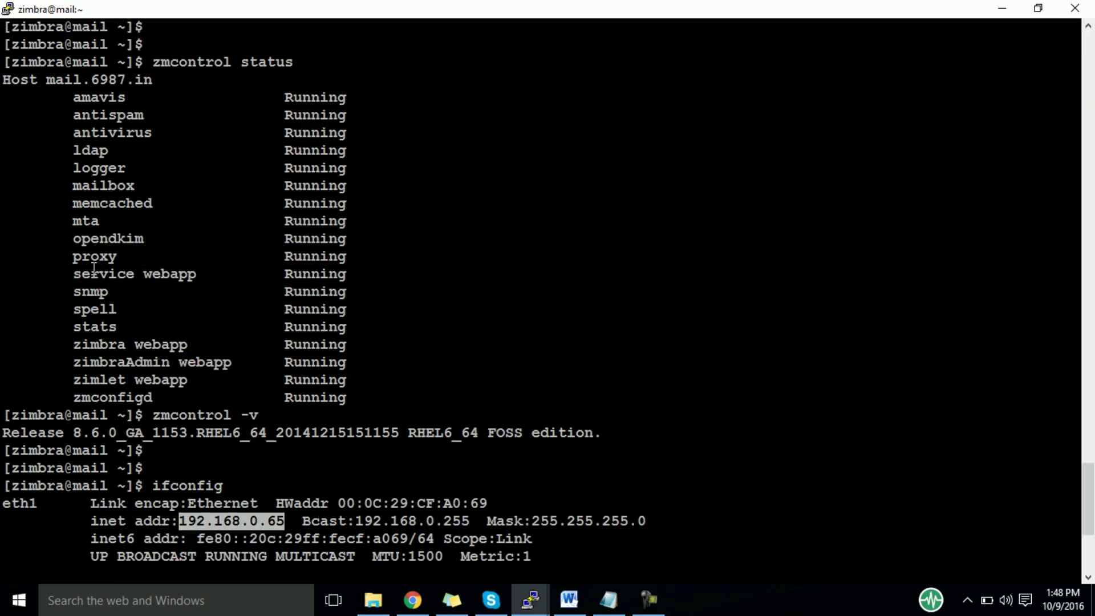
{"action": "double_click", "coordinate": [142, 383]}
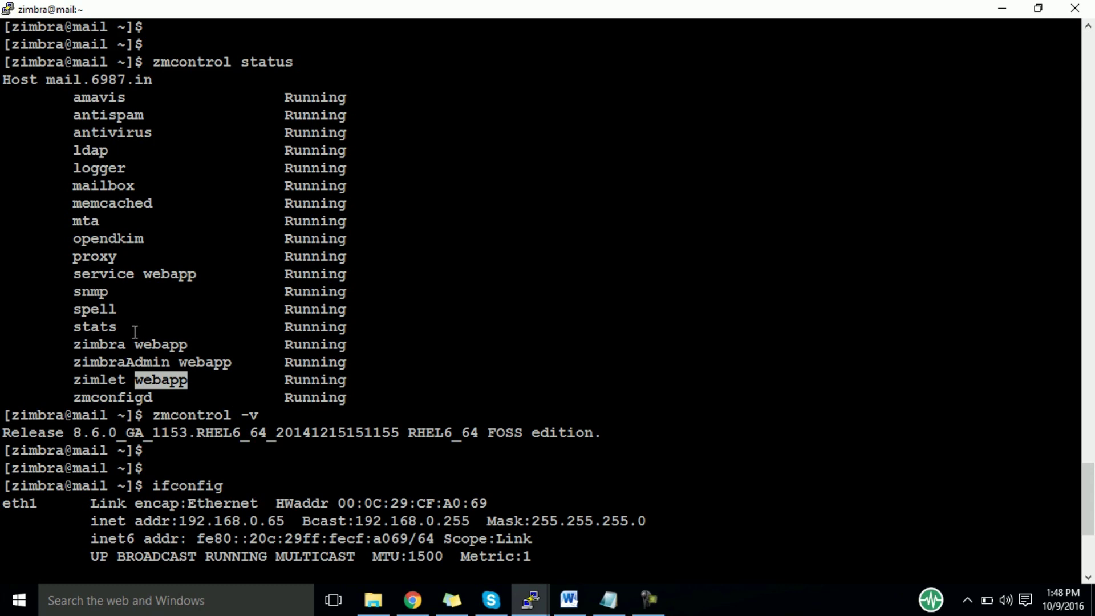
{"action": "triple_click", "coordinate": [87, 290]}
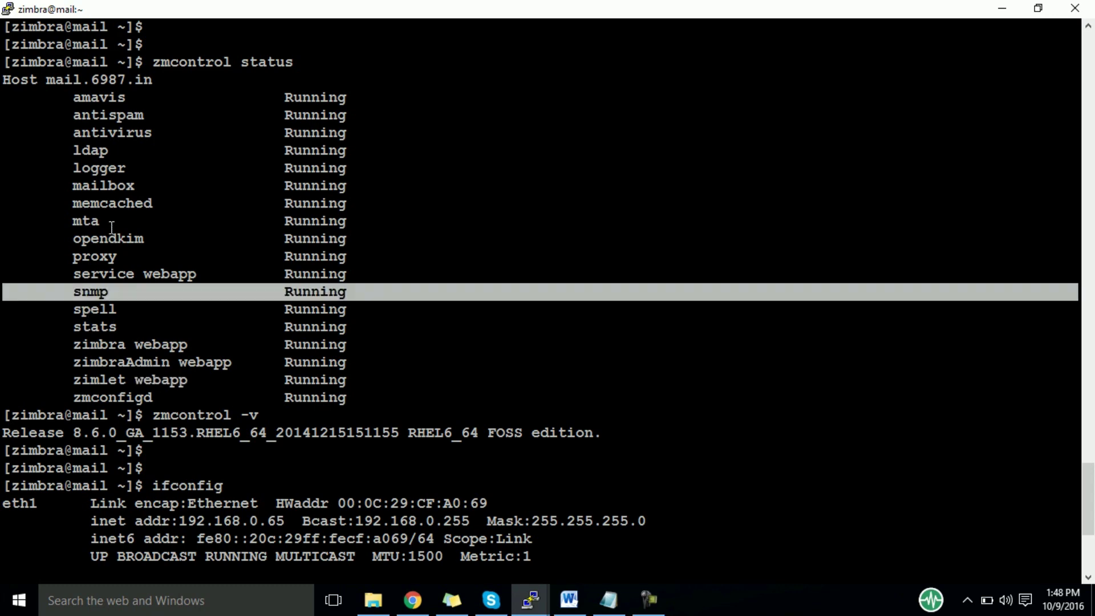
{"action": "left_click", "coordinate": [104, 203]}
{"action": "double_click", "coordinate": [104, 203]}
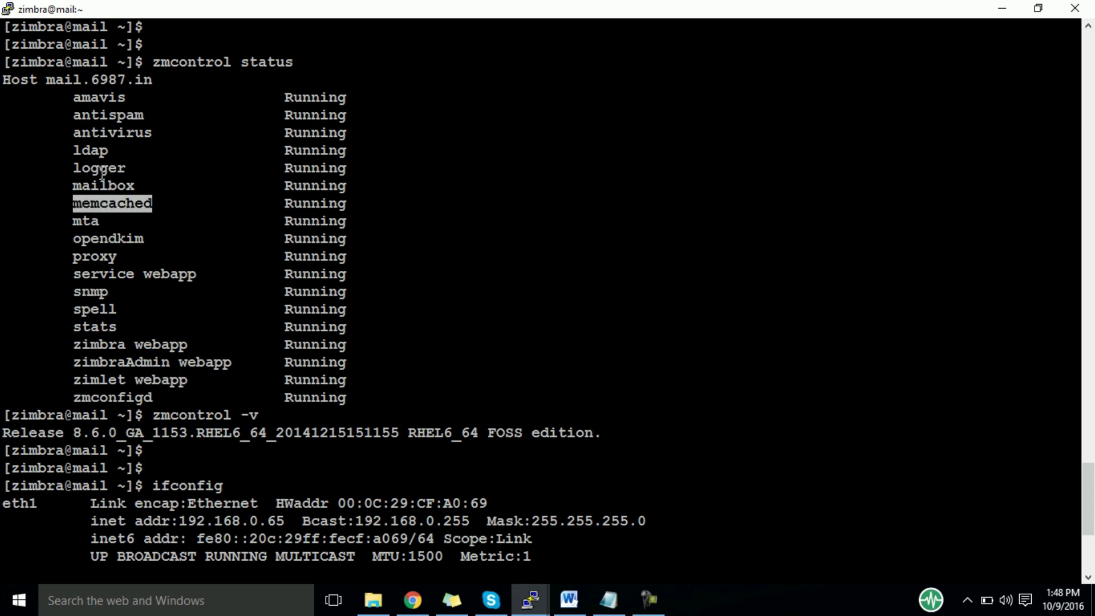
{"action": "double_click", "coordinate": [103, 167]}
{"action": "double_click", "coordinate": [117, 132]}
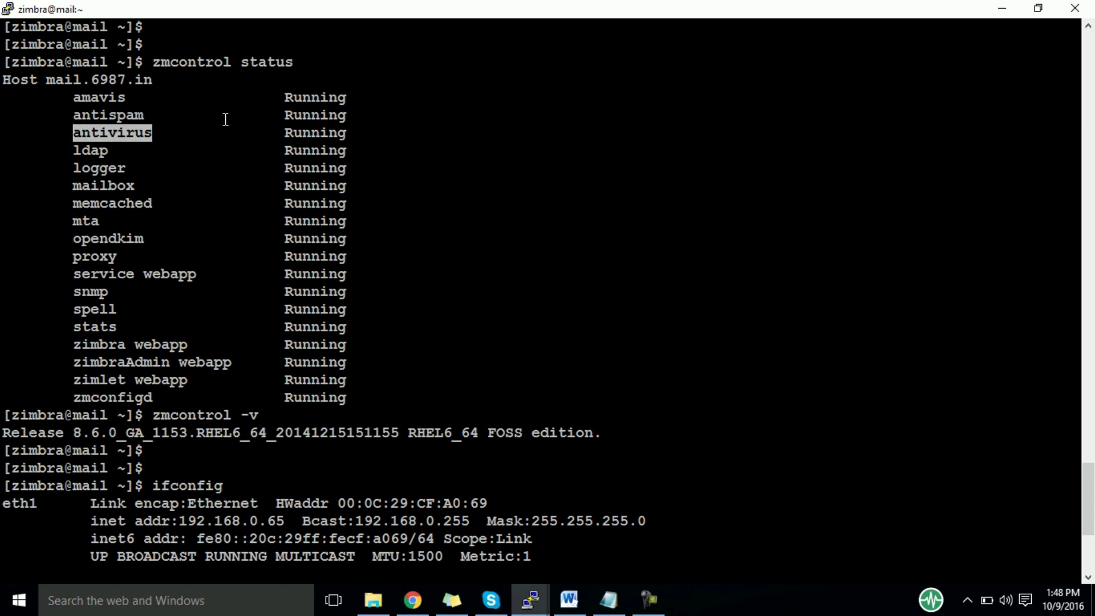
{"action": "double_click", "coordinate": [104, 115]}
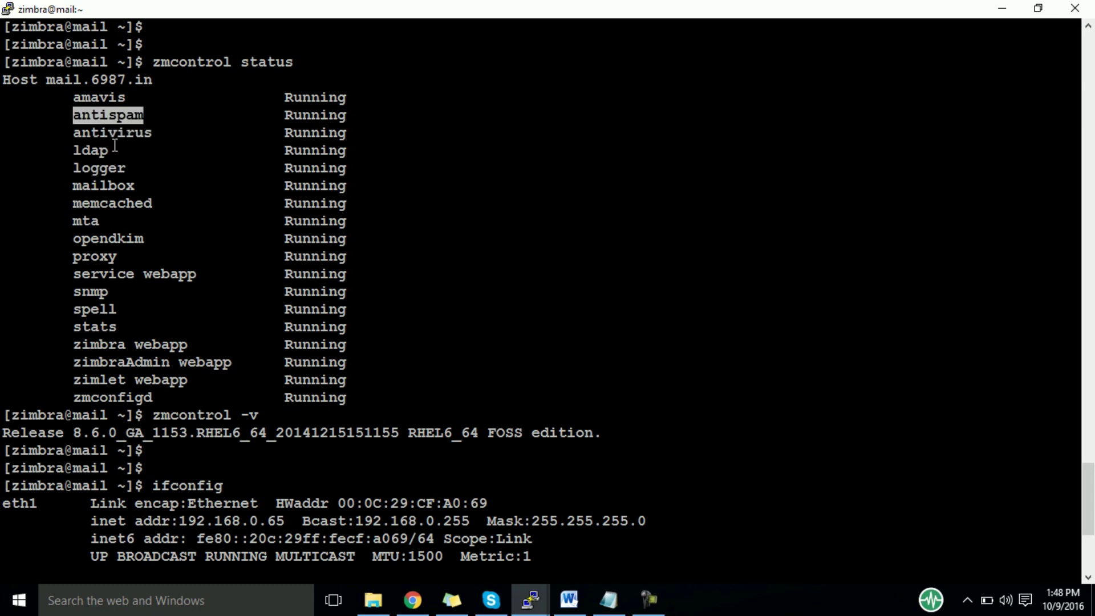
{"action": "double_click", "coordinate": [114, 132]}
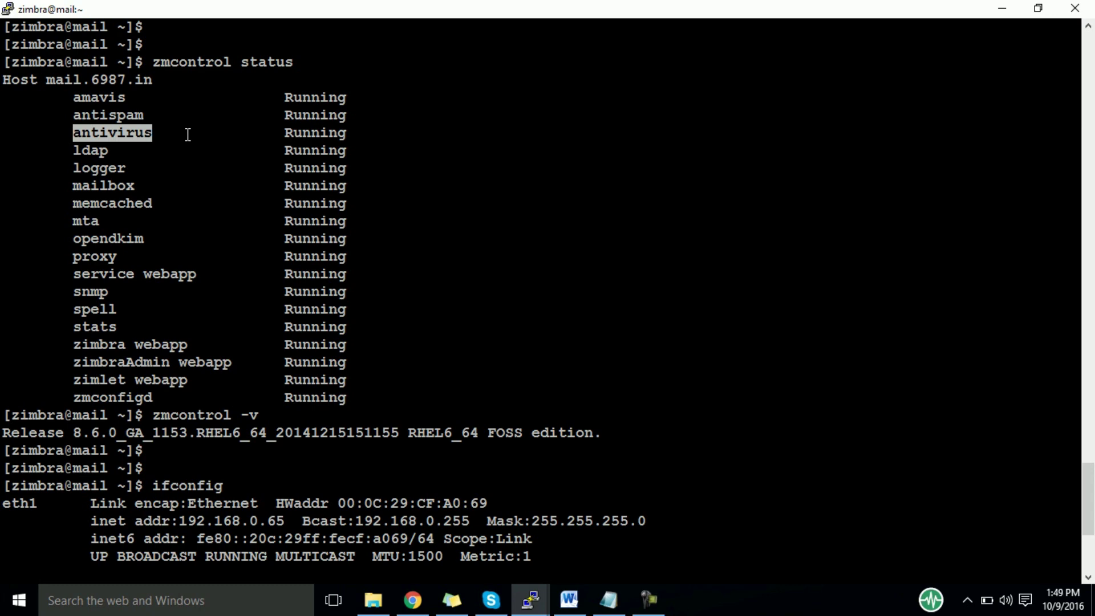
{"action": "double_click", "coordinate": [123, 116]}
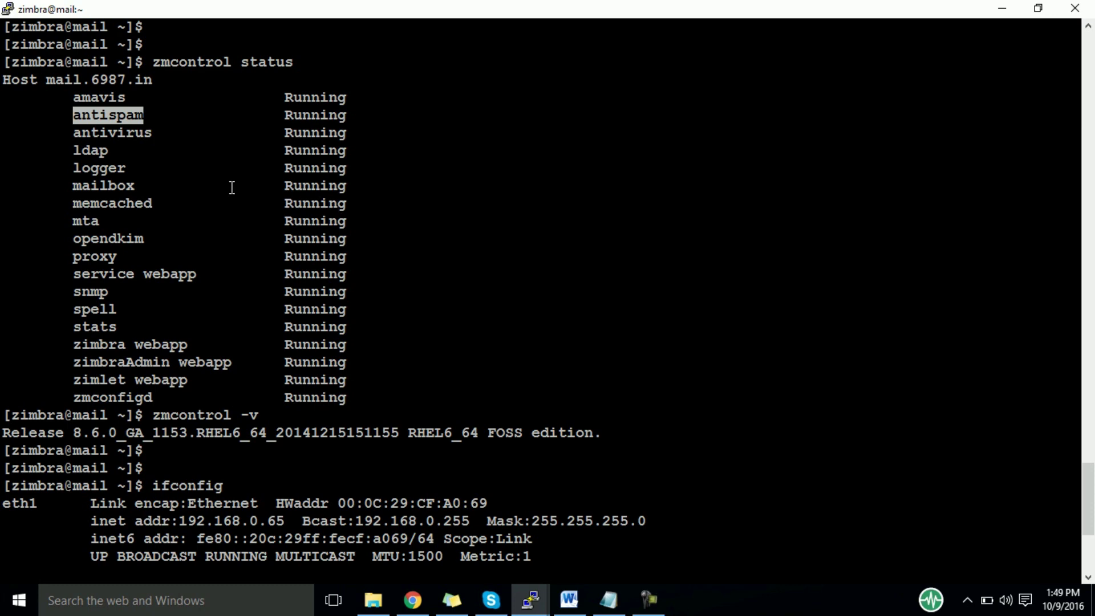
{"action": "double_click", "coordinate": [121, 133]}
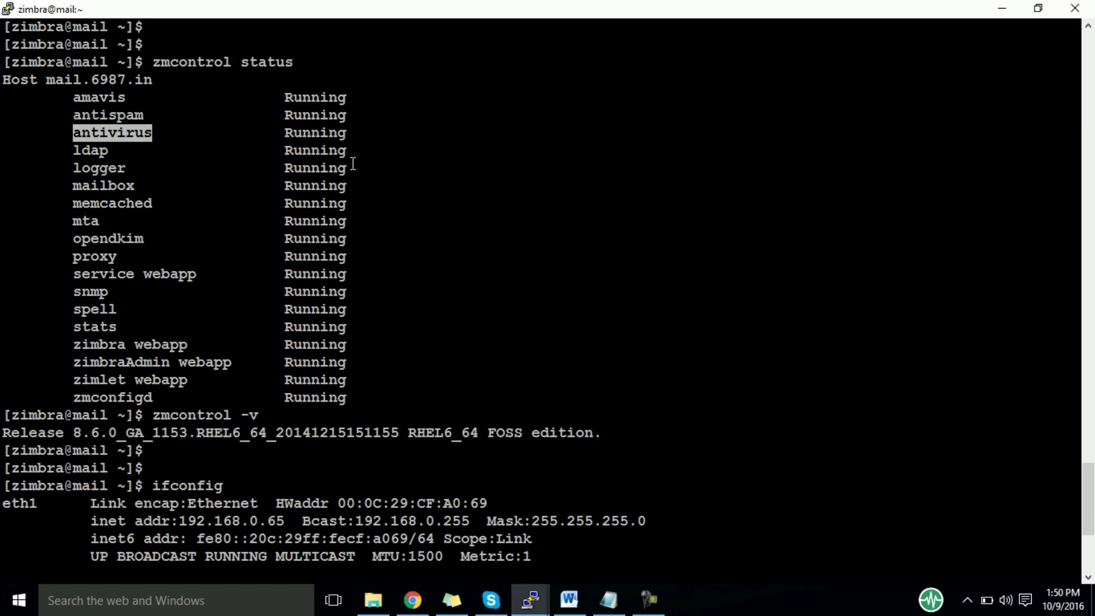
{"action": "left_click", "coordinate": [359, 216]}
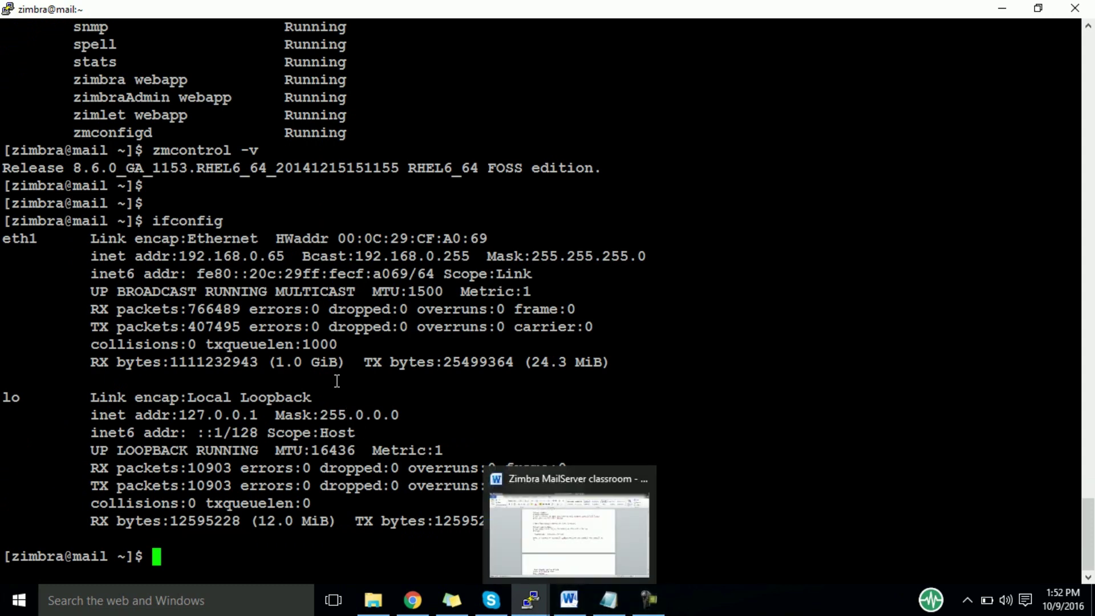
{"action": "double_click", "coordinate": [247, 256]}
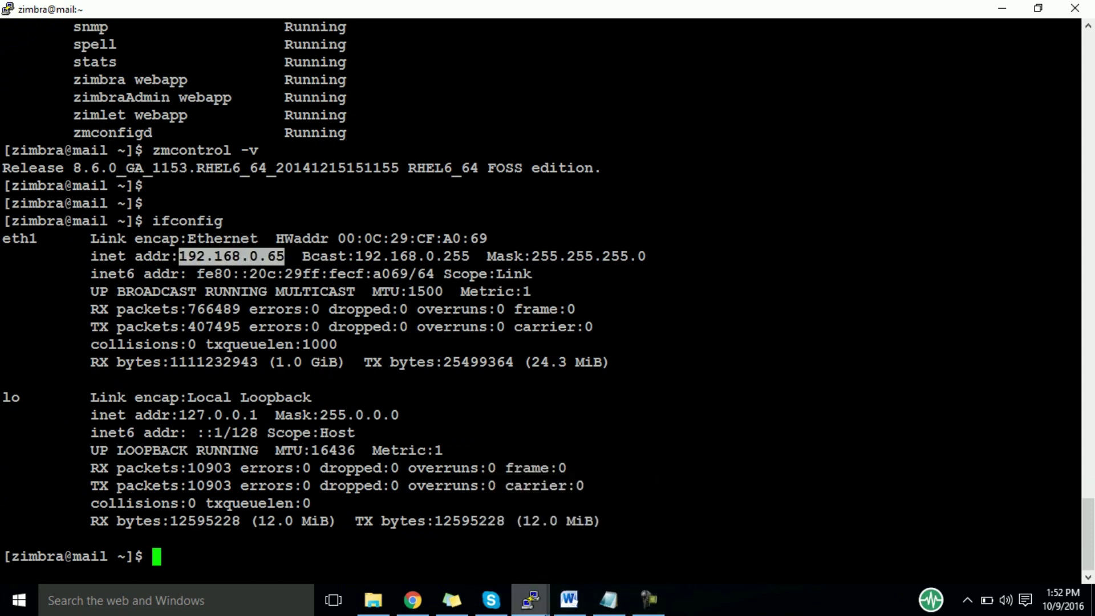
{"action": "left_click", "coordinate": [412, 601]}
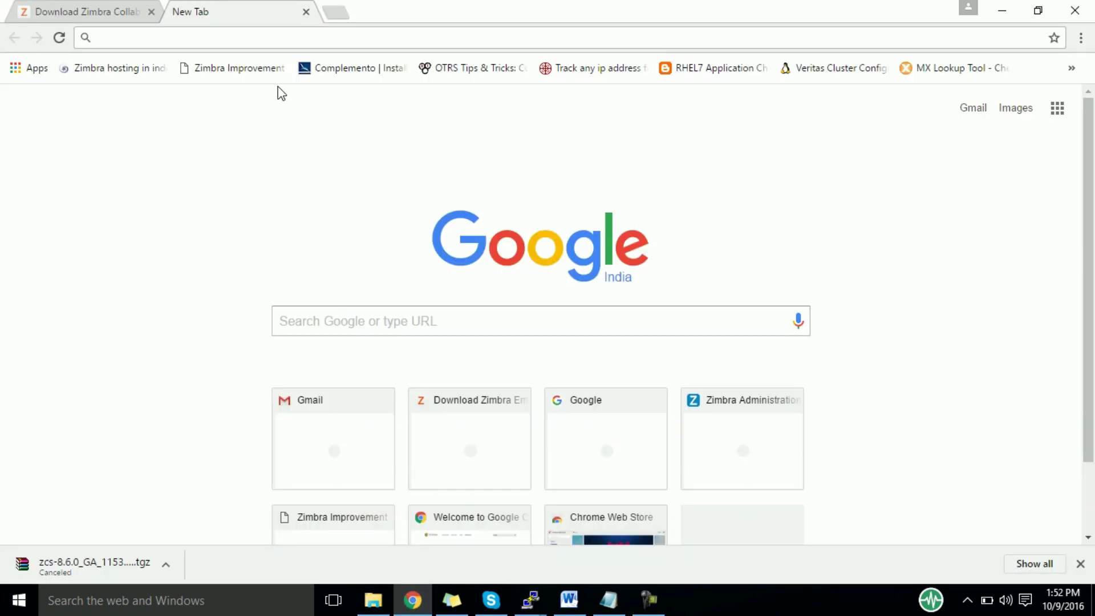
{"action": "type", "text": "https"}
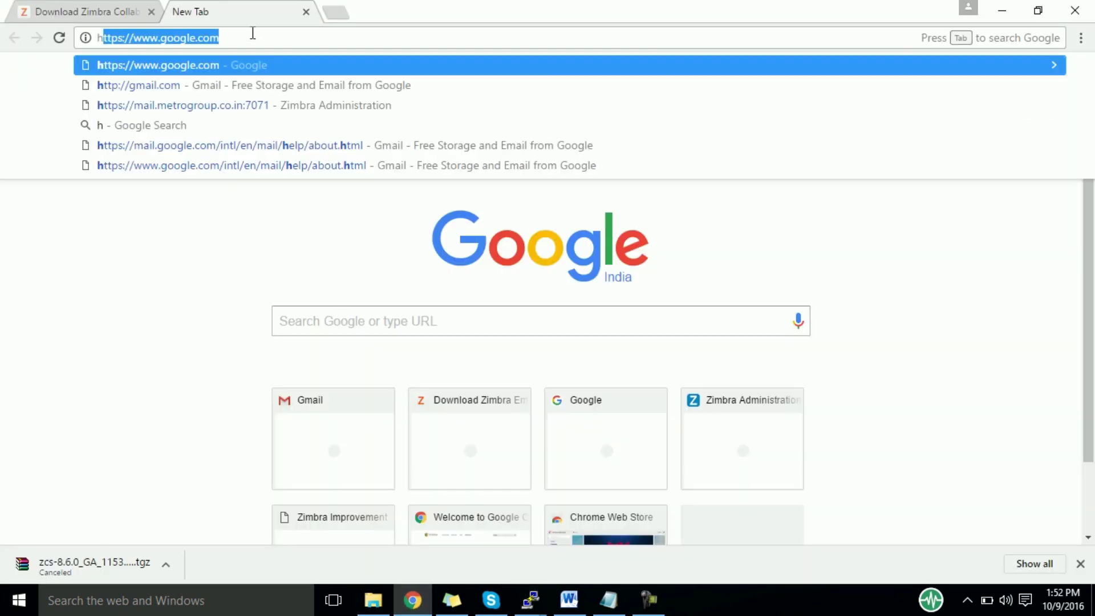
{"action": "key", "text": "BackSpace"}
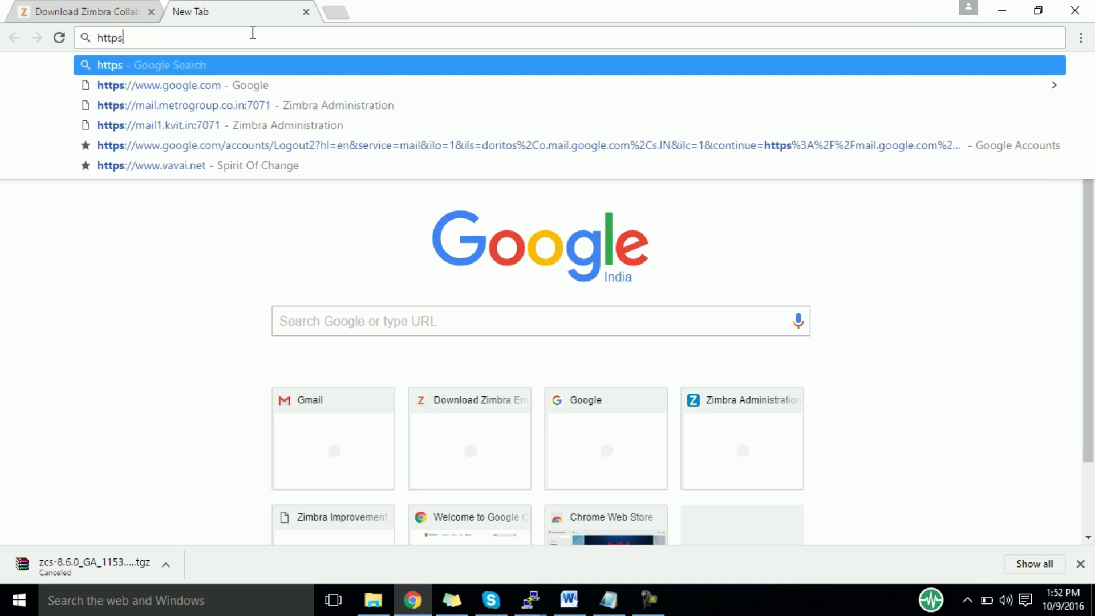
{"action": "type", "text": "://192.168.0.65"}
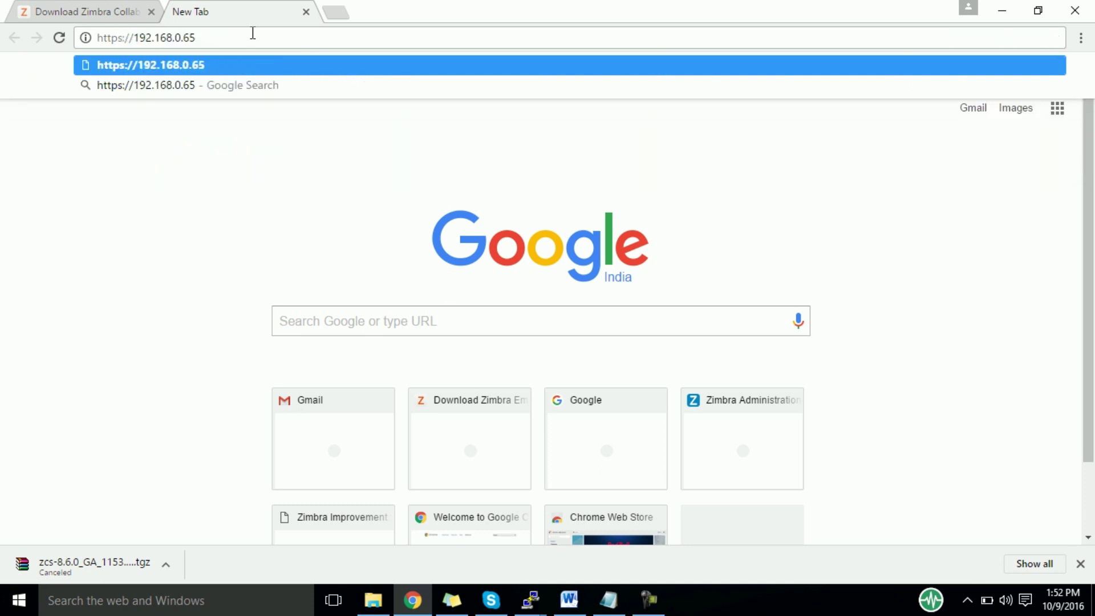
{"action": "type", "text": ":7"}
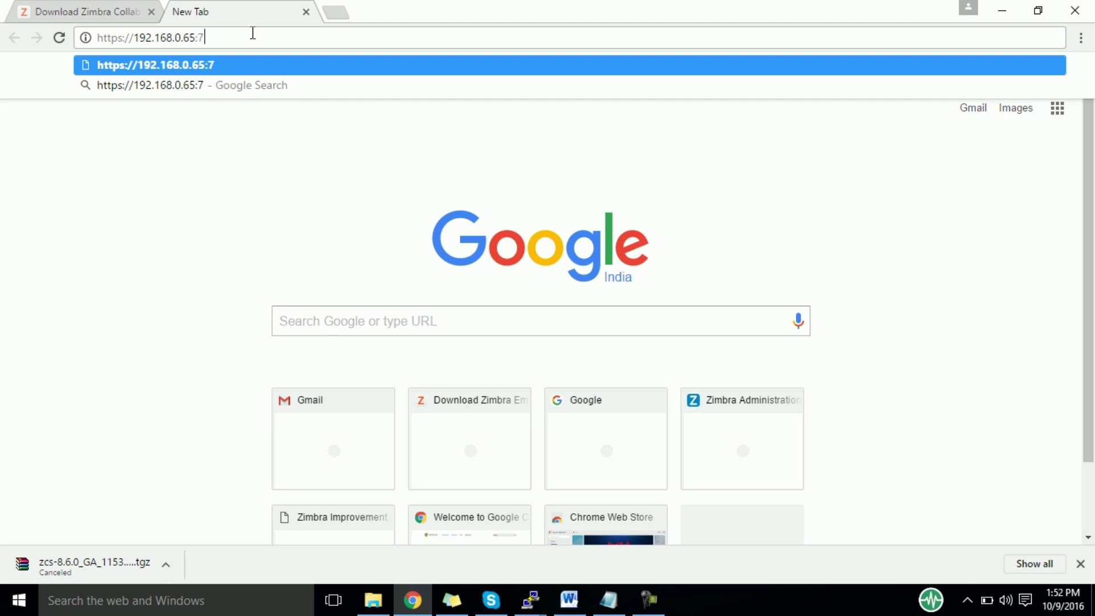
{"action": "type", "text": "071"}
{"action": "key", "text": "Return"}
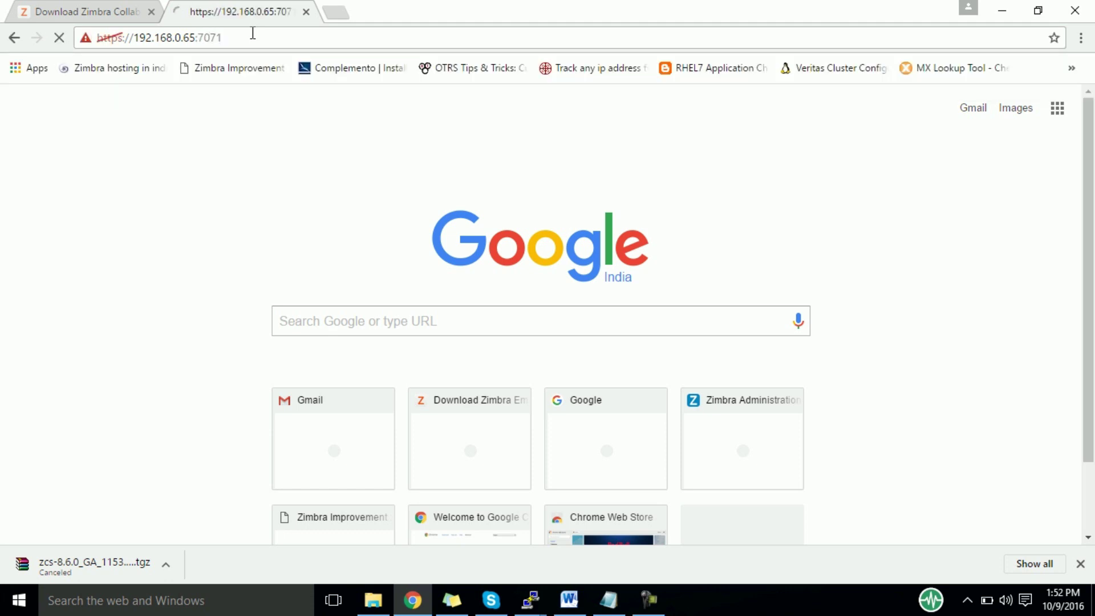
Proceed past the certificate privacy warning to 192.168.0.65 (unsafe)
{"action": "left_click", "coordinate": [347, 405]}
{"action": "scroll", "coordinate": [415, 536], "scroll_direction": "down", "scroll_amount": 1}
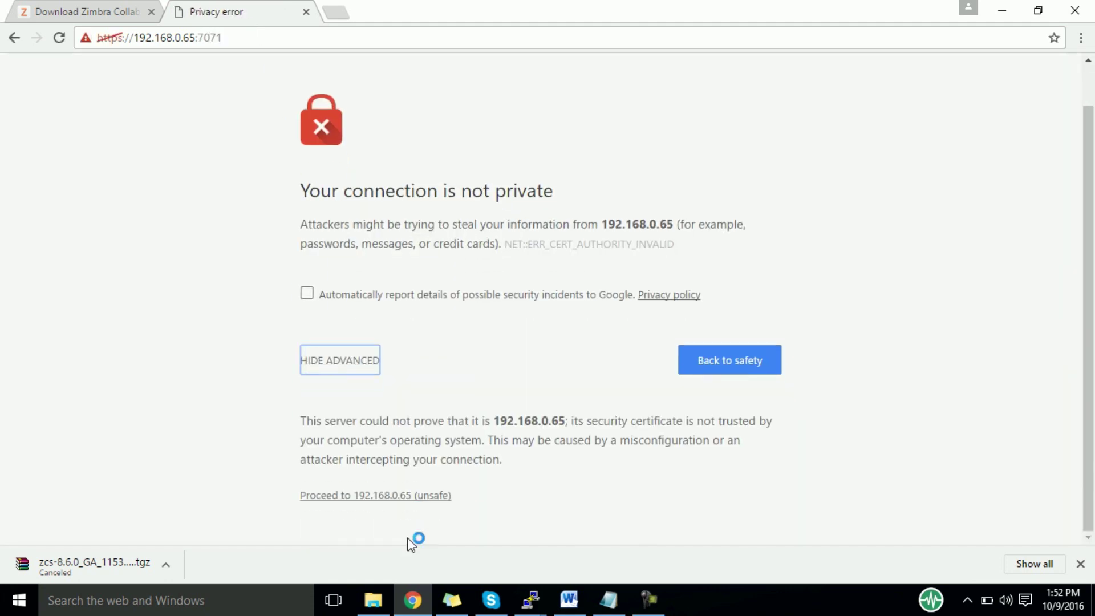
{"action": "left_click", "coordinate": [404, 495]}
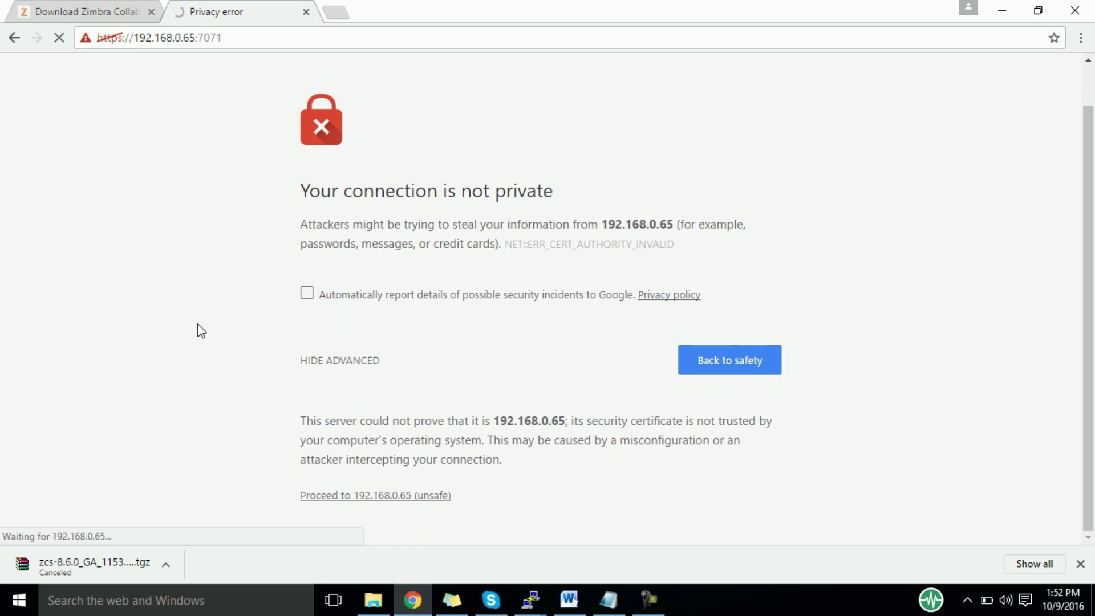
Close the Zimbra download tab and sign in with the admin username and password
{"action": "left_click", "coordinate": [151, 12]}
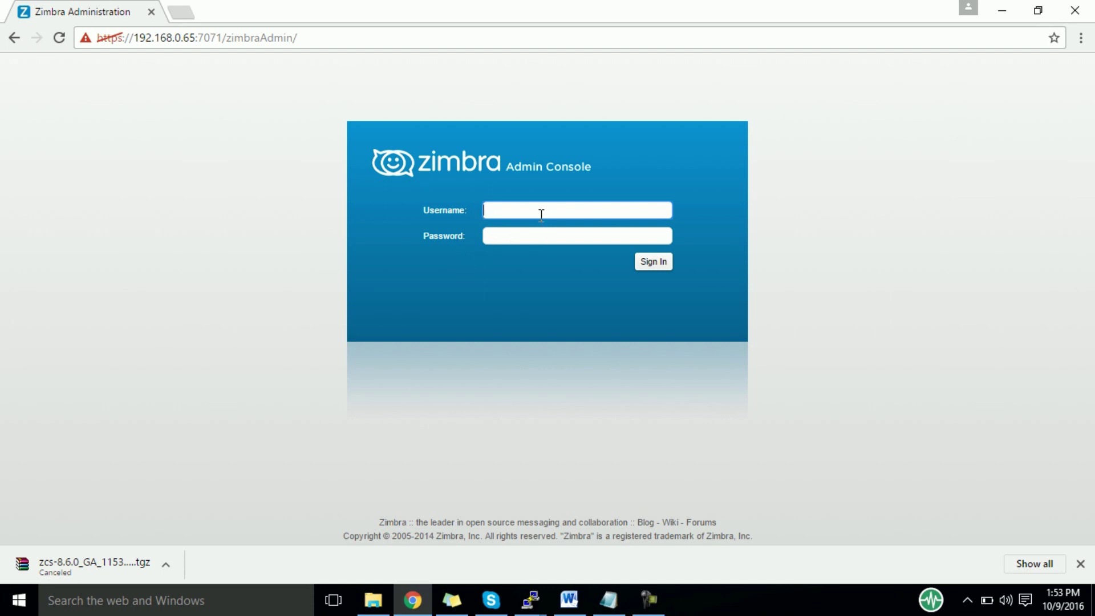
{"action": "type", "text": "superad"}
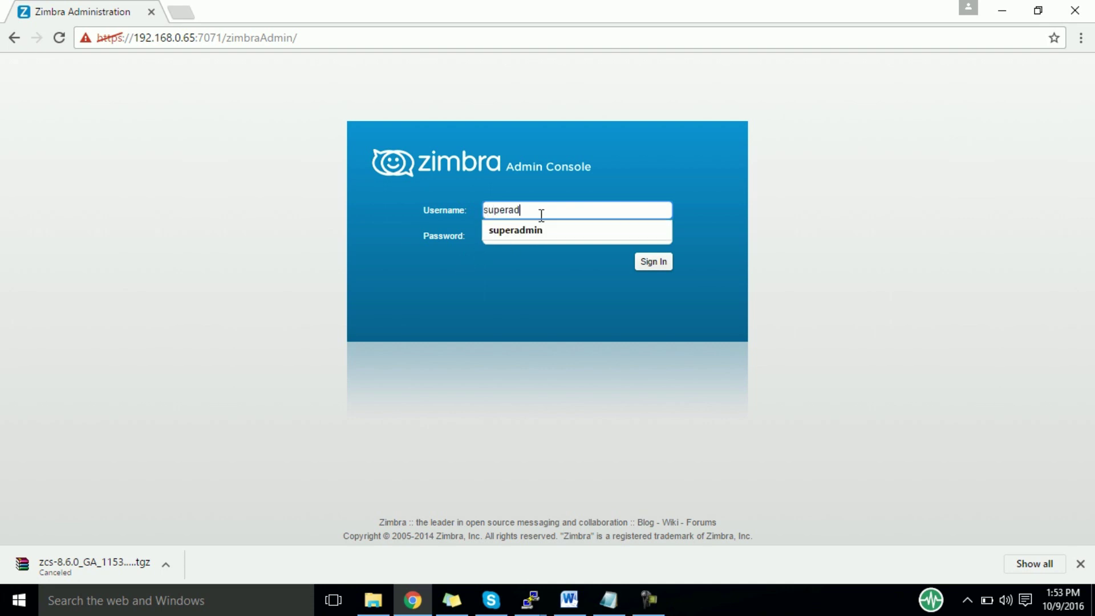
{"action": "type", "text": "min"}
{"action": "key", "text": "Tab"}
{"action": "type", "text": "pa"}
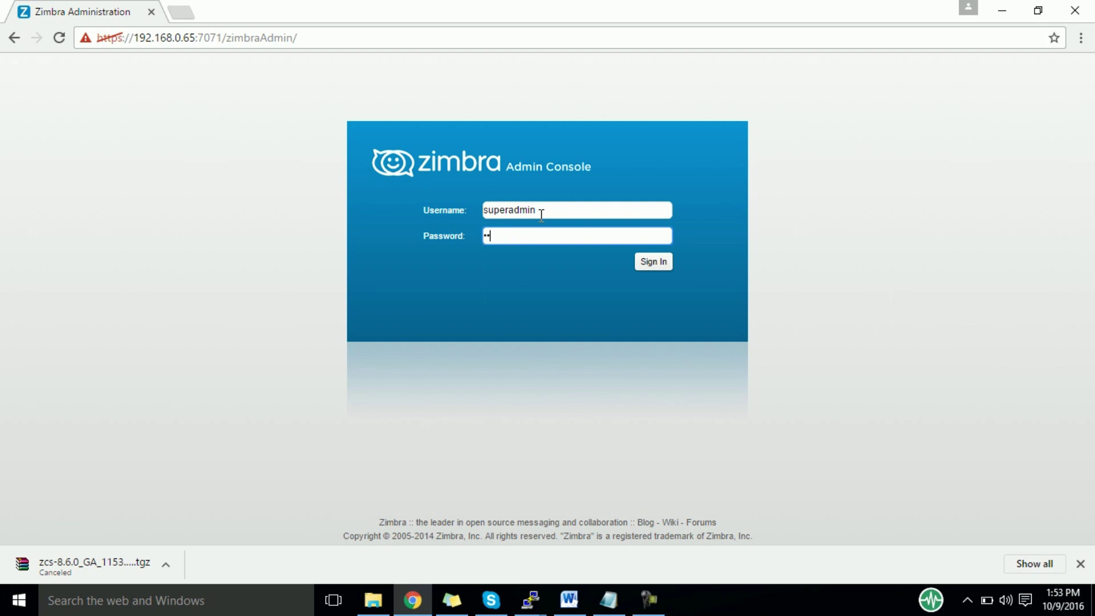
{"action": "type", "text": "ssword"}
{"action": "key", "text": "Return"}
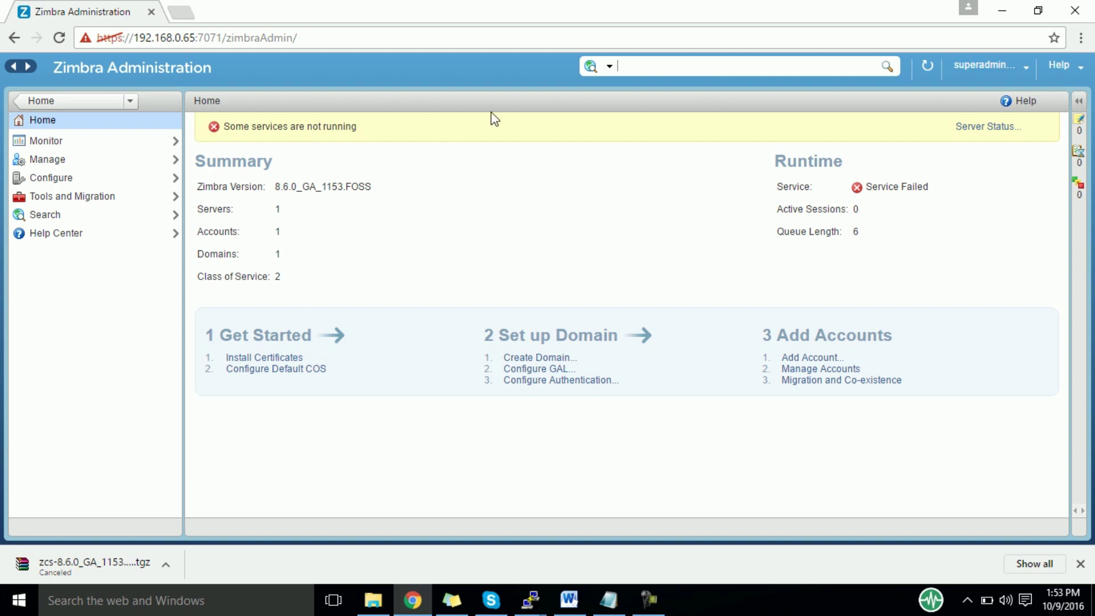
Switch to the zimbra PuTTY session and rerun zmcontrol status
{"action": "key", "text": "alt+Tab"}
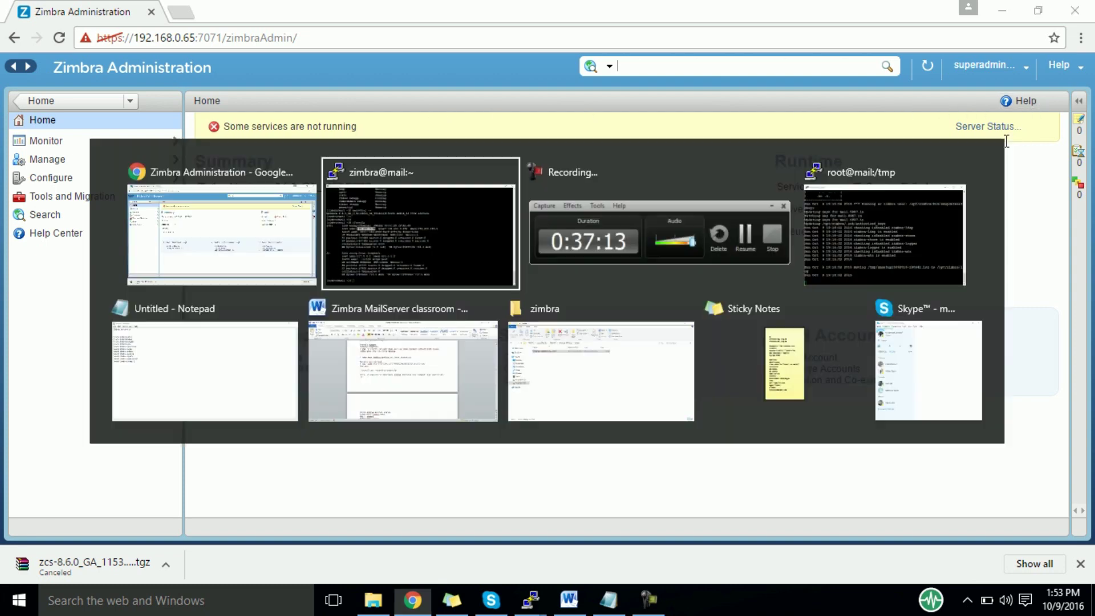
{"action": "left_click", "coordinate": [920, 179]}
{"action": "key", "text": "Up"}
{"action": "key", "text": "Up"}
{"action": "key", "text": "Up"}
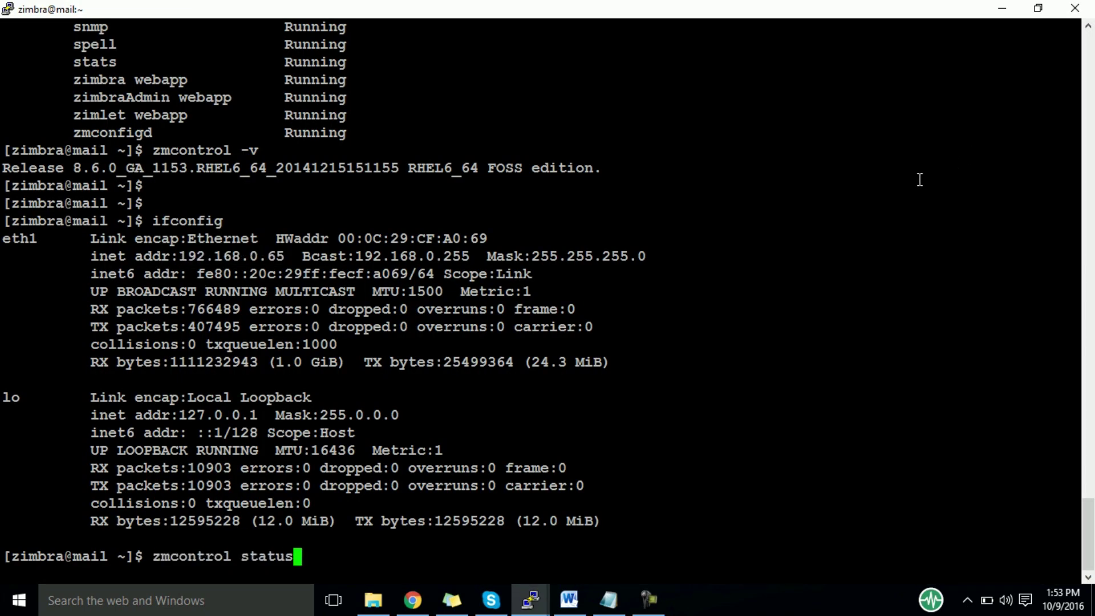
{"action": "key", "text": "Return"}
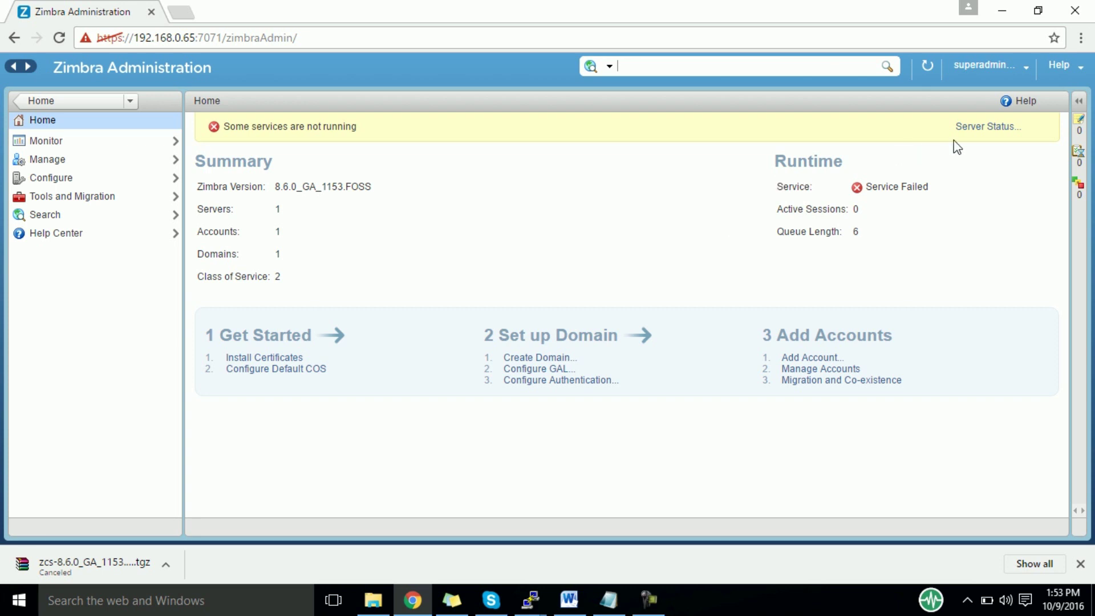
{"action": "left_click", "coordinate": [986, 126]}
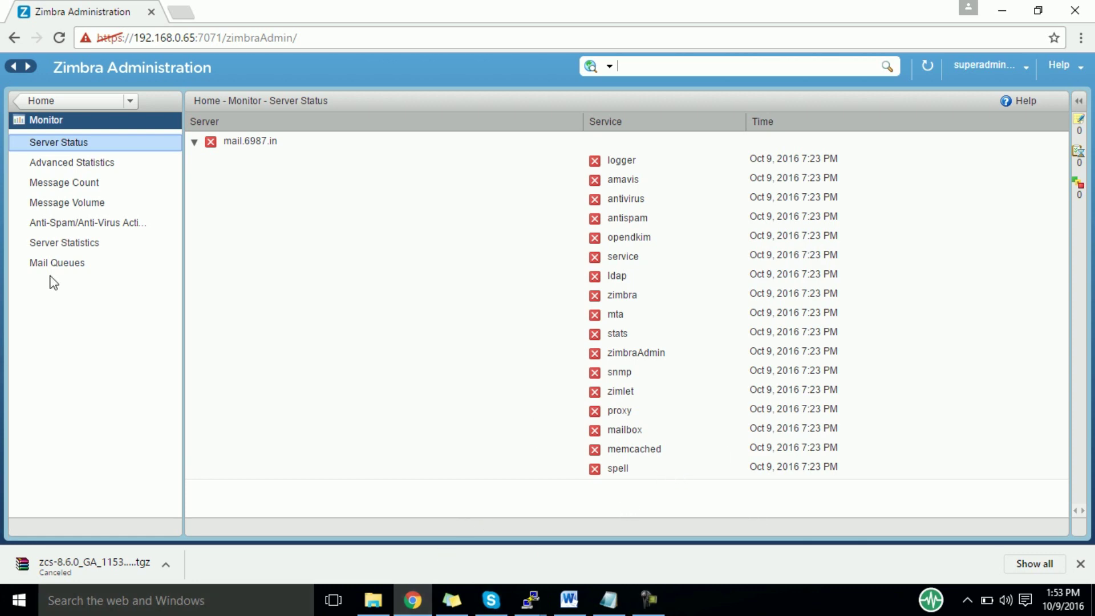
{"action": "left_click", "coordinate": [83, 98]}
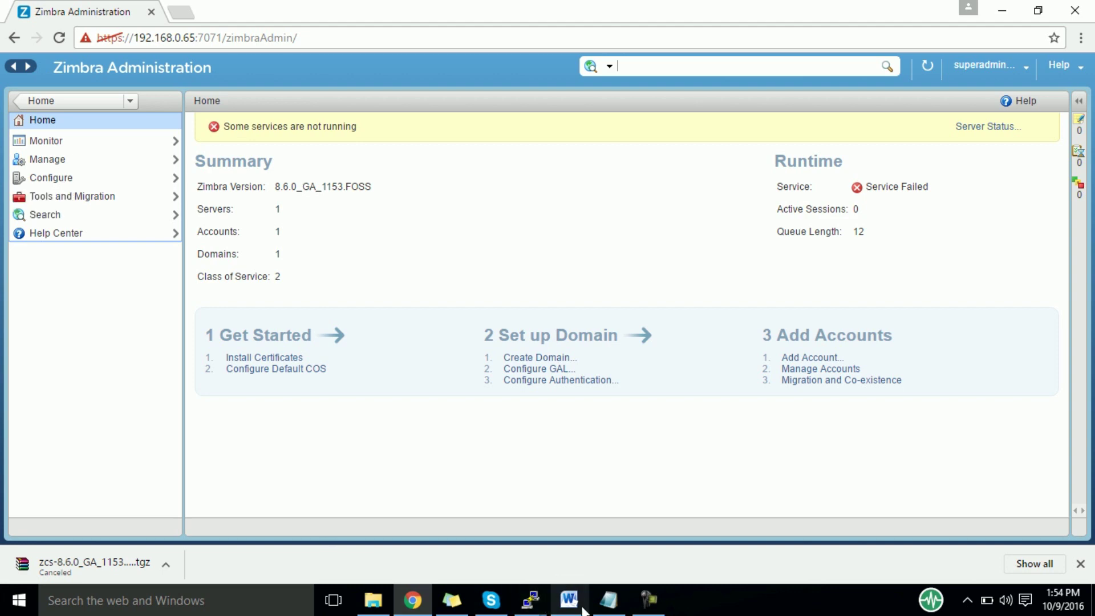
Below the Notepad package list, add POP:, IMAP and SMTP lines and insert POPS under POP:
{"action": "left_click", "coordinate": [609, 600]}
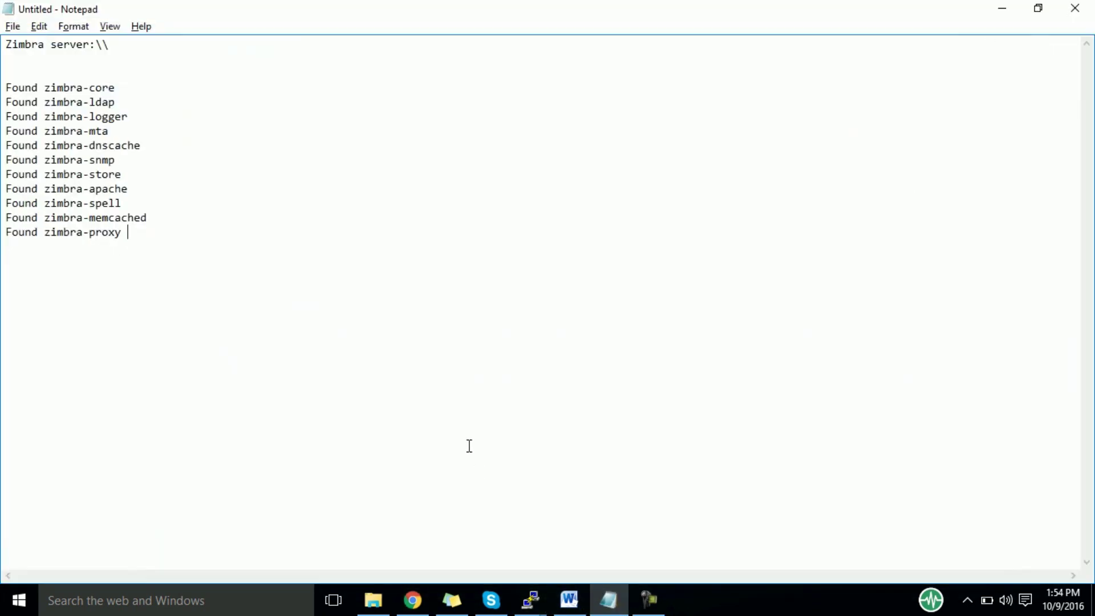
{"action": "key", "text": "Return"}
{"action": "key", "text": "Return"}
{"action": "key", "text": "Return"}
{"action": "type", "text": "POP: "}
{"action": "type", "text": "IMA"}
{"action": "type", "text": "P "}
{"action": "type", "text": "S"}
{"action": "type", "text": "MTP"}
{"action": "key", "text": "Up"}
{"action": "key", "text": "Up"}
{"action": "key", "text": "Up"}
{"action": "key", "text": "Down"}
{"action": "key", "text": "Return"}
{"action": "key", "text": "Up"}
{"action": "type", "text": "POPS"}
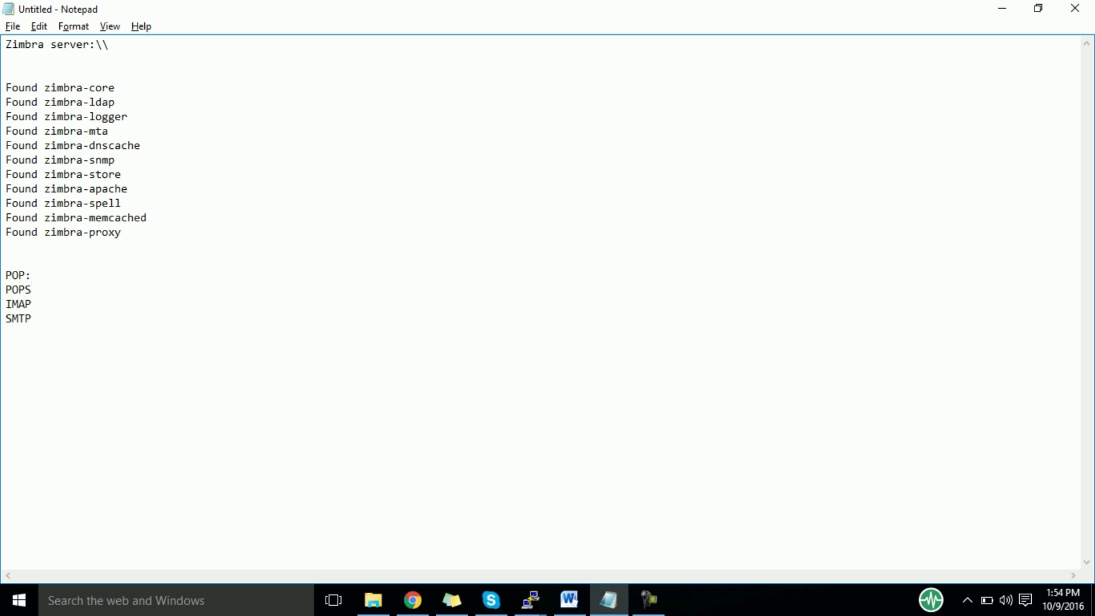
Add IMAPS, SMTPS, LDAP and LMTP lines to the protocol list
{"action": "key", "text": "Down"}
{"action": "key", "text": "Return"}
{"action": "type", "text": "I"}
{"action": "type", "text": "A"}
{"action": "key", "text": "BackSpace"}
{"action": "type", "text": "MAPS"}
{"action": "key", "text": "Down"}
{"action": "key", "text": "Return"}
{"action": "type", "text": "SMTP"}
{"action": "type", "text": "S"}
{"action": "key", "text": "Return"}
{"action": "type", "text": "LDAP "}
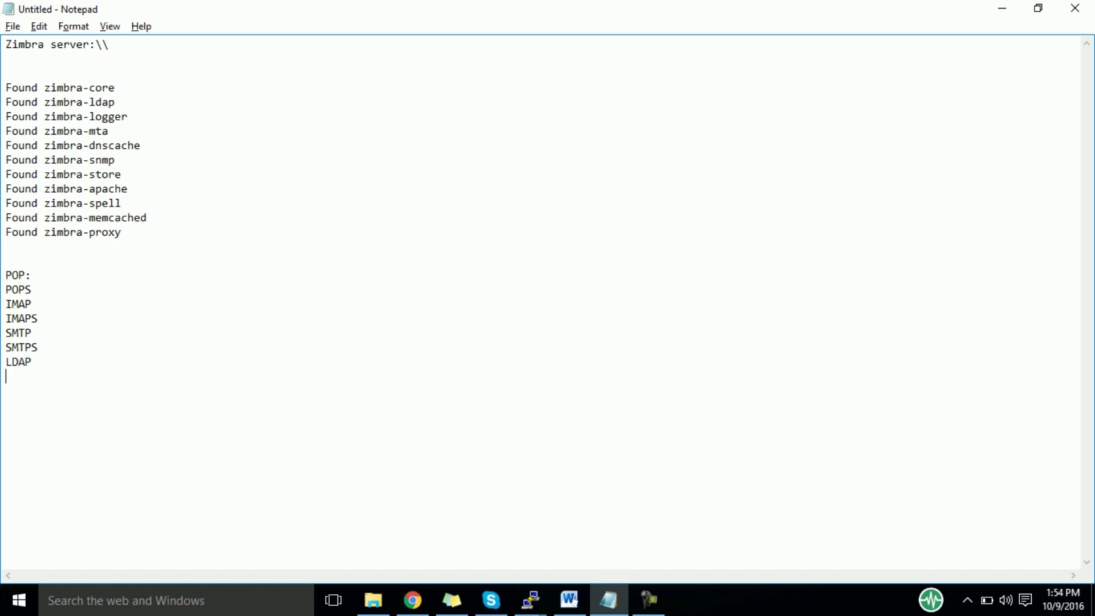
{"action": "type", "text": "LMTP"}
{"action": "left_click", "coordinate": [530, 600]}
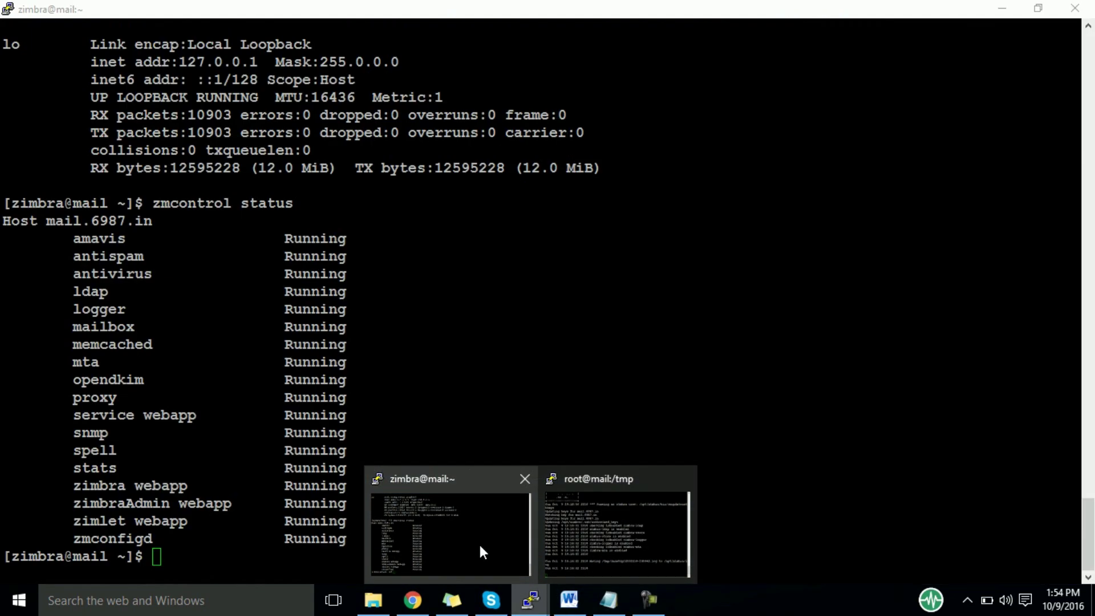
Start mysql in the zimbra PuTTY session to open the MariaDB monitor, then return to Notepad
{"action": "left_click", "coordinate": [480, 545]}
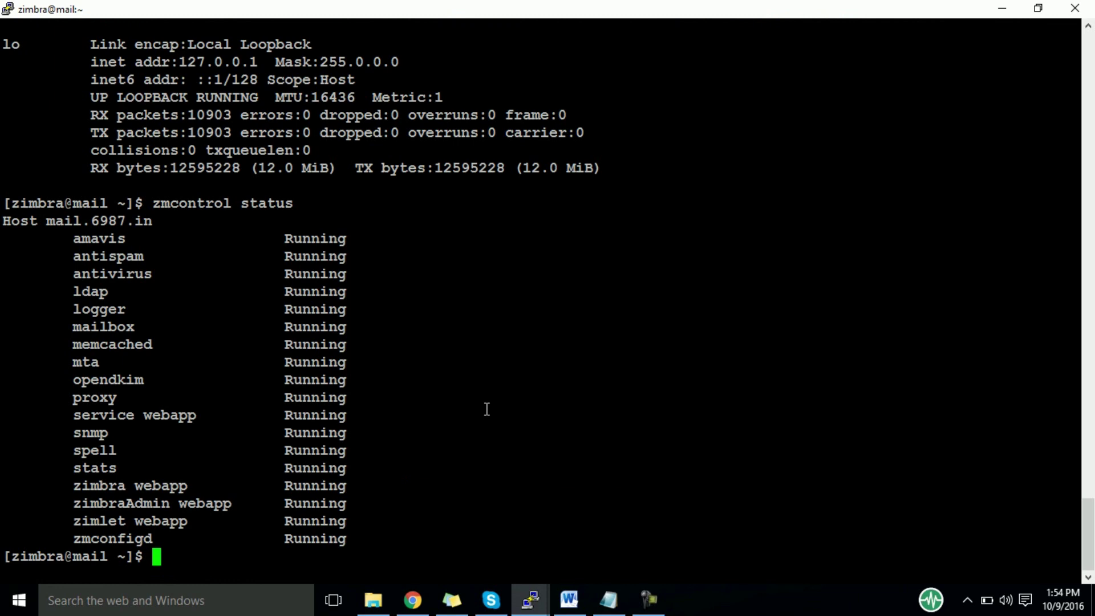
{"action": "type", "text": "mysql"}
{"action": "key", "text": "Return"}
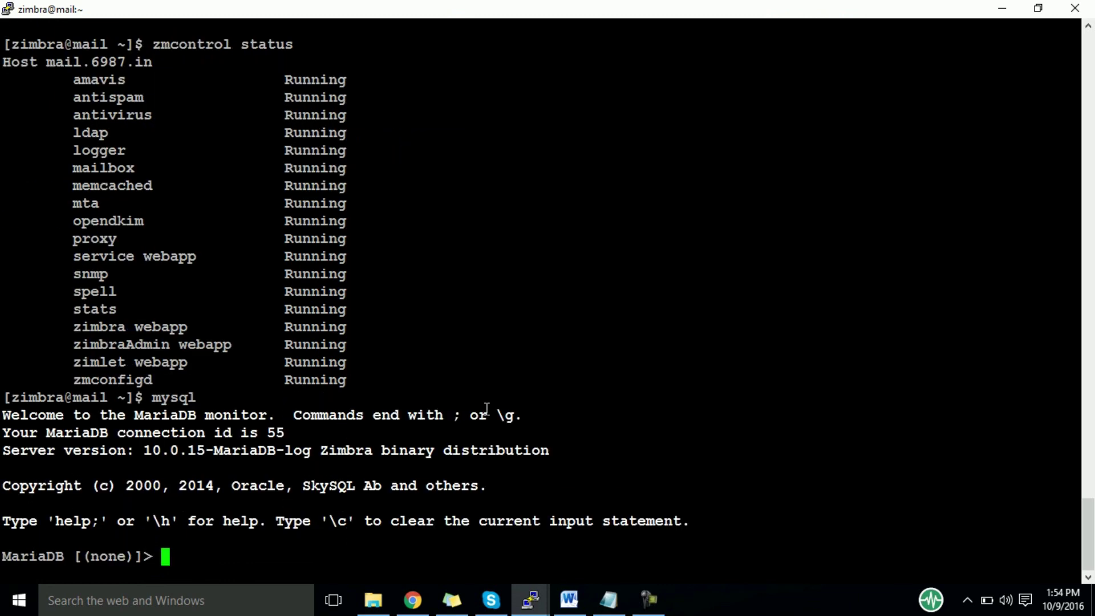
{"action": "double_click", "coordinate": [88, 429]}
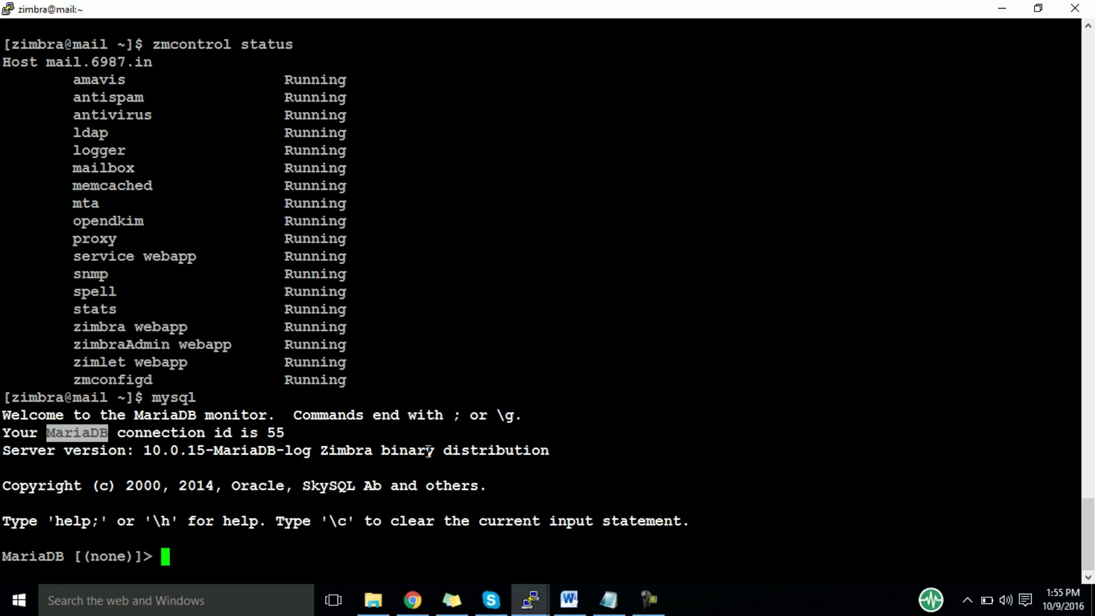
{"action": "key", "text": "alt+Tab"}
Add ports 110, 995, 143, 993 and 25 after POP, POPS, IMAP, IMAPS and SMTP
{"action": "left_click", "coordinate": [30, 276]}
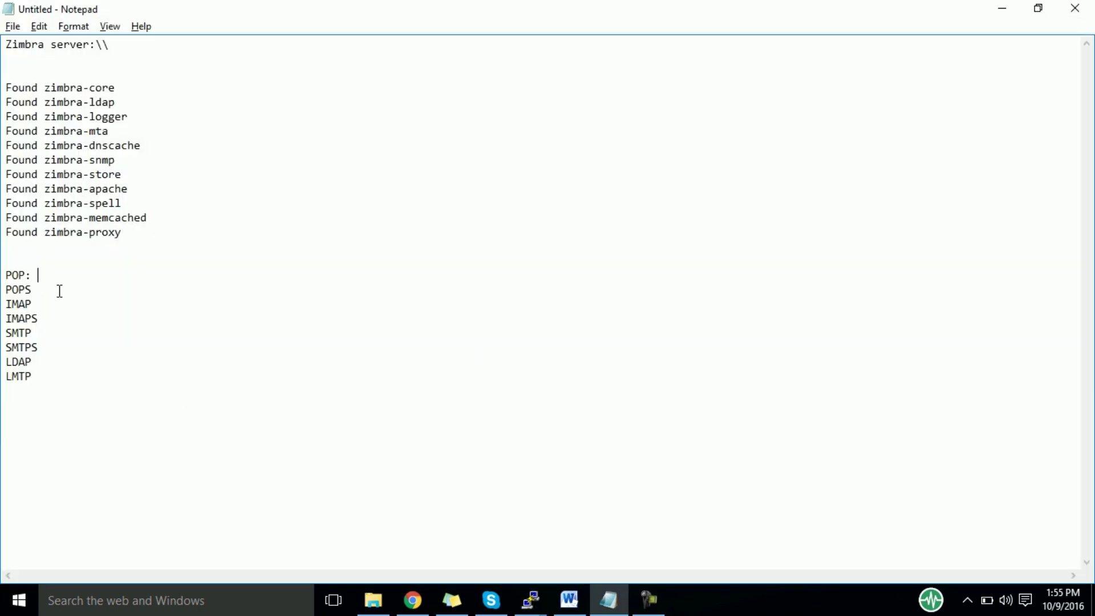
{"action": "type", "text": "11"}
{"action": "type", "text": "0"}
{"action": "key", "text": "Down"}
{"action": "type", "text": "99"}
{"action": "type", "text": "5"}
{"action": "key", "text": "Down"}
{"action": "type", "text": "1"}
{"action": "type", "text": "43"}
{"action": "key", "text": "Down"}
{"action": "type", "text": "993"}
{"action": "key", "text": "Down"}
{"action": "type", "text": "25"}
Add SMTPS 465 with TLS 587, LDAP 389 and LMTP 7025
{"action": "key", "text": "Down"}
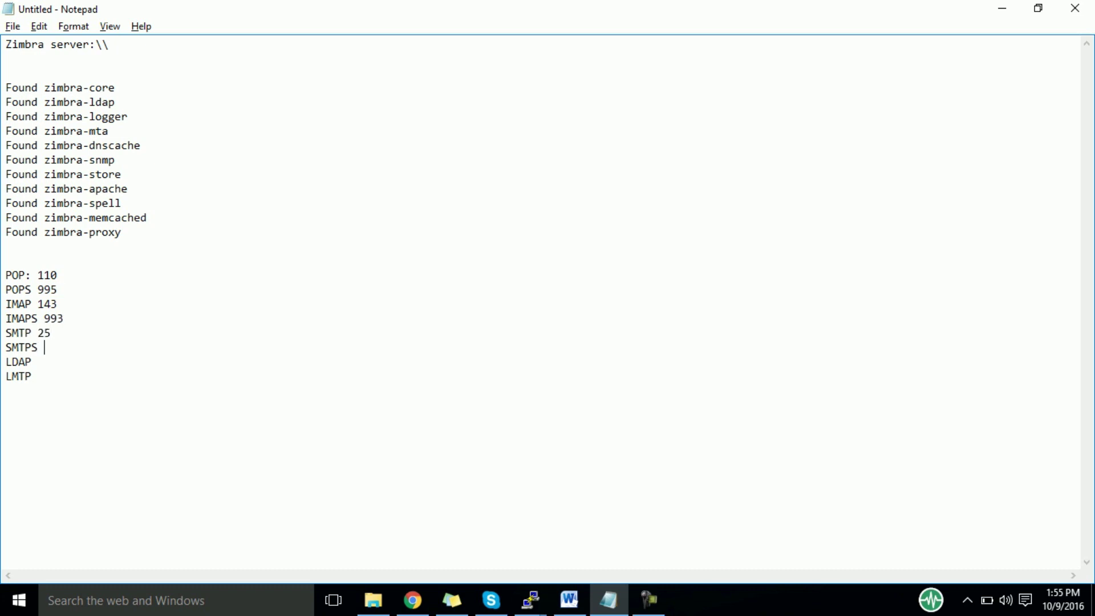
{"action": "type", "text": "4"}
{"action": "type", "text": "65, "}
{"action": "type", "text": "TLS"}
{"action": "type", "text": "- "}
{"action": "type", "text": "587"}
{"action": "left_click_drag", "start_coordinate": [32, 347], "coordinate": [38, 347]}
{"action": "left_click_drag", "start_coordinate": [128, 347], "coordinate": [110, 346]}
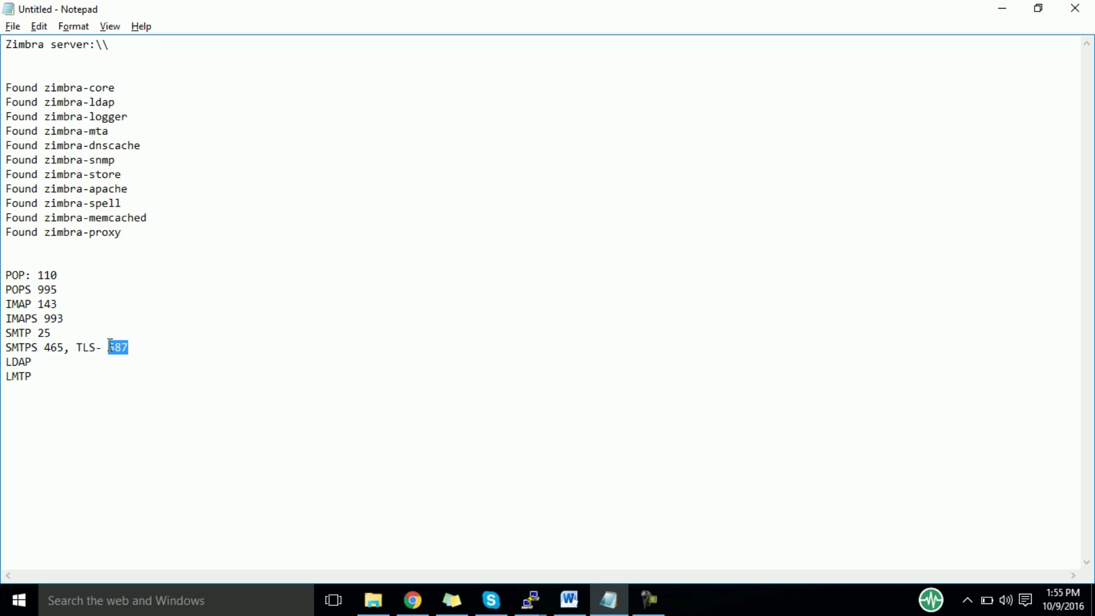
{"action": "left_click", "coordinate": [45, 362]}
{"action": "type", "text": "- 38"}
{"action": "type", "text": "9"}
{"action": "key", "text": "Down"}
{"action": "type", "text": "- "}
{"action": "type", "text": "702"}
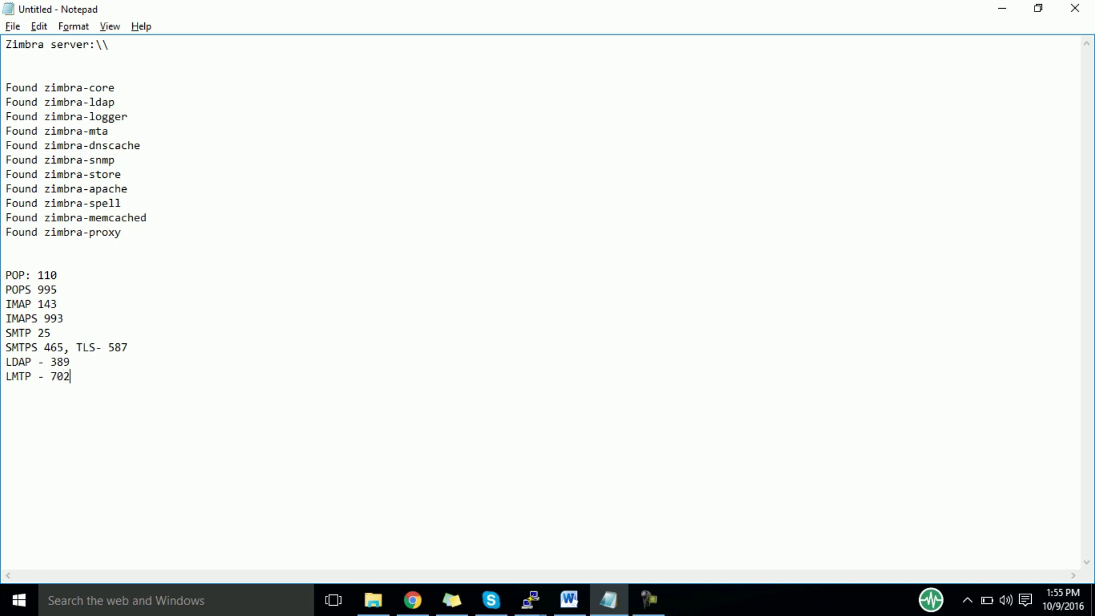
{"action": "type", "text": "5"}
Open the Proxy page of Global Settings in the Zimbra admin console
{"action": "left_click", "coordinate": [413, 600]}
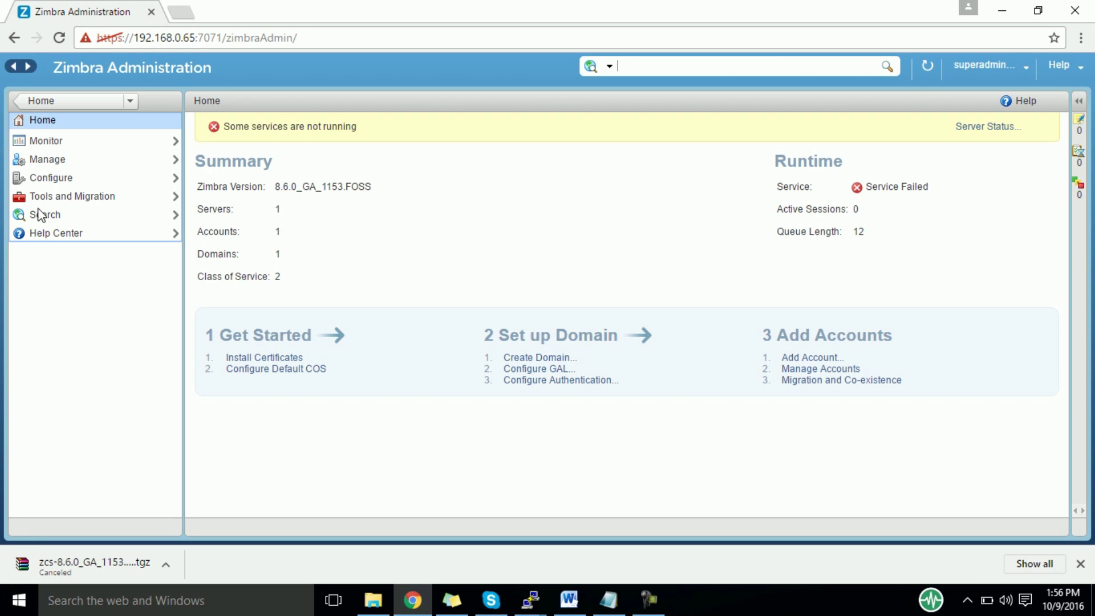
{"action": "left_click", "coordinate": [57, 178]}
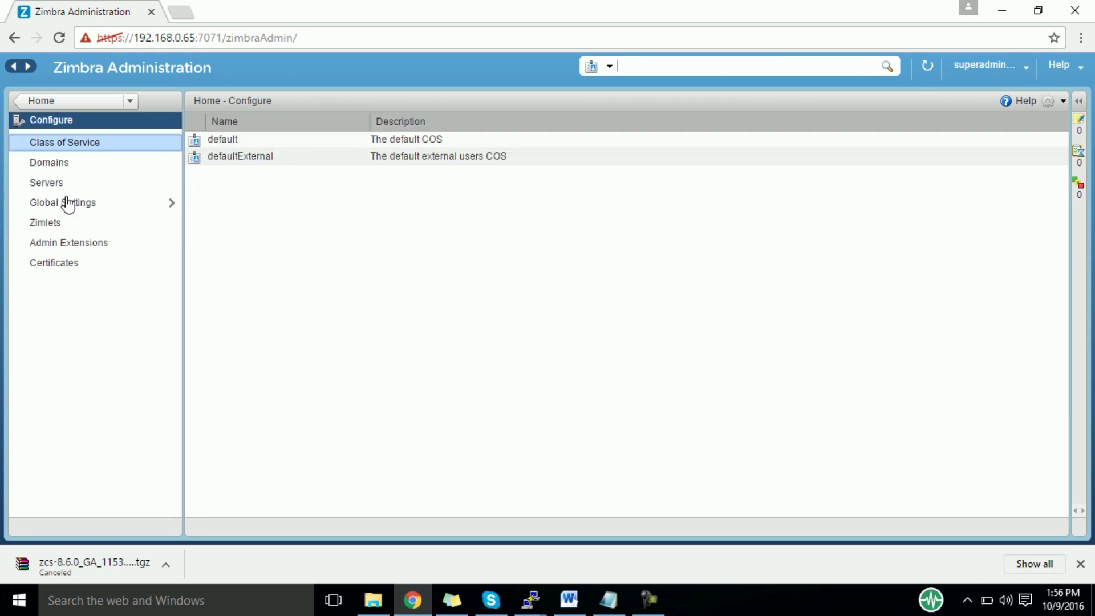
{"action": "left_click", "coordinate": [79, 203]}
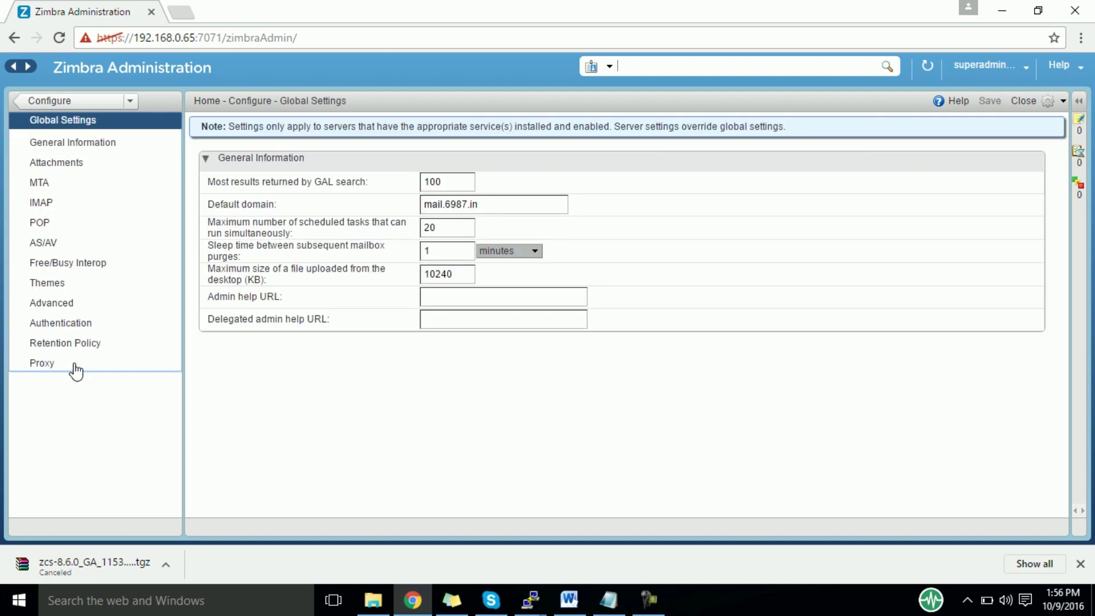
{"action": "left_click", "coordinate": [51, 227]}
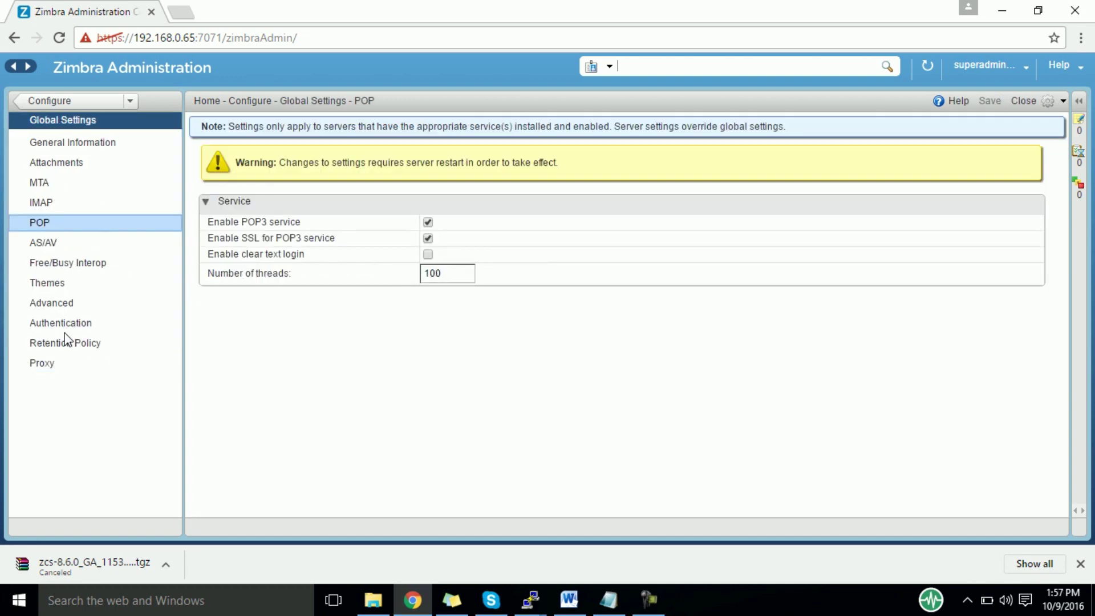
{"action": "left_click", "coordinate": [51, 368]}
{"action": "scroll", "coordinate": [411, 296], "scroll_direction": "down", "scroll_amount": 2}
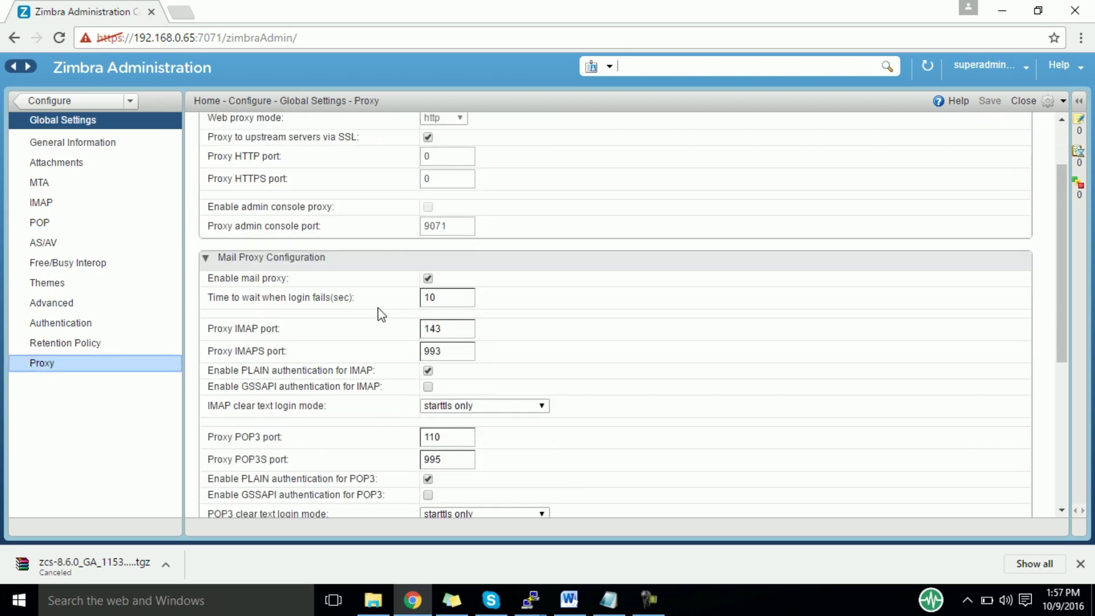
{"action": "scroll", "coordinate": [454, 326], "scroll_direction": "down", "scroll_amount": 2}
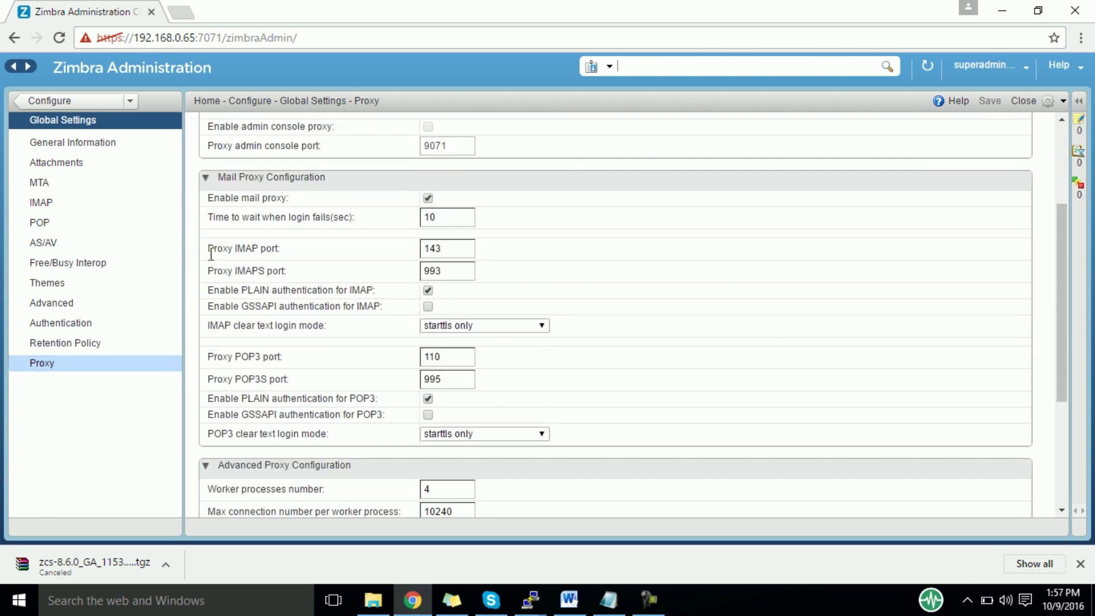
Change the proxy IMAP port to 8143 and the IMAPS port to 8993
{"action": "left_click", "coordinate": [434, 249]}
{"action": "left_click", "coordinate": [457, 252]}
{"action": "left_click", "coordinate": [423, 249]}
{"action": "type", "text": "8"}
{"action": "left_click", "coordinate": [423, 271]}
{"action": "type", "text": "8"}
{"action": "scroll", "coordinate": [476, 293], "scroll_direction": "down", "scroll_amount": 3}
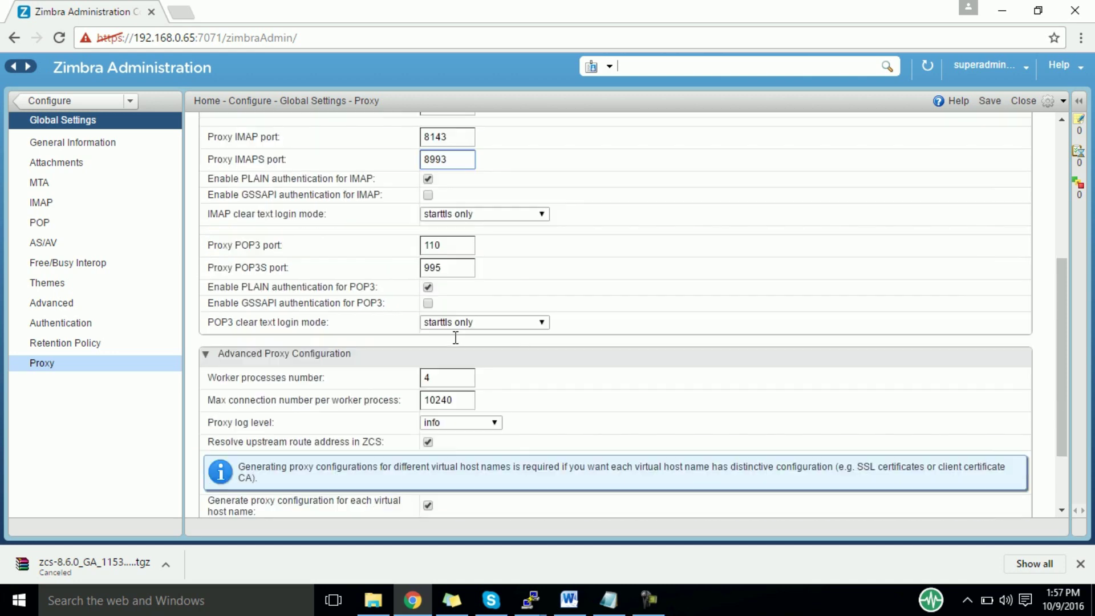
Set proxy POP3 to 8110 and POP3S to 8995, save, and return to Configure
{"action": "left_click", "coordinate": [424, 196]}
{"action": "type", "text": "8"}
{"action": "left_click", "coordinate": [425, 219]}
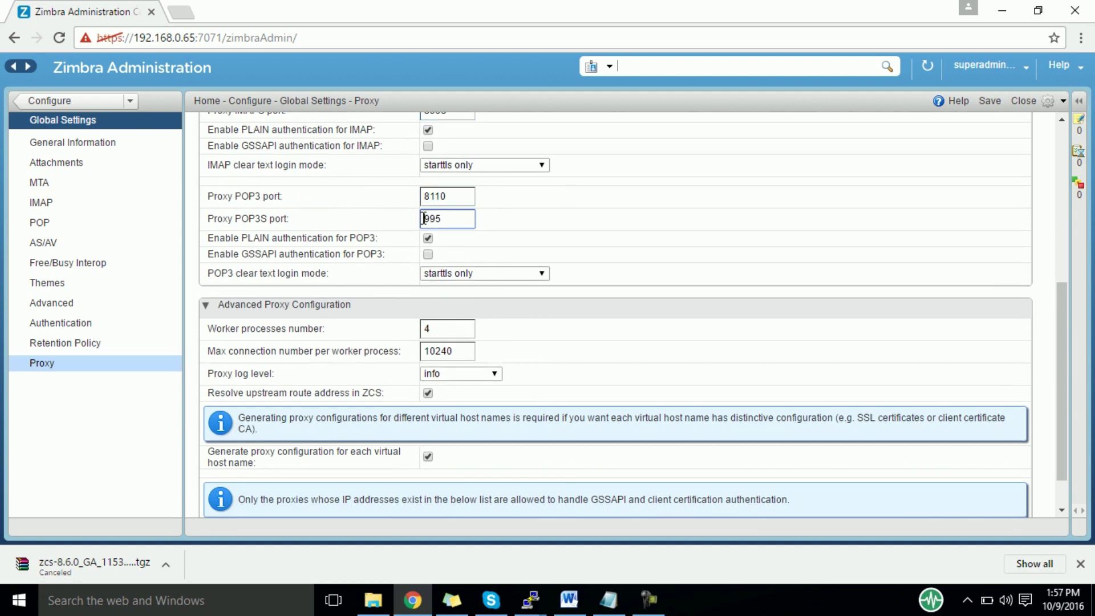
{"action": "type", "text": "8"}
{"action": "scroll", "coordinate": [587, 250], "scroll_direction": "down", "scroll_amount": 1}
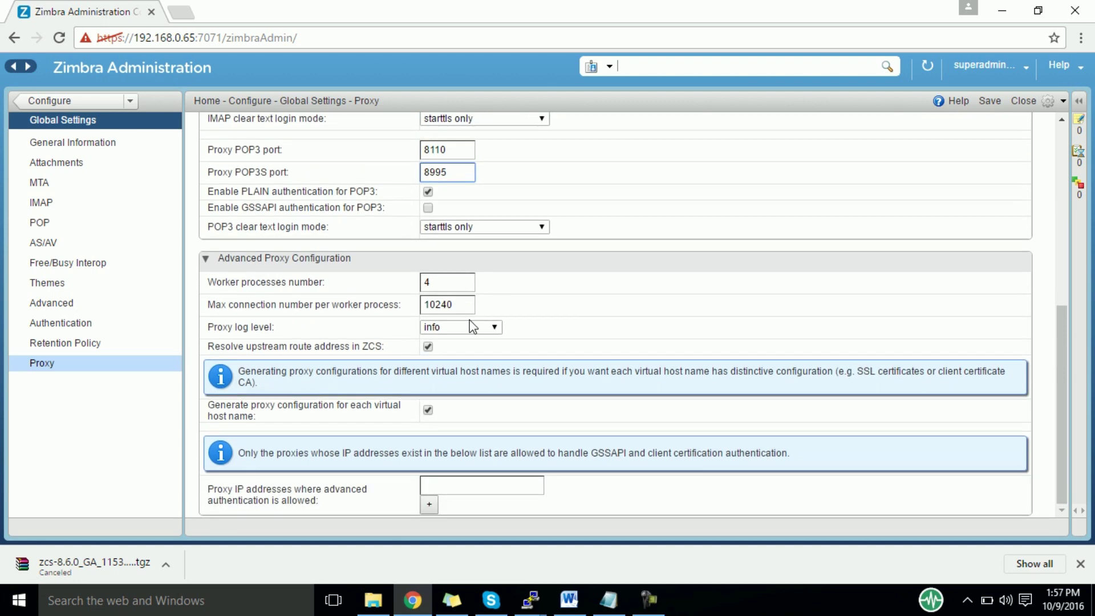
{"action": "left_click", "coordinate": [989, 100]}
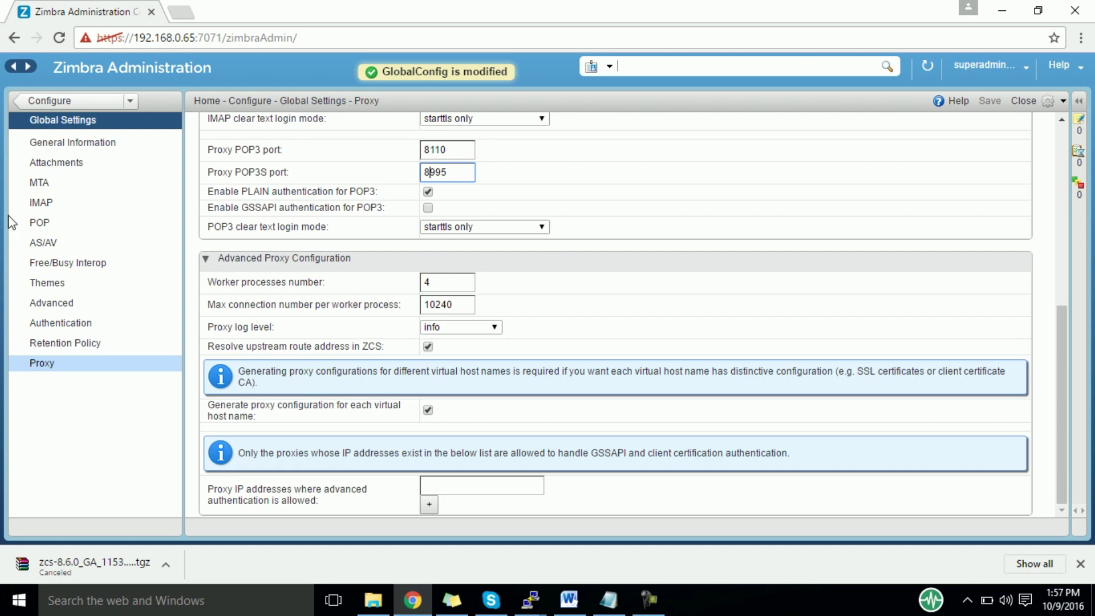
{"action": "left_click", "coordinate": [53, 103]}
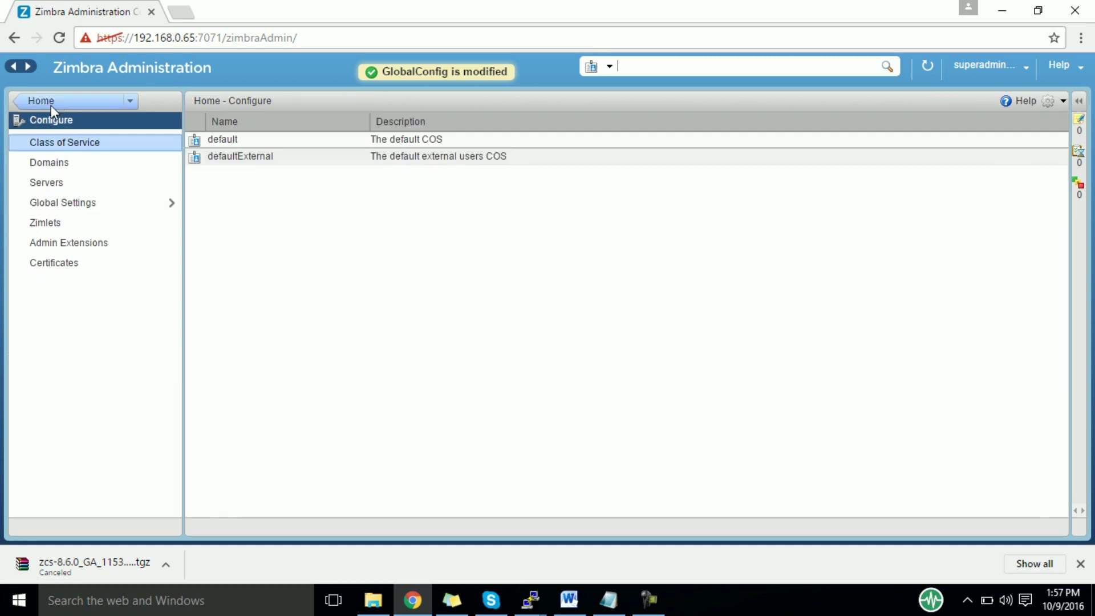
Prefix mail.6987.in's Proxy IMAP, IMAPS, POP3 and POP3S ports with 7 and save
{"action": "left_click", "coordinate": [48, 183]}
{"action": "left_click", "coordinate": [227, 147]}
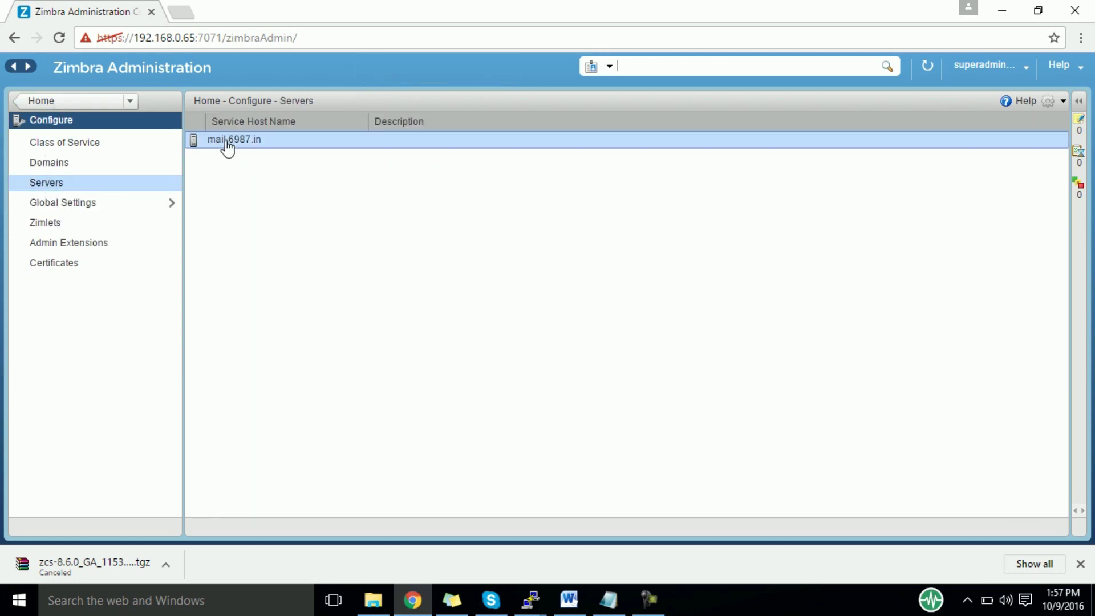
{"action": "double_click", "coordinate": [227, 148]}
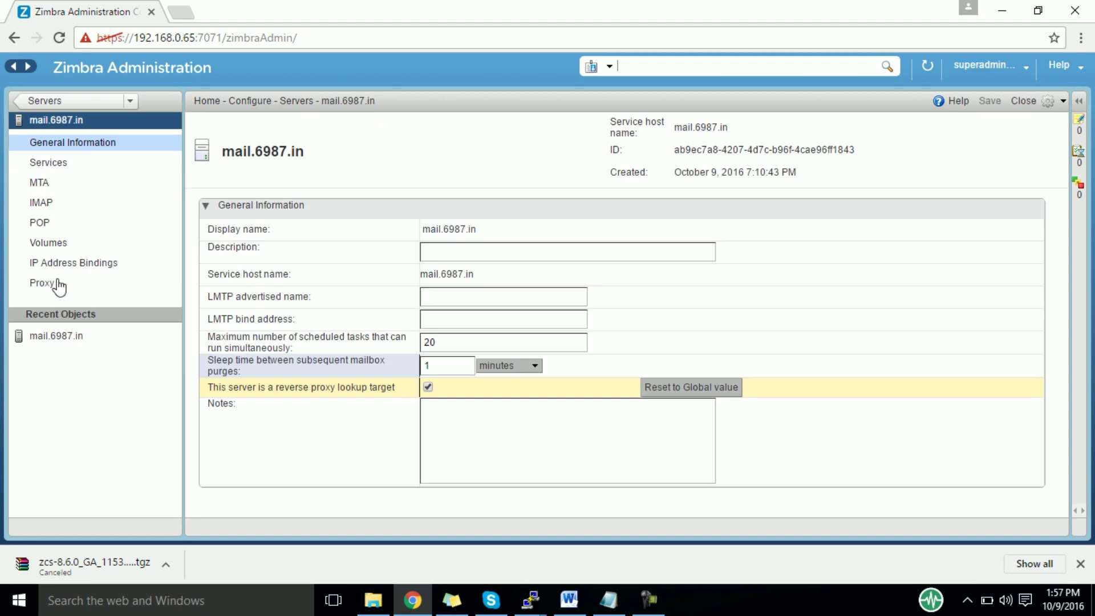
{"action": "left_click", "coordinate": [59, 286]}
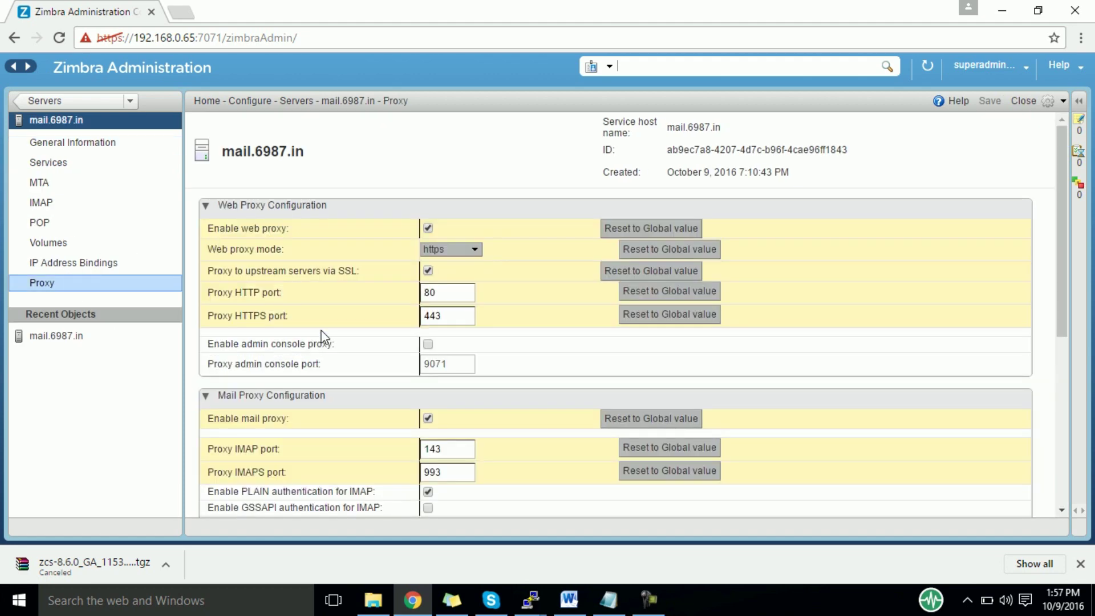
{"action": "scroll", "coordinate": [322, 337], "scroll_direction": "down", "scroll_amount": 1}
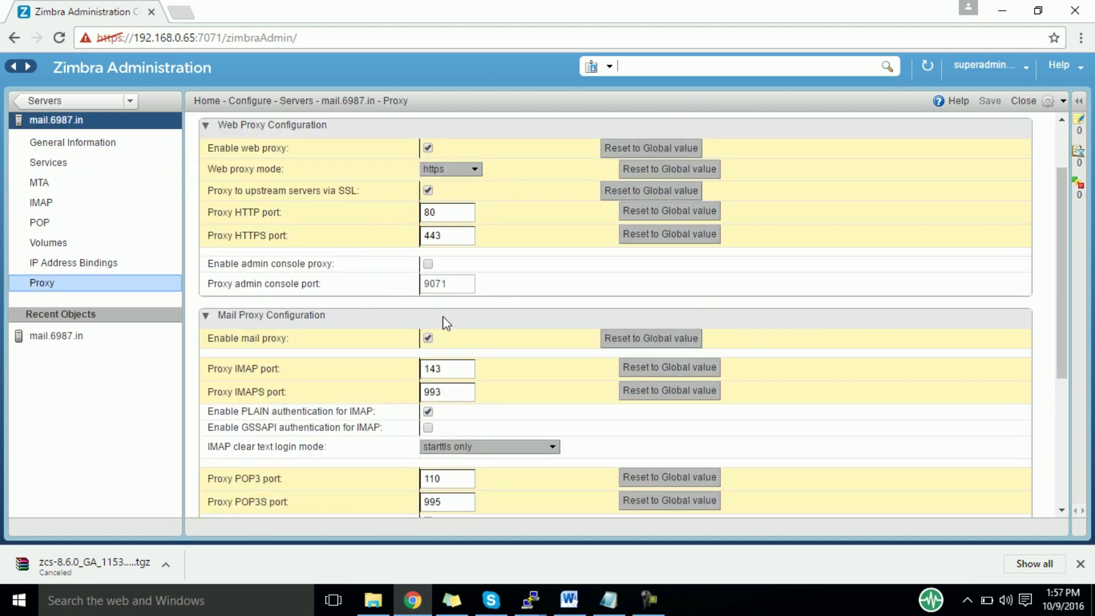
{"action": "scroll", "coordinate": [443, 323], "scroll_direction": "down", "scroll_amount": 1}
{"action": "left_click", "coordinate": [430, 288]}
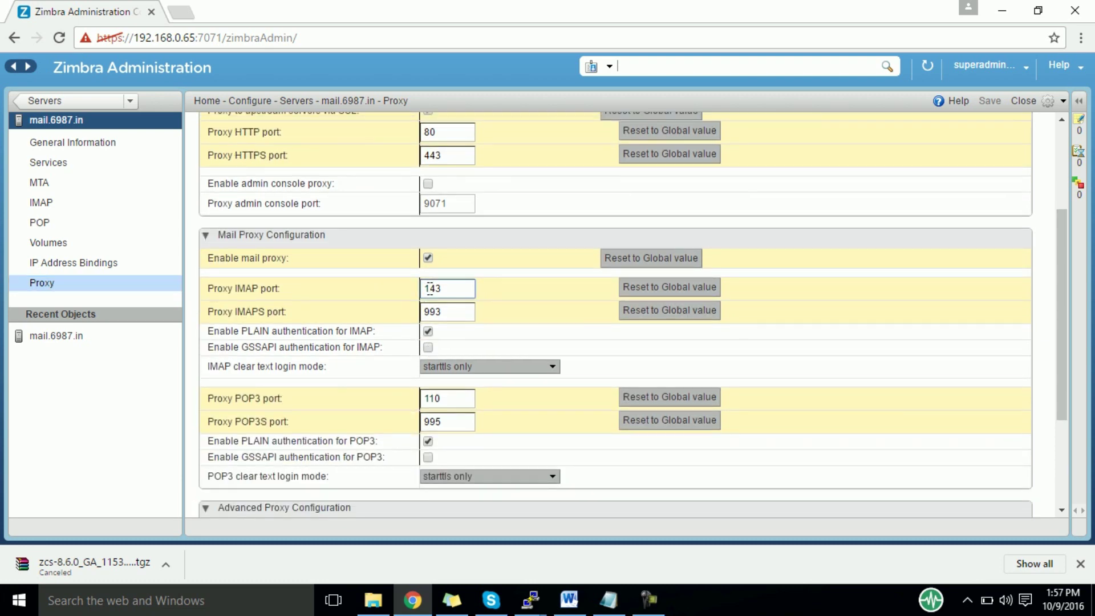
{"action": "type", "text": "7"}
{"action": "left_click", "coordinate": [424, 311]}
{"action": "type", "text": "7"}
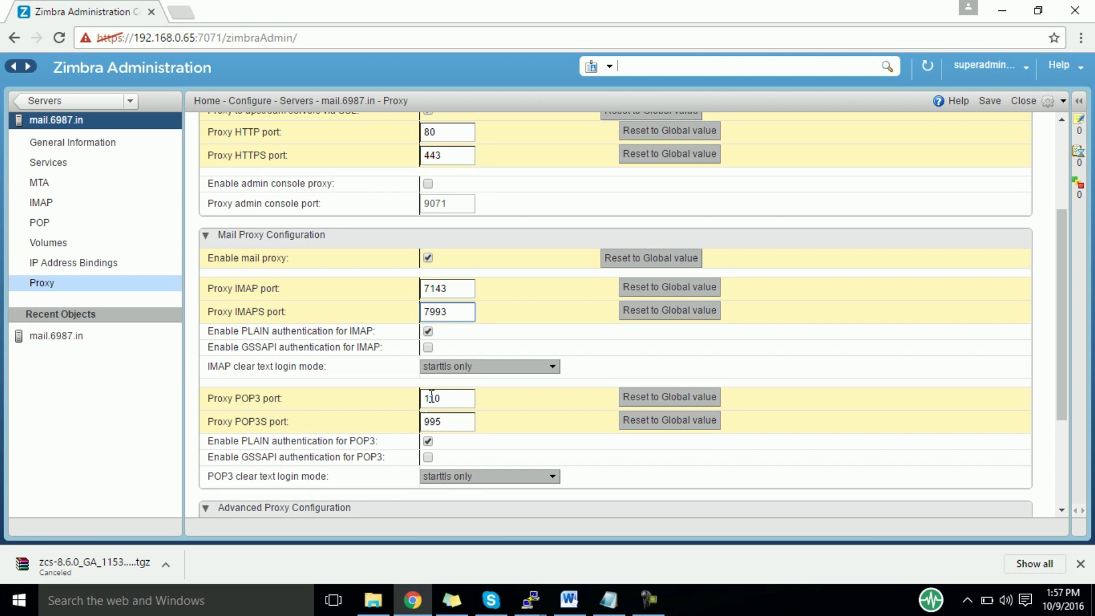
{"action": "left_click", "coordinate": [424, 398]}
{"action": "type", "text": "7"}
{"action": "left_click", "coordinate": [425, 422]}
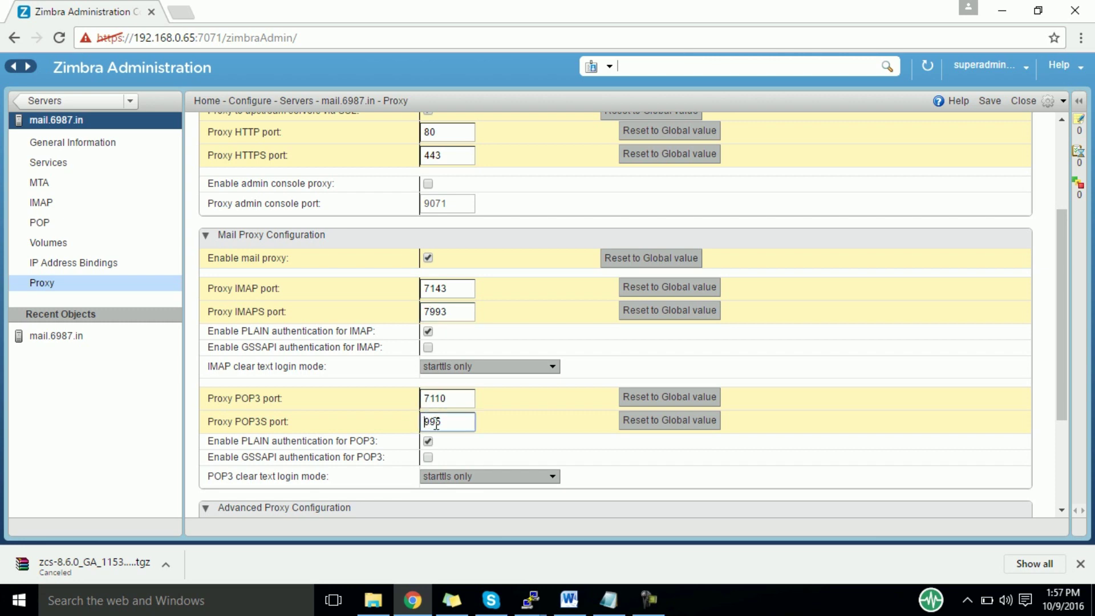
{"action": "type", "text": "7"}
{"action": "left_click", "coordinate": [989, 101]}
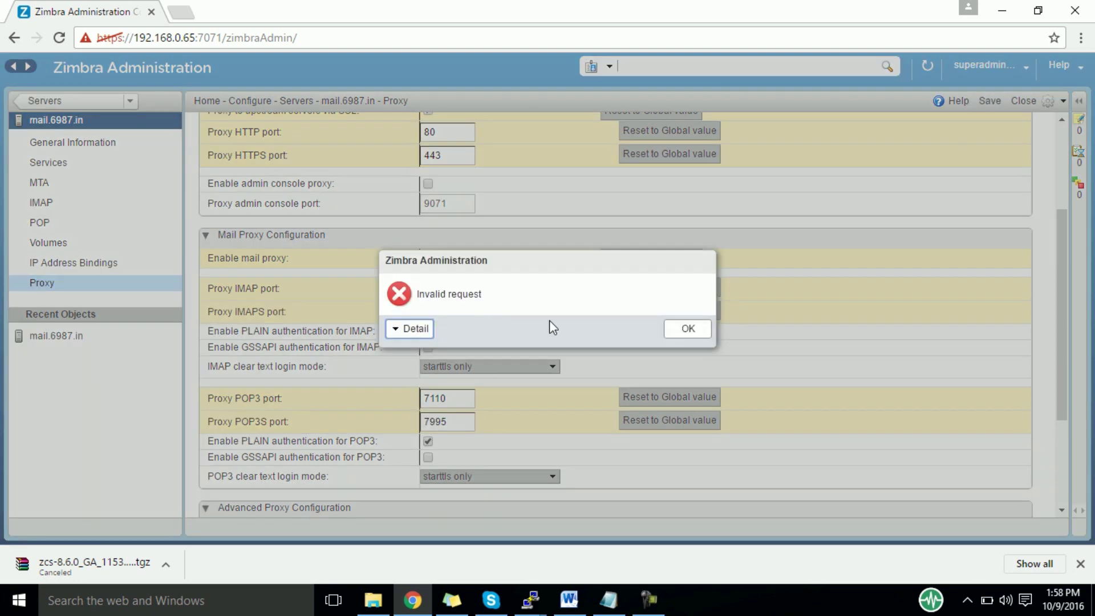
Dismiss the port 7143 conflict error and save the proxy ports as 9143, 9993, 9110, 9995
{"action": "left_click", "coordinate": [411, 329]}
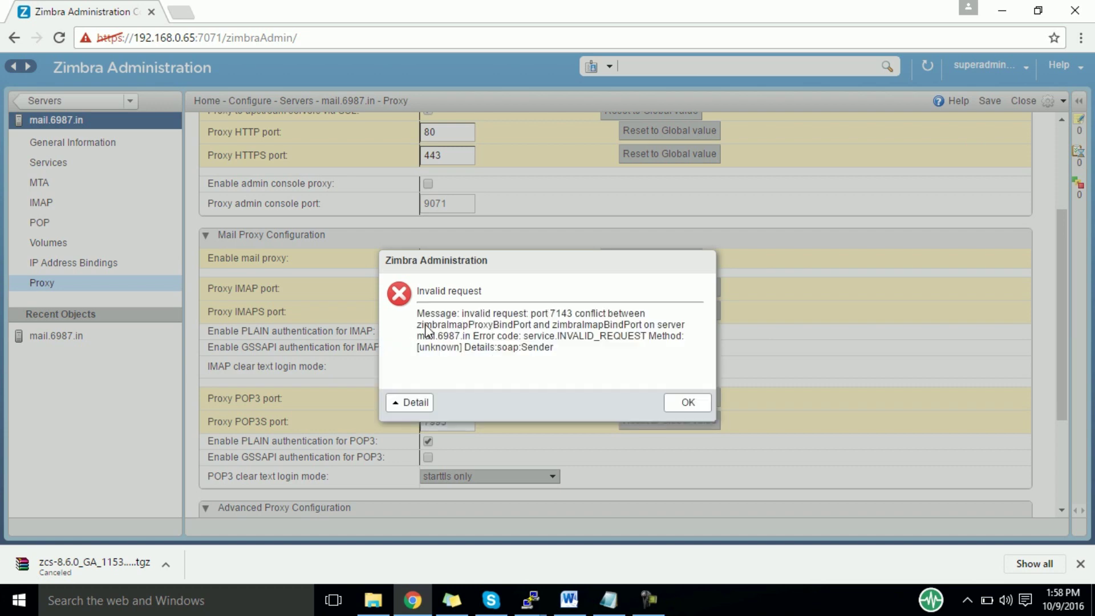
{"action": "mouse_move", "coordinate": [474, 325]}
{"action": "left_mouse_down"}
{"action": "mouse_move", "coordinate": [541, 329]}
{"action": "mouse_move", "coordinate": [546, 345]}
{"action": "left_mouse_up"}
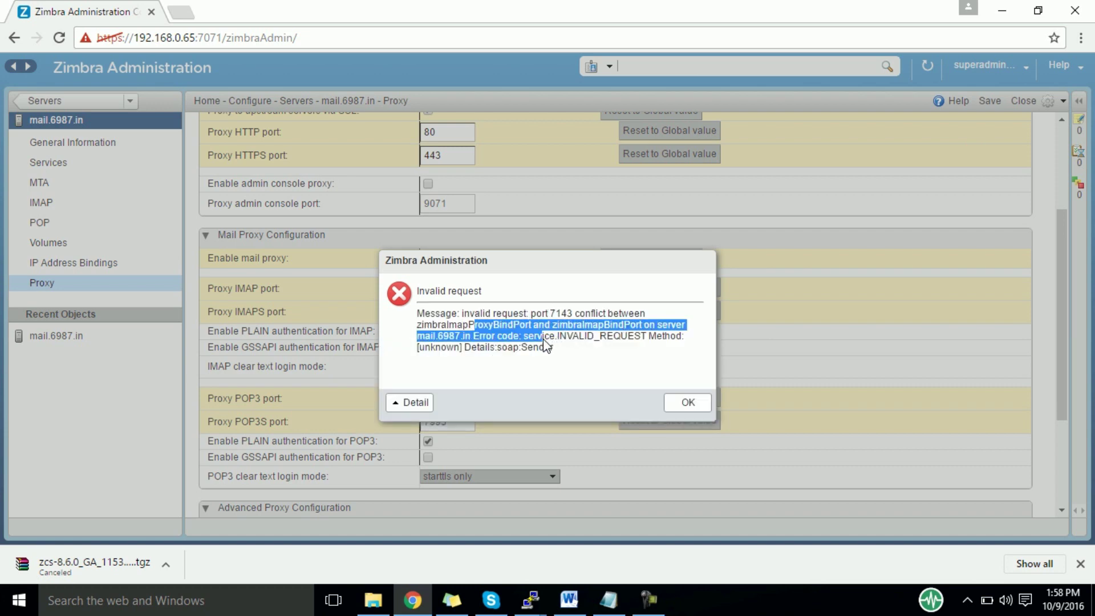
{"action": "left_click_drag", "start_coordinate": [495, 314], "coordinate": [595, 314]}
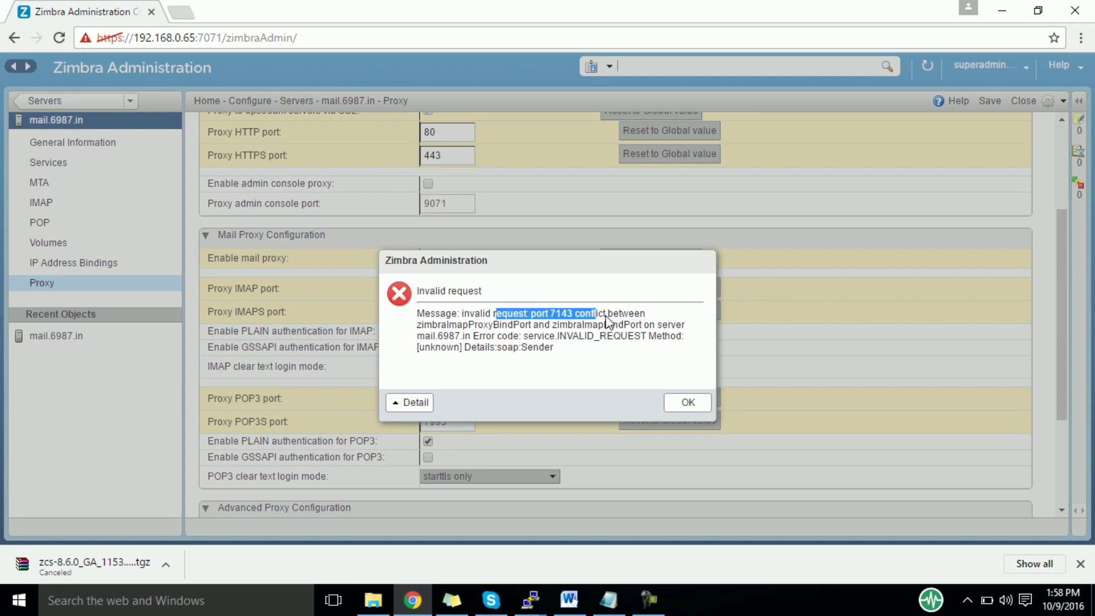
{"action": "left_click", "coordinate": [687, 402]}
{"action": "left_click_drag", "start_coordinate": [425, 288], "coordinate": [412, 322]}
{"action": "type", "text": "9993"}
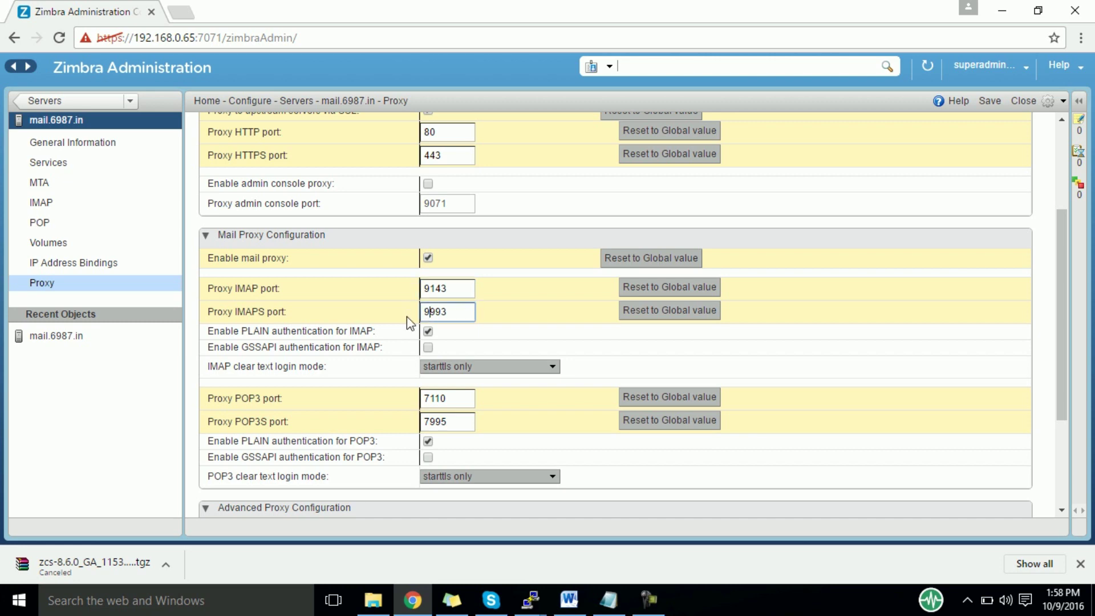
{"action": "mouse_move", "coordinate": [429, 399]}
{"action": "left_mouse_down"}
{"action": "mouse_move", "coordinate": [404, 401]}
{"action": "mouse_move", "coordinate": [405, 418]}
{"action": "left_mouse_up"}
{"action": "type", "text": "99"}
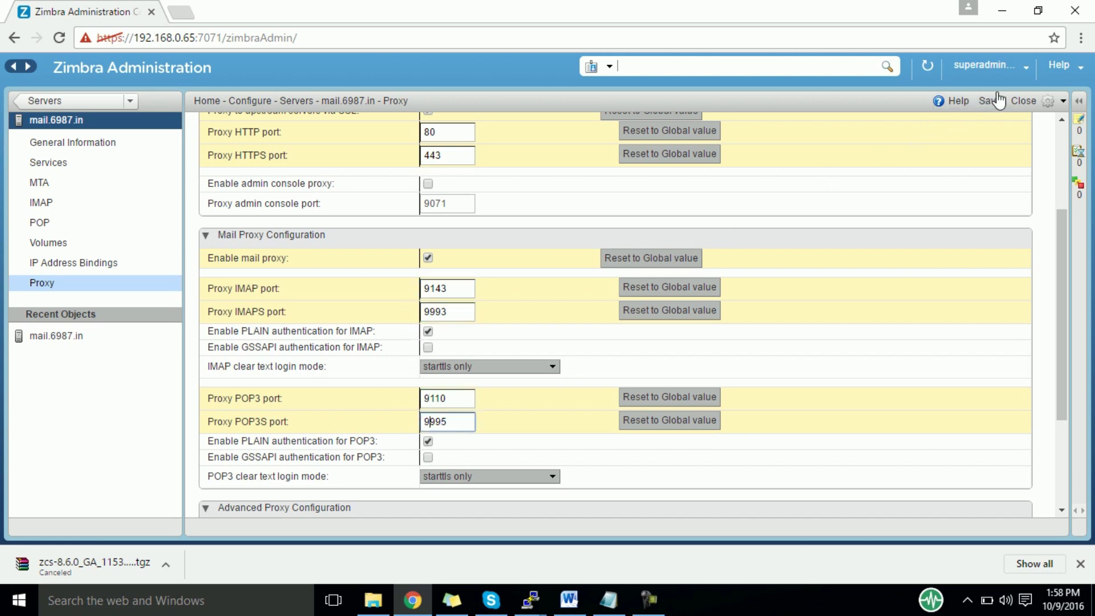
{"action": "left_click", "coordinate": [989, 102]}
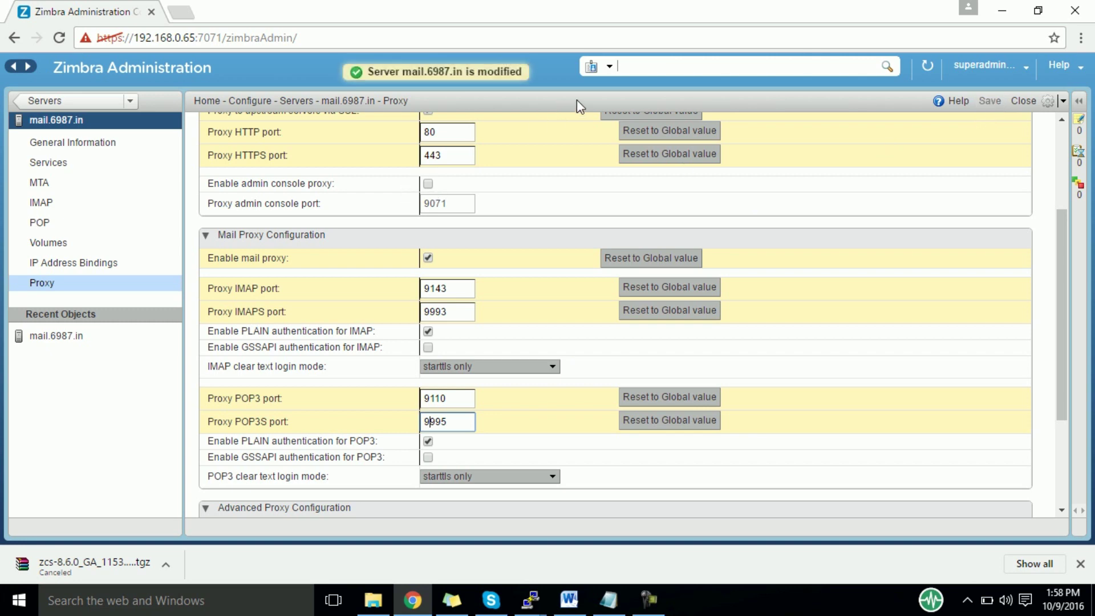
Restore mail.6987.in's IMAP port to 143 and IMAP SSL port to 993, and save
{"action": "left_click", "coordinate": [40, 182]}
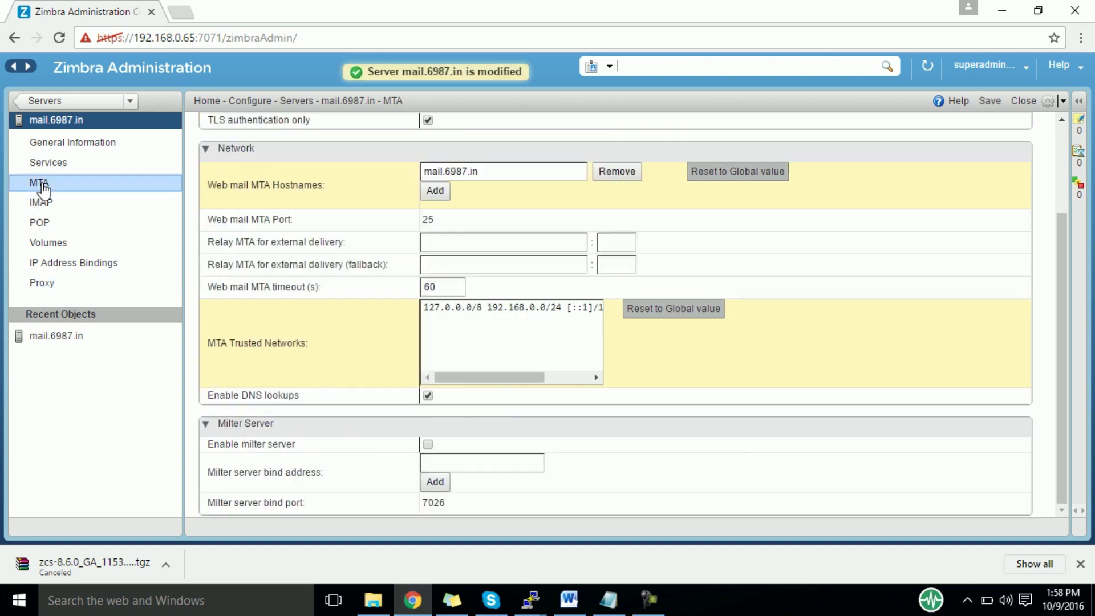
{"action": "left_click", "coordinate": [44, 205]}
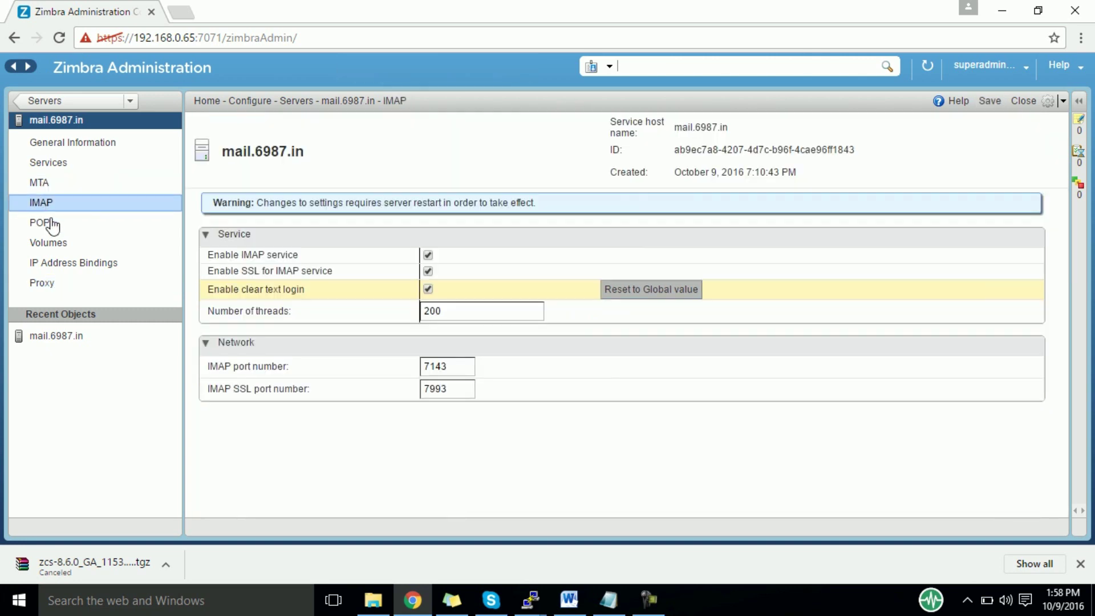
{"action": "left_click", "coordinate": [434, 366]}
{"action": "key", "text": "BackSpace"}
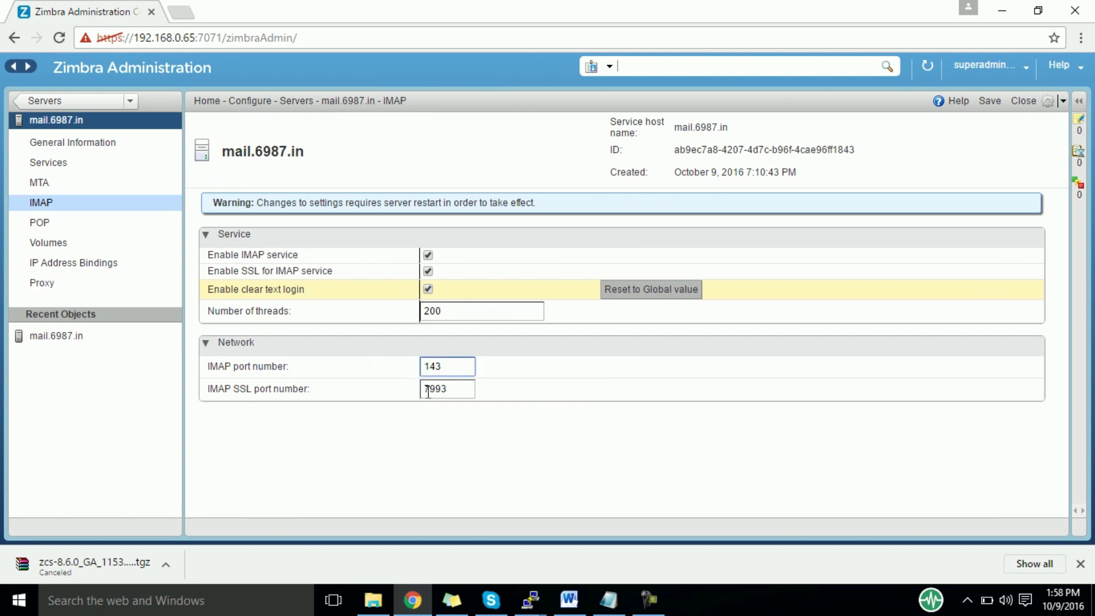
{"action": "left_click", "coordinate": [424, 388]}
{"action": "key", "text": "Delete"}
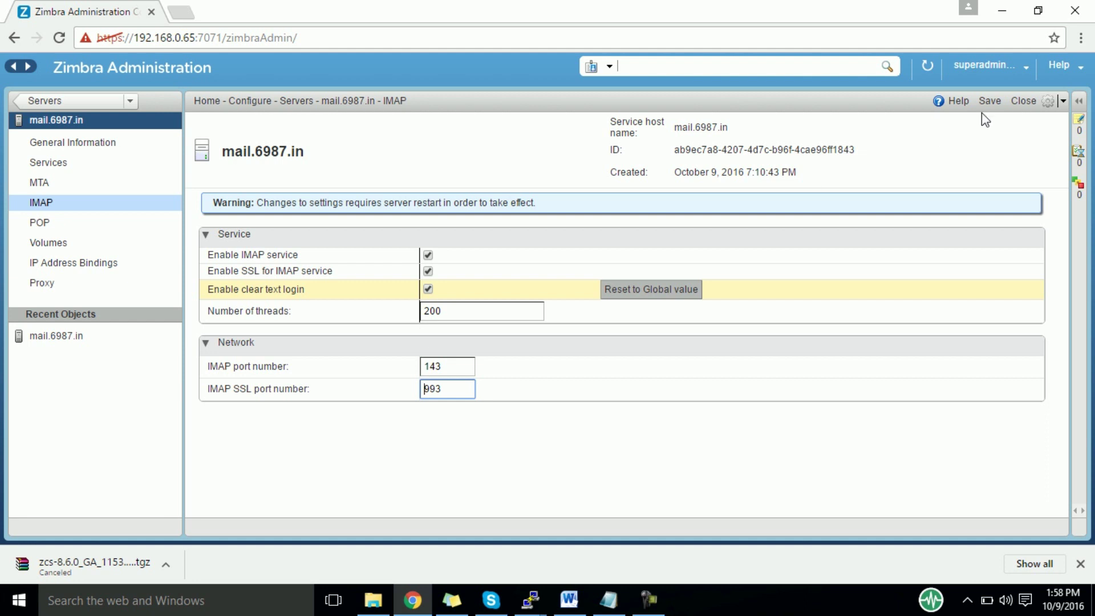
{"action": "left_click", "coordinate": [989, 100]}
Restore the POP3 ports to 110 and SSL 995, save, and return to the Configure overview
{"action": "left_click", "coordinate": [48, 227]}
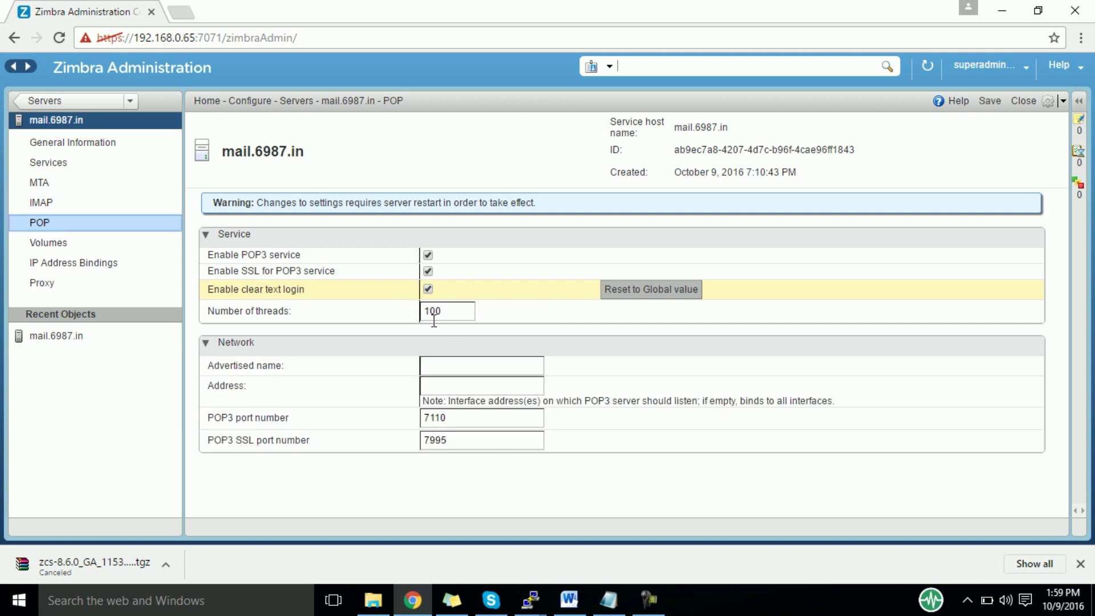
{"action": "left_click", "coordinate": [425, 418]}
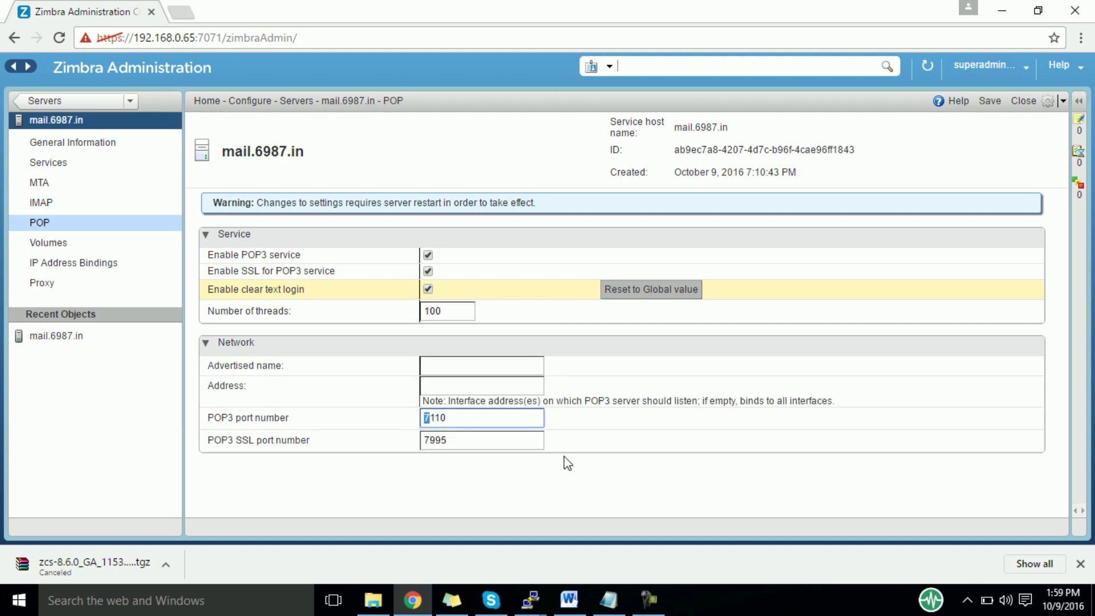
{"action": "key", "text": "Delete"}
{"action": "left_click", "coordinate": [425, 440]}
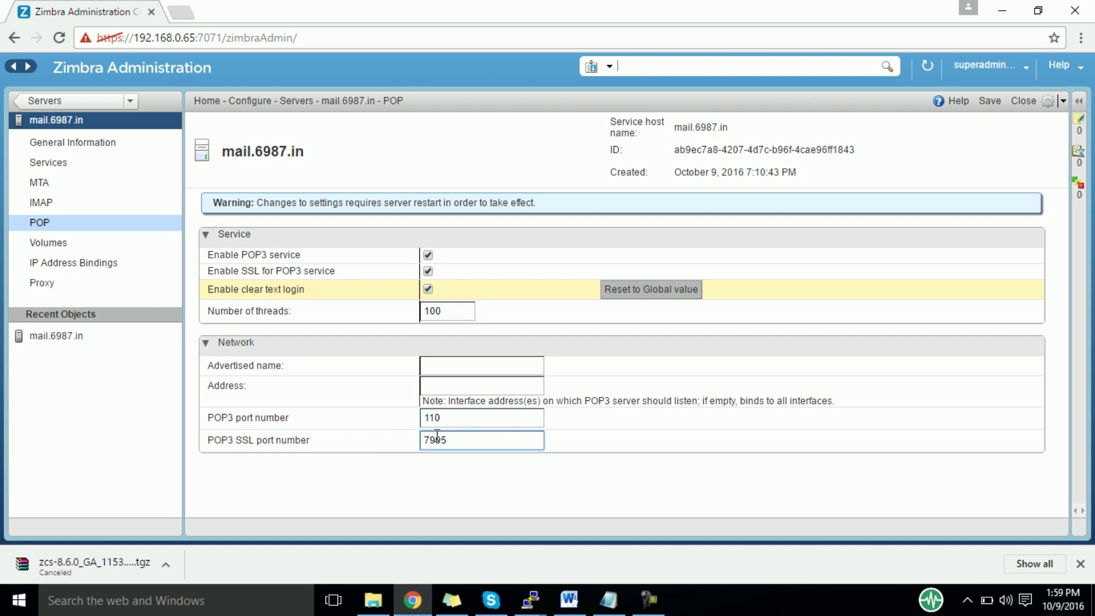
{"action": "key", "text": "Delete"}
{"action": "left_click", "coordinate": [989, 101]}
{"action": "left_click", "coordinate": [989, 103]}
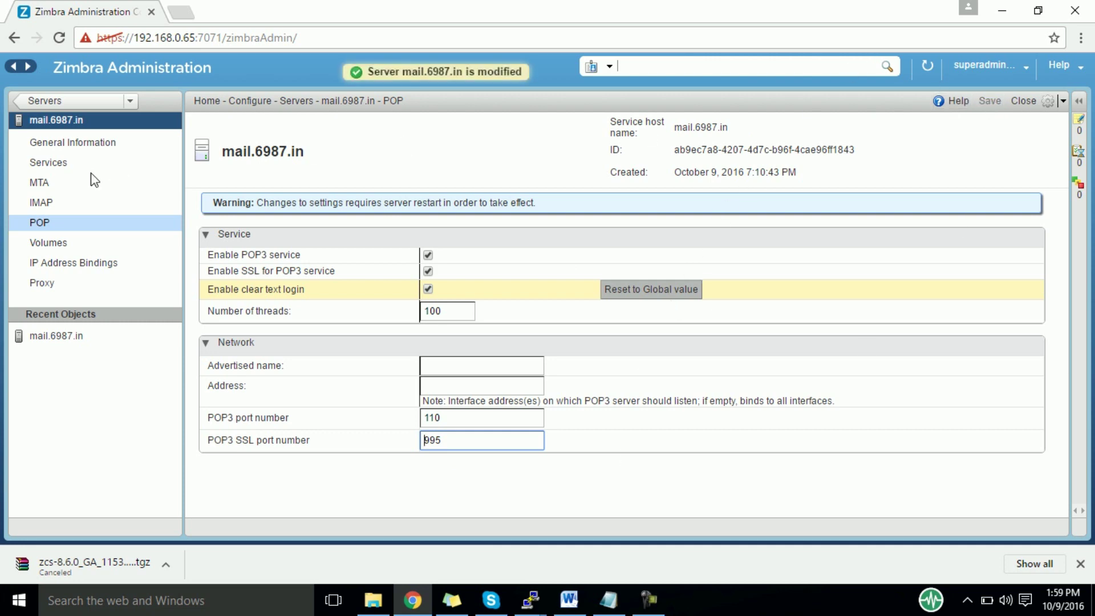
{"action": "left_click", "coordinate": [76, 101]}
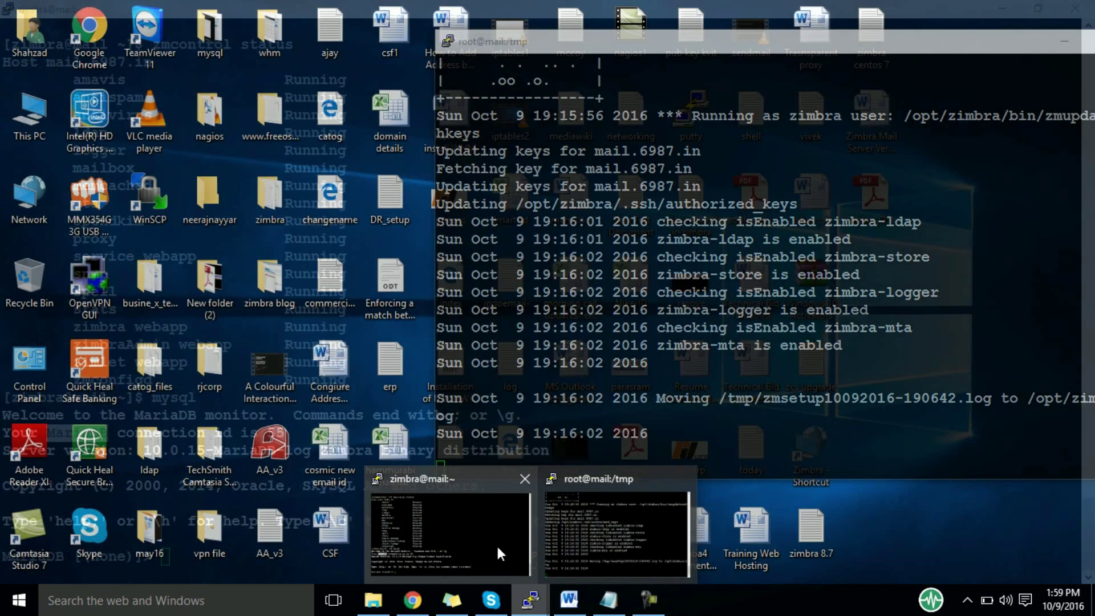
Exit the MariaDB monitor in the SSH session with quit
{"action": "left_click", "coordinate": [496, 542]}
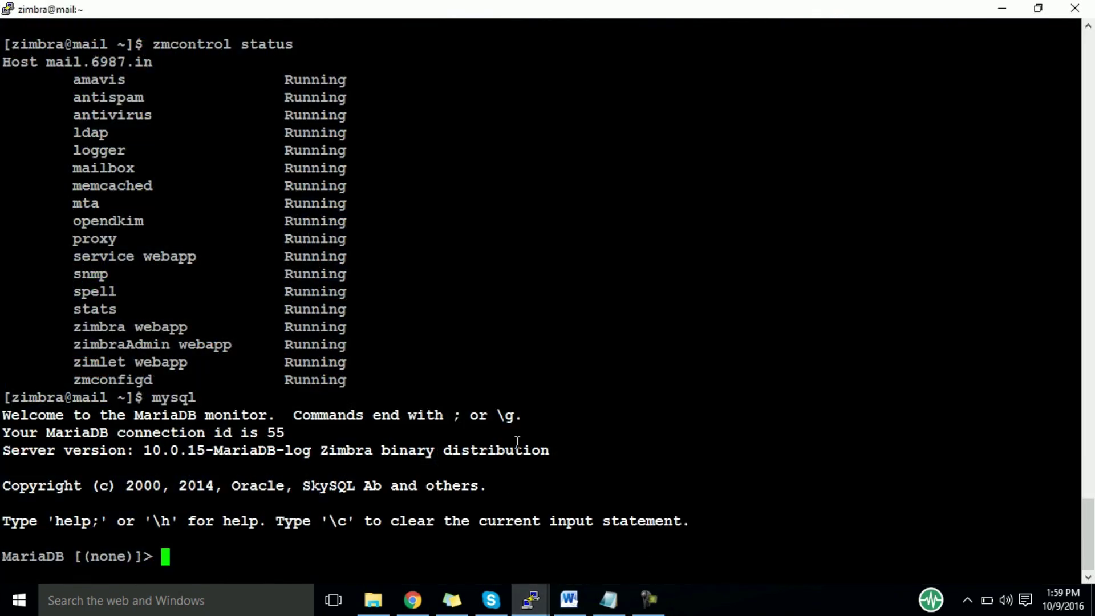
{"action": "type", "text": "qui"}
{"action": "key", "text": "Return"}
{"action": "type", "text": ";"}
{"action": "key", "text": "Return"}
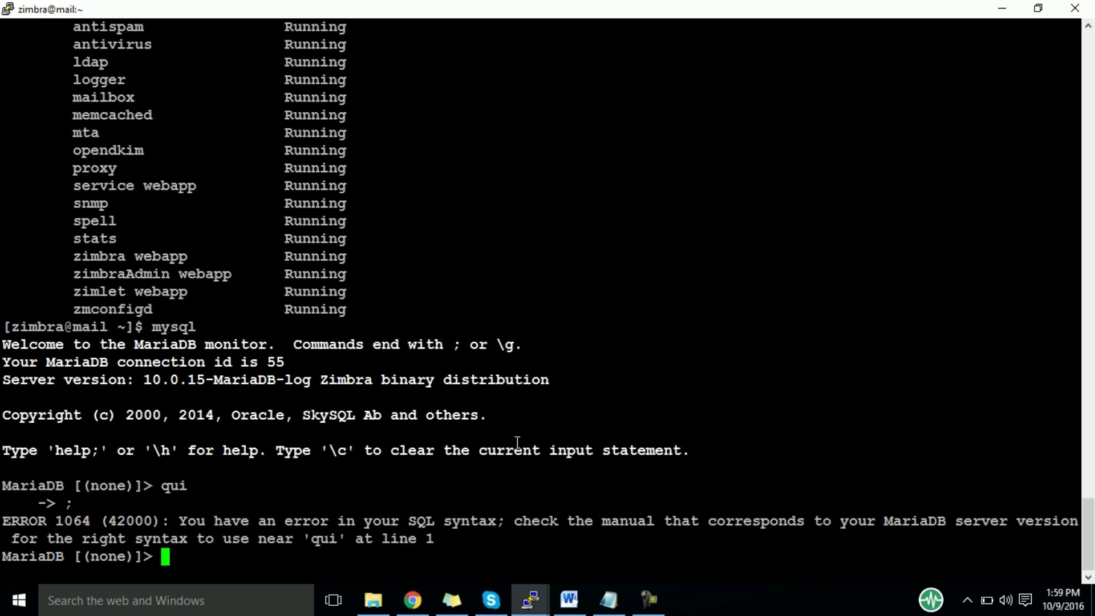
{"action": "type", "text": "quit"}
{"action": "key", "text": "Return"}
Run zmcontrol restart and watch the Zimbra services stop
{"action": "type", "text": "zmcontrol status"}
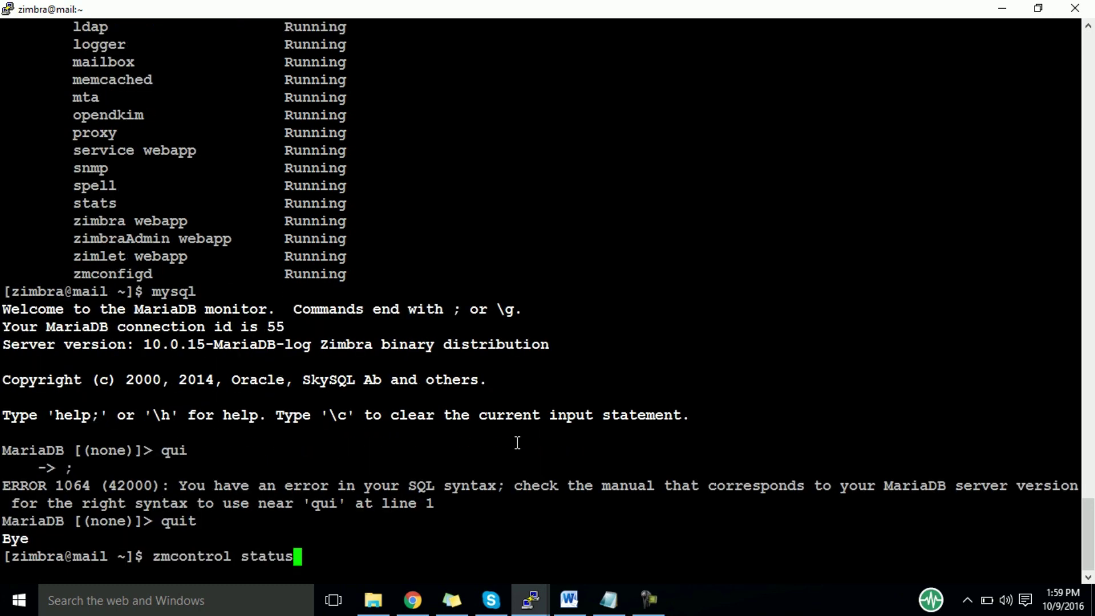
{"action": "key", "text": "BackSpace"}
{"action": "key", "text": "BackSpace"}
{"action": "key", "text": "BackSpace"}
{"action": "key", "text": "BackSpace"}
{"action": "key", "text": "BackSpace"}
{"action": "type", "text": "re"}
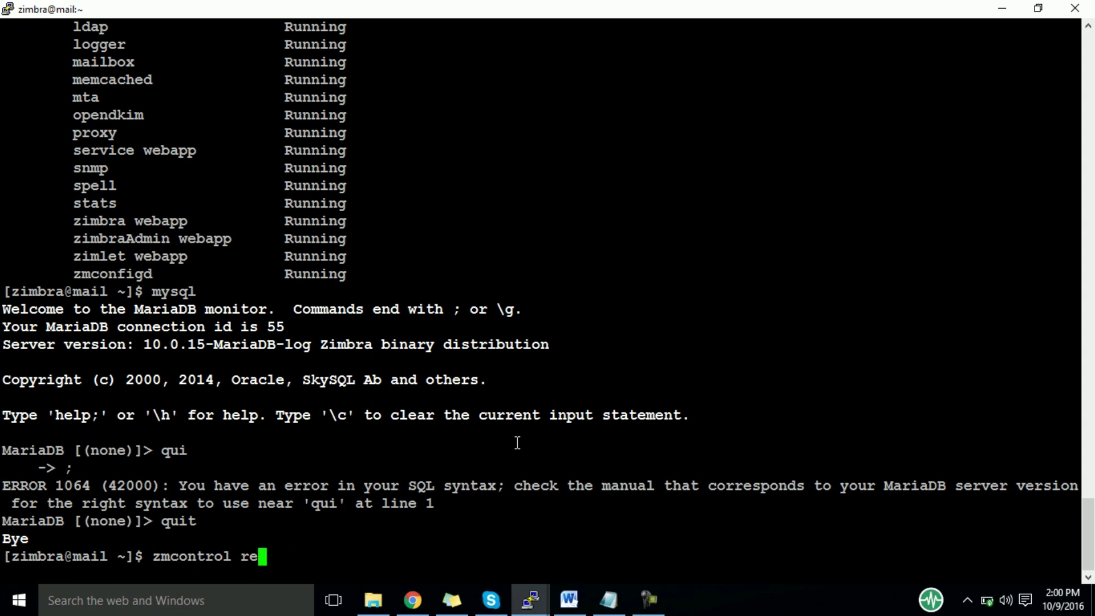
{"action": "type", "text": "start"}
{"action": "key", "text": "Return"}
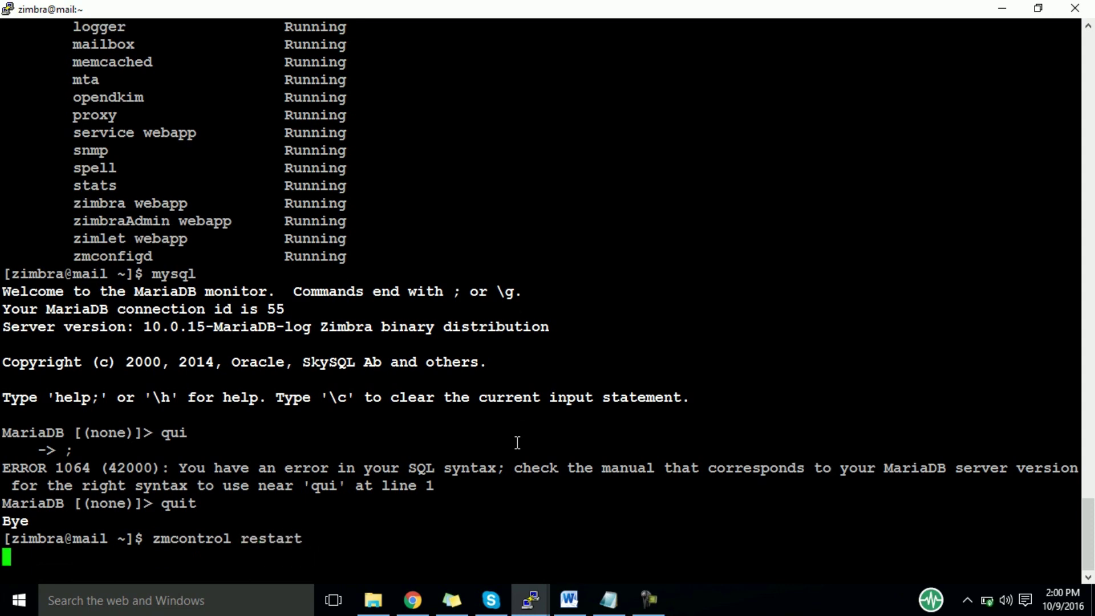
{"action": "left_click", "coordinate": [989, 605]}
{"action": "left_click", "coordinate": [1001, 609]}
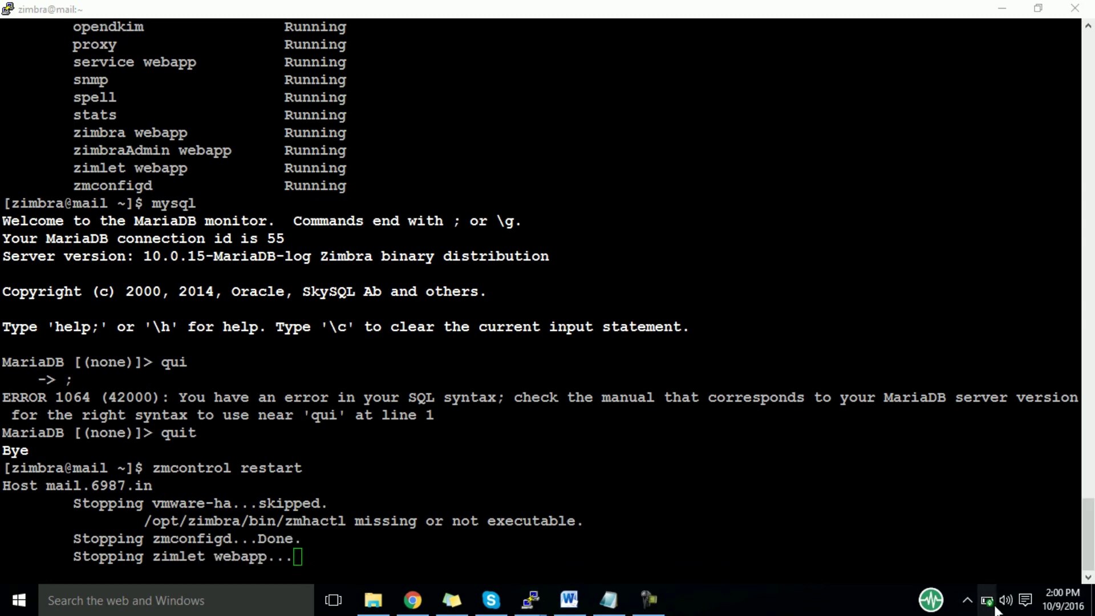
{"action": "left_click", "coordinate": [1006, 600]}
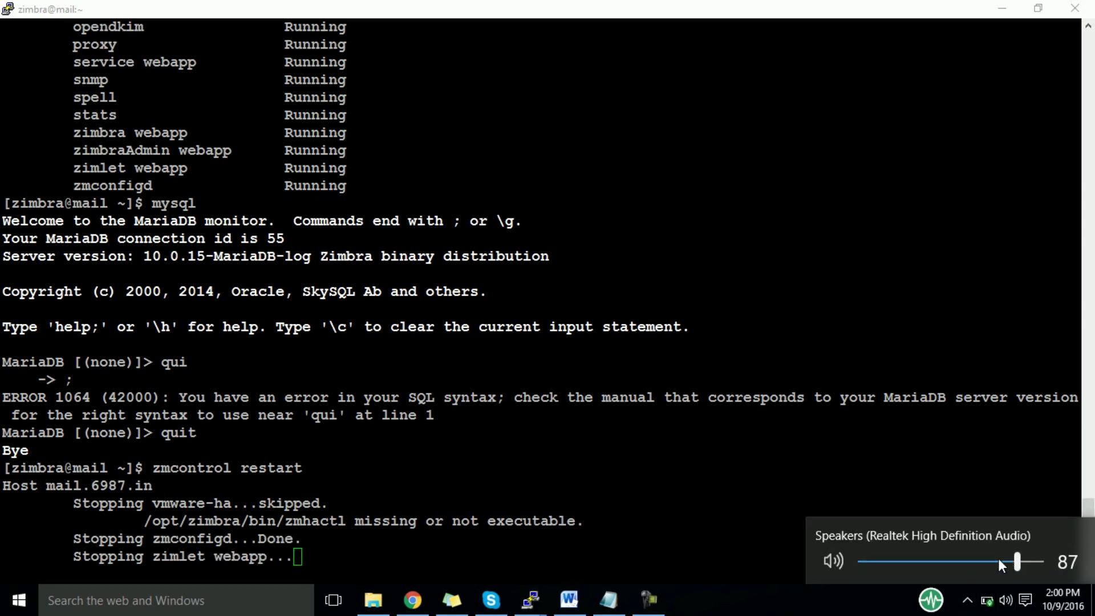
{"action": "left_click", "coordinate": [1005, 605]}
{"action": "left_click", "coordinate": [648, 600]}
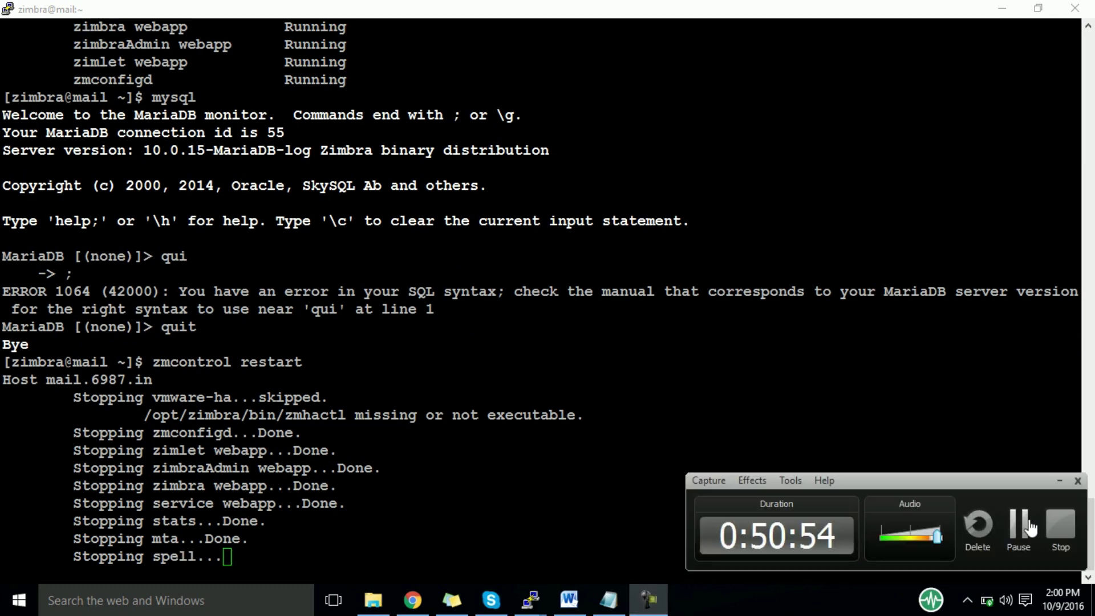
{"action": "left_click", "coordinate": [280, 450]}
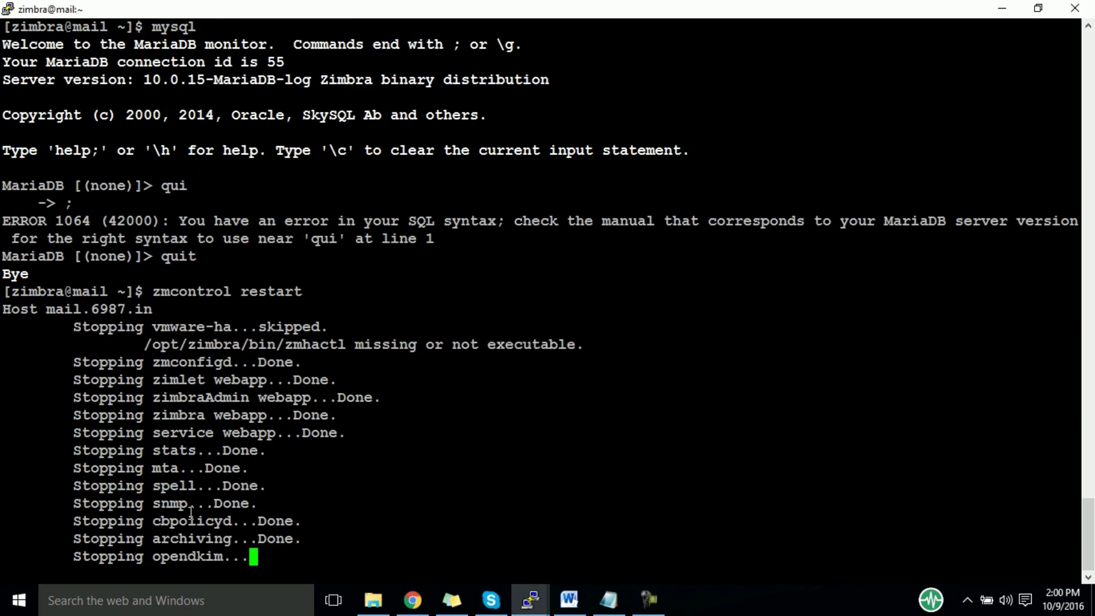
Review the stopped-services list until zmcontrol restart finishes, then add blank prompts at the shell
{"action": "double_click", "coordinate": [177, 520]}
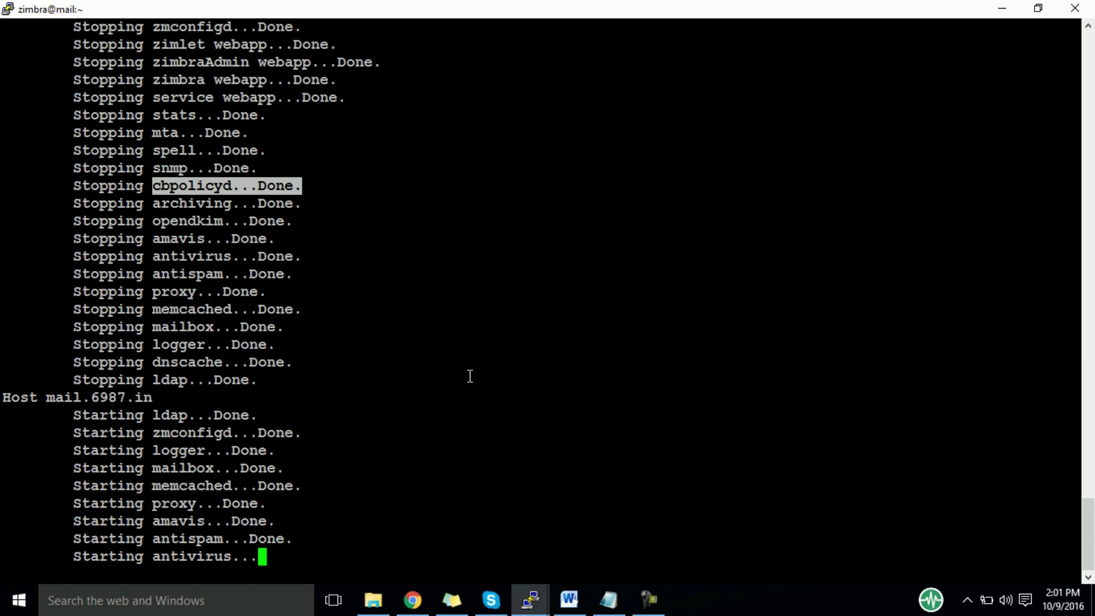
{"action": "scroll", "coordinate": [469, 376], "scroll_direction": "up", "scroll_amount": 5}
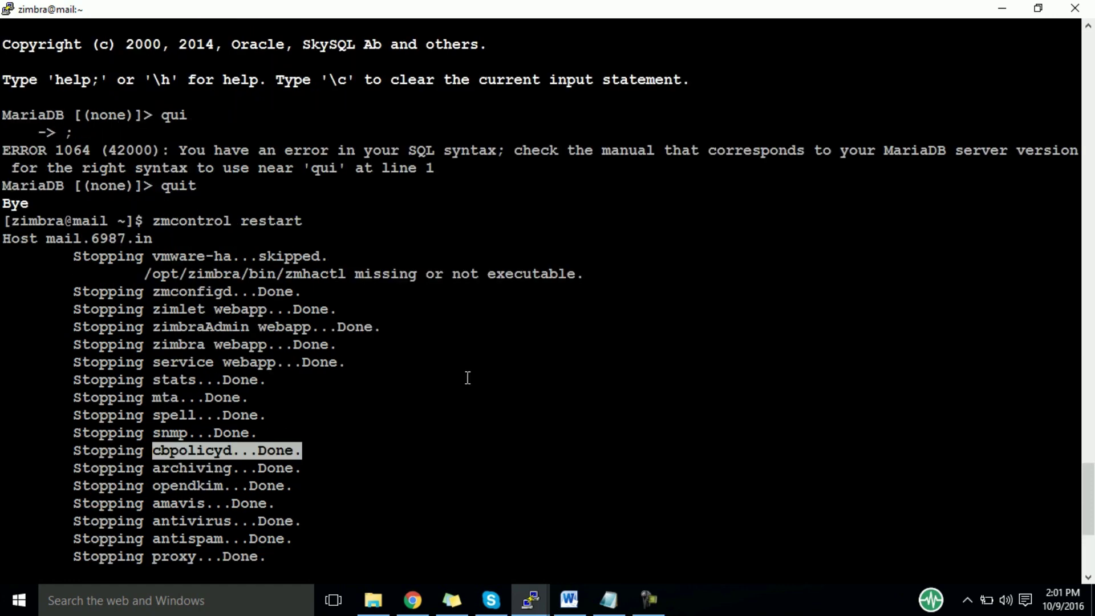
{"action": "double_click", "coordinate": [192, 342]}
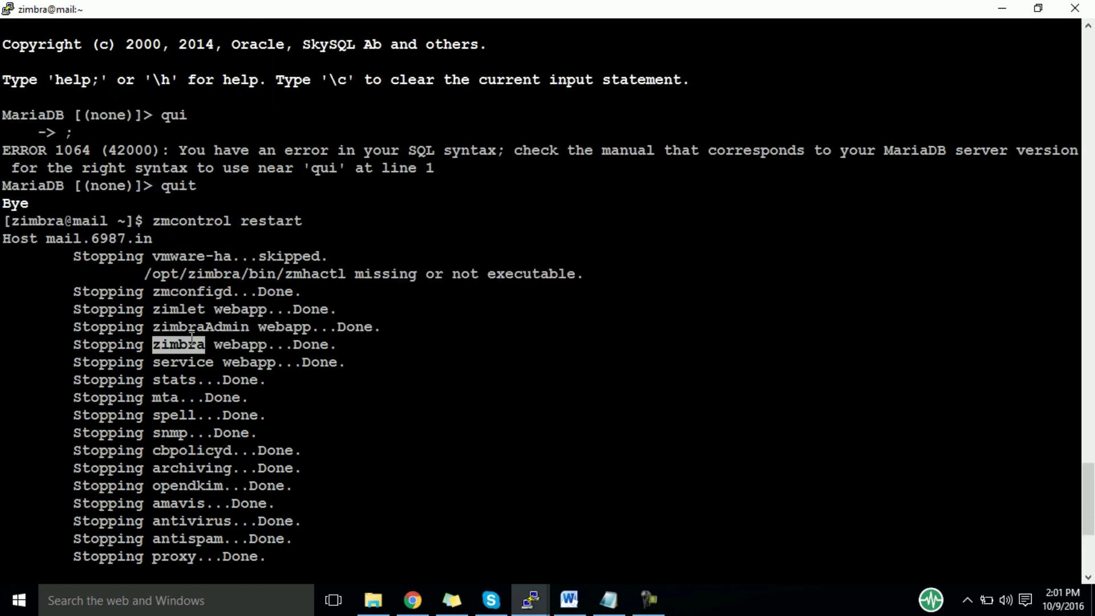
{"action": "double_click", "coordinate": [203, 292]}
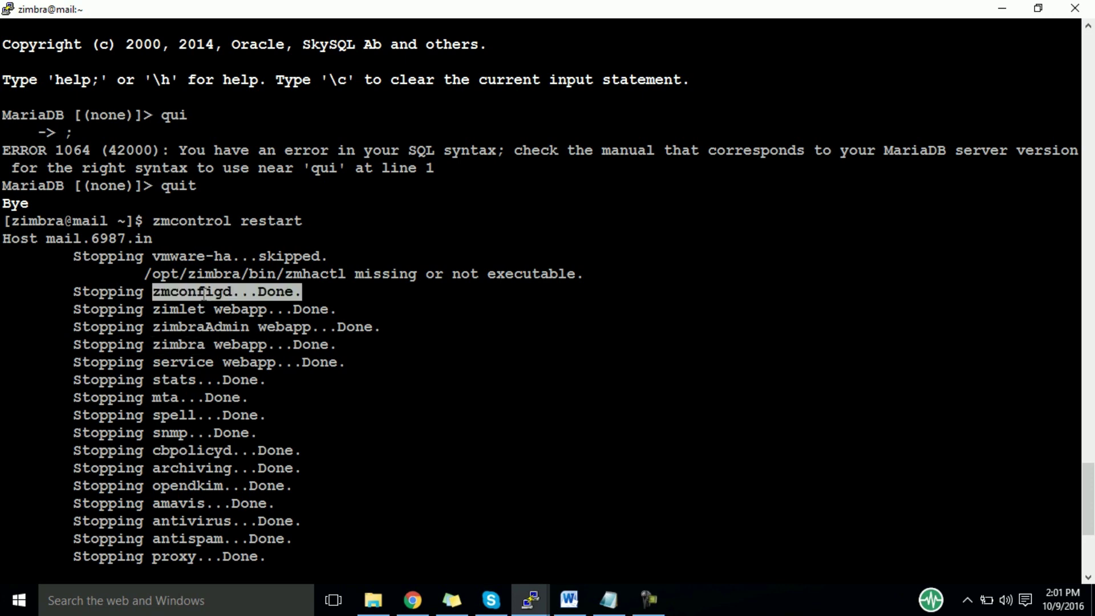
{"action": "mouse_move", "coordinate": [152, 291]}
{"action": "left_mouse_down"}
{"action": "mouse_move", "coordinate": [228, 285]}
{"action": "mouse_move", "coordinate": [297, 113]}
{"action": "left_mouse_up"}
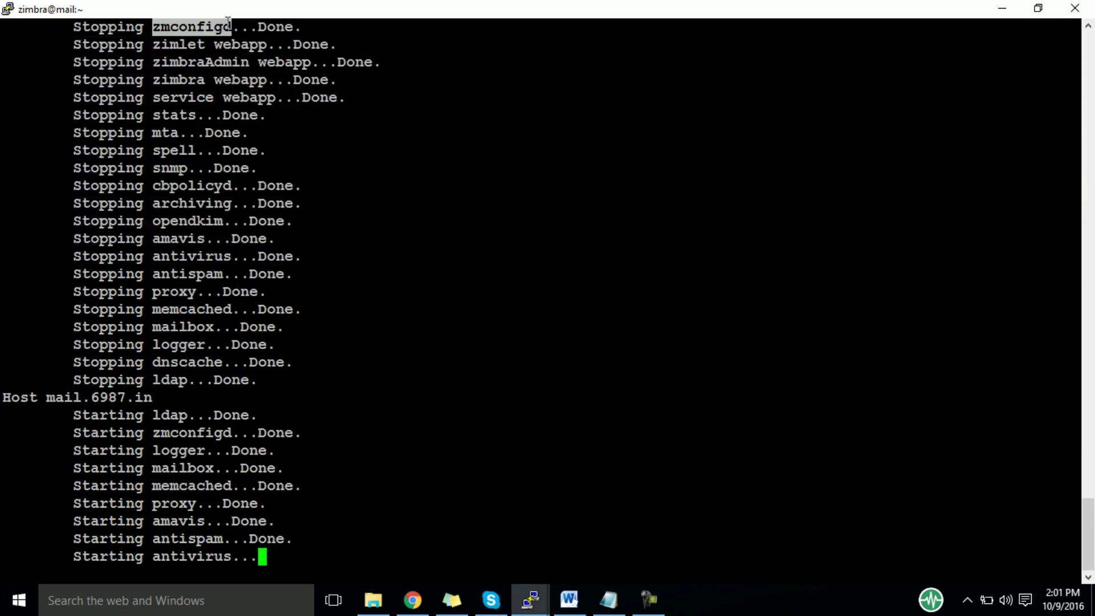
{"action": "scroll", "coordinate": [297, 113], "scroll_direction": "up", "scroll_amount": 4}
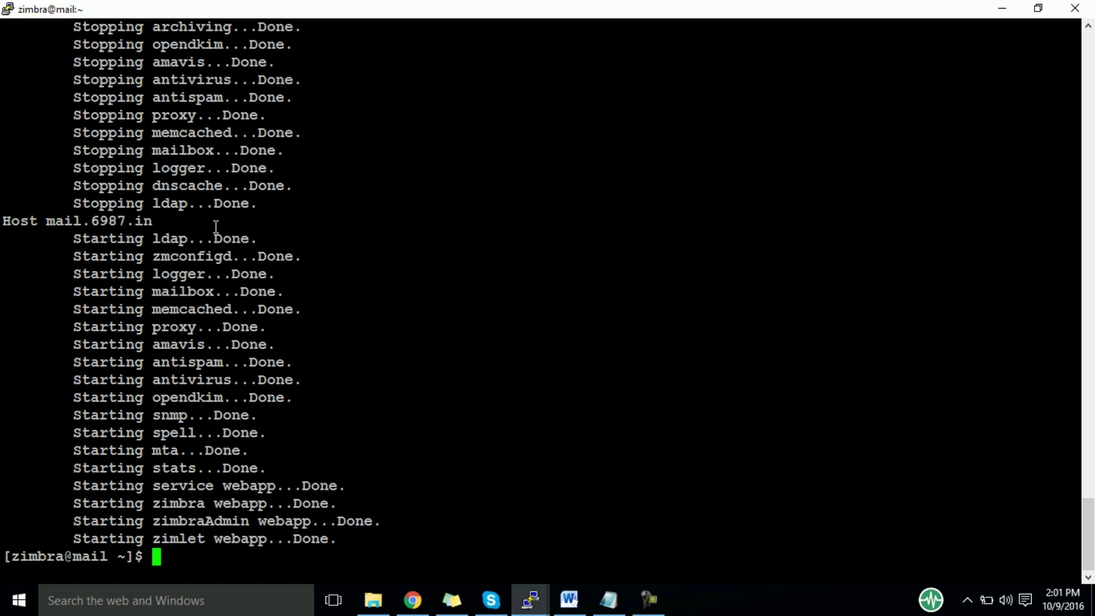
{"action": "scroll", "coordinate": [215, 226], "scroll_direction": "up", "scroll_amount": 5}
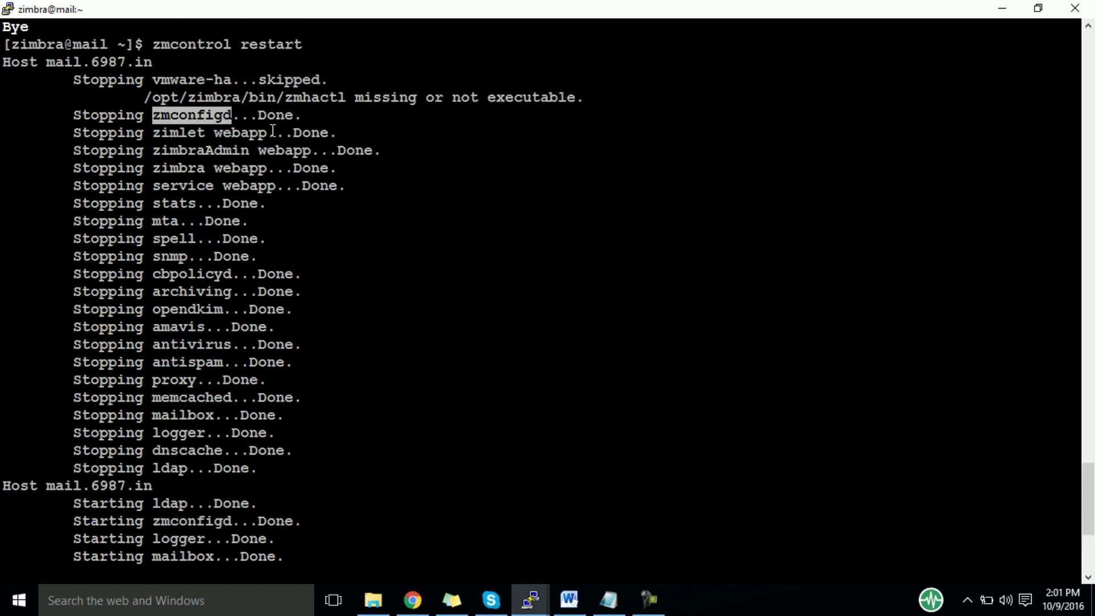
{"action": "scroll", "coordinate": [225, 143], "scroll_direction": "down", "scroll_amount": 5}
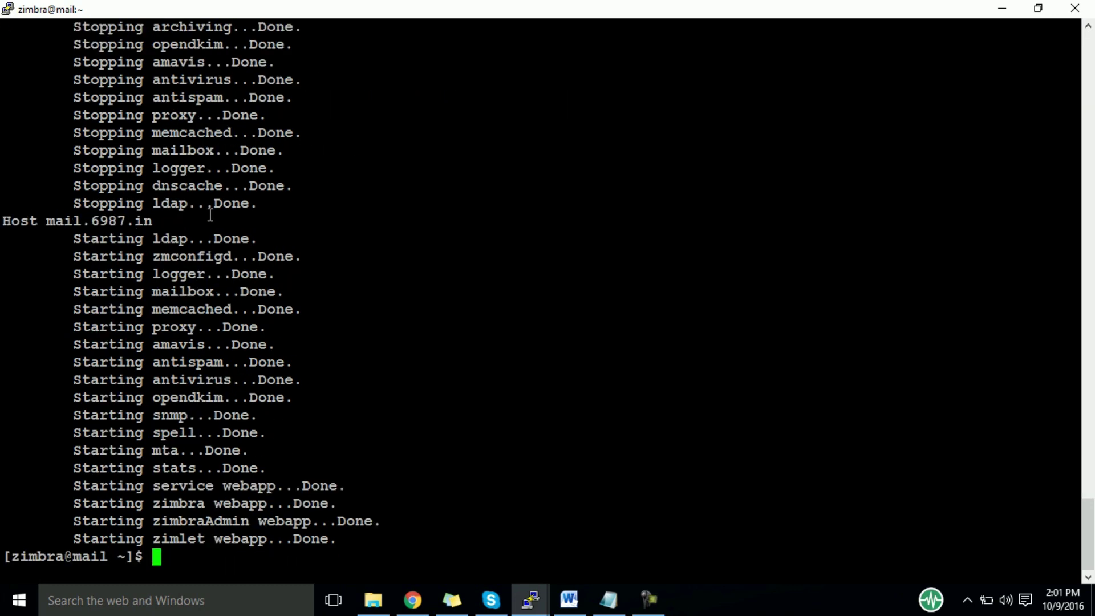
{"action": "key", "text": "Return"}
{"action": "key", "text": "Return"}
{"action": "key", "text": "Return"}
{"action": "left_click", "coordinate": [414, 603]}
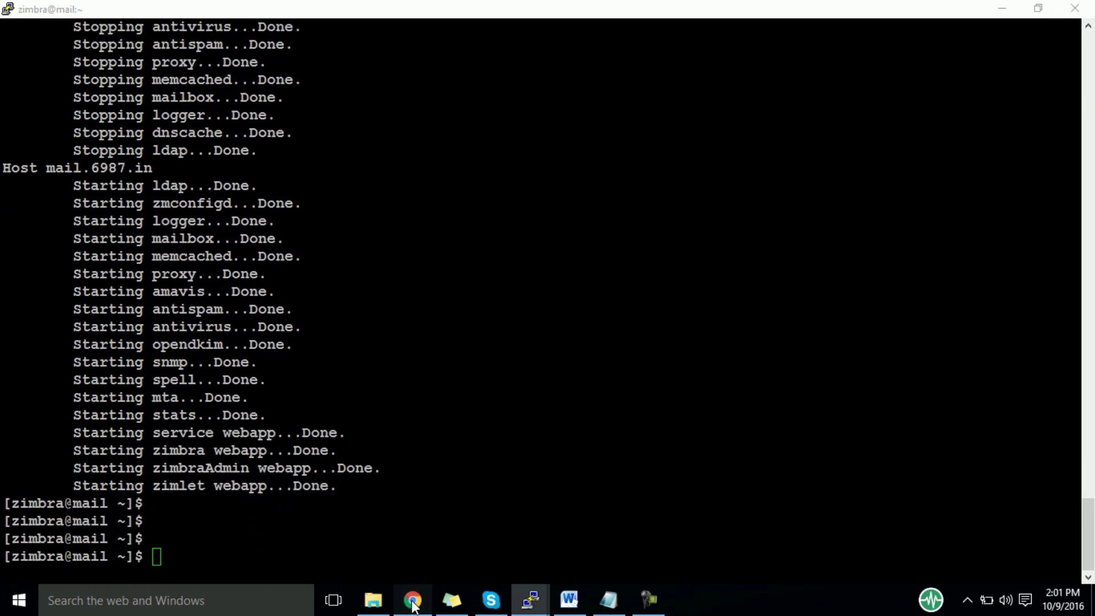
Show the Zimbra admin Home summary with version 8.6.0_GA_1153.FOSS and one server
{"action": "left_click", "coordinate": [49, 105]}
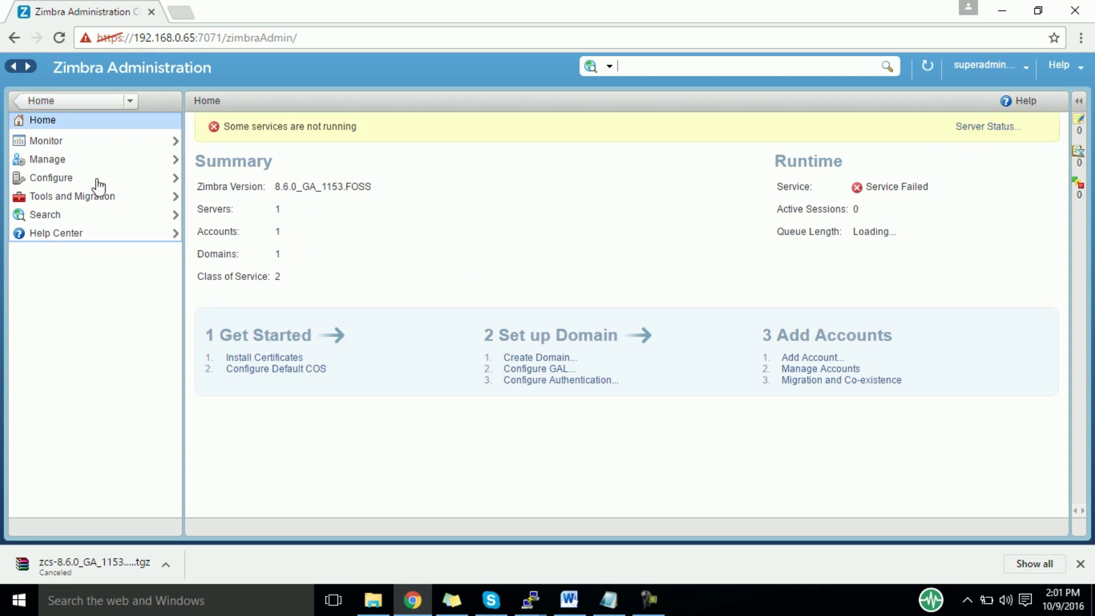
{"action": "left_click", "coordinate": [558, 599]}
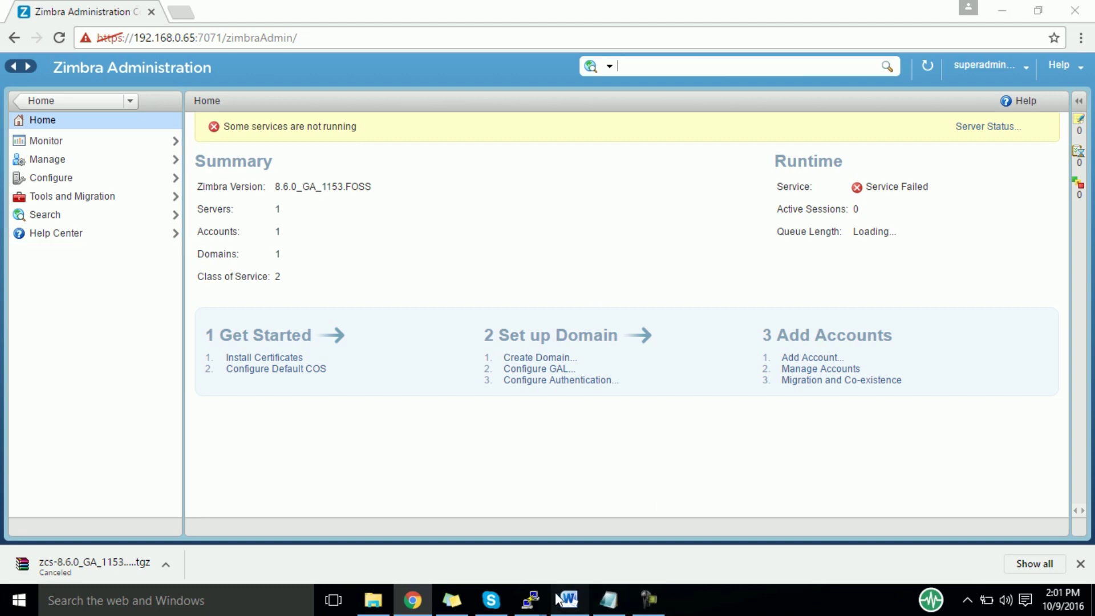
Review the notes' admin panel port 7071 and user panel address lines
{"action": "scroll", "coordinate": [440, 330], "scroll_direction": "down", "scroll_amount": 5}
{"action": "scroll", "coordinate": [486, 289], "scroll_direction": "down", "scroll_amount": 1}
{"action": "scroll", "coordinate": [484, 307], "scroll_direction": "down", "scroll_amount": 2}
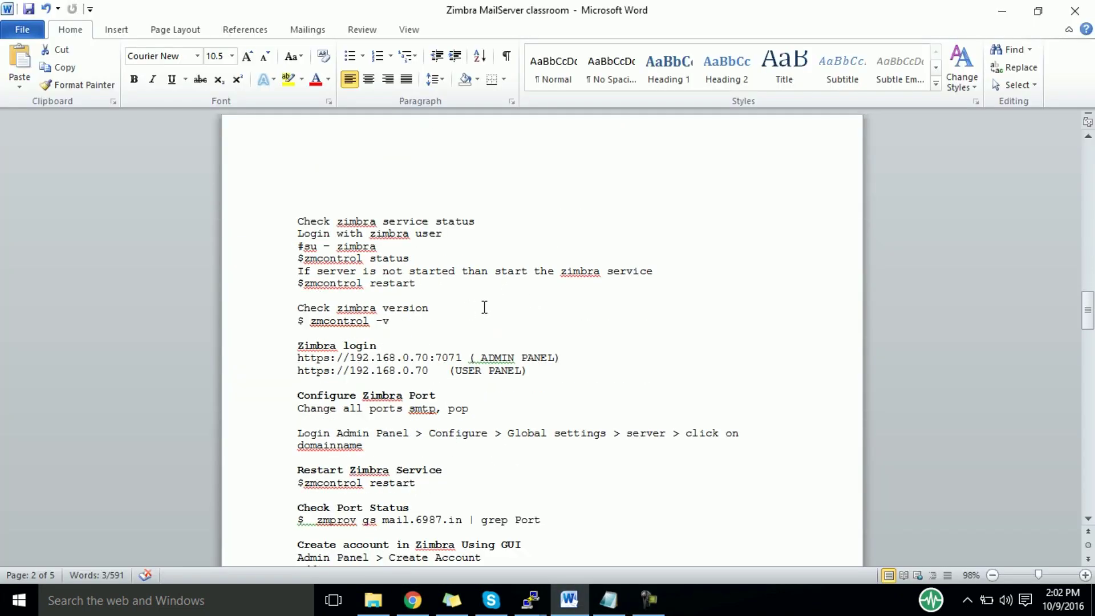
{"action": "scroll", "coordinate": [484, 307], "scroll_direction": "down", "scroll_amount": 2}
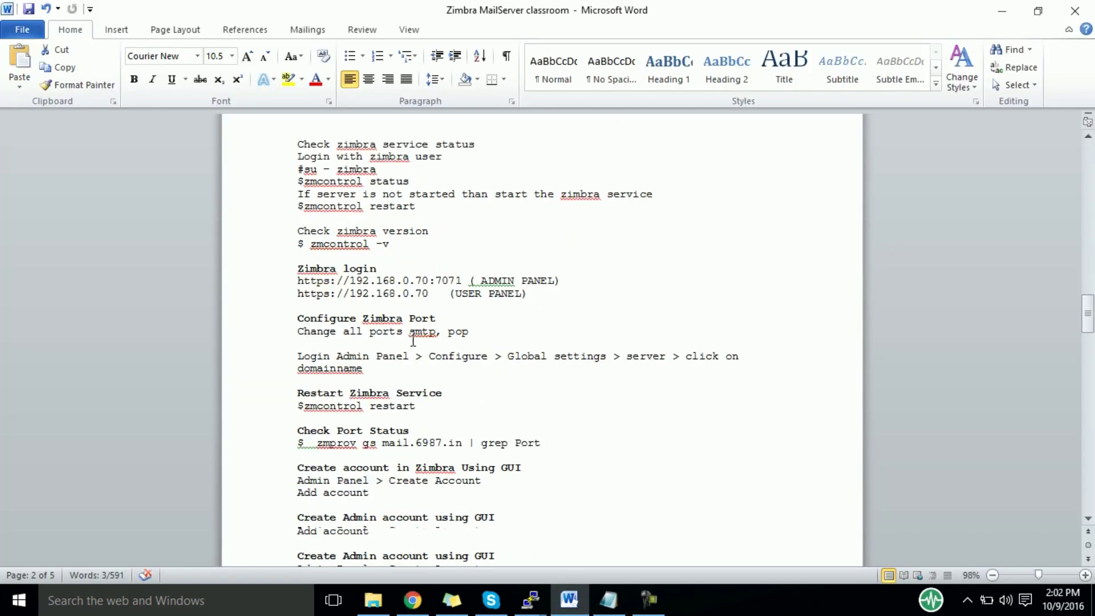
{"action": "left_click", "coordinate": [439, 281]}
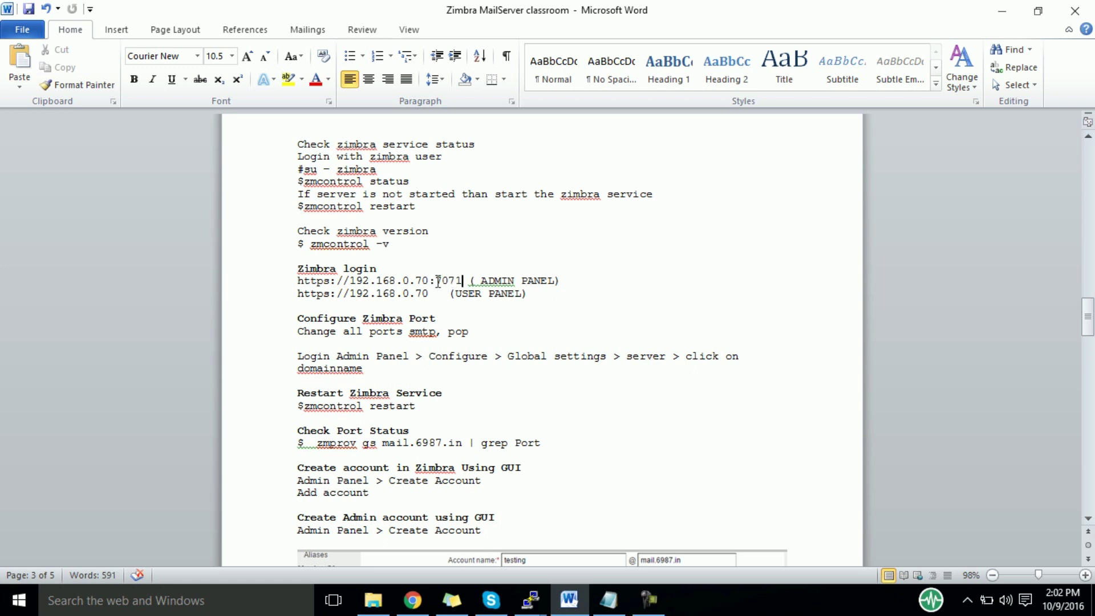
{"action": "left_click", "coordinate": [432, 294]}
{"action": "left_click", "coordinate": [299, 293]}
Copy the Check Port Status command zmprov gs mail.6987.in | grep Port
{"action": "scroll", "coordinate": [405, 351], "scroll_direction": "down", "scroll_amount": 2}
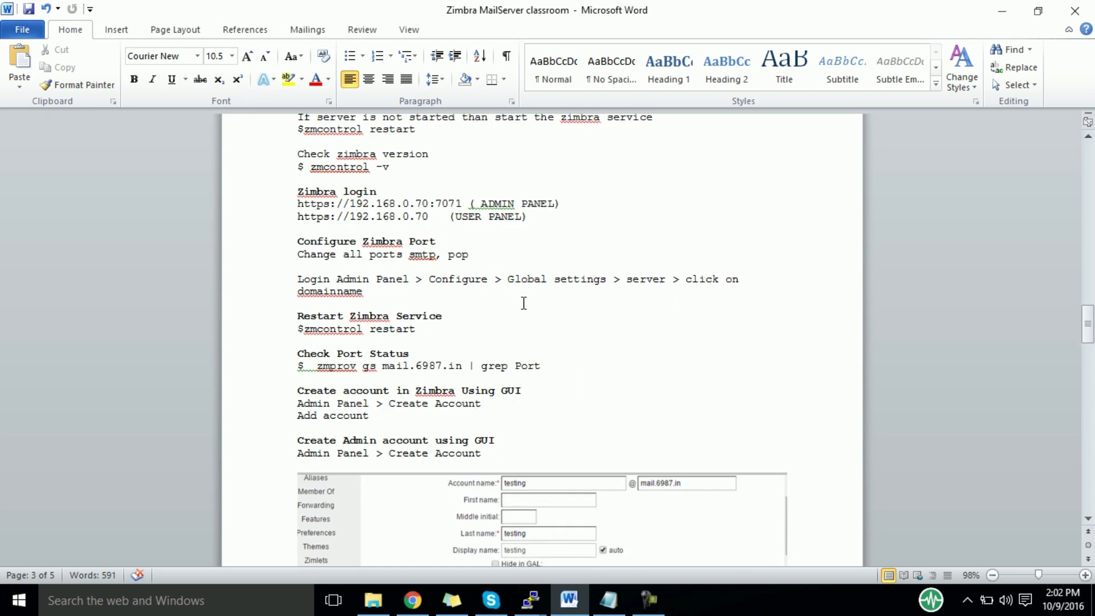
{"action": "scroll", "coordinate": [370, 262], "scroll_direction": "down", "scroll_amount": 1}
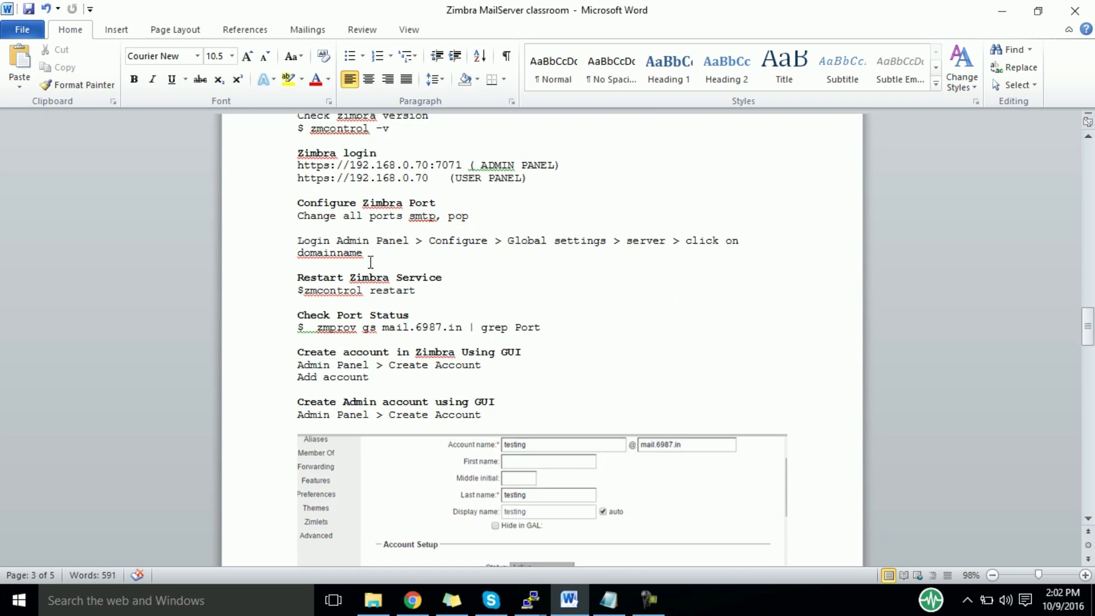
{"action": "scroll", "coordinate": [248, 262], "scroll_direction": "down", "scroll_amount": 1}
{"action": "scroll", "coordinate": [246, 261], "scroll_direction": "down", "scroll_amount": 1}
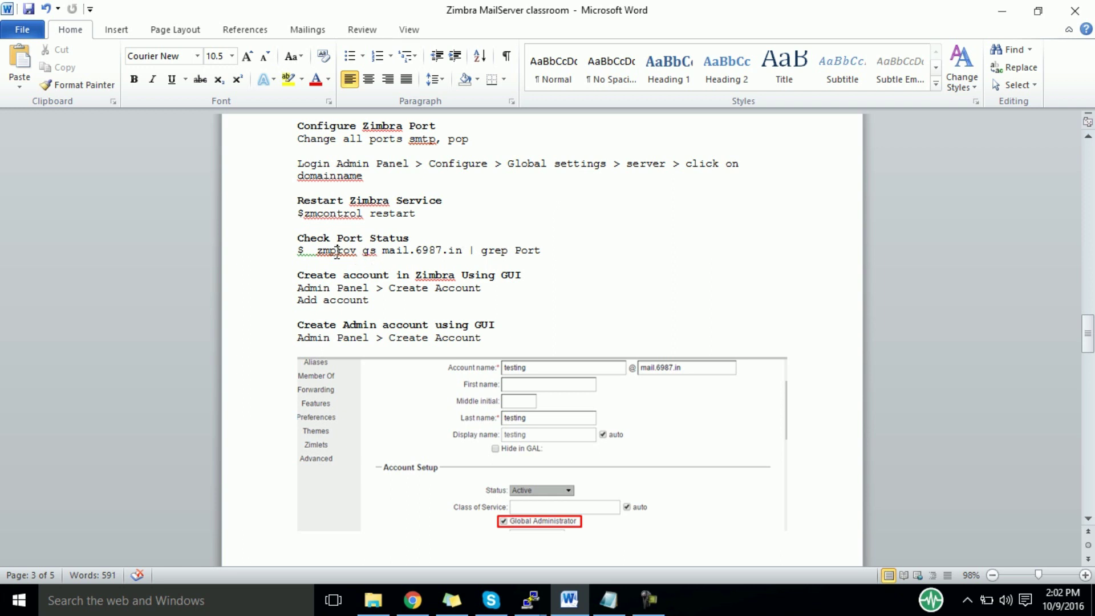
{"action": "left_click_drag", "start_coordinate": [317, 250], "coordinate": [311, 251]}
{"action": "key", "text": "shift+Right"}
{"action": "key", "text": "shift+Right"}
{"action": "key", "text": "shift+Right"}
{"action": "key", "text": "shift+Right"}
{"action": "key", "text": "shift+Right"}
{"action": "key", "text": "shift+Right"}
{"action": "key", "text": "shift+Right"}
{"action": "key", "text": "shift+Right"}
{"action": "key", "text": "shift+Right"}
{"action": "key", "text": "shift+Right"}
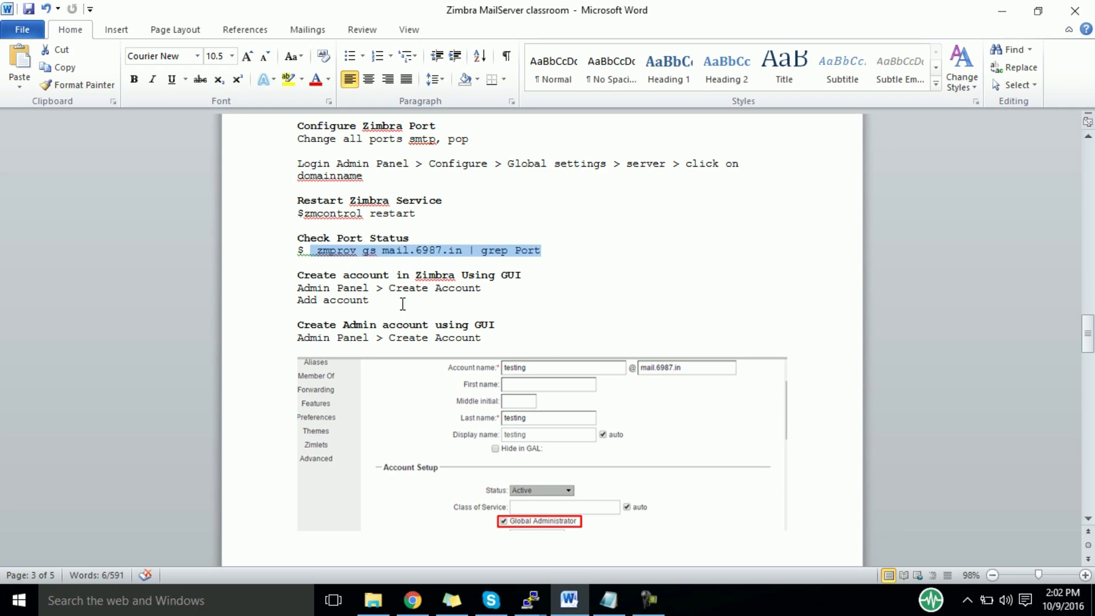
{"action": "key", "text": "ctrl+c"}
{"action": "left_click", "coordinate": [530, 599]}
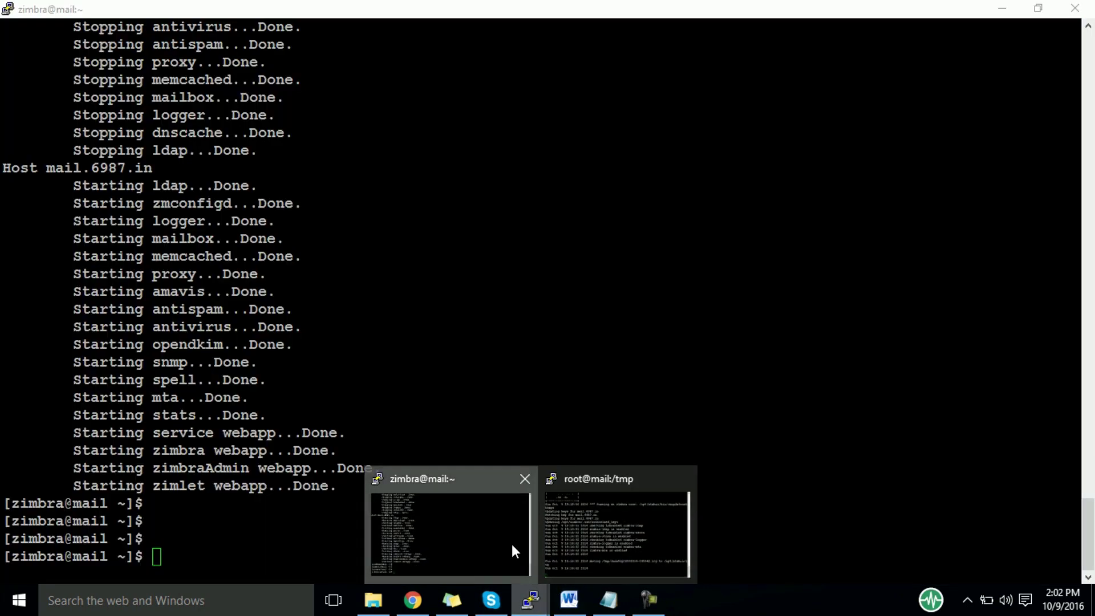
Paste and run zmprov gs mail.6987.in | grep Port in the zimbra session, explaining each part
{"action": "left_click", "coordinate": [512, 544]}
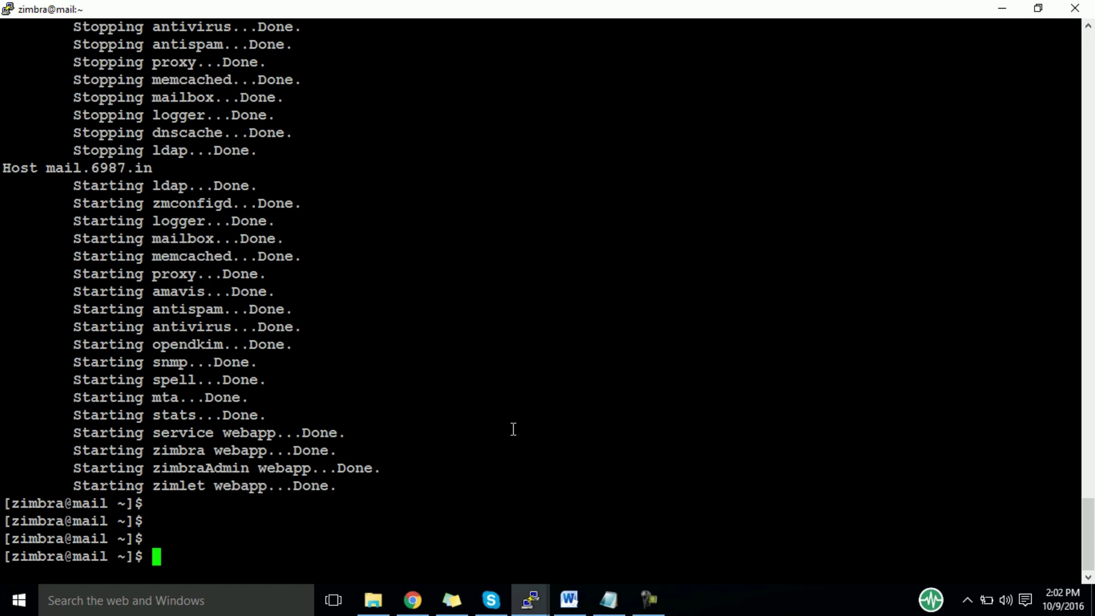
{"action": "right_click", "coordinate": [513, 429]}
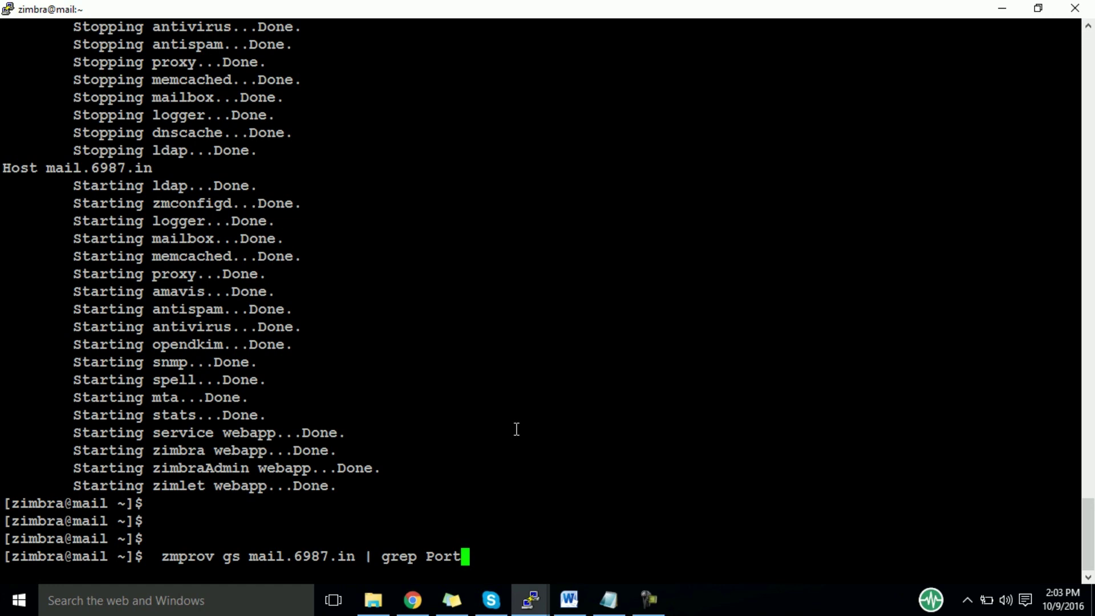
{"action": "double_click", "coordinate": [177, 558]}
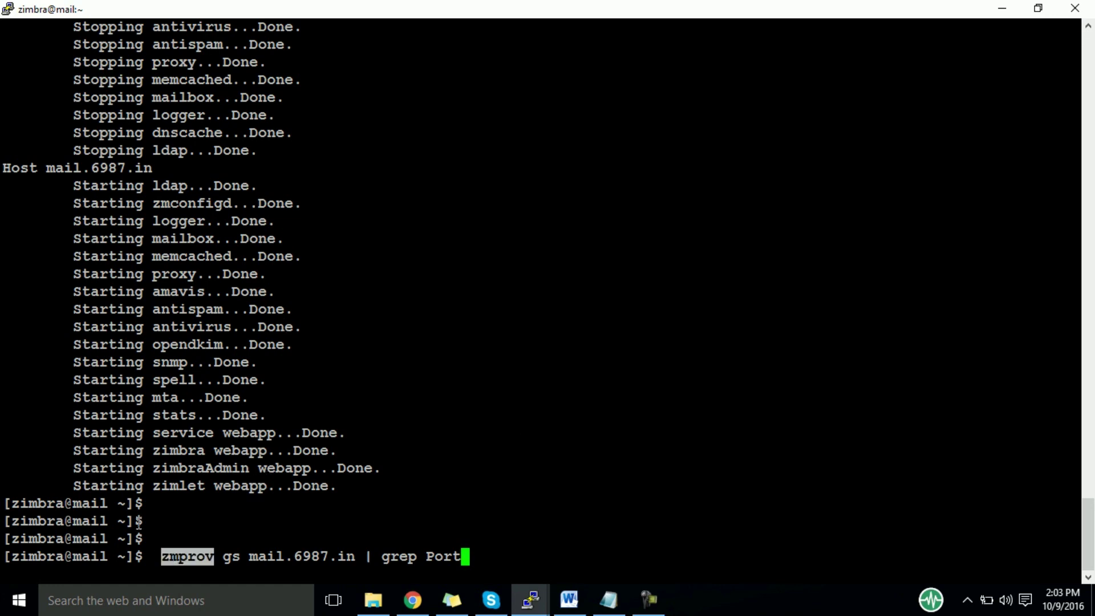
{"action": "double_click", "coordinate": [231, 557]}
{"action": "double_click", "coordinate": [294, 557]}
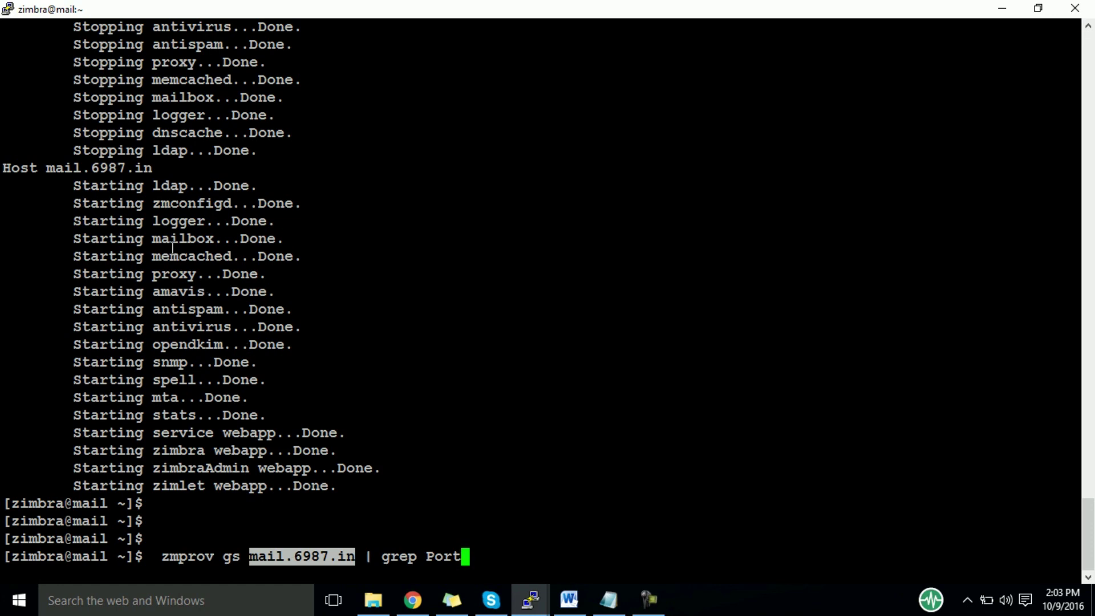
{"action": "double_click", "coordinate": [69, 162]}
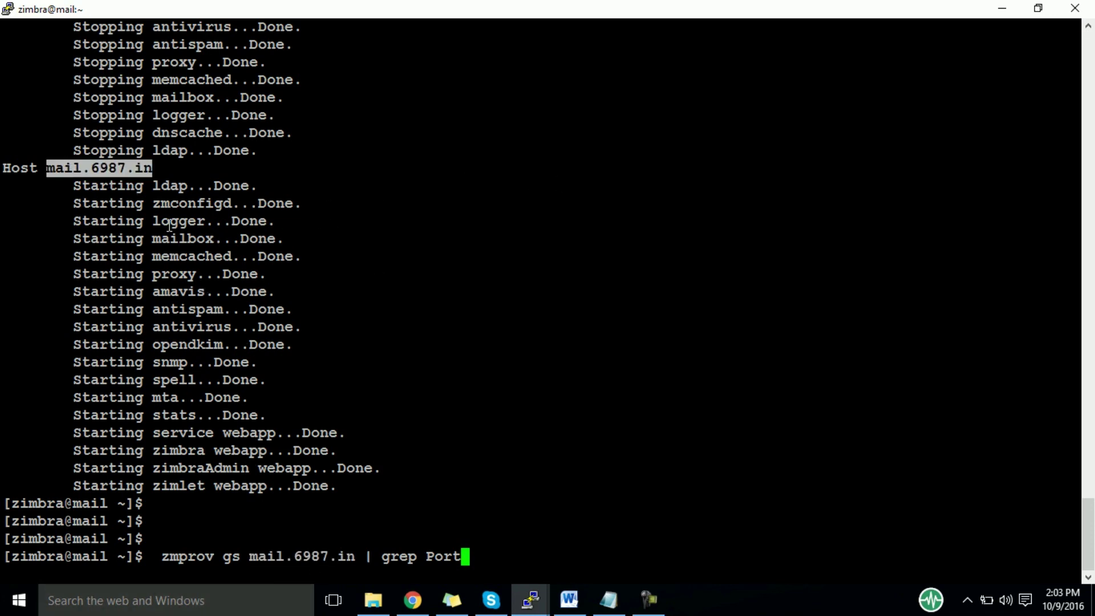
{"action": "double_click", "coordinate": [332, 556]}
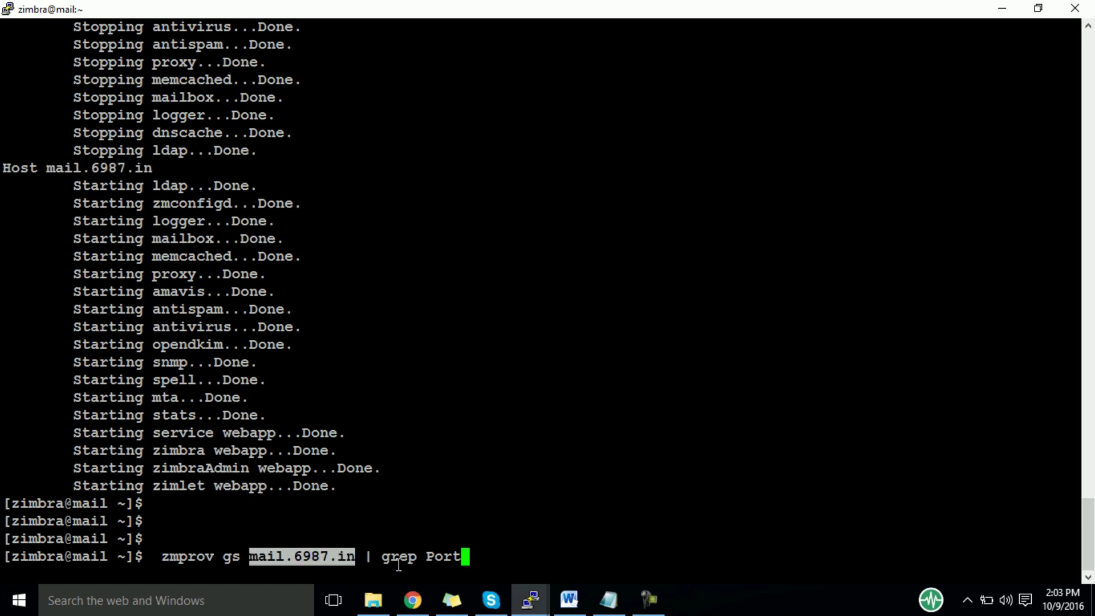
{"action": "left_click_drag", "start_coordinate": [364, 556], "coordinate": [415, 553]}
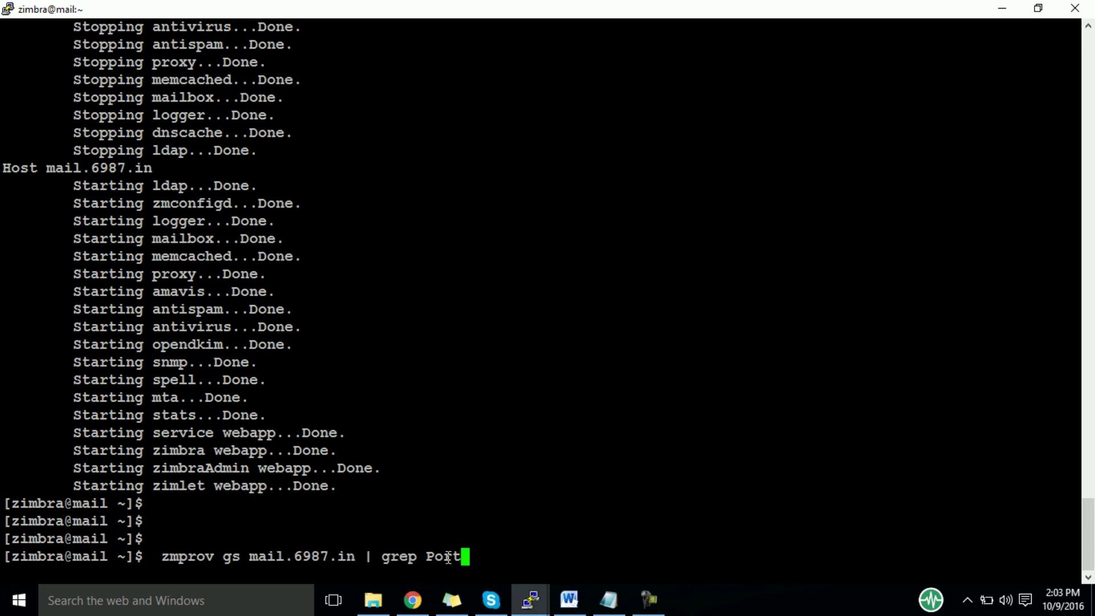
{"action": "double_click", "coordinate": [451, 555]}
{"action": "key", "text": "Return"}
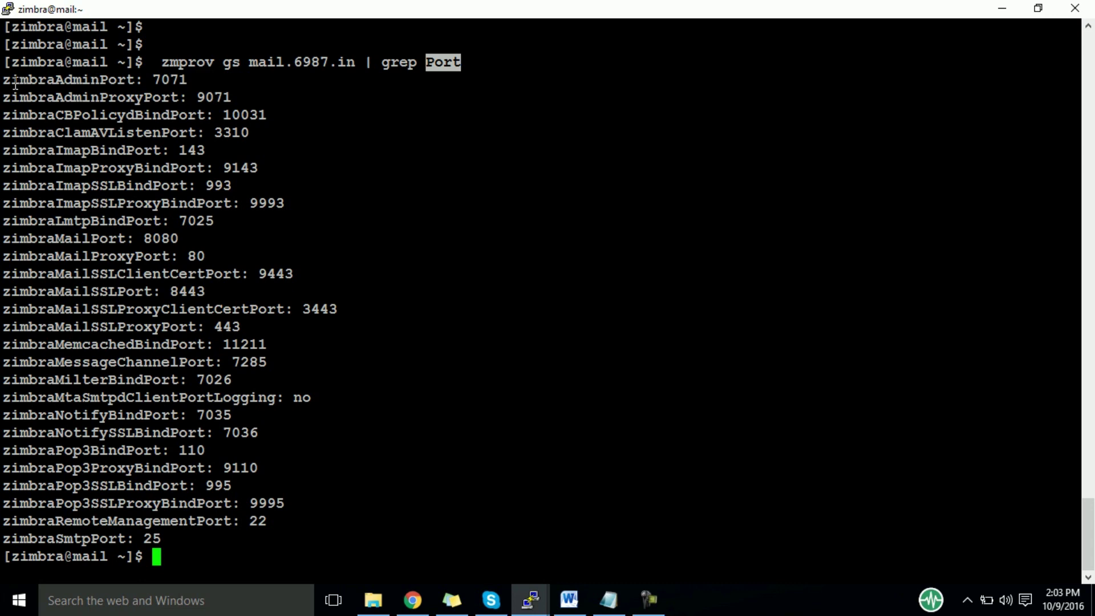
{"action": "left_click_drag", "start_coordinate": [15, 82], "coordinate": [174, 80]}
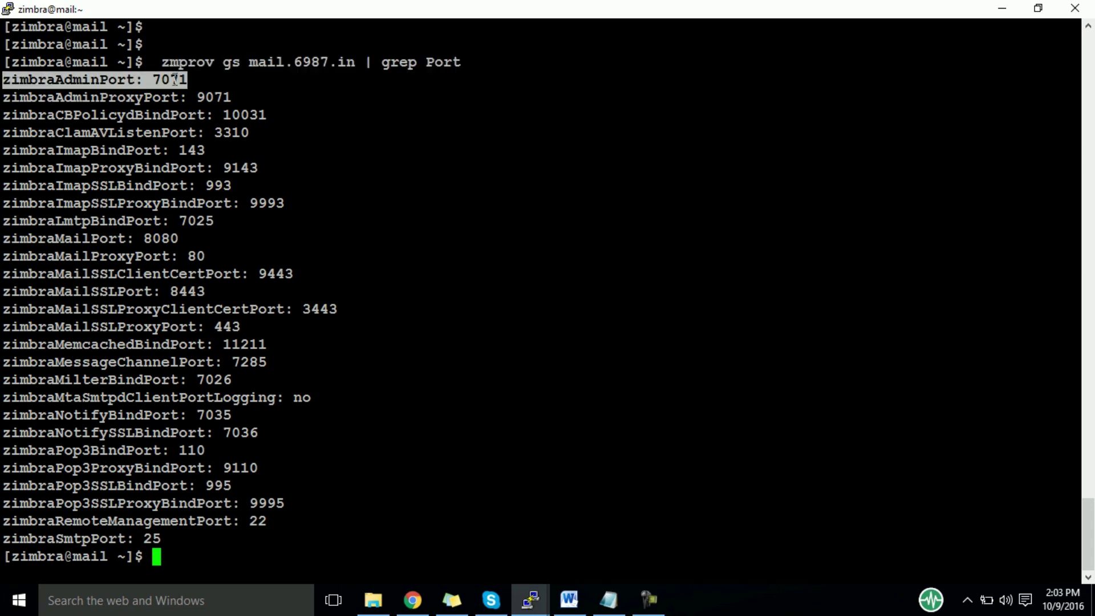
{"action": "left_click_drag", "start_coordinate": [3, 150], "coordinate": [205, 150]}
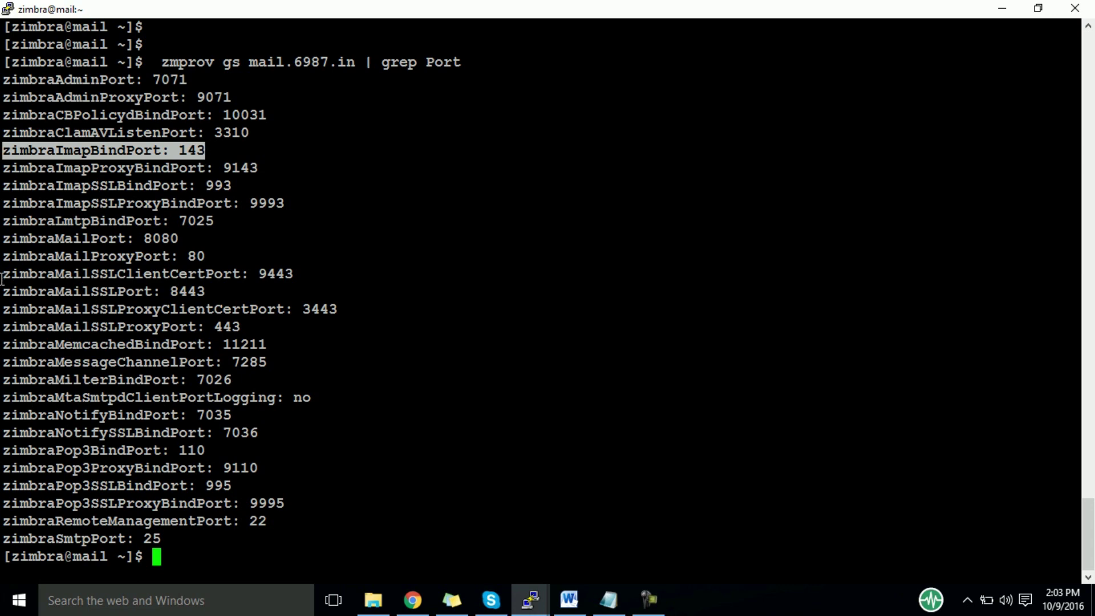
{"action": "left_click", "coordinate": [4, 261]}
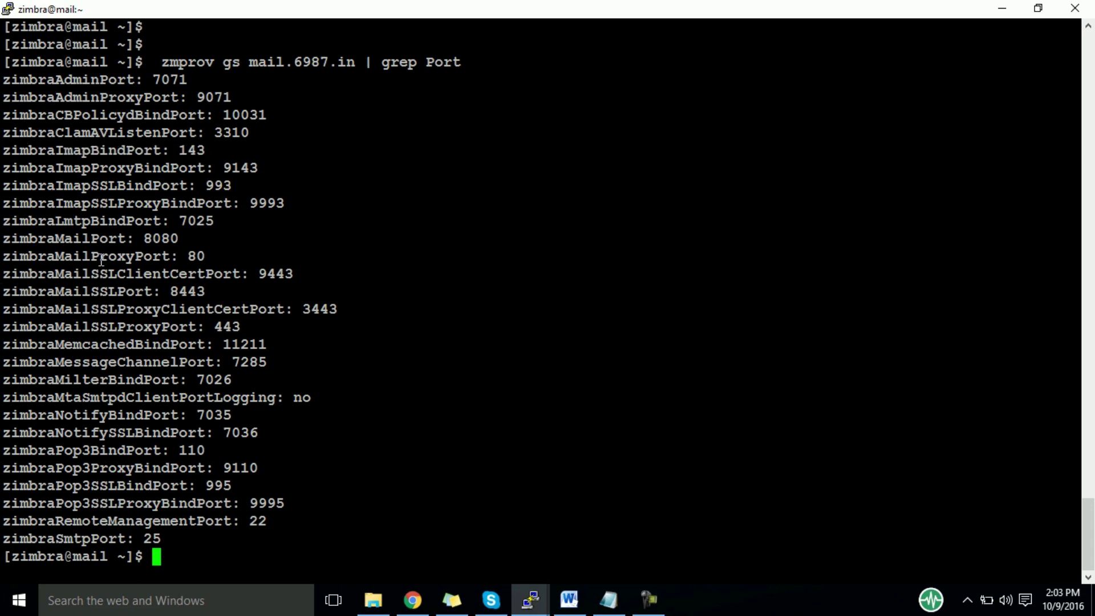
{"action": "double_click", "coordinate": [135, 256]}
{"action": "left_click", "coordinate": [197, 256]}
{"action": "double_click", "coordinate": [197, 256]}
{"action": "double_click", "coordinate": [72, 540]}
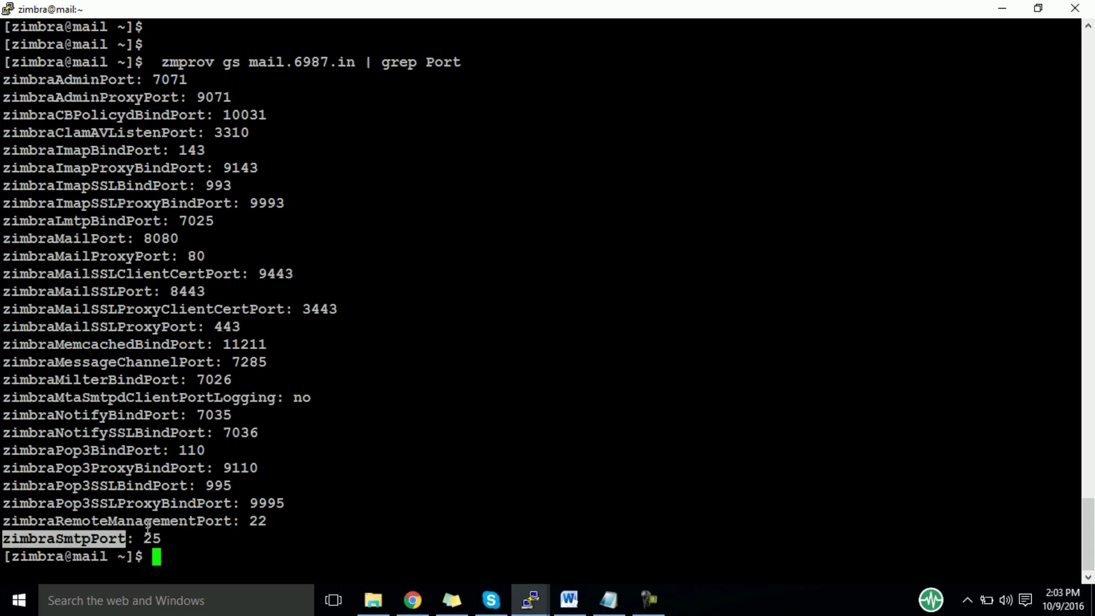
{"action": "double_click", "coordinate": [117, 449]}
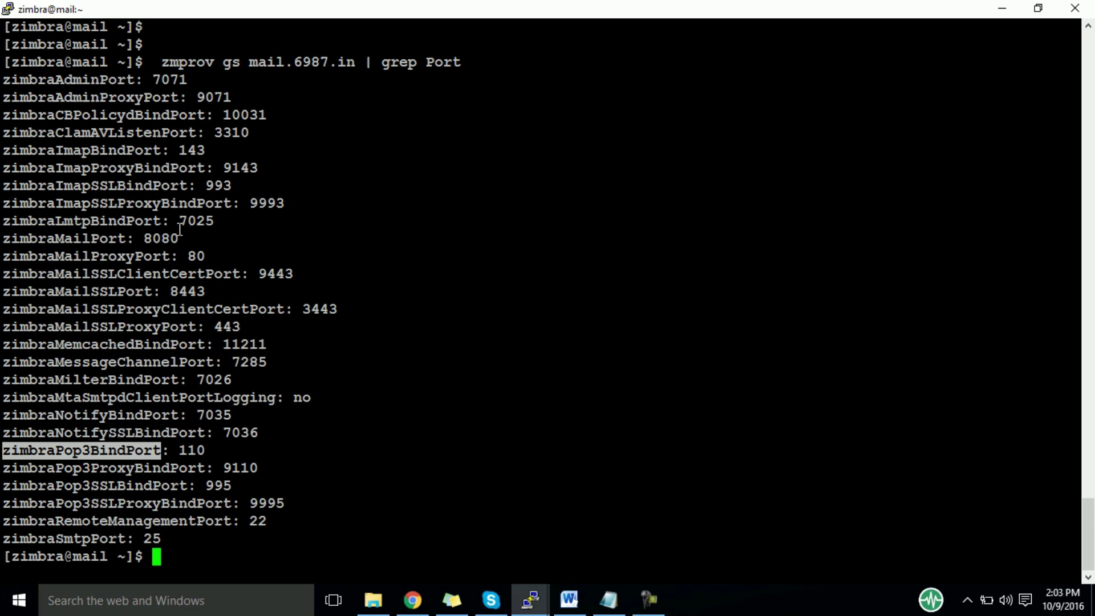
{"action": "double_click", "coordinate": [79, 290]}
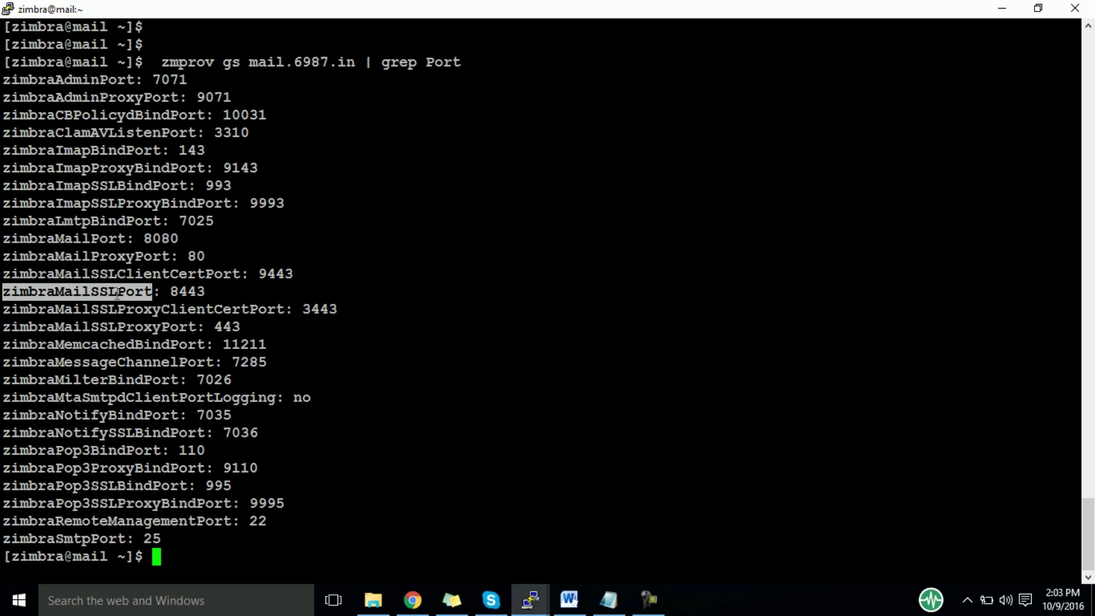
{"action": "double_click", "coordinate": [196, 292]}
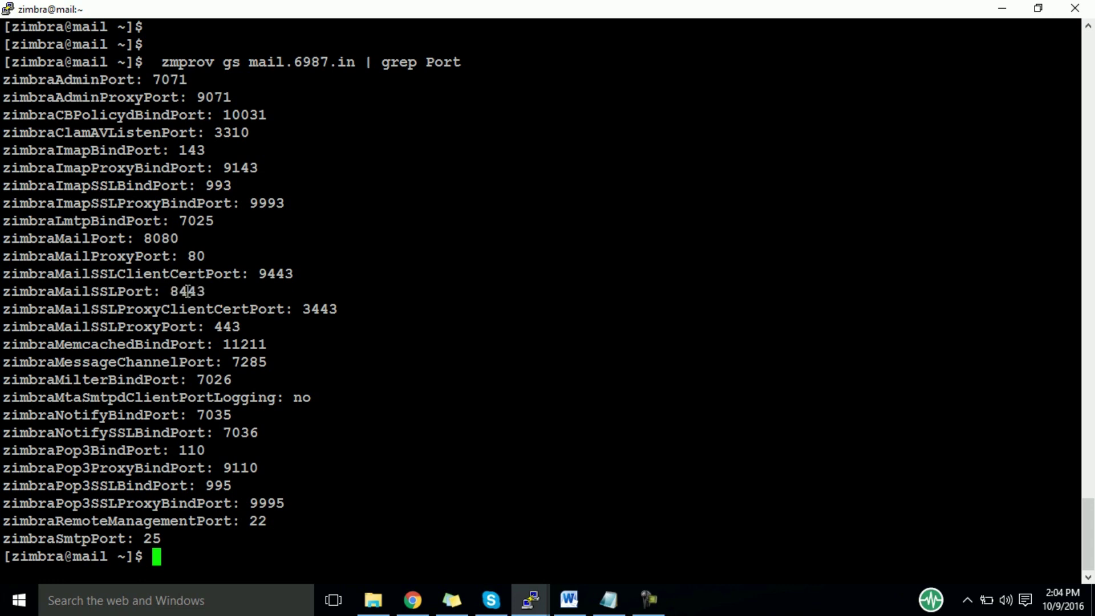
{"action": "double_click", "coordinate": [193, 292]}
{"action": "double_click", "coordinate": [201, 257]}
{"action": "key", "text": "Up"}
{"action": "key", "text": "Left"}
{"action": "key", "text": "Left"}
{"action": "key", "text": "Left"}
{"action": "key", "text": "Left"}
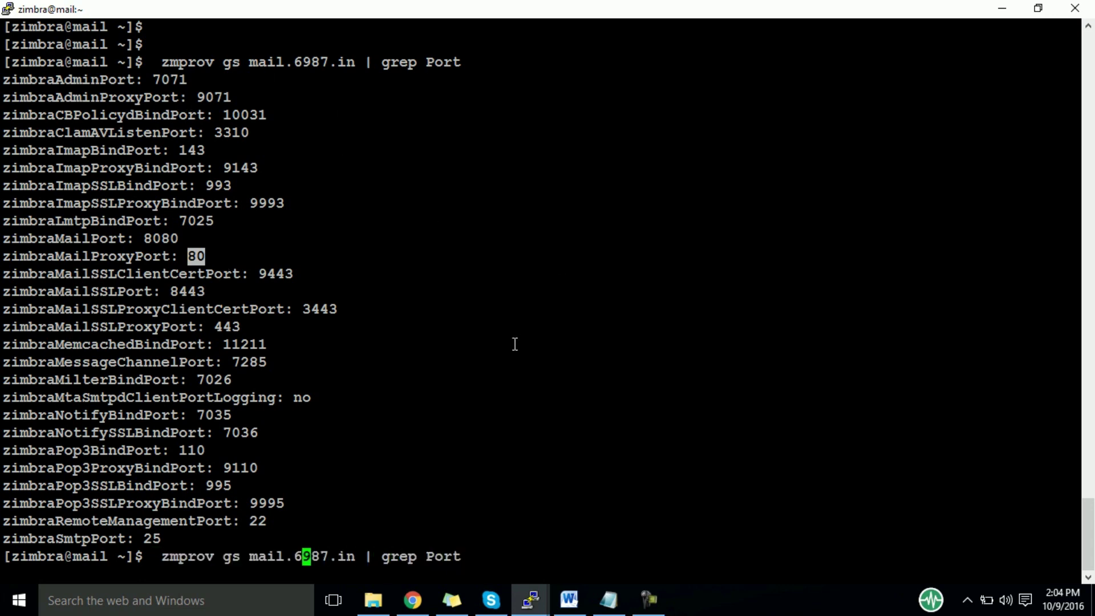
{"action": "key", "text": "Left"}
{"action": "key", "text": "Left"}
{"action": "key", "text": "Left"}
{"action": "key", "text": "BackSpace"}
{"action": "key", "text": "BackSpace"}
{"action": "type", "text": "m"}
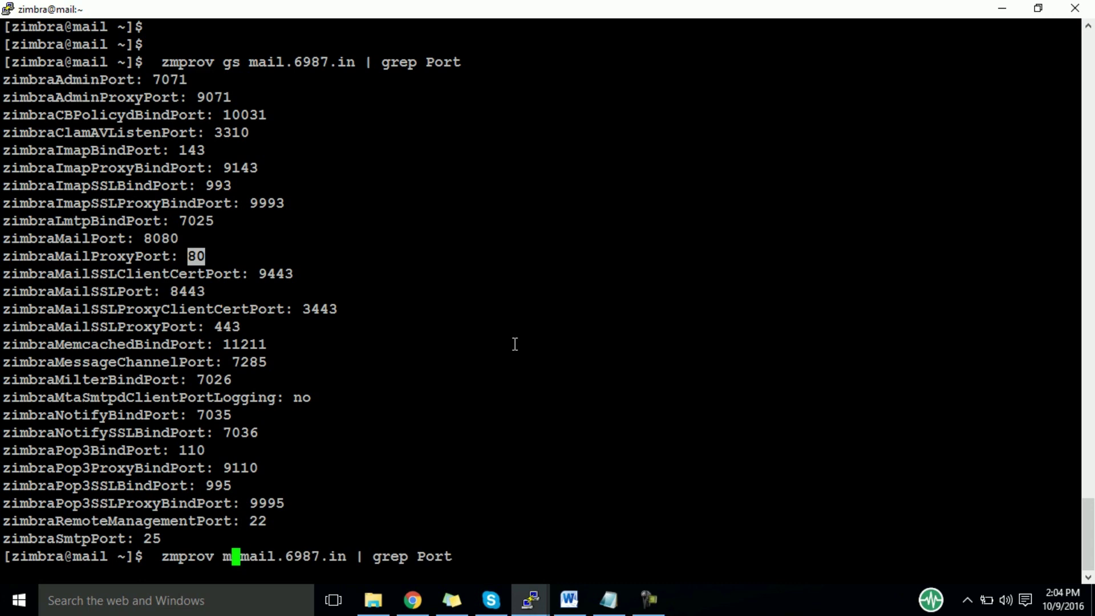
{"action": "type", "text": "s"}
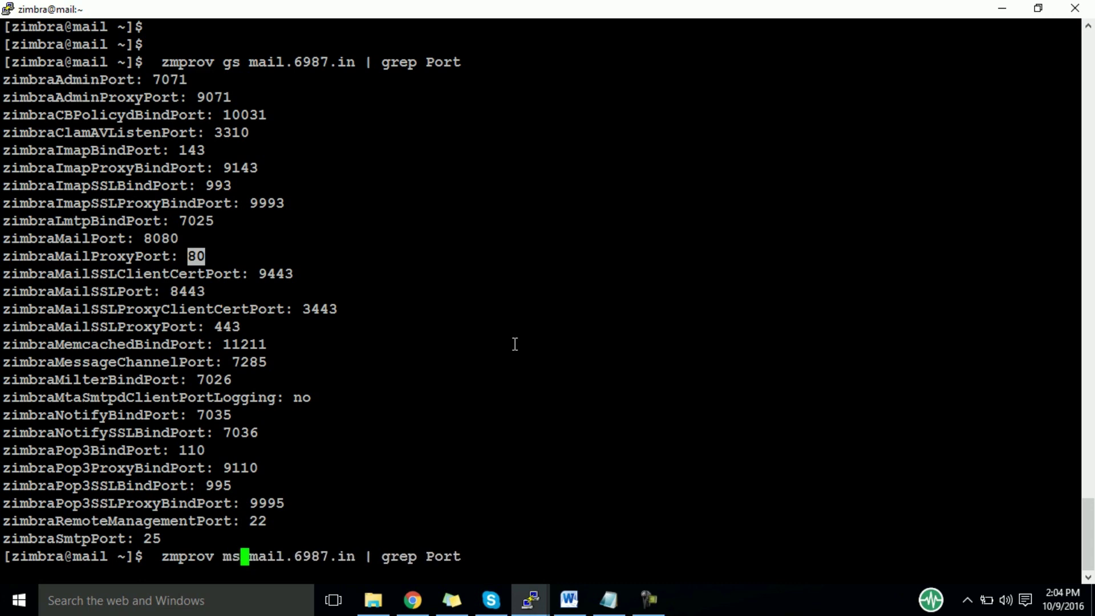
{"action": "key", "text": "Right"}
{"action": "key", "text": "Right"}
{"action": "key", "text": "Right"}
{"action": "key", "text": "Right"}
{"action": "key", "text": "Right"}
{"action": "key", "text": "Right"}
{"action": "key", "text": "Right"}
{"action": "key", "text": "Delete"}
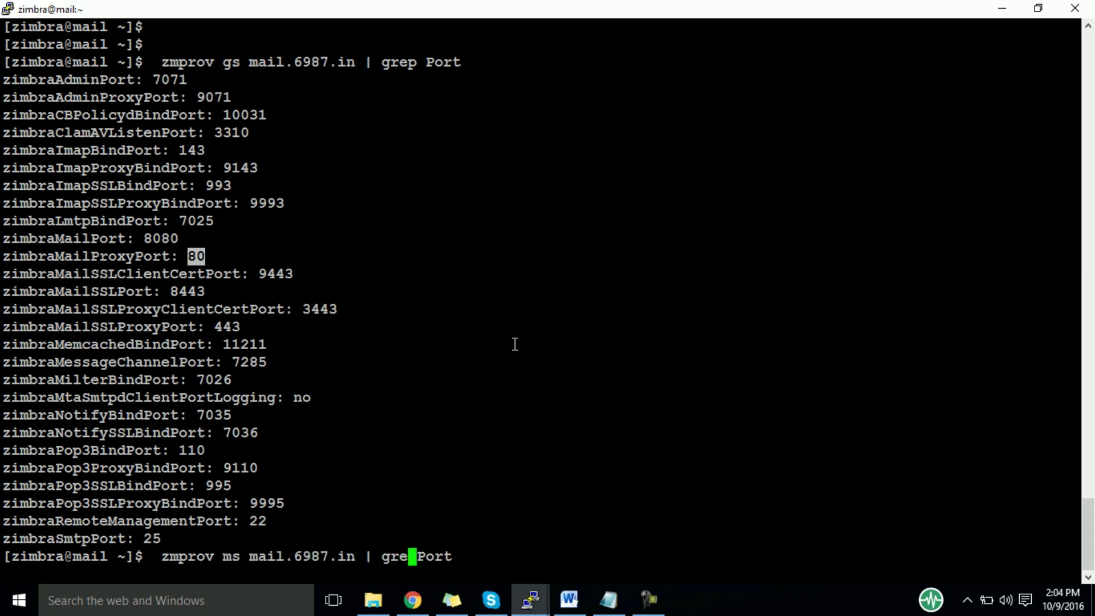
{"action": "key", "text": "BackSpace"}
{"action": "key", "text": "BackSpace"}
{"action": "key", "text": "BackSpace"}
{"action": "key", "text": "BackSpace"}
{"action": "key", "text": "BackSpace"}
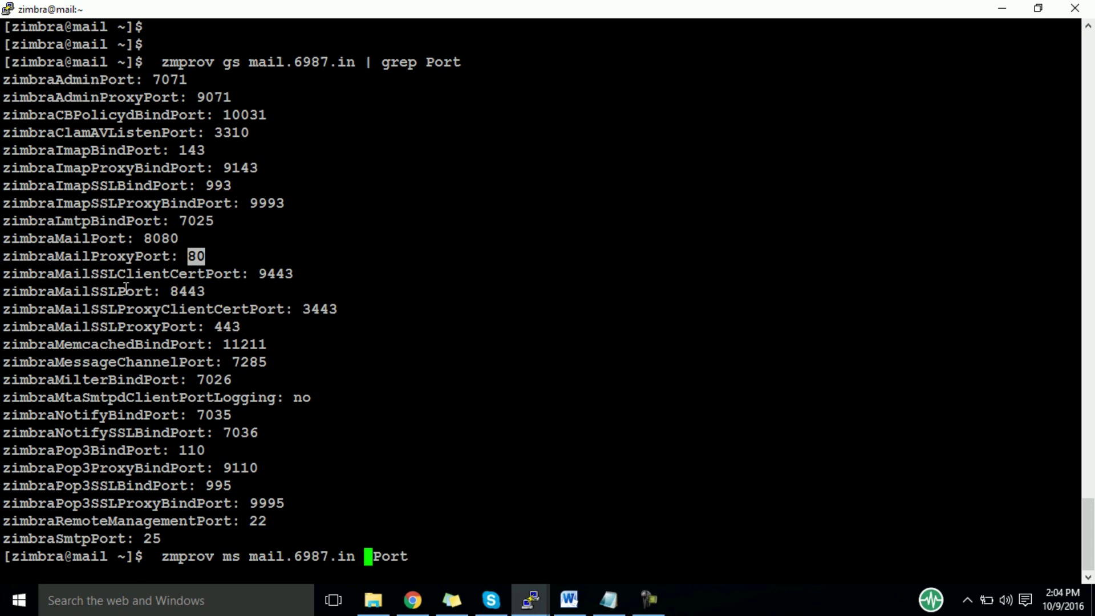
{"action": "double_click", "coordinate": [95, 256]}
{"action": "right_click", "coordinate": [503, 206]}
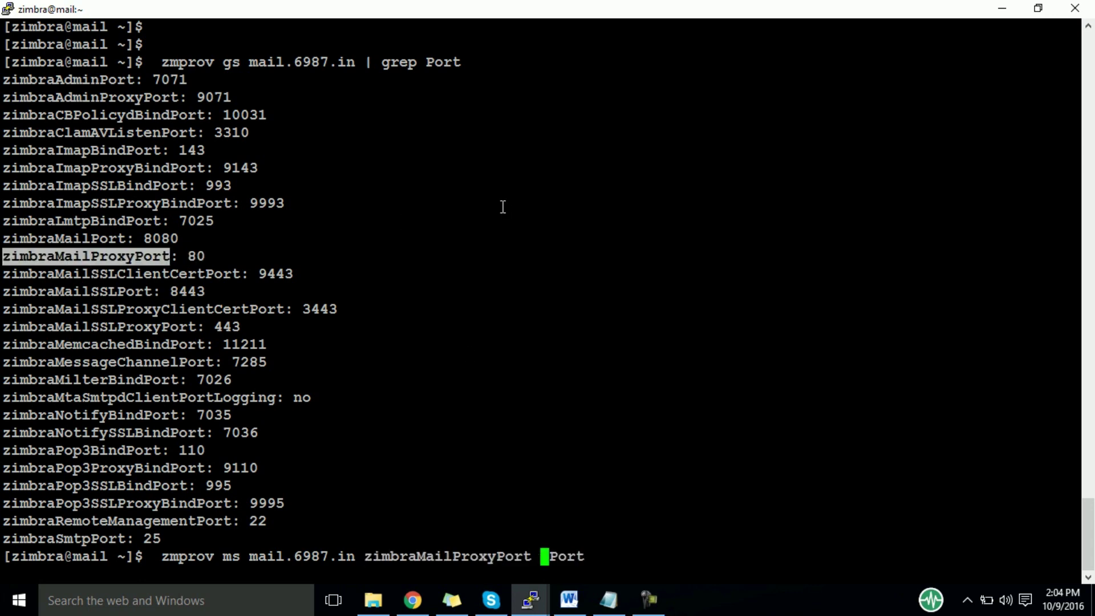
{"action": "key", "text": "ctrl+e"}
{"action": "key", "text": "ctrl+u"}
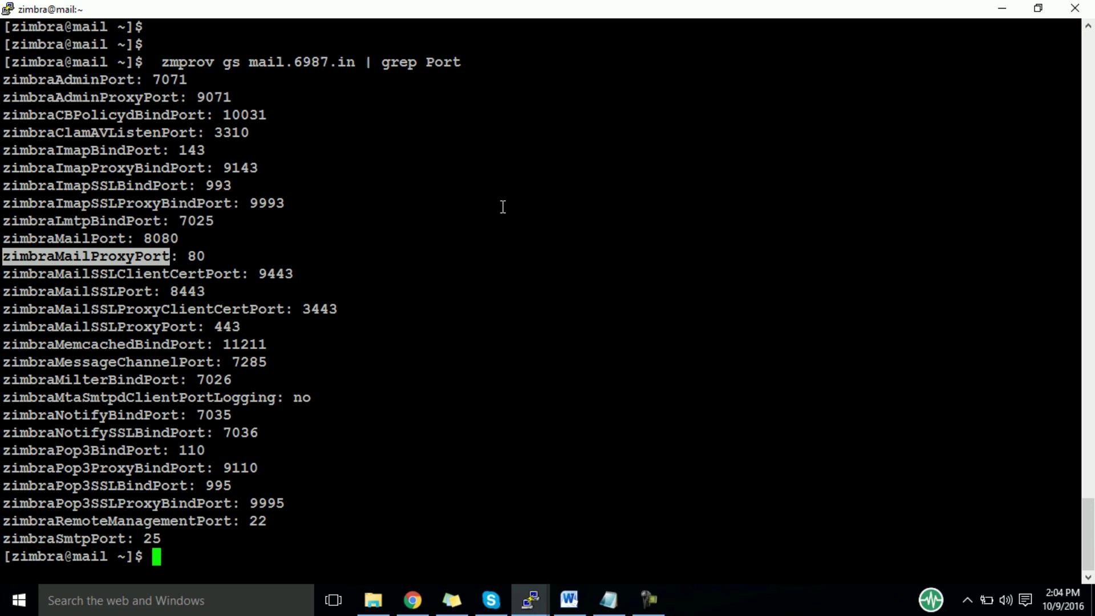
{"action": "key", "text": "Return"}
{"action": "key", "text": "Return"}
{"action": "key", "text": "Return"}
{"action": "key", "text": "Return"}
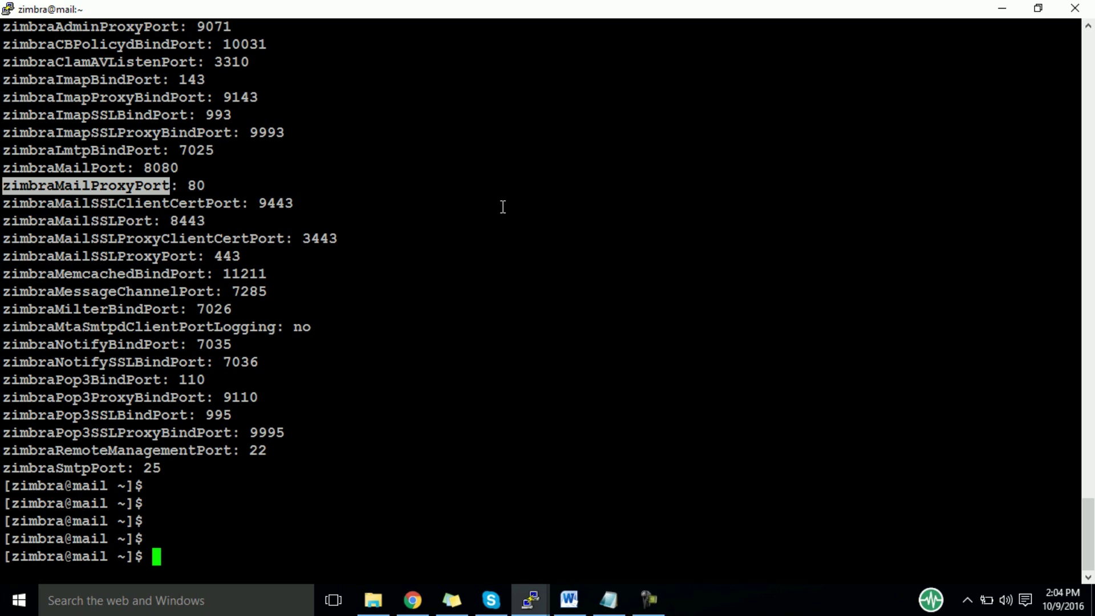
{"action": "scroll", "coordinate": [155, 132], "scroll_direction": "up", "scroll_amount": 5}
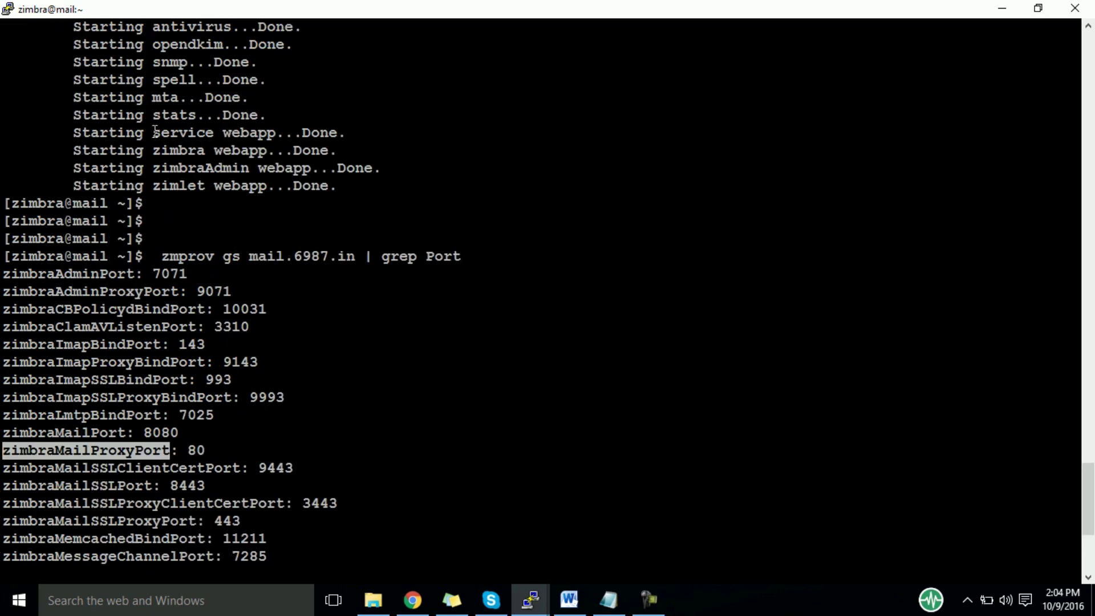
{"action": "double_click", "coordinate": [178, 272]}
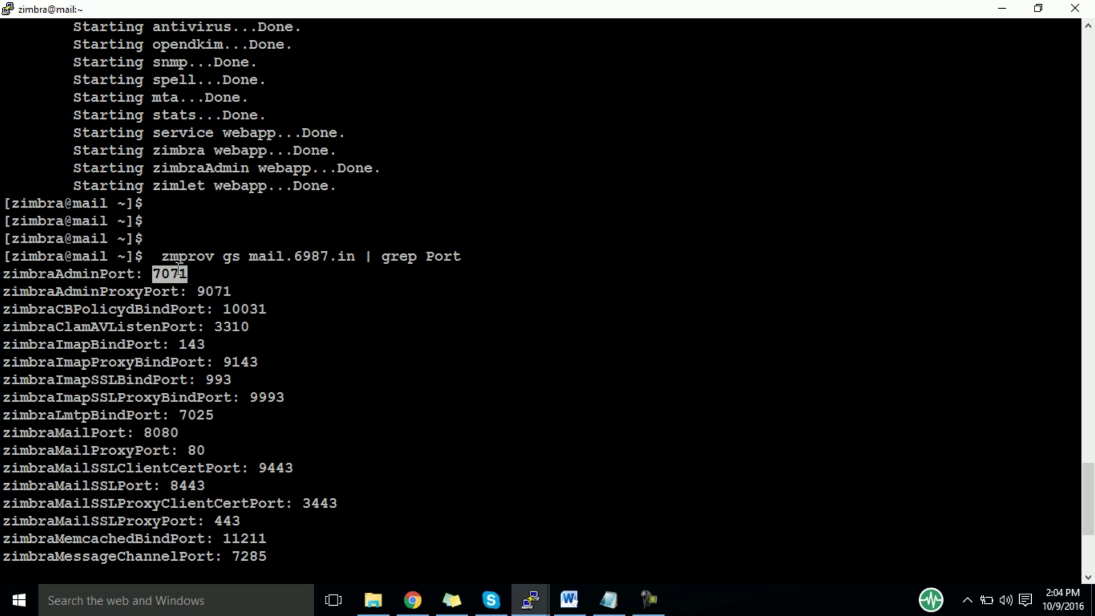
{"action": "scroll", "coordinate": [235, 501], "scroll_direction": "down", "scroll_amount": 5}
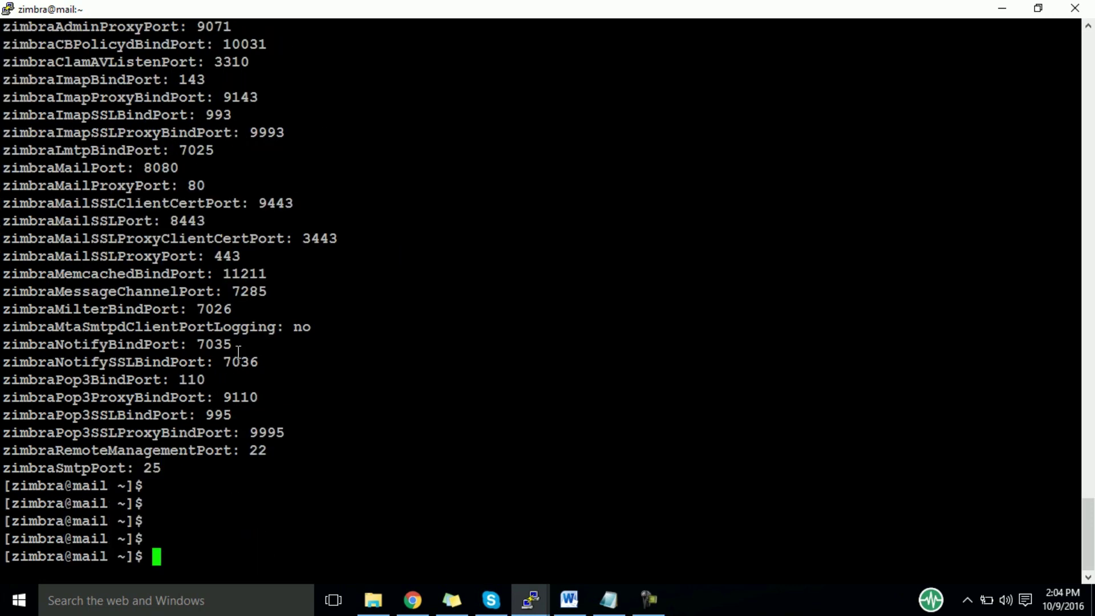
{"action": "scroll", "coordinate": [231, 357], "scroll_direction": "up", "scroll_amount": 5}
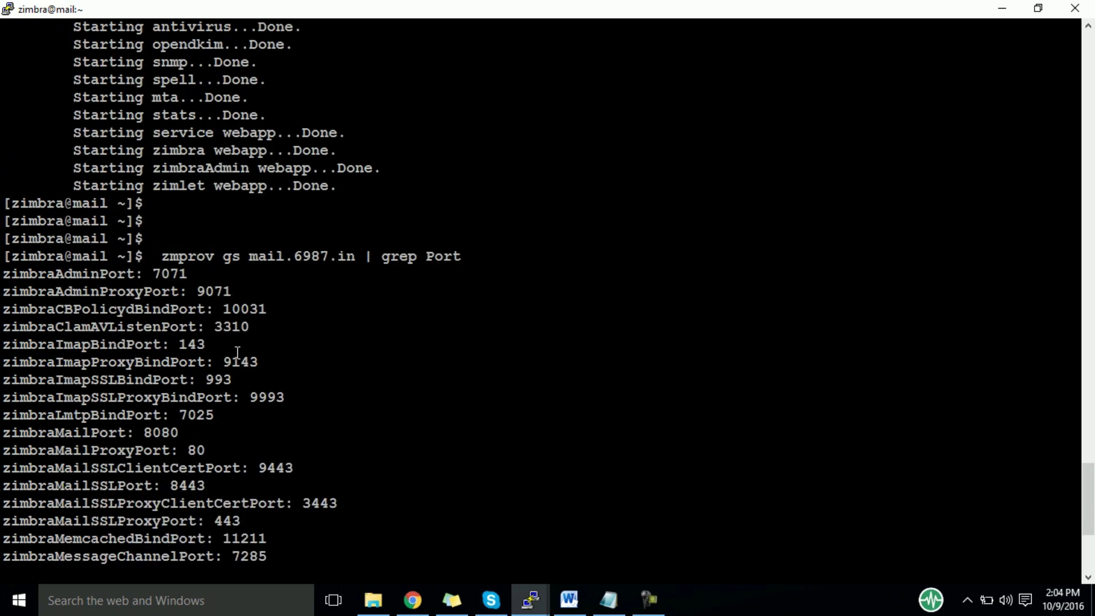
{"action": "double_click", "coordinate": [50, 276]}
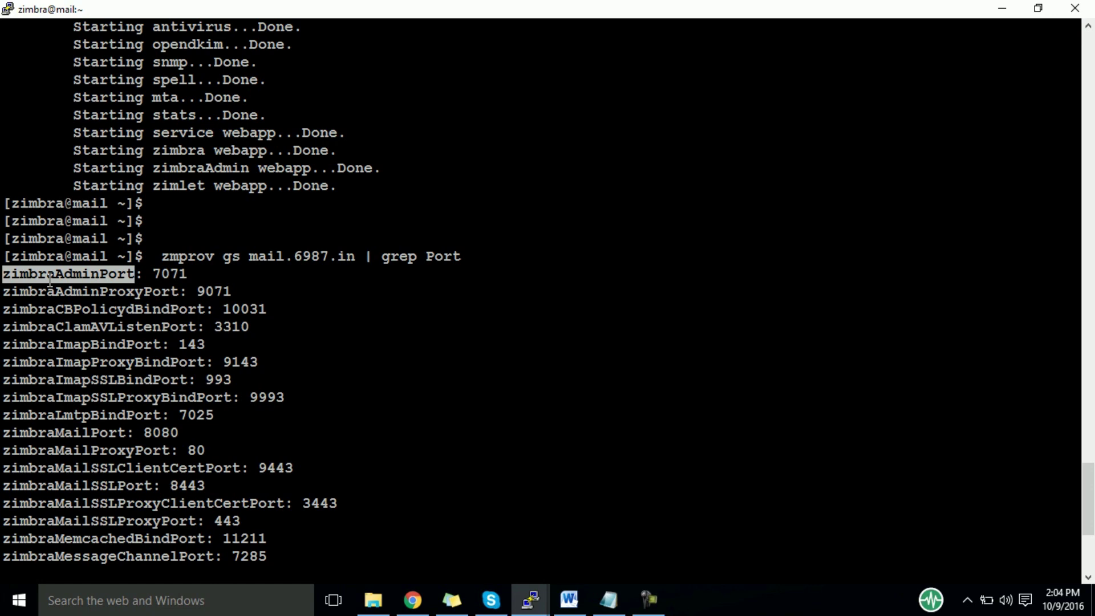
{"action": "double_click", "coordinate": [170, 276]}
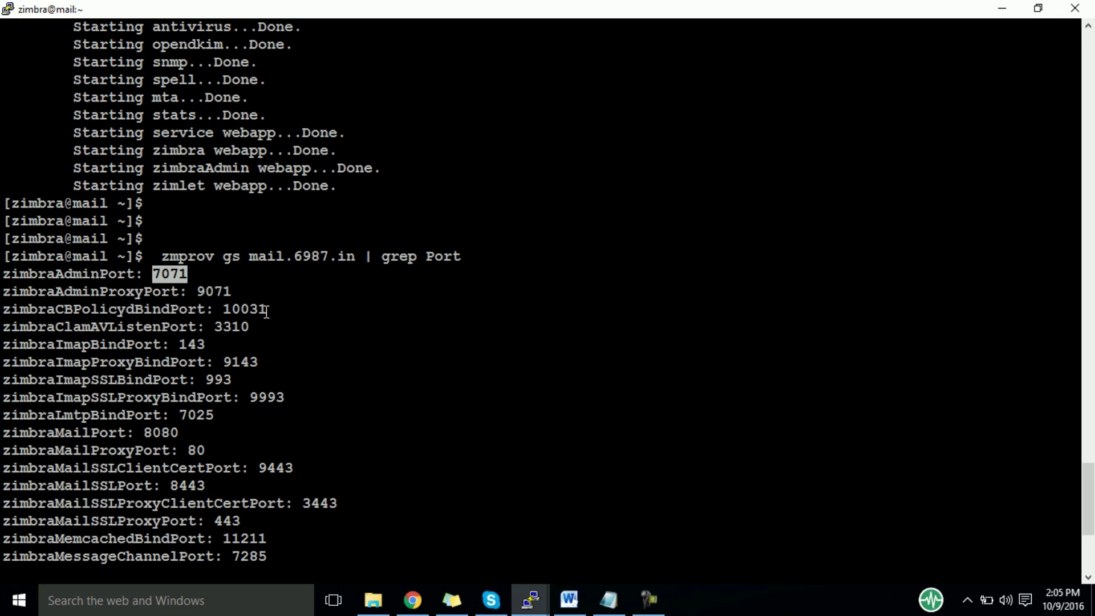
Open a new Google tab in Chrome next to the Zimbra admin tab
{"action": "left_click", "coordinate": [412, 600]}
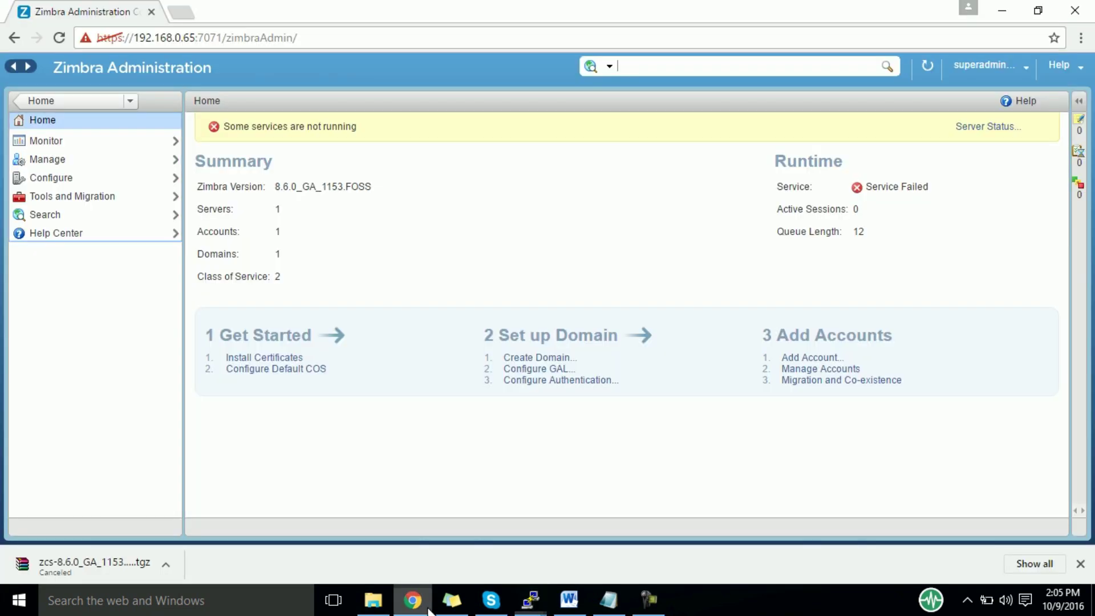
{"action": "left_click", "coordinate": [181, 11]}
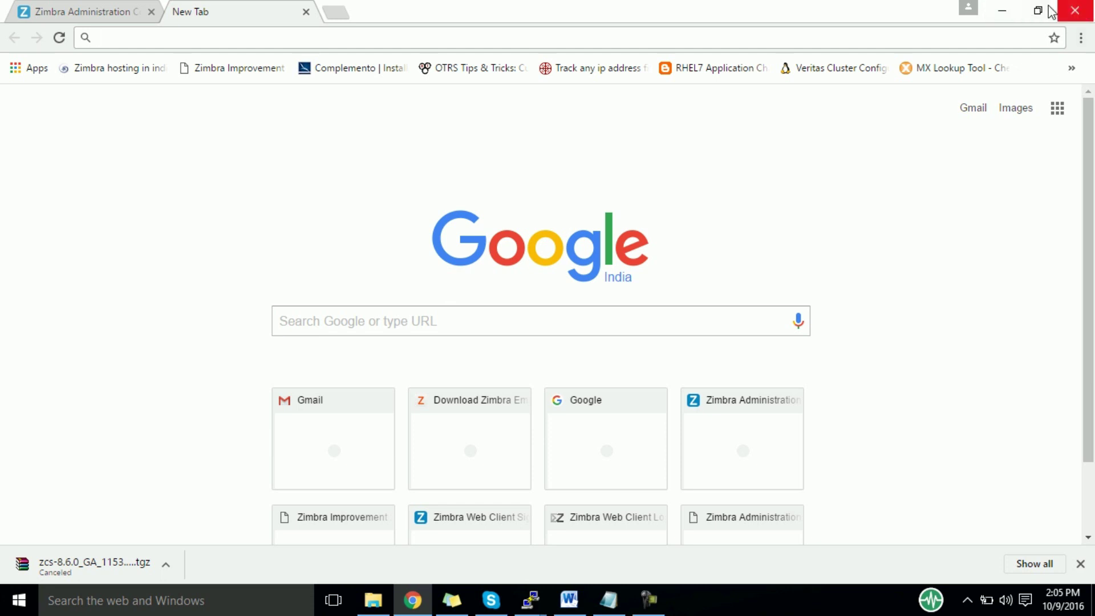
Minimize Chrome to bring the PuTTY zmprov port listing back to front
{"action": "left_click", "coordinate": [1002, 10]}
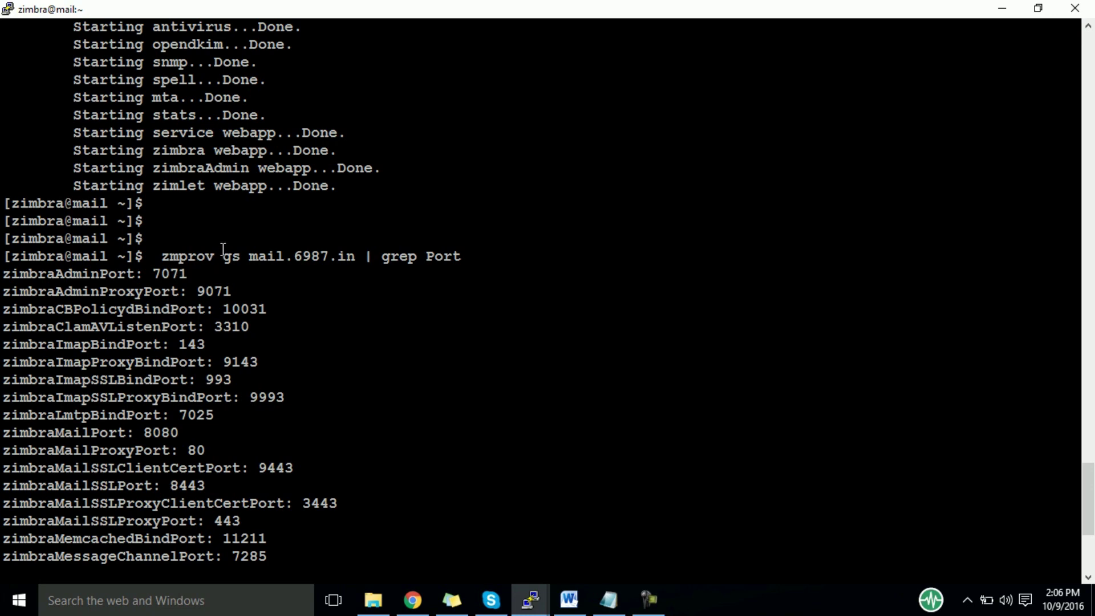
Run ifconfig and pick out the server address 192.168.0.65
{"action": "scroll", "coordinate": [224, 246], "scroll_direction": "down", "scroll_amount": 5}
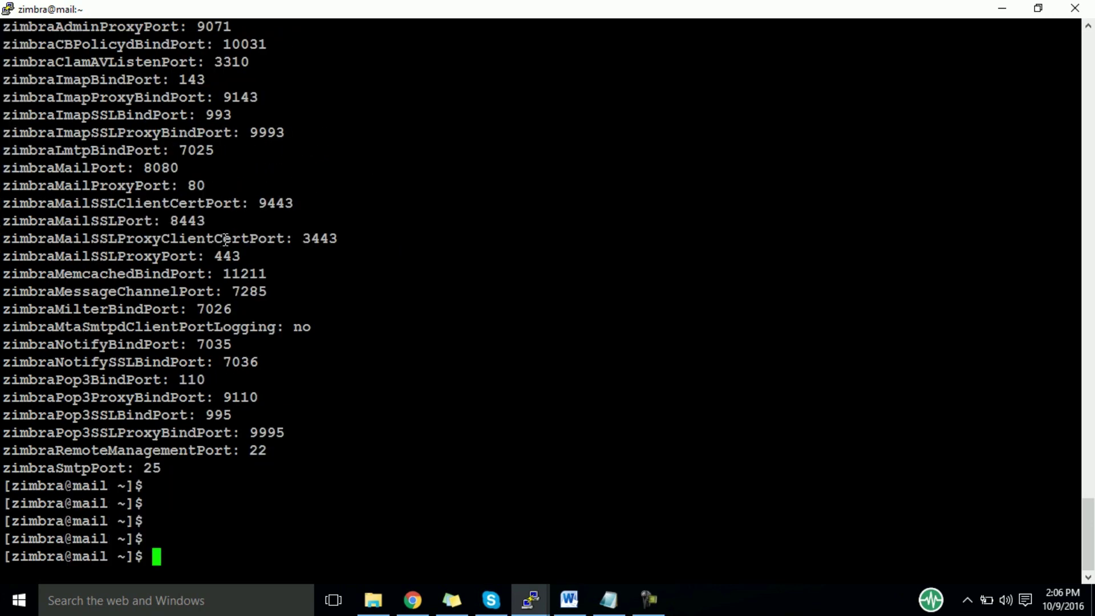
{"action": "type", "text": "ifconfig"}
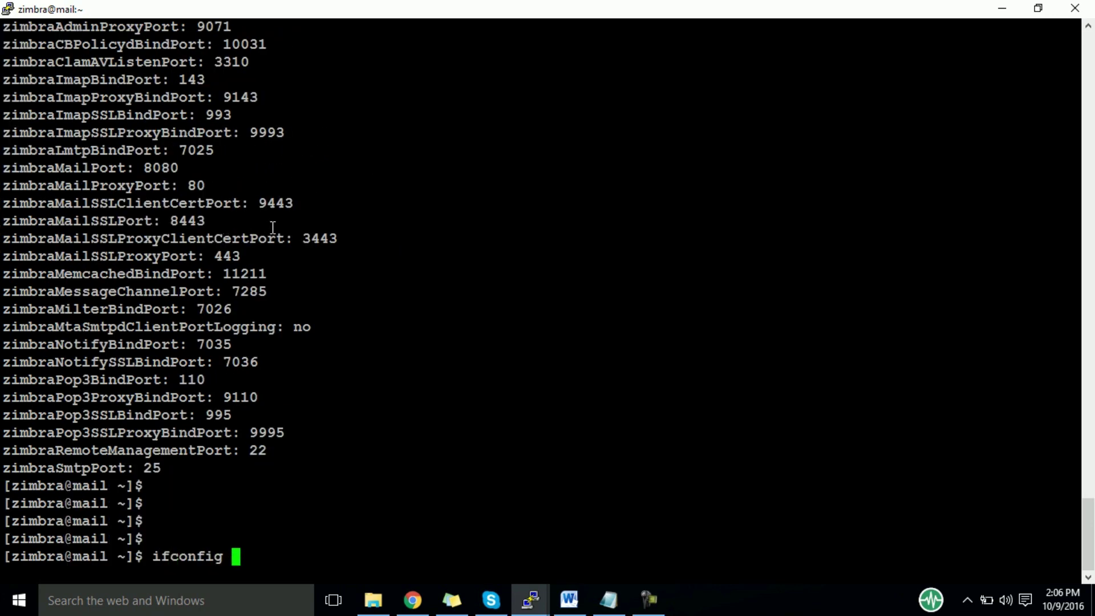
{"action": "key", "text": "Return"}
{"action": "double_click", "coordinate": [265, 256]}
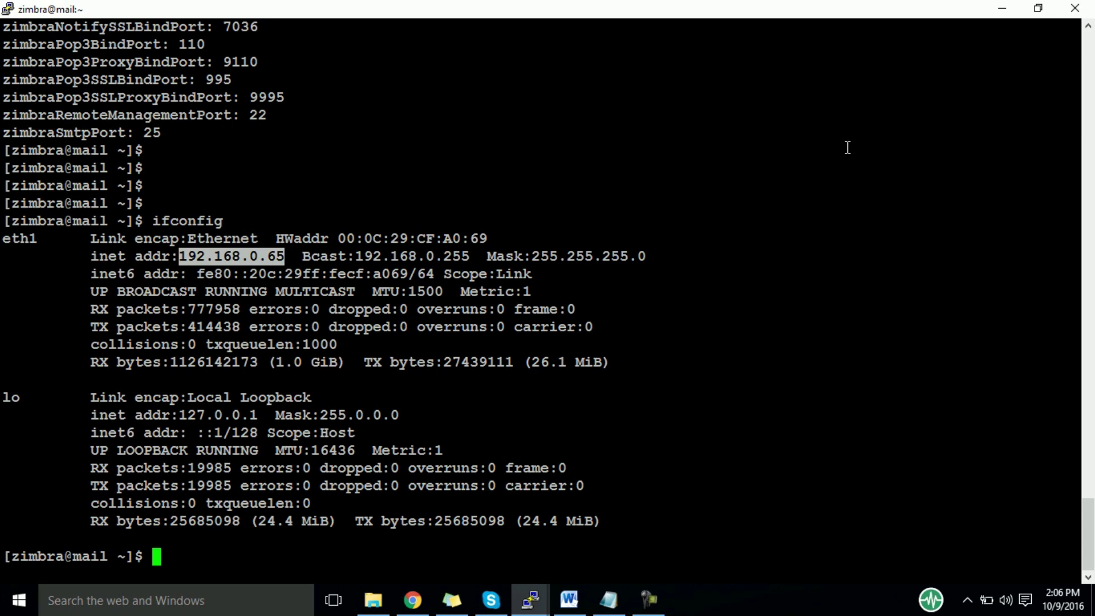
Confirm mail.6987.in resolves to 192.168.0.65 with nslookup and that mailq shows an empty queue
{"action": "type", "text": "nslookup mail."}
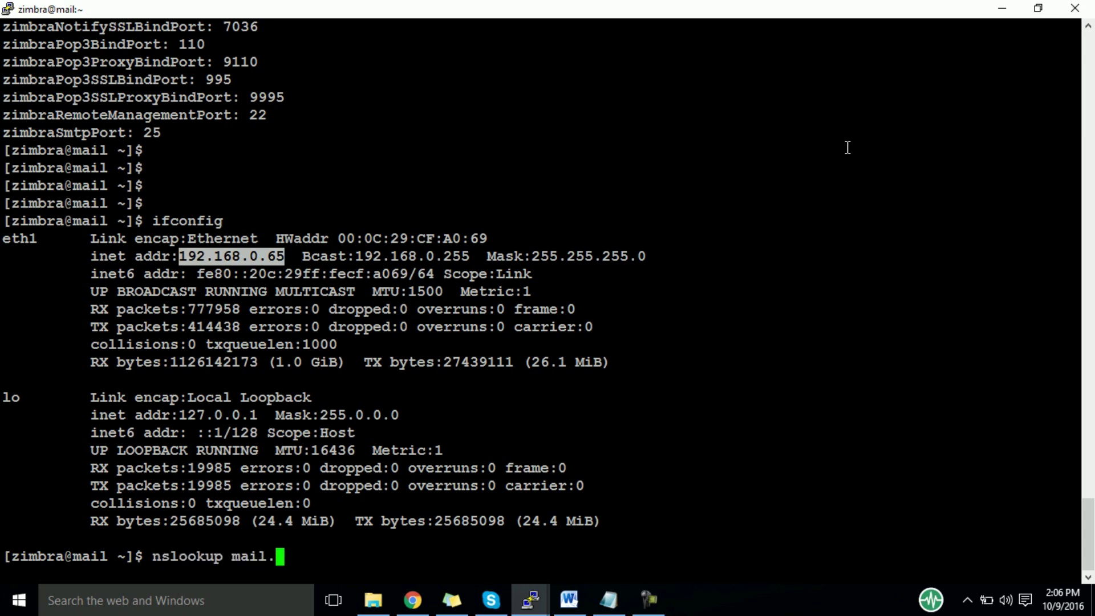
{"action": "type", "text": "6987"}
{"action": "type", "text": ".in"}
{"action": "key", "text": "Return"}
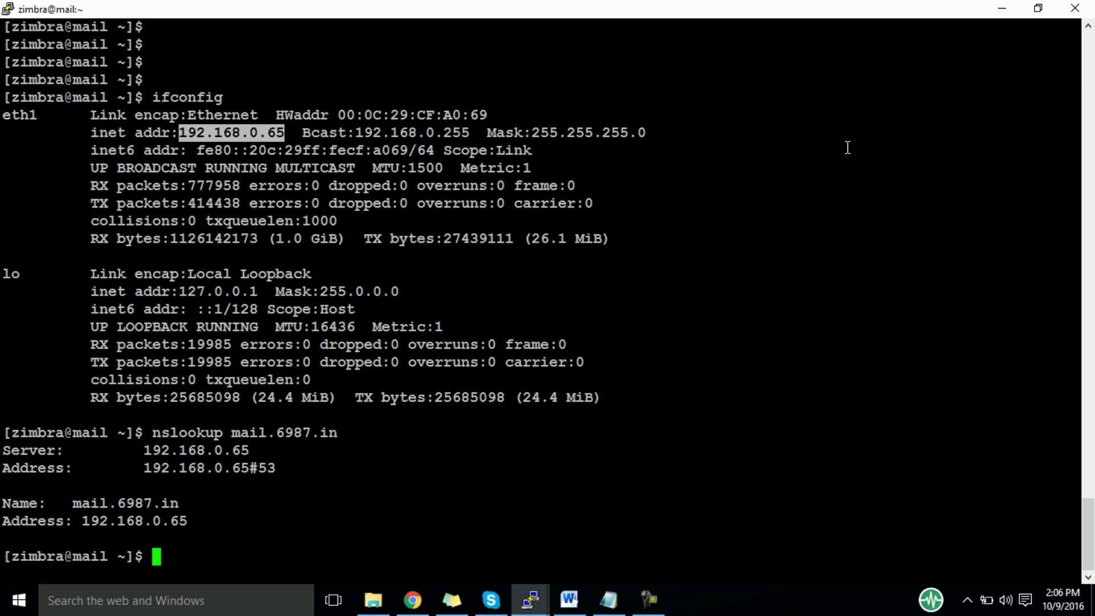
{"action": "type", "text": "ma"}
{"action": "type", "text": "ilq"}
{"action": "key", "text": "Return"}
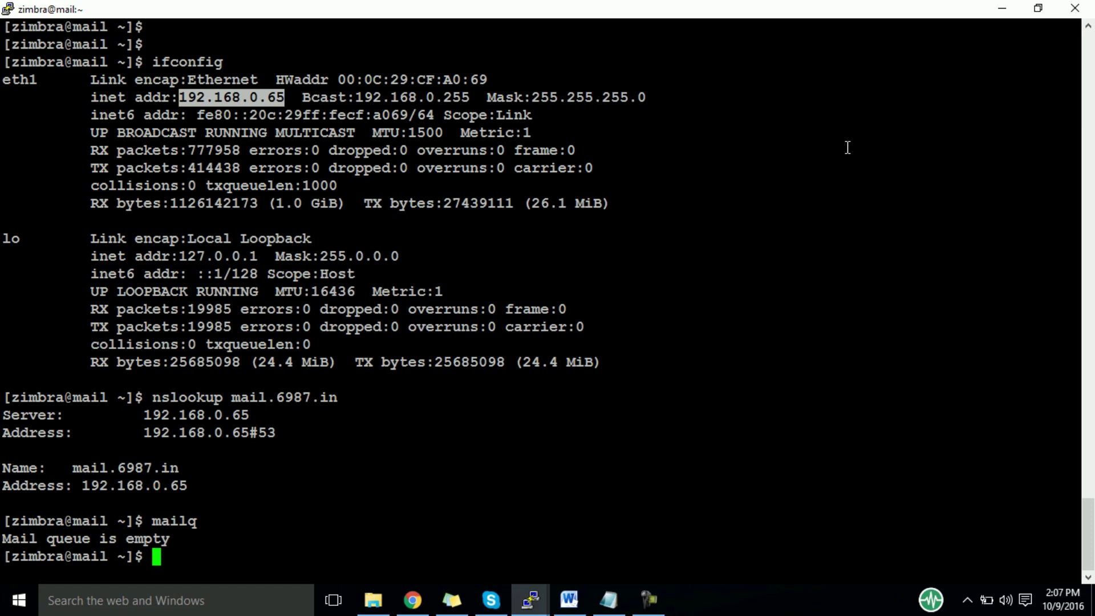
Add blank prompt lines in PuTTY and cycle between the open windows
{"action": "key", "text": "Return"}
{"action": "key", "text": "Return"}
{"action": "key", "text": "Return"}
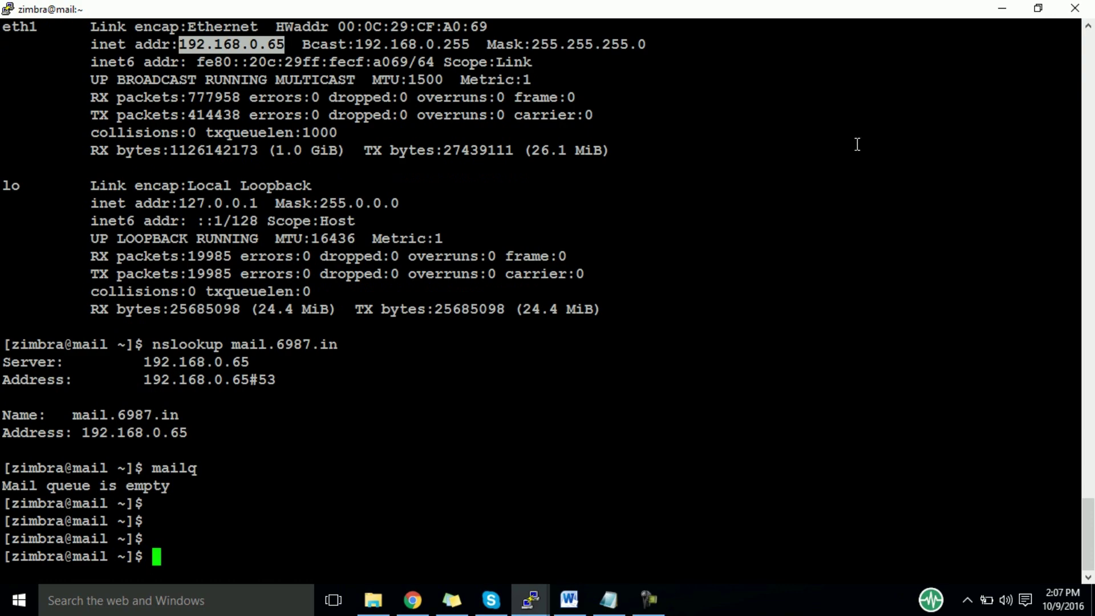
{"action": "key", "text": "super+2"}
{"action": "key", "text": "alt+Tab"}
{"action": "scroll", "coordinate": [336, 224], "scroll_direction": "up", "scroll_amount": 5}
{"action": "scroll", "coordinate": [335, 224], "scroll_direction": "down", "scroll_amount": 5}
Review the Zimbra notes in Word past the Check Port Status command, then minimize Word
{"action": "left_click", "coordinate": [583, 594]}
{"action": "scroll", "coordinate": [347, 282], "scroll_direction": "down", "scroll_amount": 1}
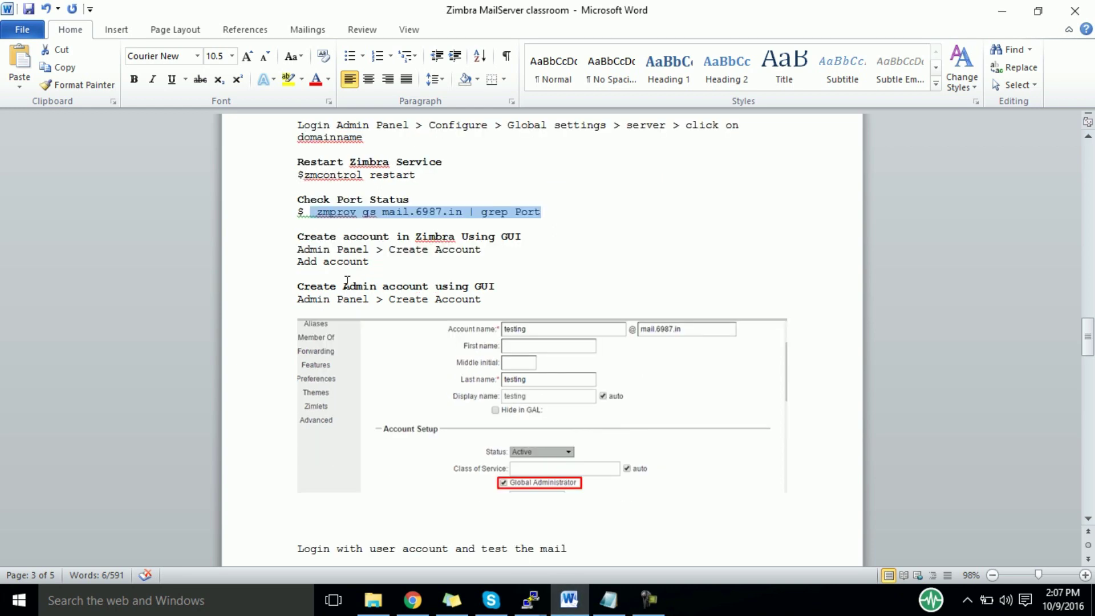
{"action": "left_click", "coordinate": [368, 220]}
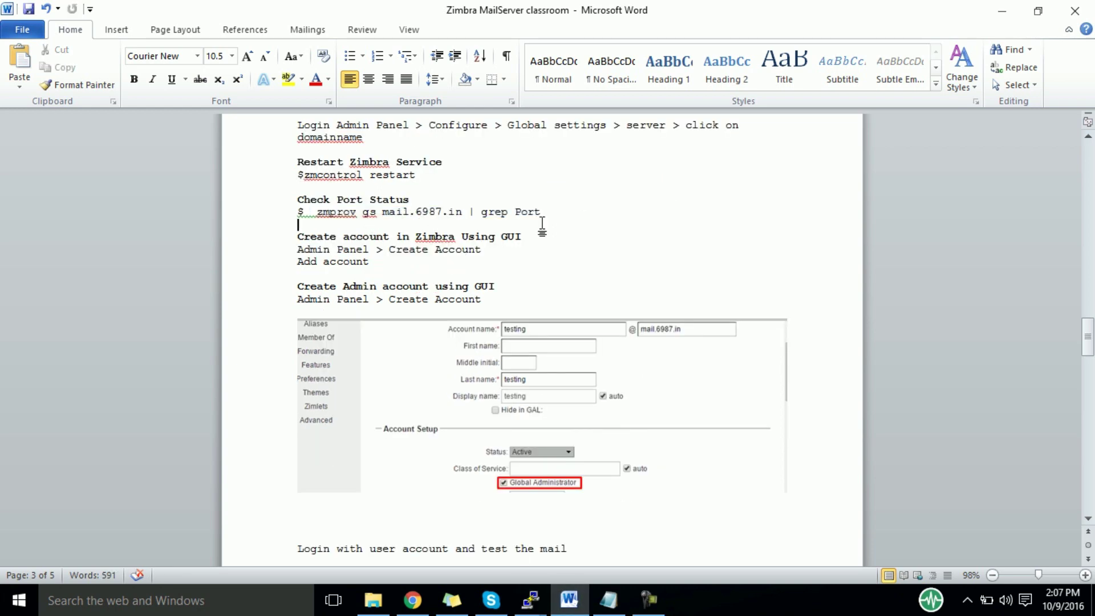
{"action": "scroll", "coordinate": [406, 254], "scroll_direction": "down", "scroll_amount": 2}
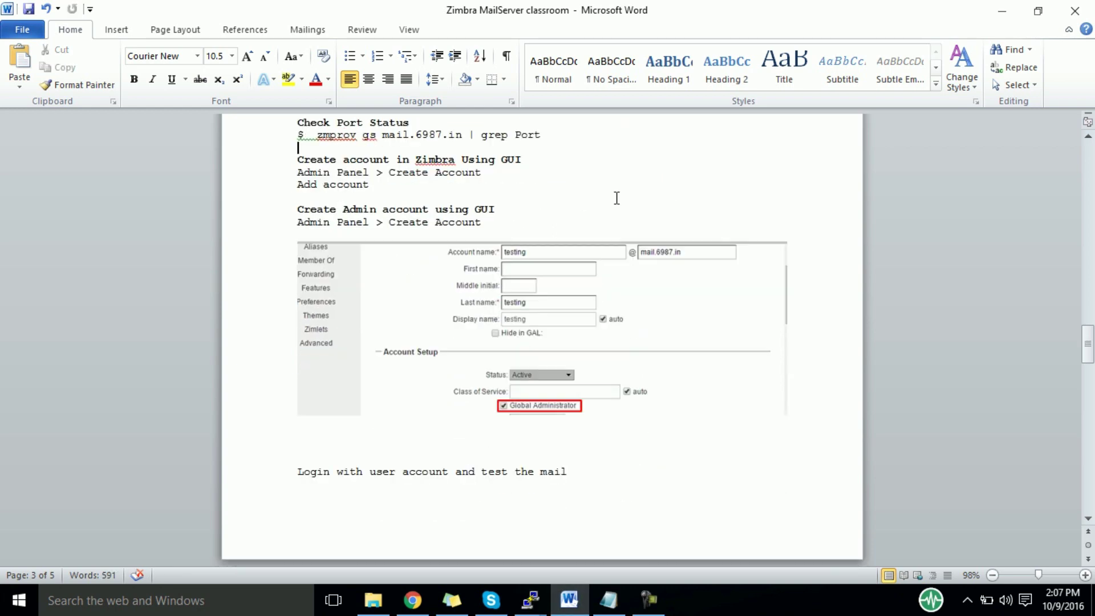
{"action": "left_click", "coordinate": [999, 15]}
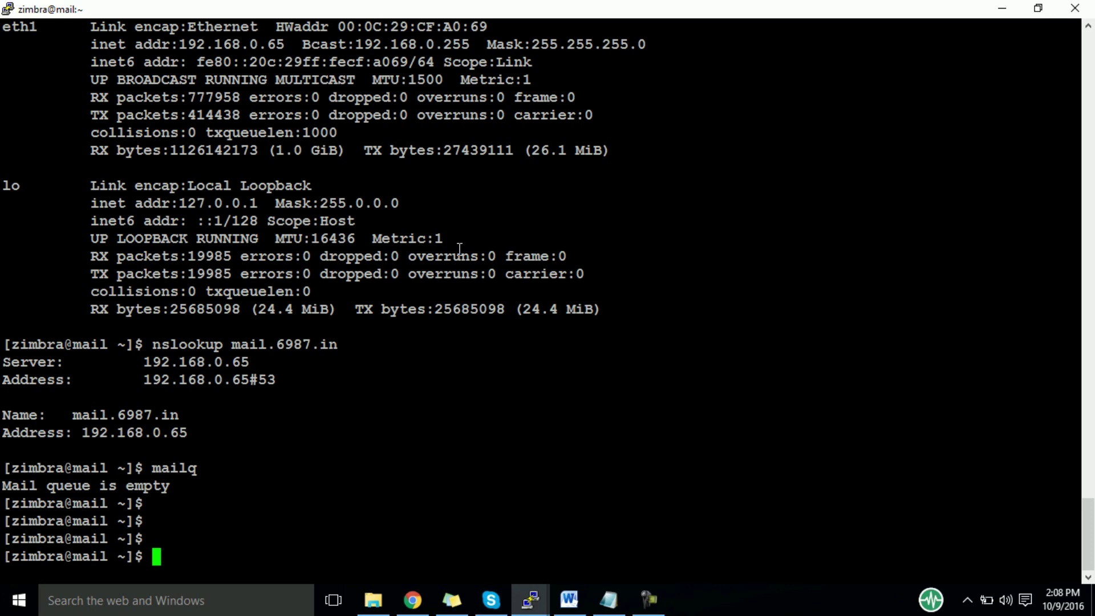
Glance at the Zimbra Administration home in Chrome, then bring up the Notepad services-and-ports notes
{"action": "key", "text": "Return"}
{"action": "key", "text": "Return"}
{"action": "key", "text": "Return"}
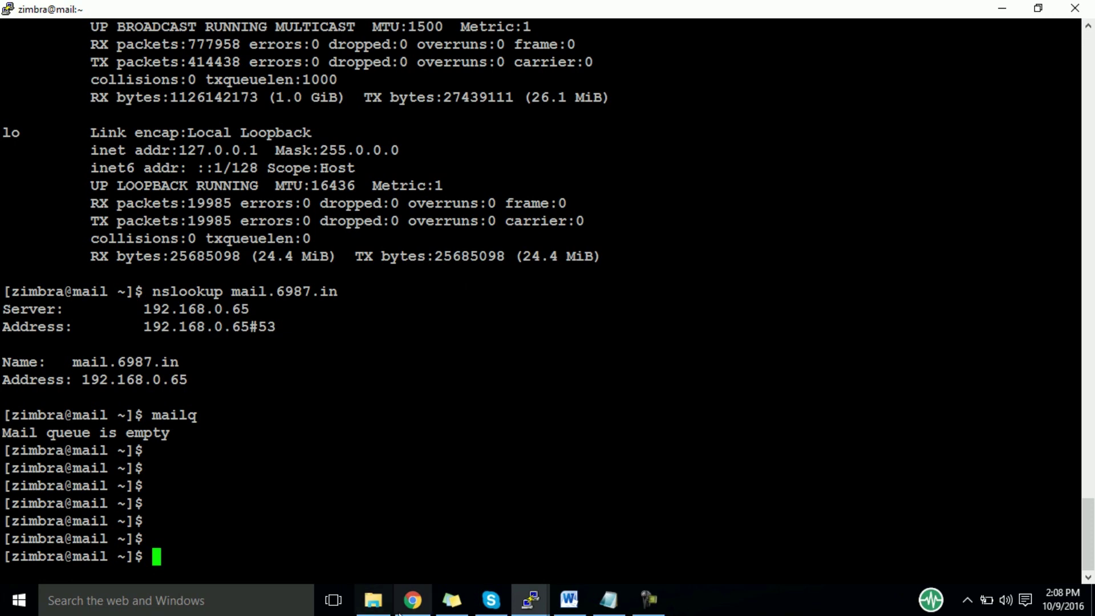
{"action": "left_click", "coordinate": [413, 600]}
{"action": "left_click", "coordinate": [102, 10]}
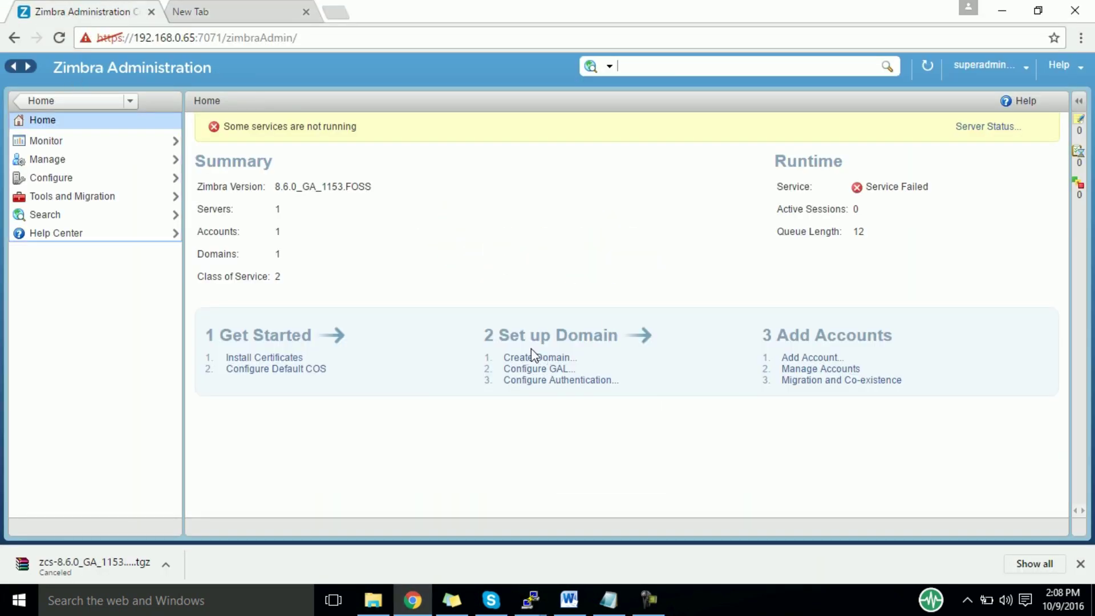
{"action": "left_click", "coordinate": [998, 7]}
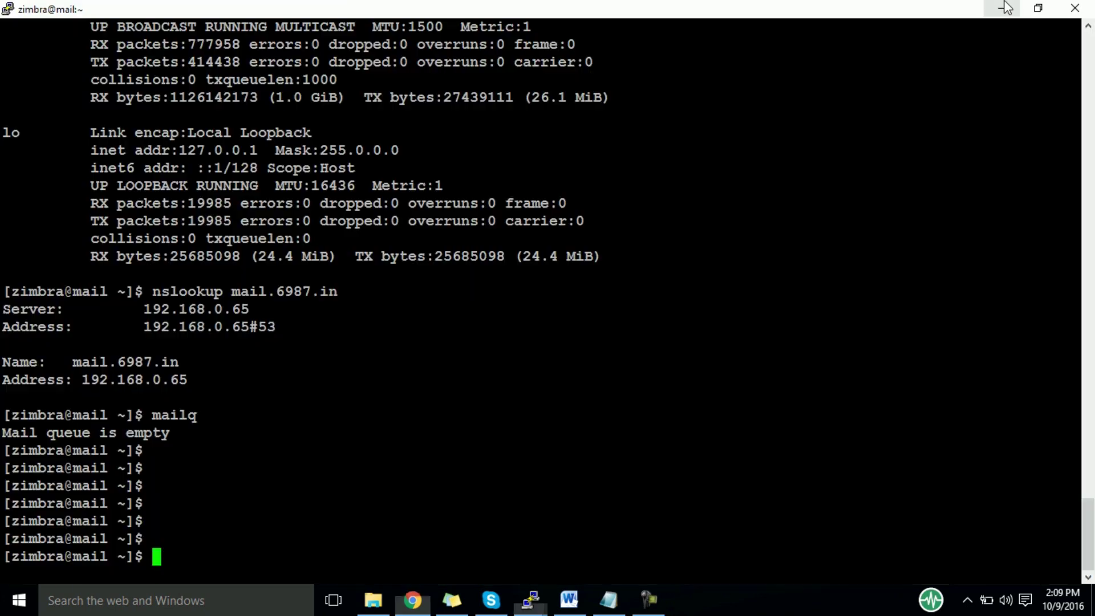
{"action": "left_click", "coordinate": [623, 601]}
Add an equals-sign separator and a 'kvit.in >' line below the LMTP 7025 entry
{"action": "key", "text": "Return"}
{"action": "key", "text": "Return"}
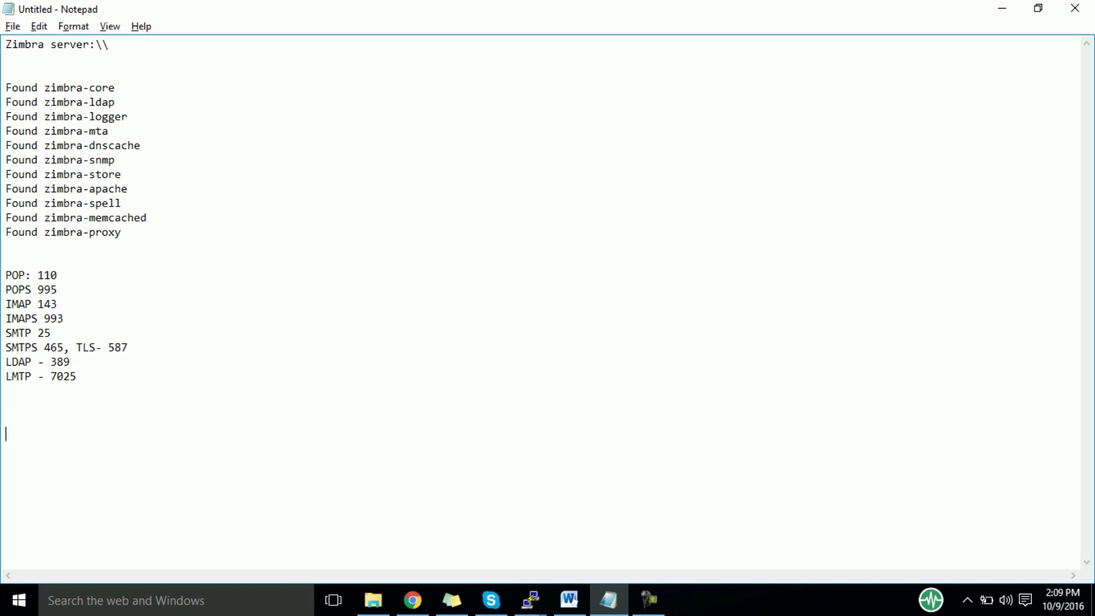
{"action": "key", "text": "Return"}
{"action": "type", "text": "================="}
{"action": "key", "text": "Return"}
{"action": "type", "text": "kvit.in"}
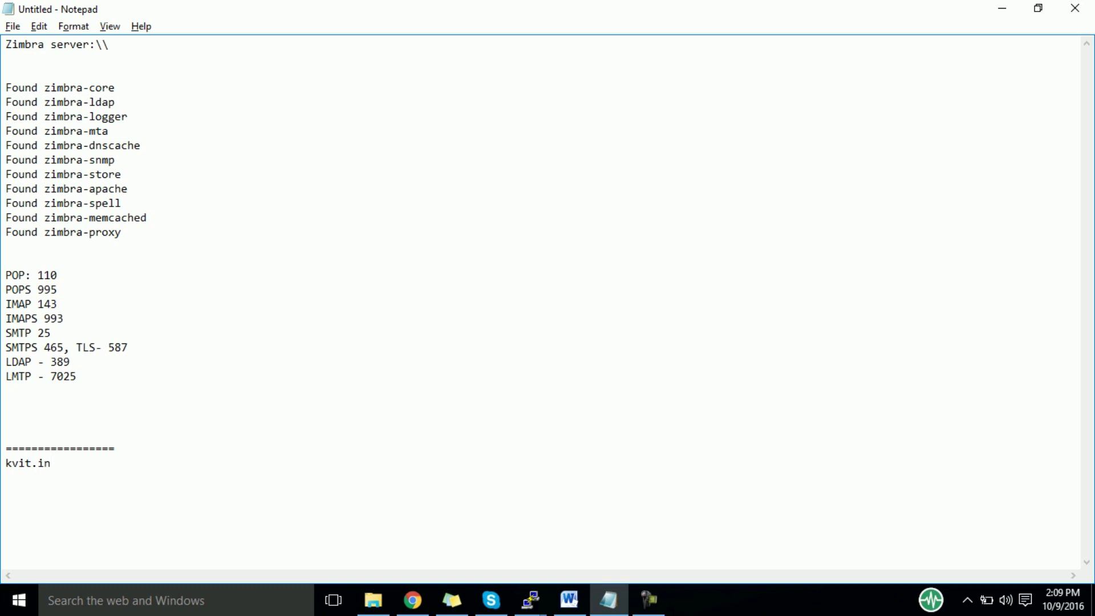
{"action": "type", "text": ">"}
Check the 192.168.0.65 address and the mail hostname in the zimbra terminal, then return to Notepad
{"action": "left_click", "coordinate": [531, 599]}
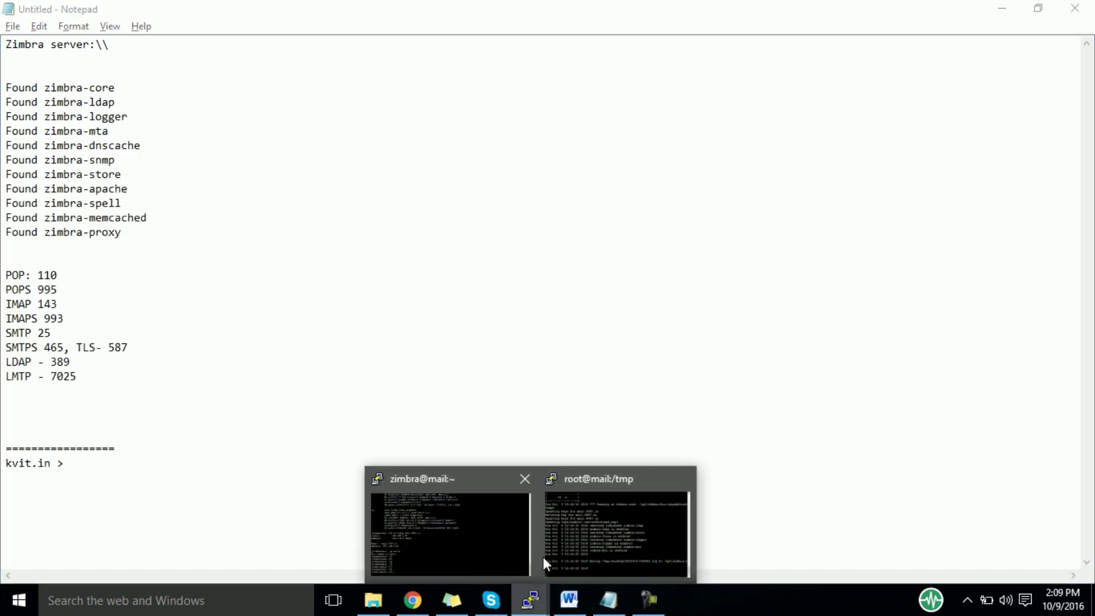
{"action": "left_click", "coordinate": [452, 535]}
{"action": "scroll", "coordinate": [200, 103], "scroll_direction": "up", "scroll_amount": 4}
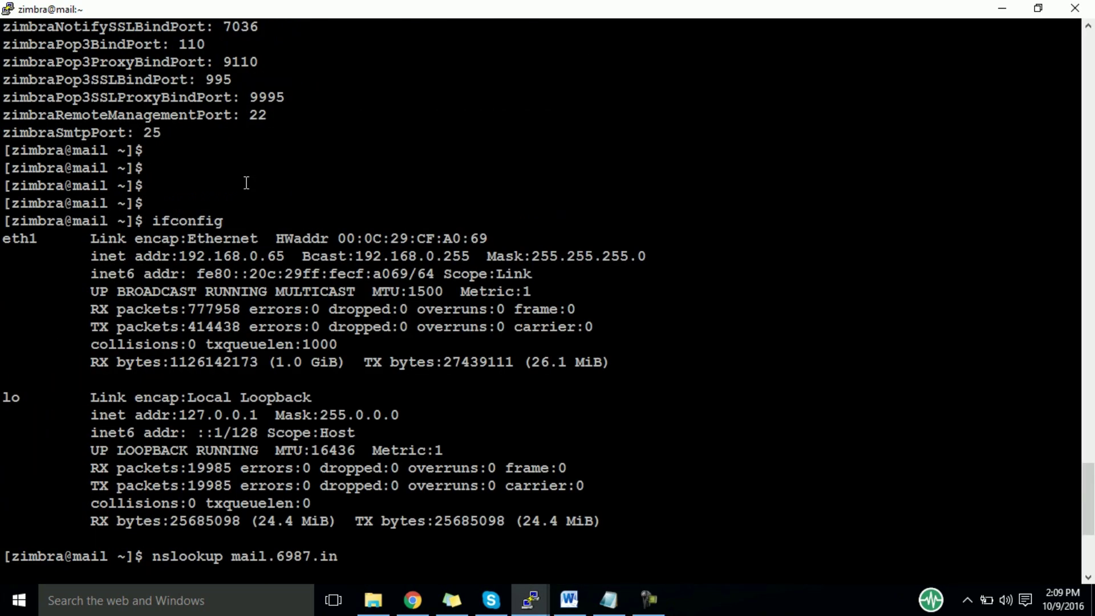
{"action": "double_click", "coordinate": [228, 256]}
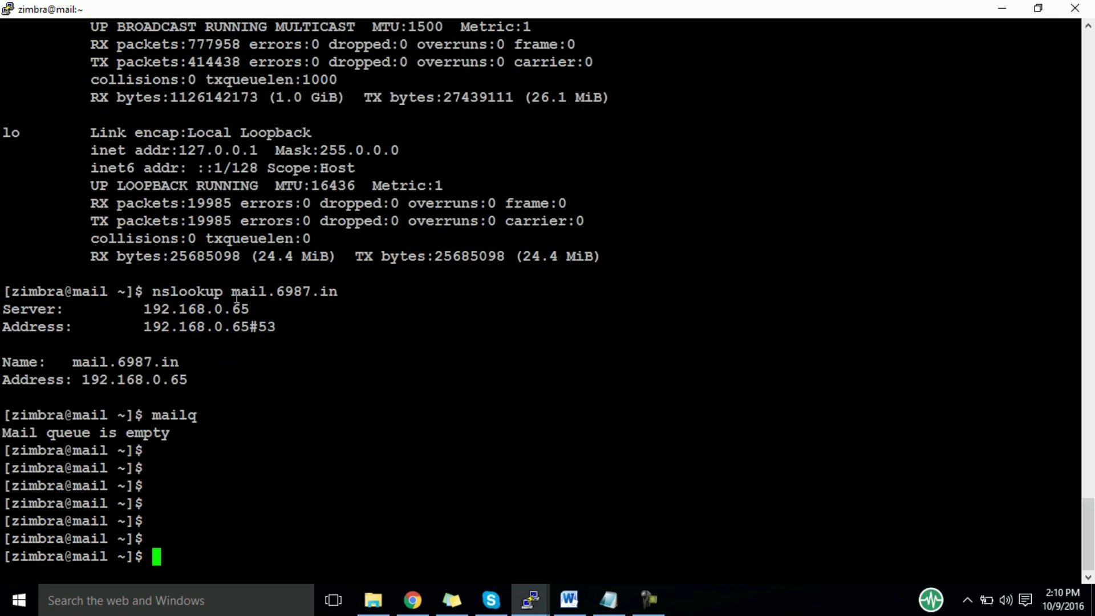
{"action": "double_click", "coordinate": [239, 292]}
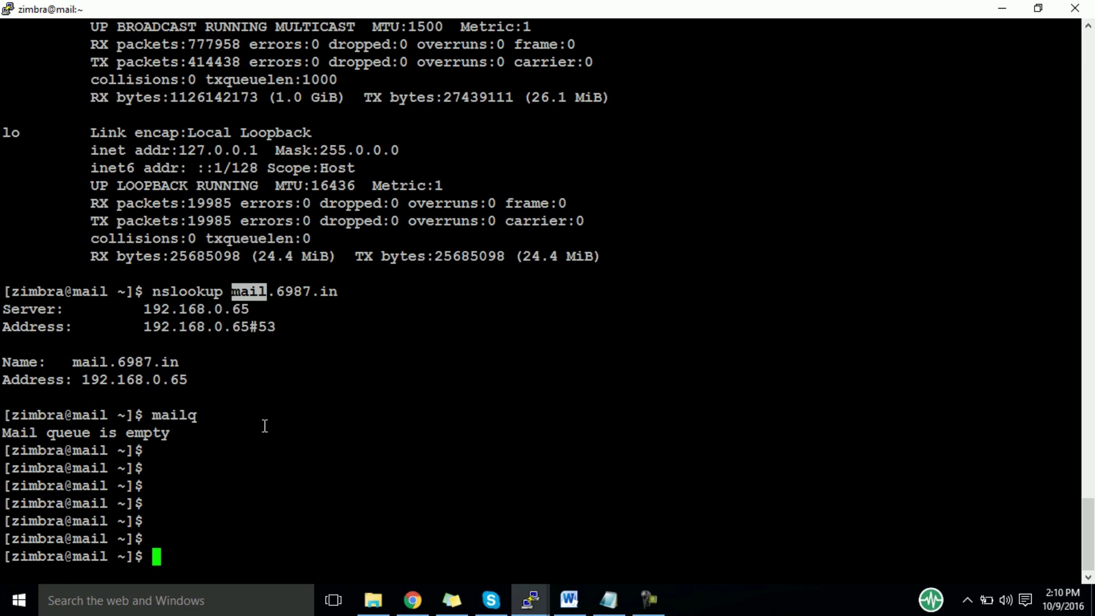
{"action": "key", "text": "alt+Tab"}
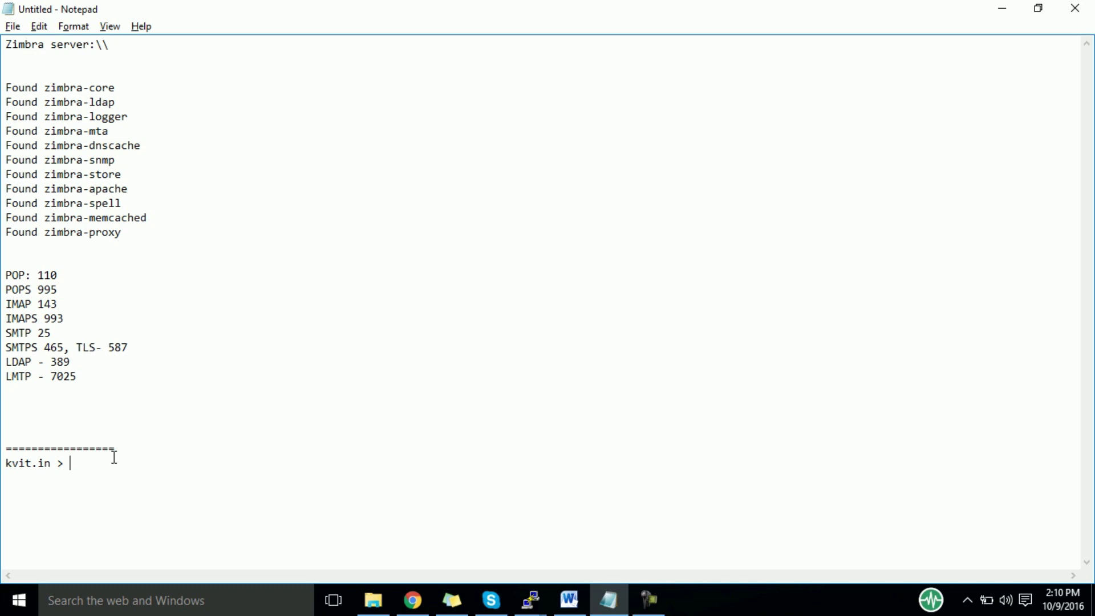
Note 192.168.0.5 after 'kvit.in >' and return to the Zimbra Administration home page
{"action": "type", "text": "1"}
{"action": "type", "text": "92.168."}
{"action": "type", "text": "0.5"}
{"action": "left_click", "coordinate": [1001, 8]}
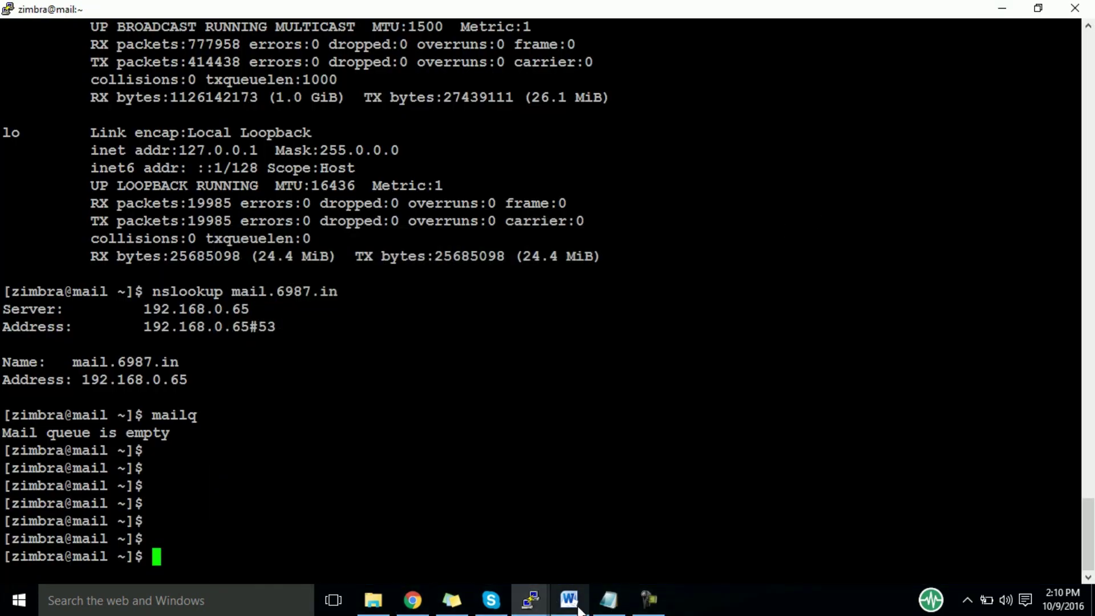
{"action": "left_click", "coordinate": [429, 605]}
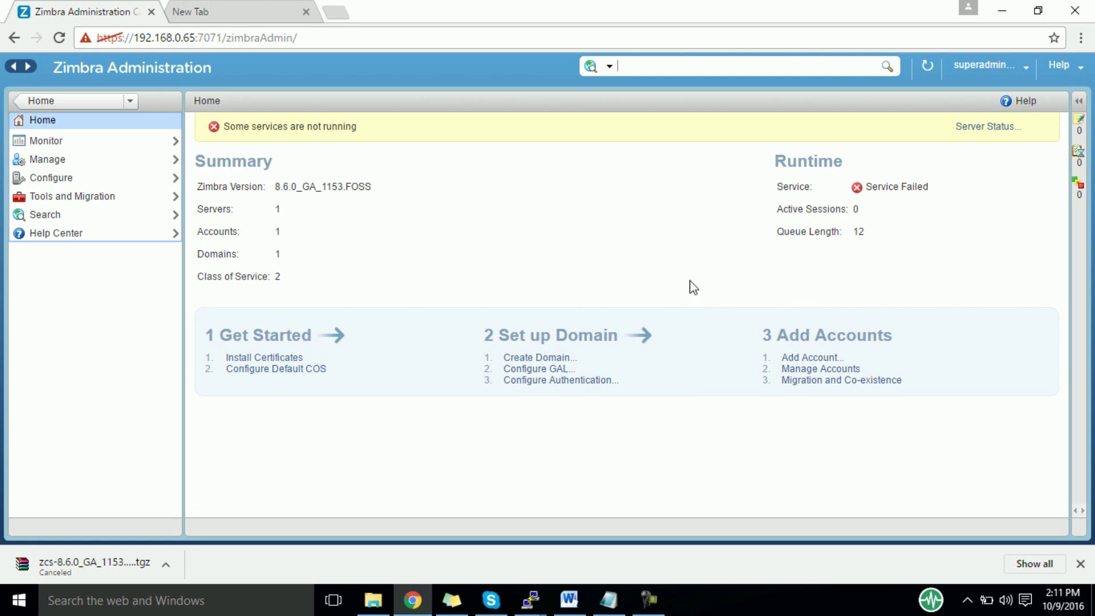
Start a new domain named 6987.in, after backing out of the new account wizard
{"action": "left_click", "coordinate": [831, 361]}
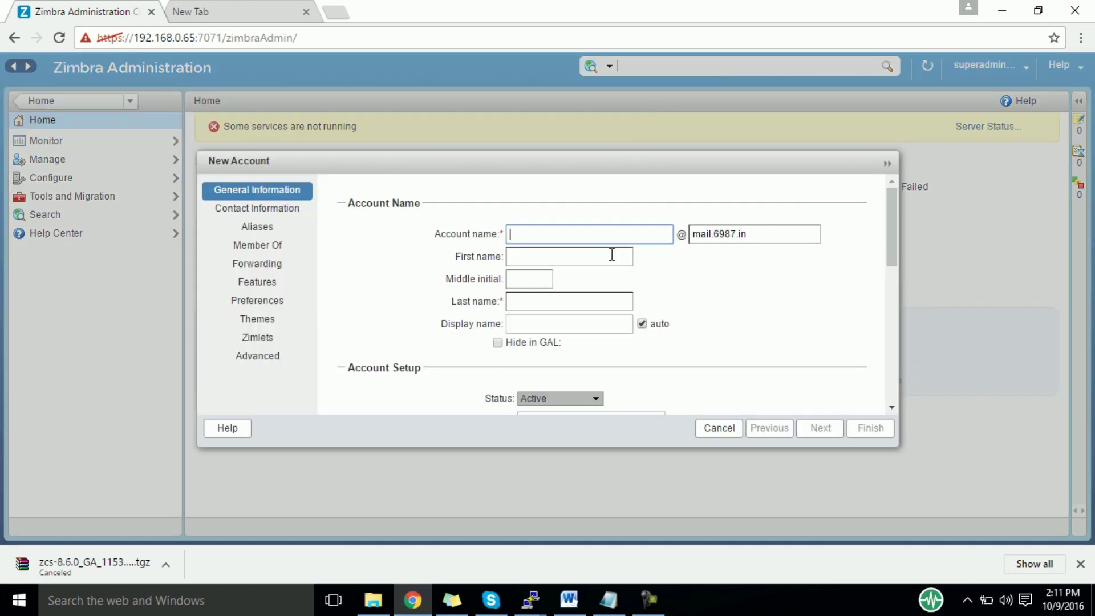
{"action": "left_click", "coordinate": [720, 429]}
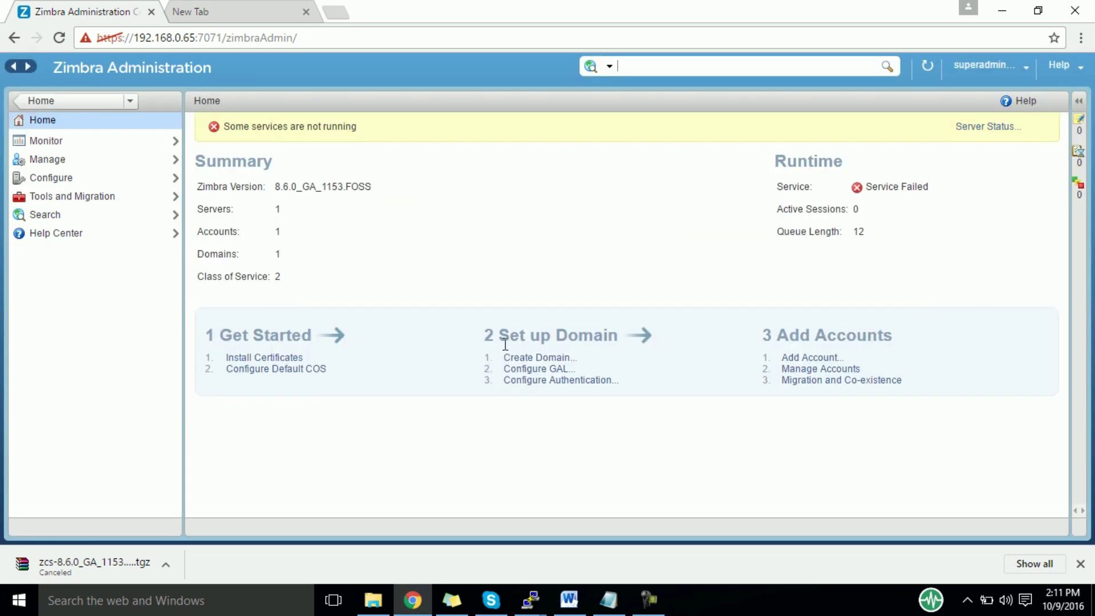
{"action": "left_click", "coordinate": [516, 359]}
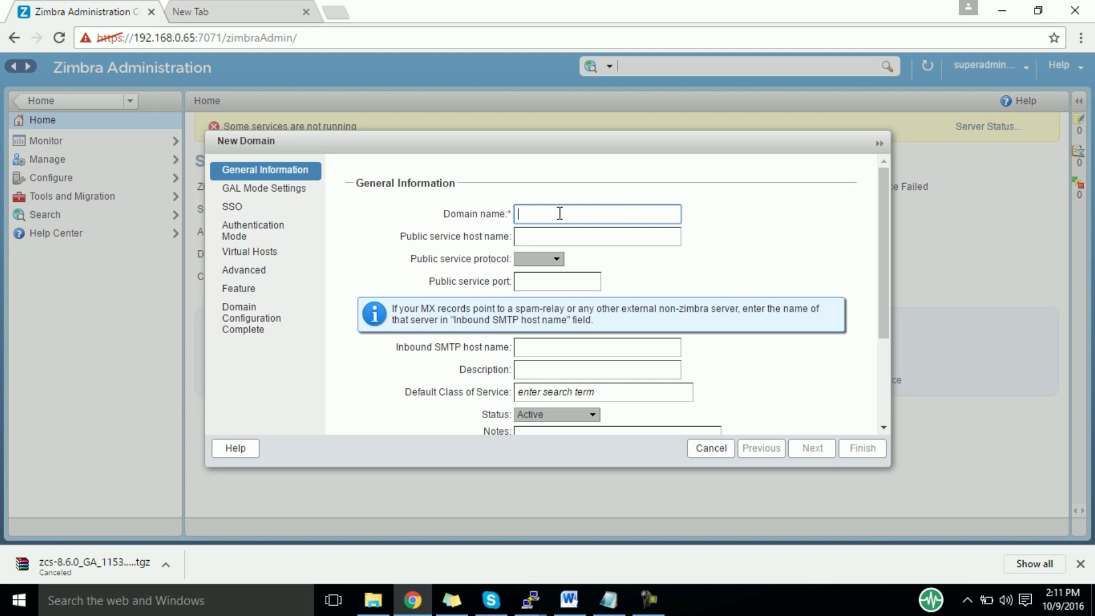
{"action": "left_click_drag", "start_coordinate": [553, 213], "coordinate": [506, 220]}
Keep galsync as the GAL sync account, choose mail server mail.6987.in, and finish
{"action": "left_click", "coordinate": [807, 450]}
{"action": "left_click", "coordinate": [573, 254]}
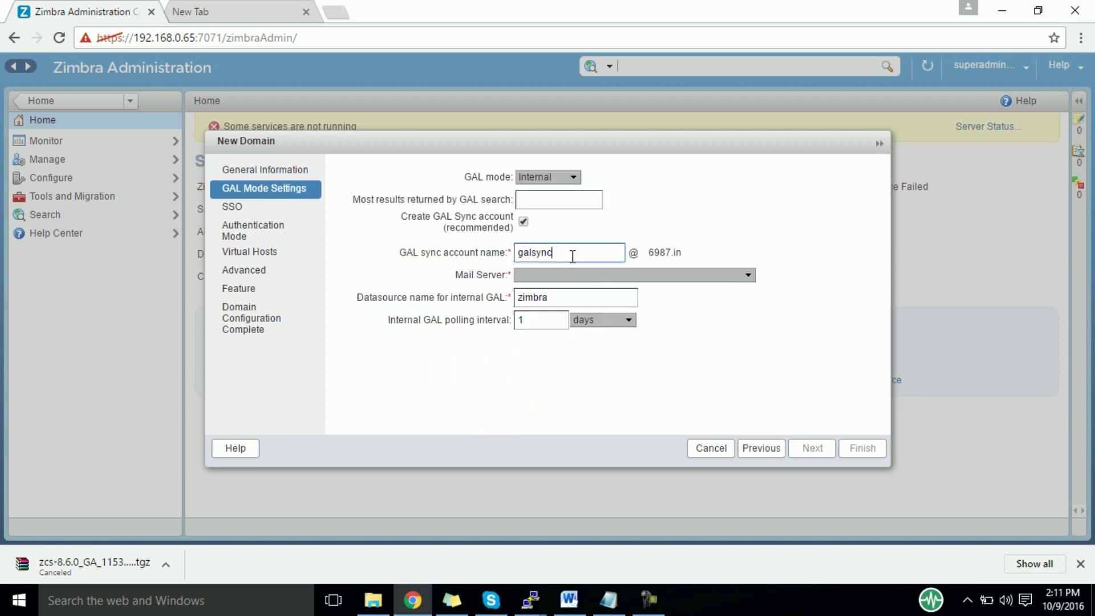
{"action": "left_click_drag", "start_coordinate": [572, 256], "coordinate": [412, 255]}
{"action": "left_click", "coordinate": [645, 278]}
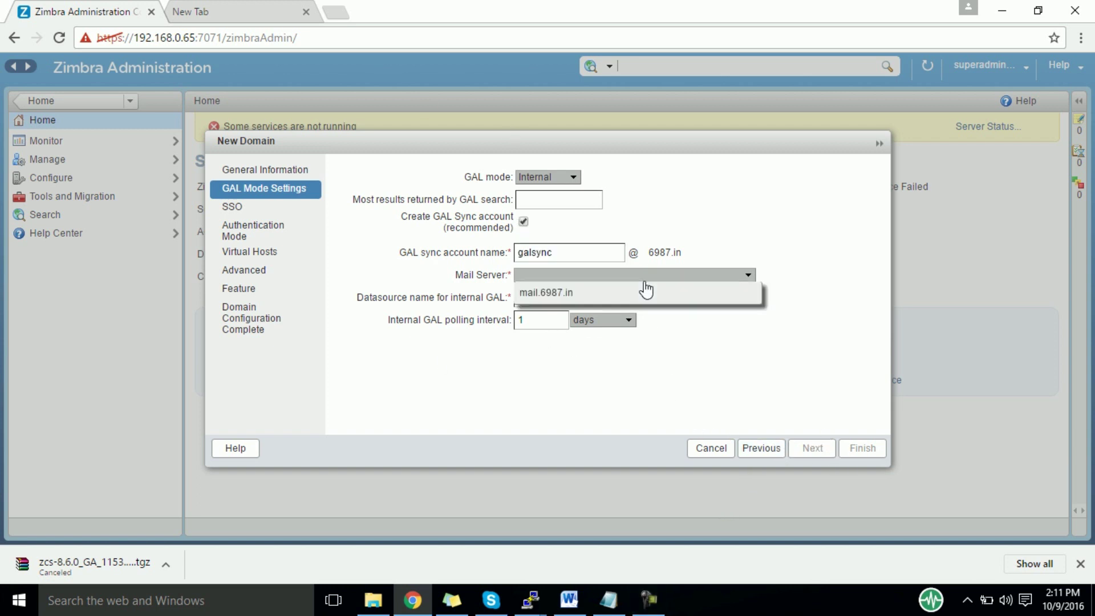
{"action": "left_click", "coordinate": [583, 292]}
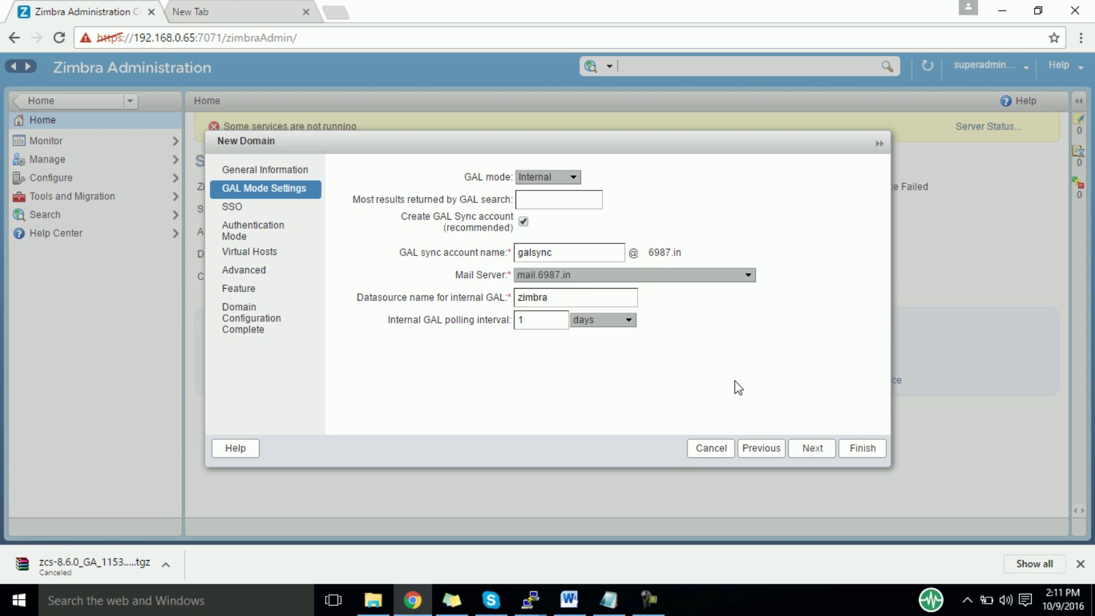
{"action": "left_click", "coordinate": [859, 450]}
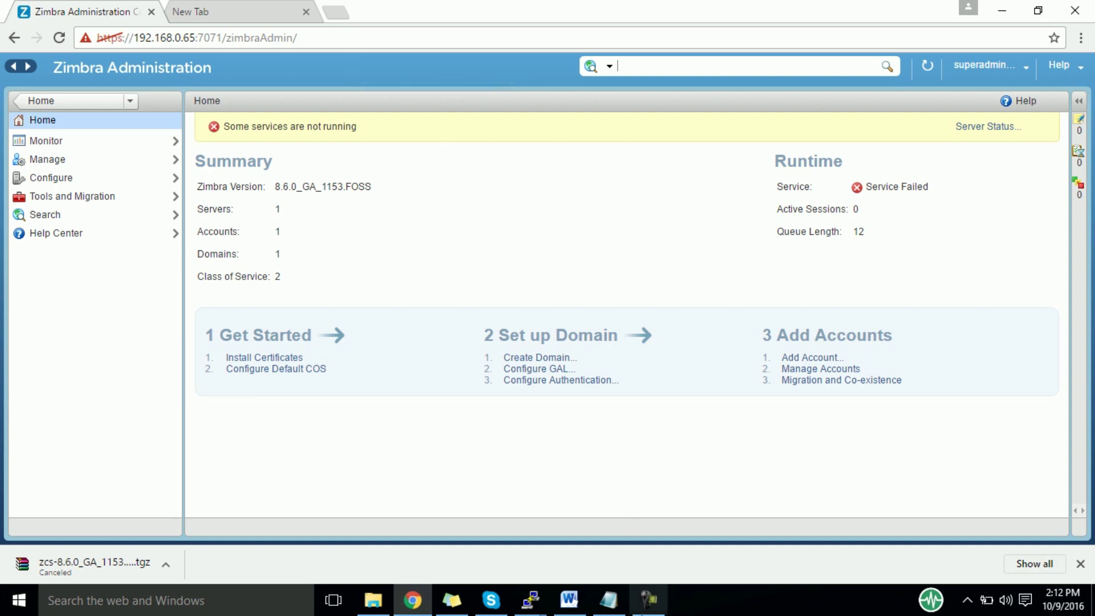
Bring the root PuTTY session forward, interrupt its running command, and maximize it
{"action": "left_click", "coordinate": [530, 598]}
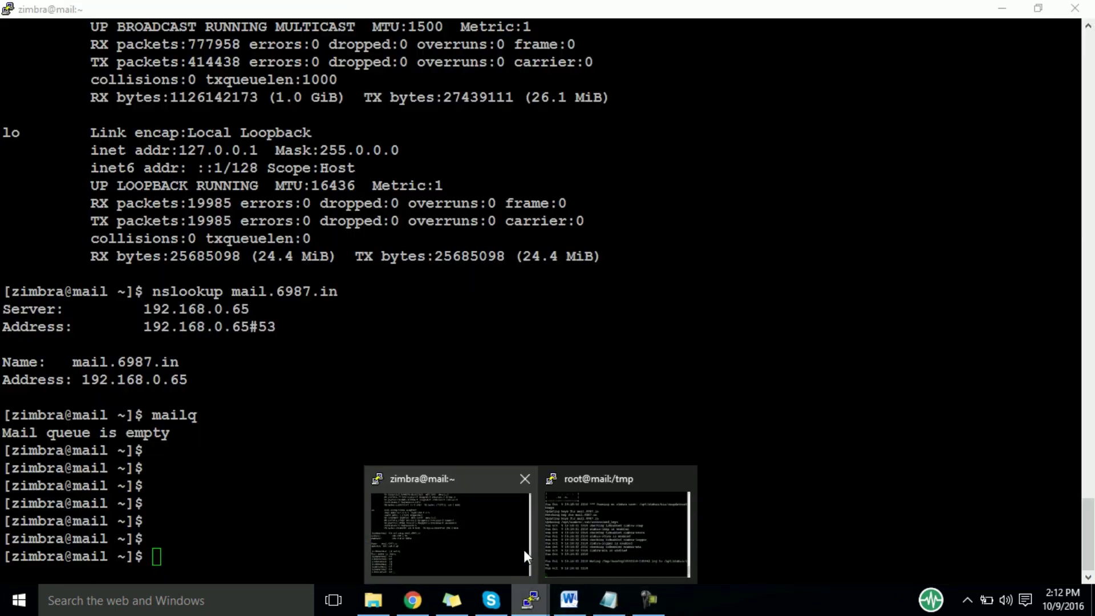
{"action": "left_click", "coordinate": [494, 536]}
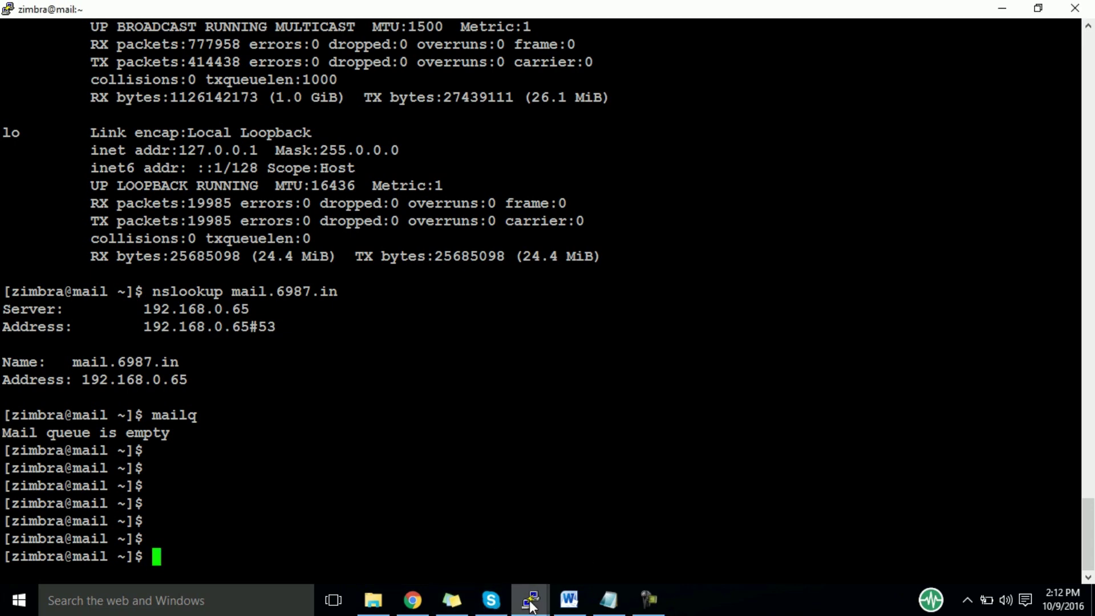
{"action": "mouse_move", "coordinate": [531, 600]}
{"action": "left_click", "coordinate": [634, 515]}
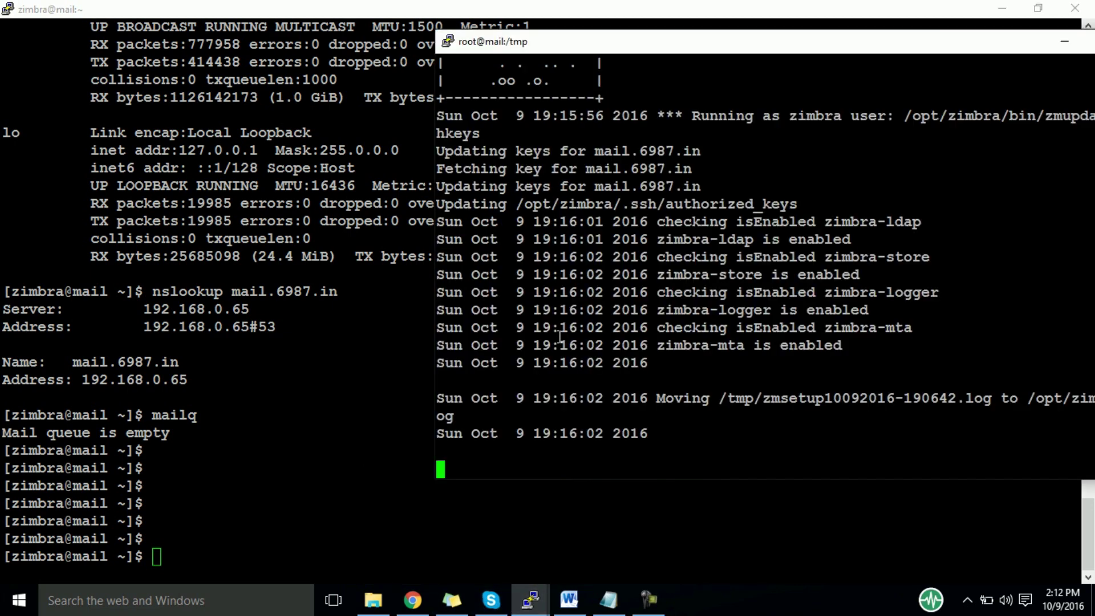
{"action": "key", "text": "ctrl+c"}
{"action": "key", "text": "Return"}
Go to the home directory and enter the command vim /etc/named.conf
{"action": "key", "text": "Return"}
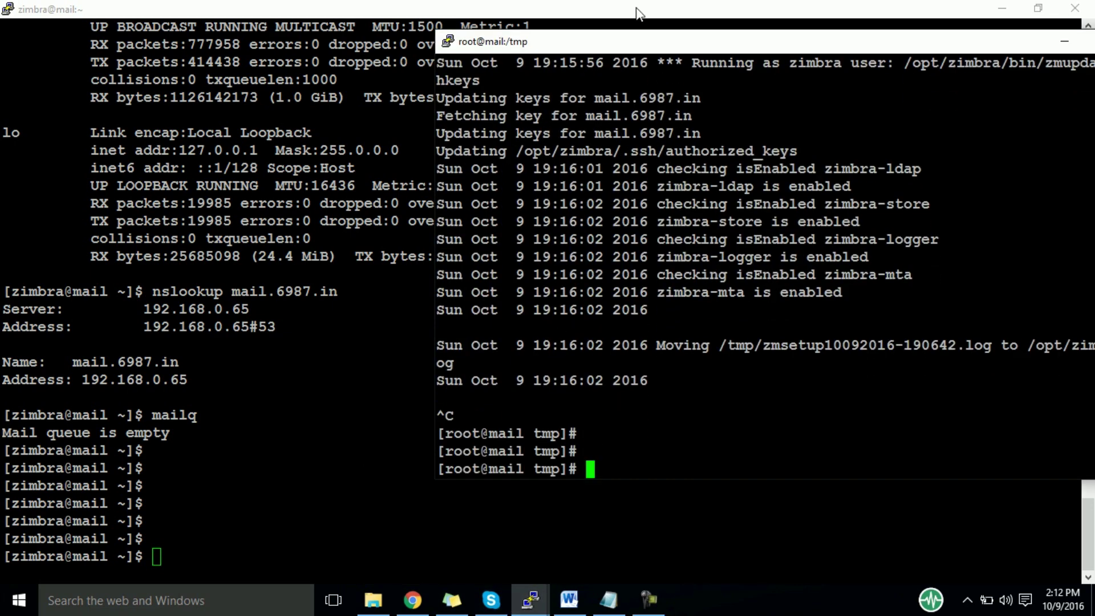
{"action": "double_click", "coordinate": [665, 46]}
{"action": "type", "text": "cd"}
{"action": "key", "text": "Return"}
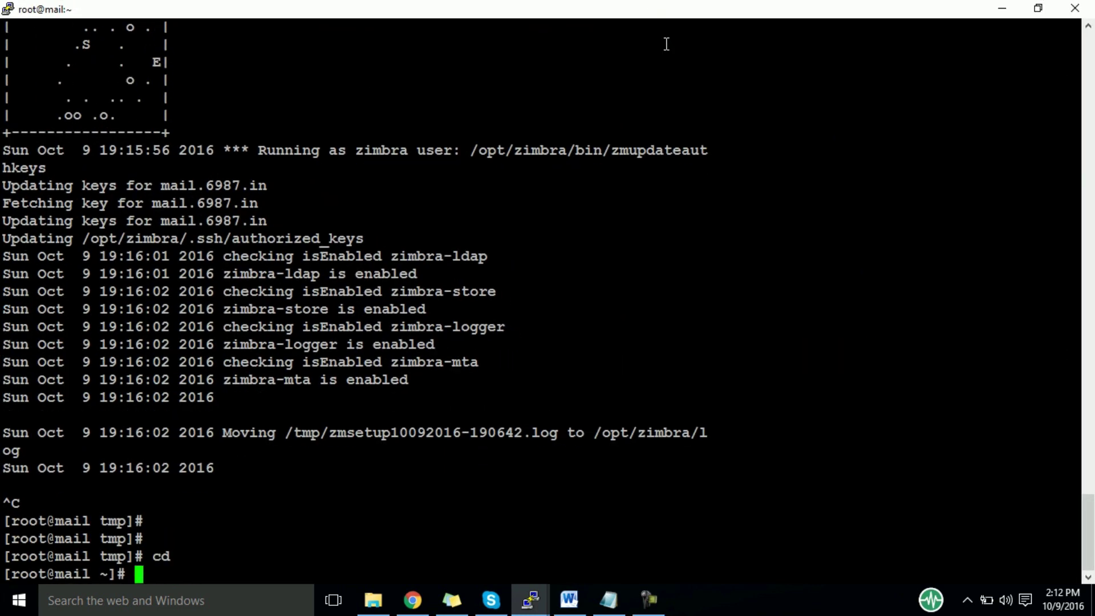
{"action": "type", "text": "cd /etc/"}
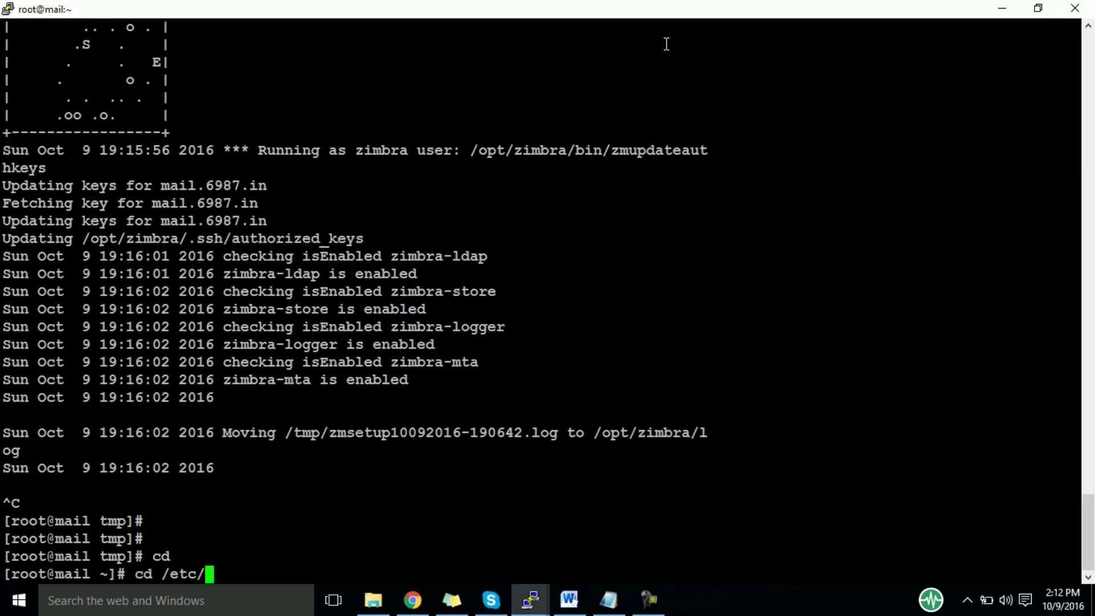
{"action": "key", "text": "BackSpace"}
{"action": "key", "text": "BackSpace"}
{"action": "key", "text": "BackSpace"}
{"action": "key", "text": "BackSpace"}
{"action": "key", "text": "BackSpace"}
{"action": "type", "text": "vi"}
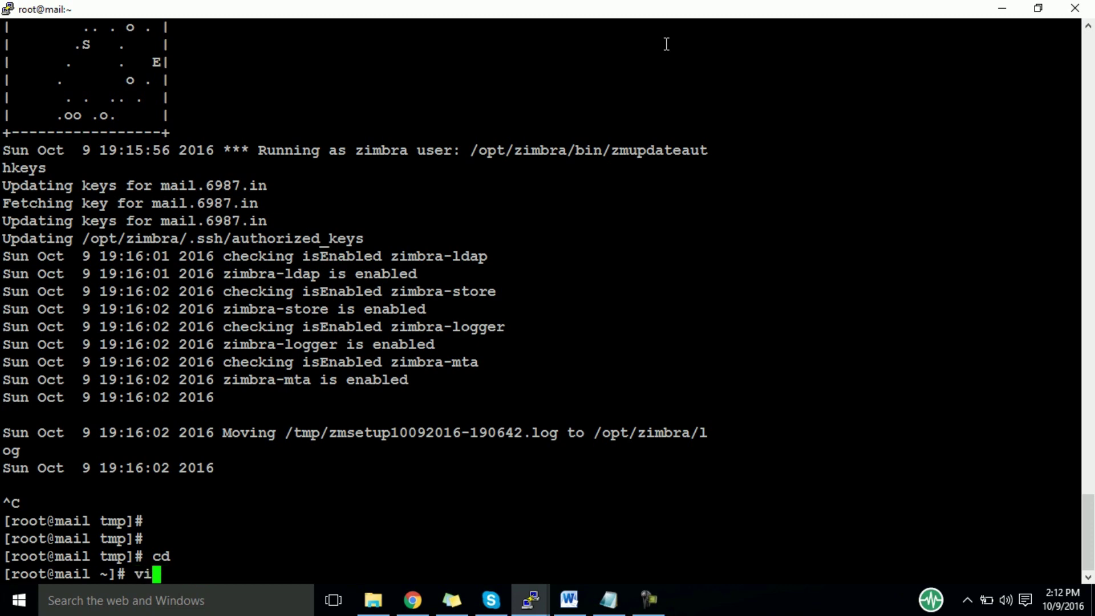
{"action": "type", "text": "m /etc/"}
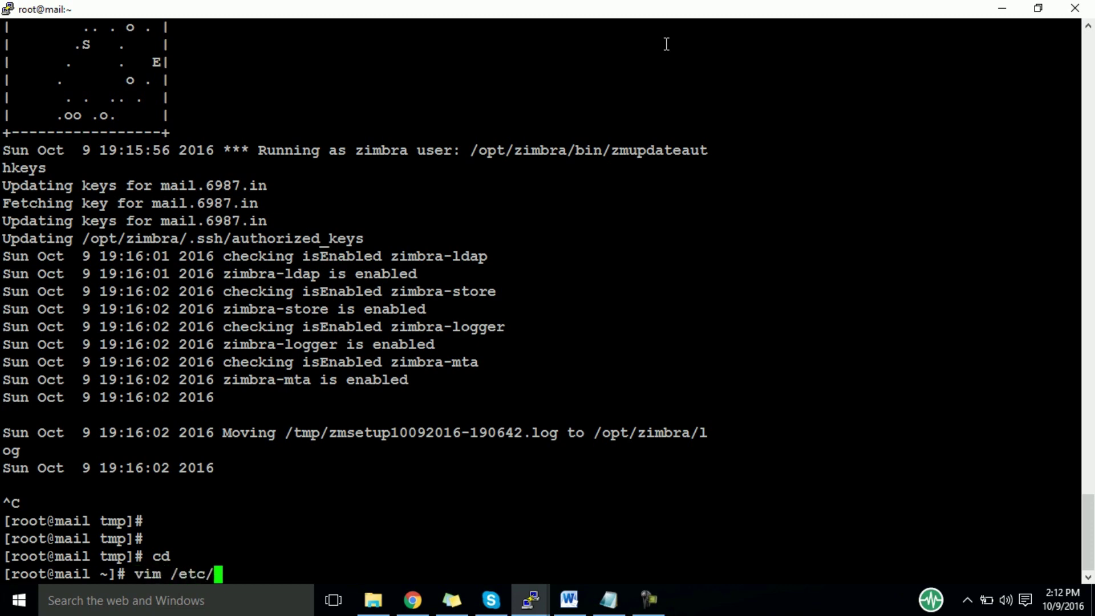
{"action": "type", "text": "named.conf"}
Open named.conf in vim and duplicate the four-line mail.6987.in zone block with 4yy and p
{"action": "key", "text": "Return"}
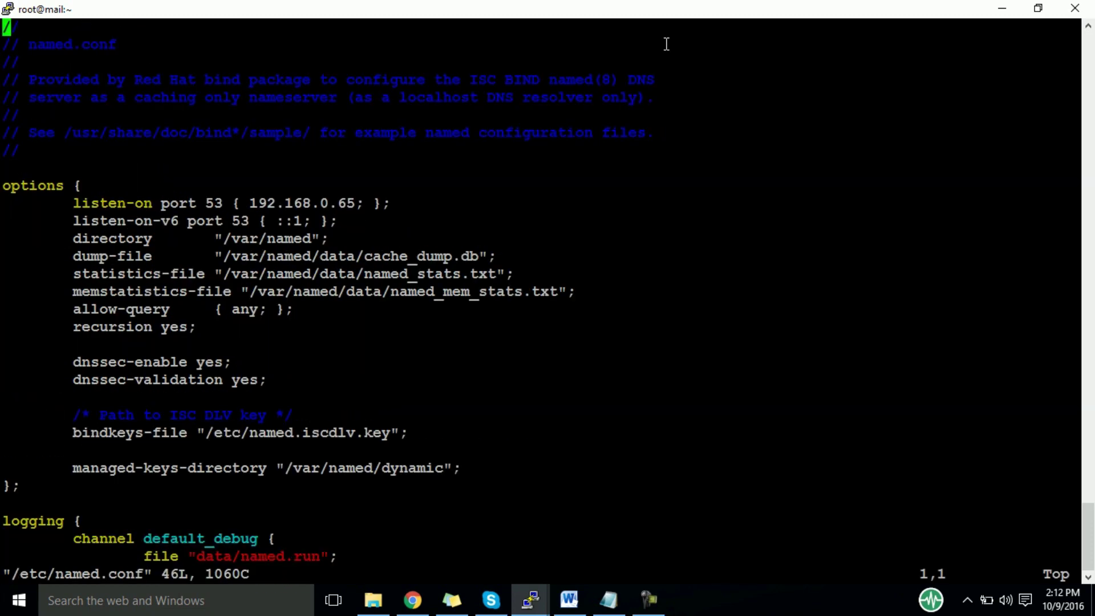
{"action": "key", "text": "shift+g"}
{"action": "key", "text": "Up"}
{"action": "key", "text": "Up"}
{"action": "key", "text": "Up"}
{"action": "key", "text": "Up"}
{"action": "key", "text": "Up"}
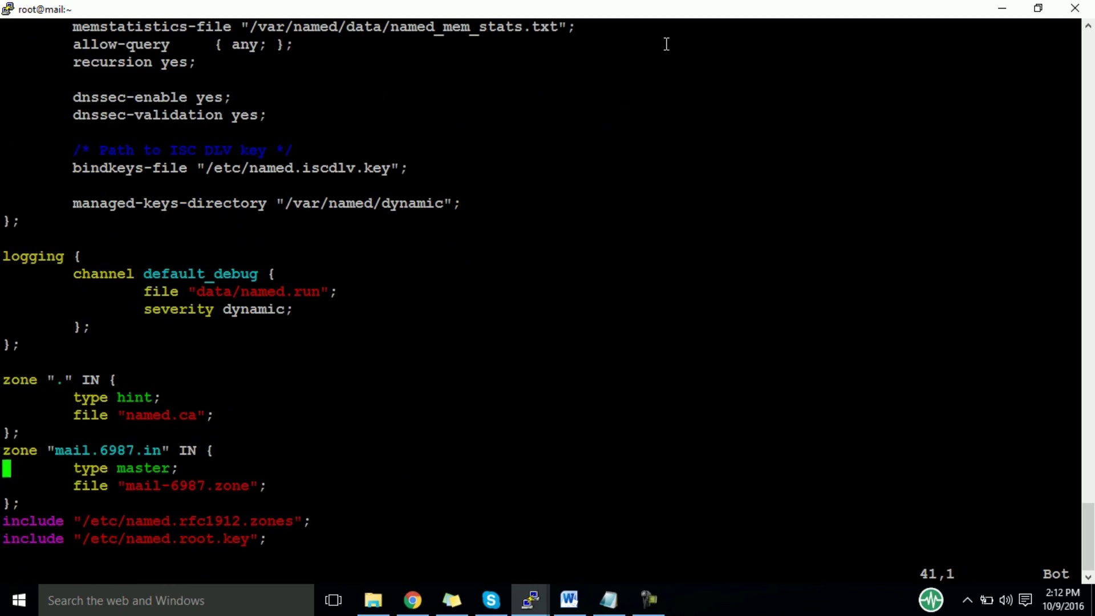
{"action": "key", "text": "Up"}
{"action": "double_click", "coordinate": [223, 523]}
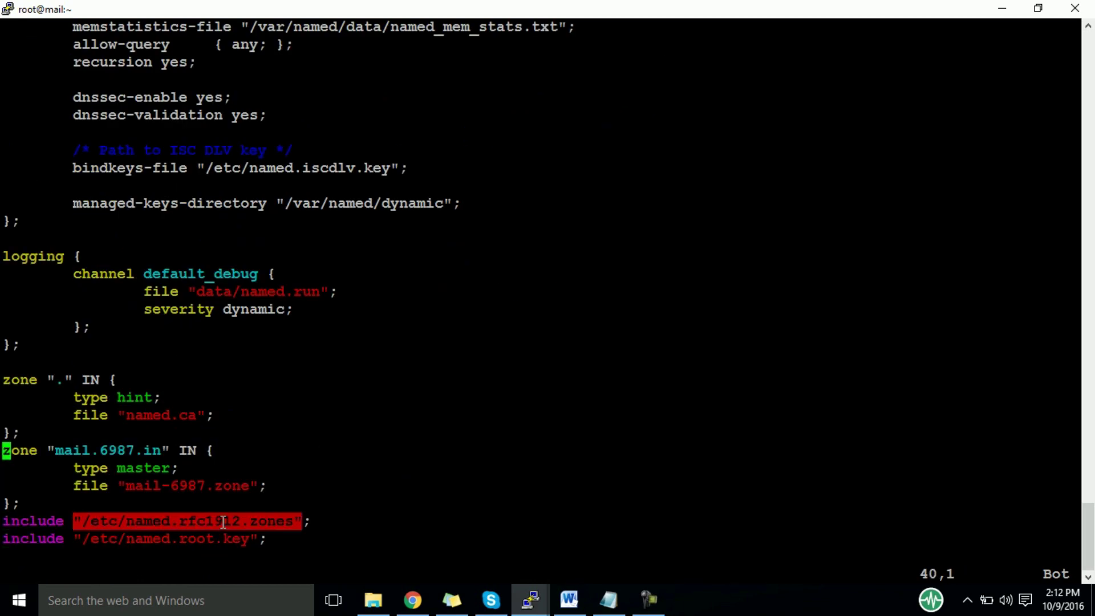
{"action": "left_click", "coordinate": [469, 444]}
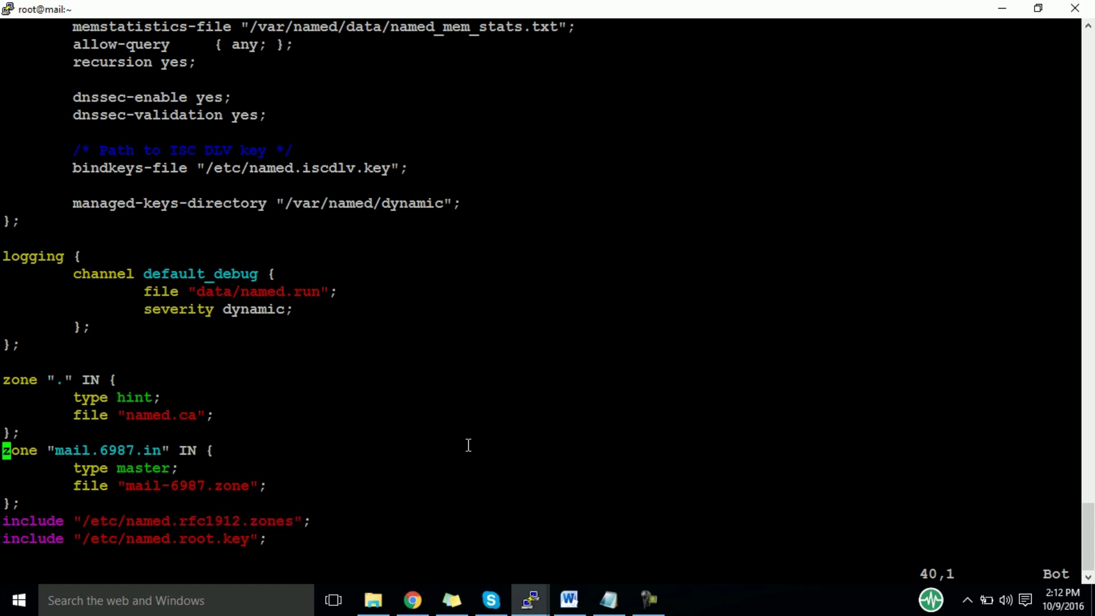
{"action": "type", "text": "4yy"}
{"action": "key", "text": "Down"}
Edit the copied block into zone 6987.in with file 6987.zone
{"action": "key", "text": "Down"}
{"action": "key", "text": "Down"}
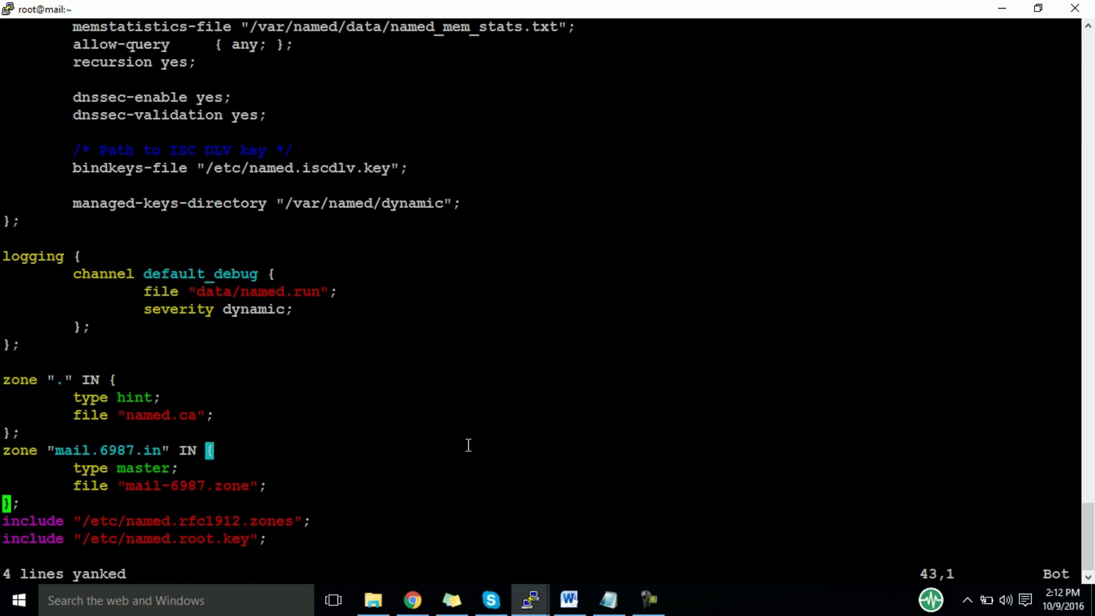
{"action": "key", "text": "p"}
{"action": "key", "text": "Down"}
{"action": "key", "text": "Up"}
{"action": "key", "text": "Right"}
{"action": "key", "text": "Right"}
{"action": "key", "text": "Right"}
{"action": "key", "text": "Right"}
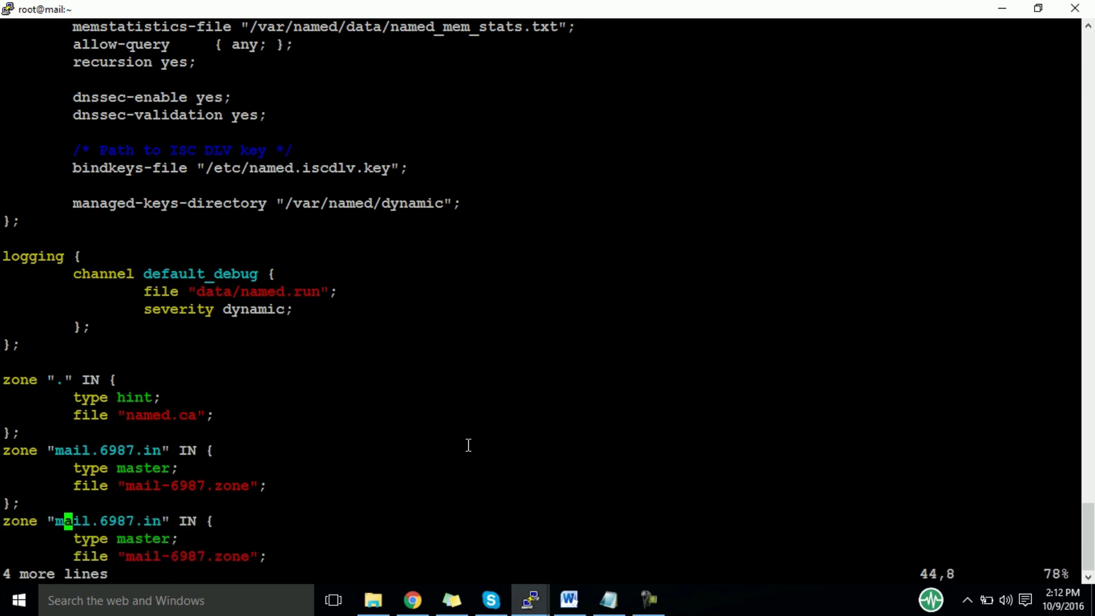
{"action": "key", "text": "Right"}
{"action": "key", "text": "Right"}
{"action": "key", "text": "Right"}
{"action": "key", "text": "Right"}
{"action": "key", "text": "i"}
{"action": "key", "text": "BackSpace"}
{"action": "key", "text": "BackSpace"}
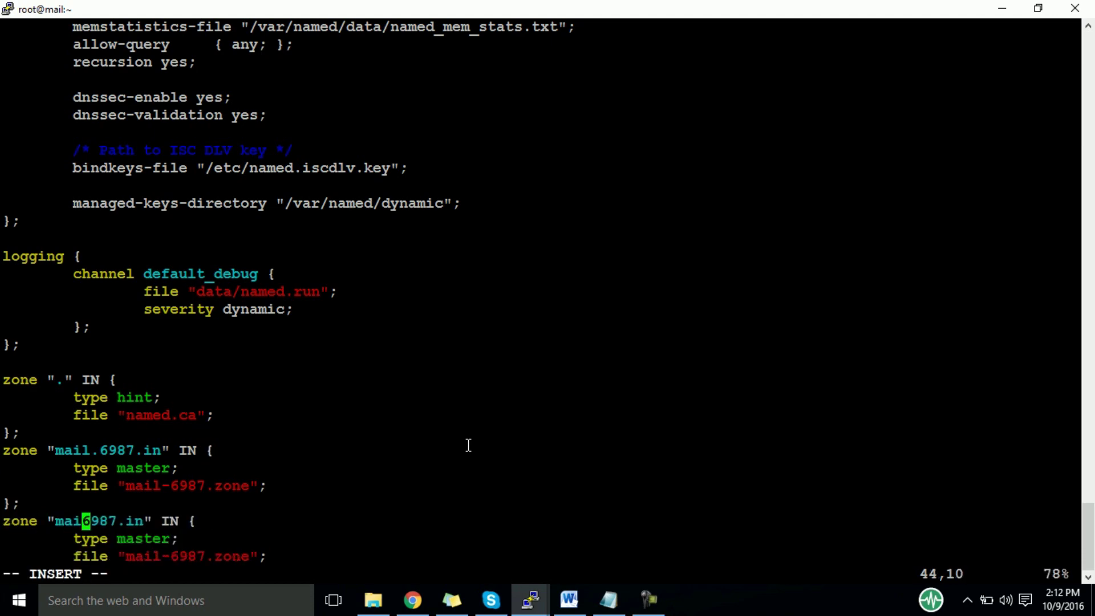
{"action": "key", "text": "BackSpace"}
{"action": "key", "text": "BackSpace"}
{"action": "key", "text": "BackSpace"}
{"action": "key", "text": "Down"}
{"action": "key", "text": "Down"}
{"action": "key", "text": "Right"}
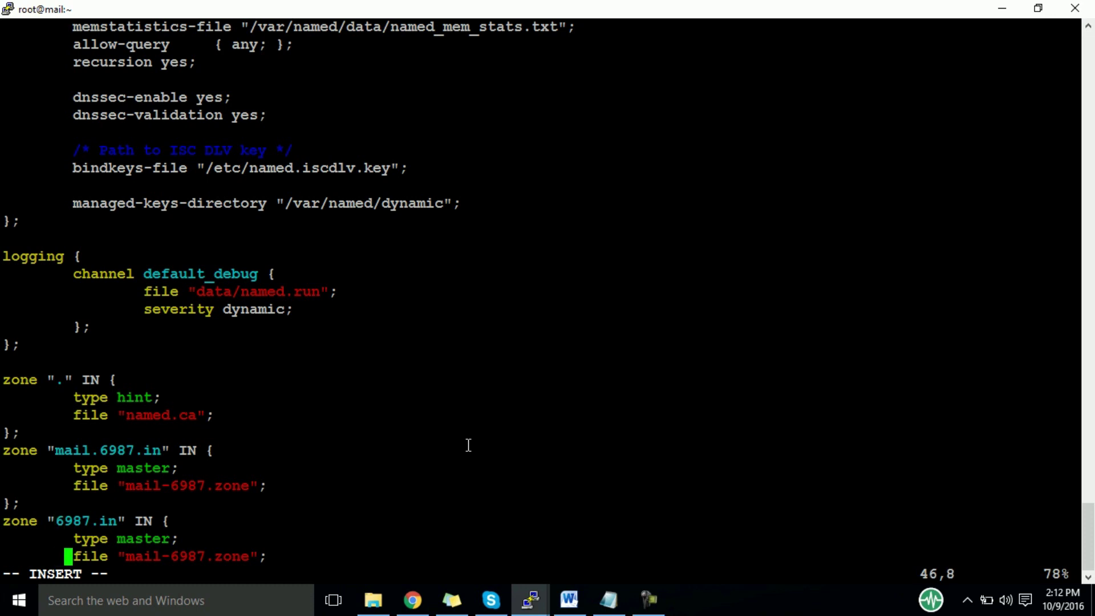
{"action": "key", "text": "Right"}
{"action": "key", "text": "Right"}
{"action": "key", "text": "Right"}
{"action": "key", "text": "Right"}
{"action": "key", "text": "Right"}
{"action": "key", "text": "Right"}
{"action": "key", "text": "Right"}
{"action": "key", "text": "Right"}
{"action": "key", "text": "BackSpace"}
{"action": "key", "text": "BackSpace"}
{"action": "key", "text": "BackSpace"}
{"action": "key", "text": "BackSpace"}
{"action": "key", "text": "BackSpace"}
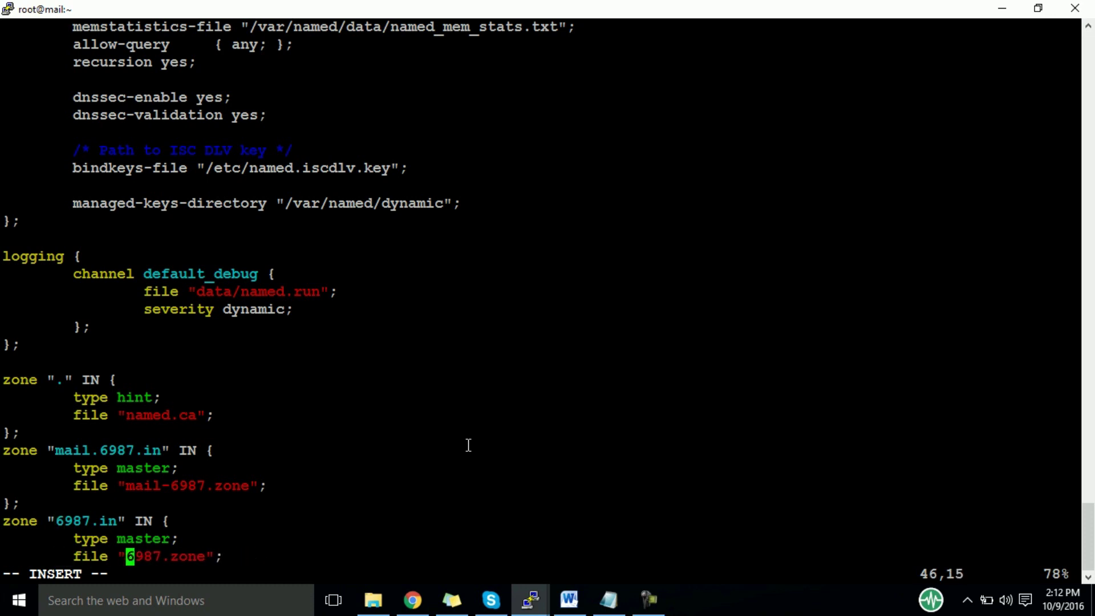
Save named.conf and exit vim with :wq!
{"action": "key", "text": "Escape"}
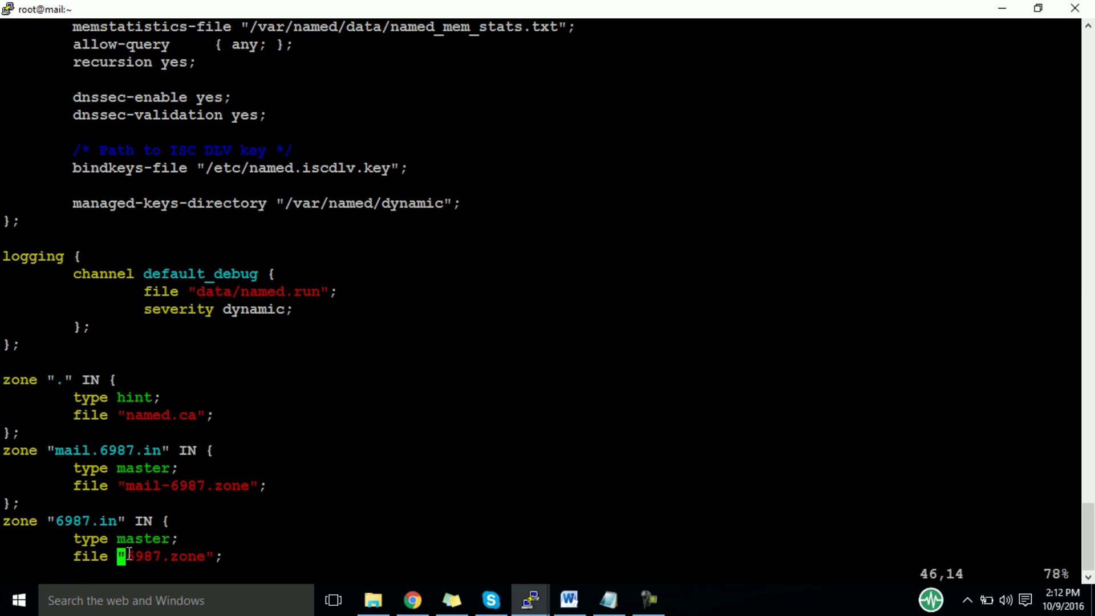
{"action": "left_click_drag", "start_coordinate": [129, 555], "coordinate": [214, 546]}
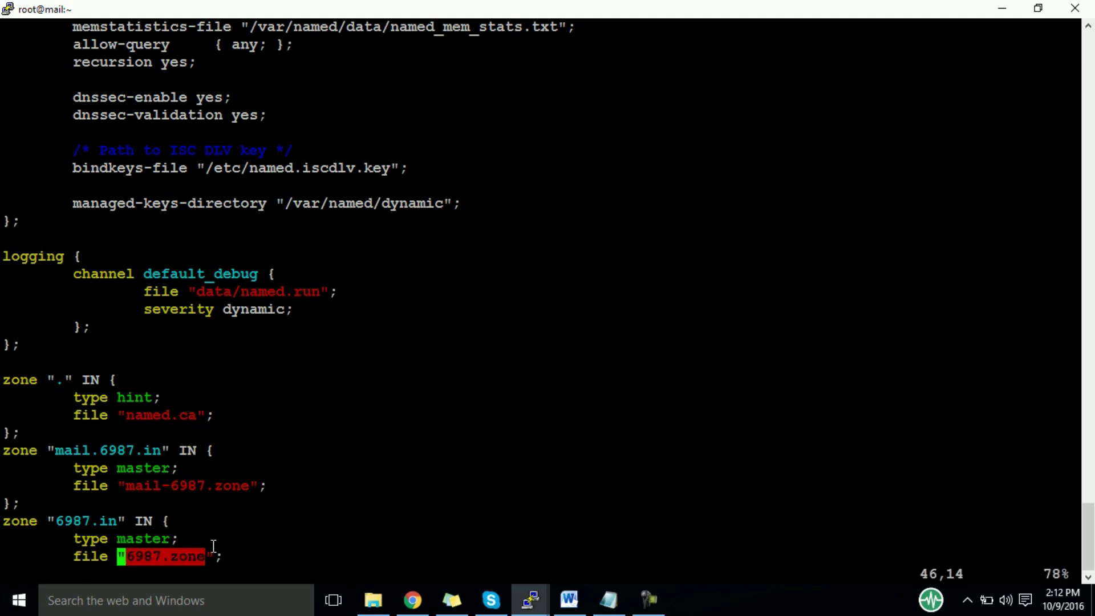
{"action": "type", "text": ":wq!"}
{"action": "key", "text": "Return"}
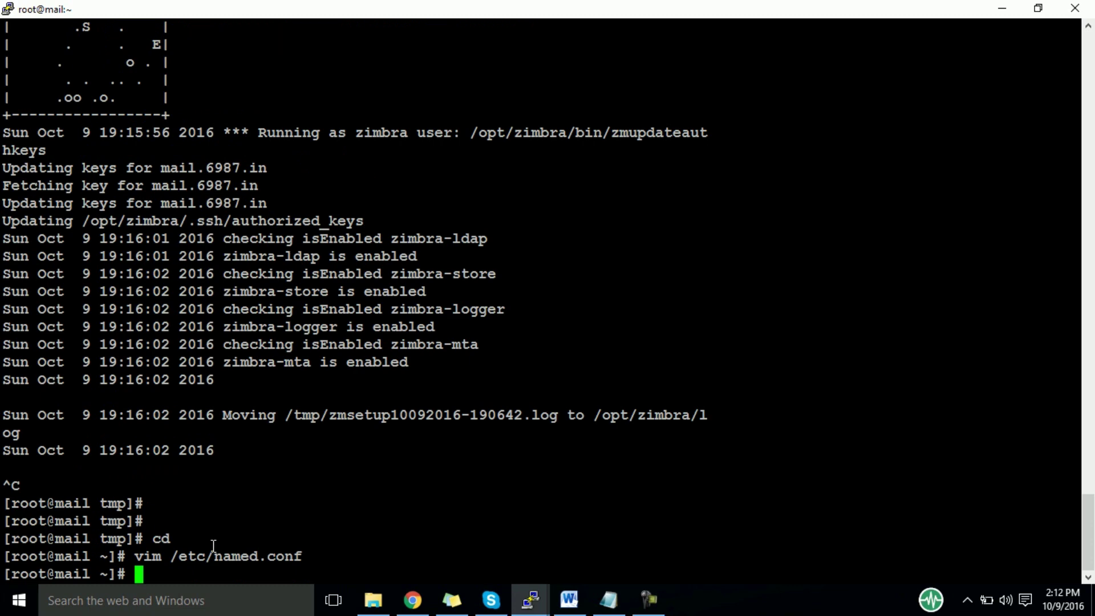
In /var/named, copy mail-6987.zone to a new file 6987.zone
{"action": "key", "text": "ctrl+l"}
{"action": "type", "text": "cd /"}
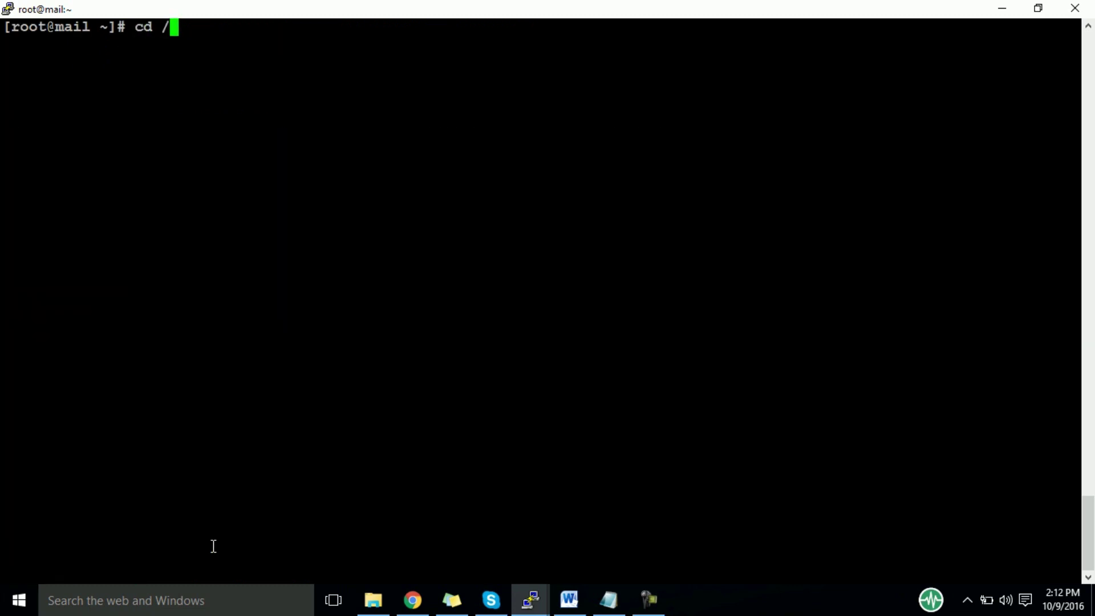
{"action": "type", "text": "var/named/"}
{"action": "key", "text": "Return"}
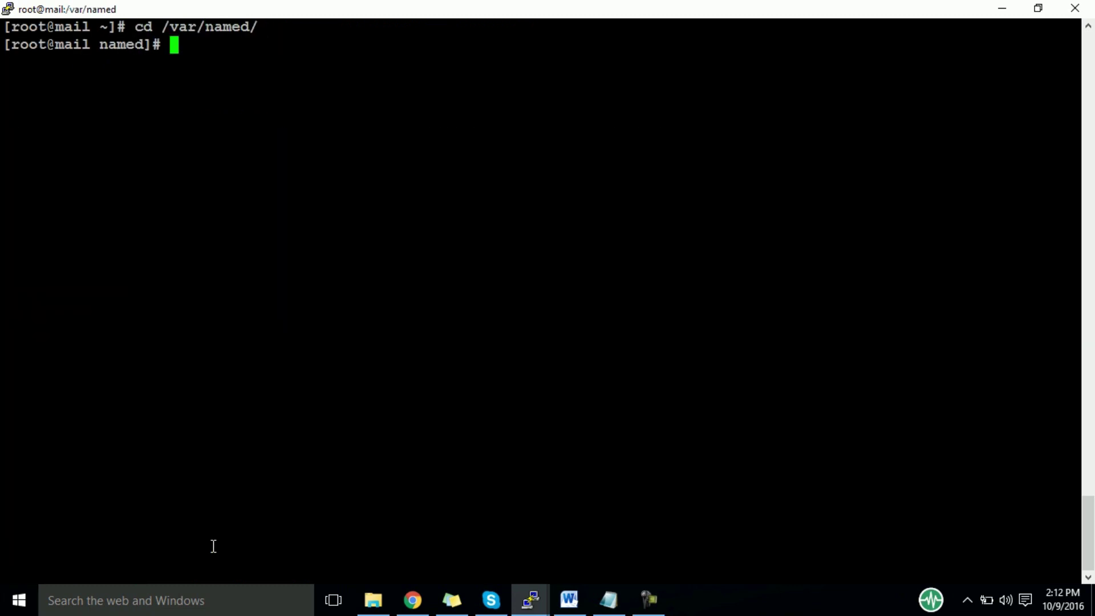
{"action": "type", "text": "ls"}
{"action": "key", "text": "Return"}
{"action": "type", "text": "cp ma"}
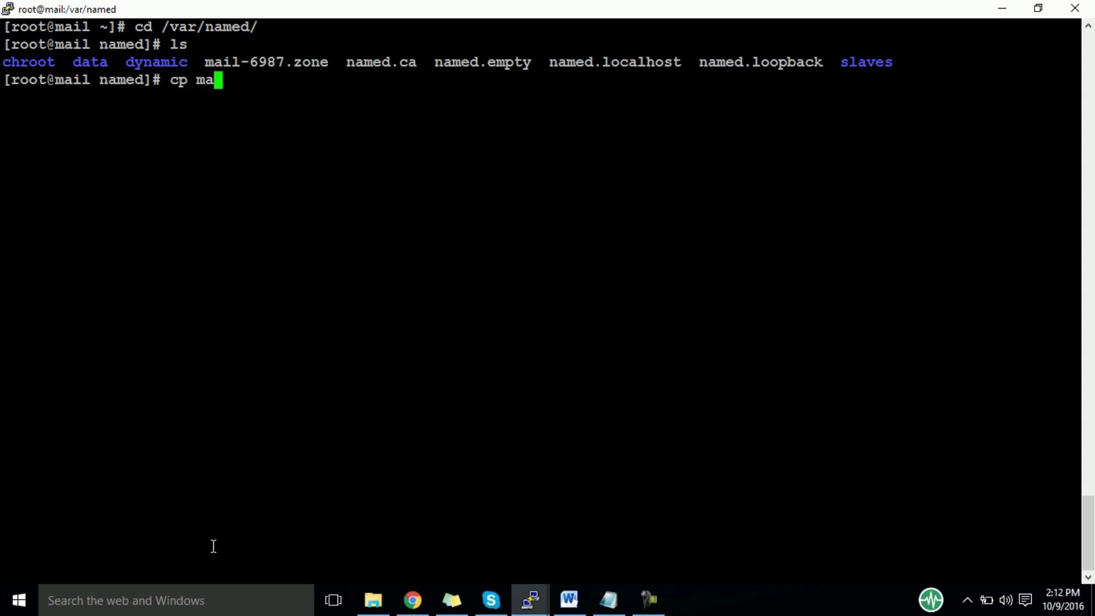
{"action": "key", "text": "Tab"}
{"action": "type", "text": "6987.zone"}
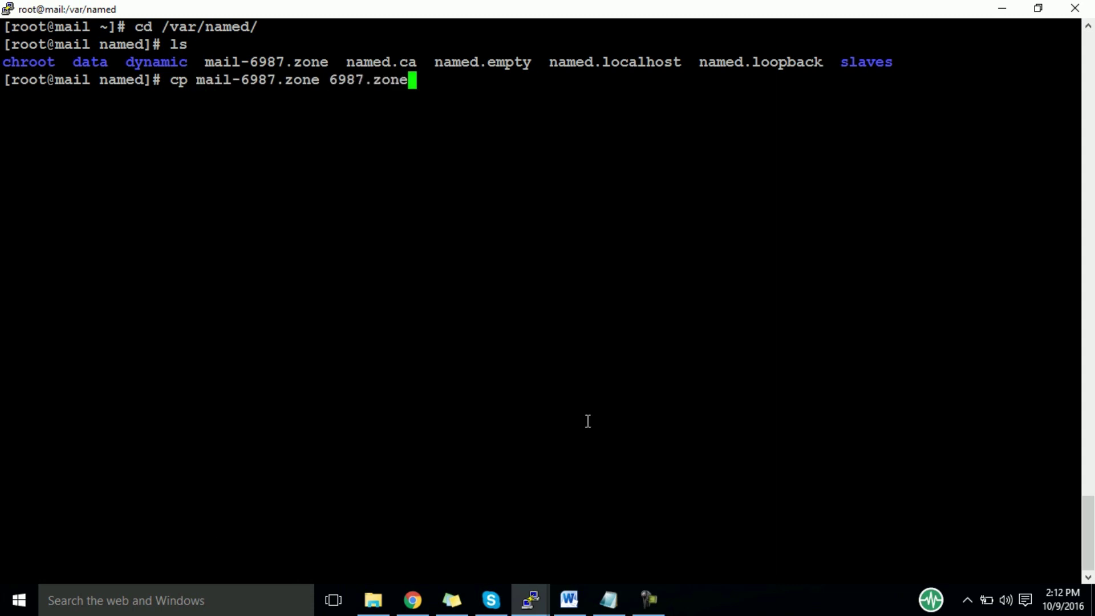
{"action": "key", "text": "Return"}
Open 6987.zone in vim and replace every mail.6987.in. with 6987.in. using :%s///g
{"action": "type", "text": "vim "}
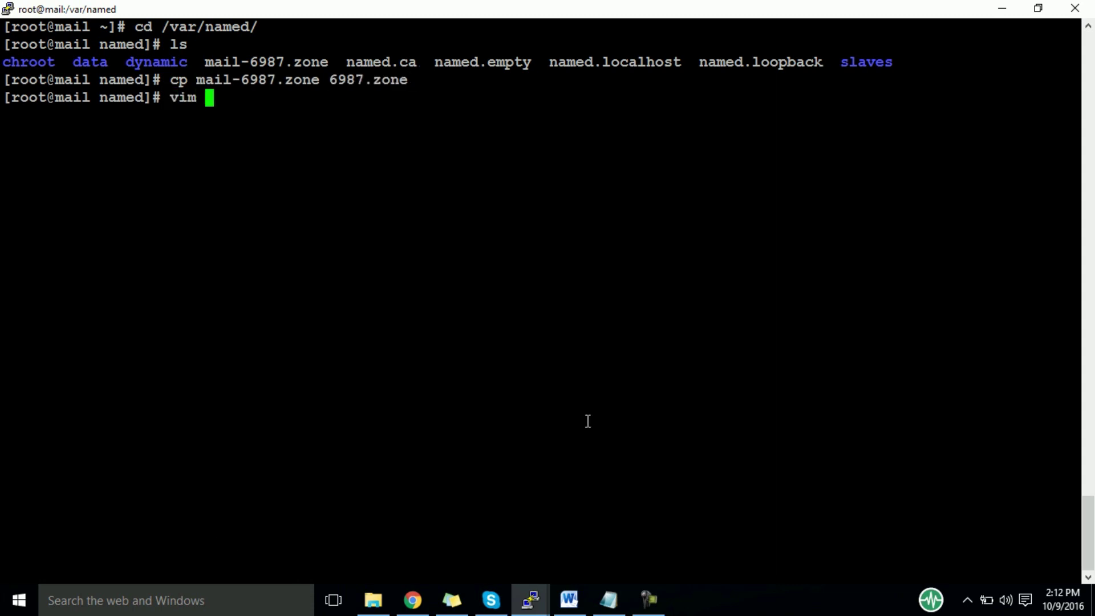
{"action": "type", "text": "6987.zone"}
{"action": "key", "text": "Return"}
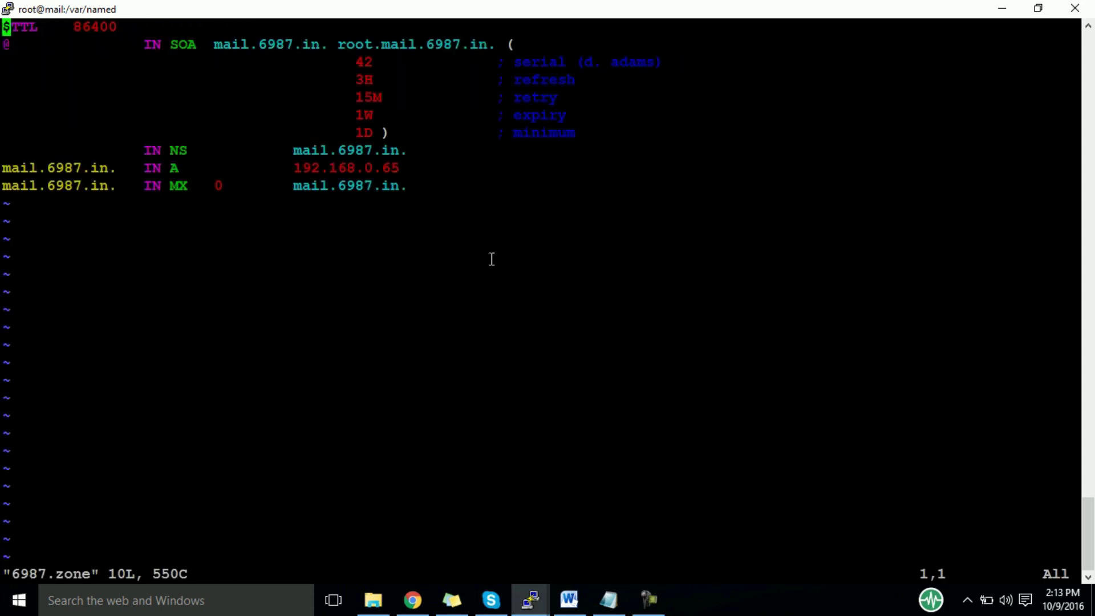
{"action": "double_click", "coordinate": [266, 44]}
{"action": "type", "text": ":"}
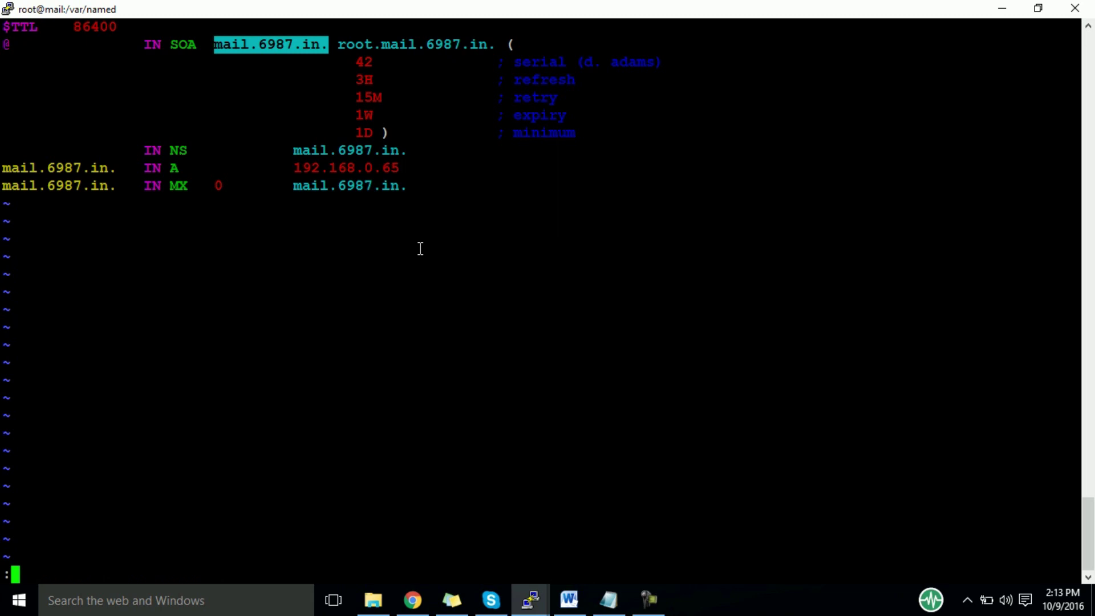
{"action": "type", "text": "%s"}
{"action": "type", "text": "/"}
{"action": "right_click", "coordinate": [421, 248]}
{"action": "type", "text": "/"}
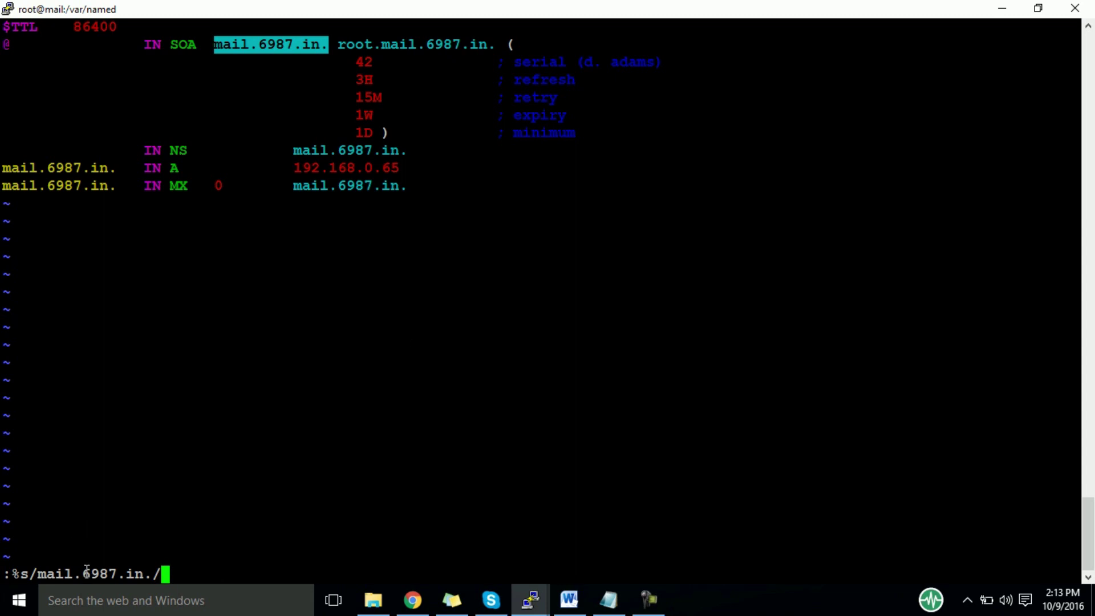
{"action": "mouse_move", "coordinate": [88, 572]}
{"action": "left_mouse_down"}
{"action": "mouse_move", "coordinate": [136, 563]}
{"action": "mouse_move", "coordinate": [151, 573]}
{"action": "left_mouse_up"}
{"action": "right_click", "coordinate": [232, 539]}
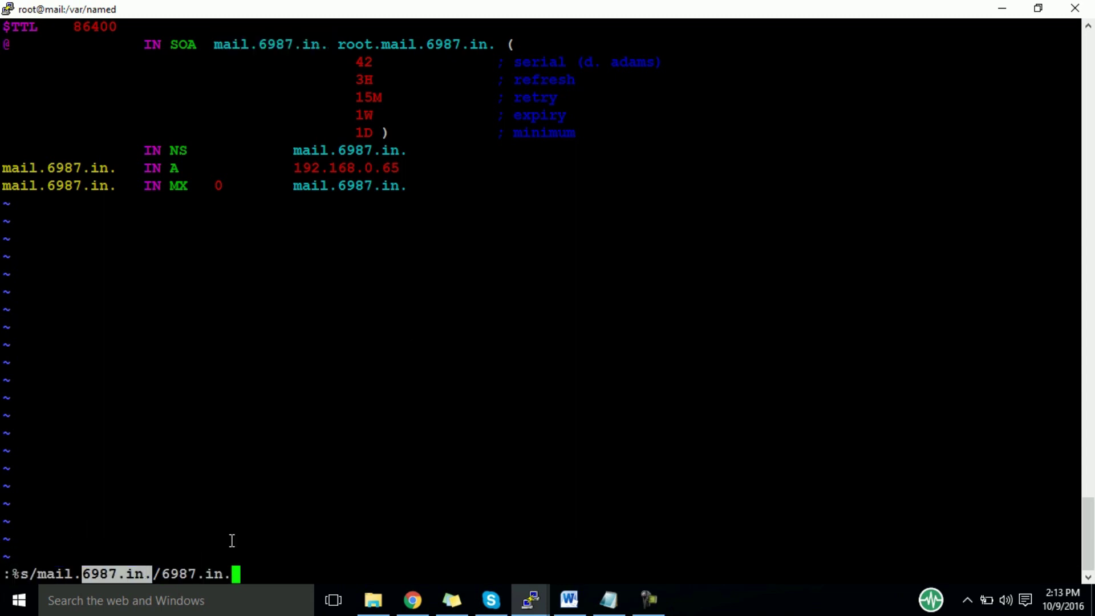
{"action": "type", "text": "/g"}
{"action": "key", "text": "Return"}
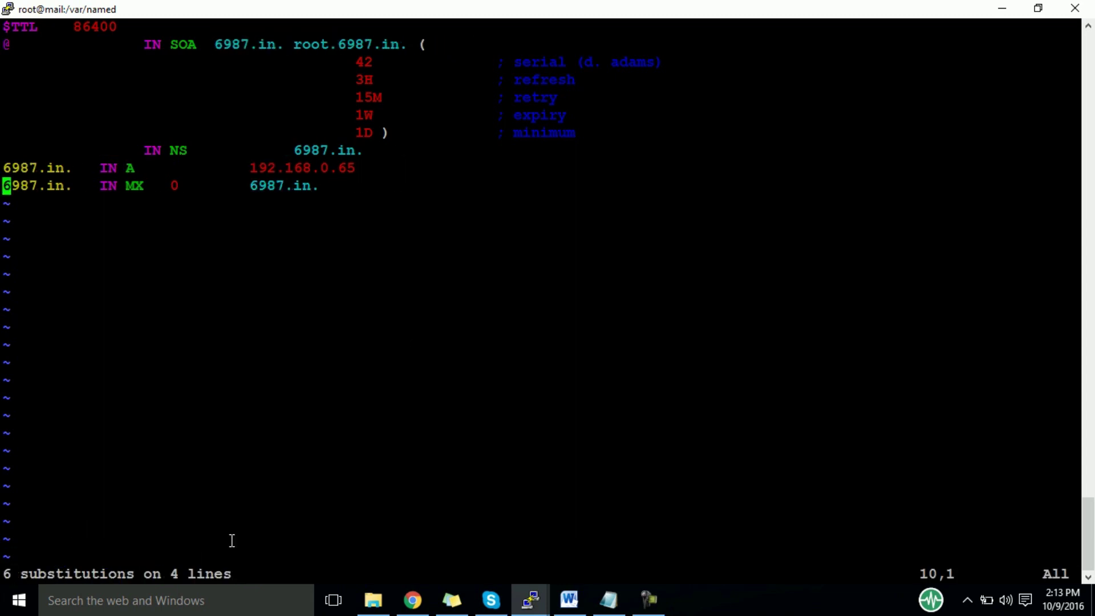
Add a 'mail IN A 192.168.0.65' record below the 6987.in. A record in 6987.zone
{"action": "key", "text": "Up"}
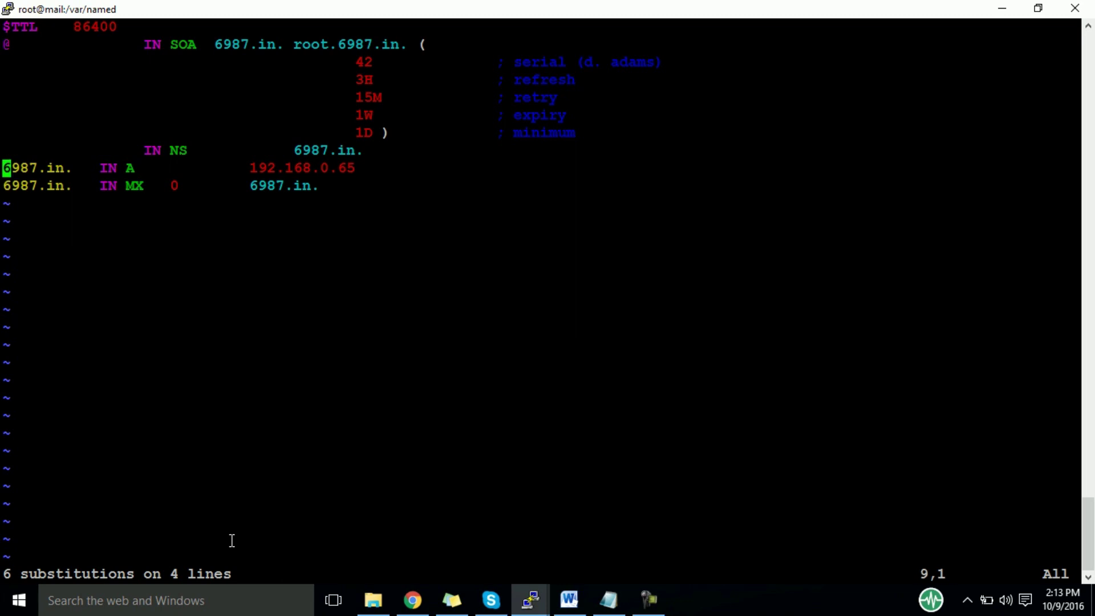
{"action": "key", "text": "Up"}
{"action": "key", "text": "Up"}
{"action": "key", "text": "Up"}
{"action": "key", "text": "Up"}
{"action": "key", "text": "Up"}
{"action": "key", "text": "Down"}
{"action": "key", "text": "Down"}
{"action": "key", "text": "Down"}
{"action": "key", "text": "Down"}
{"action": "key", "text": "Down"}
{"action": "key", "text": "Down"}
{"action": "key", "text": "Down"}
{"action": "key", "text": "Down"}
{"action": "type", "text": "o"}
{"action": "type", "text": "m"}
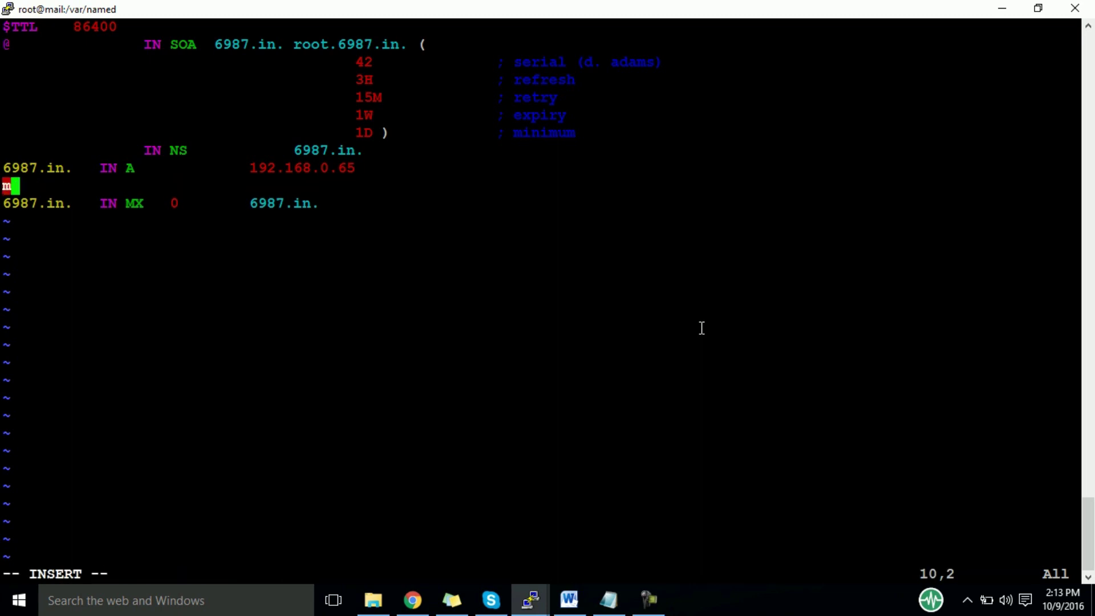
{"action": "type", "text": "ail       "}
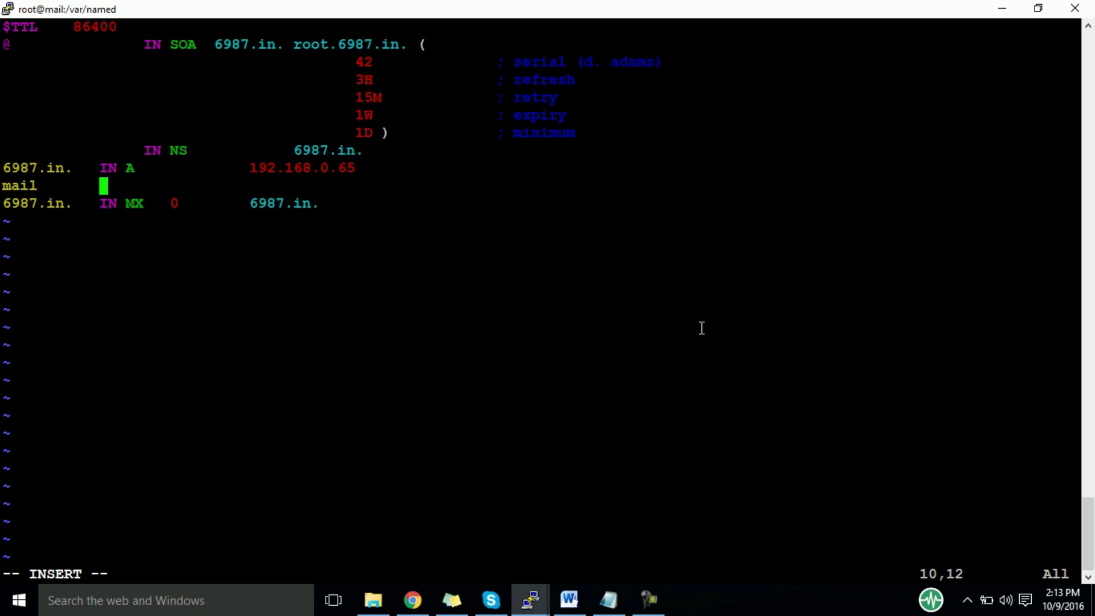
{"action": "type", "text": "IN A"}
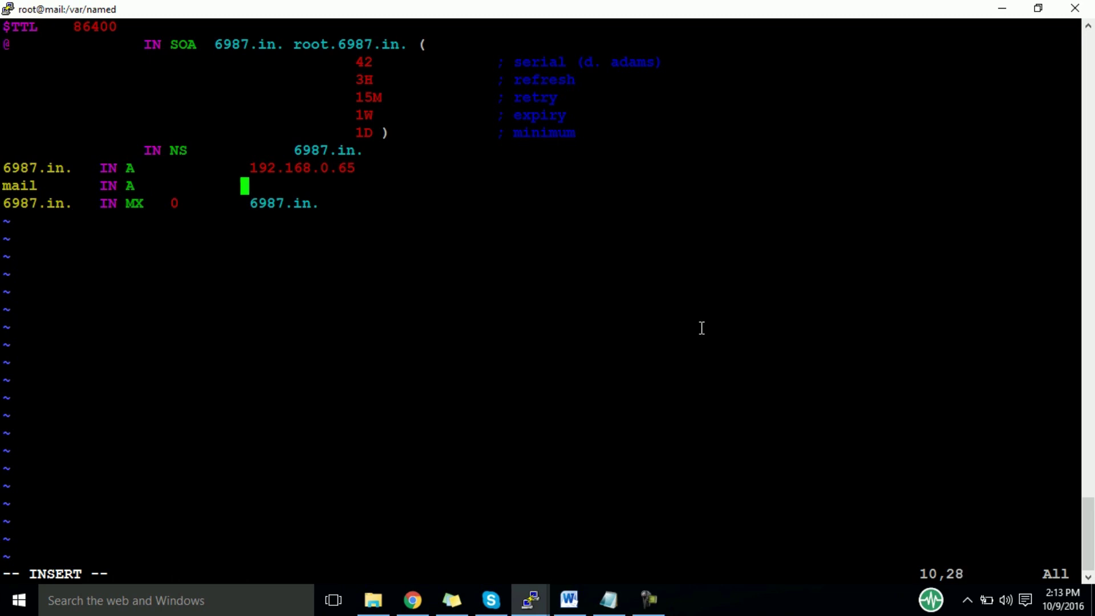
{"action": "double_click", "coordinate": [334, 169]}
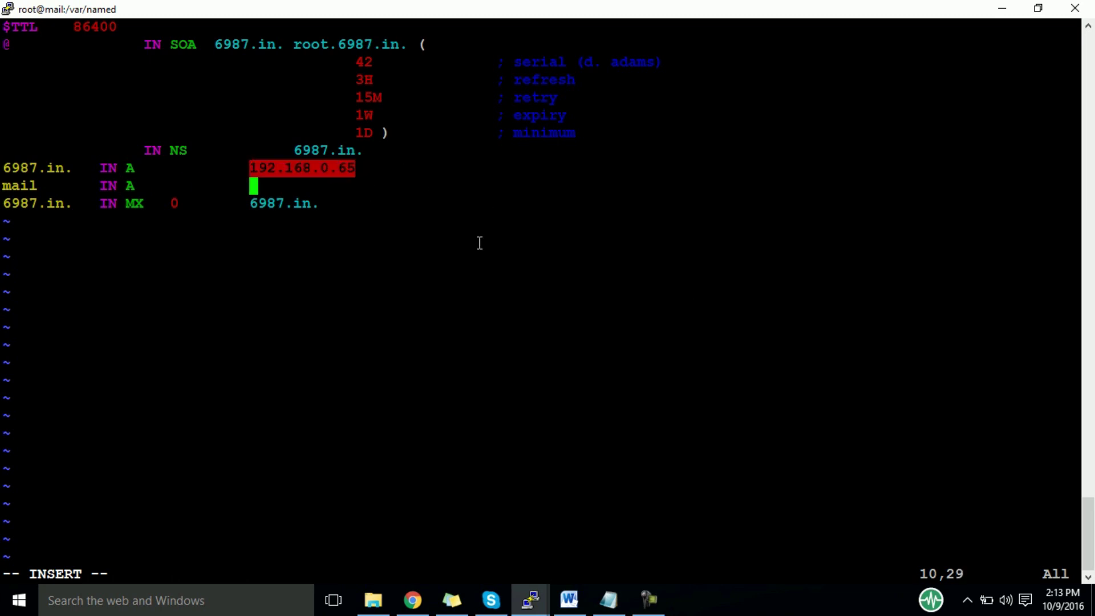
{"action": "right_click", "coordinate": [479, 243]}
Point the MX record's target to mail.6987.in. and leave insert mode
{"action": "key", "text": "Down"}
{"action": "key", "text": "Left"}
{"action": "key", "text": "Left"}
{"action": "key", "text": "Left"}
{"action": "key", "text": "Left"}
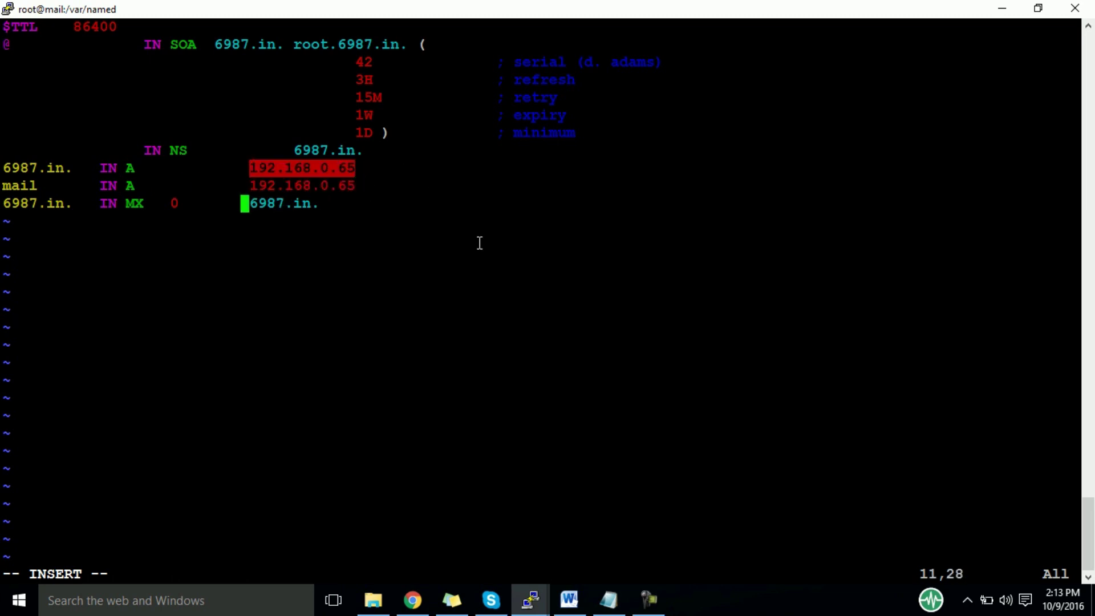
{"action": "key", "text": "Left"}
{"action": "key", "text": "Left"}
{"action": "key", "text": "Left"}
{"action": "key", "text": "Left"}
{"action": "key", "text": "Left"}
{"action": "key", "text": "Left"}
{"action": "type", "text": "mai"}
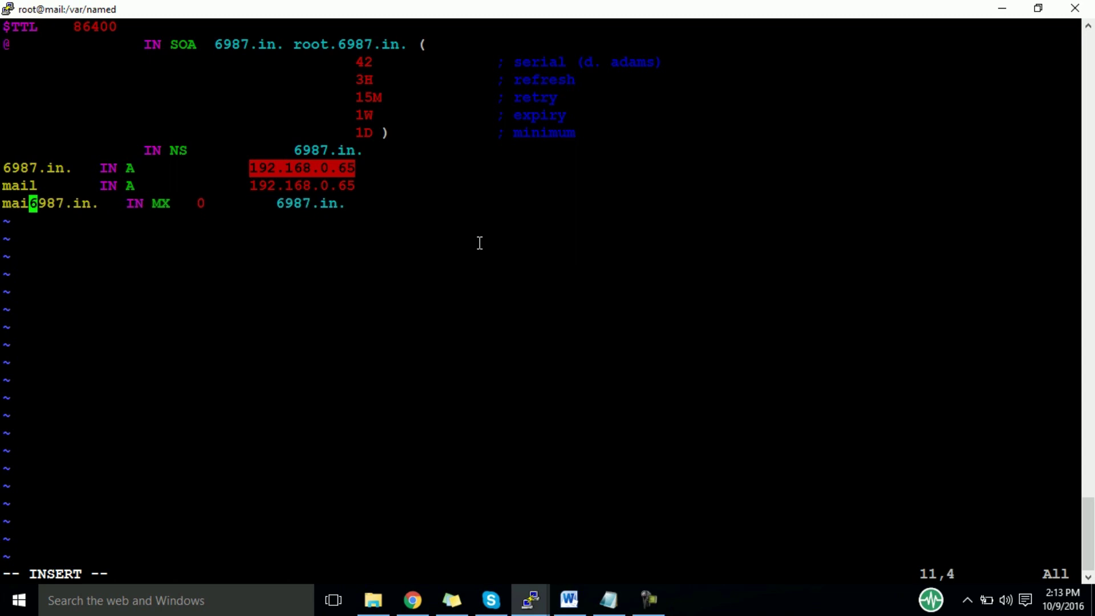
{"action": "type", "text": "l."}
{"action": "key", "text": "Right"}
{"action": "key", "text": "Left"}
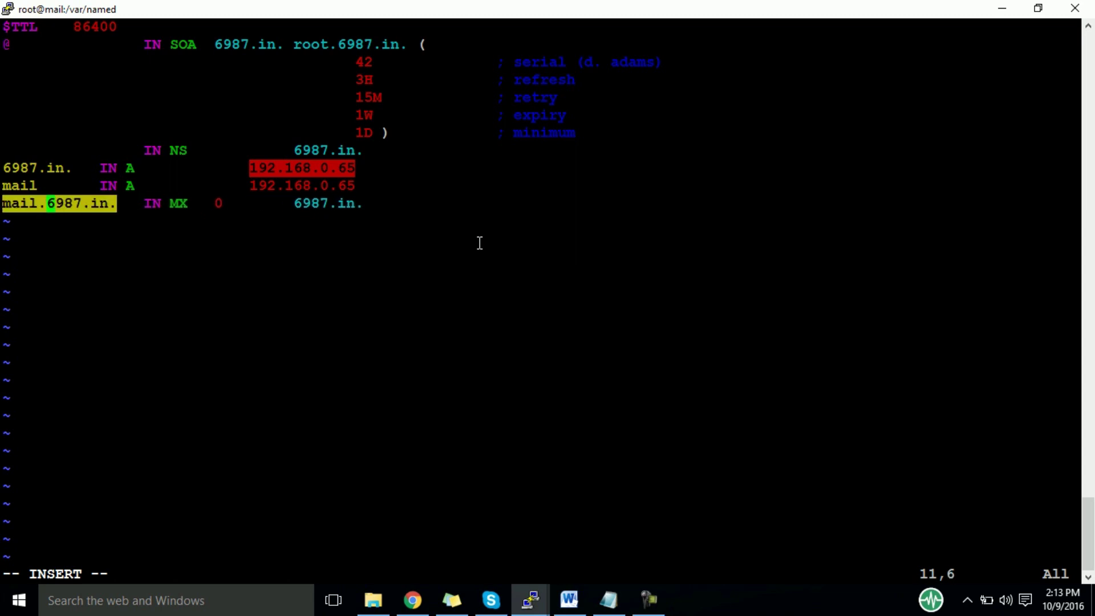
{"action": "key", "text": "BackSpace"}
{"action": "key", "text": "BackSpace"}
{"action": "key", "text": "BackSpace"}
{"action": "key", "text": "BackSpace"}
{"action": "key", "text": "BackSpace"}
{"action": "key", "text": "Right"}
{"action": "key", "text": "Right"}
{"action": "key", "text": "Right"}
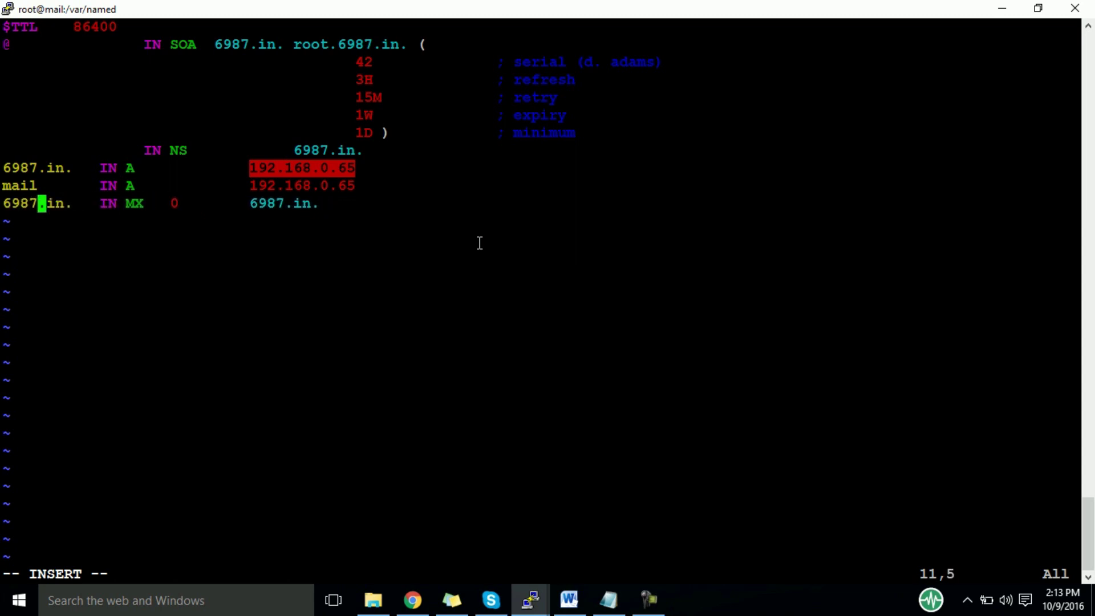
{"action": "key", "text": "Right"}
{"action": "key", "text": "Right"}
{"action": "key", "text": "Right"}
{"action": "key", "text": "Right"}
{"action": "key", "text": "Right"}
{"action": "key", "text": "Right"}
{"action": "key", "text": "Right"}
{"action": "type", "text": "mail."}
{"action": "key", "text": "Escape"}
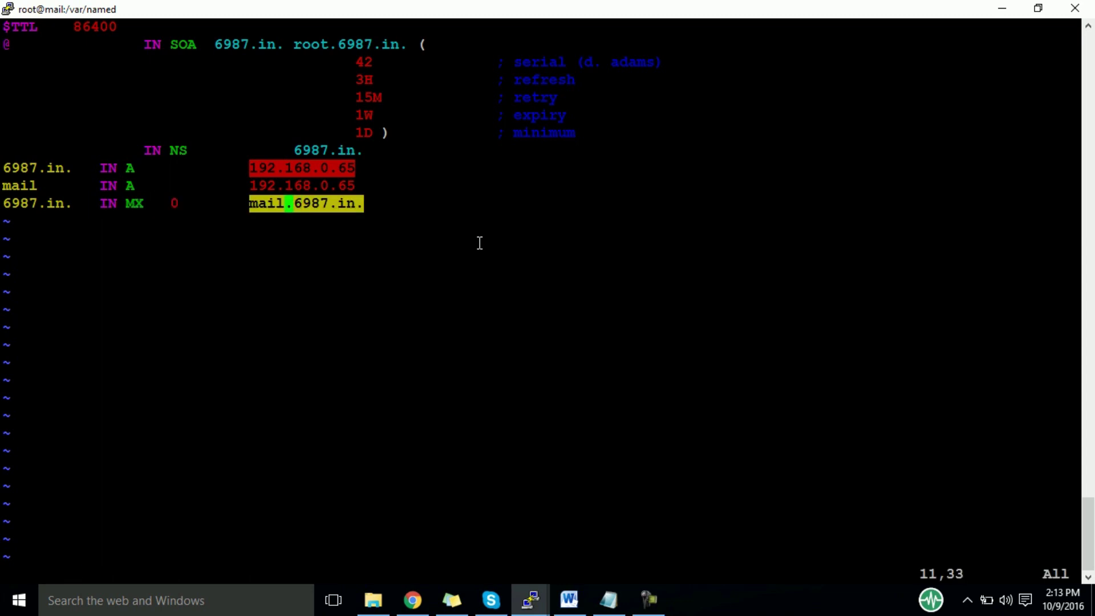
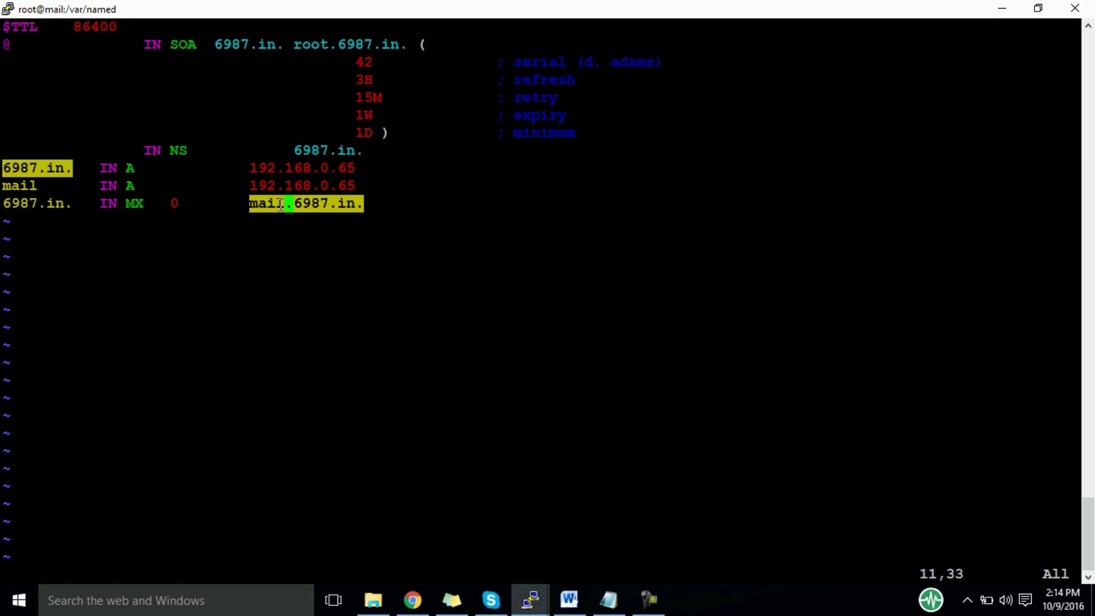
Open the MxToolbox site in a new Chrome tab
{"action": "left_click", "coordinate": [413, 600]}
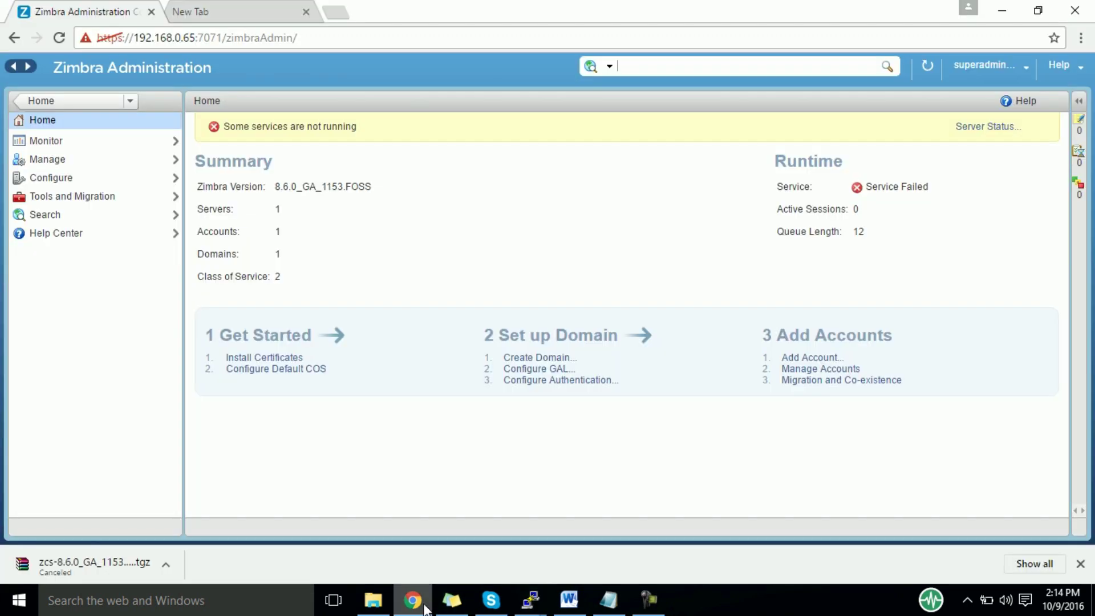
{"action": "left_click", "coordinate": [339, 11]}
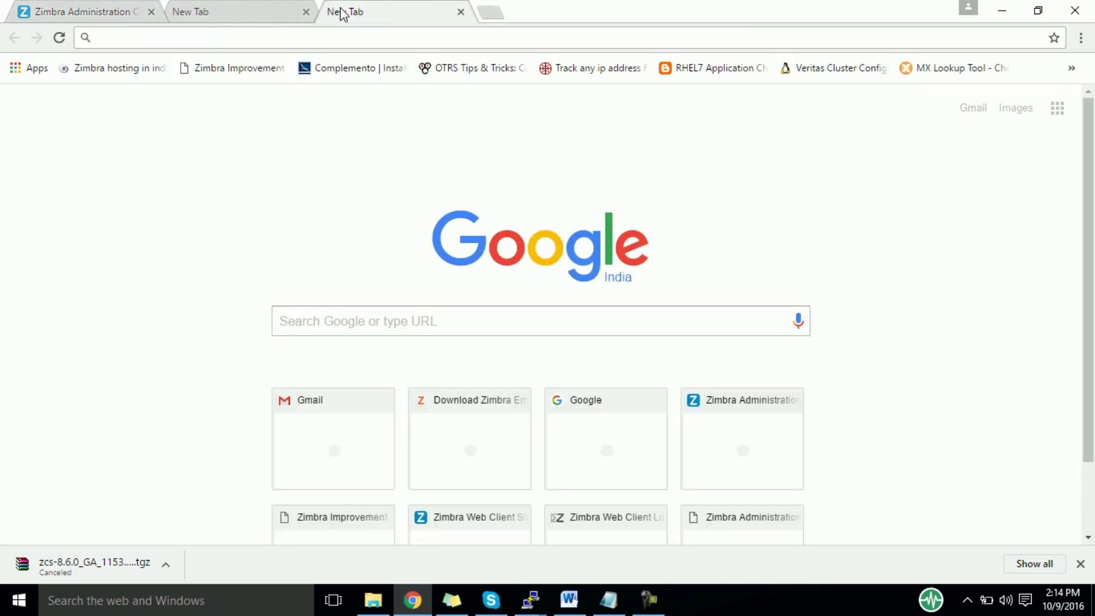
{"action": "type", "text": "mxtoolbox"}
{"action": "key", "text": "Return"}
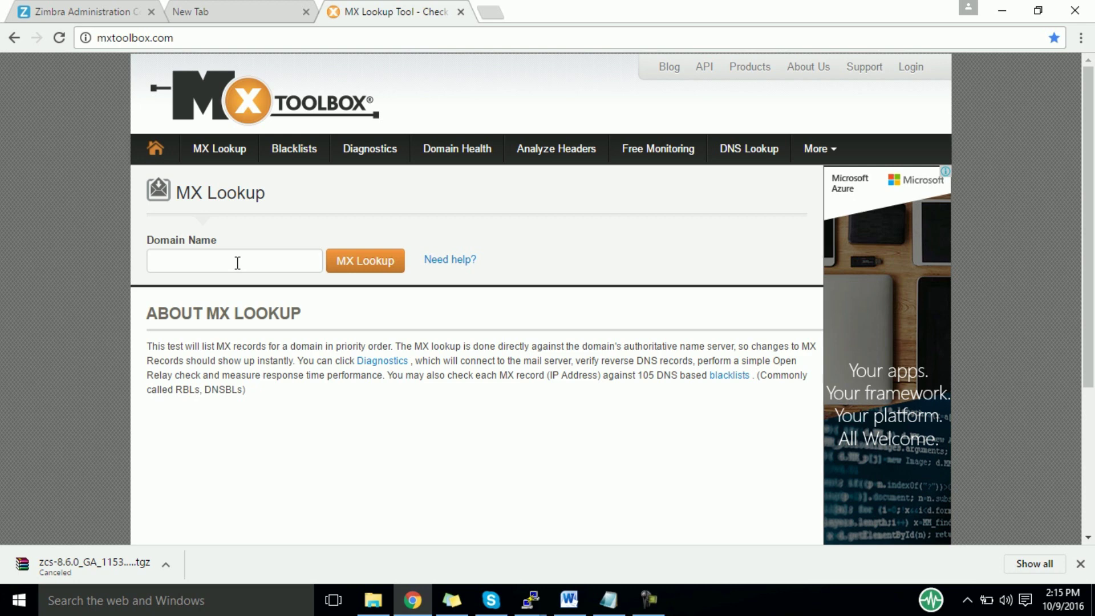
Run an MX lookup for mail.gov.in
{"action": "left_click", "coordinate": [236, 261]}
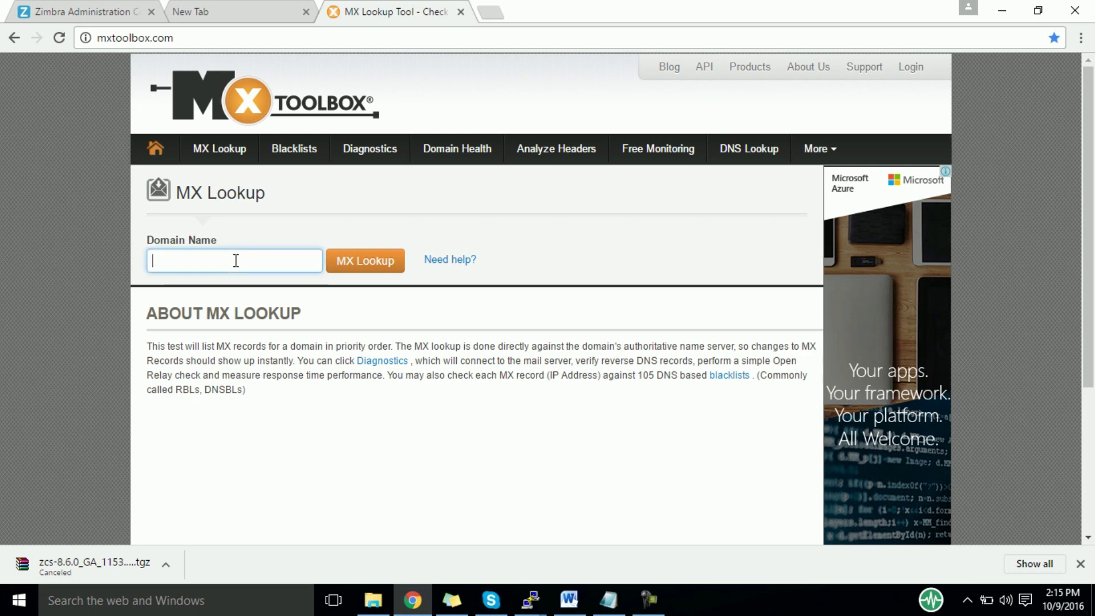
{"action": "type", "text": "mai"}
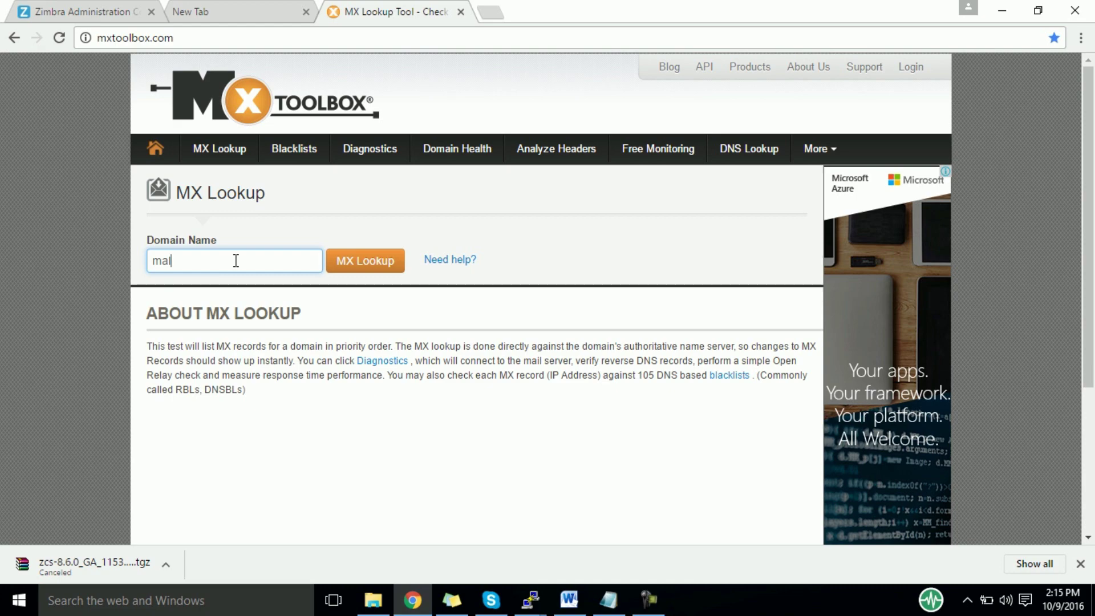
{"action": "type", "text": "l.gov"}
{"action": "type", "text": ".in"}
{"action": "key", "text": "Return"}
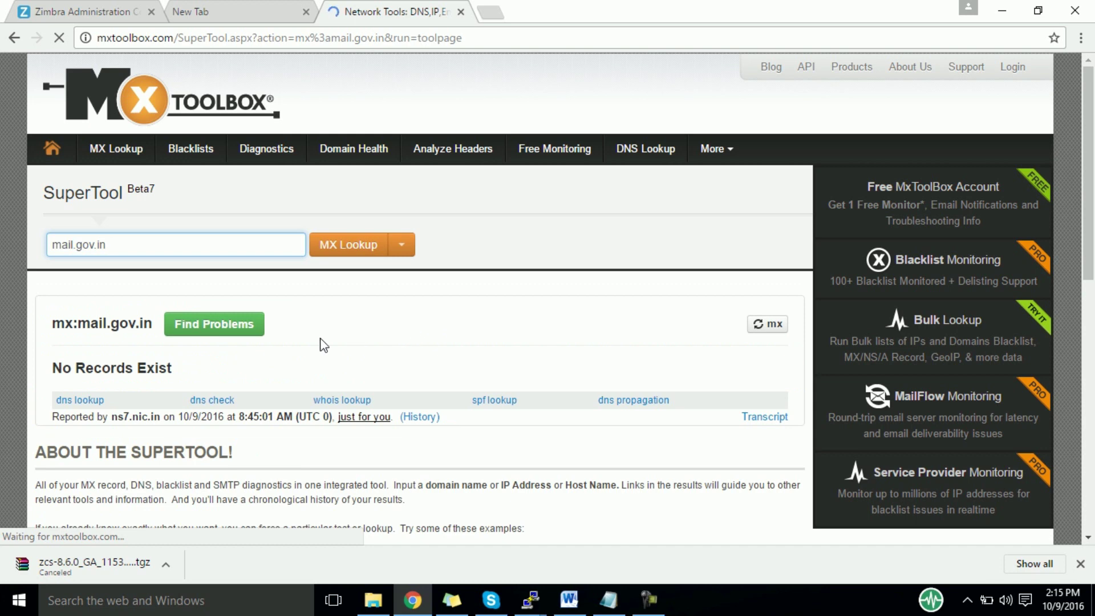
Rerun the MX lookup for gov.in and highlight mailgw.nic.in and 164.100.10.19
{"action": "left_click_drag", "start_coordinate": [77, 244], "coordinate": [43, 246]}
{"action": "key", "text": "BackSpace"}
{"action": "key", "text": "Return"}
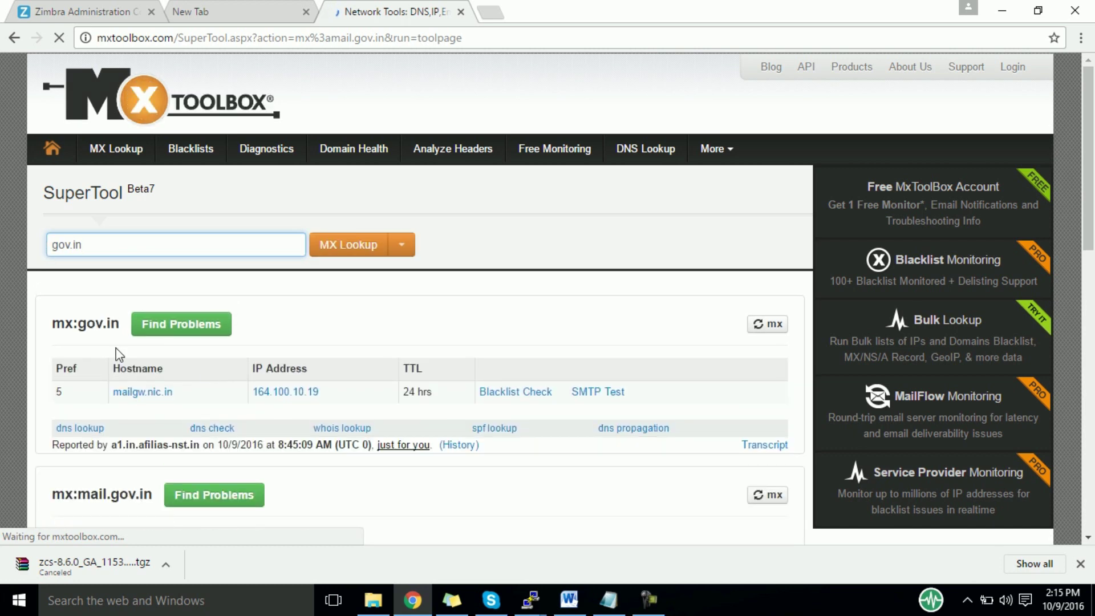
{"action": "left_click", "coordinate": [127, 401]}
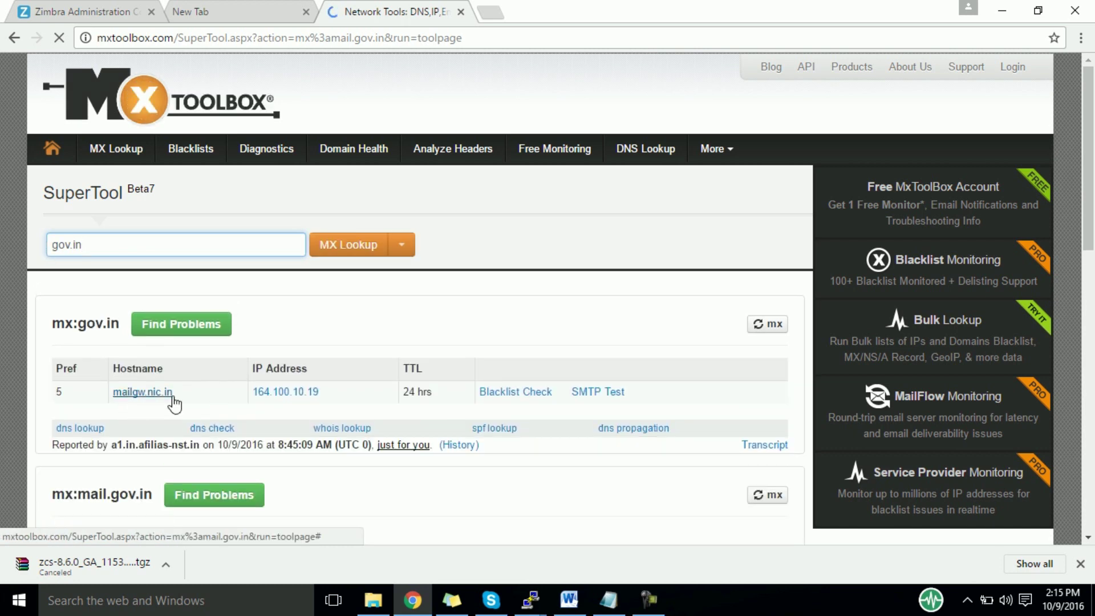
{"action": "left_click_drag", "start_coordinate": [178, 393], "coordinate": [100, 395]}
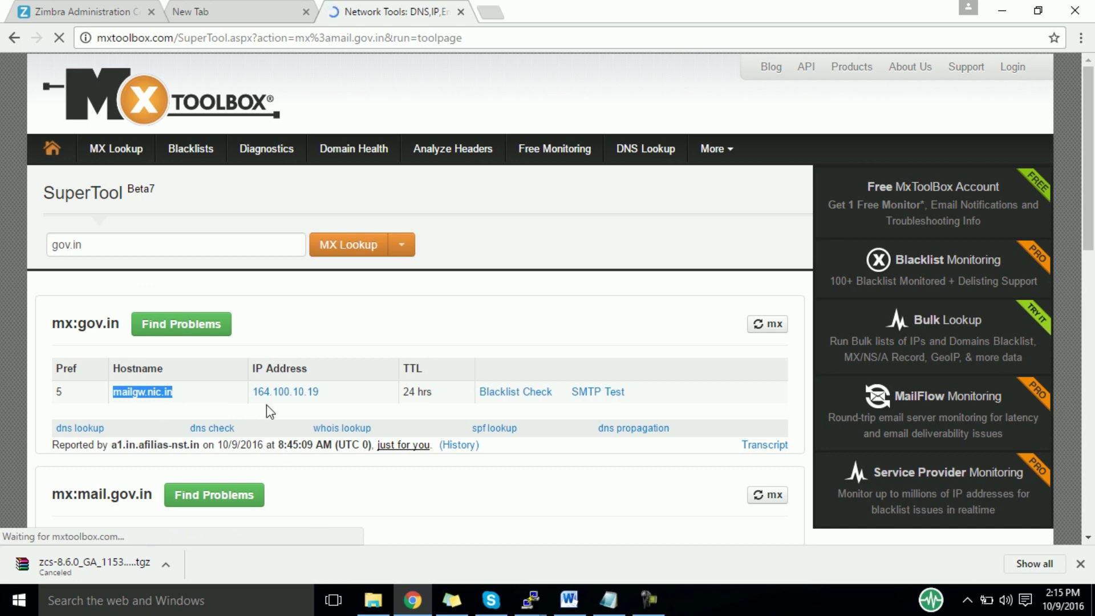
{"action": "left_click_drag", "start_coordinate": [327, 393], "coordinate": [235, 399]}
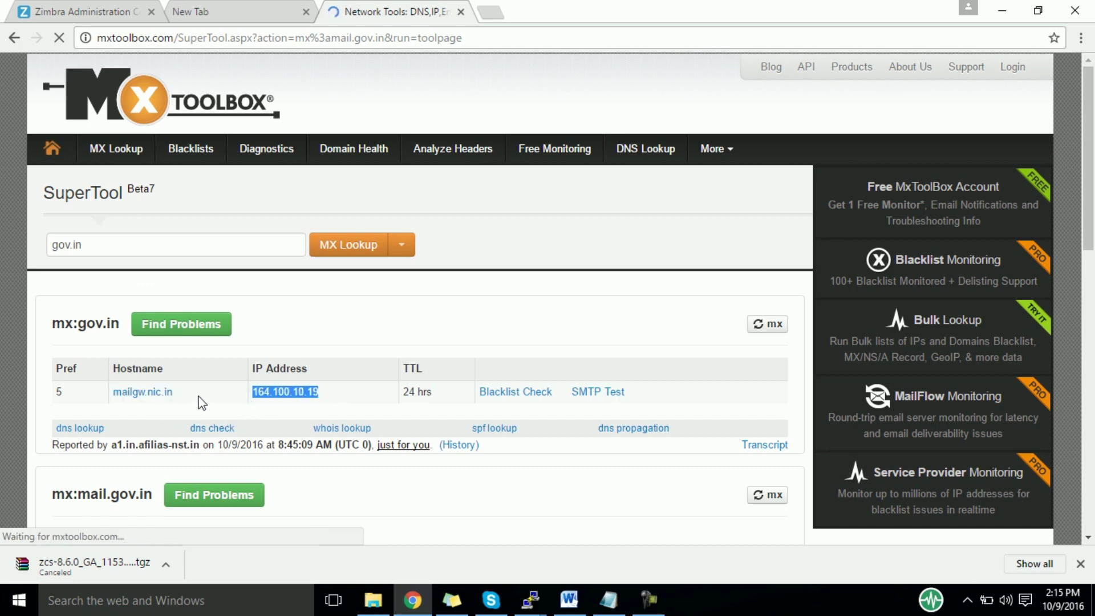
{"action": "left_click_drag", "start_coordinate": [198, 402], "coordinate": [101, 393]}
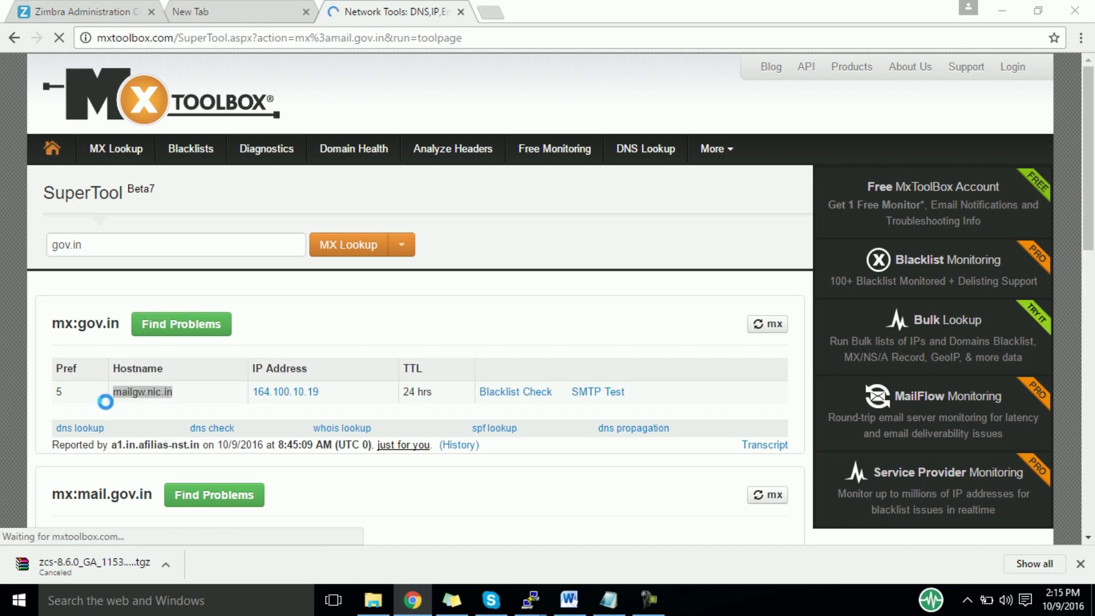
Return to the 6987.in zone file in the PuTTY terminal
{"action": "key", "text": "alt+Tab"}
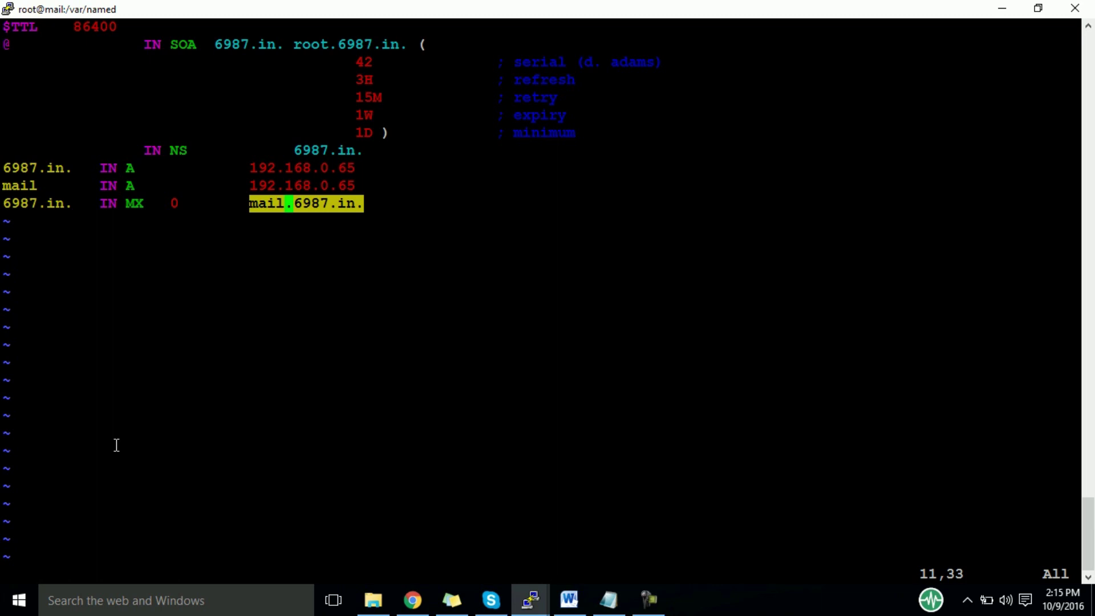
{"action": "key", "text": "alt+Tab"}
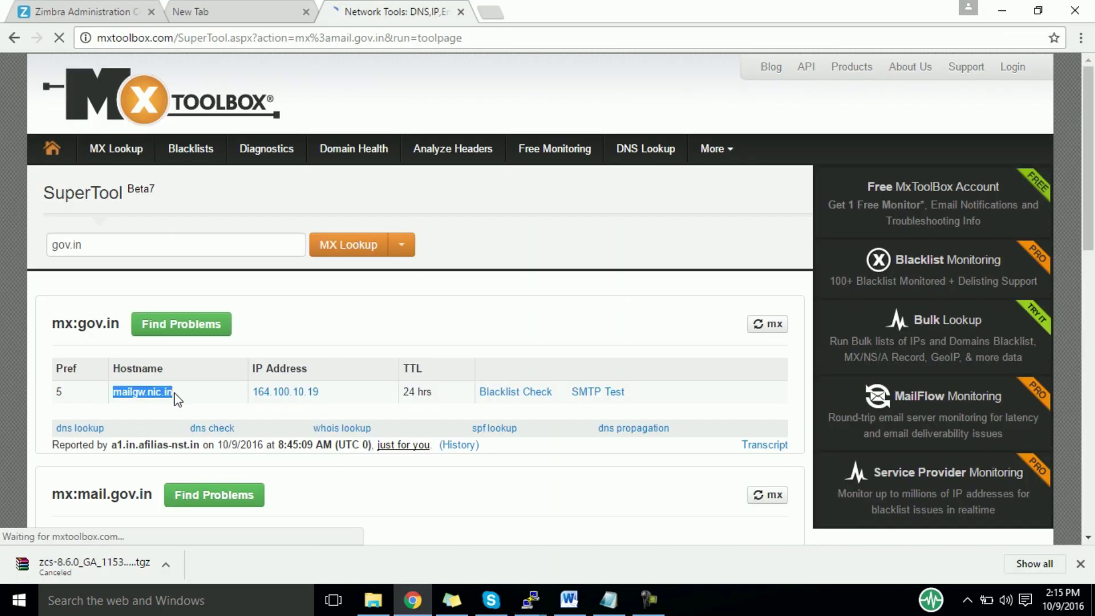
{"action": "left_click", "coordinate": [209, 402]}
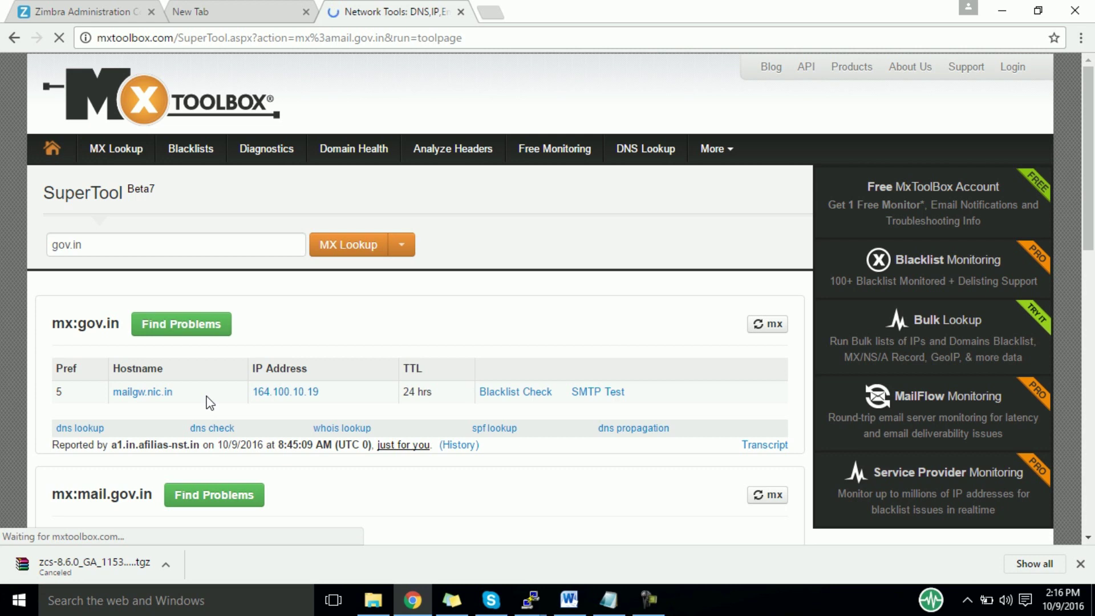
{"action": "key", "text": "alt+Tab"}
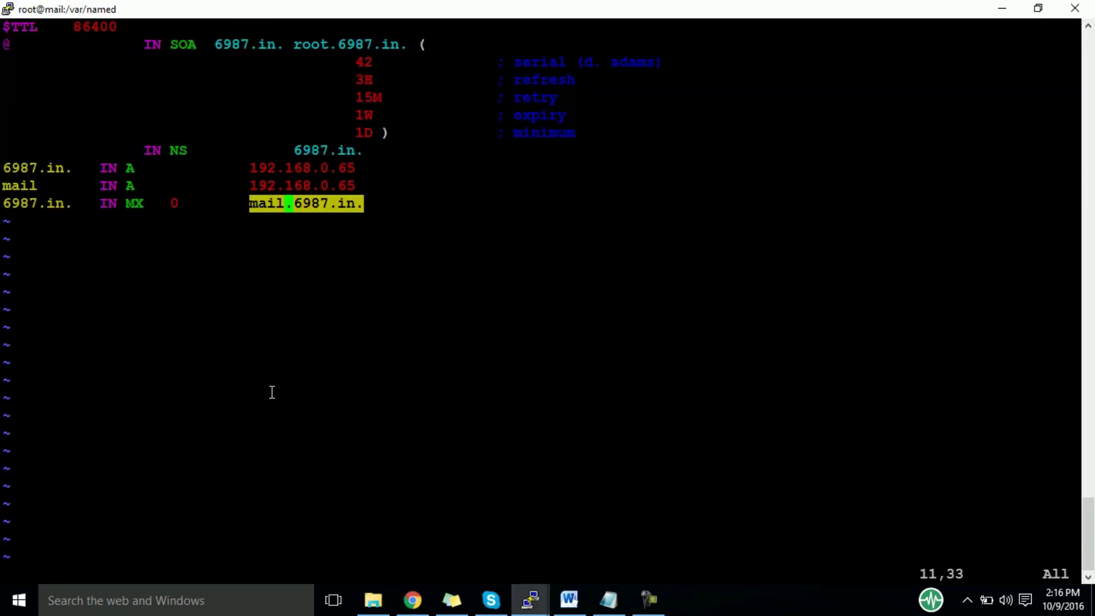
{"action": "key", "text": "Up"}
{"action": "key", "text": "Up"}
Save the zone file with :wq! and restart named with service named restart
{"action": "type", "text": ":wq!"}
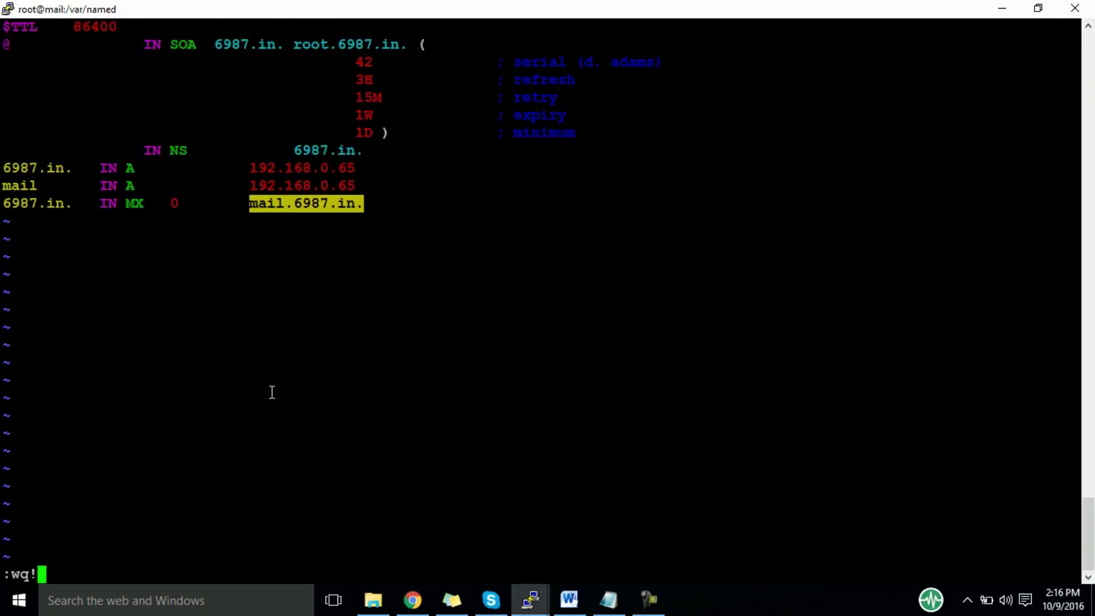
{"action": "key", "text": "Return"}
{"action": "key", "text": "Return"}
{"action": "key", "text": "Return"}
{"action": "type", "text": "serr"}
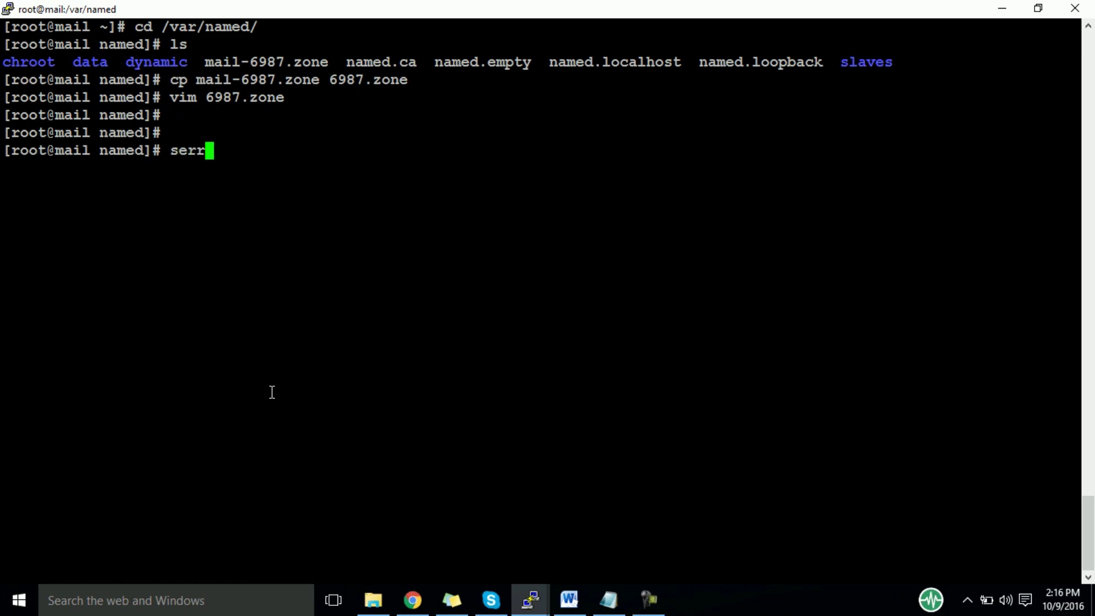
{"action": "type", "text": "vi"}
{"action": "key", "text": "BackSpace"}
{"action": "key", "text": "BackSpace"}
{"action": "type", "text": "ice "}
{"action": "type", "text": "named rest"}
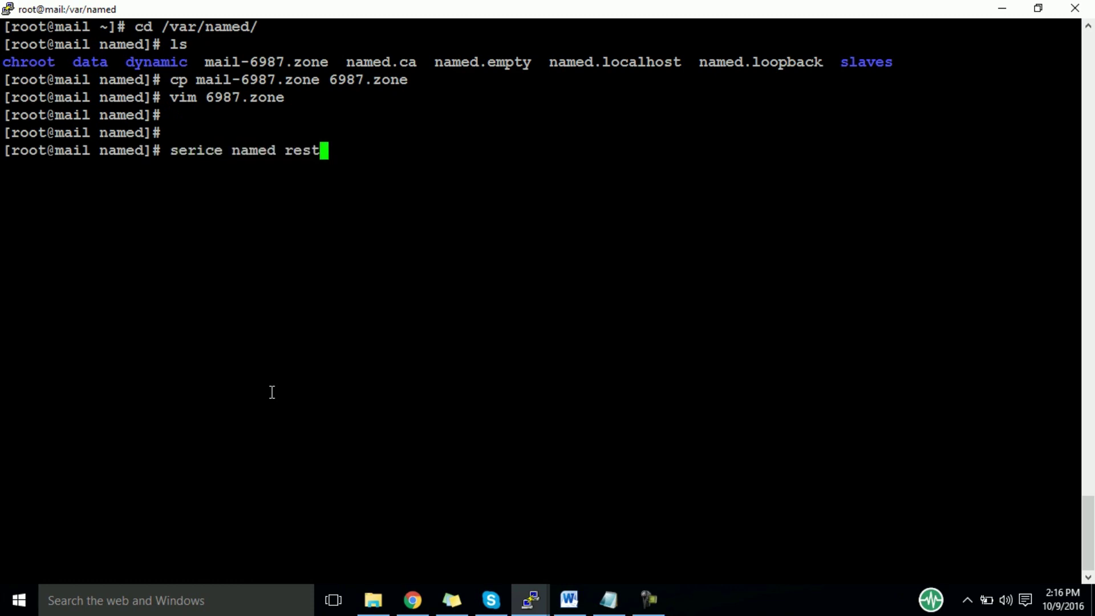
{"action": "type", "text": "art"}
{"action": "key", "text": "Return"}
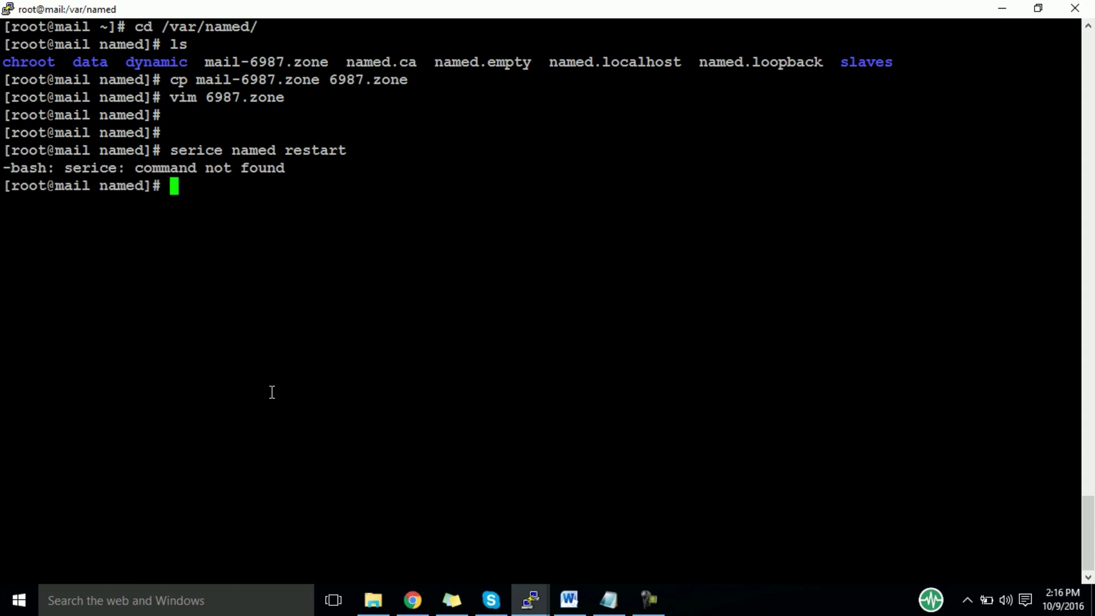
{"action": "key", "text": "Up"}
{"action": "key", "text": "Left"}
{"action": "key", "text": "Left"}
{"action": "key", "text": "Left"}
{"action": "key", "text": "Left"}
{"action": "key", "text": "Left"}
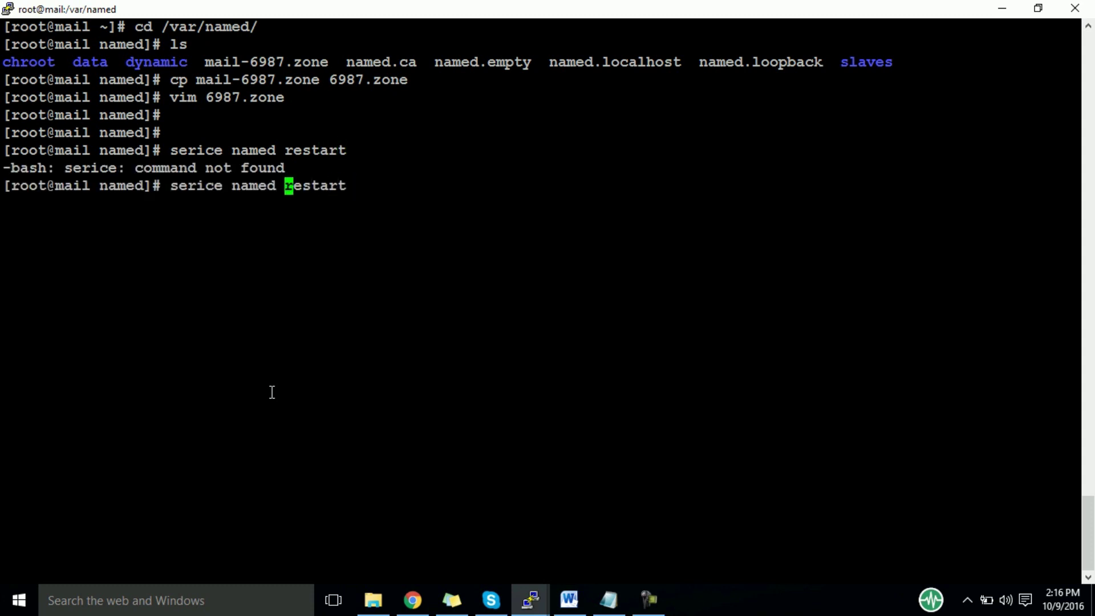
{"action": "key", "text": "Left"}
{"action": "key", "text": "Left"}
{"action": "key", "text": "Left"}
{"action": "key", "text": "Left"}
{"action": "key", "text": "Left"}
{"action": "key", "text": "Left"}
{"action": "key", "text": "Left"}
{"action": "key", "text": "Left"}
{"action": "key", "text": "Left"}
{"action": "key", "text": "Left"}
{"action": "type", "text": "v"}
{"action": "key", "text": "Return"}
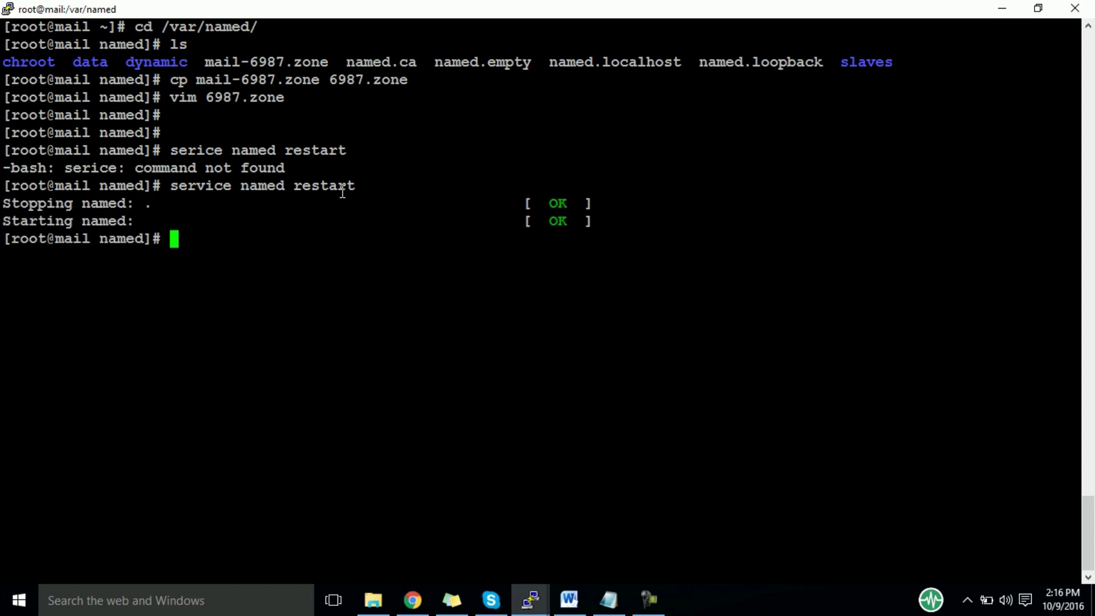
Run nslookup for 6987.in and gmail.com and highlight the DNS server address
{"action": "type", "text": "nslookup 69"}
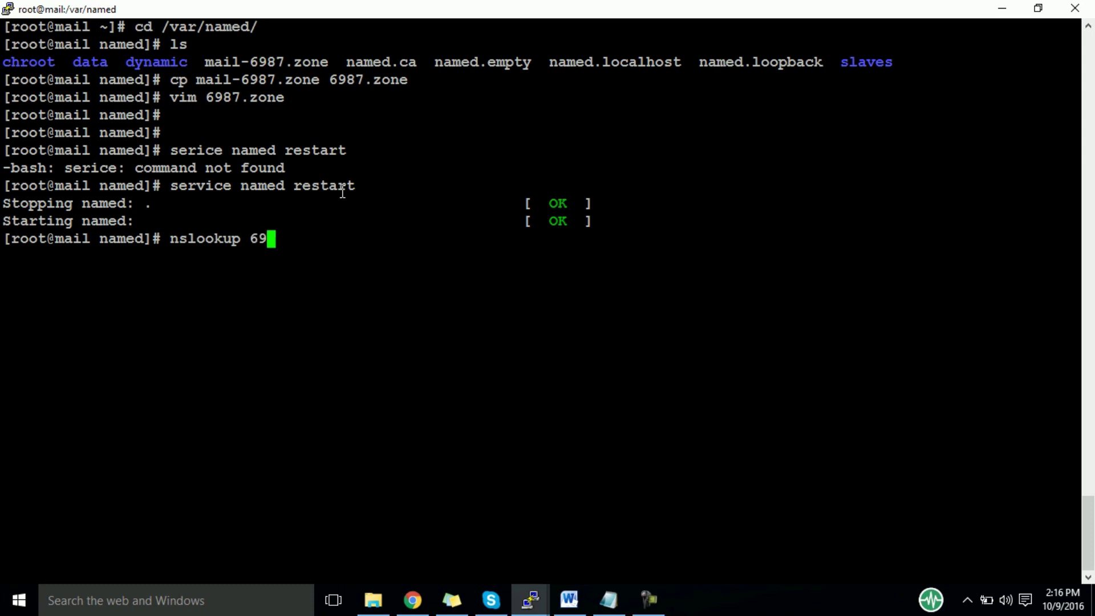
{"action": "type", "text": "87.in"}
{"action": "key", "text": "Return"}
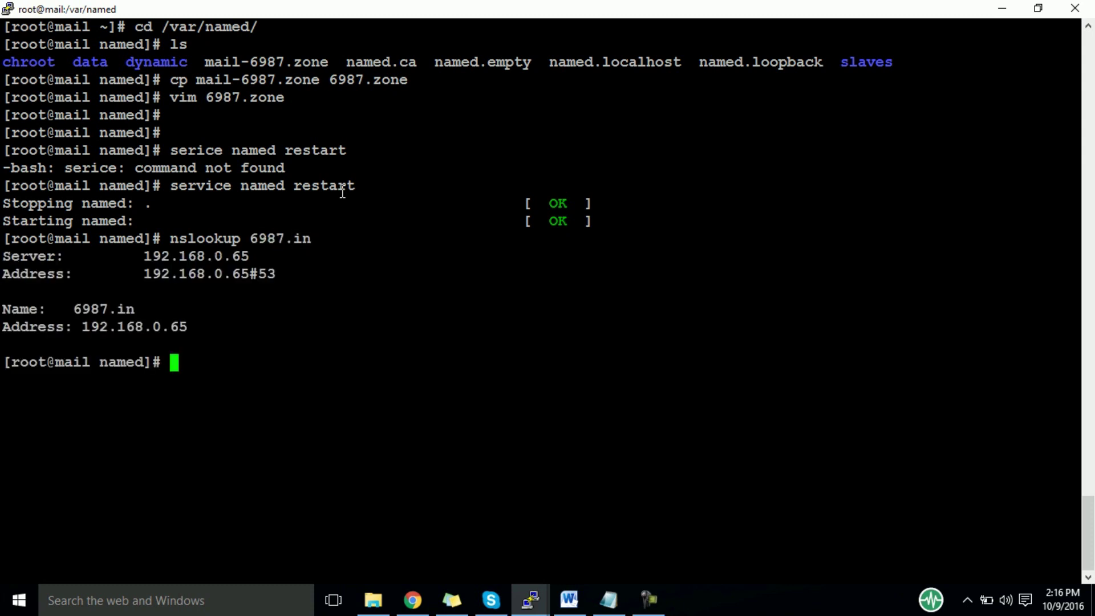
{"action": "double_click", "coordinate": [206, 274]}
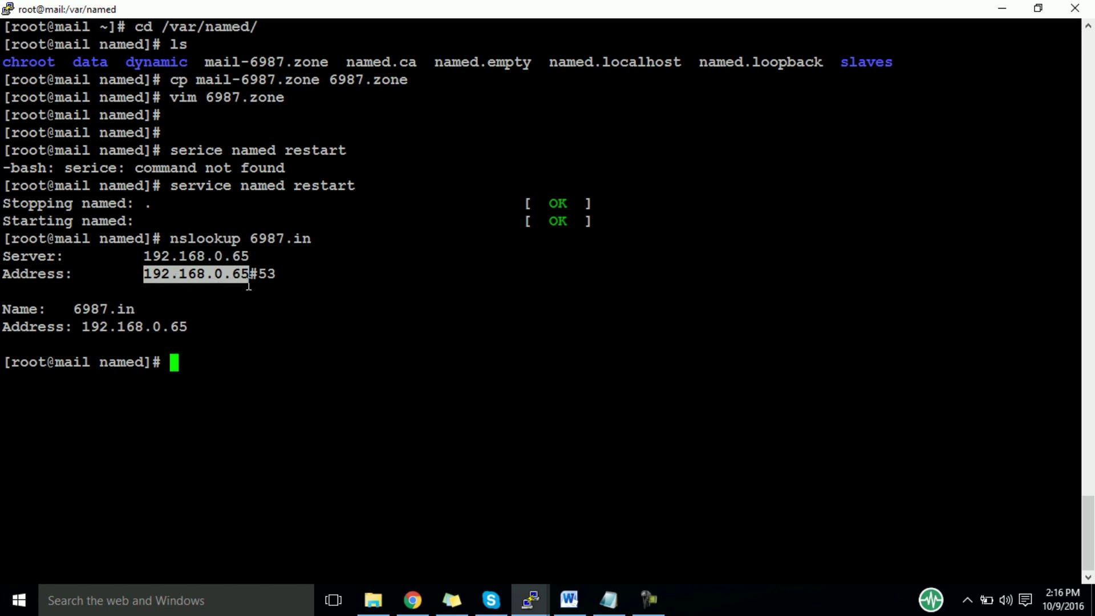
{"action": "type", "text": "nsl"}
{"action": "type", "text": "ookup g"}
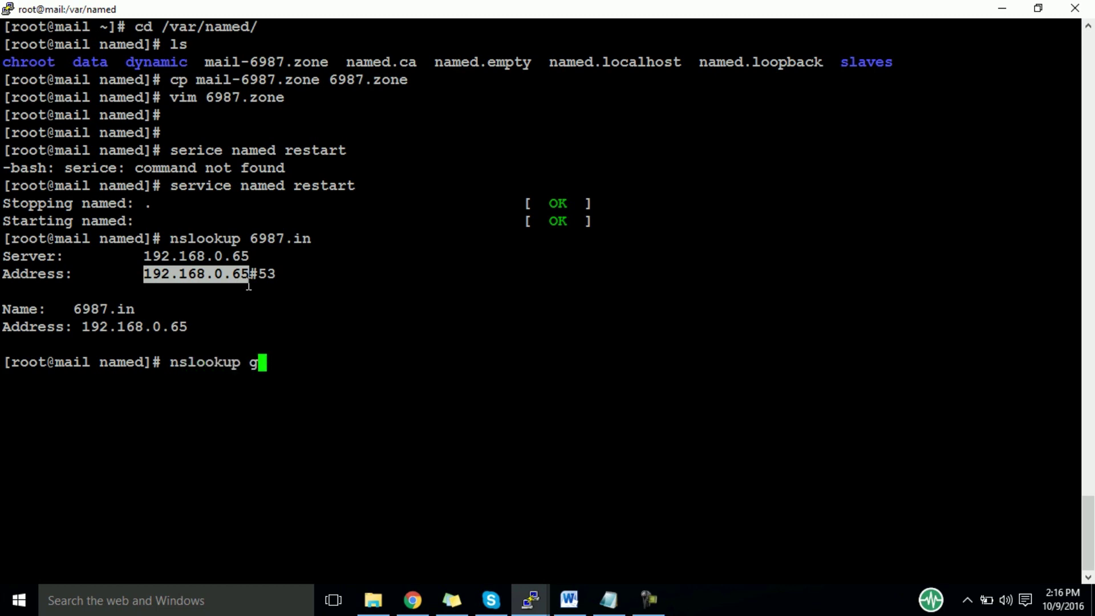
{"action": "type", "text": "mail.com"}
{"action": "key", "text": "Return"}
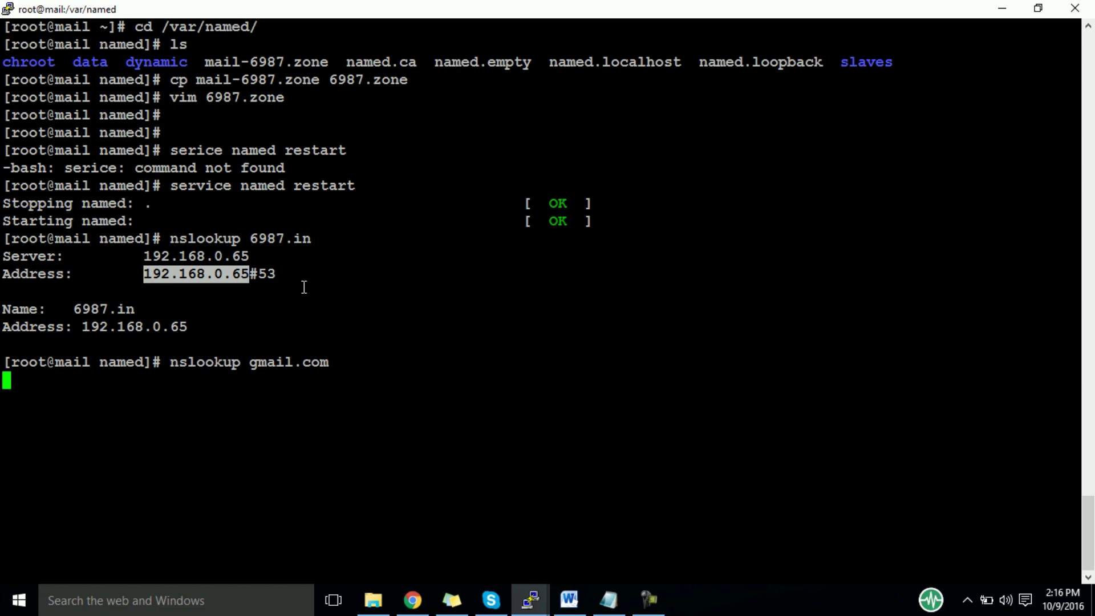
{"action": "double_click", "coordinate": [215, 397]}
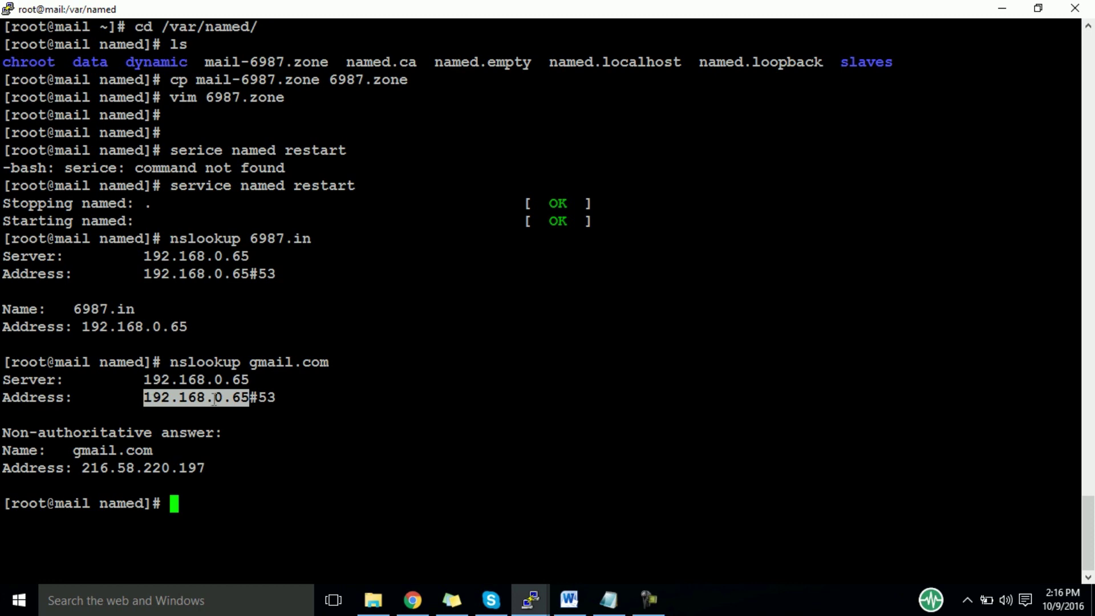
{"action": "double_click", "coordinate": [210, 404]}
{"action": "left_click", "coordinate": [226, 389]}
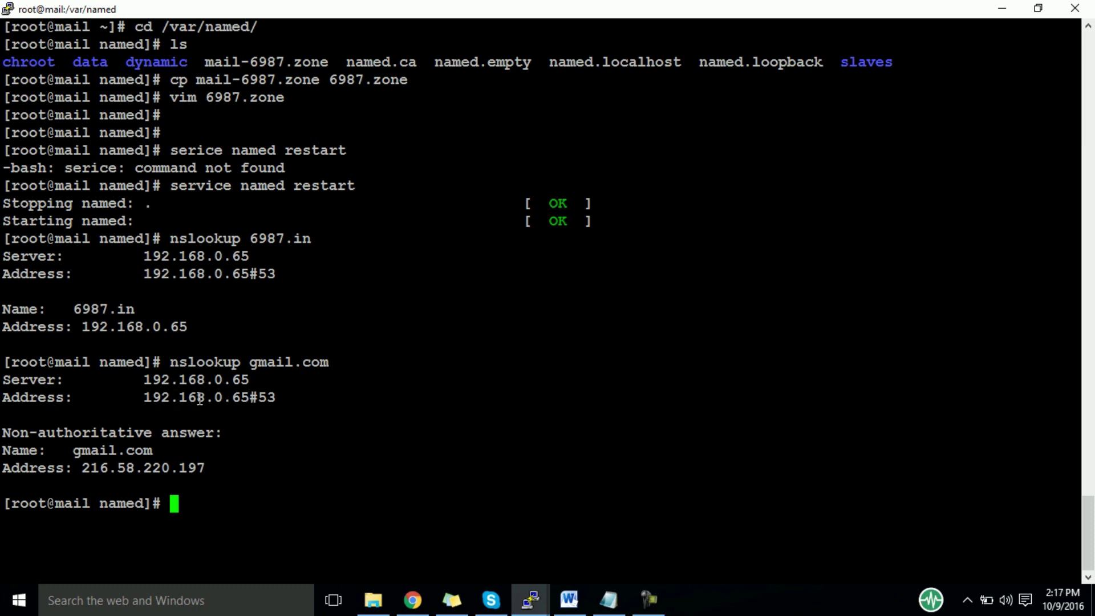
{"action": "double_click", "coordinate": [199, 398]}
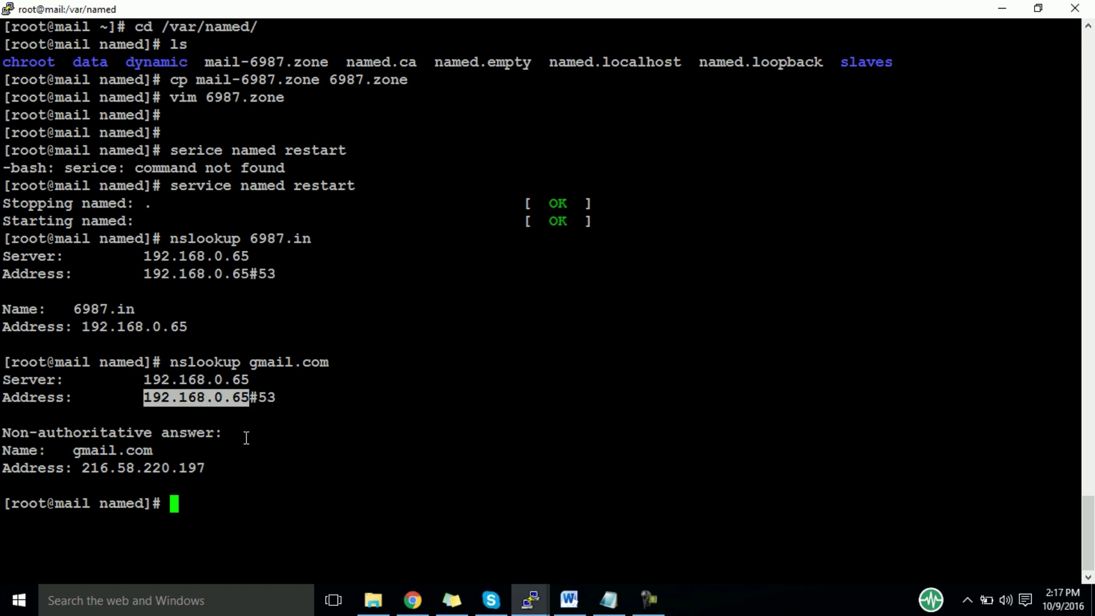
Look up the MX record for 6987.in with host -t mx 6987.in
{"action": "key", "text": "BackSpace"}
{"action": "key", "text": "BackSpace"}
{"action": "key", "text": "BackSpace"}
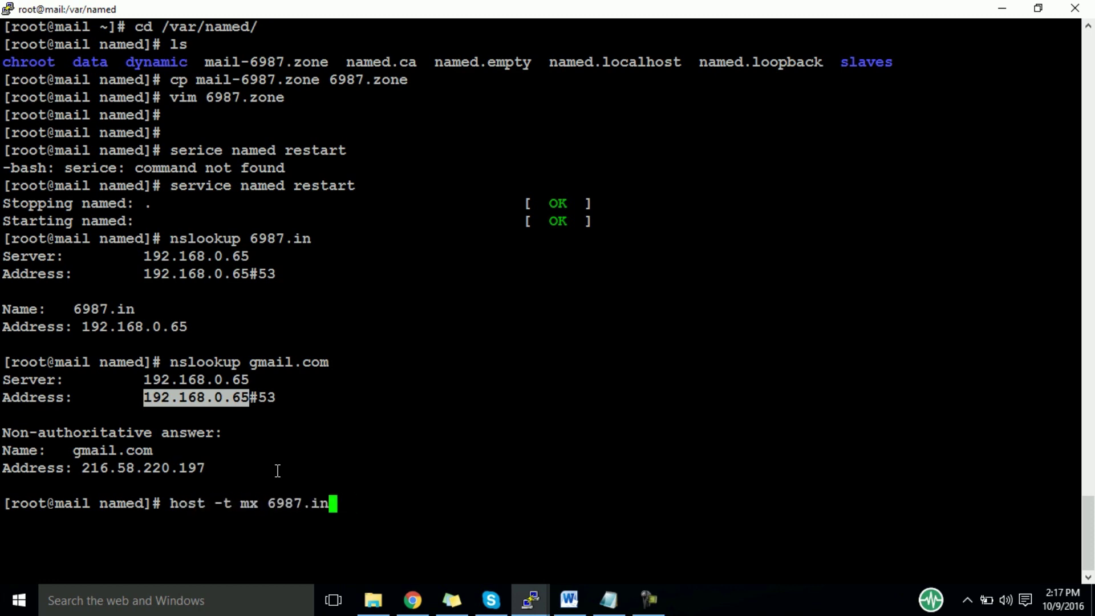
{"action": "key", "text": "Return"}
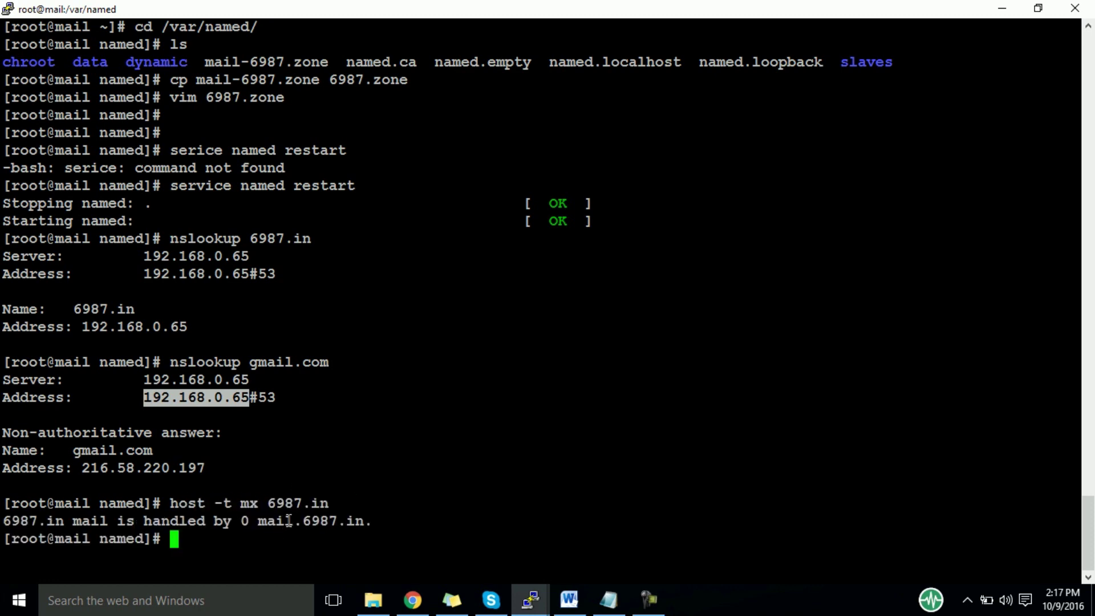
Ping mail.6987.in twice, stopping each run with Ctrl+C
{"action": "double_click", "coordinate": [289, 520]}
{"action": "type", "text": "ping"}
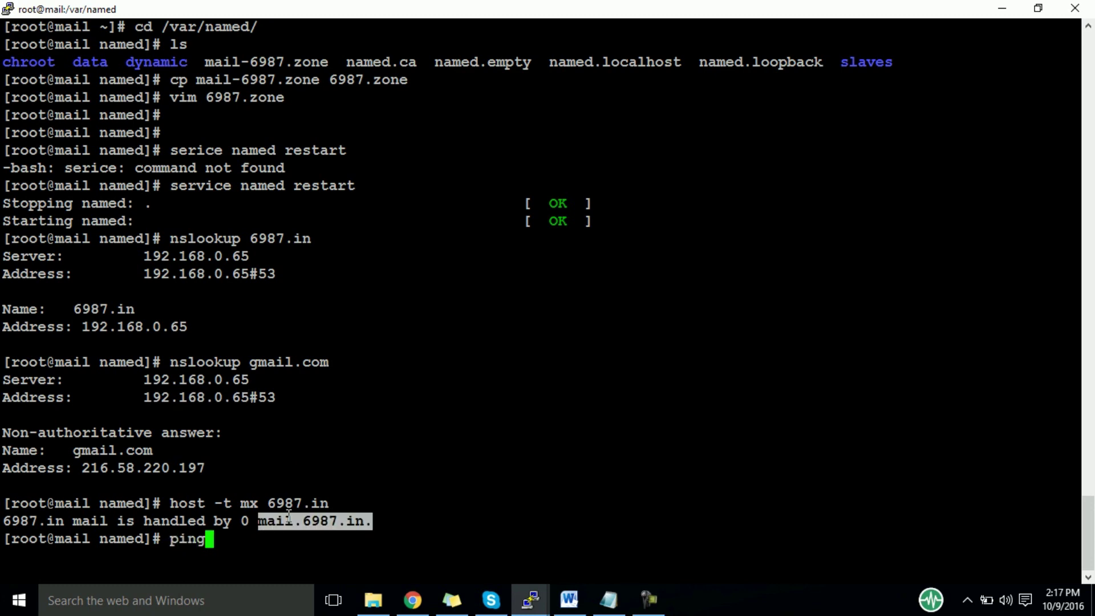
{"action": "right_click", "coordinate": [287, 514]}
{"action": "key", "text": "Return"}
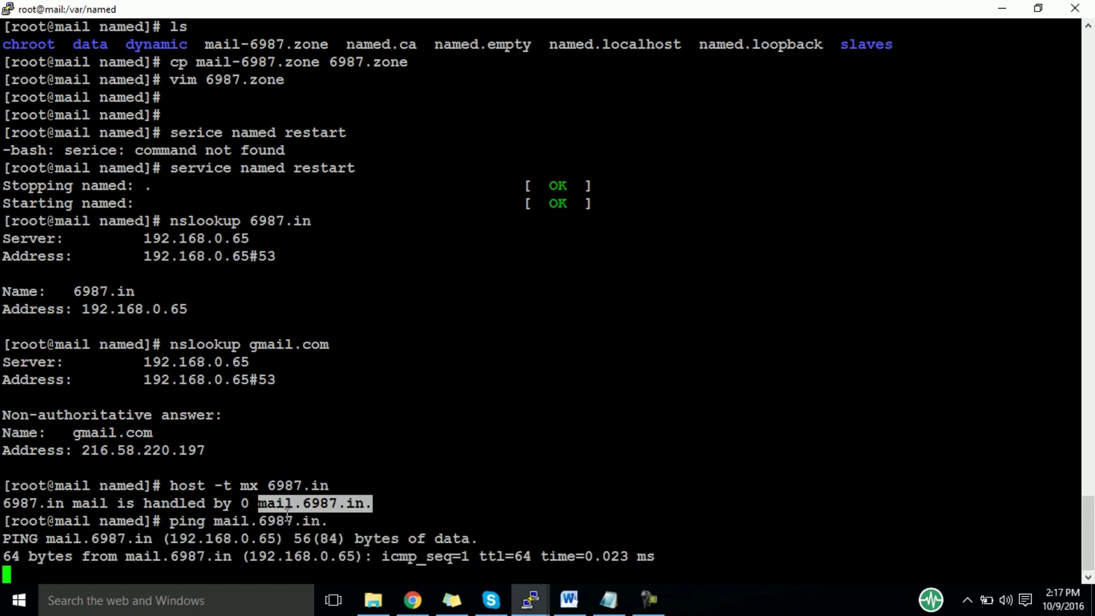
{"action": "key", "text": "ctrl+c"}
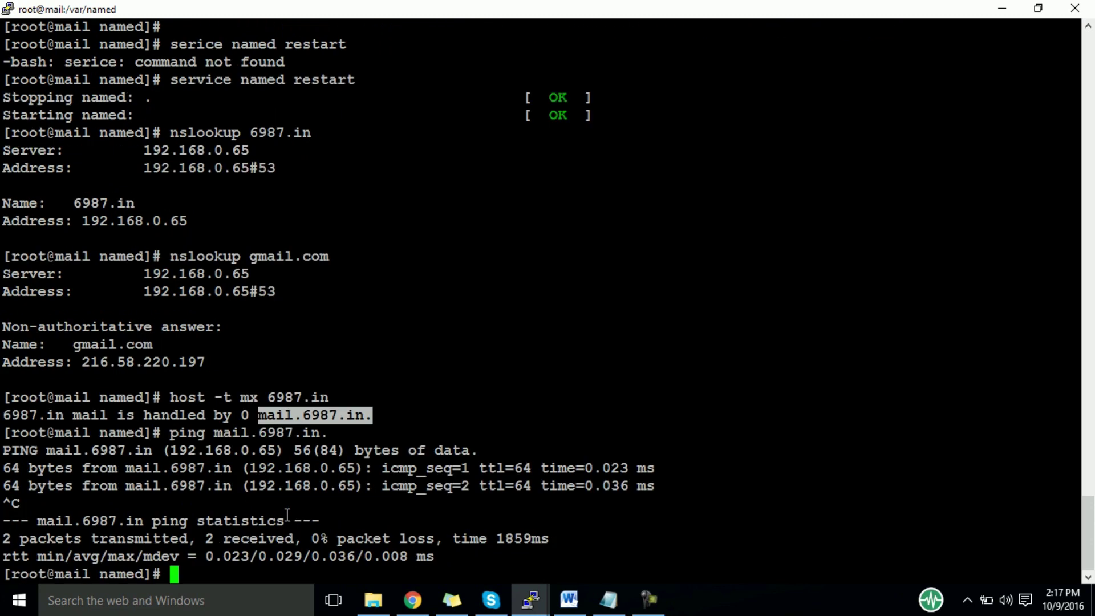
{"action": "key", "text": "Up"}
{"action": "key", "text": "Return"}
{"action": "key", "text": "ctrl+c"}
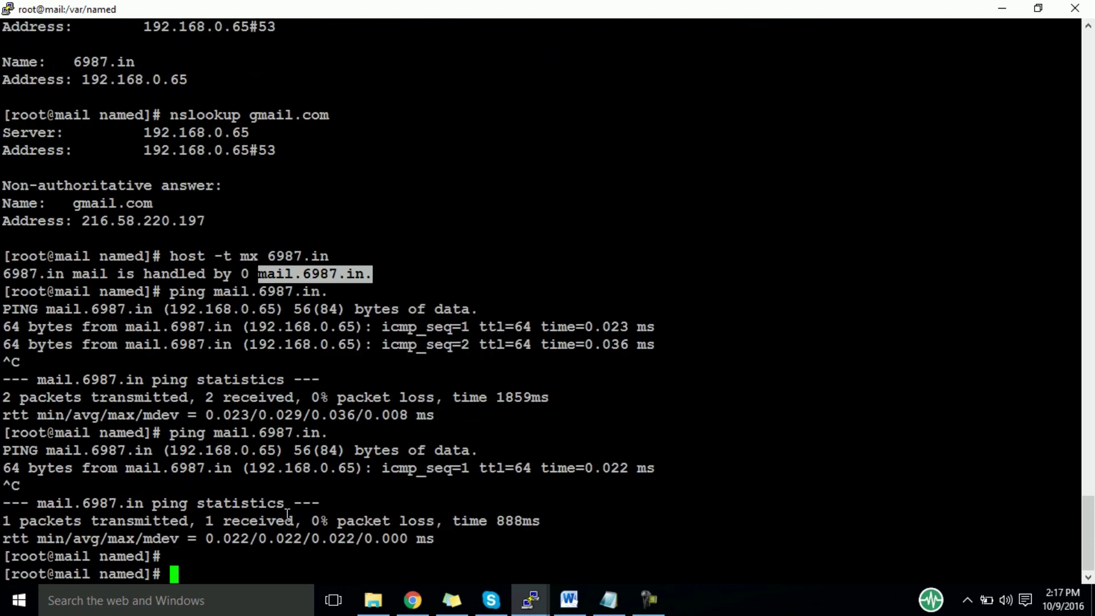
{"action": "key", "text": "Return"}
{"action": "key", "text": "Return"}
{"action": "key", "text": "Return"}
{"action": "key", "text": "Return"}
{"action": "key", "text": "Return"}
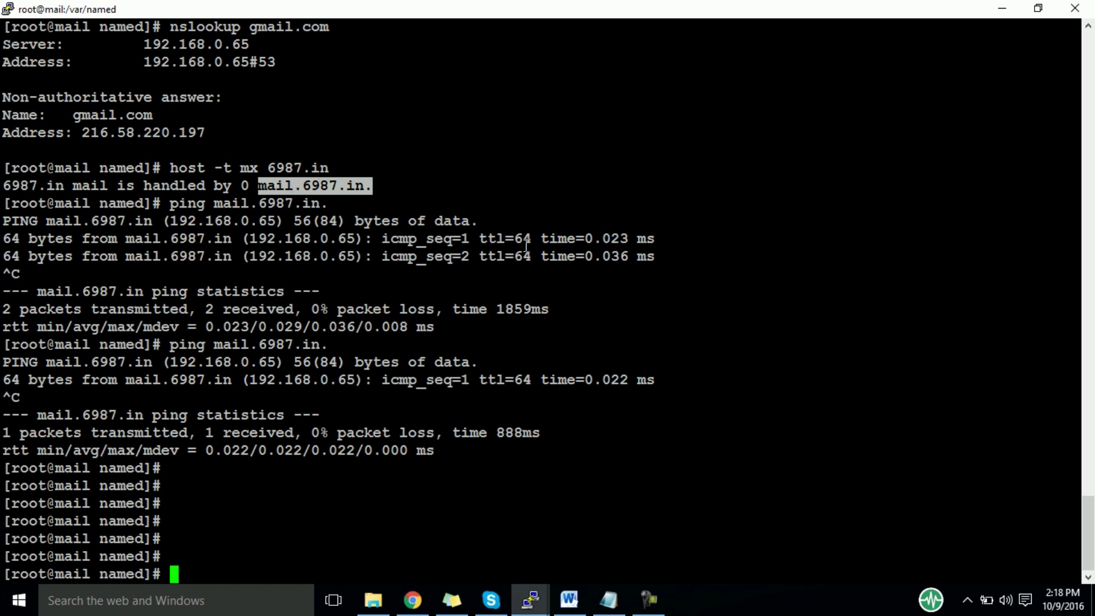
Start a new Zimbra account named test1 on the 6987.in domain
{"action": "left_click", "coordinate": [413, 600]}
{"action": "left_click", "coordinate": [88, 9]}
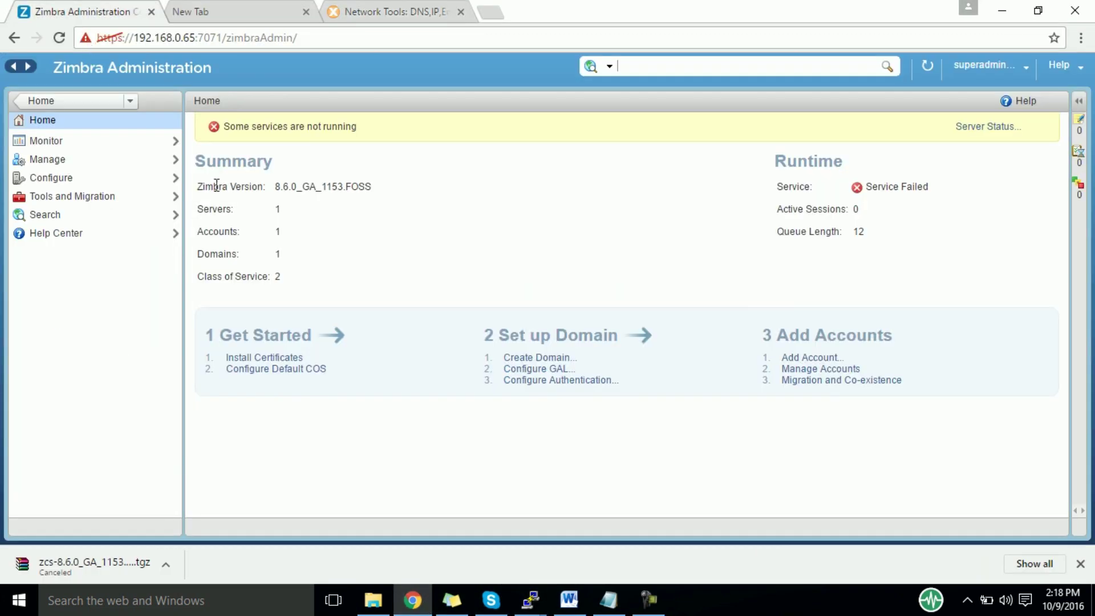
{"action": "left_click", "coordinate": [805, 358]}
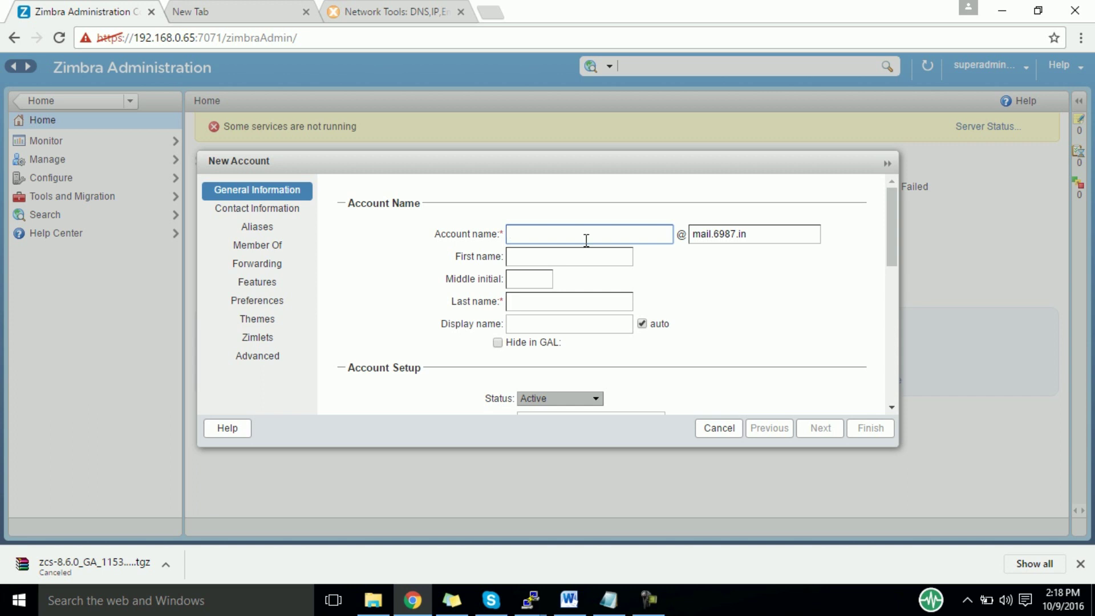
{"action": "type", "text": "tees"}
{"action": "key", "text": "BackSpace"}
{"action": "key", "text": "BackSpace"}
{"action": "type", "text": "st1"}
{"action": "key", "text": "Tab"}
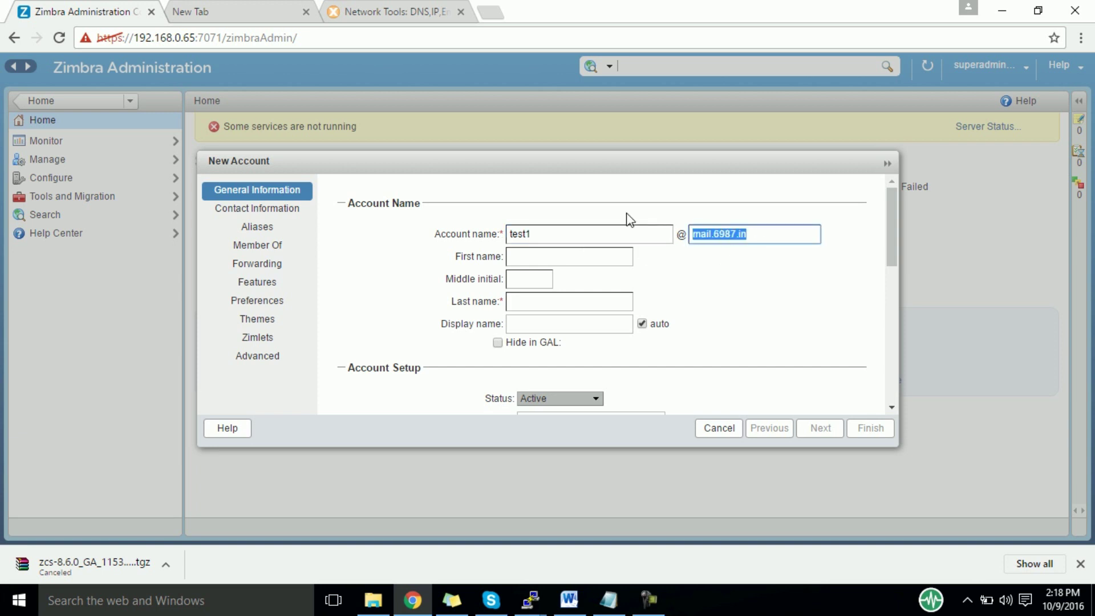
{"action": "type", "text": "6"}
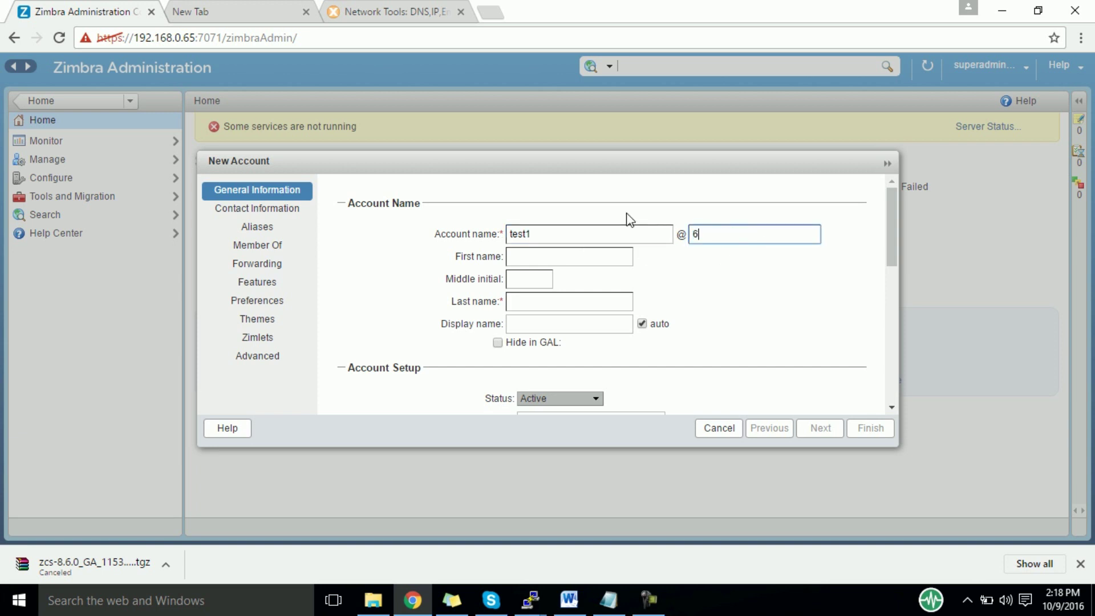
{"action": "type", "text": "9"}
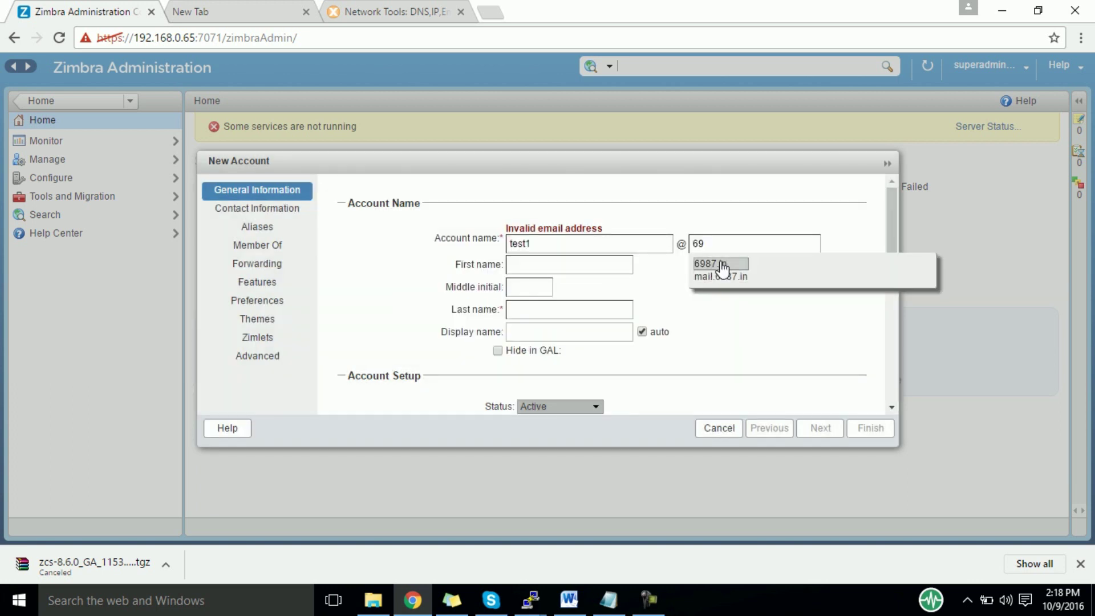
{"action": "left_click", "coordinate": [721, 266]}
Copy test1 into the account's Last name field
{"action": "left_click_drag", "start_coordinate": [535, 242], "coordinate": [436, 235]}
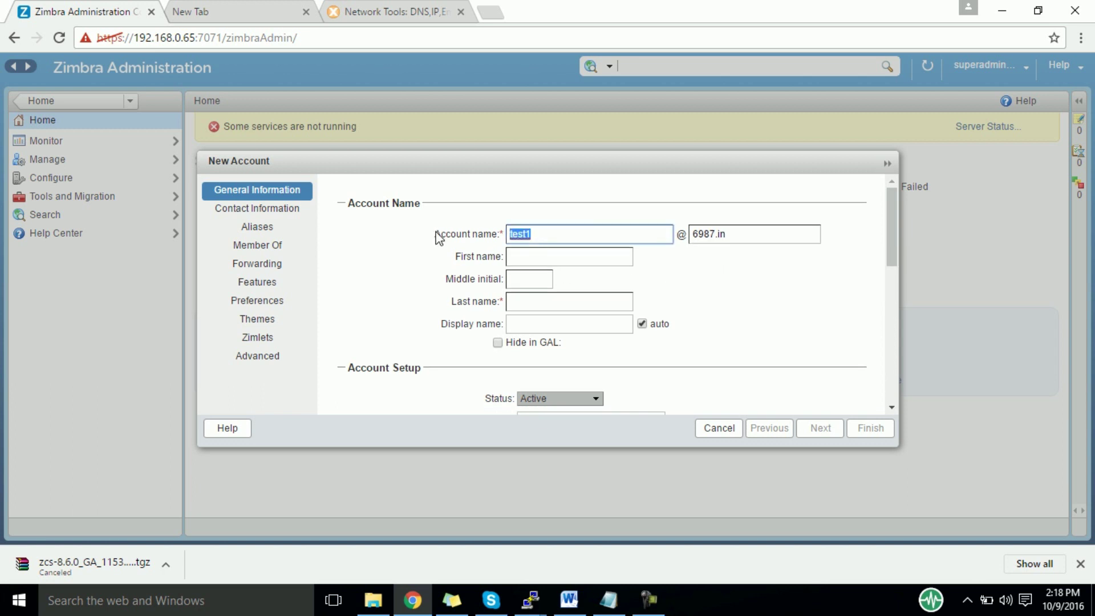
{"action": "left_click", "coordinate": [538, 255]}
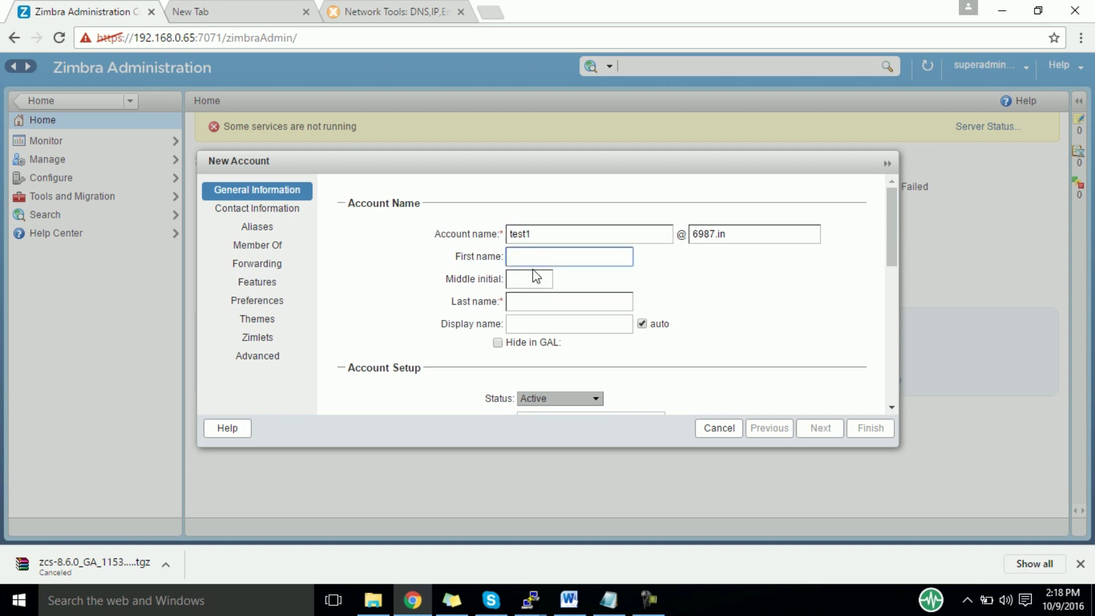
{"action": "left_click", "coordinate": [529, 280]}
{"action": "left_click", "coordinate": [527, 302]}
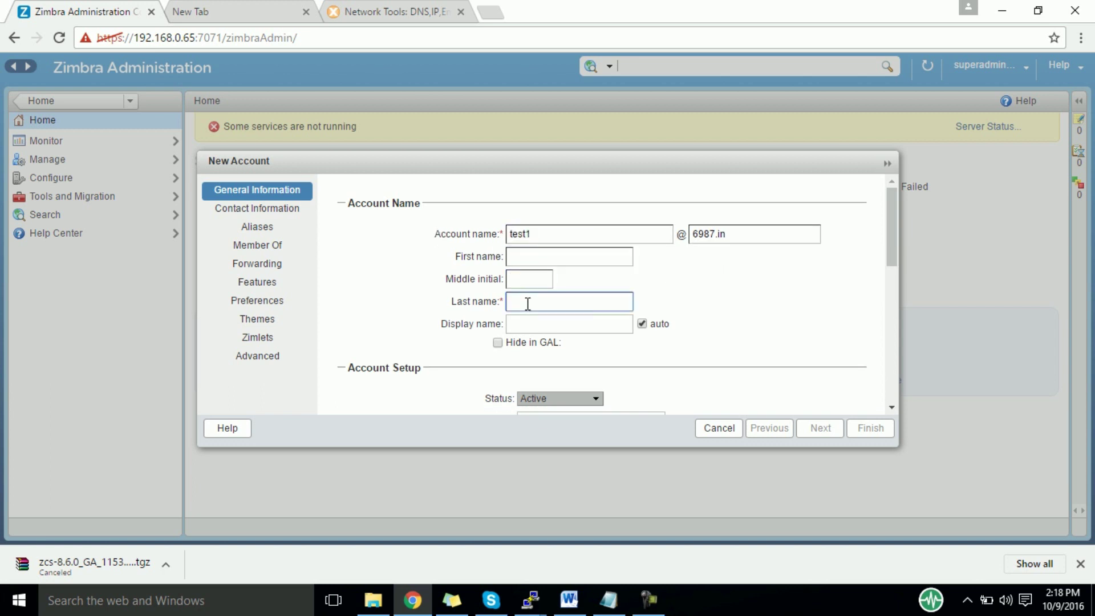
{"action": "key", "text": "ctrl+v"}
{"action": "left_click_drag", "start_coordinate": [562, 323], "coordinate": [509, 323]}
{"action": "left_click", "coordinate": [527, 257]}
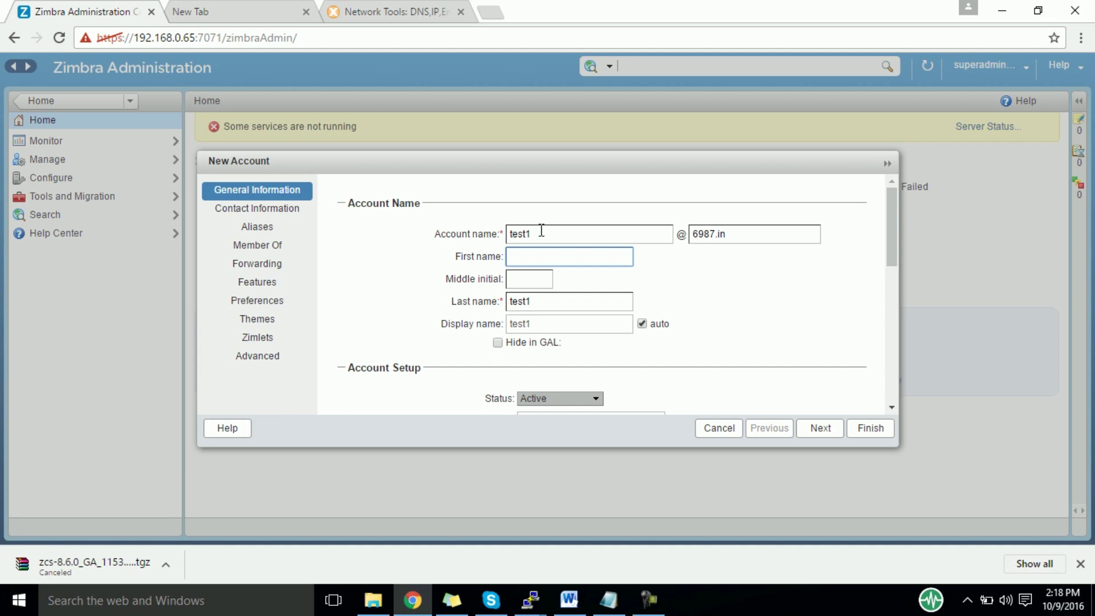
{"action": "scroll", "coordinate": [539, 233], "scroll_direction": "down", "scroll_amount": 2}
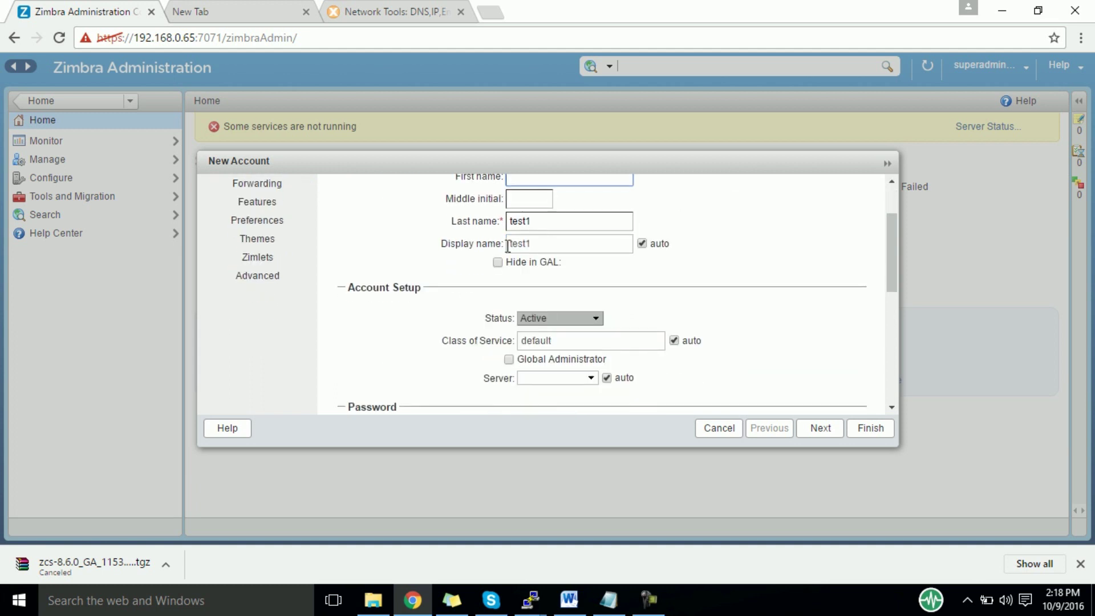
{"action": "scroll", "coordinate": [540, 217], "scroll_direction": "up", "scroll_amount": 2}
{"action": "key", "text": "shift+Tab"}
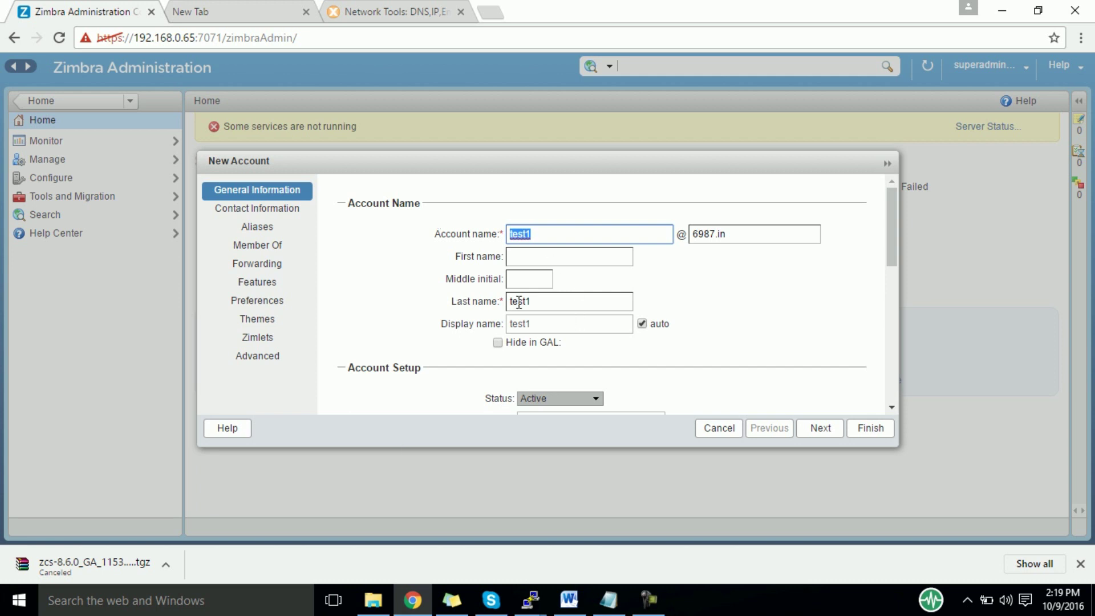
{"action": "scroll", "coordinate": [519, 302], "scroll_direction": "down", "scroll_amount": 3}
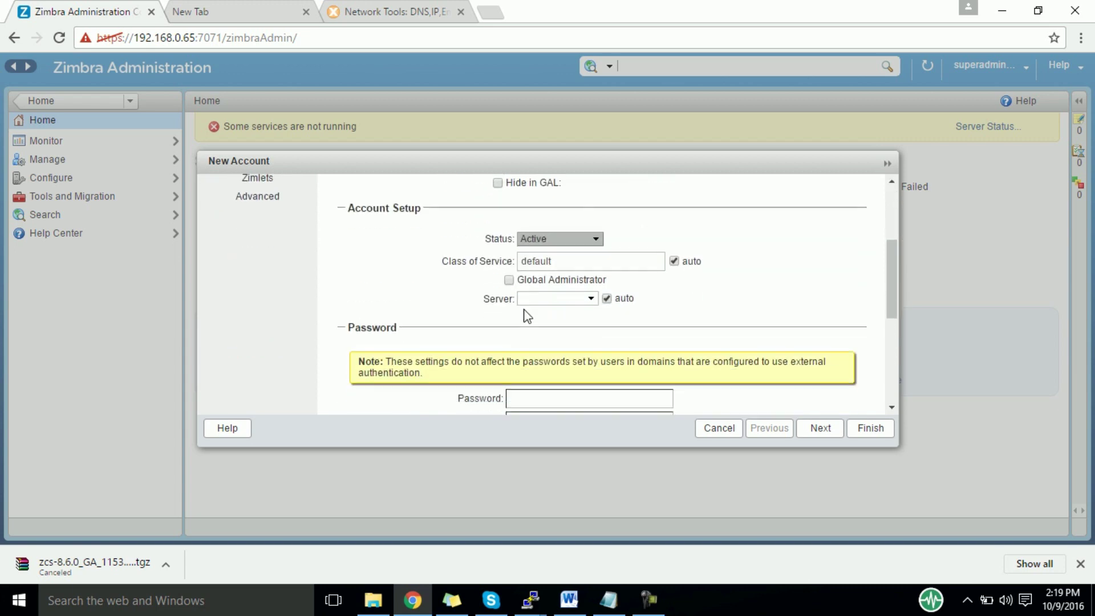
{"action": "scroll", "coordinate": [521, 316], "scroll_direction": "down", "scroll_amount": 1}
{"action": "scroll", "coordinate": [522, 330], "scroll_direction": "up", "scroll_amount": 1}
{"action": "scroll", "coordinate": [568, 324], "scroll_direction": "up", "scroll_amount": 2}
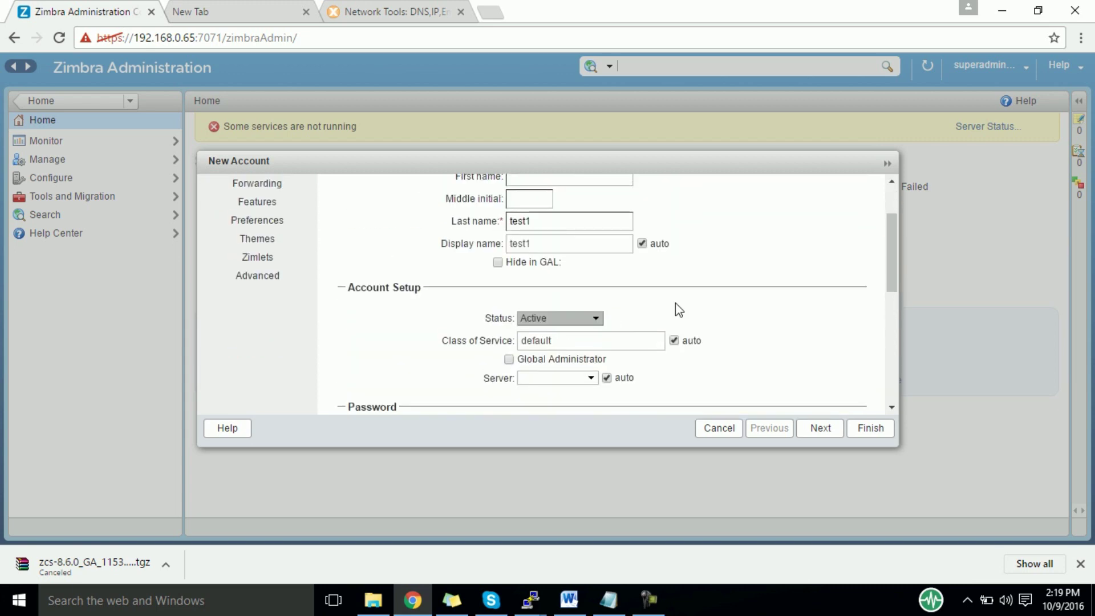
{"action": "scroll", "coordinate": [677, 308], "scroll_direction": "down", "scroll_amount": 1}
{"action": "scroll", "coordinate": [642, 325], "scroll_direction": "down", "scroll_amount": 2}
{"action": "scroll", "coordinate": [585, 279], "scroll_direction": "down", "scroll_amount": 1}
Enter the account password and finish creating test1
{"action": "left_click", "coordinate": [554, 235]}
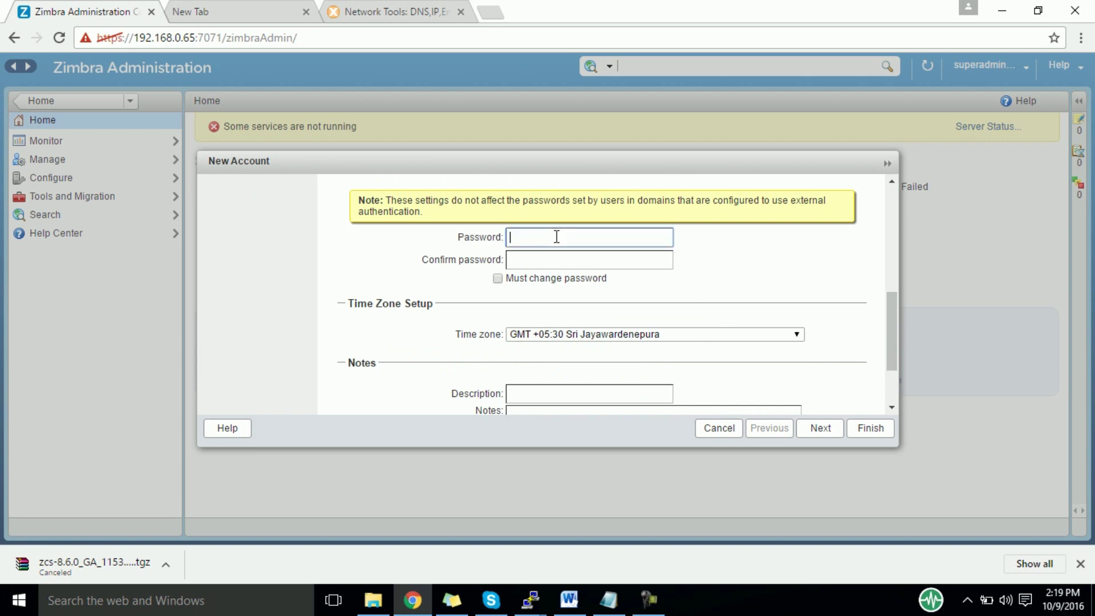
{"action": "key", "text": "Tab"}
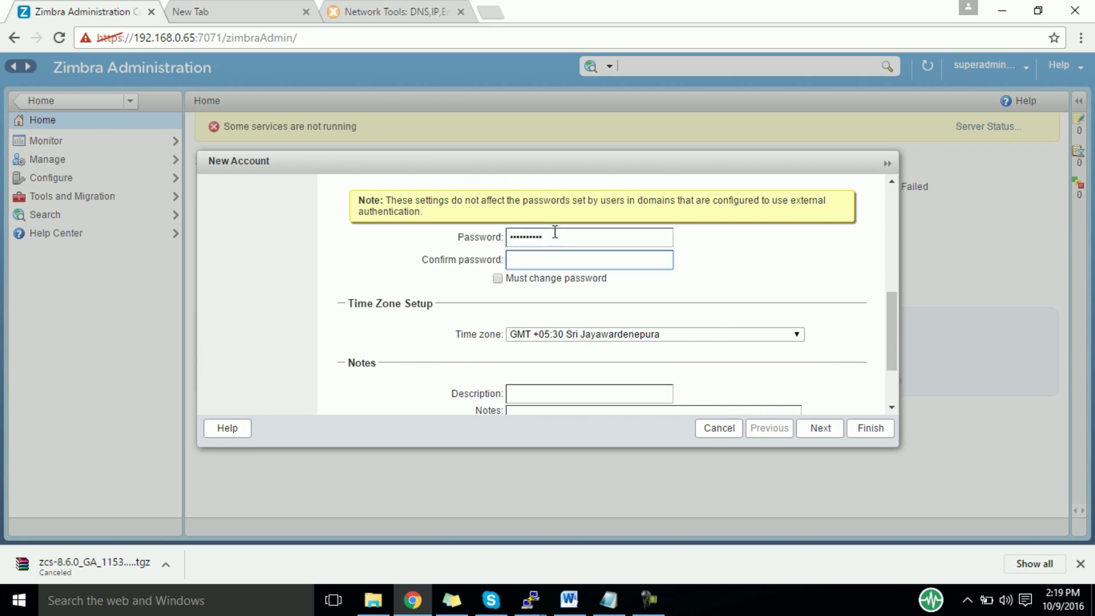
{"action": "scroll", "coordinate": [621, 308], "scroll_direction": "up", "scroll_amount": 3}
{"action": "scroll", "coordinate": [523, 281], "scroll_direction": "up", "scroll_amount": 1}
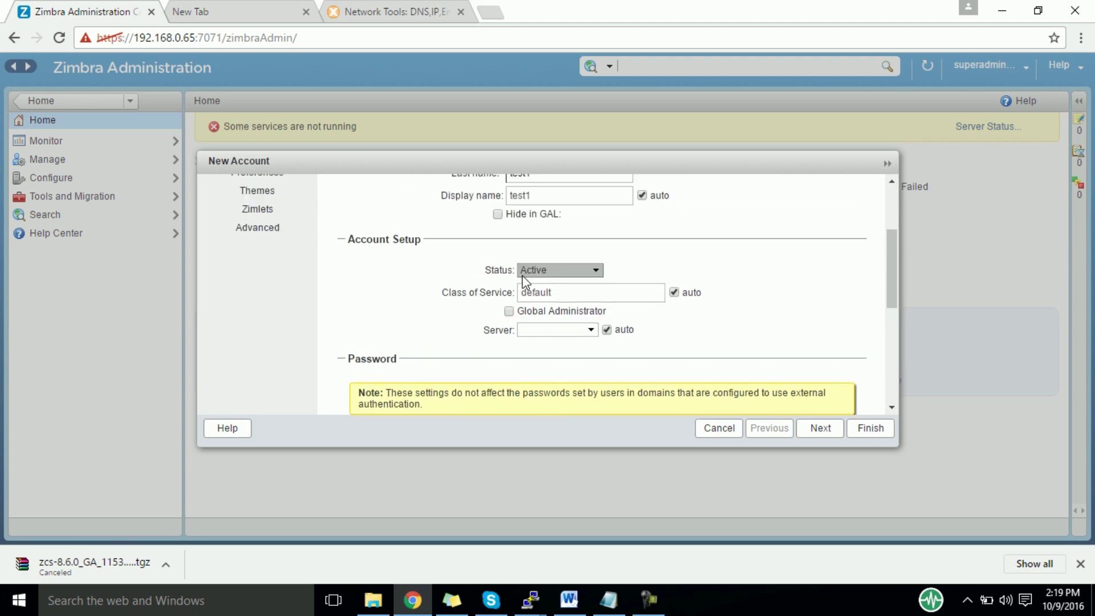
{"action": "scroll", "coordinate": [587, 285], "scroll_direction": "up", "scroll_amount": 2}
{"action": "scroll", "coordinate": [589, 286], "scroll_direction": "up", "scroll_amount": 2}
{"action": "scroll", "coordinate": [590, 285], "scroll_direction": "down", "scroll_amount": 5}
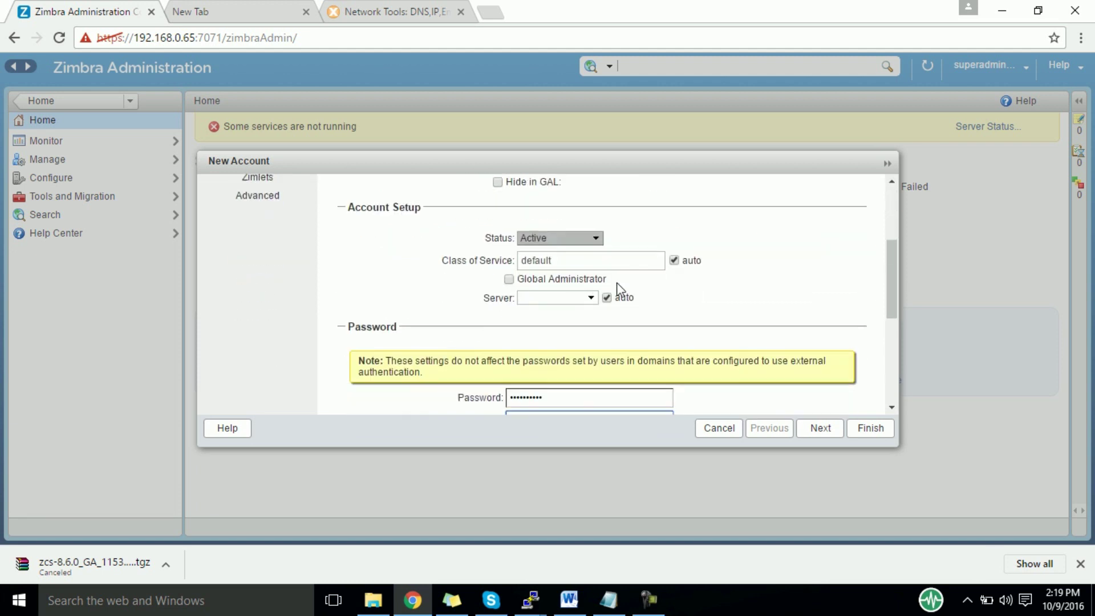
{"action": "scroll", "coordinate": [791, 362], "scroll_direction": "down", "scroll_amount": 1}
{"action": "left_click", "coordinate": [876, 433]}
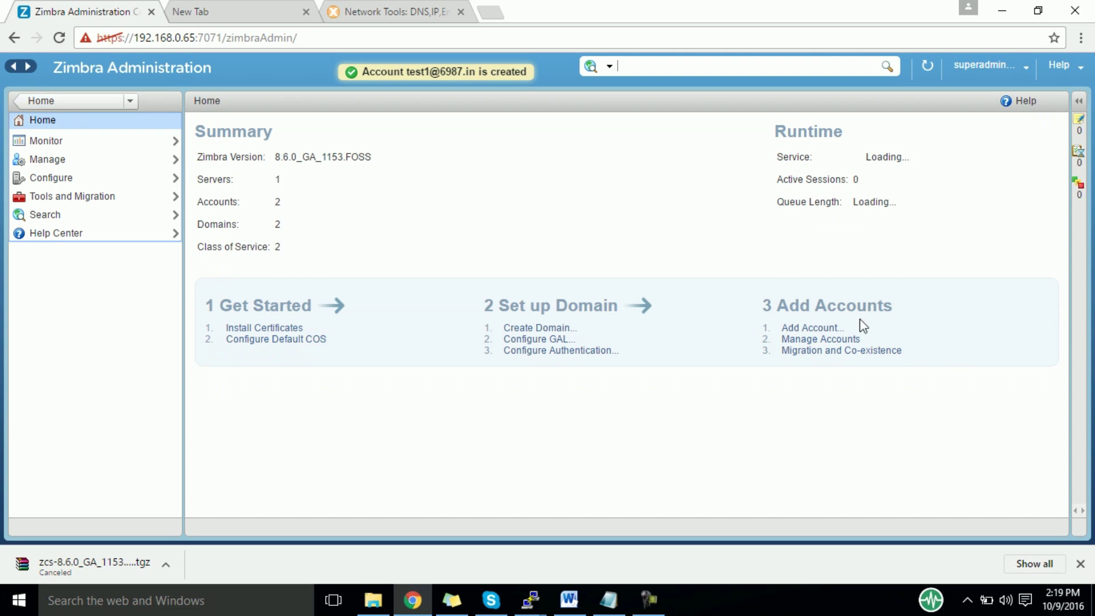
Start another new account named test2 on the 6987.in domain
{"action": "left_click", "coordinate": [802, 329]}
{"action": "type", "text": "te"}
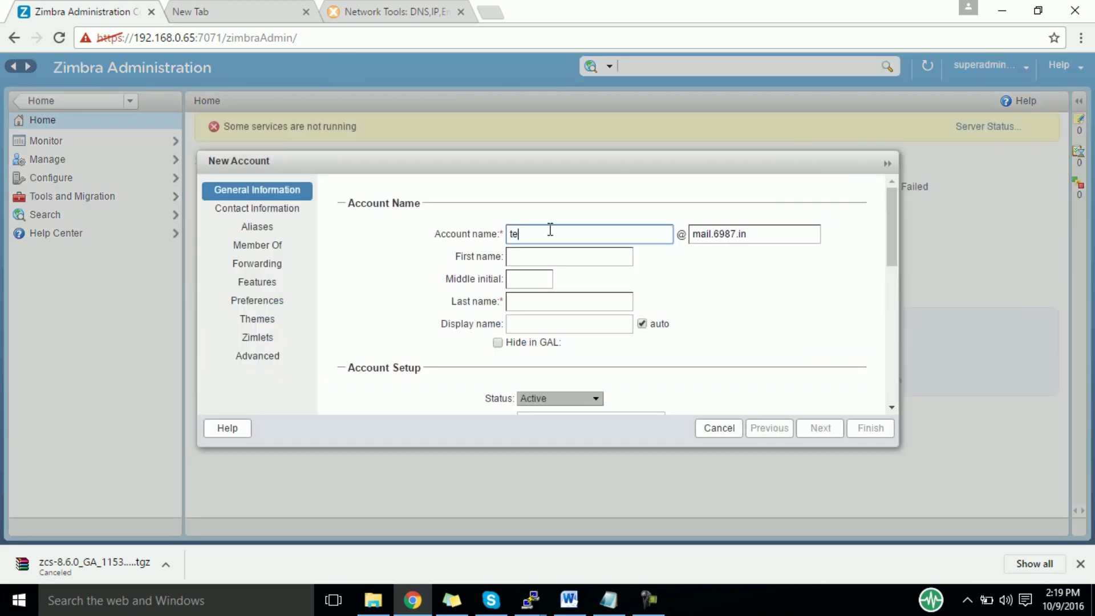
{"action": "type", "text": "st2"}
{"action": "triple_click", "coordinate": [753, 235]}
{"action": "type", "text": "tes"}
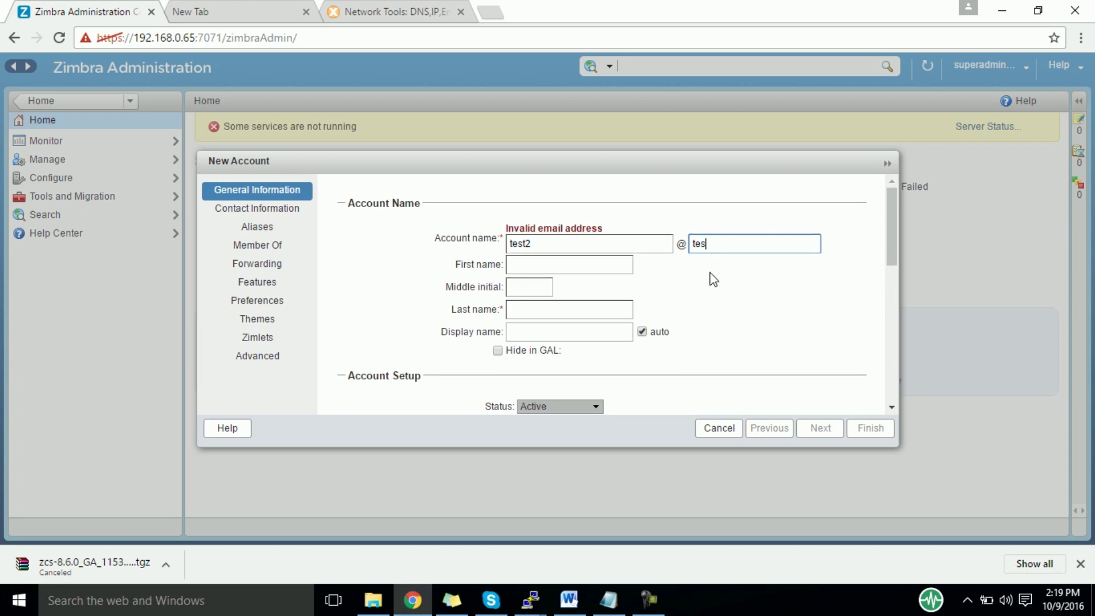
{"action": "double_click", "coordinate": [718, 241]}
{"action": "type", "text": "6987"}
{"action": "left_click", "coordinate": [703, 265]}
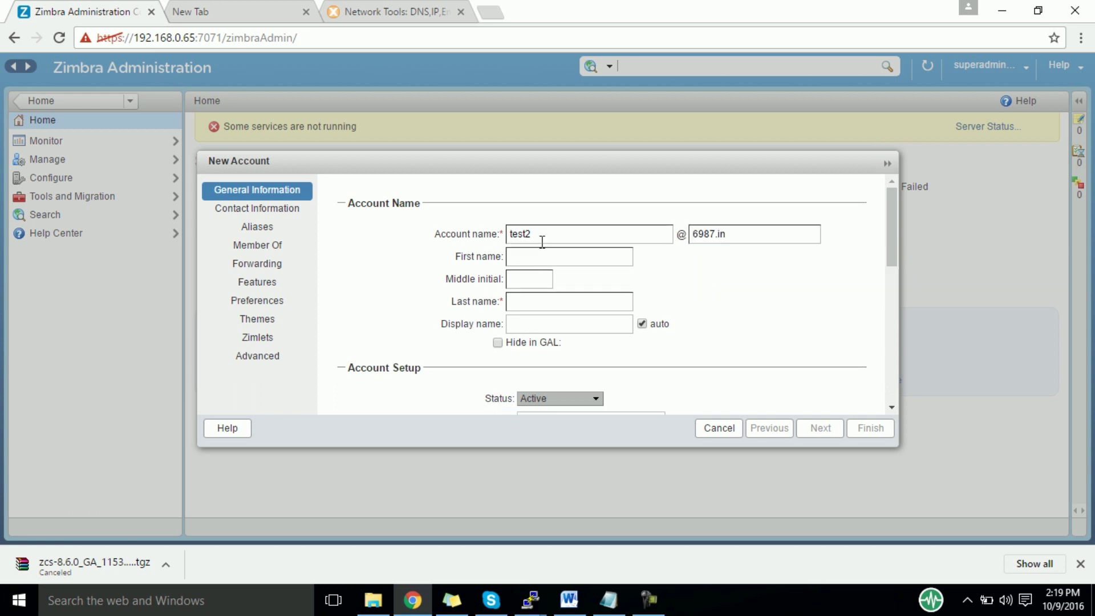
Copy test2 into the Last name field
{"action": "left_click_drag", "start_coordinate": [542, 242], "coordinate": [337, 234]}
{"action": "key", "text": "ctrl+c"}
{"action": "left_click", "coordinate": [548, 302]}
{"action": "key", "text": "ctrl+v"}
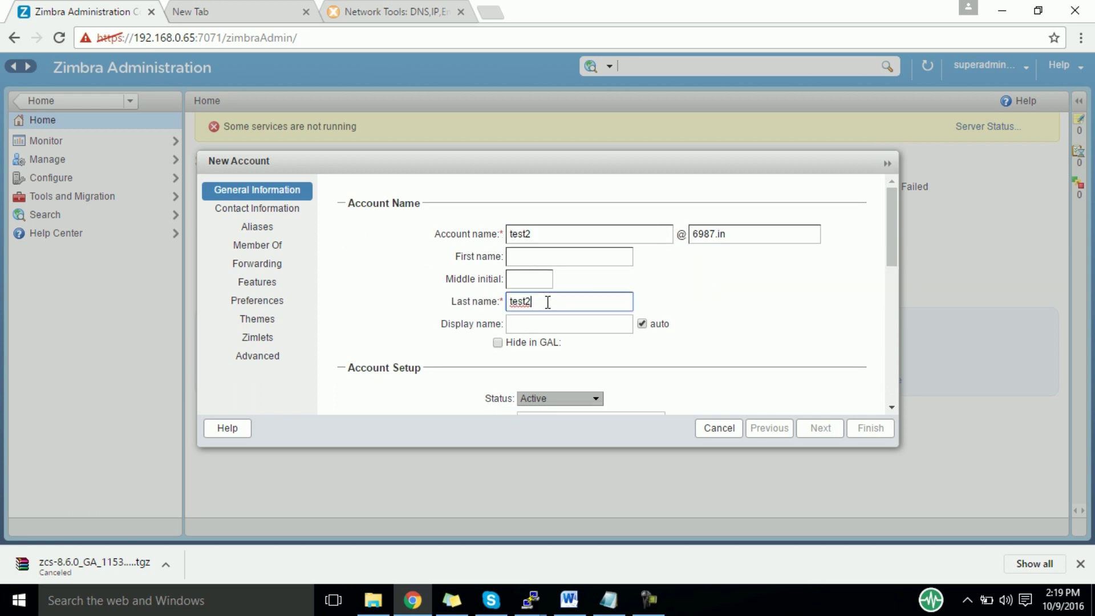
{"action": "scroll", "coordinate": [549, 311], "scroll_direction": "down", "scroll_amount": 1}
{"action": "scroll", "coordinate": [552, 333], "scroll_direction": "down", "scroll_amount": 1}
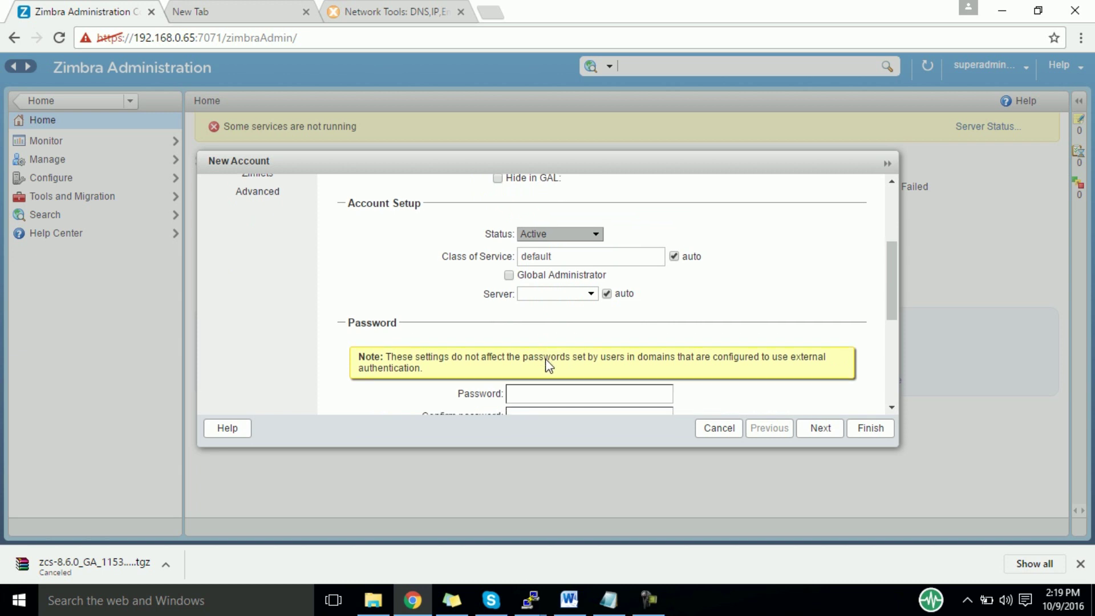
{"action": "scroll", "coordinate": [549, 366], "scroll_direction": "down", "scroll_amount": 1}
Enter and confirm the account password, then finish creating test2
{"action": "left_click", "coordinate": [544, 318]}
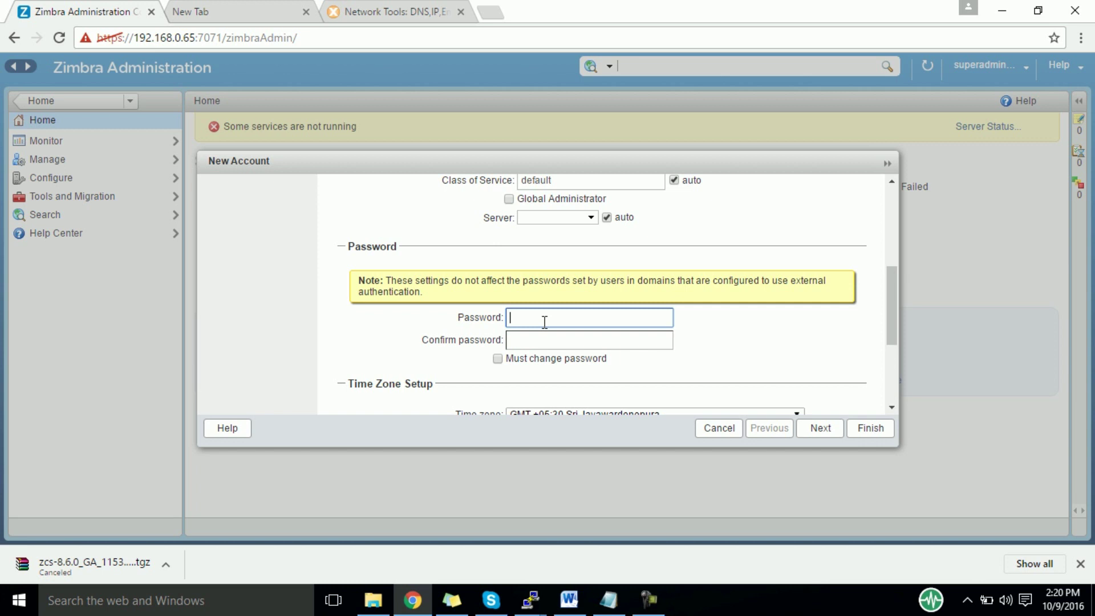
{"action": "key", "text": "BackSpace"}
{"action": "key", "text": "Tab"}
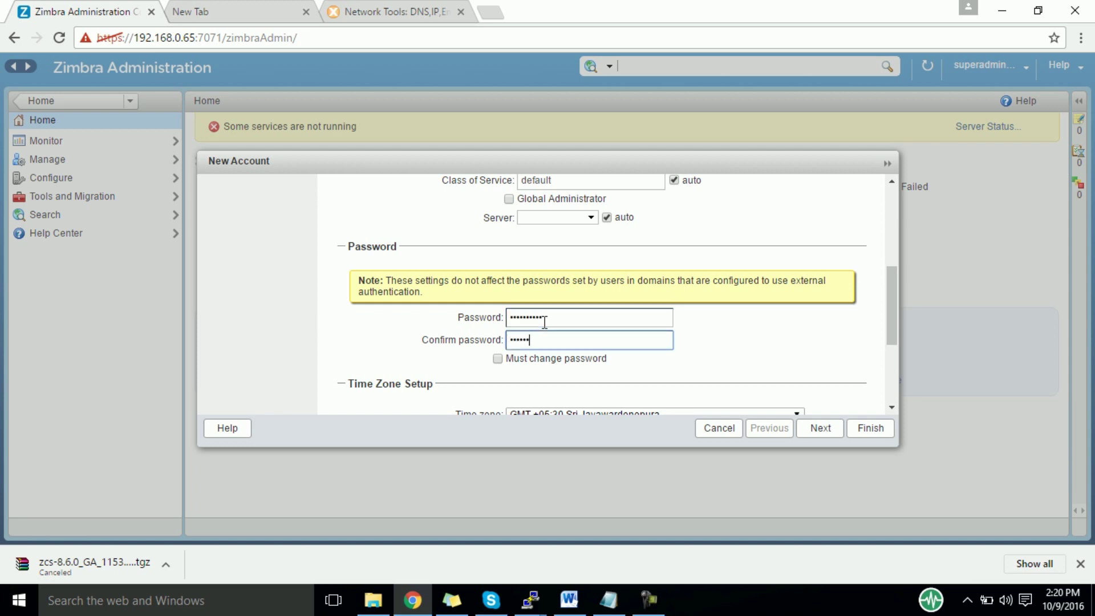
{"action": "left_click", "coordinate": [870, 428]}
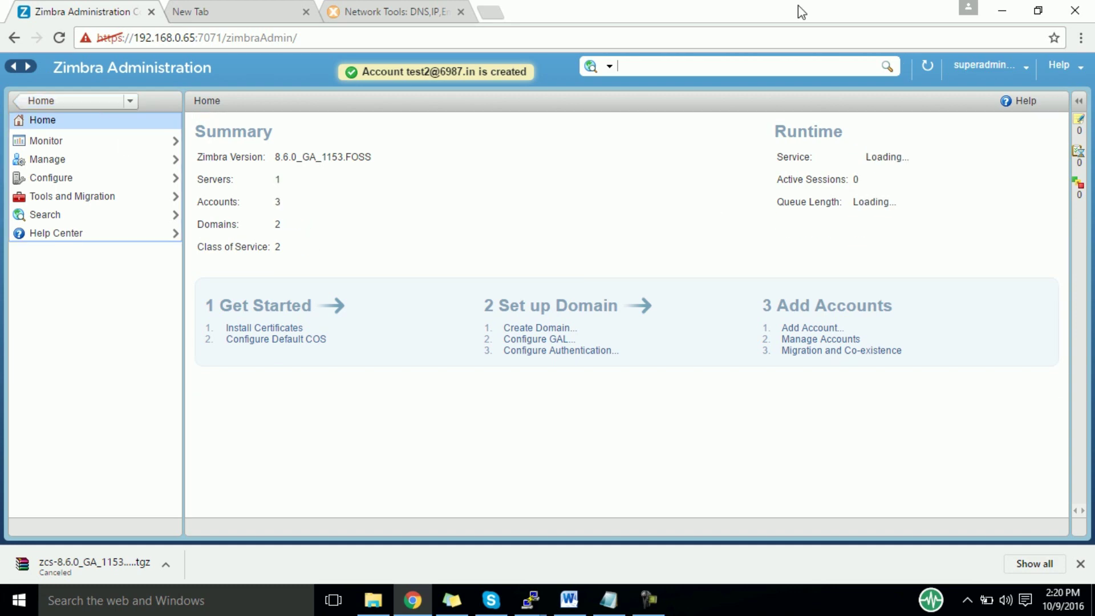
Search for all accounts with the search type set to Accounts
{"action": "left_click", "coordinate": [610, 67]}
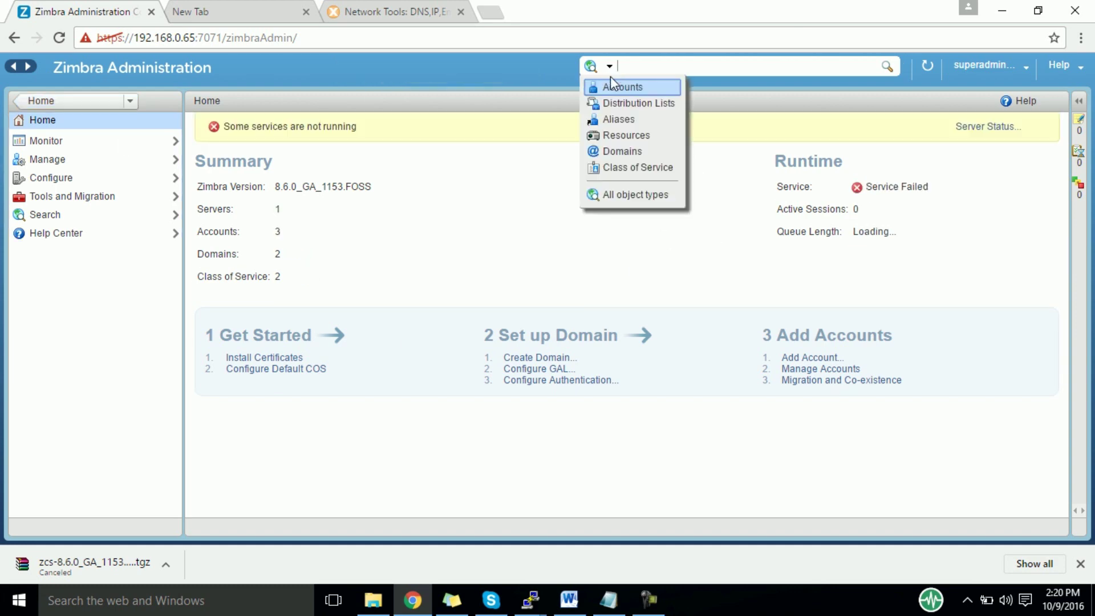
{"action": "left_click", "coordinate": [621, 86]}
{"action": "left_click", "coordinate": [886, 67]}
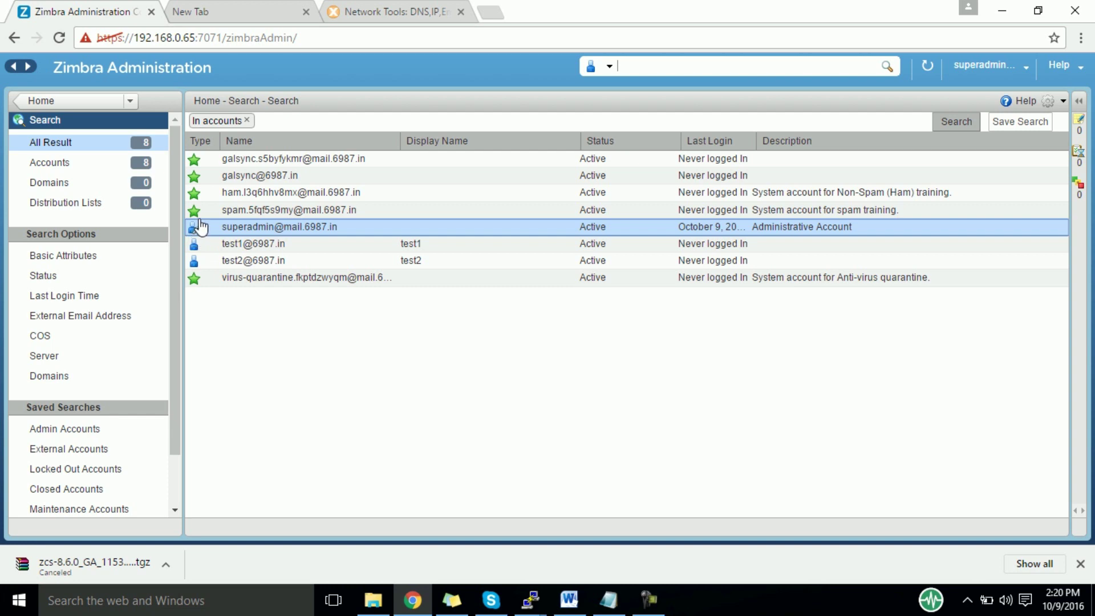
Review the GAL sync, spam and virus system accounts, then open test1's action menu
{"action": "left_click", "coordinate": [407, 165]}
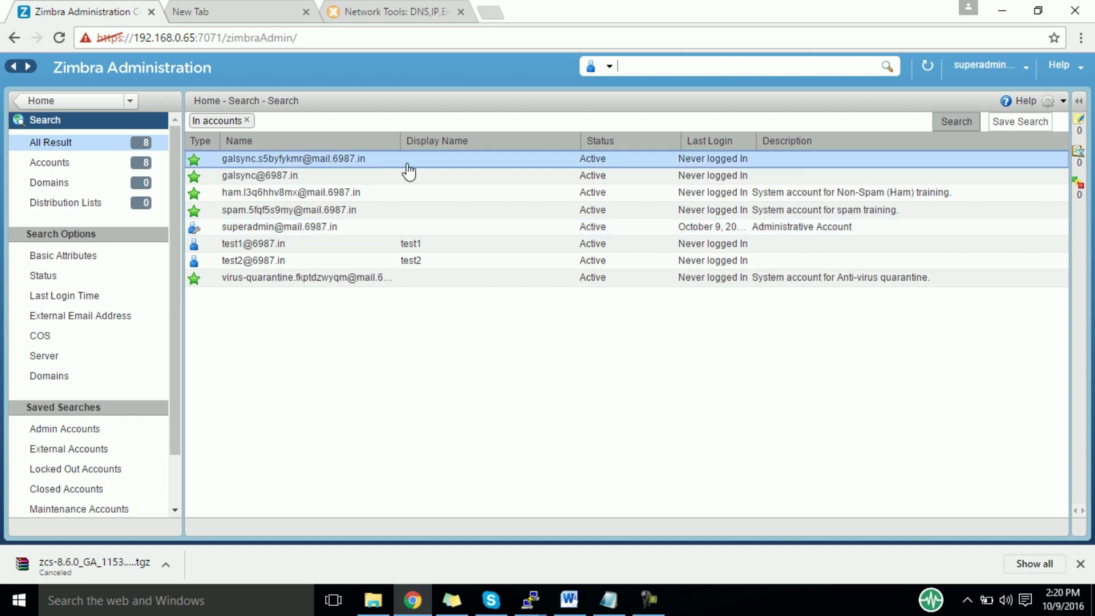
{"action": "left_click", "coordinate": [250, 177]}
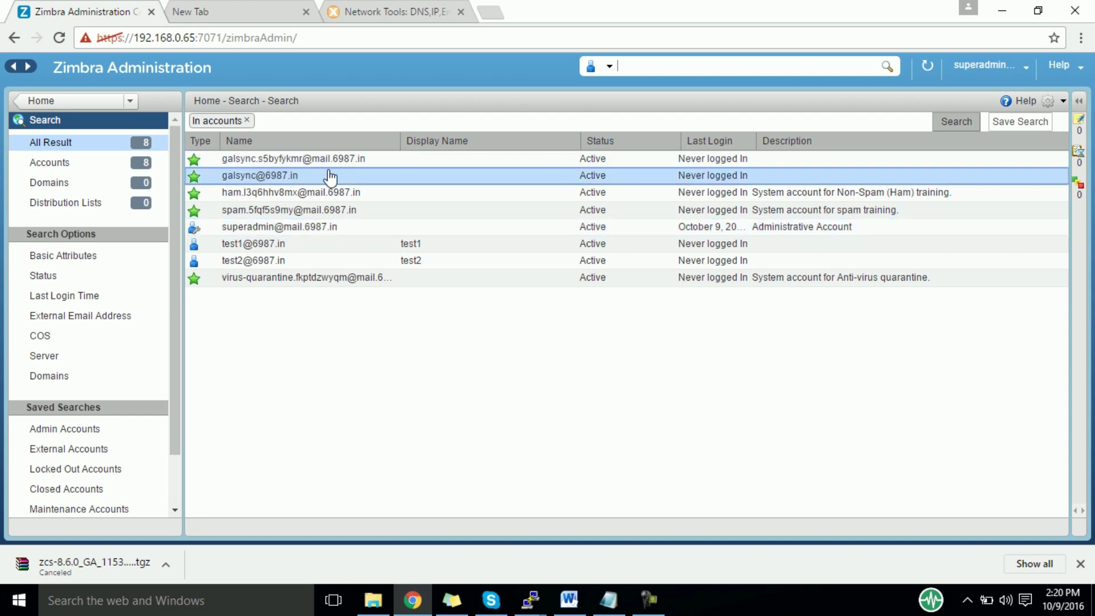
{"action": "left_click", "coordinate": [330, 216]}
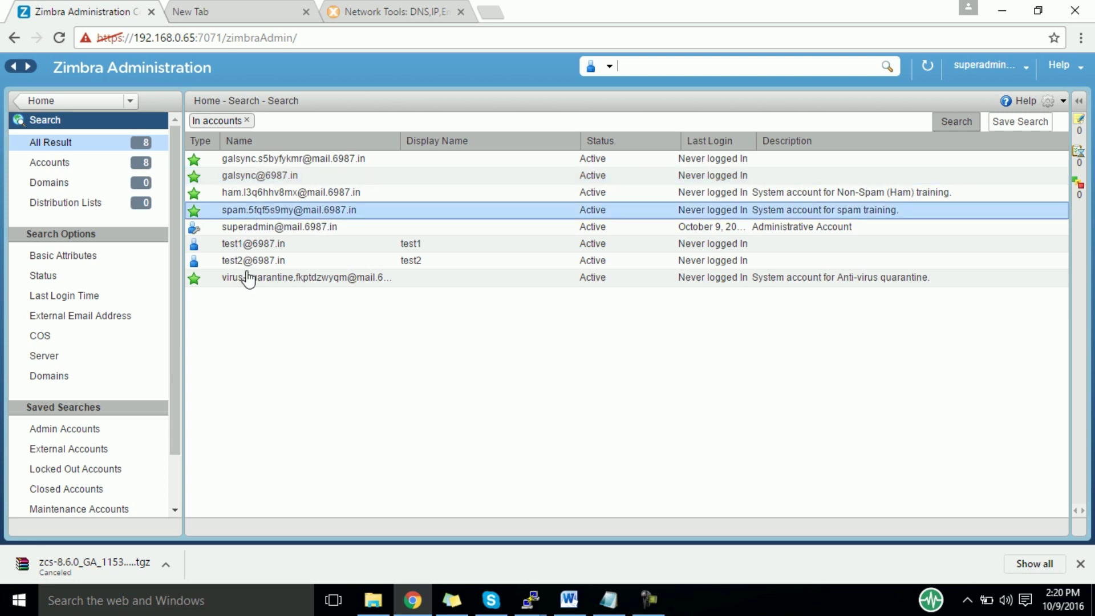
{"action": "left_click", "coordinate": [308, 277]}
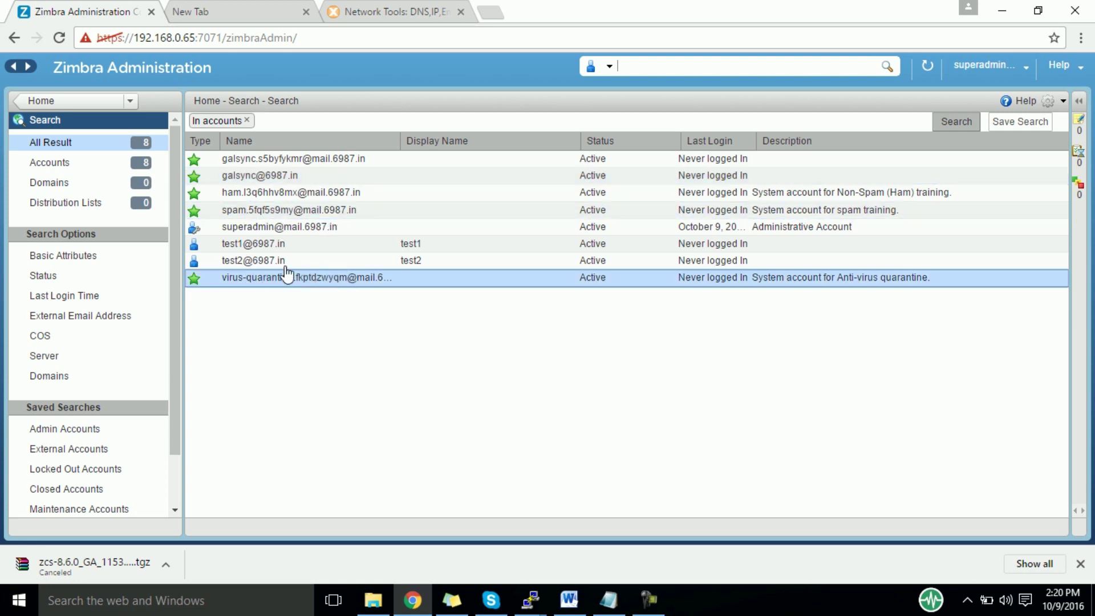
{"action": "left_click", "coordinate": [252, 261]}
{"action": "left_click", "coordinate": [258, 245]}
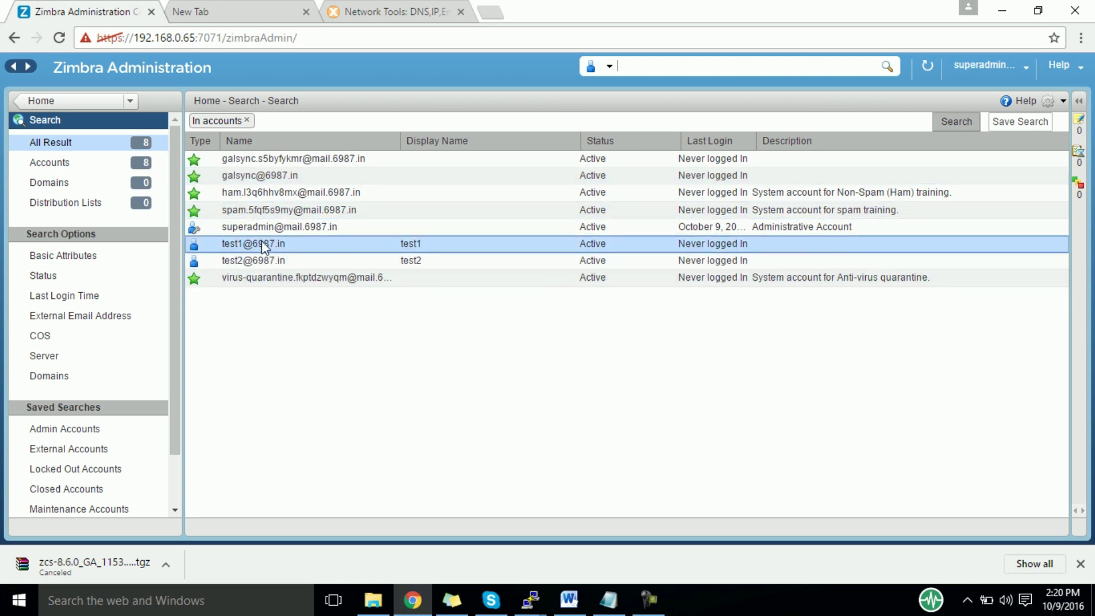
{"action": "right_click", "coordinate": [261, 245]}
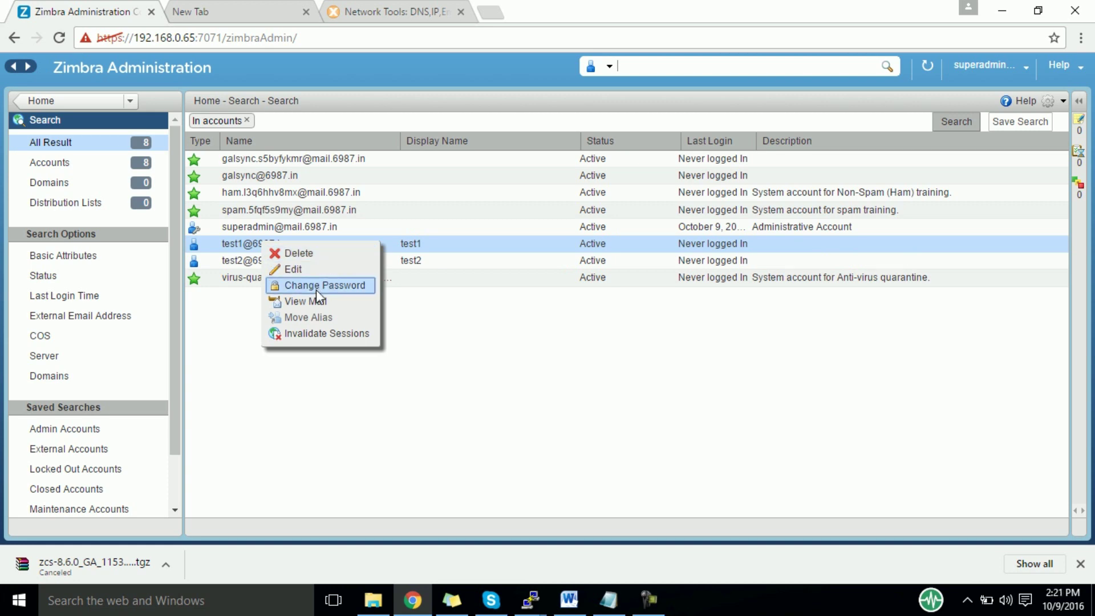
{"action": "left_click", "coordinate": [243, 247]}
{"action": "double_click", "coordinate": [296, 244]}
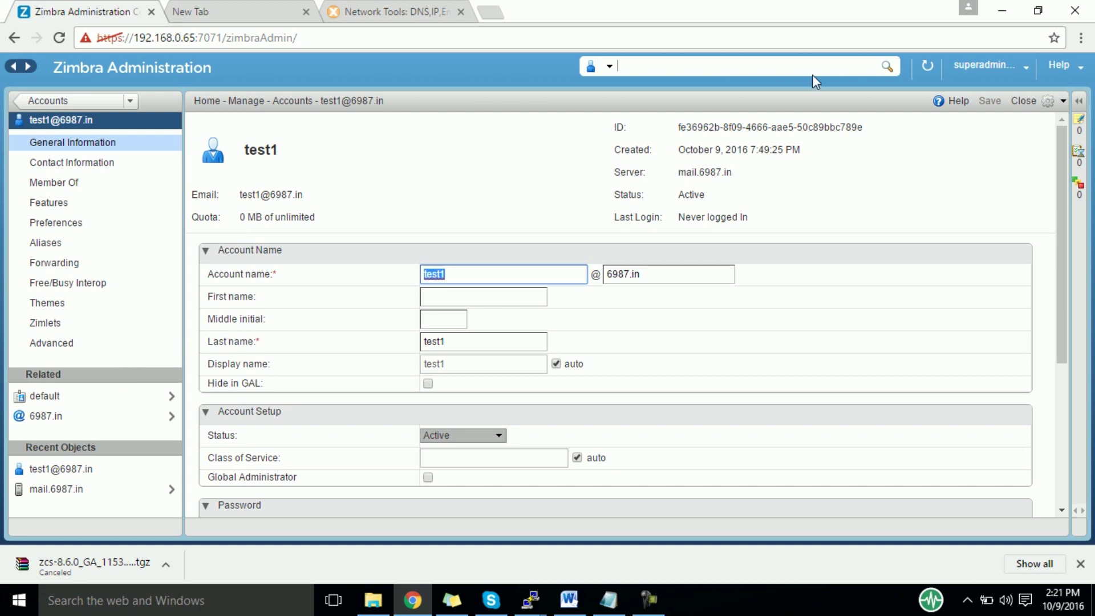
{"action": "left_click", "coordinate": [887, 67]}
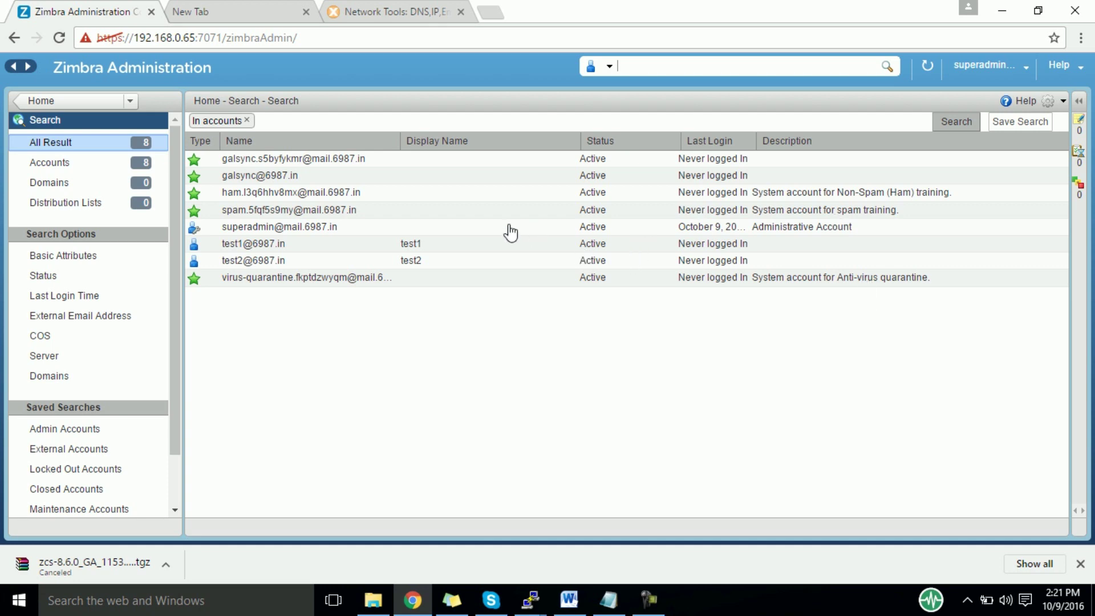
{"action": "left_click", "coordinate": [249, 249]}
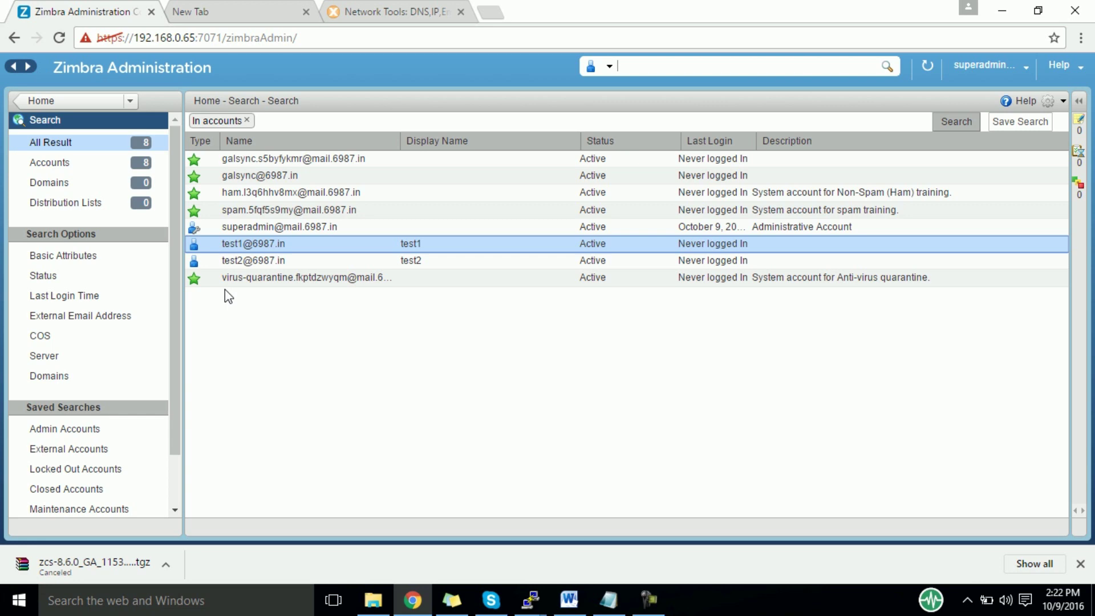
{"action": "right_click", "coordinate": [239, 246]}
Open test1's mailbox in the web client, noting port 8443 in the address
{"action": "left_click", "coordinate": [266, 306]}
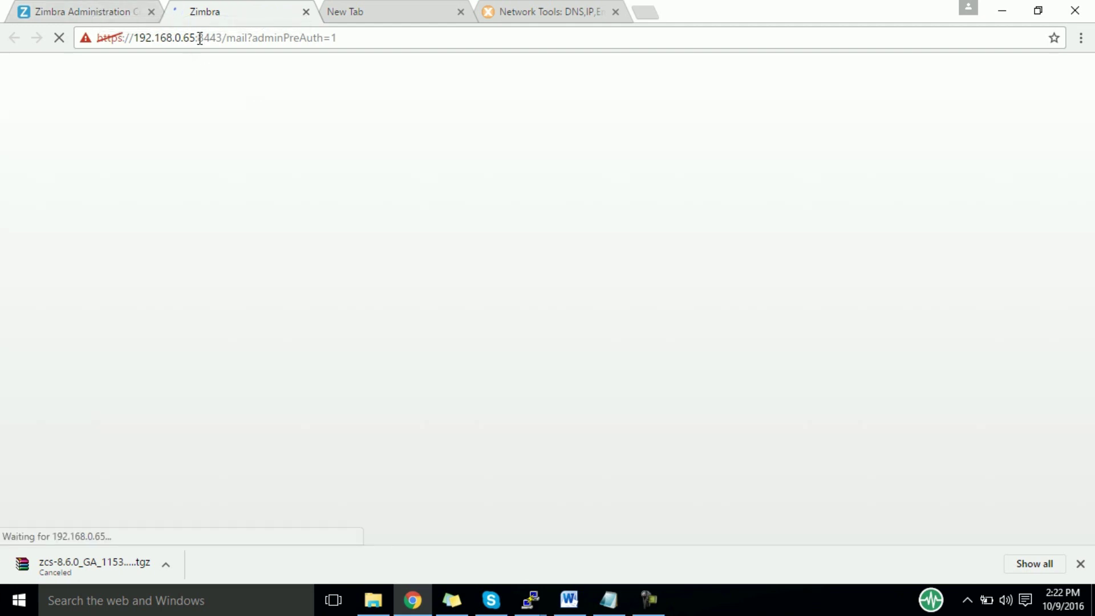
{"action": "double_click", "coordinate": [205, 38]}
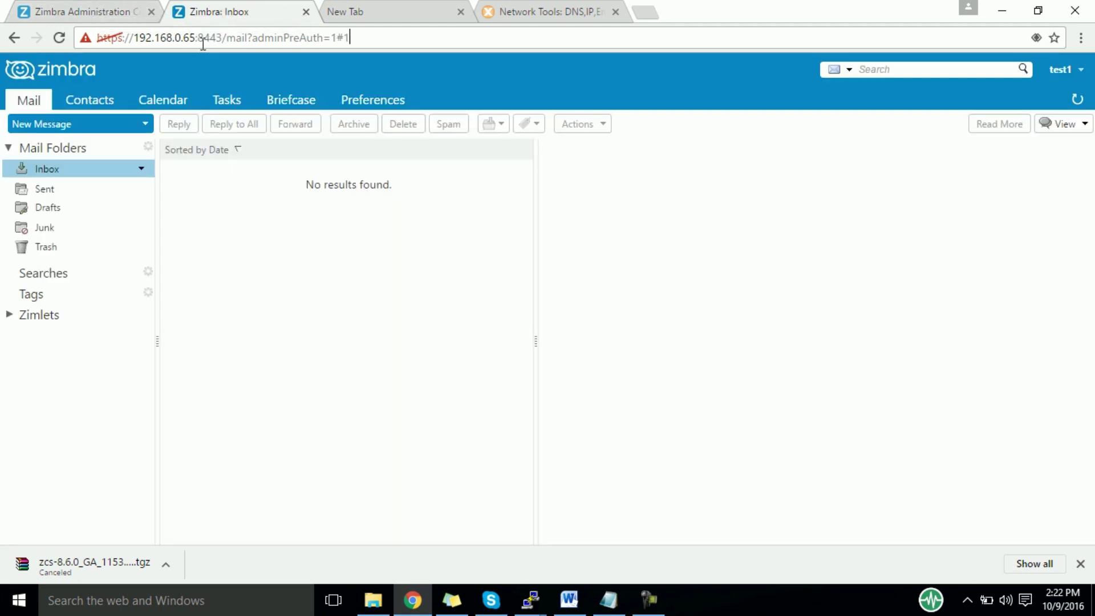
{"action": "left_click_drag", "start_coordinate": [203, 38], "coordinate": [222, 38]}
{"action": "left_click", "coordinate": [65, 171]}
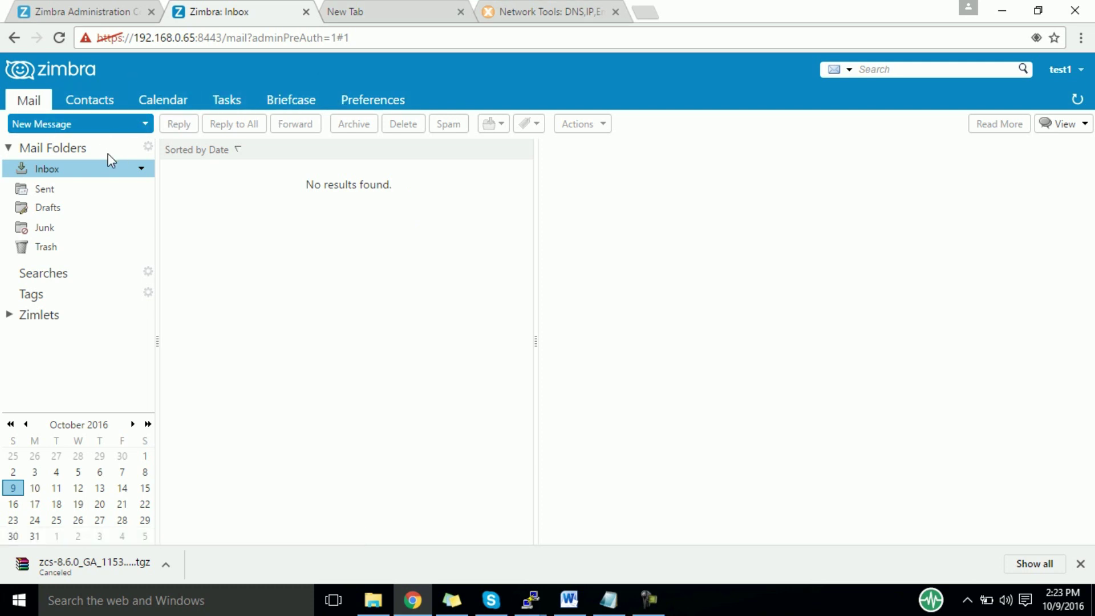
Browse the empty Junk, Inbox, Sent and Trash folders, then open the Calendar
{"action": "left_click", "coordinate": [51, 231]}
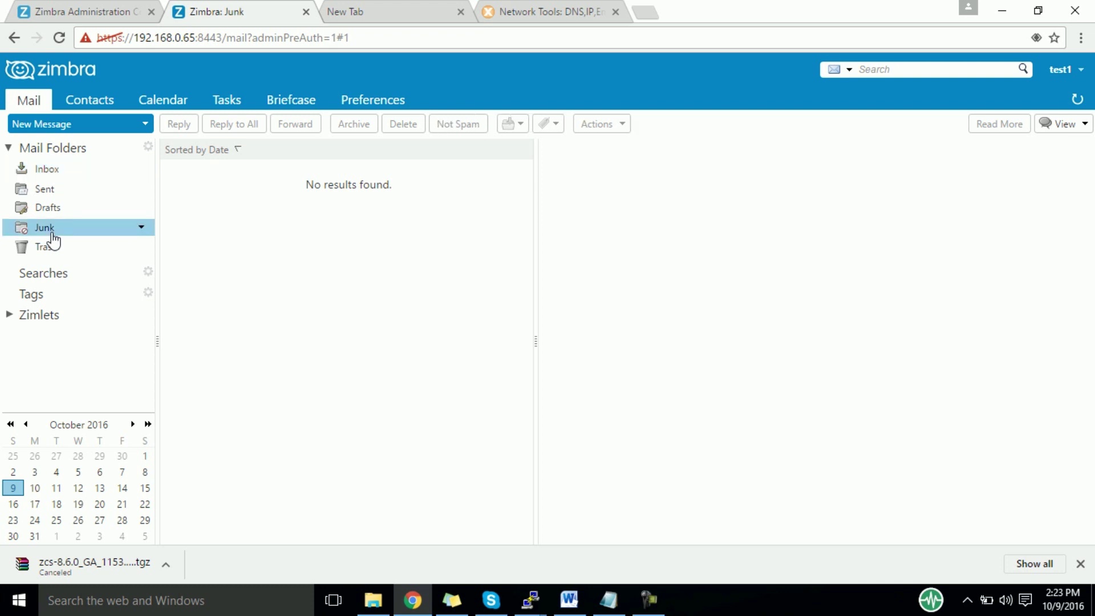
{"action": "left_click", "coordinate": [50, 171]}
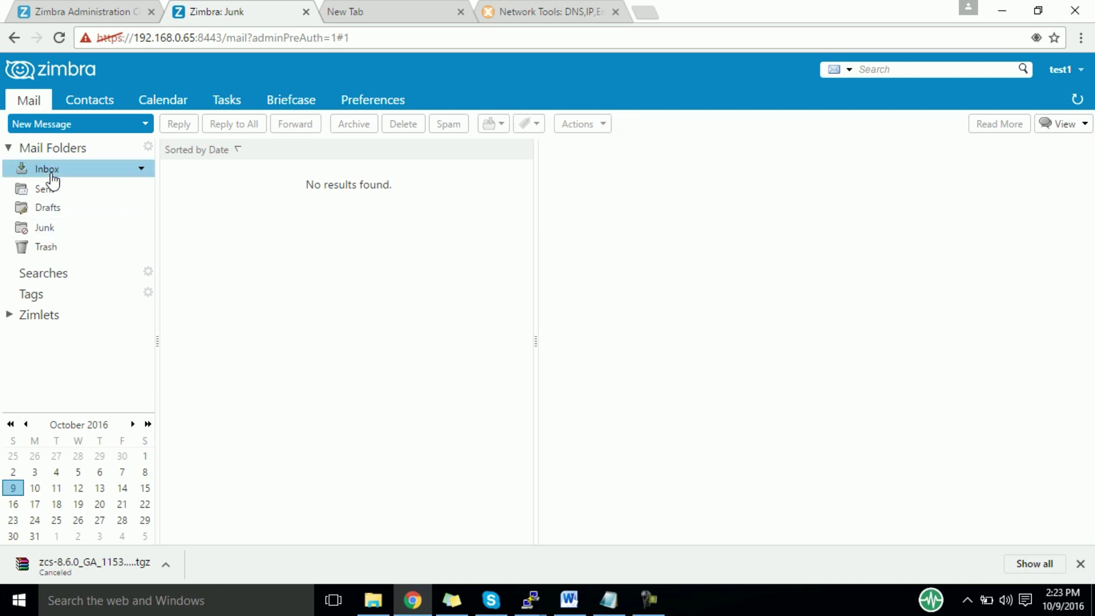
{"action": "left_click", "coordinate": [52, 192]}
{"action": "left_click", "coordinate": [59, 228]}
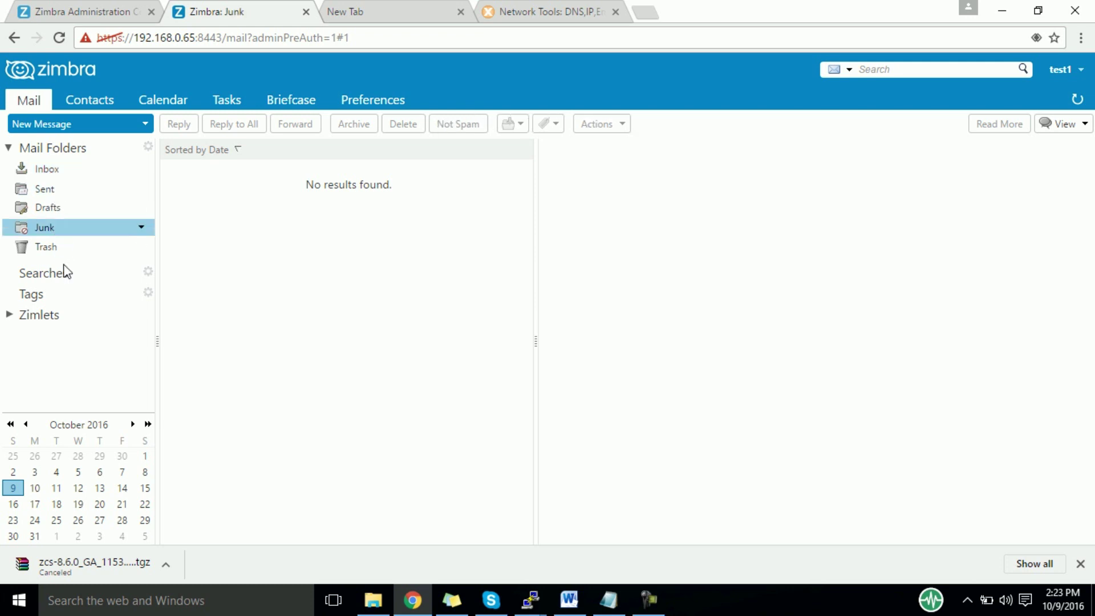
{"action": "left_click", "coordinate": [64, 251]}
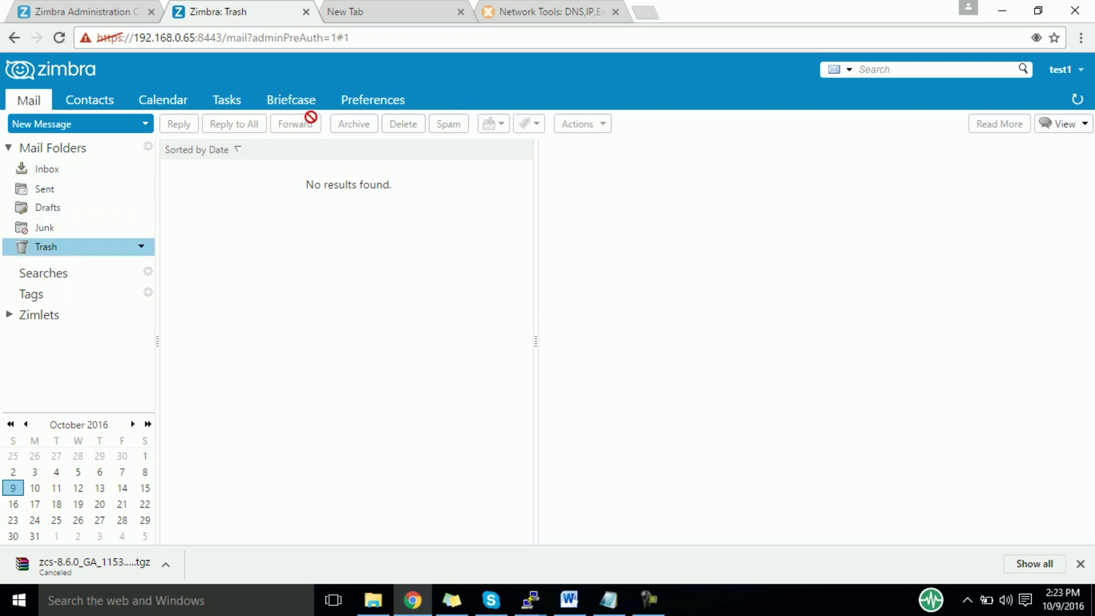
{"action": "left_click", "coordinate": [148, 109]}
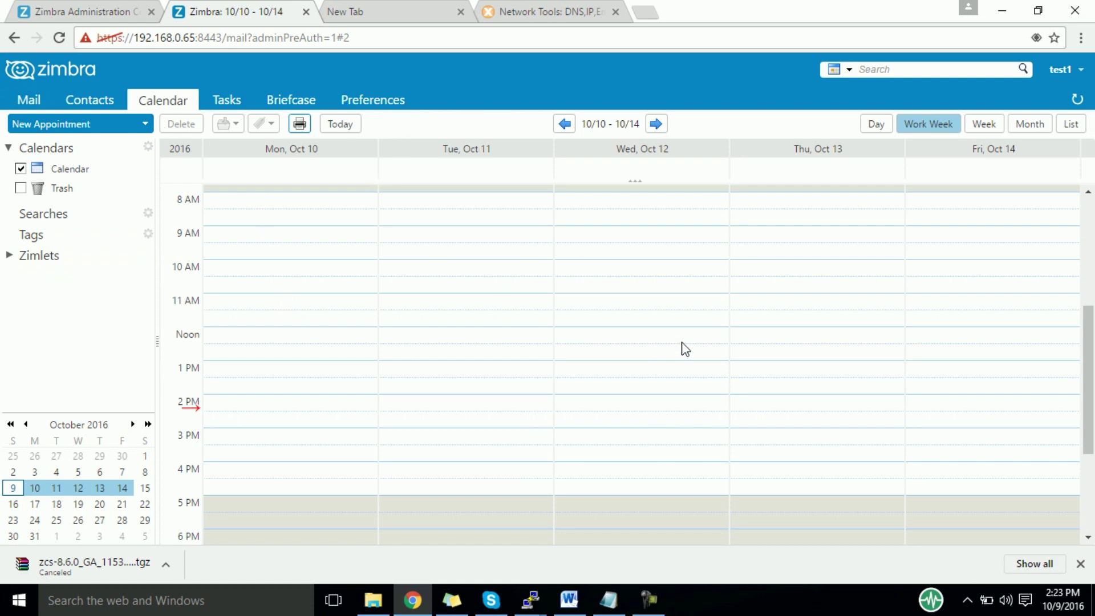
Open the mailbox Preferences, glance at the test1 account menu, and scroll the settings
{"action": "left_click", "coordinate": [88, 101]}
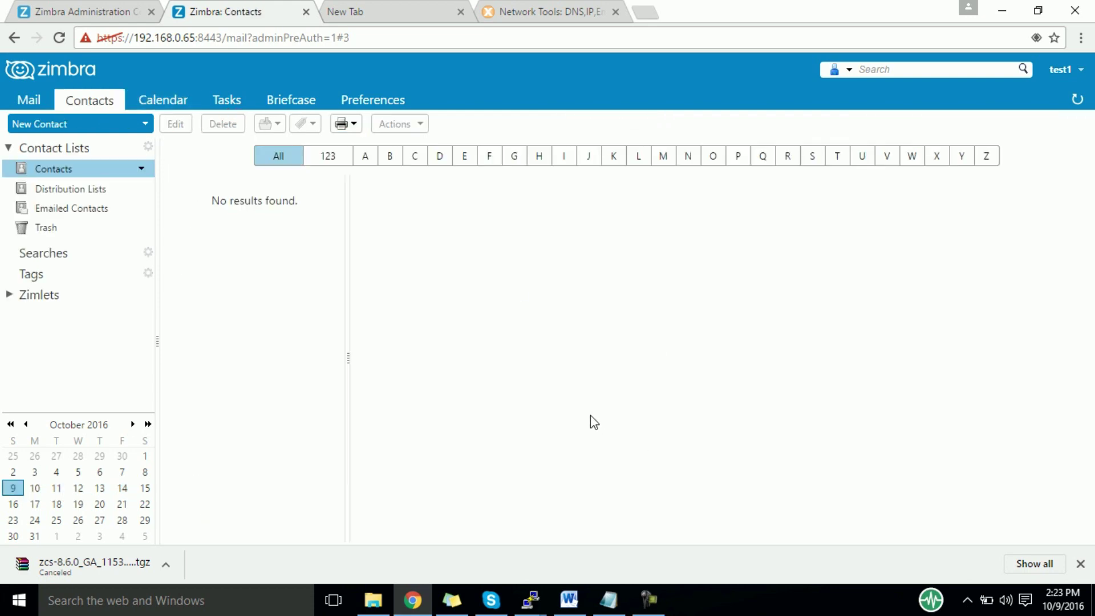
{"action": "left_click", "coordinate": [360, 107]}
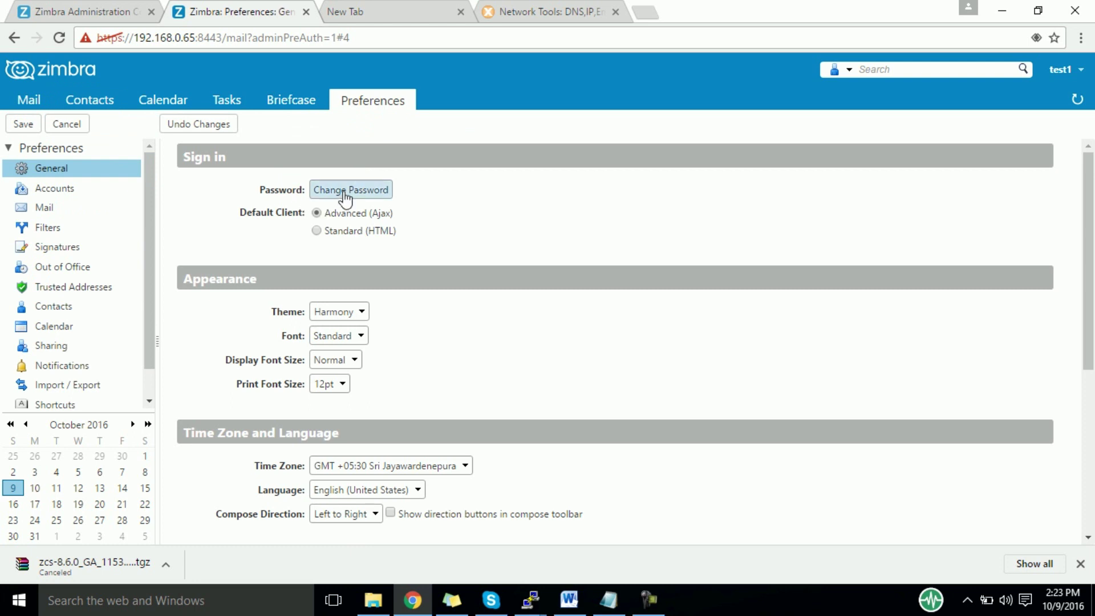
{"action": "left_click", "coordinate": [1075, 77]}
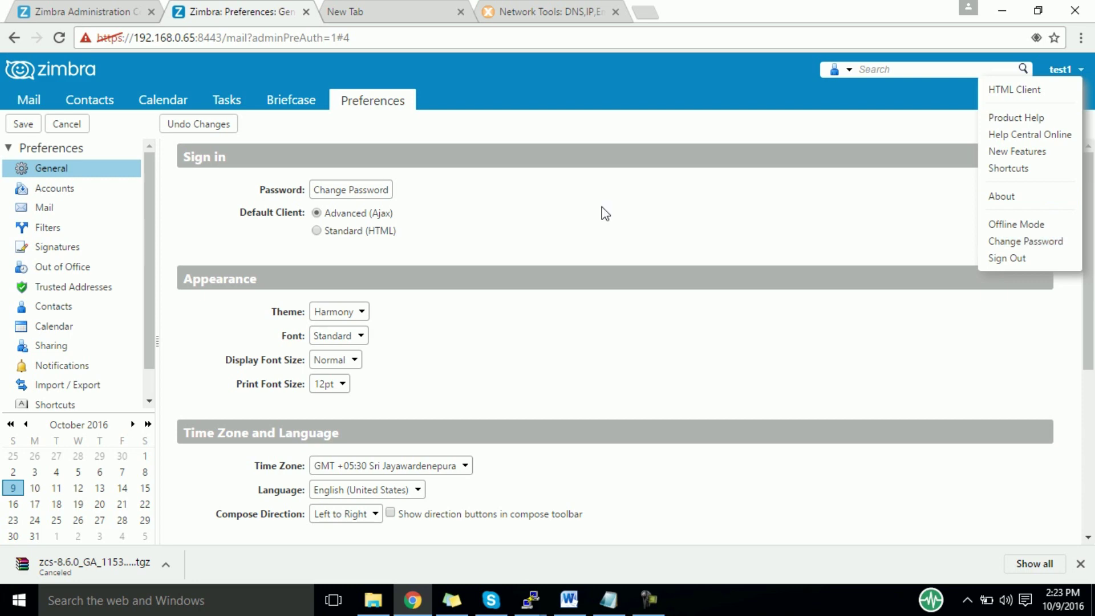
{"action": "left_click", "coordinate": [633, 174]}
{"action": "scroll", "coordinate": [570, 206], "scroll_direction": "down", "scroll_amount": 2}
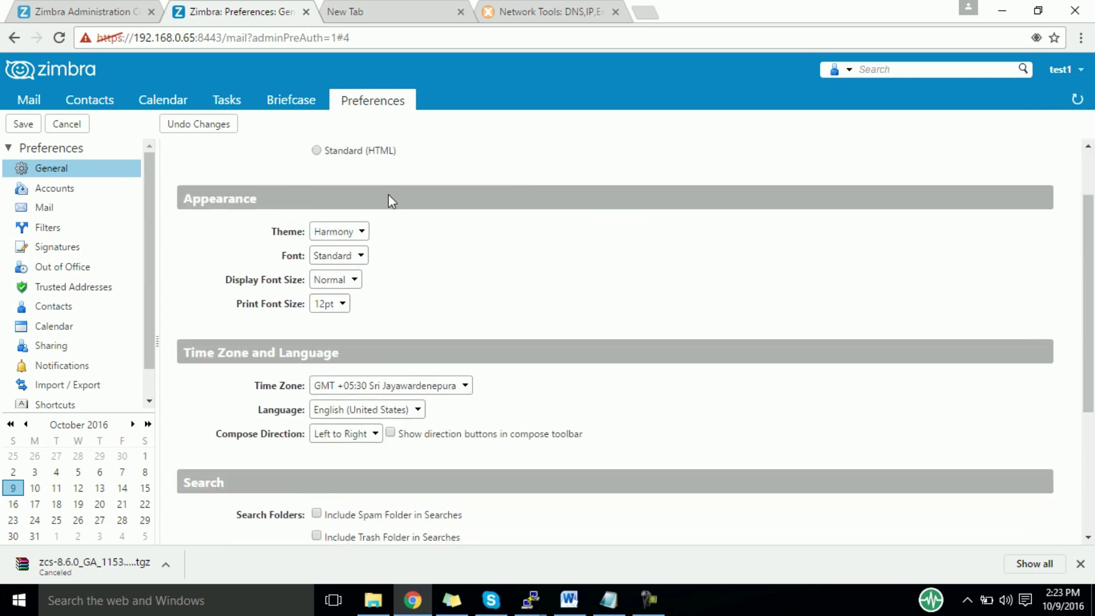
{"action": "scroll", "coordinate": [386, 196], "scroll_direction": "up", "scroll_amount": 2}
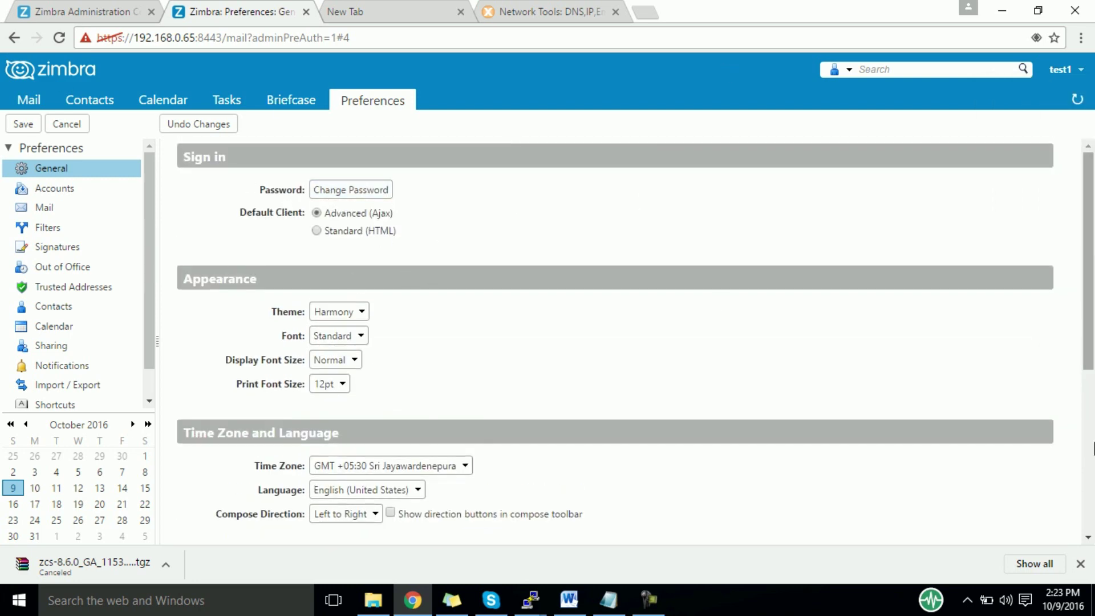
{"action": "scroll", "coordinate": [244, 223], "scroll_direction": "down", "scroll_amount": 4}
{"action": "scroll", "coordinate": [244, 224], "scroll_direction": "down", "scroll_amount": 4}
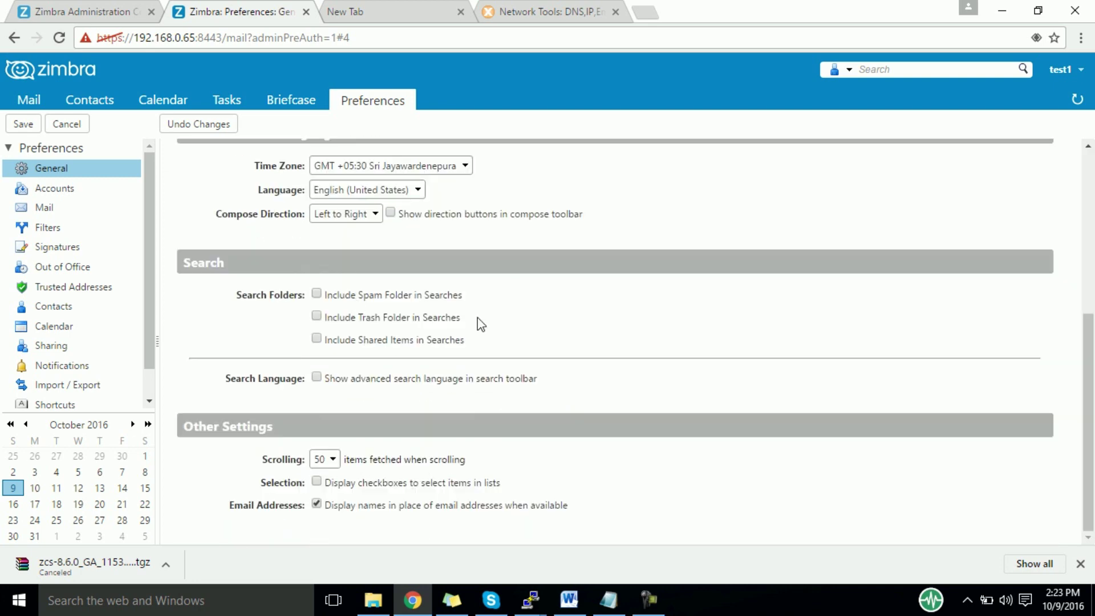
Show the Accounts preferences and review the Primary Account's sent-message settings
{"action": "left_click", "coordinate": [53, 188]}
{"action": "scroll", "coordinate": [298, 378], "scroll_direction": "down", "scroll_amount": 1}
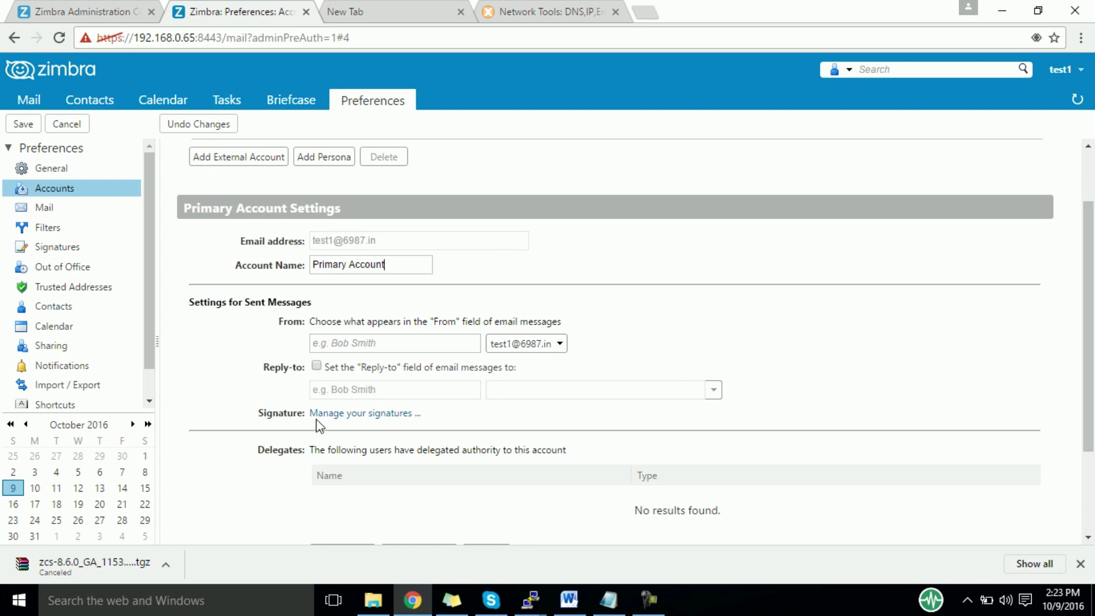
{"action": "scroll", "coordinate": [313, 422], "scroll_direction": "up", "scroll_amount": 2}
Add a trial persona to the account and delete it again
{"action": "left_click", "coordinate": [319, 242]}
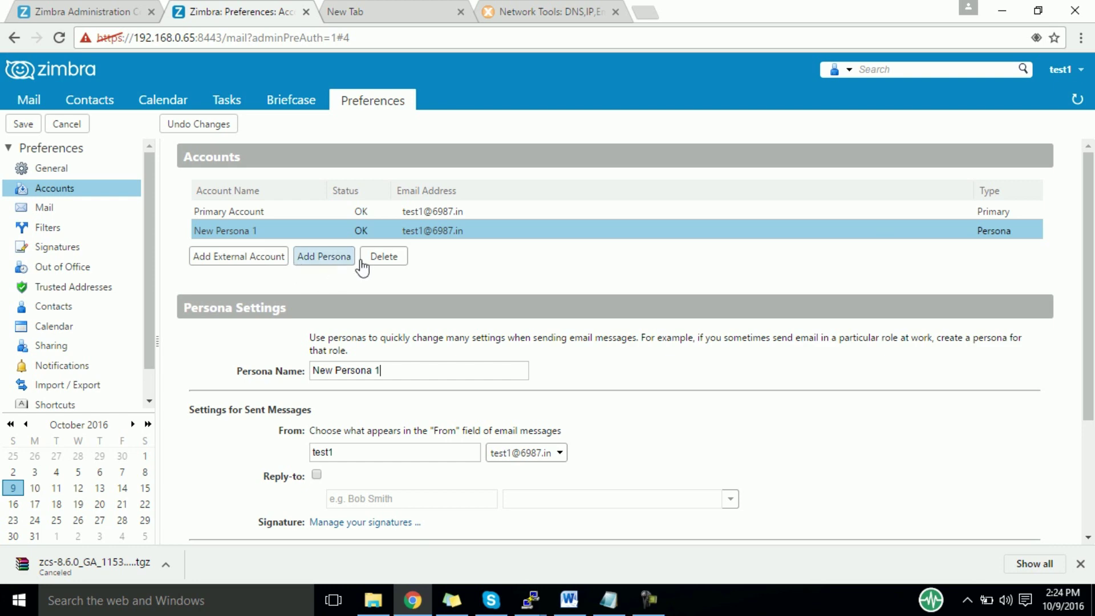
{"action": "left_click", "coordinate": [393, 259]}
{"action": "scroll", "coordinate": [415, 399], "scroll_direction": "down", "scroll_amount": 3}
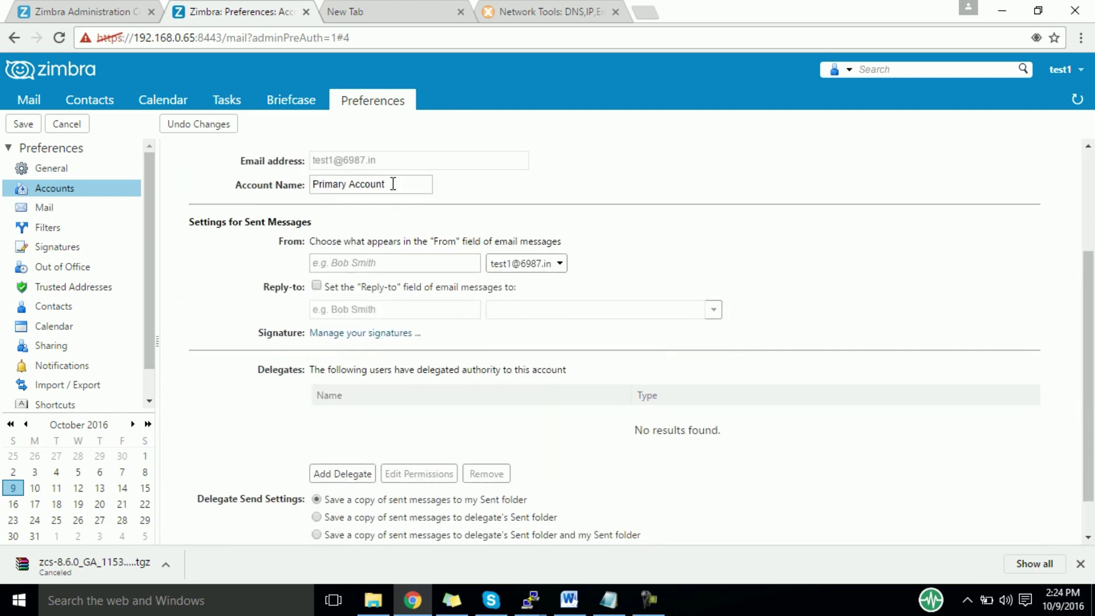
Show the Mail Filters preferences, where no incoming filters exist
{"action": "scroll", "coordinate": [415, 356], "scroll_direction": "down", "scroll_amount": 2}
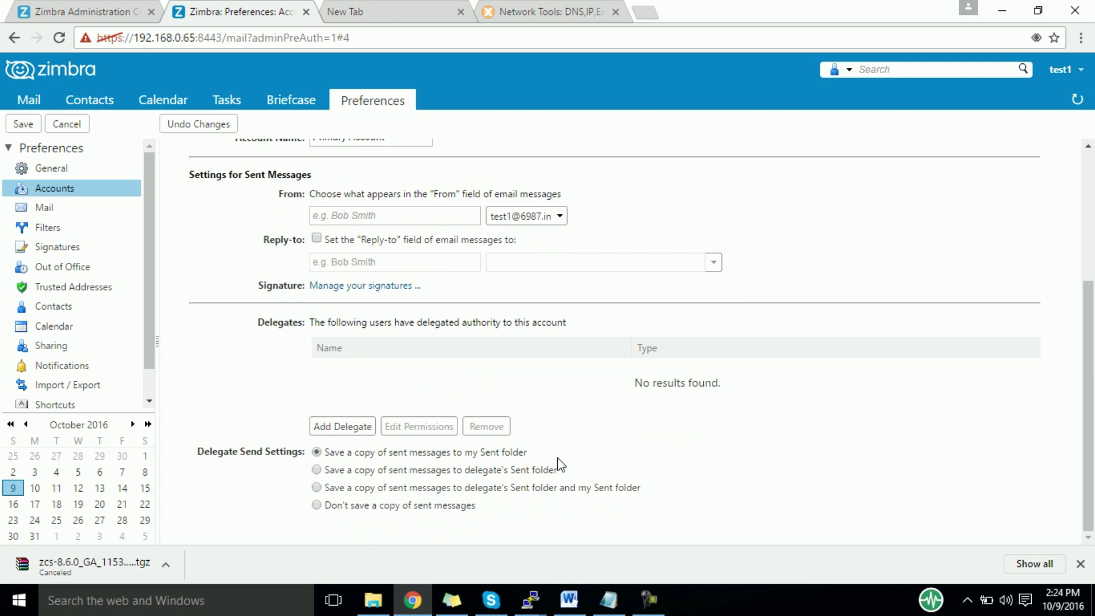
{"action": "left_click", "coordinate": [39, 209]}
{"action": "left_click", "coordinate": [55, 228]}
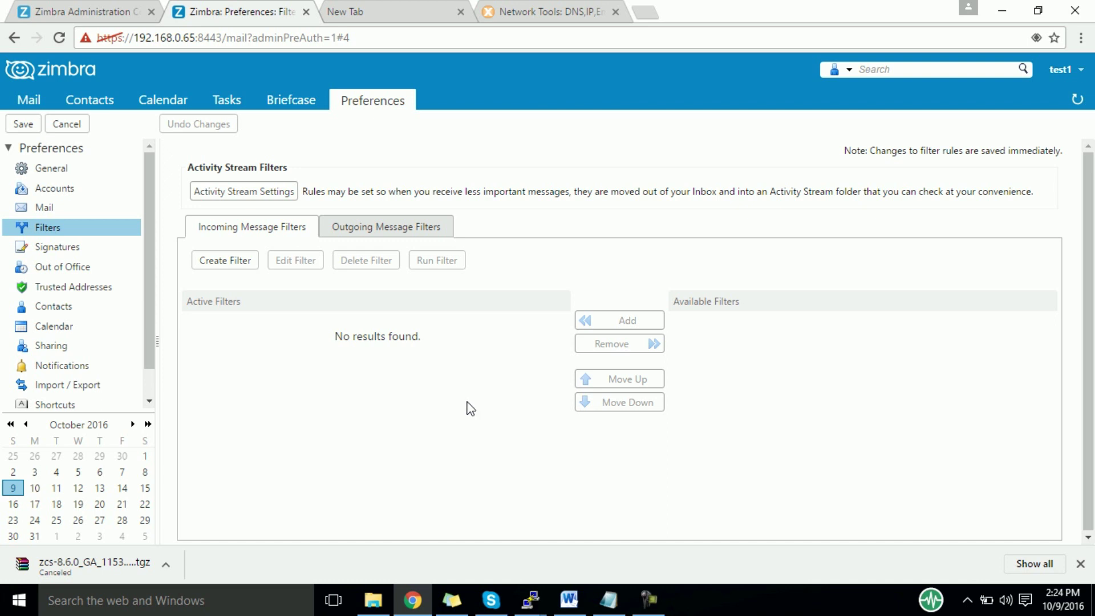
{"action": "left_click", "coordinate": [236, 259]}
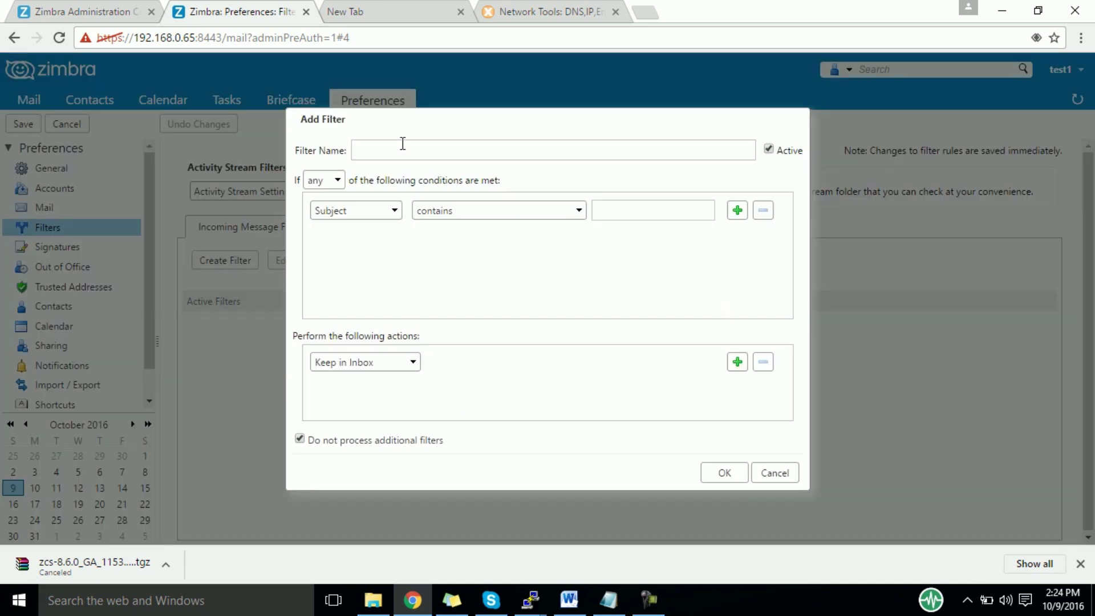
{"action": "type", "text": "dad"}
{"action": "type", "text": "ad"}
{"action": "left_click", "coordinate": [341, 180]}
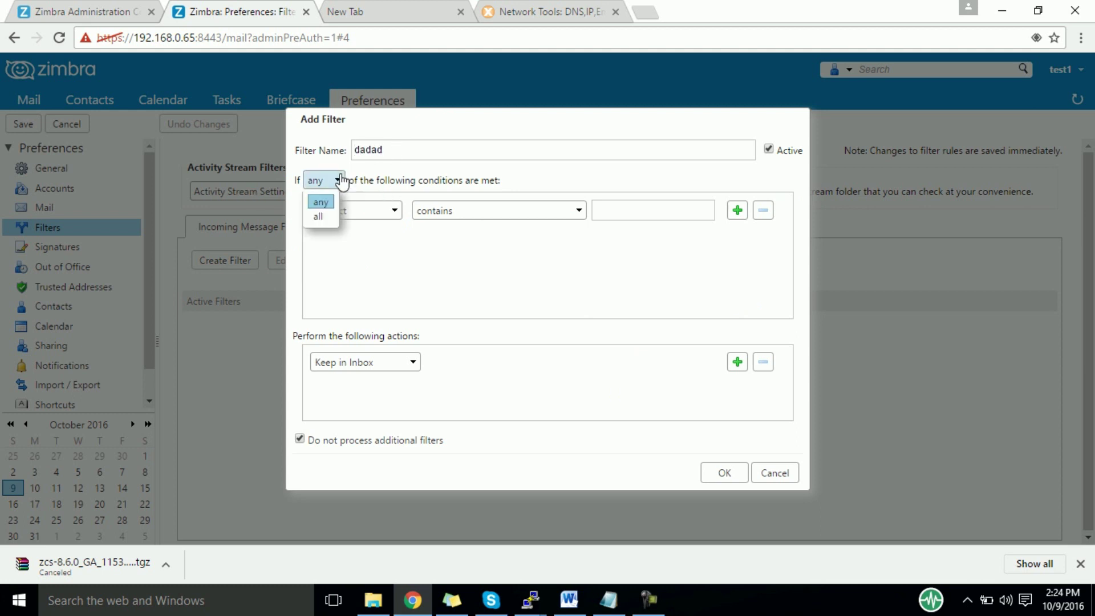
{"action": "left_click", "coordinate": [321, 201]}
{"action": "left_click", "coordinate": [627, 209]}
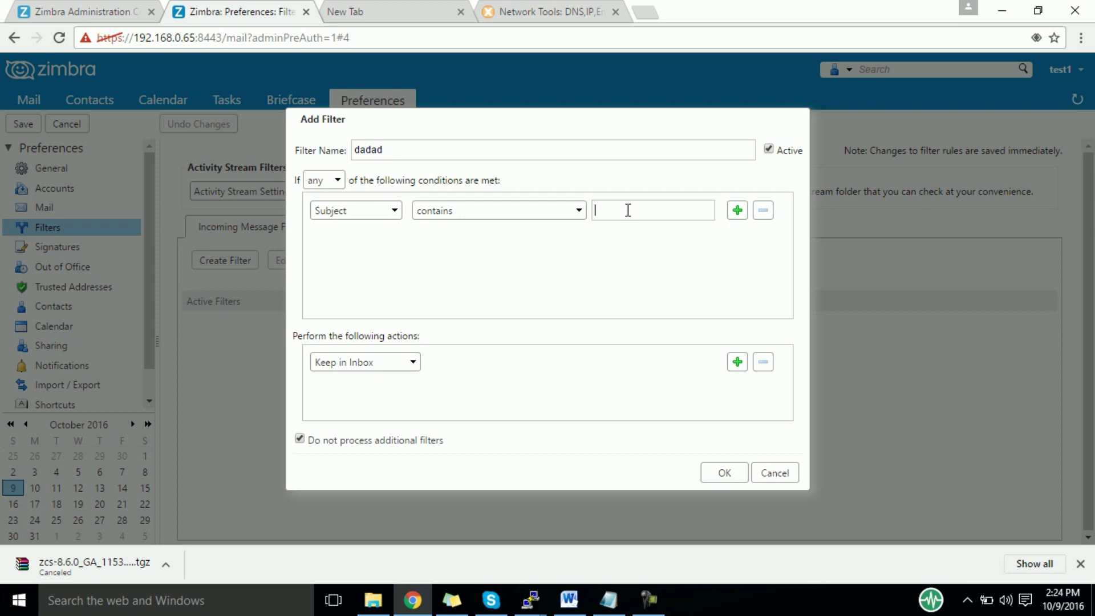
{"action": "type", "text": "xyz"}
{"action": "left_click", "coordinate": [383, 361]}
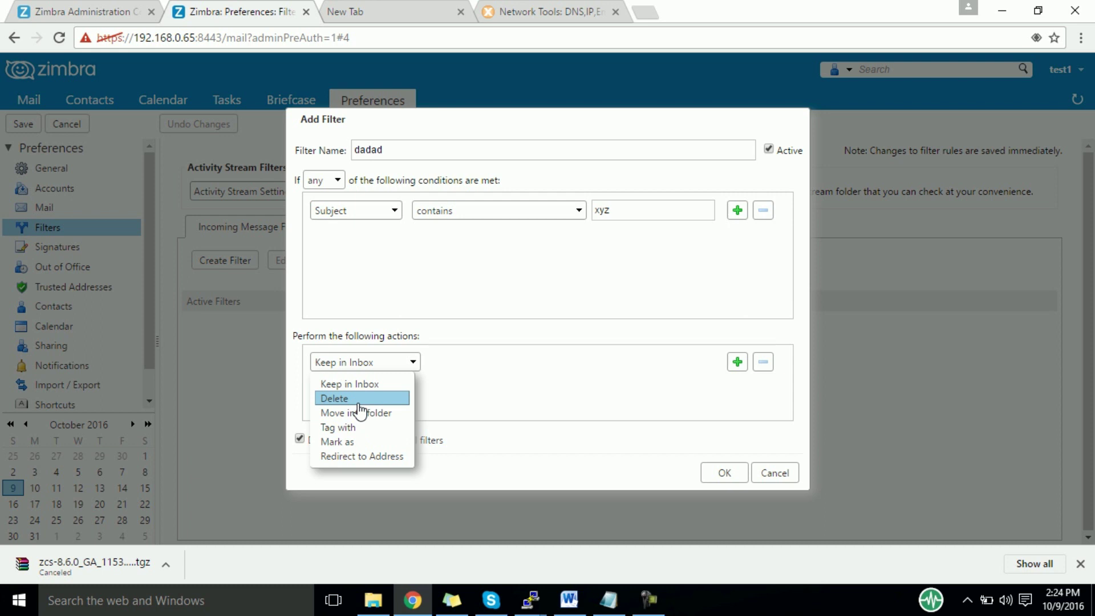
{"action": "left_click", "coordinate": [393, 291]}
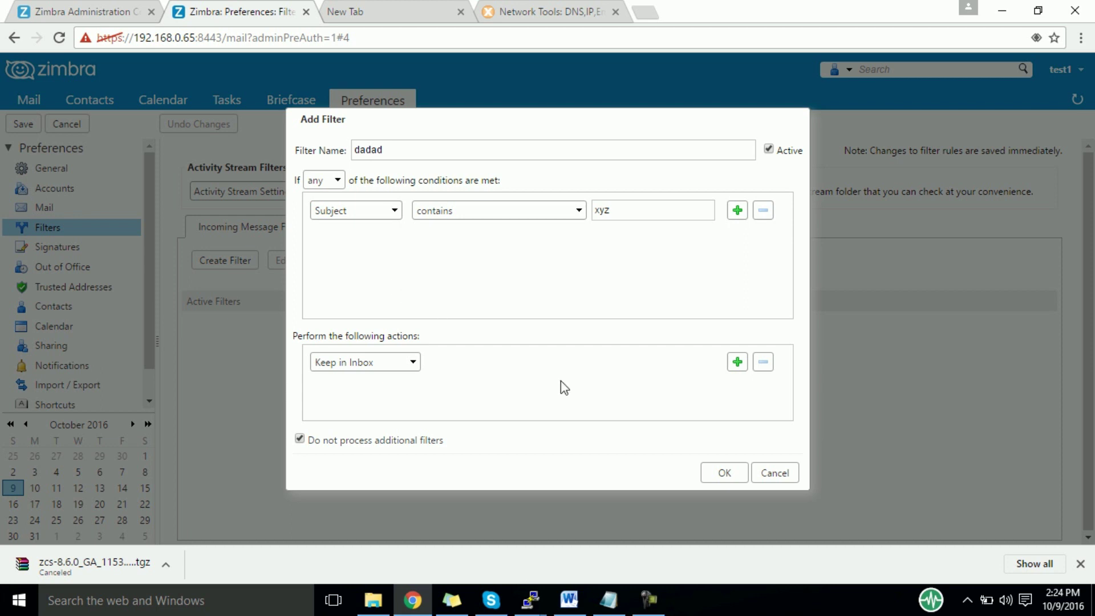
{"action": "left_click", "coordinate": [774, 472]}
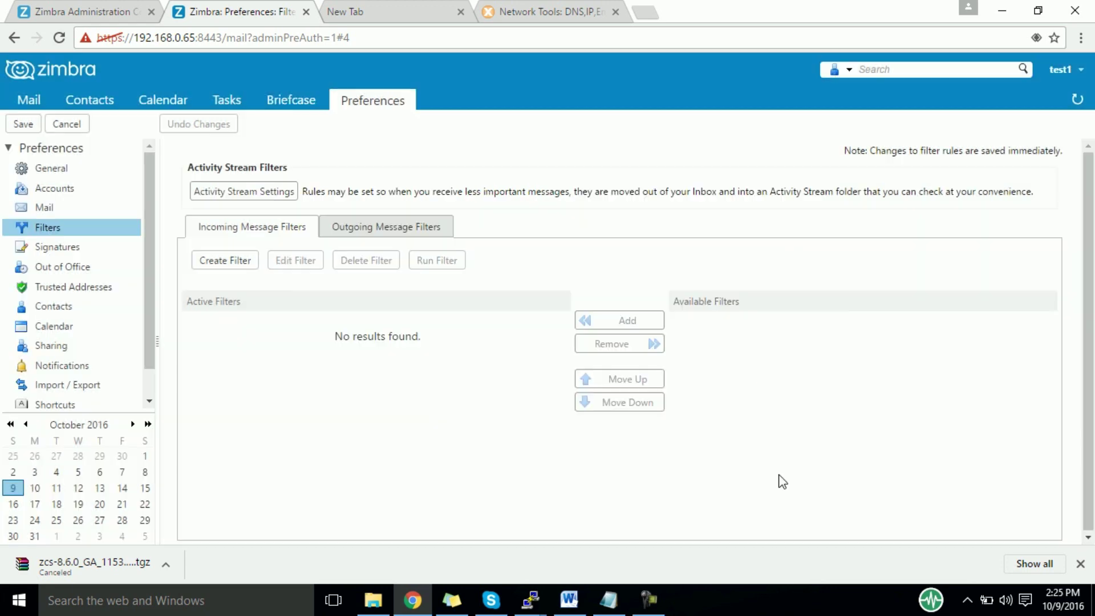
Turn on out-of-office auto-replies limited to a time period and save the change
{"action": "left_click", "coordinate": [59, 248]}
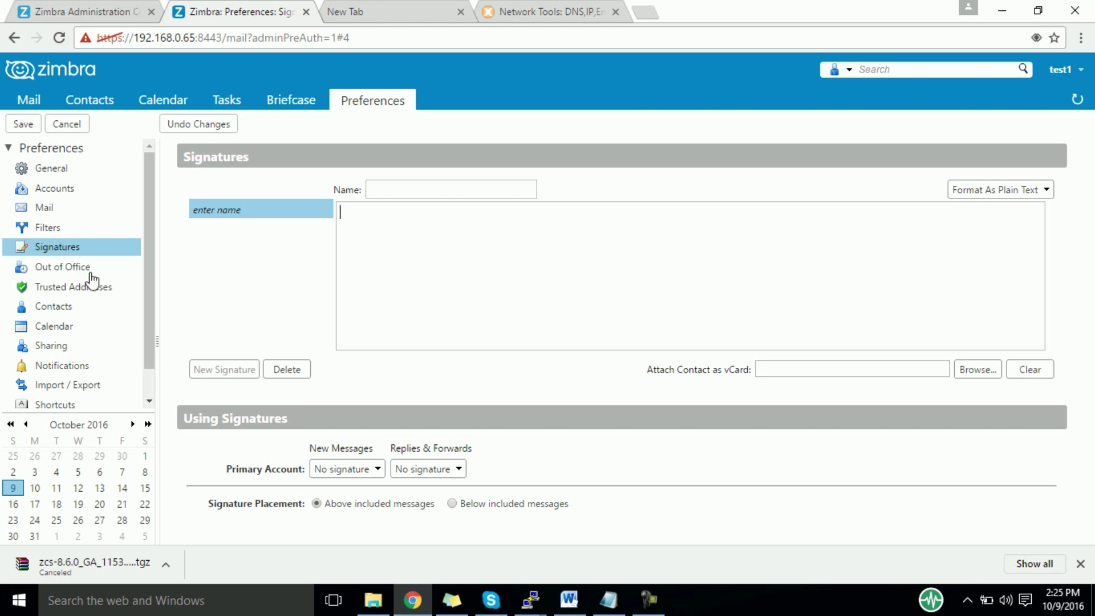
{"action": "left_click", "coordinate": [69, 267]}
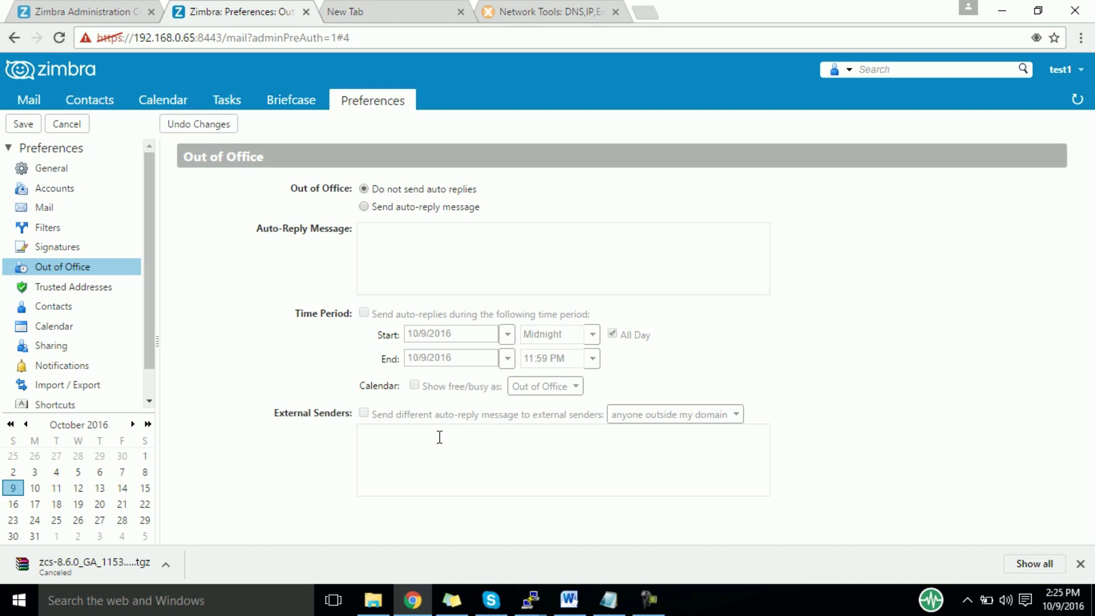
{"action": "left_click", "coordinate": [363, 207]}
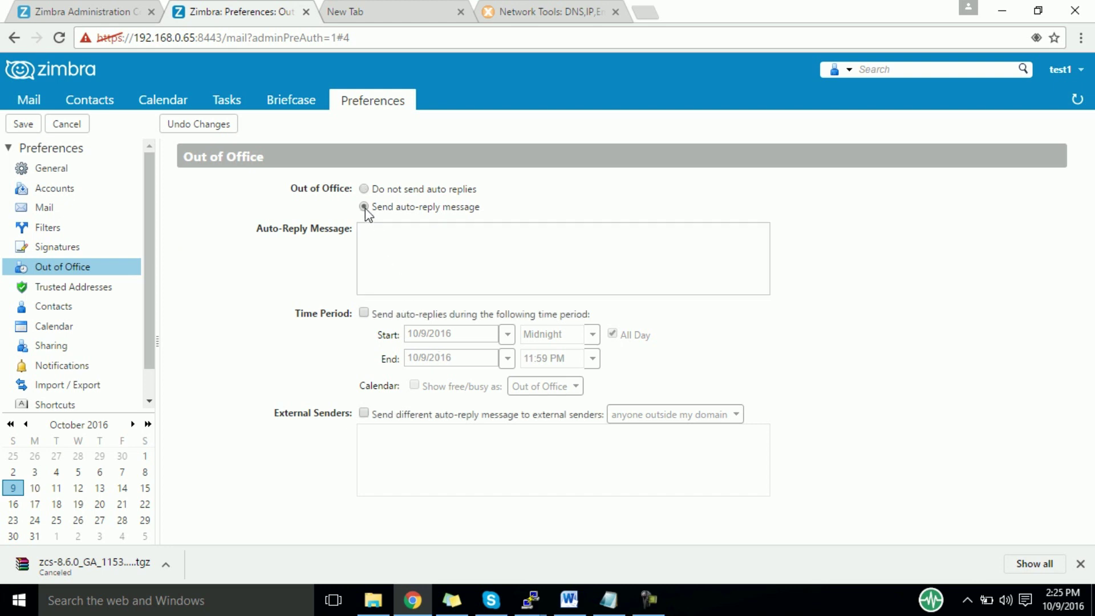
{"action": "left_click", "coordinate": [364, 313]}
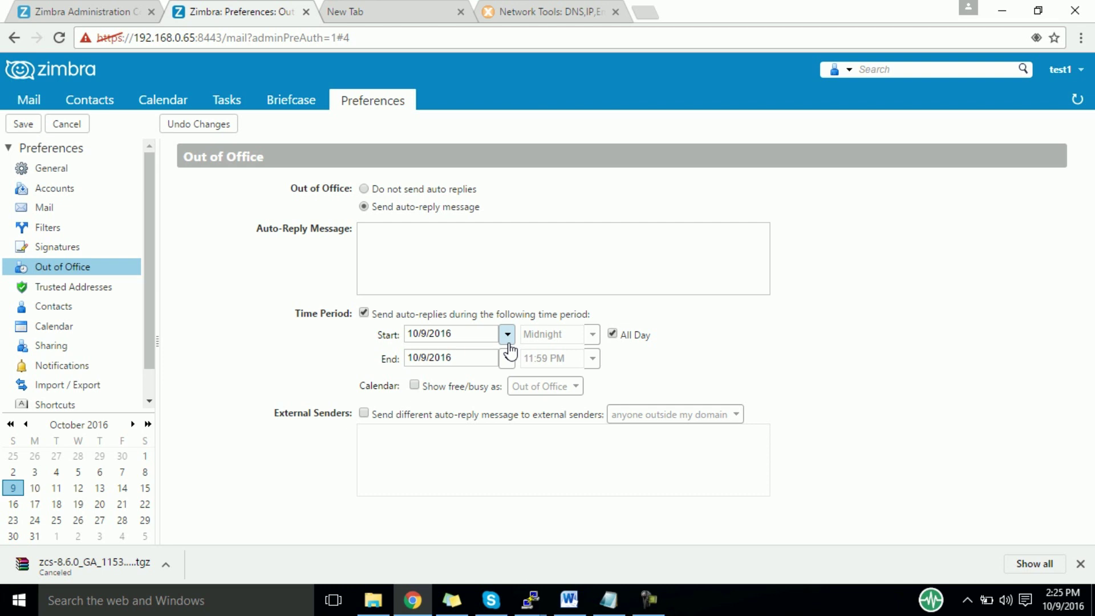
{"action": "left_click", "coordinate": [431, 235]}
{"action": "left_click", "coordinate": [66, 124]}
{"action": "left_click", "coordinate": [578, 330]}
Look through the Inbox and Sent folders, then start a blank new message
{"action": "left_click", "coordinate": [29, 100]}
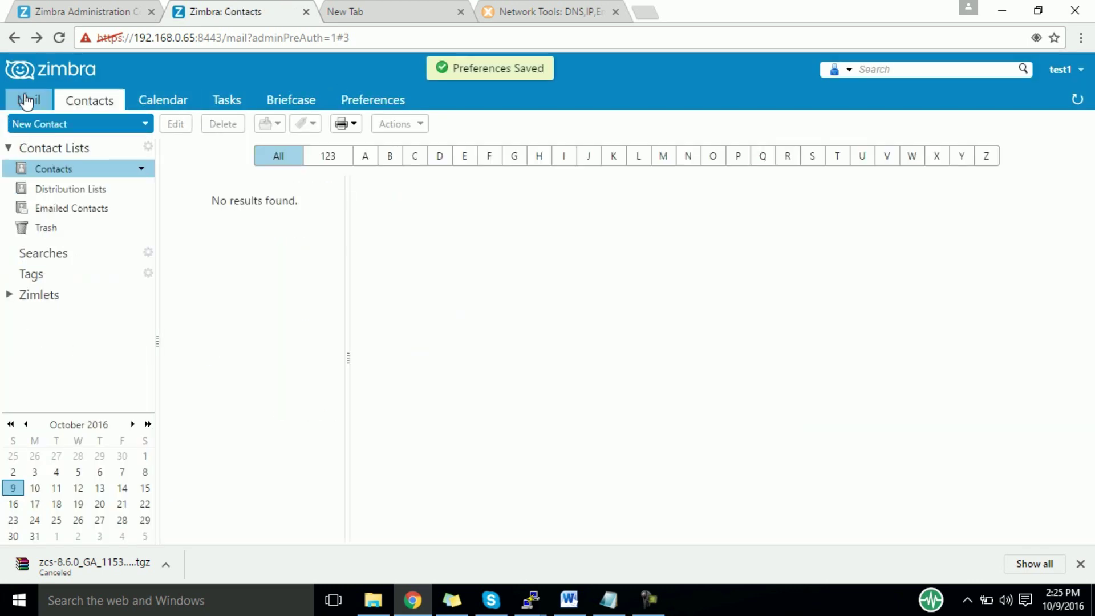
{"action": "left_click", "coordinate": [47, 171]}
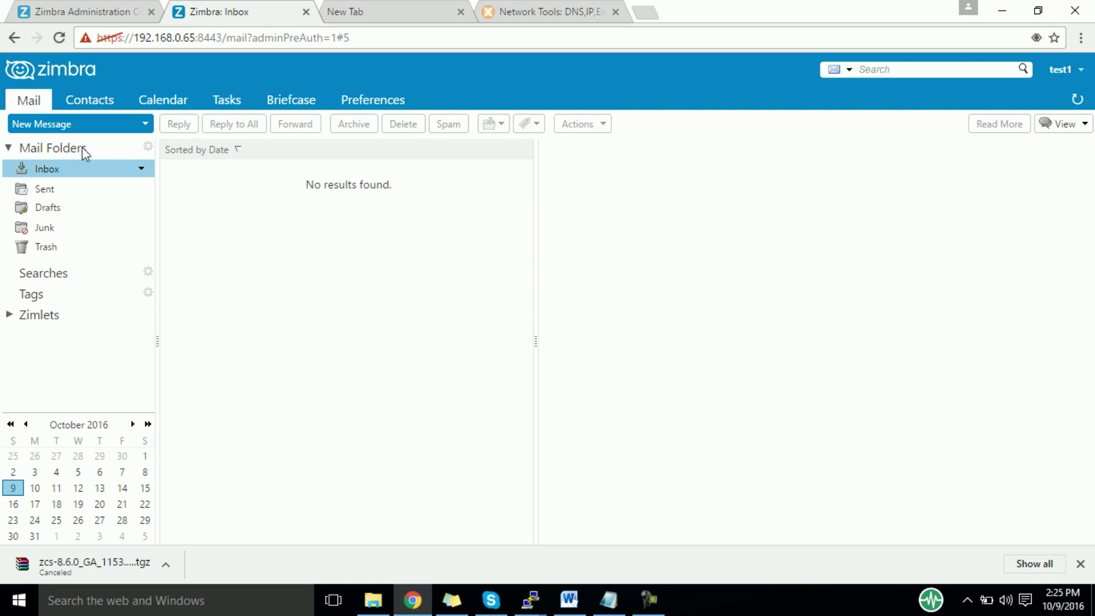
{"action": "left_click", "coordinate": [42, 188]}
{"action": "left_click", "coordinate": [51, 130]}
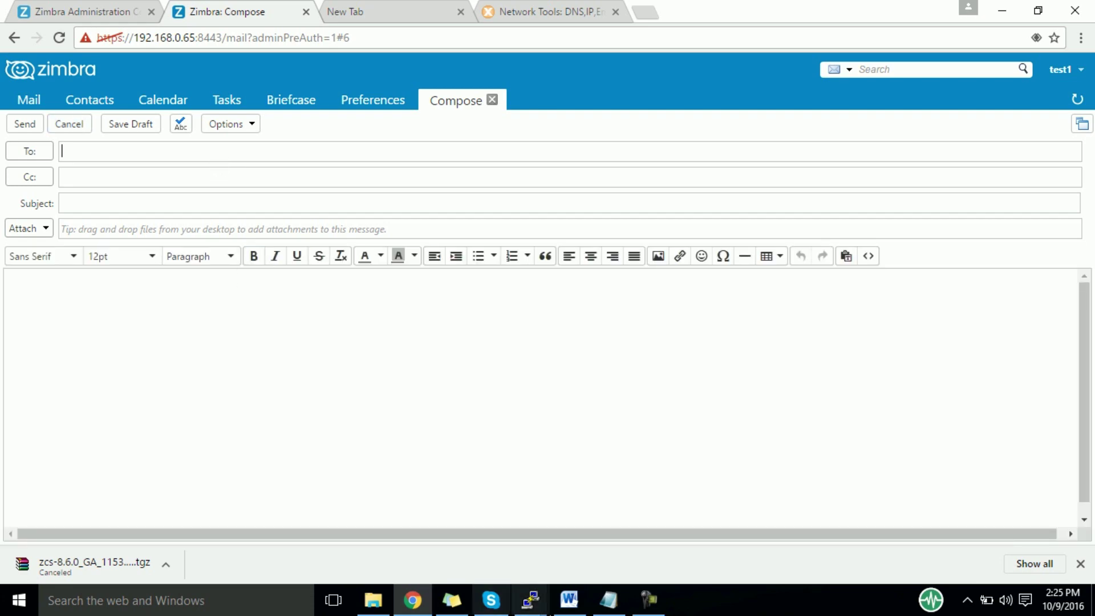
{"action": "mouse_move", "coordinate": [530, 599]}
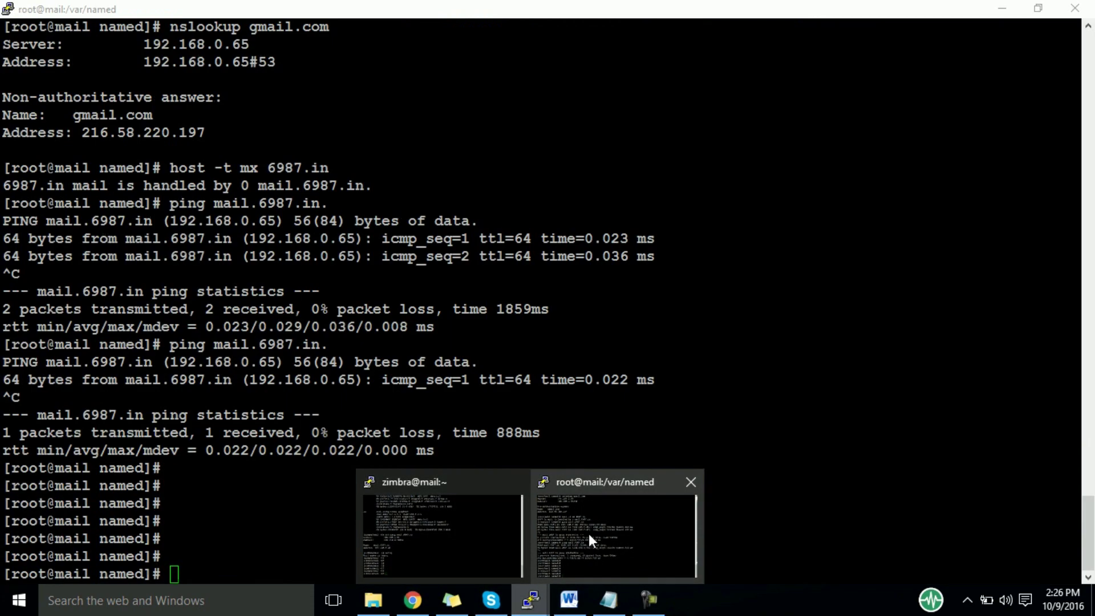
Follow /var/log/zimbra.log live with tail -f in the zimbra terminal, then return to Chrome
{"action": "left_click", "coordinate": [480, 533]}
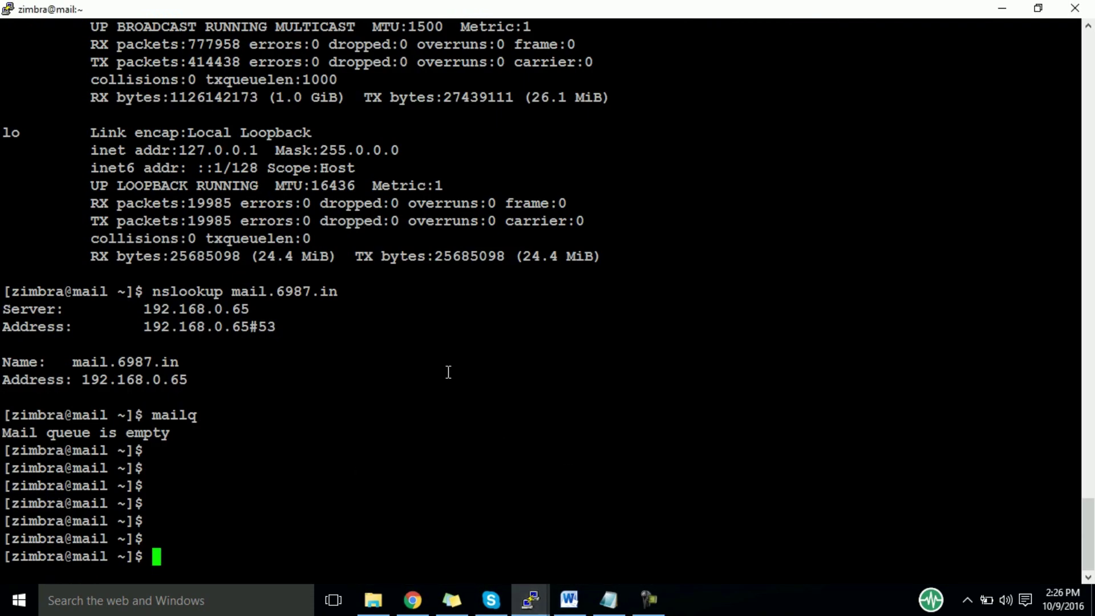
{"action": "type", "text": "tail"}
{"action": "key", "text": "BackSpace"}
{"action": "key", "text": "BackSpace"}
{"action": "key", "text": "BackSpace"}
{"action": "key", "text": "BackSpace"}
{"action": "type", "text": "ta"}
{"action": "type", "text": "il -f "}
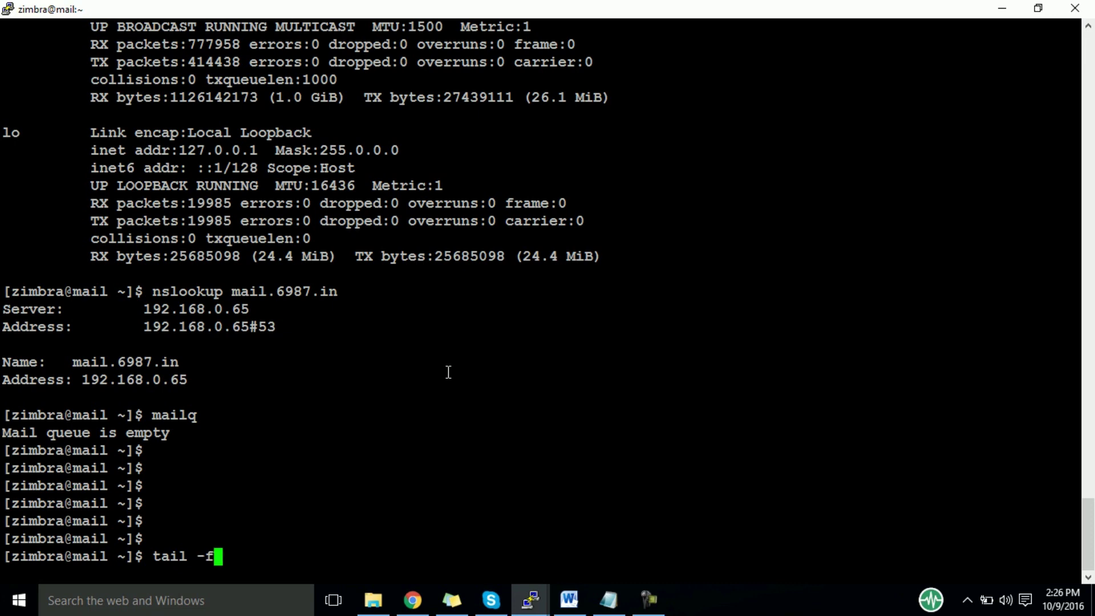
{"action": "type", "text": "/var/log"}
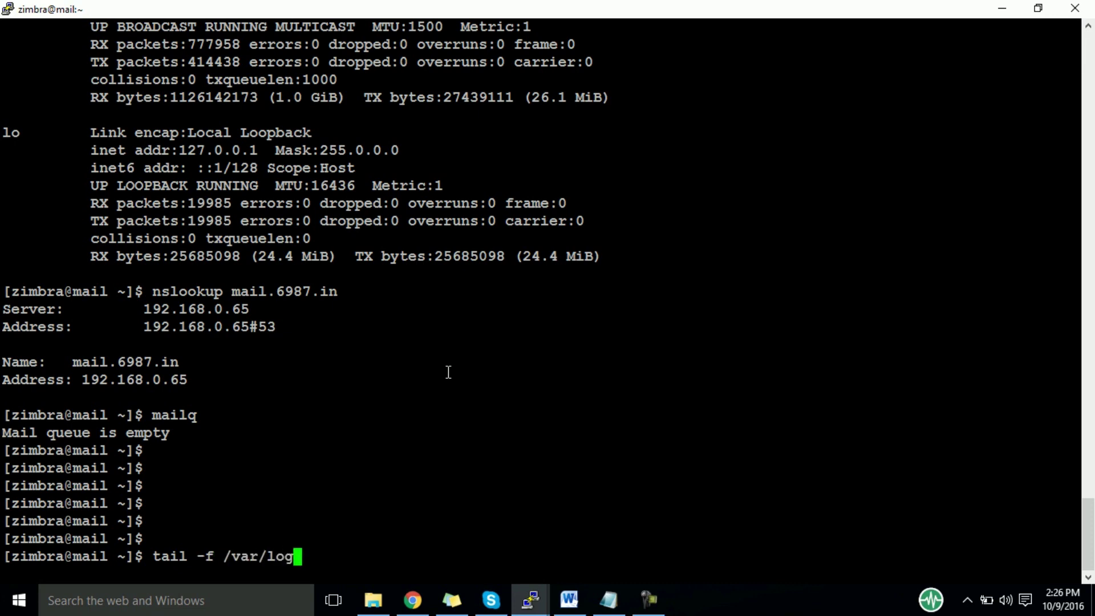
{"action": "type", "text": "/zimbra.log"}
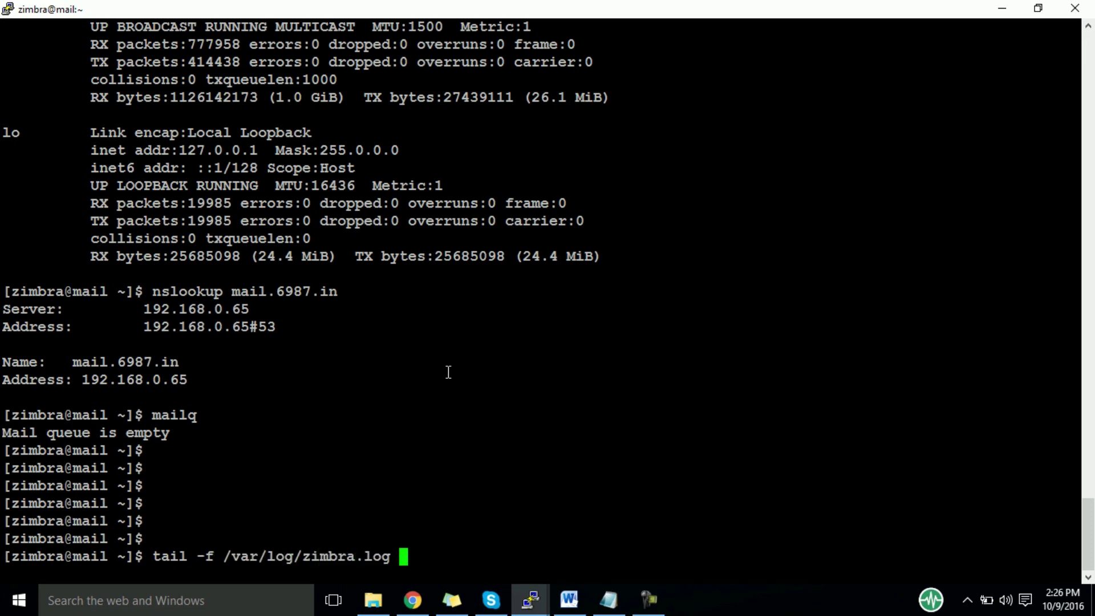
{"action": "double_click", "coordinate": [285, 556]}
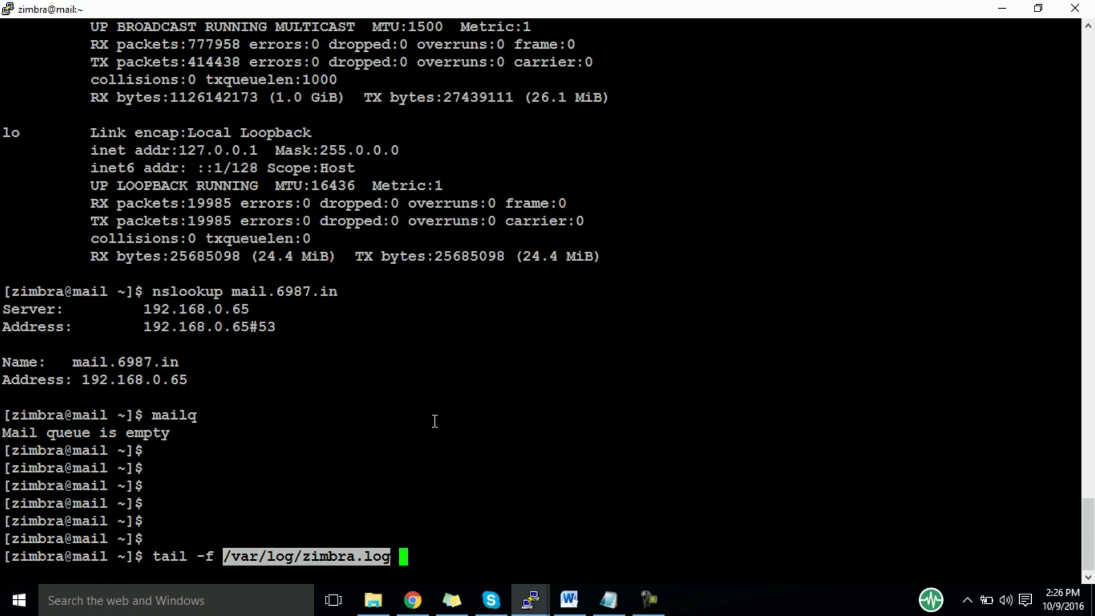
{"action": "key", "text": "Return"}
{"action": "key", "text": "Return"}
{"action": "key", "text": "Return"}
{"action": "key", "text": "Return"}
{"action": "key", "text": "Return"}
{"action": "key", "text": "Return"}
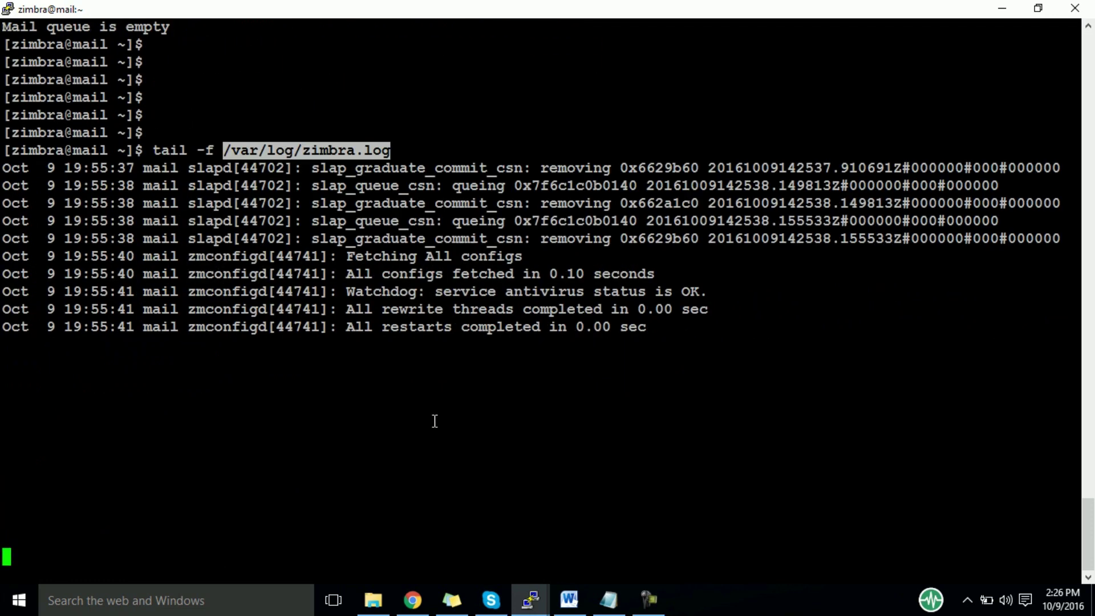
{"action": "key", "text": "Return"}
{"action": "key", "text": "Return"}
{"action": "key", "text": "Return"}
{"action": "key", "text": "Return"}
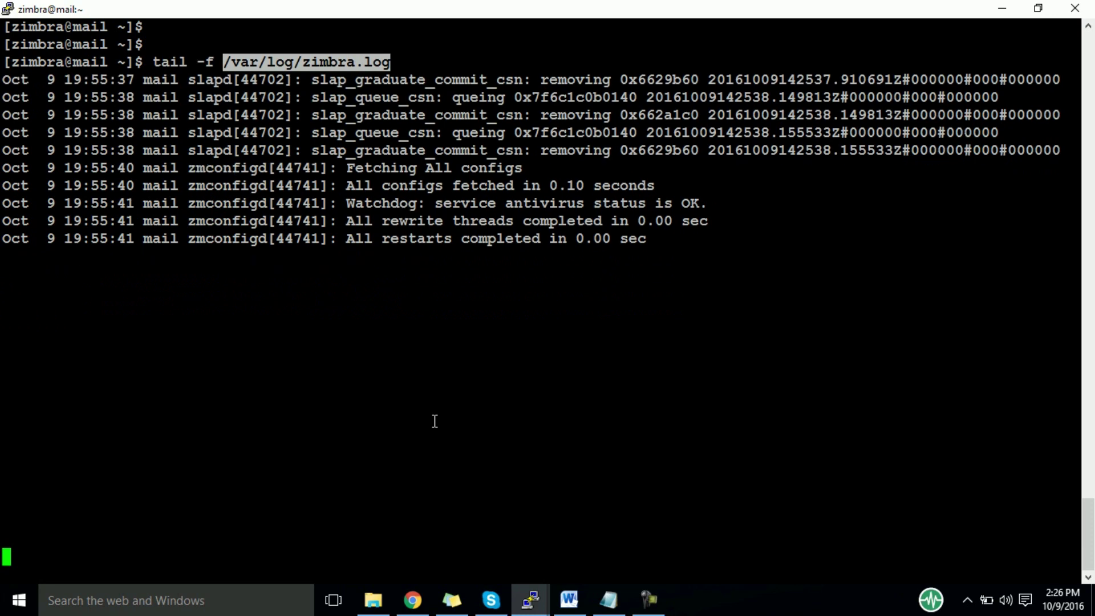
{"action": "key", "text": "alt+Tab"}
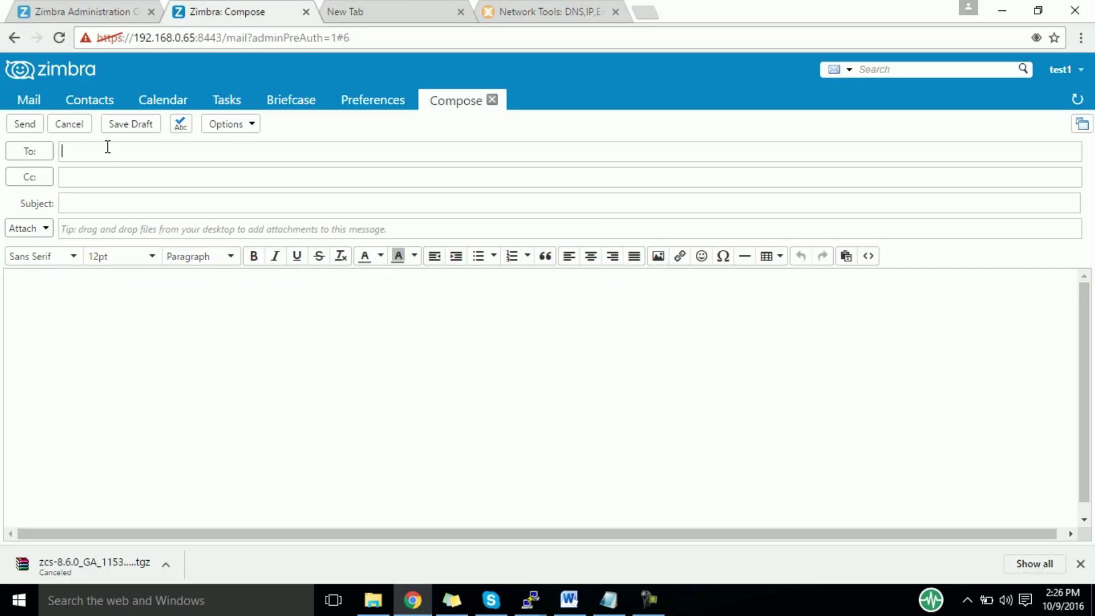
Send test2 a message with the subject 'test' and check the mail log
{"action": "type", "text": "tes"}
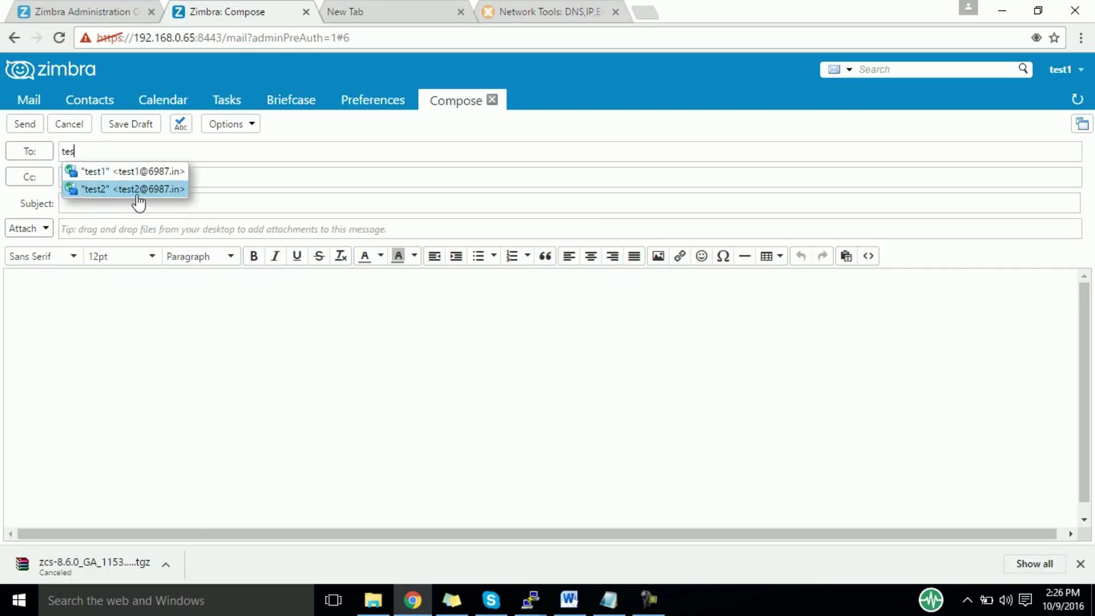
{"action": "left_click", "coordinate": [138, 193]}
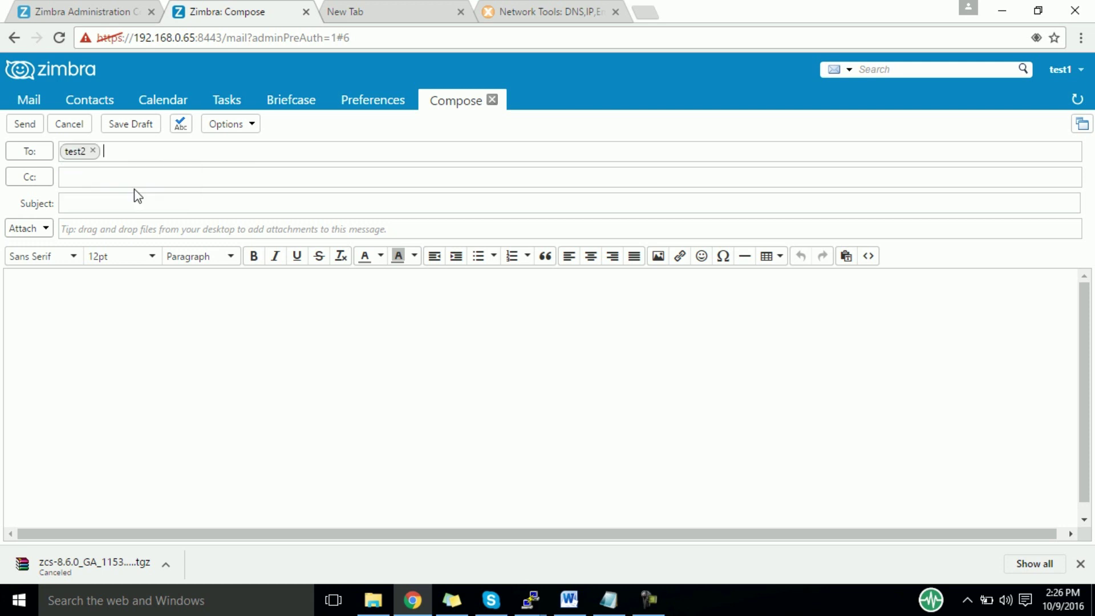
{"action": "left_click", "coordinate": [1060, 70]}
{"action": "left_click", "coordinate": [108, 202]}
{"action": "type", "text": "test"}
{"action": "left_click", "coordinate": [86, 168]}
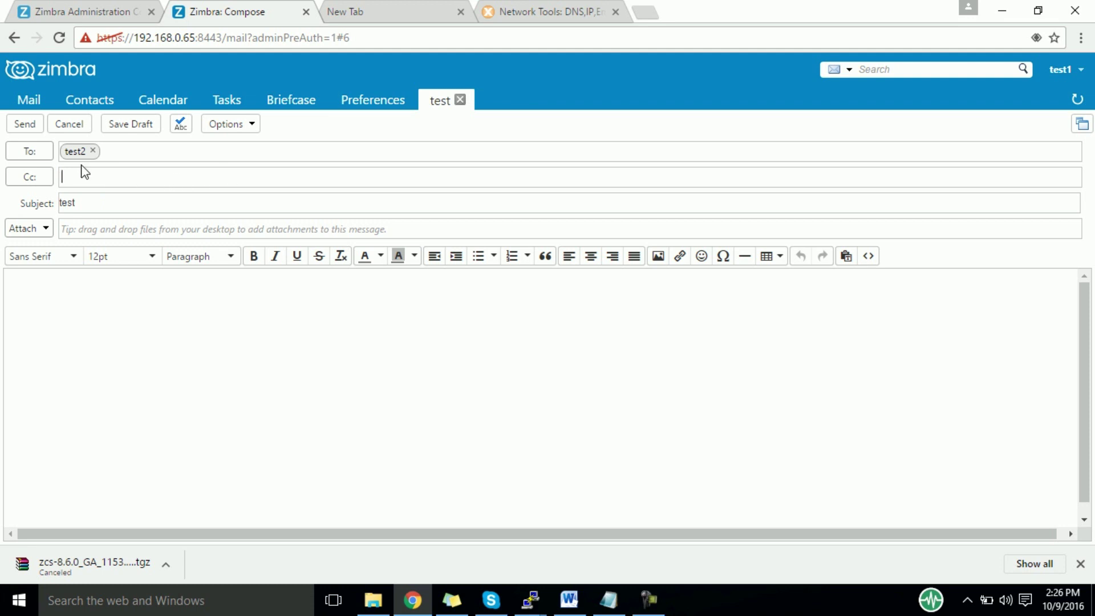
{"action": "left_click", "coordinate": [26, 126]}
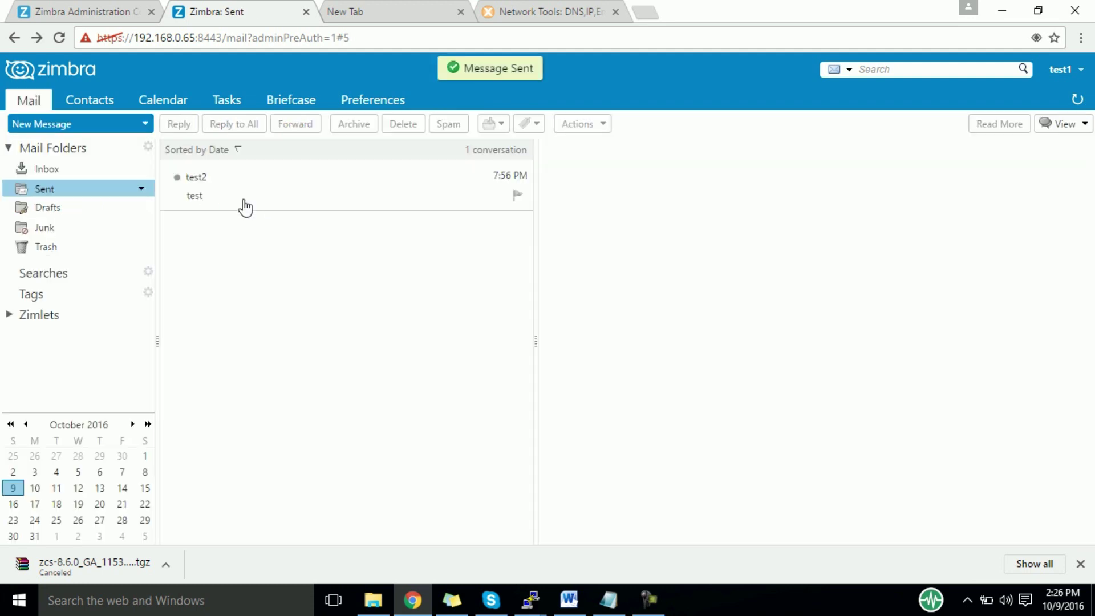
{"action": "key", "text": "alt+Tab"}
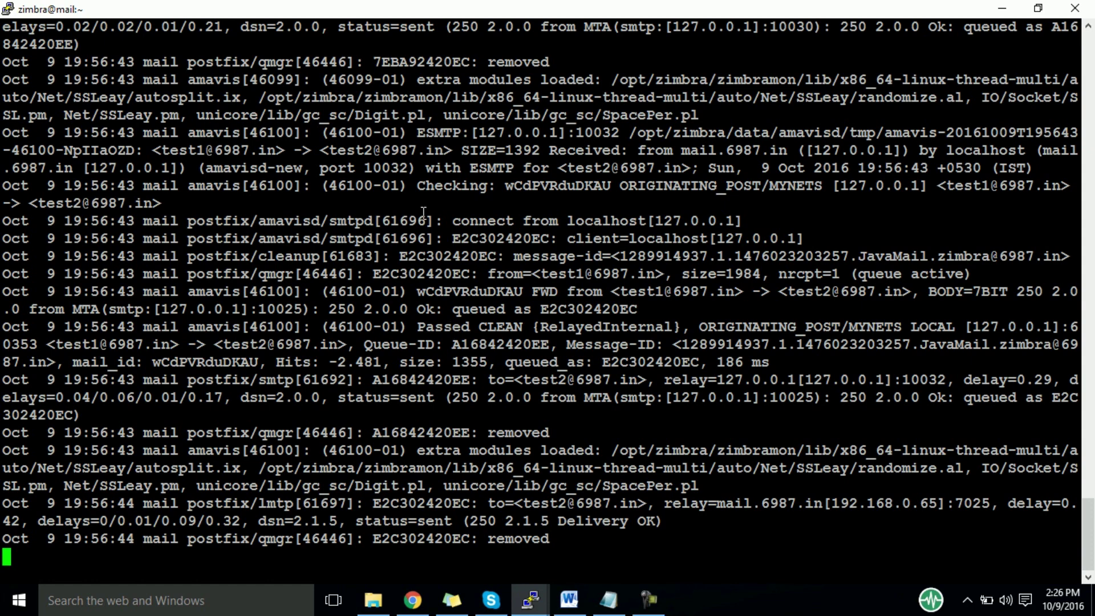
{"action": "scroll", "coordinate": [269, 324], "scroll_direction": "up", "scroll_amount": 5}
{"action": "scroll", "coordinate": [270, 324], "scroll_direction": "up", "scroll_amount": 5}
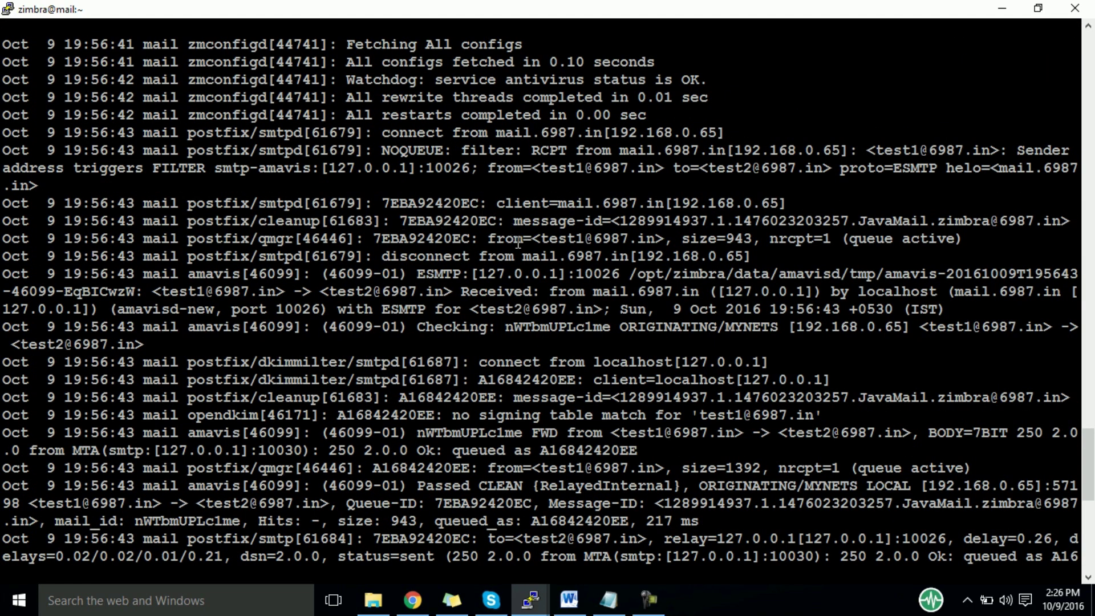
{"action": "left_click_drag", "start_coordinate": [542, 238], "coordinate": [655, 238]}
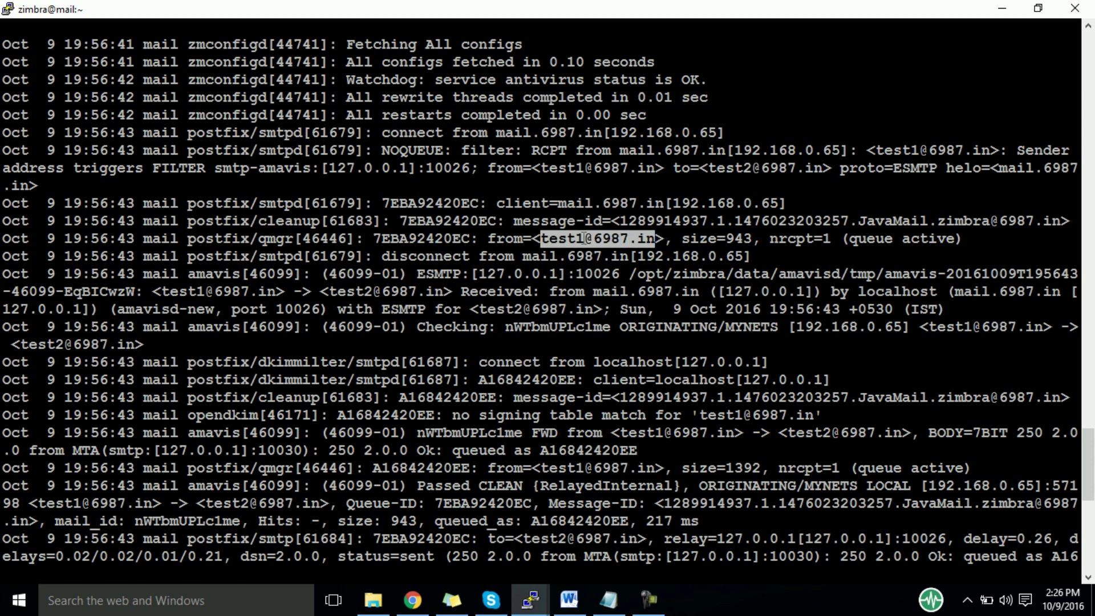
{"action": "double_click", "coordinate": [432, 238]}
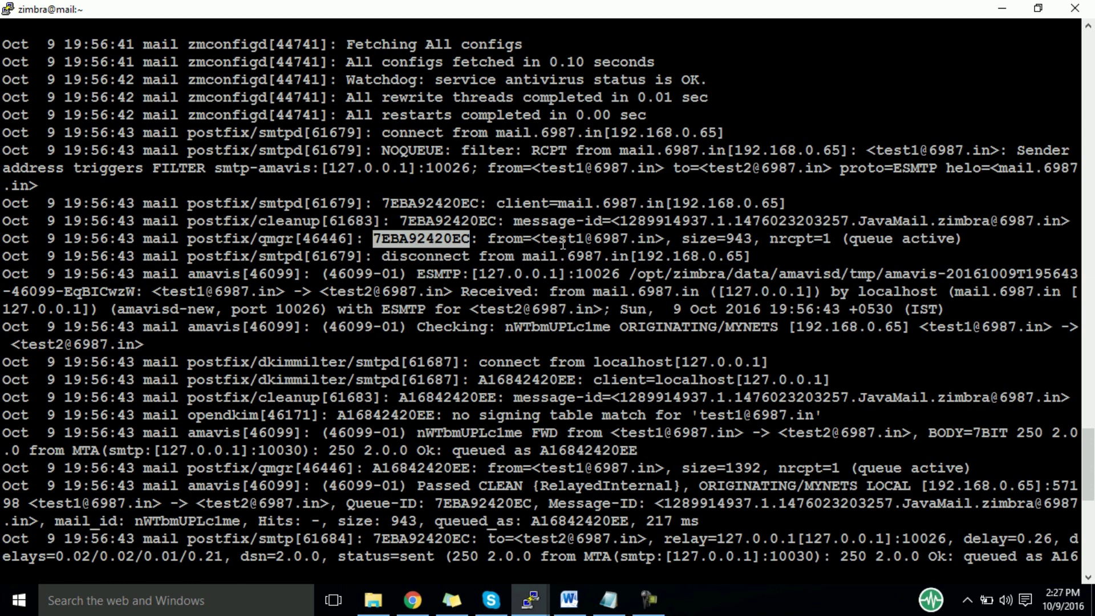
{"action": "double_click", "coordinate": [399, 310]}
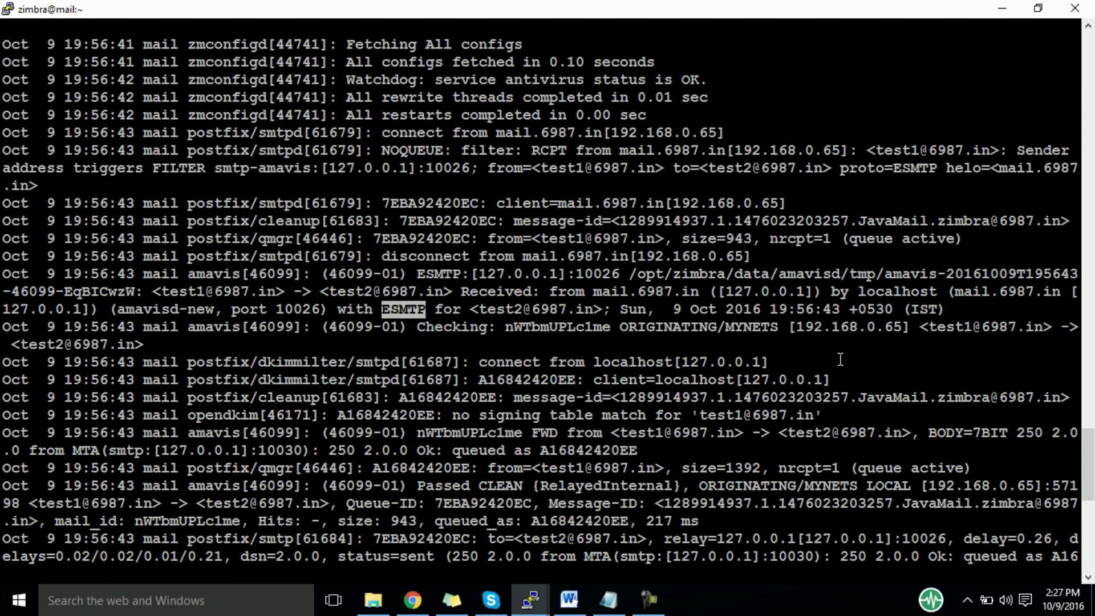
{"action": "double_click", "coordinate": [435, 222]}
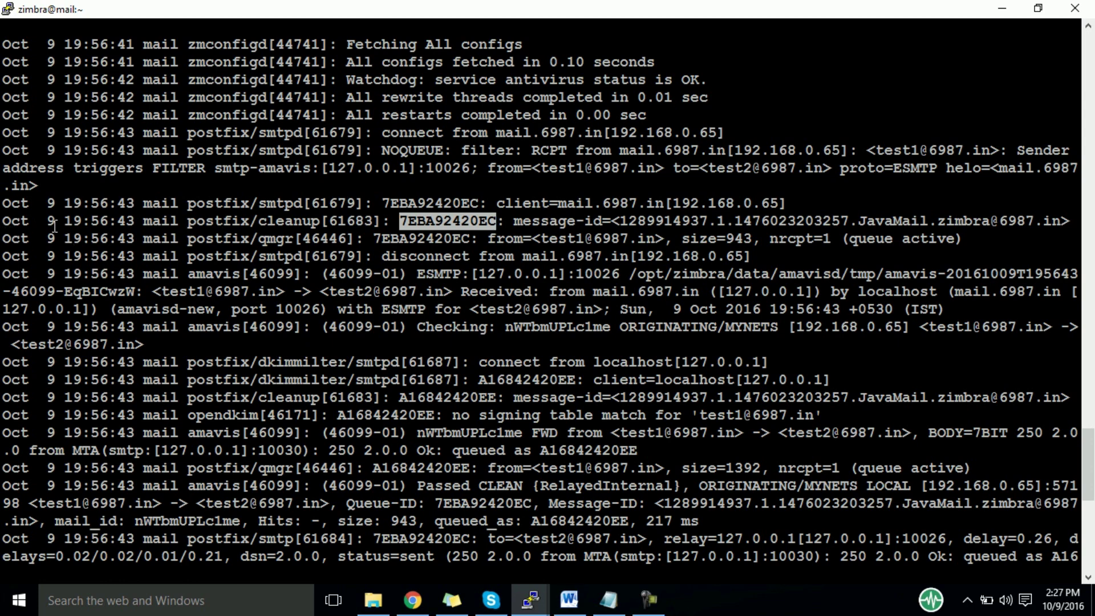
{"action": "left_click_drag", "start_coordinate": [55, 222], "coordinate": [108, 221]}
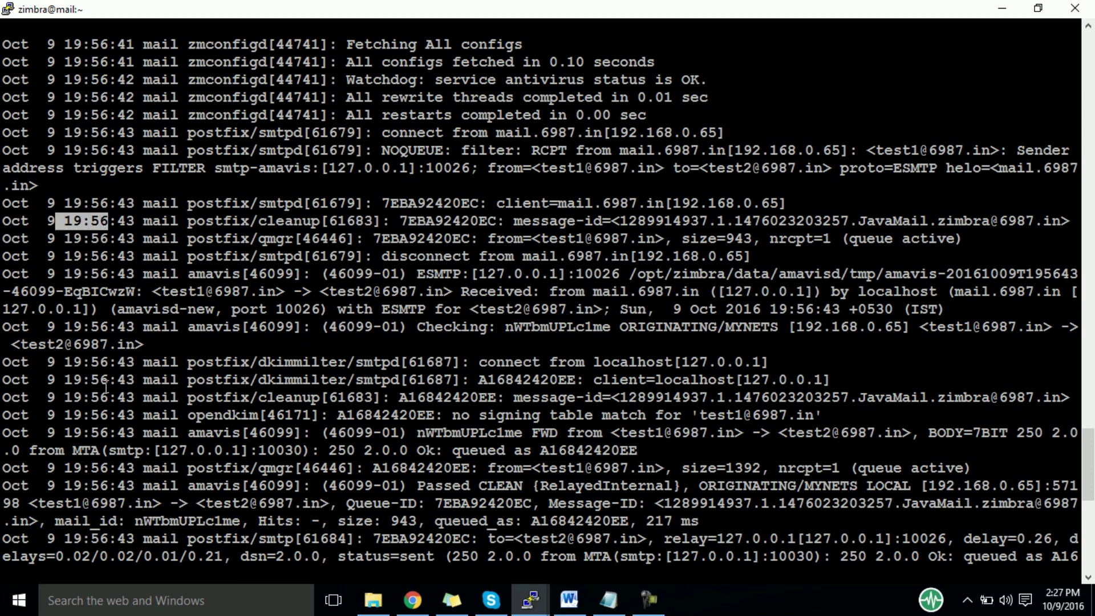
{"action": "double_click", "coordinate": [464, 221]}
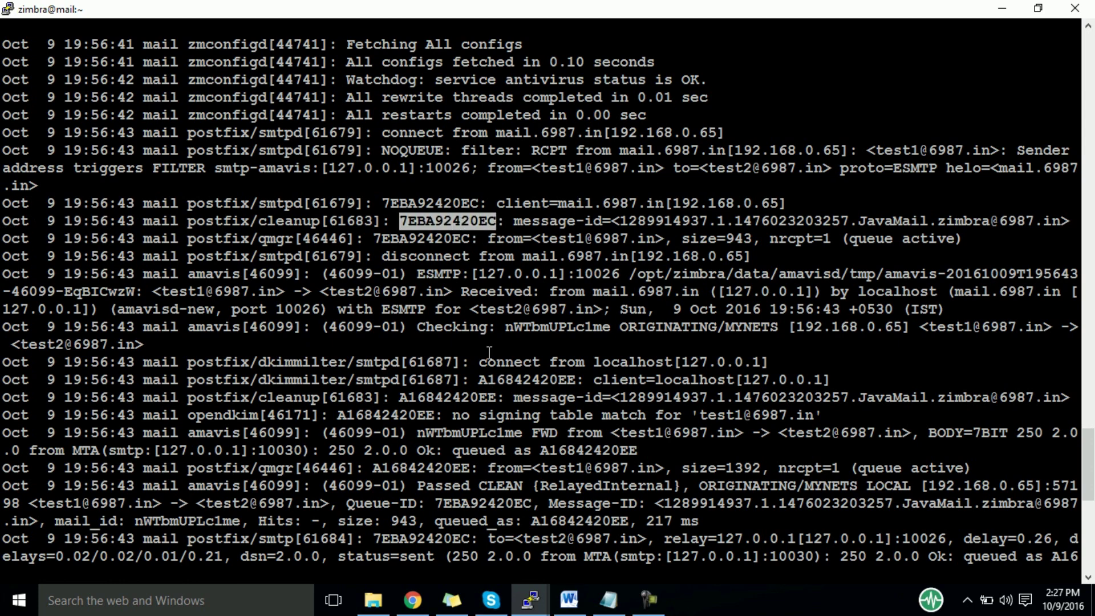
{"action": "double_click", "coordinate": [416, 239]}
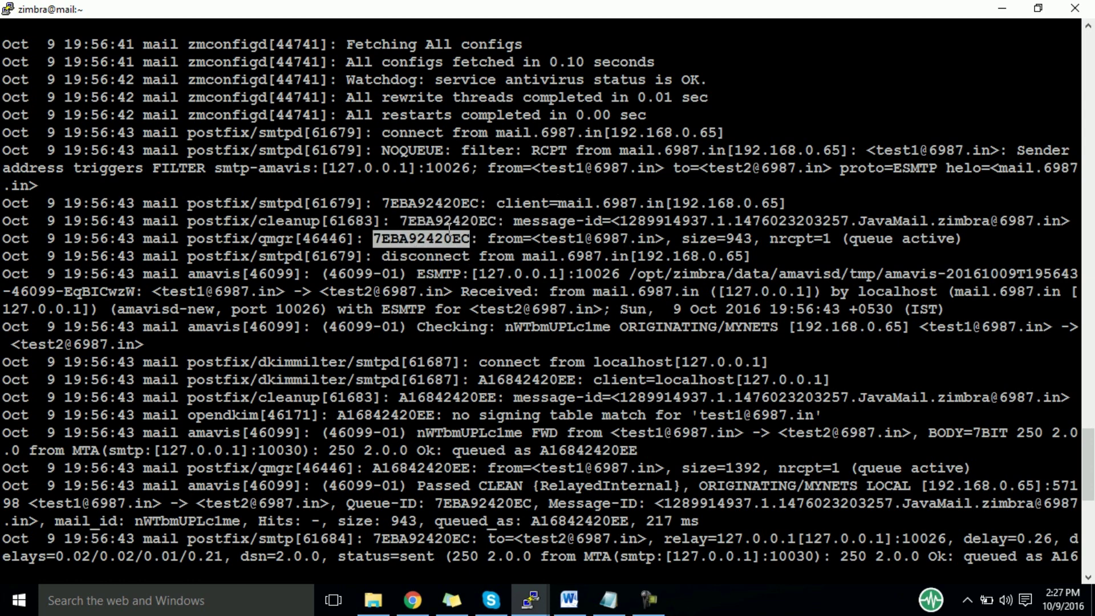
{"action": "scroll", "coordinate": [401, 318], "scroll_direction": "down", "scroll_amount": 5}
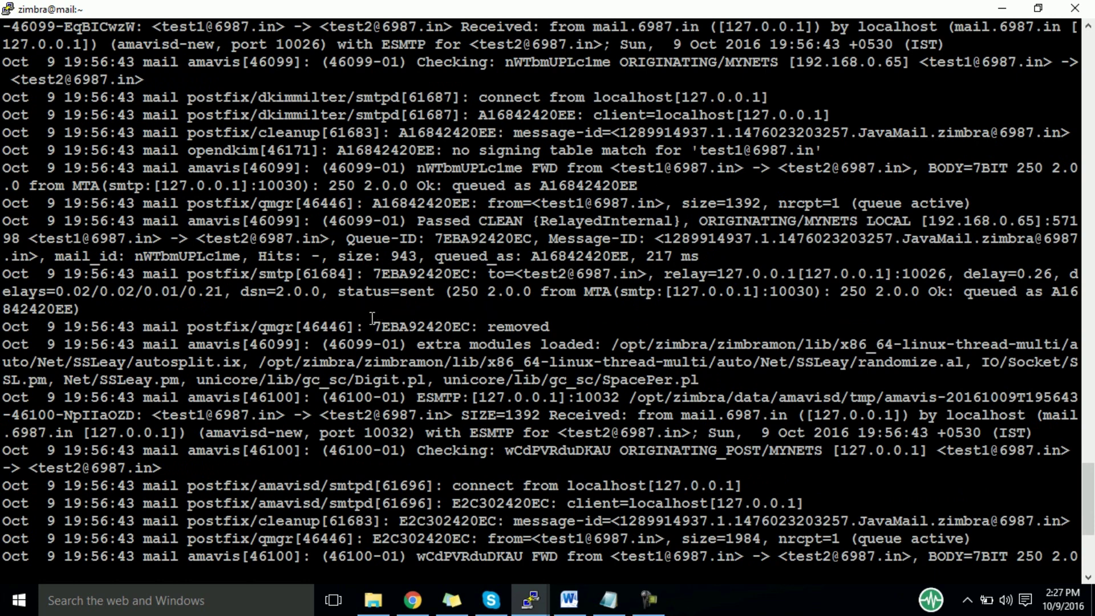
{"action": "scroll", "coordinate": [393, 322], "scroll_direction": "down", "scroll_amount": 5}
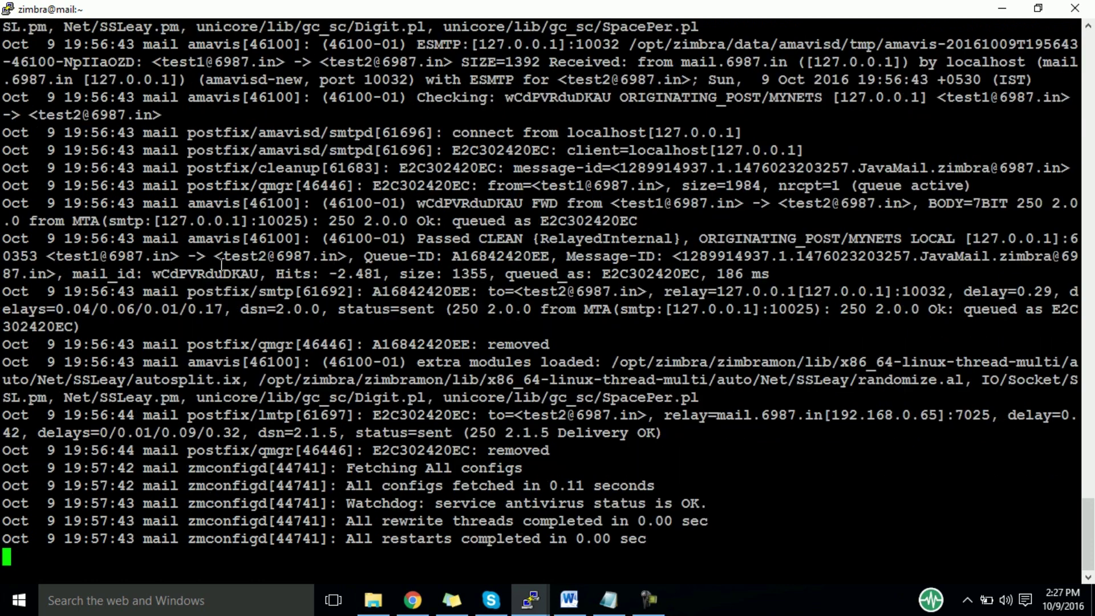
{"action": "scroll", "coordinate": [221, 264], "scroll_direction": "up", "scroll_amount": 5}
{"action": "scroll", "coordinate": [221, 264], "scroll_direction": "down", "scroll_amount": 5}
{"action": "scroll", "coordinate": [243, 266], "scroll_direction": "up", "scroll_amount": 5}
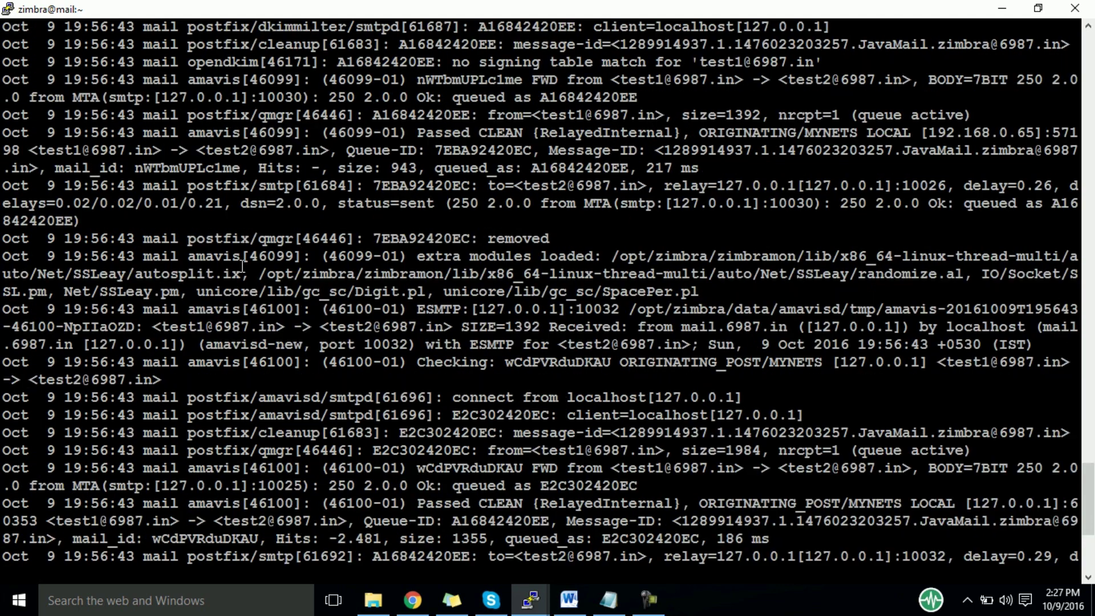
{"action": "scroll", "coordinate": [243, 266], "scroll_direction": "up", "scroll_amount": 5}
{"action": "double_click", "coordinate": [410, 150]}
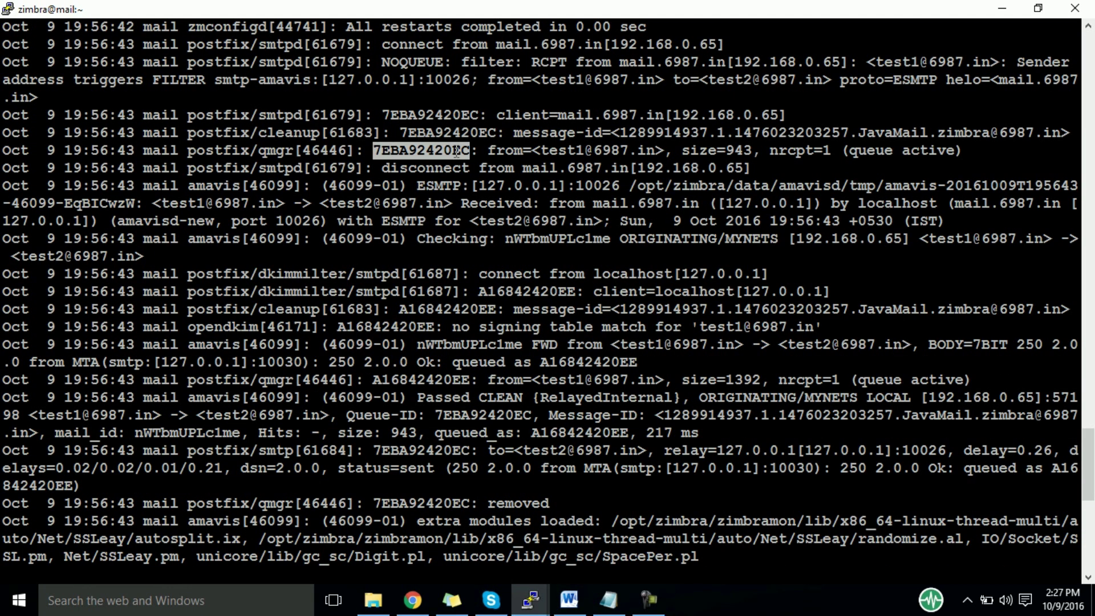
{"action": "mouse_move", "coordinate": [454, 151]}
{"action": "left_mouse_down"}
{"action": "mouse_move", "coordinate": [570, 167]}
{"action": "mouse_move", "coordinate": [530, 168]}
{"action": "left_mouse_up"}
{"action": "left_click_drag", "start_coordinate": [471, 222], "coordinate": [593, 221]}
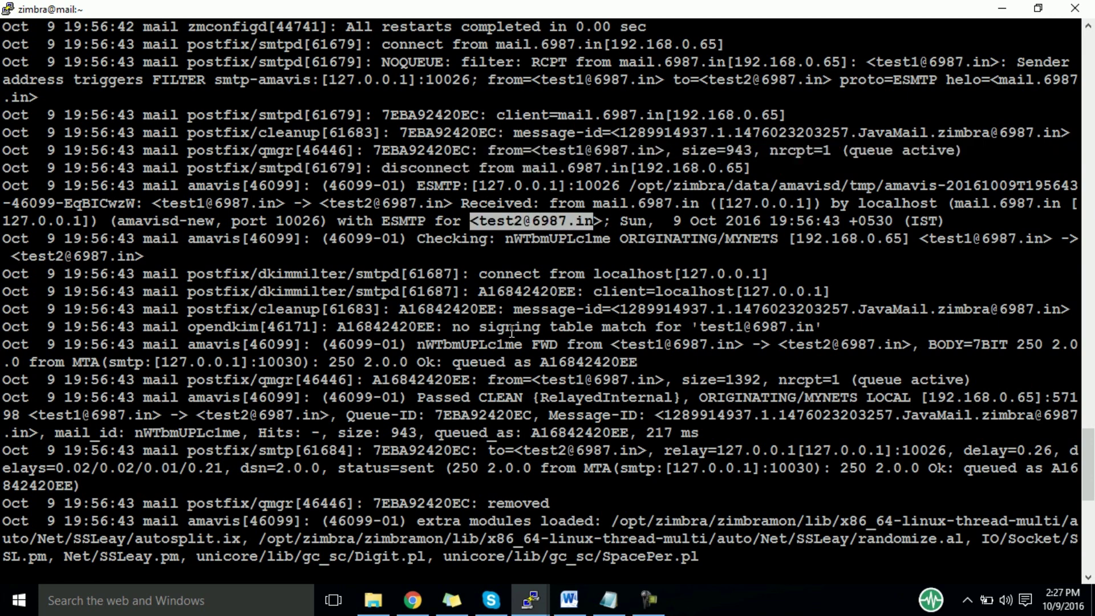
{"action": "scroll", "coordinate": [511, 332], "scroll_direction": "down", "scroll_amount": 5}
{"action": "scroll", "coordinate": [513, 337], "scroll_direction": "down", "scroll_amount": 5}
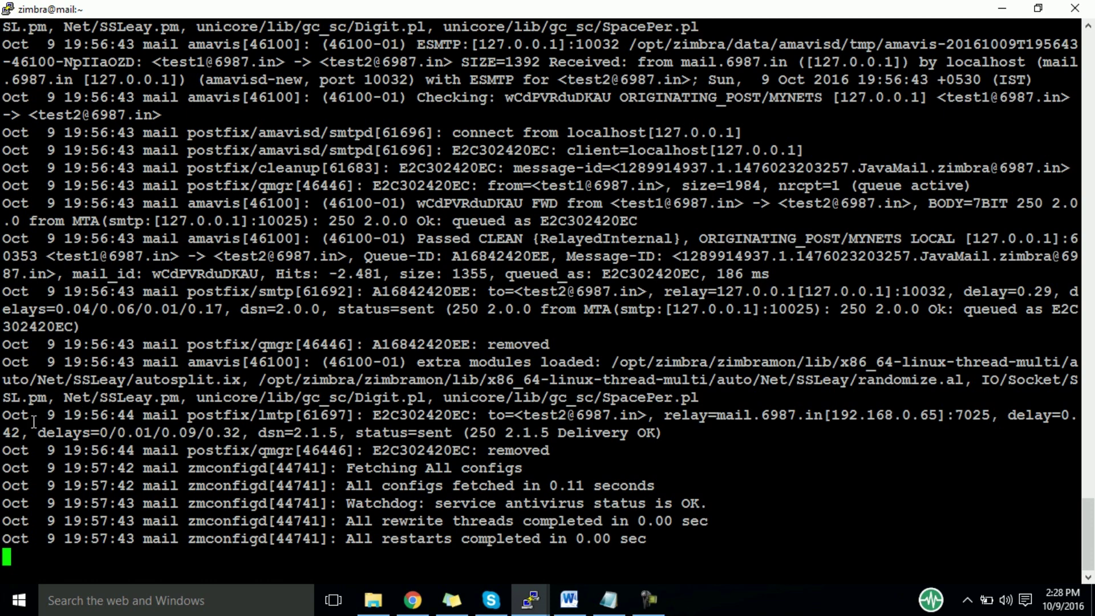
{"action": "left_click_drag", "start_coordinate": [2, 415], "coordinate": [715, 415]}
{"action": "left_click", "coordinate": [670, 414]}
{"action": "double_click", "coordinate": [732, 415]}
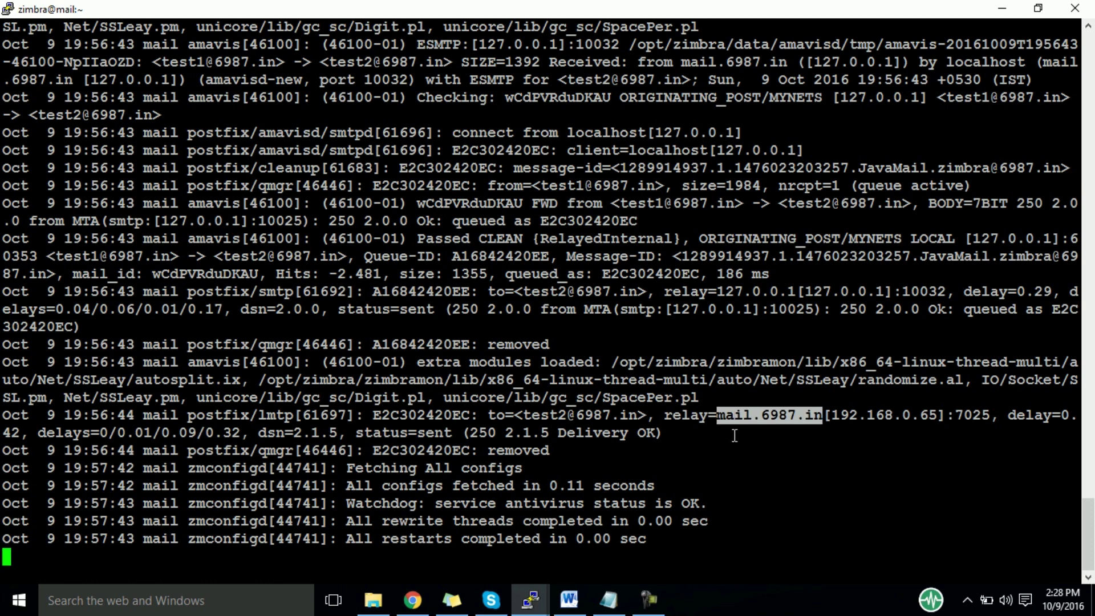
{"action": "double_click", "coordinate": [920, 411]}
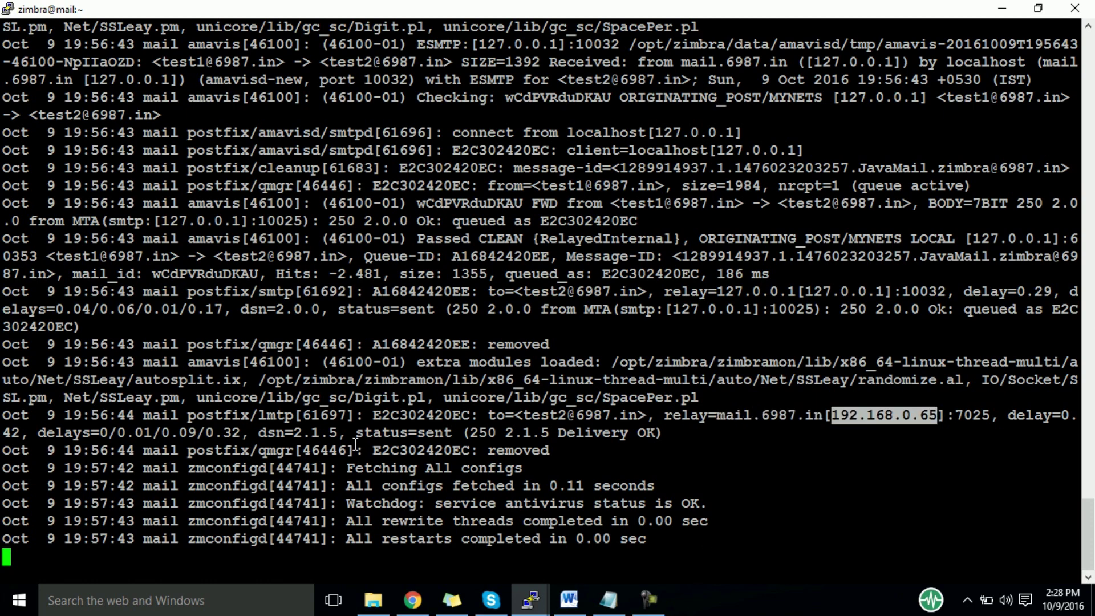
{"action": "left_click_drag", "start_coordinate": [355, 432], "coordinate": [450, 432]}
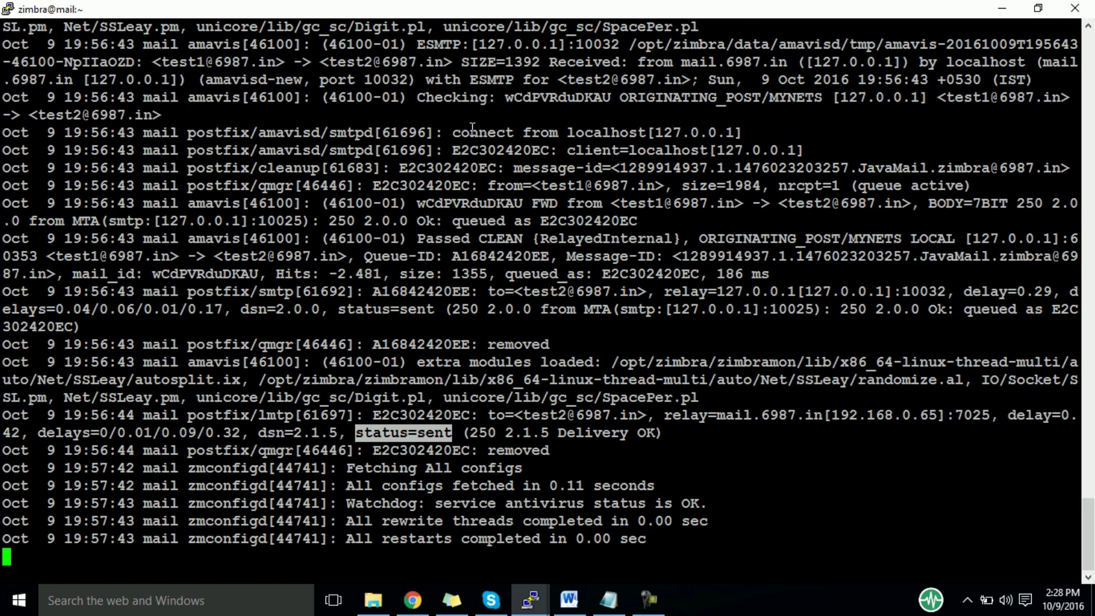
{"action": "scroll", "coordinate": [478, 140], "scroll_direction": "up", "scroll_amount": 5}
{"action": "scroll", "coordinate": [473, 163], "scroll_direction": "down", "scroll_amount": 5}
{"action": "scroll", "coordinate": [471, 167], "scroll_direction": "up", "scroll_amount": 5}
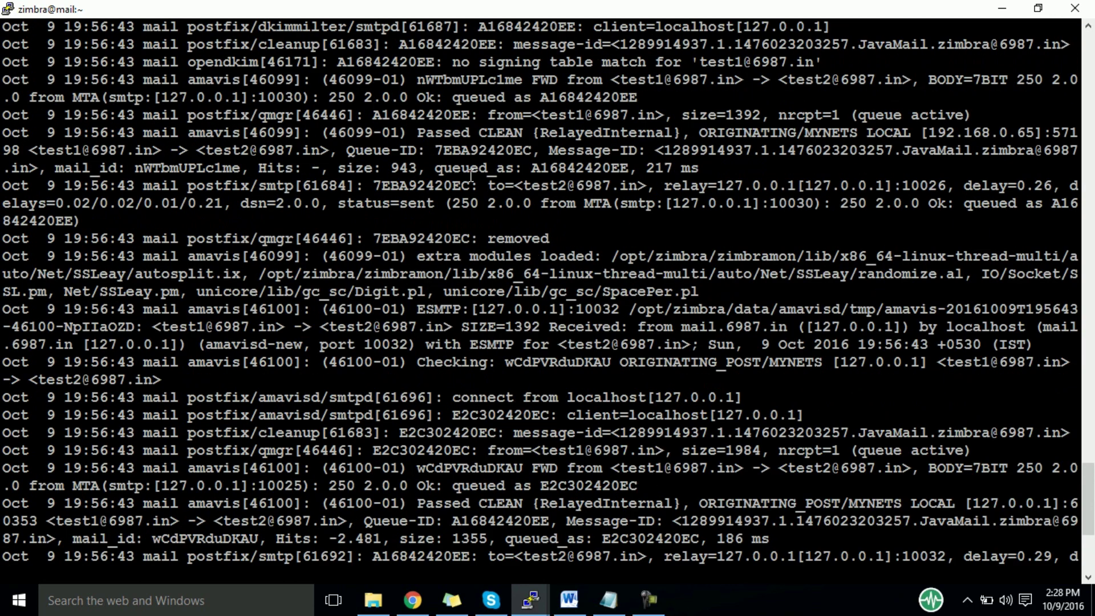
{"action": "double_click", "coordinate": [445, 115]}
{"action": "scroll", "coordinate": [489, 242], "scroll_direction": "down", "scroll_amount": 5}
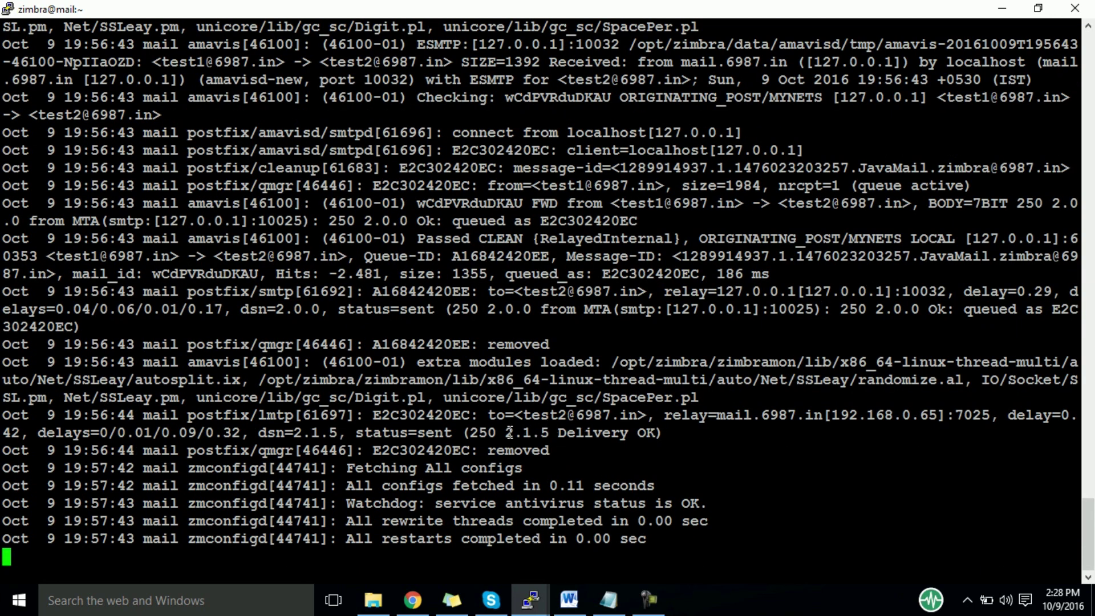
{"action": "double_click", "coordinate": [434, 415]}
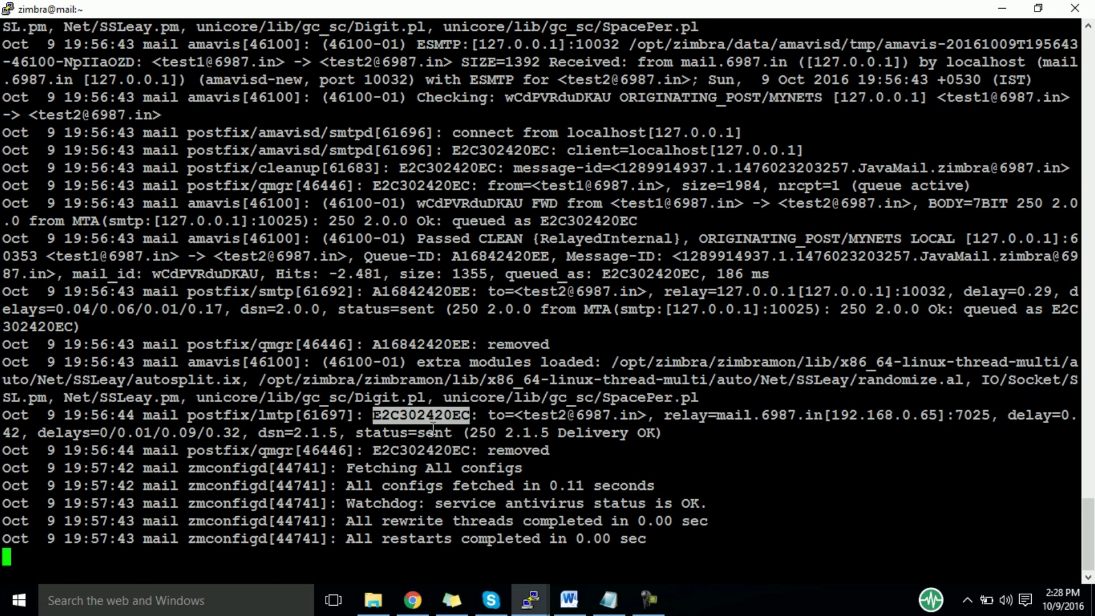
Stop the live log and grep zimbra.log with less for queue ID E2C302420EC
{"action": "key", "text": "ctrl+c"}
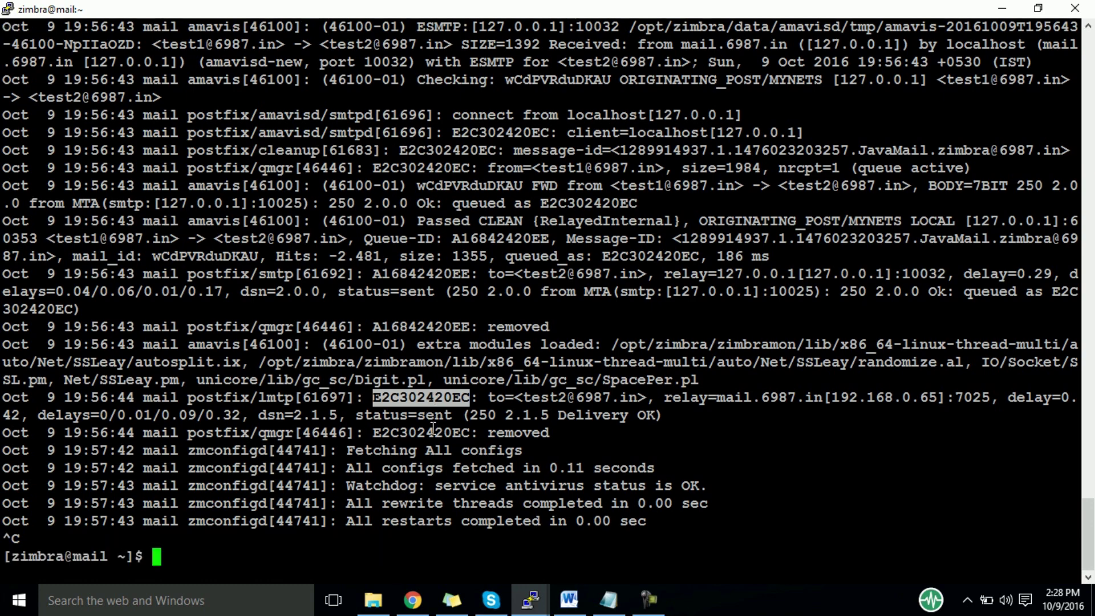
{"action": "type", "text": "les"}
{"action": "key", "text": "BackSpace"}
{"action": "key", "text": "BackSpace"}
{"action": "key", "text": "BackSpace"}
{"action": "type", "text": "less "}
{"action": "type", "text": "/var/log/zimbra.log "}
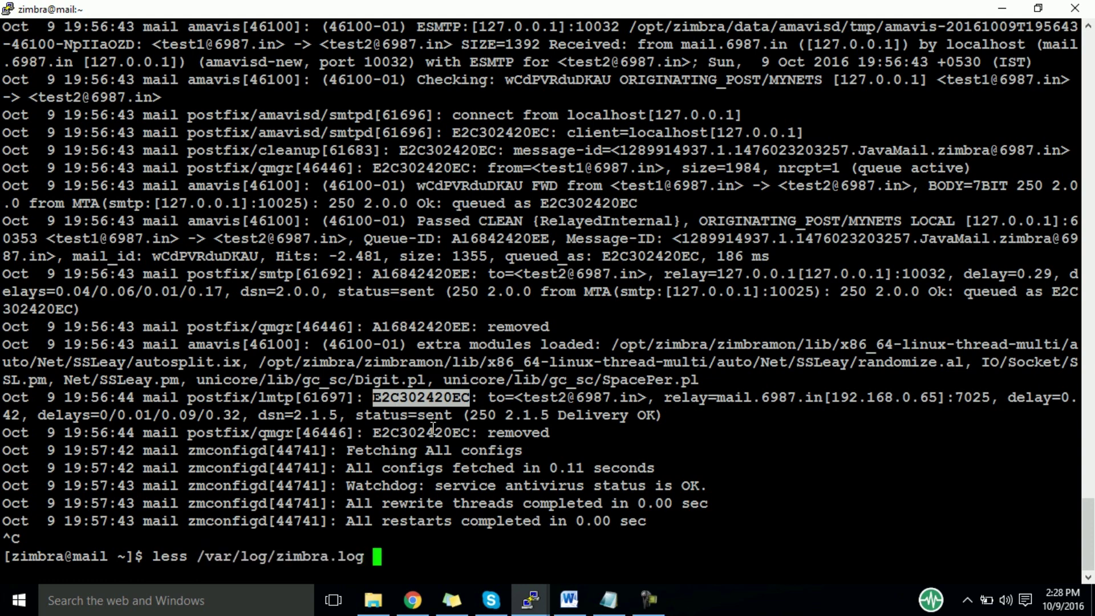
{"action": "type", "text": "| grep"}
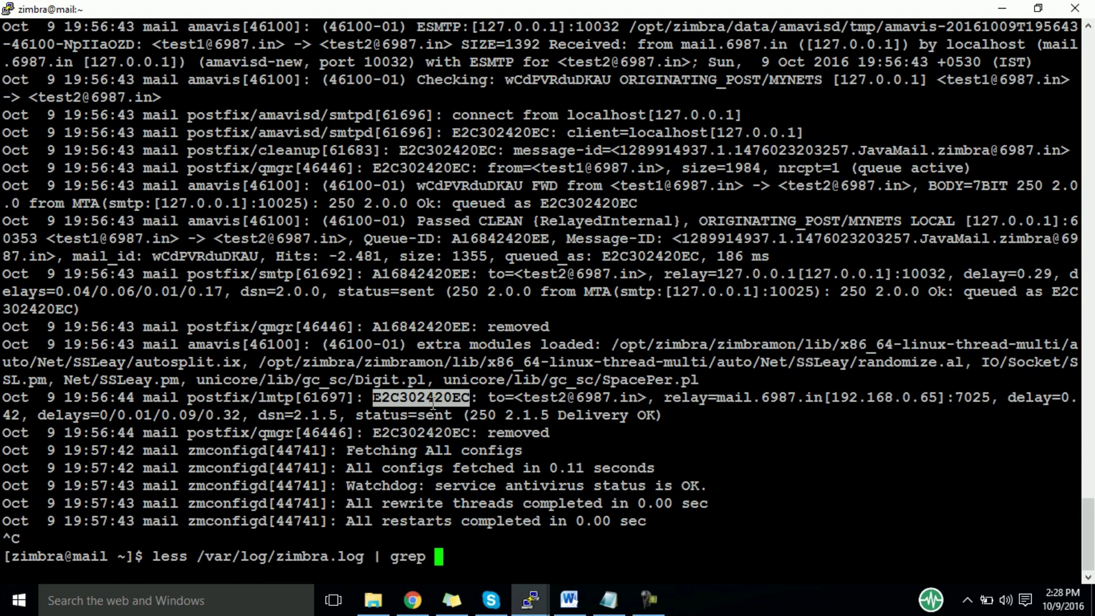
{"action": "double_click", "coordinate": [403, 393]}
{"action": "right_click", "coordinate": [768, 453]}
{"action": "key", "text": "ctrl+l"}
{"action": "key", "text": "Return"}
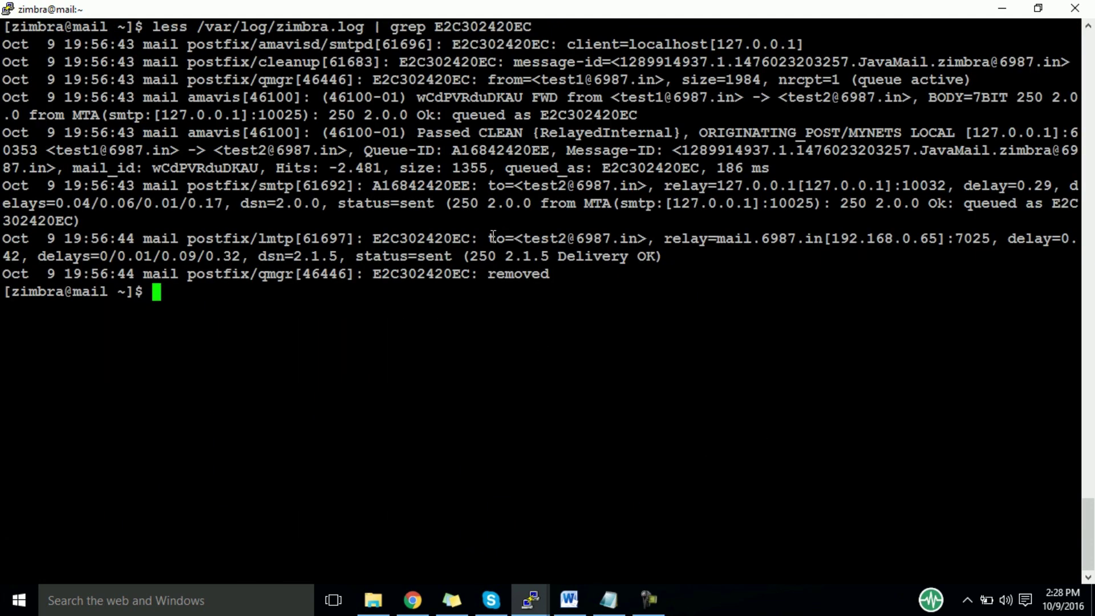
Highlight the lmtp delivery details and the removed line for E2C302420EC
{"action": "left_click_drag", "start_coordinate": [472, 239], "coordinate": [577, 258]}
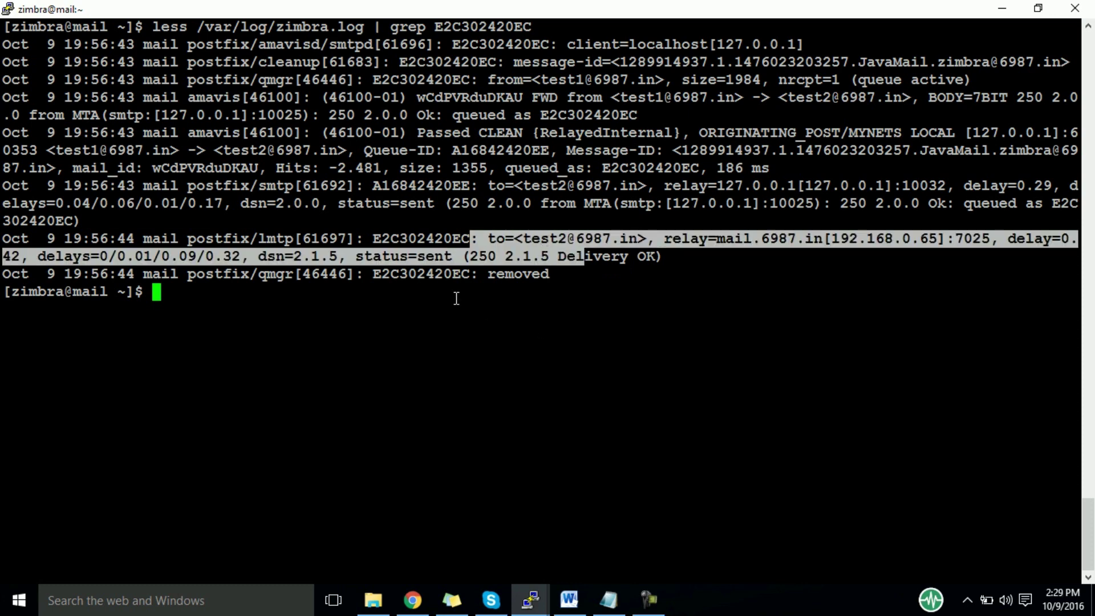
{"action": "double_click", "coordinate": [447, 276]}
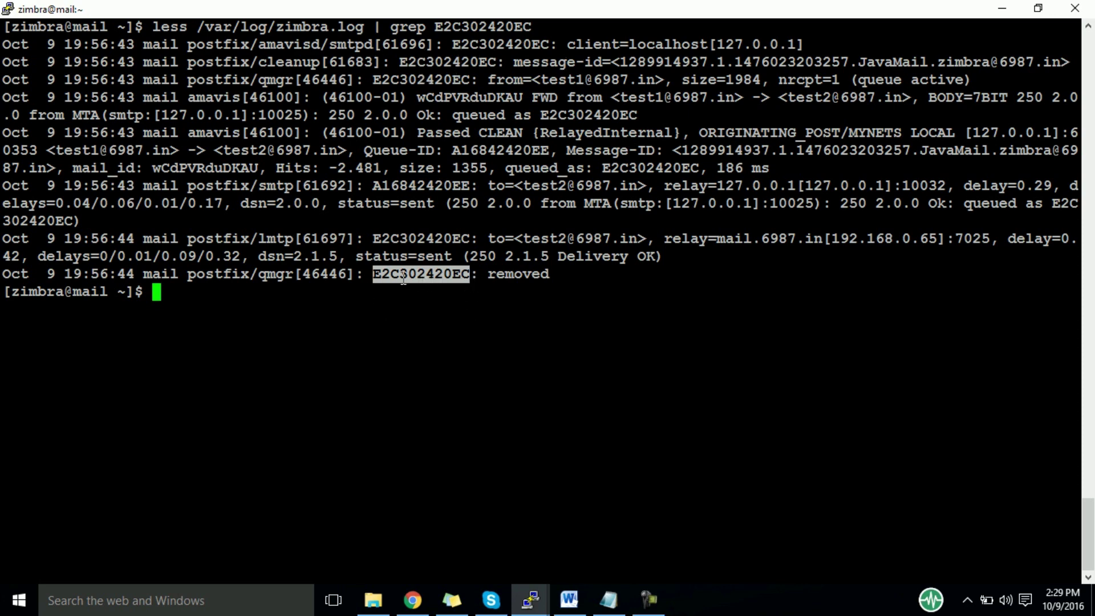
{"action": "double_click", "coordinate": [424, 275]}
Sign test1 out of the web mail and close its tab
{"action": "left_click", "coordinate": [413, 600]}
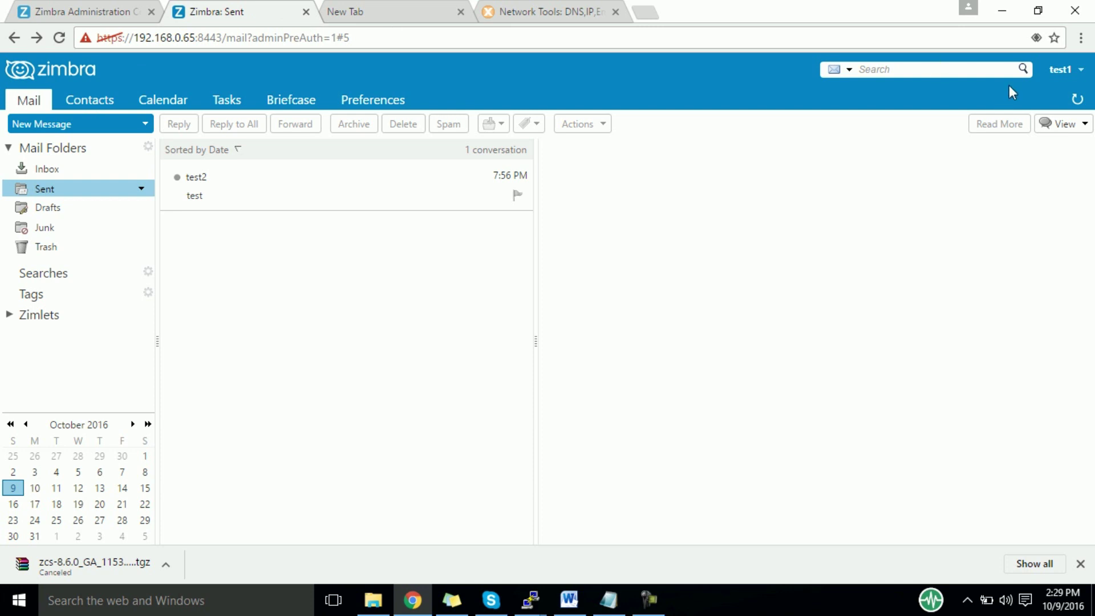
{"action": "left_click", "coordinate": [1078, 73]}
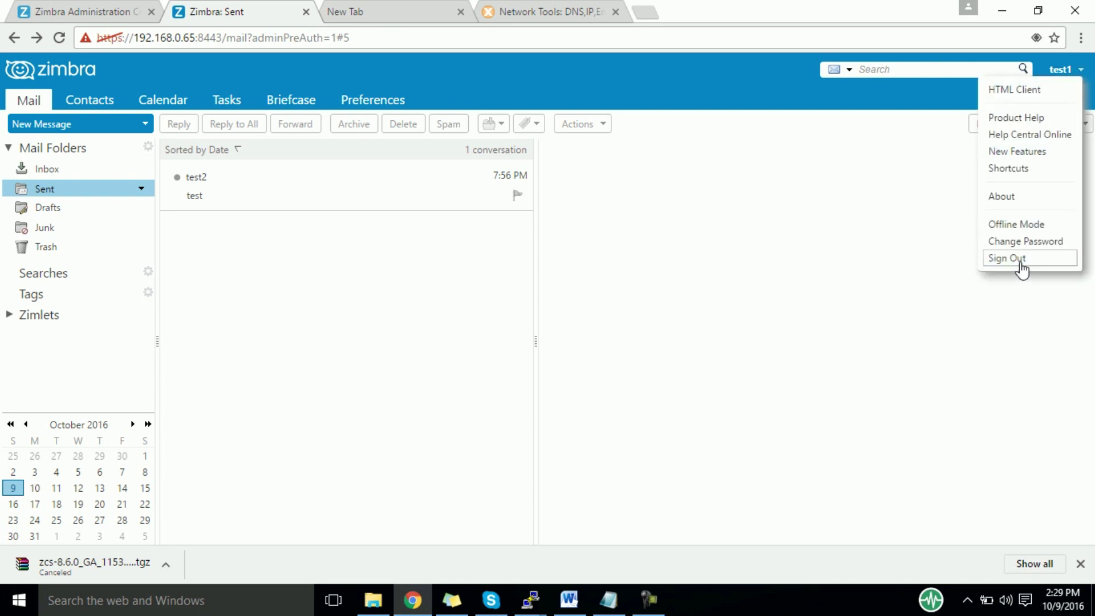
{"action": "left_click", "coordinate": [1019, 264]}
{"action": "left_click", "coordinate": [617, 134]}
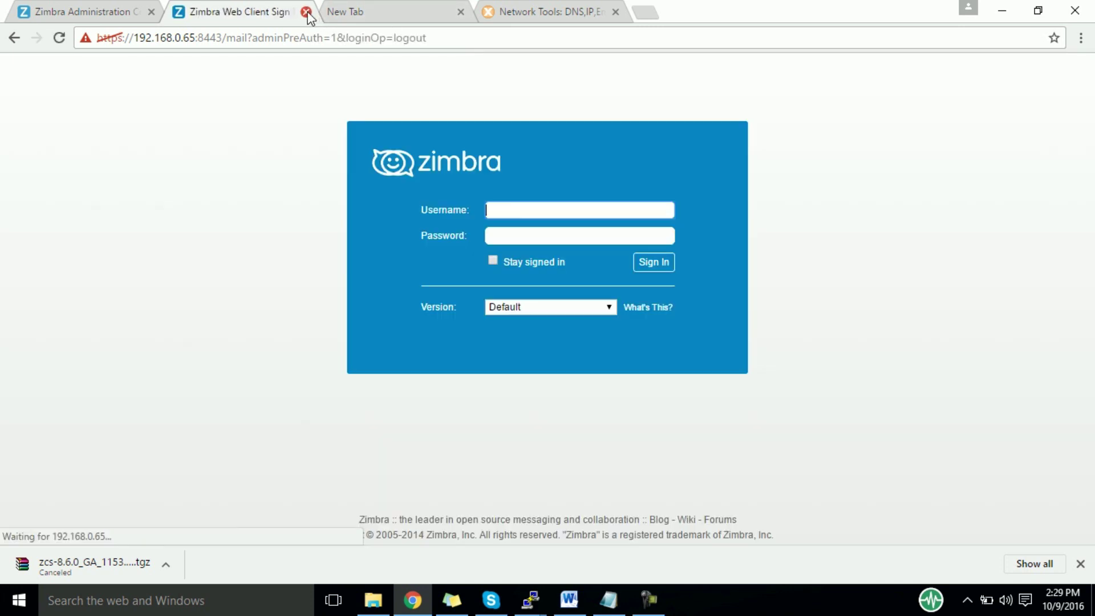
{"action": "left_click", "coordinate": [307, 12]}
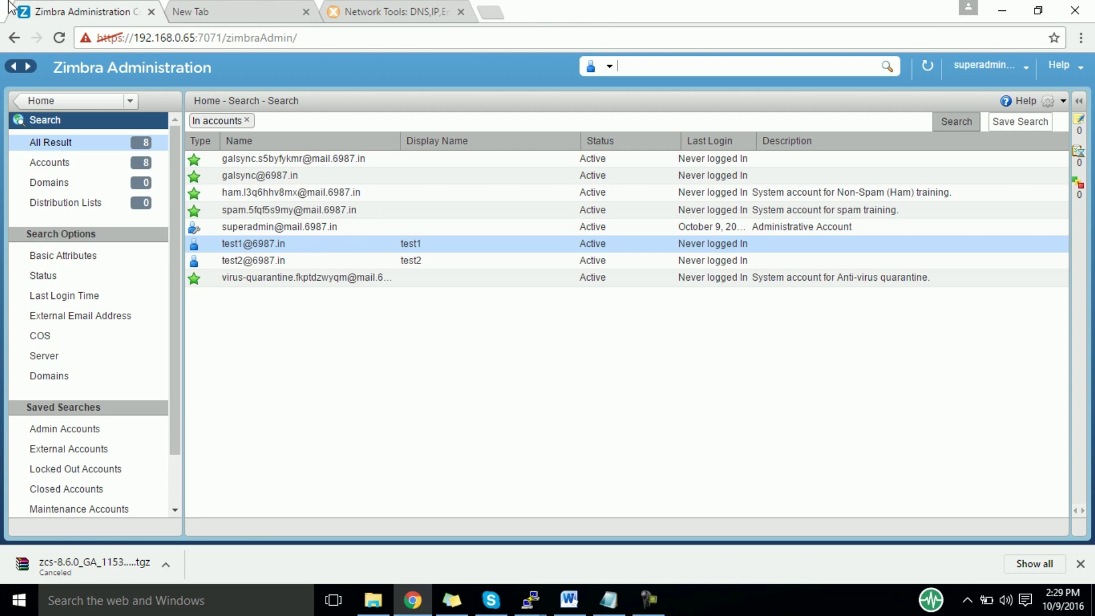
Open test2's mailbox via View Mail in the admin console and open the test message
{"action": "left_click", "coordinate": [245, 262]}
{"action": "right_click", "coordinate": [245, 264]}
{"action": "left_click", "coordinate": [292, 317]}
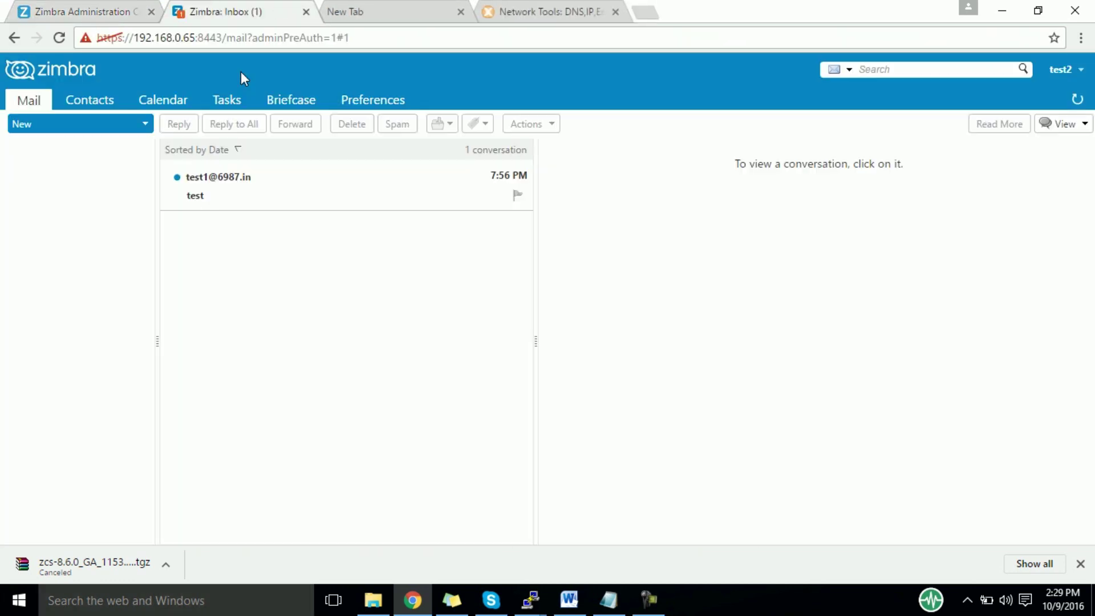
{"action": "left_click", "coordinate": [239, 184]}
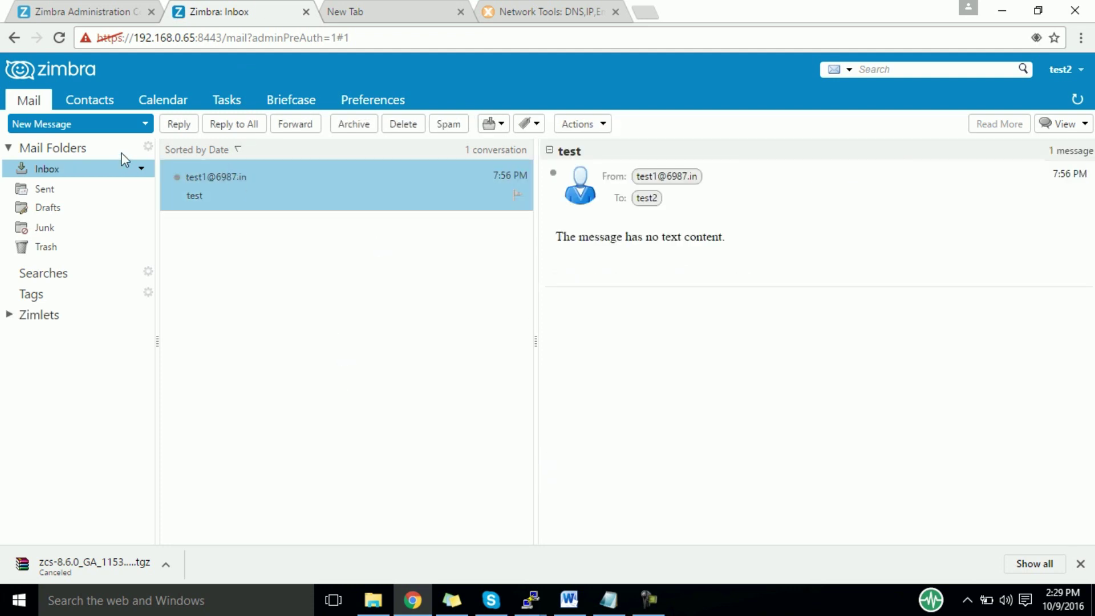
{"action": "double_click", "coordinate": [191, 193]}
Start a reply by mistake and discard the unfinished new message
{"action": "left_click", "coordinate": [121, 188]}
{"action": "key", "text": "r"}
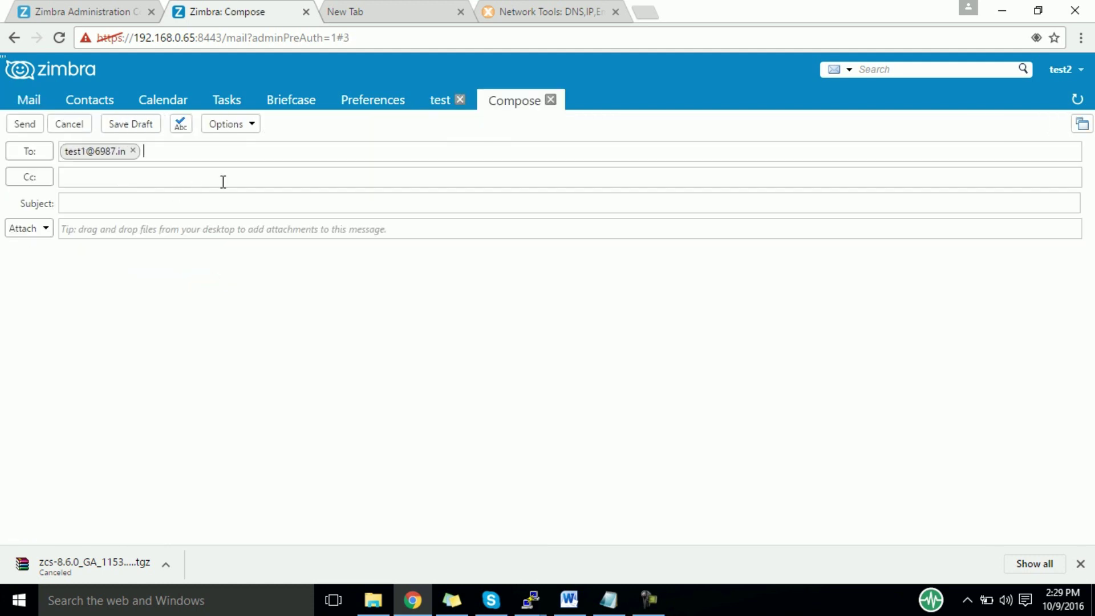
{"action": "left_click", "coordinate": [101, 206]}
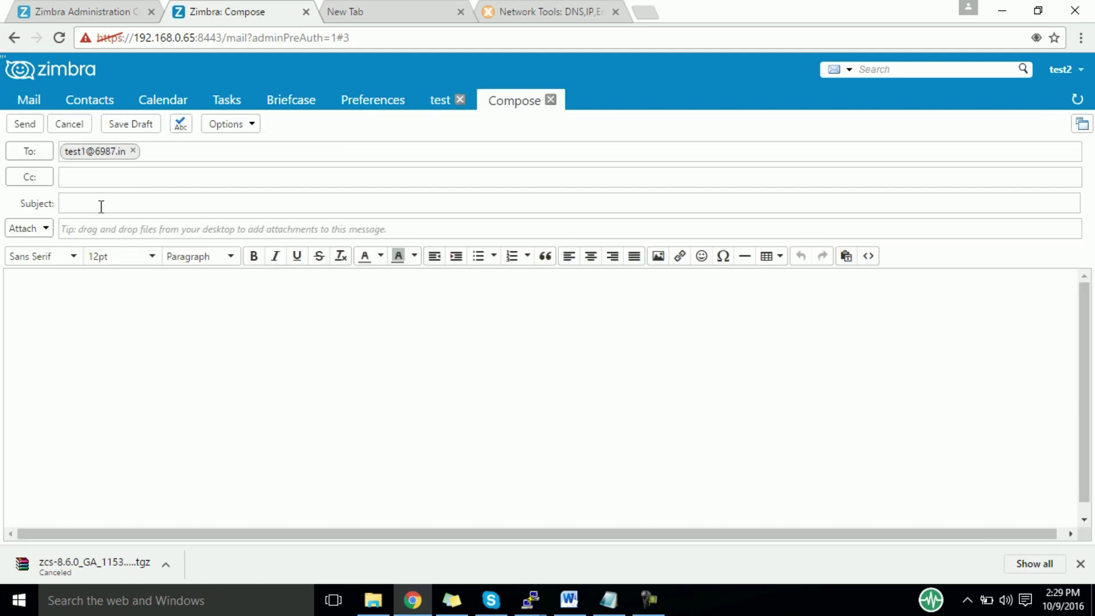
{"action": "left_click", "coordinate": [528, 104]}
{"action": "left_click", "coordinate": [550, 100]}
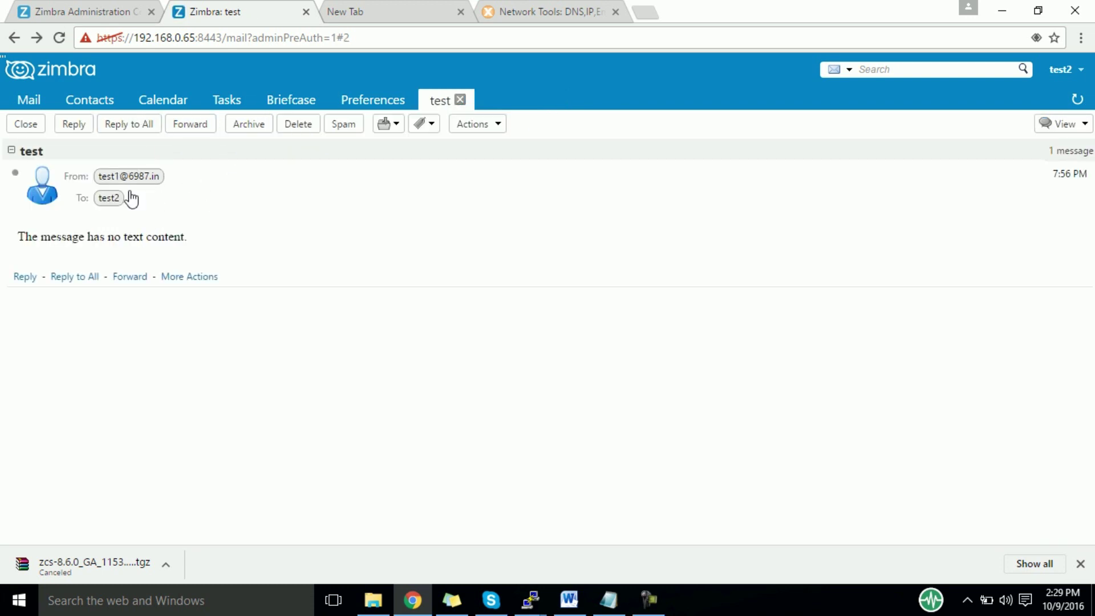
Reply 'recd' to test1's test message and send it
{"action": "left_click", "coordinate": [73, 124]}
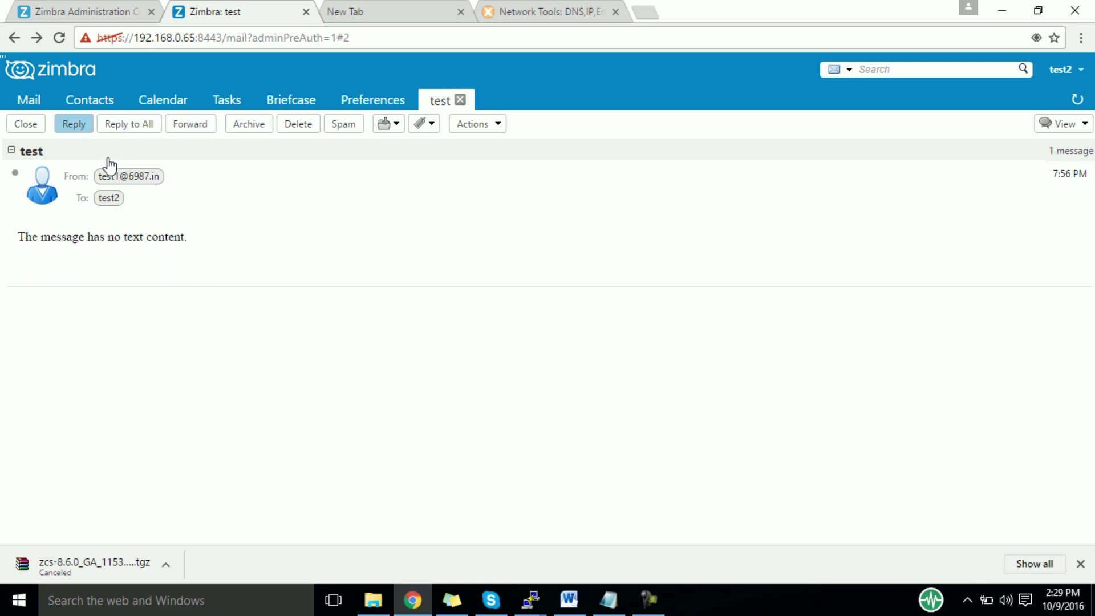
{"action": "type", "text": "re"}
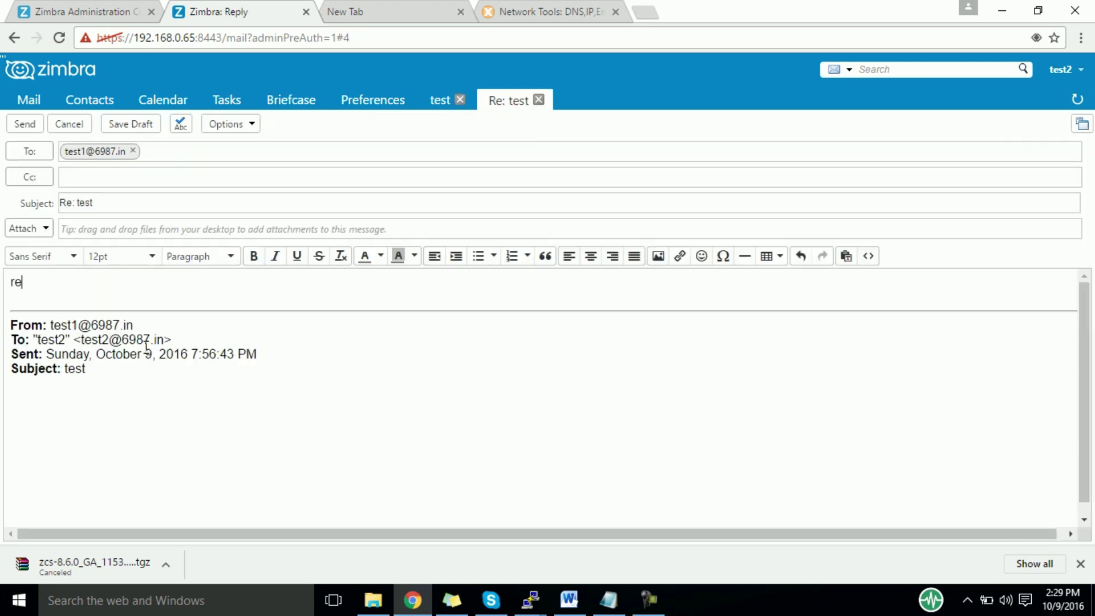
{"action": "type", "text": "cd"}
{"action": "left_click", "coordinate": [24, 124]}
{"action": "key", "text": "alt+Tab"}
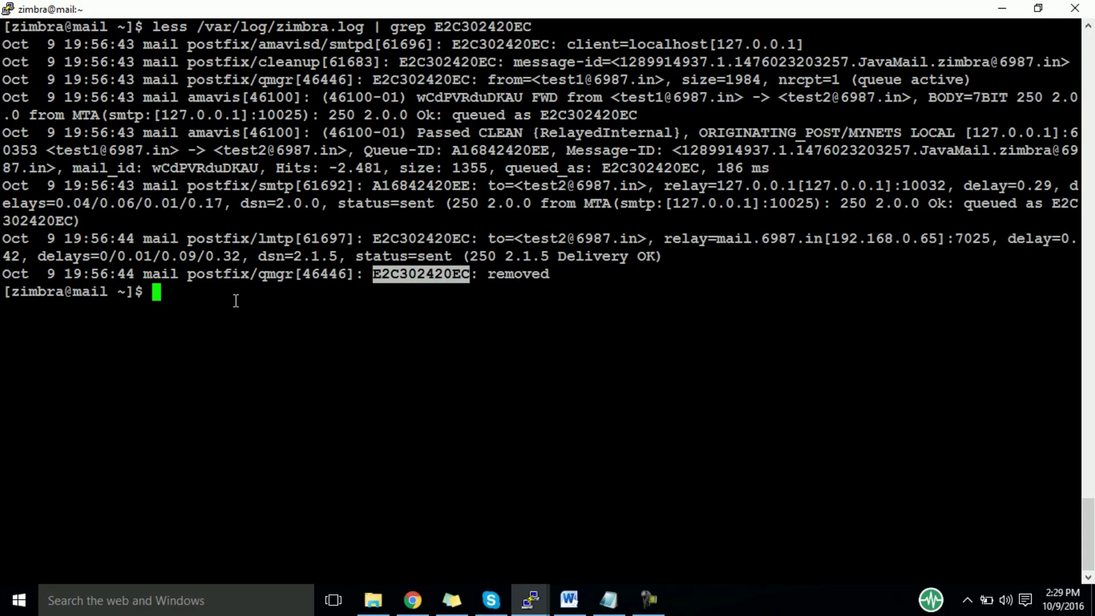
Rerun tail -f on zimbra.log from history, inspect the queued_as lines, then stop it
{"action": "key", "text": "ctrl+r"}
{"action": "type", "text": "tai"}
{"action": "key", "text": "Return"}
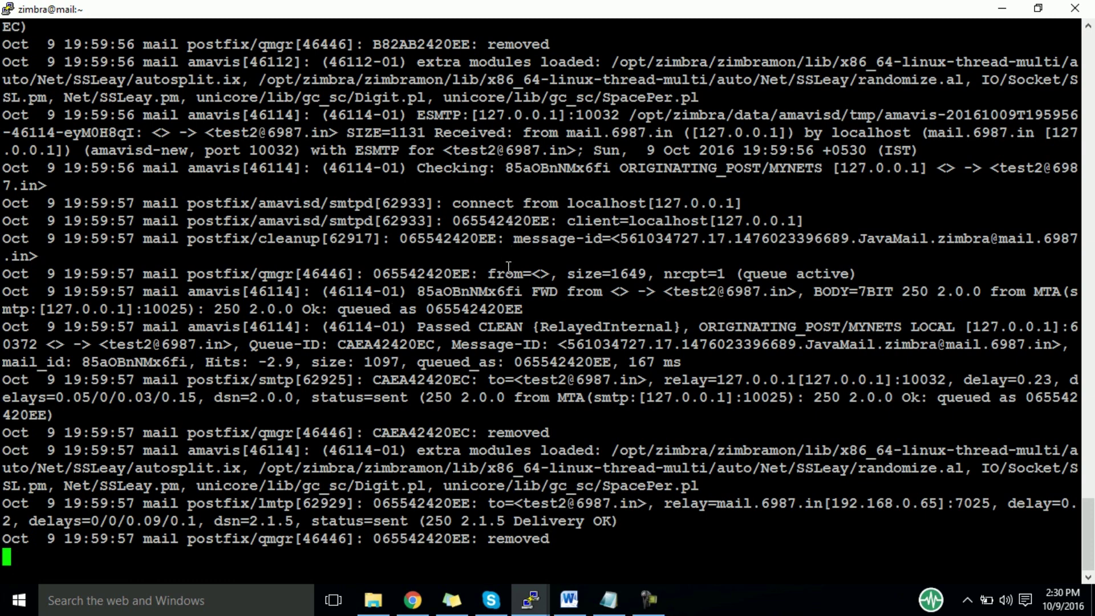
{"action": "left_click_drag", "start_coordinate": [466, 251], "coordinate": [495, 294]}
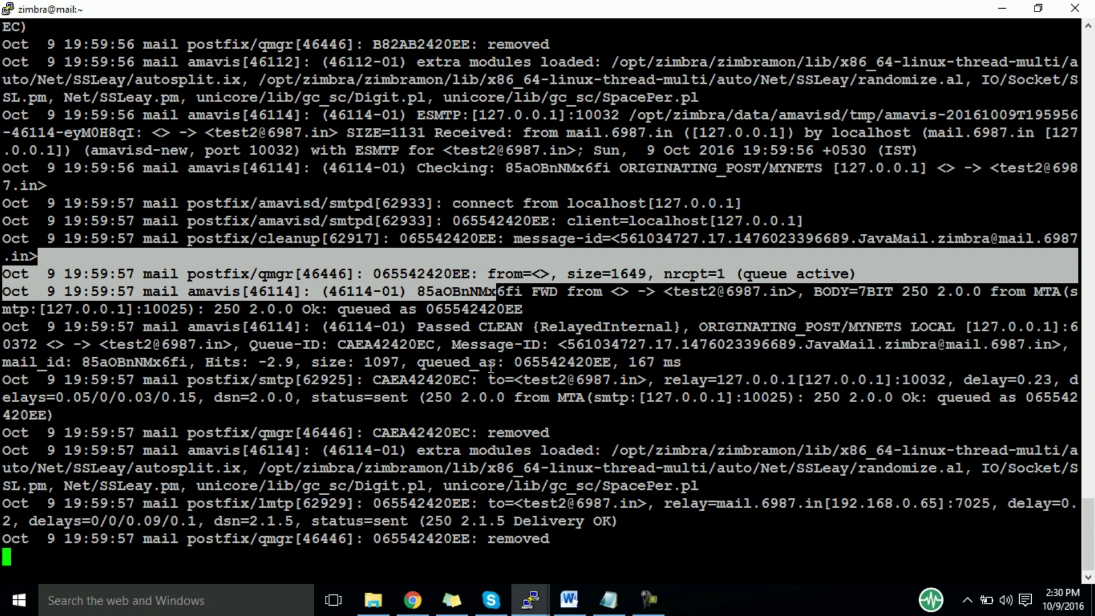
{"action": "double_click", "coordinate": [484, 365]}
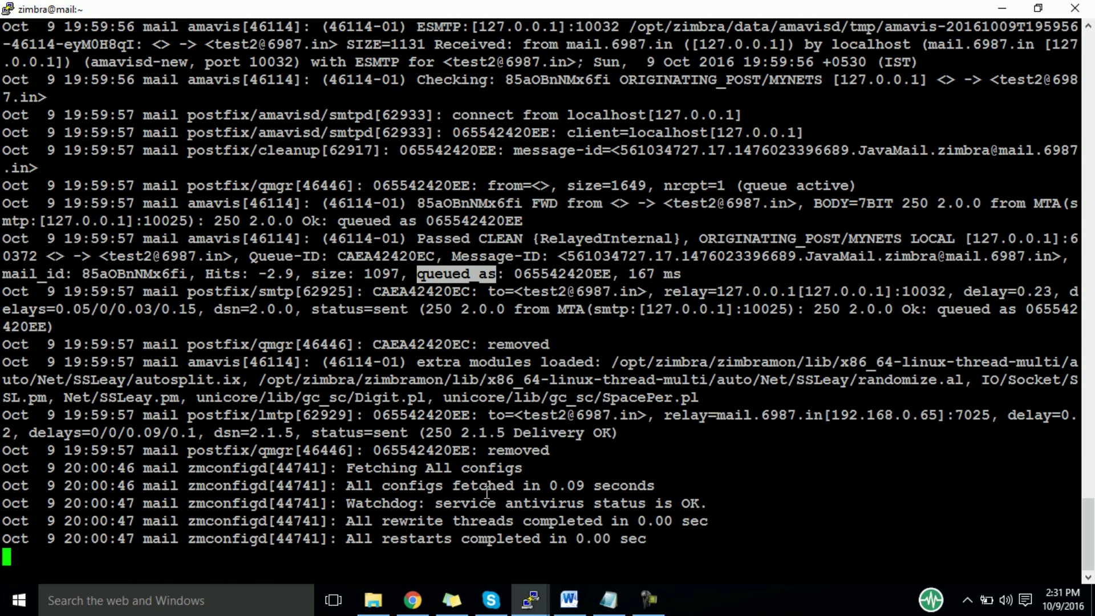
{"action": "key", "text": "ctrl+c"}
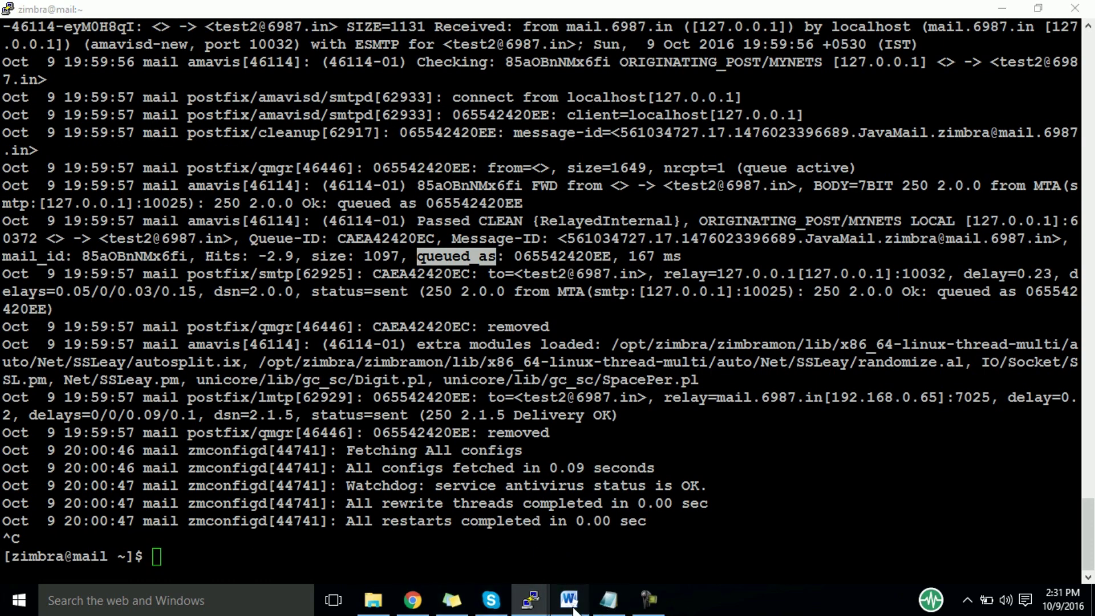
Check the Word notes at the 'Create Admin account using GUI' section, then return to Chrome
{"action": "left_click", "coordinate": [568, 599]}
{"action": "scroll", "coordinate": [410, 354], "scroll_direction": "down", "scroll_amount": 3}
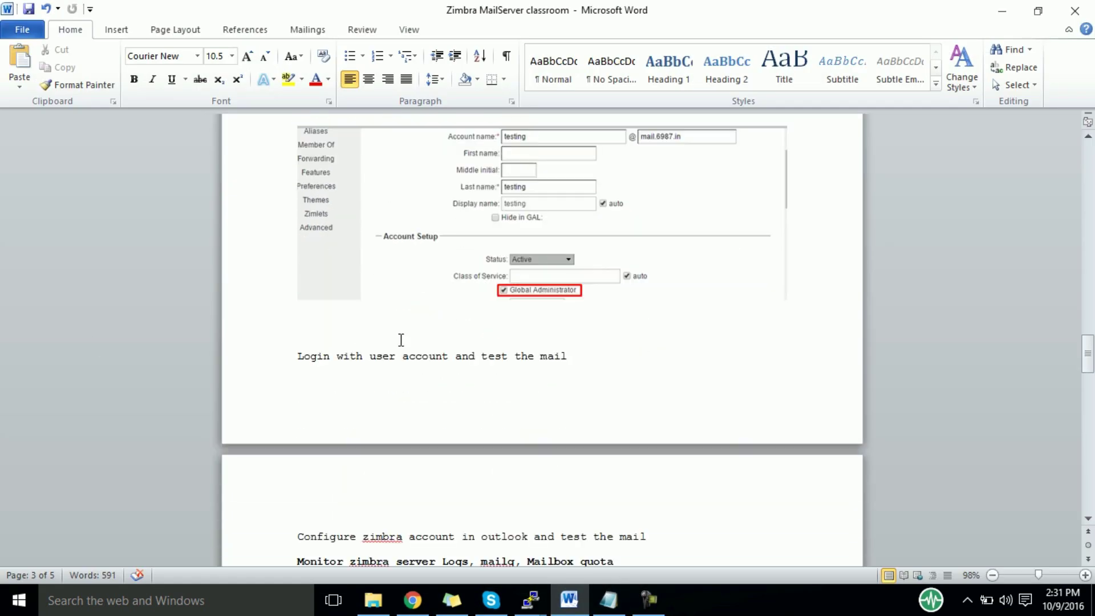
{"action": "scroll", "coordinate": [428, 345], "scroll_direction": "down", "scroll_amount": 1}
{"action": "scroll", "coordinate": [564, 385], "scroll_direction": "up", "scroll_amount": 7}
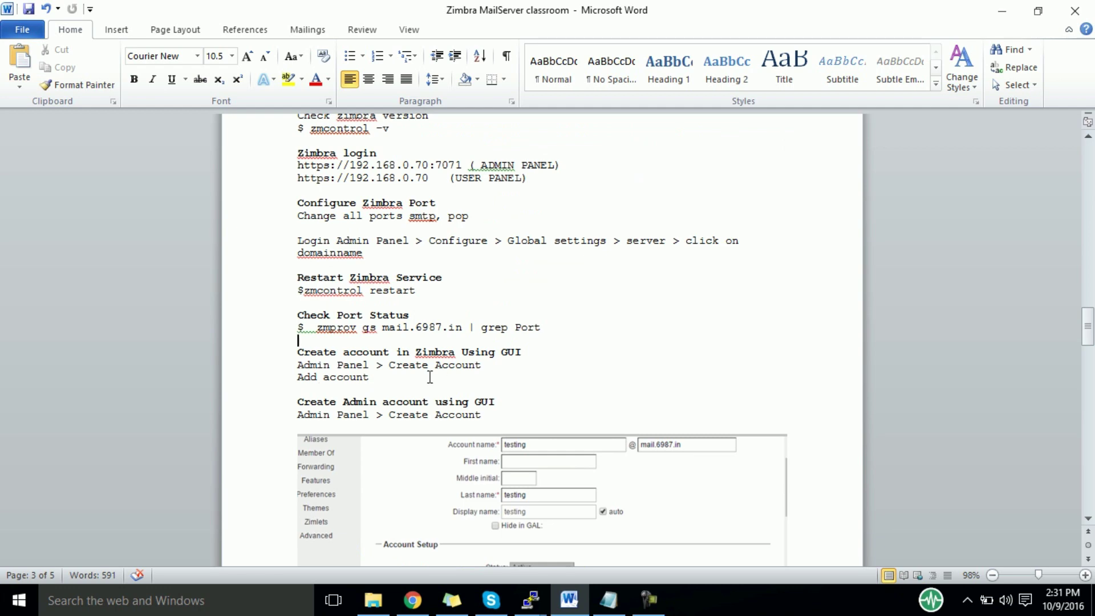
{"action": "scroll", "coordinate": [395, 387], "scroll_direction": "down", "scroll_amount": 2}
{"action": "scroll", "coordinate": [456, 439], "scroll_direction": "down", "scroll_amount": 2}
{"action": "scroll", "coordinate": [489, 427], "scroll_direction": "down", "scroll_amount": 3}
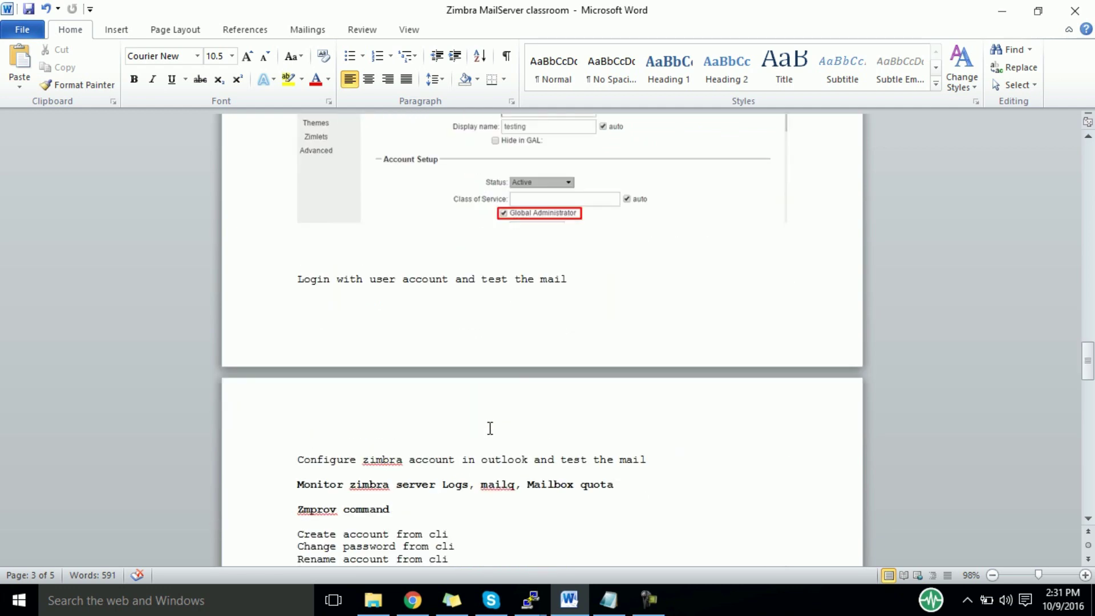
{"action": "scroll", "coordinate": [489, 428], "scroll_direction": "up", "scroll_amount": 3}
{"action": "scroll", "coordinate": [433, 410], "scroll_direction": "up", "scroll_amount": 1}
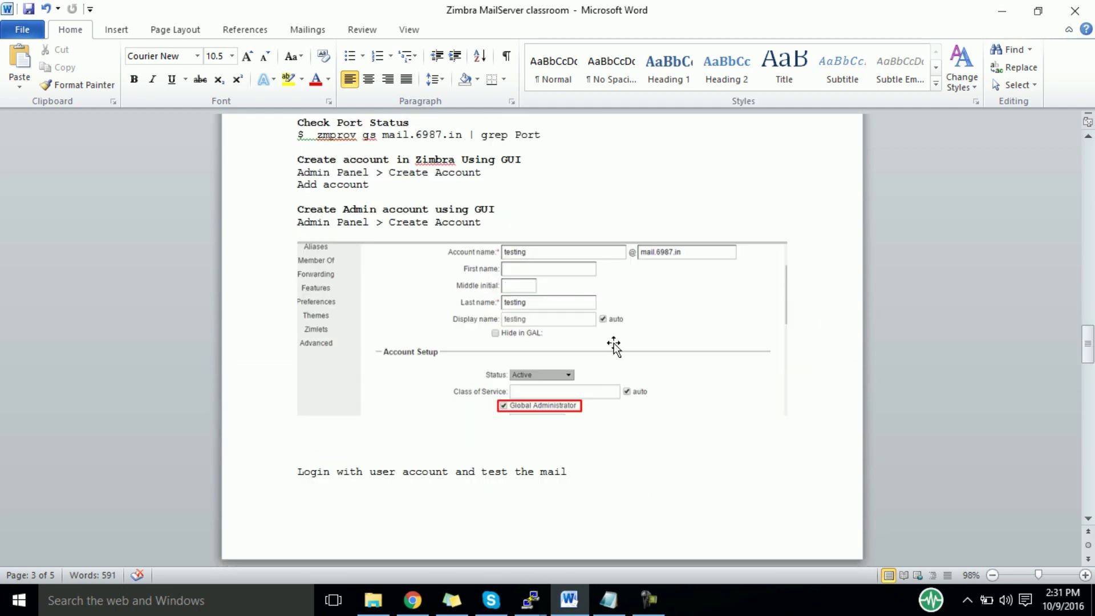
{"action": "left_click", "coordinate": [413, 598]}
Close the test conversation, sign test2 out, and close the web mail tab
{"action": "left_click", "coordinate": [460, 99]}
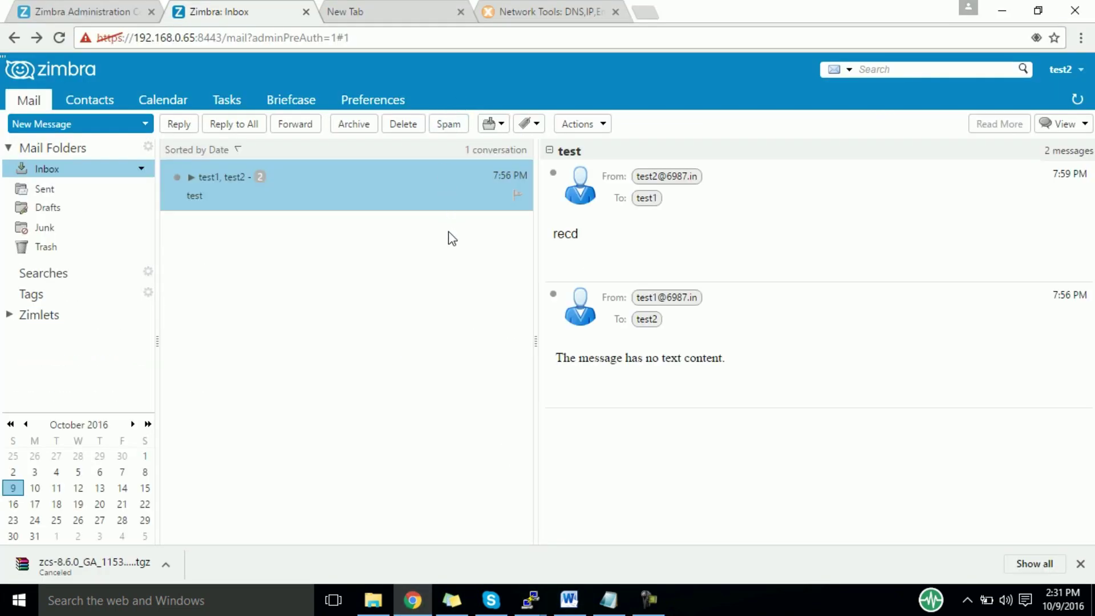
{"action": "left_click", "coordinate": [1079, 70]}
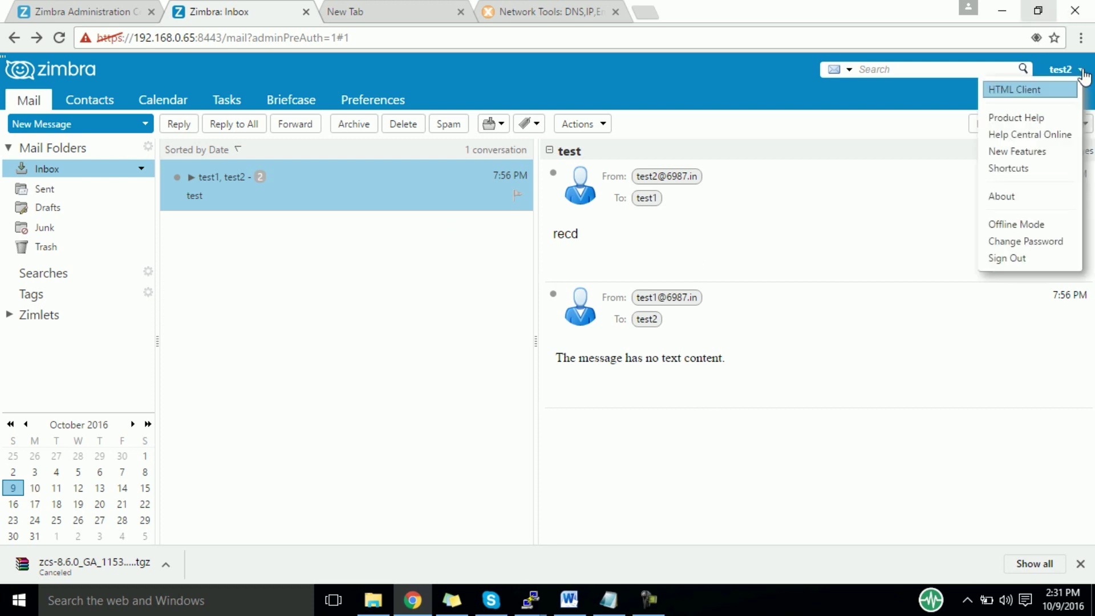
{"action": "left_click", "coordinate": [1032, 259]}
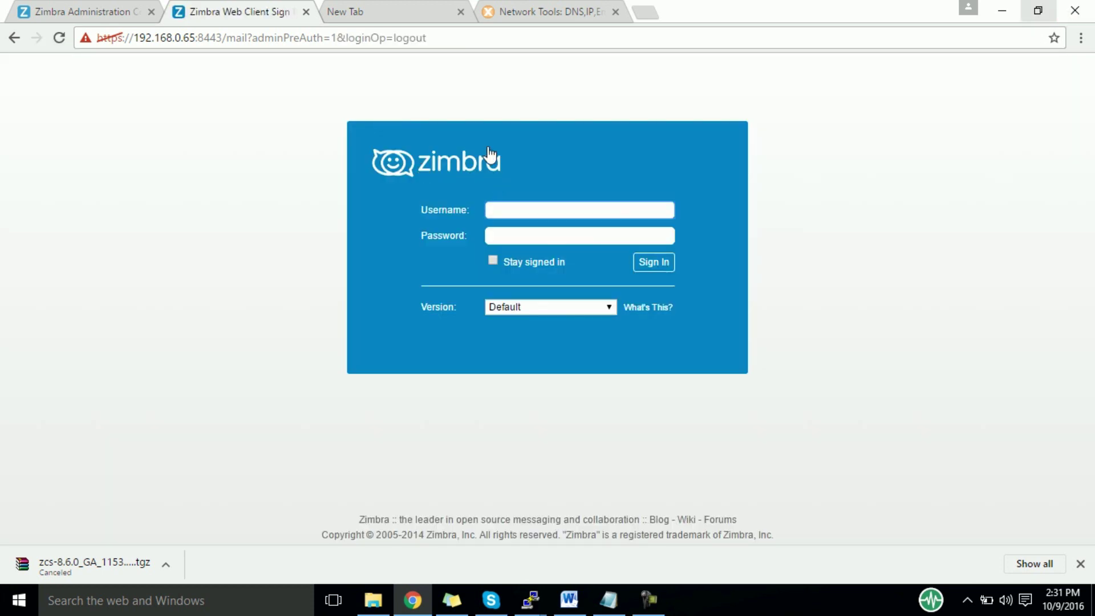
{"action": "left_click", "coordinate": [306, 12]}
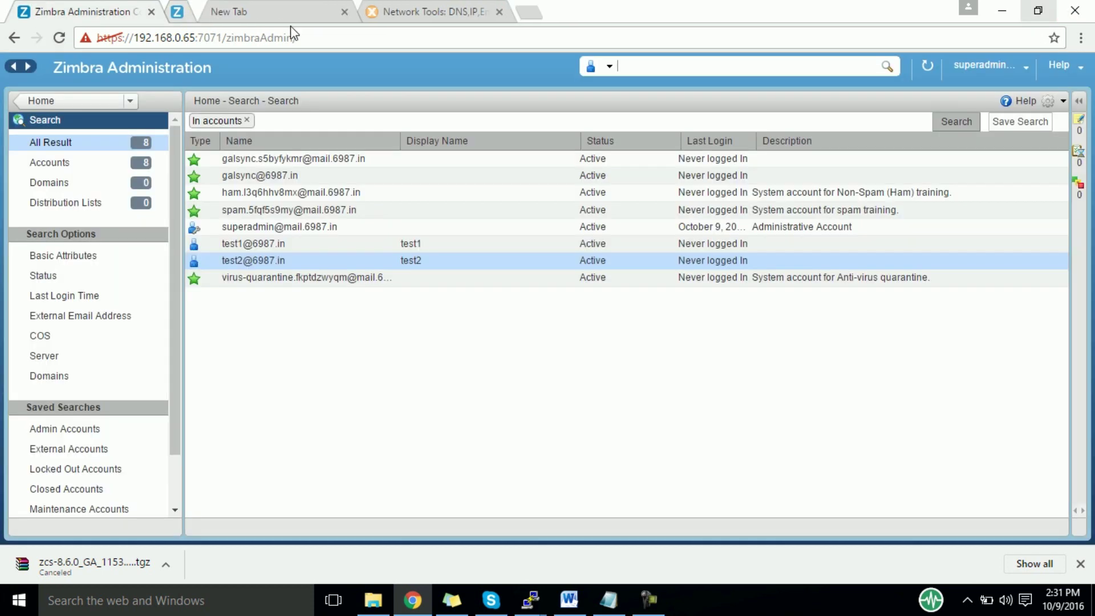
{"action": "left_click", "coordinate": [252, 249]}
{"action": "double_click", "coordinate": [252, 250]}
{"action": "scroll", "coordinate": [458, 297], "scroll_direction": "down", "scroll_amount": 5}
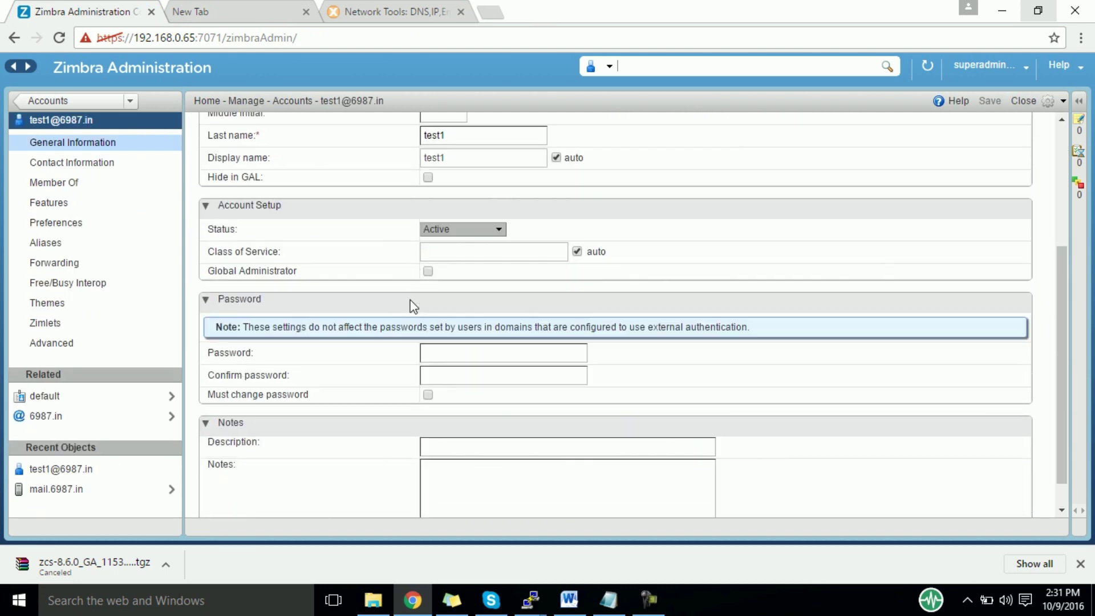
{"action": "left_click", "coordinate": [427, 238]}
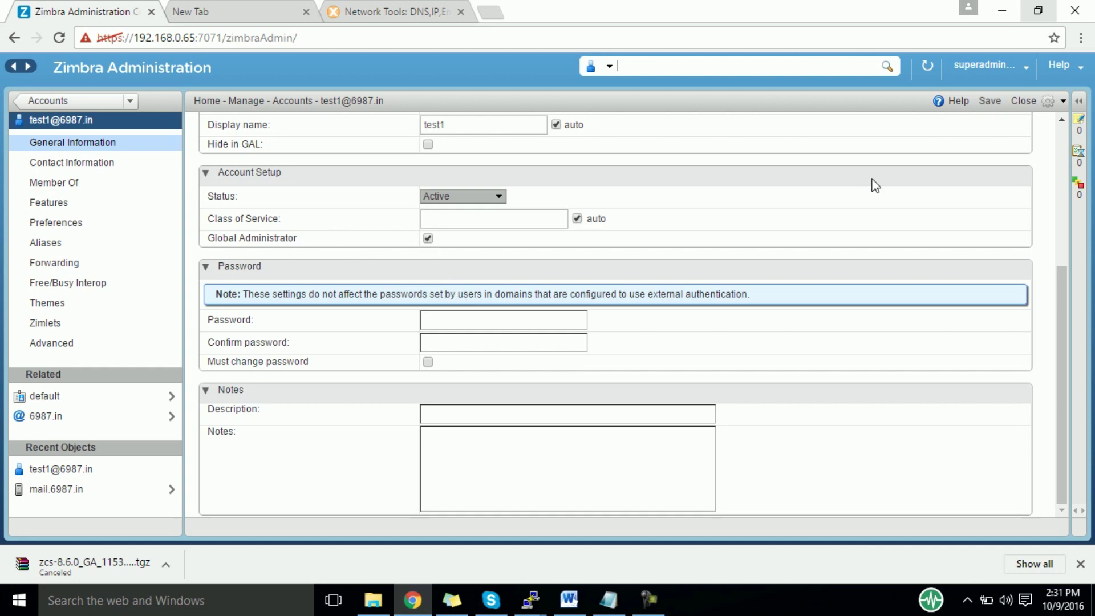
{"action": "left_click", "coordinate": [989, 101]}
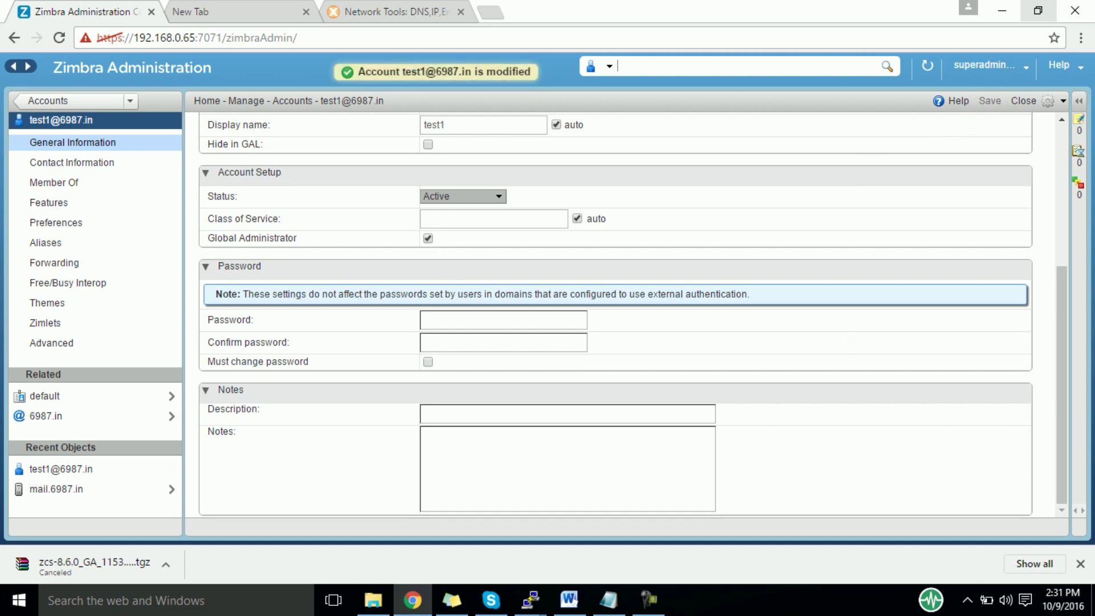
Return to the account list, confirm test1 shows as an admin, and log the superadmin out
{"action": "left_click", "coordinate": [886, 66]}
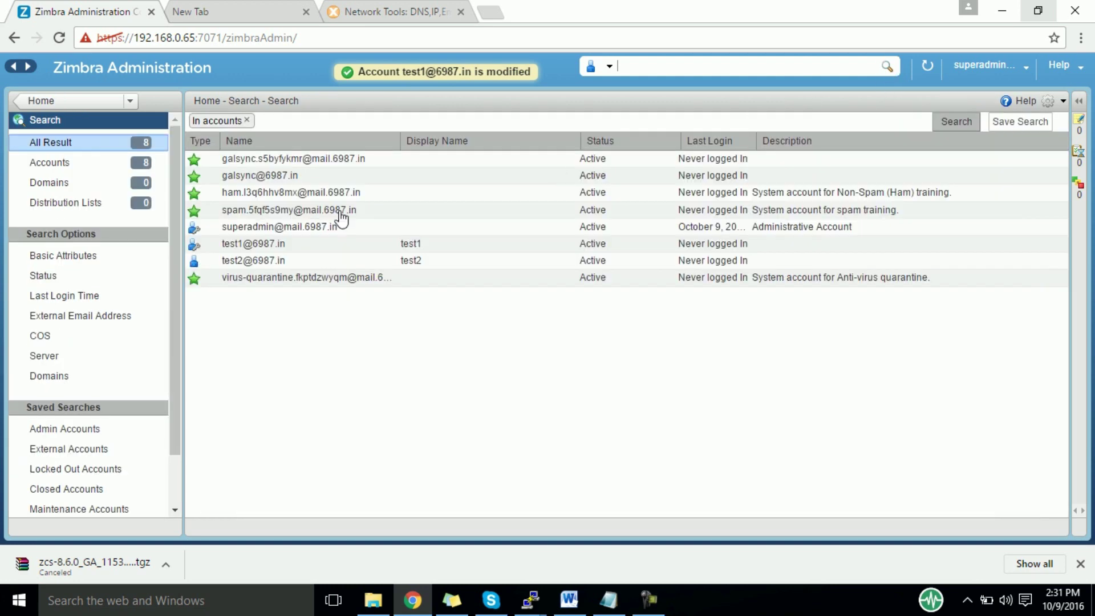
{"action": "left_click", "coordinate": [231, 245]}
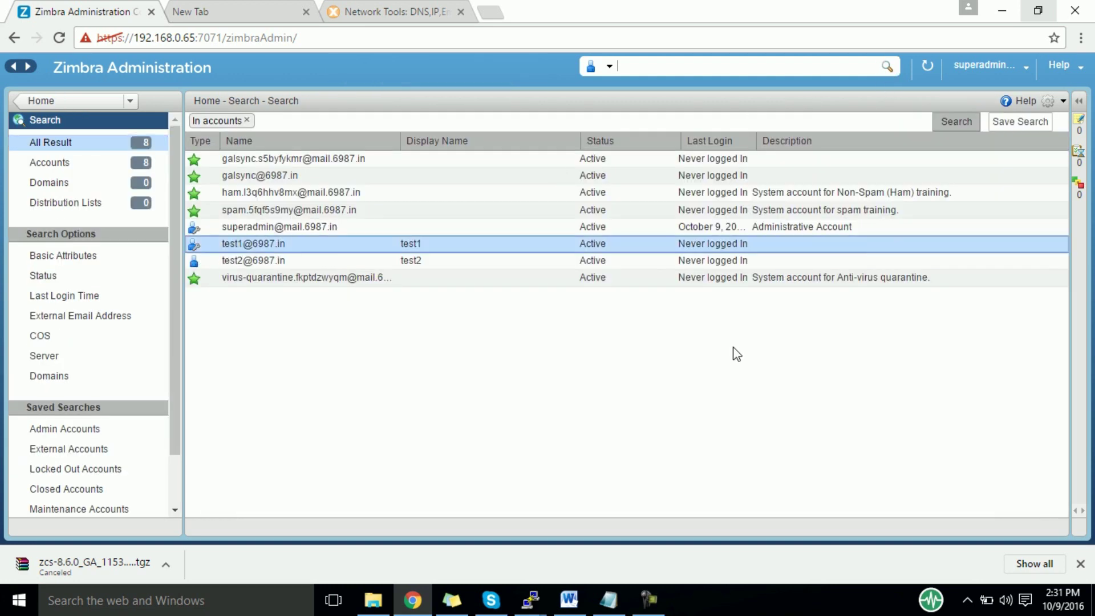
{"action": "left_click", "coordinate": [1029, 71]}
{"action": "left_click", "coordinate": [1020, 70]}
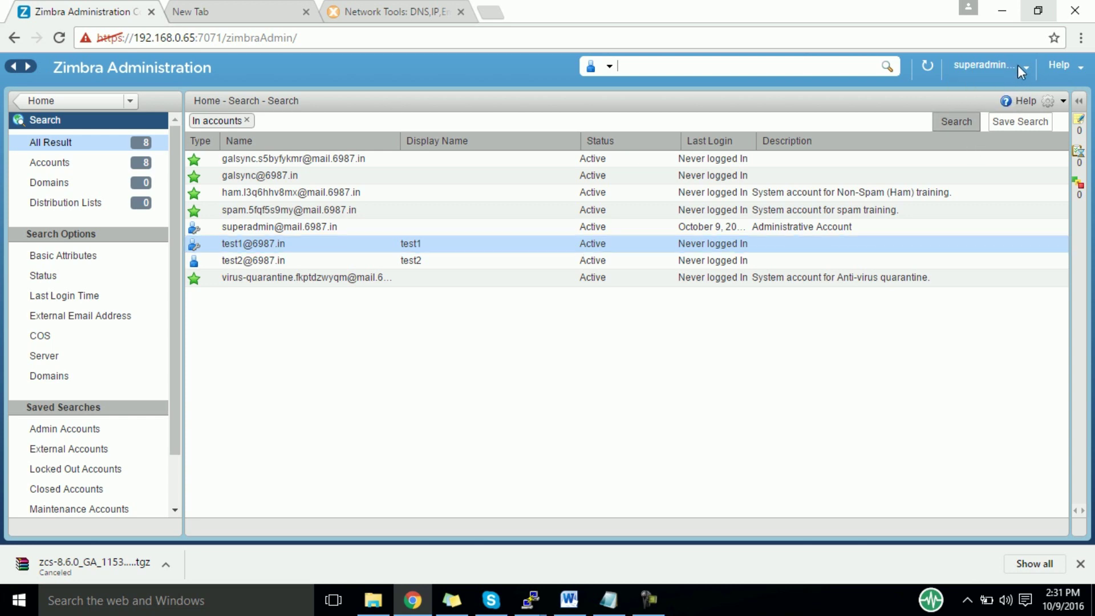
{"action": "left_click", "coordinate": [1017, 65]}
Log out and attempt to sign in as test1 with its password
{"action": "left_click", "coordinate": [1018, 87]}
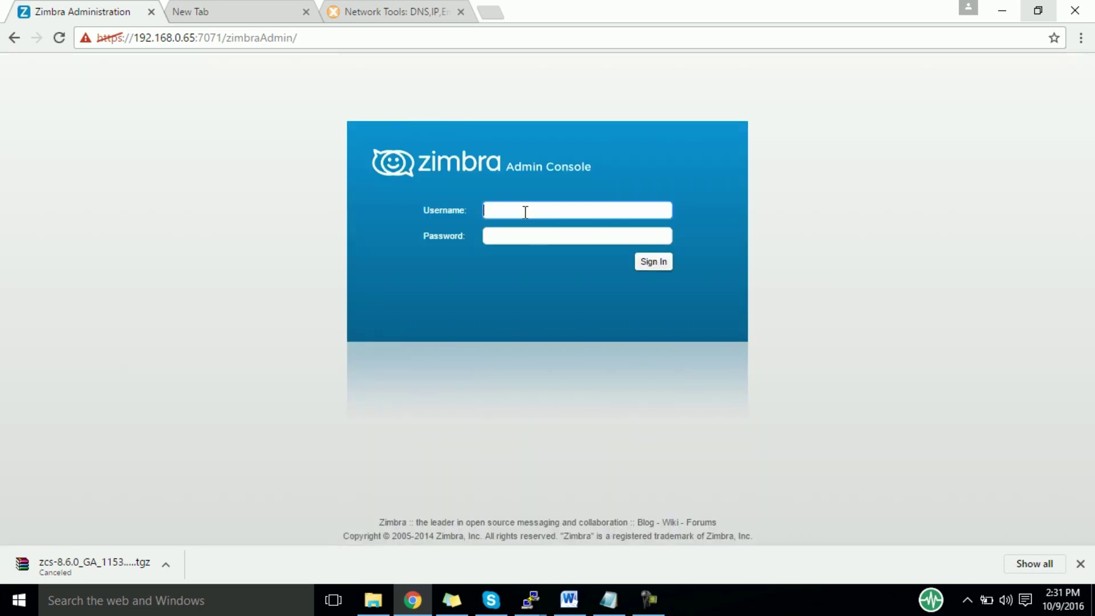
{"action": "type", "text": "t"}
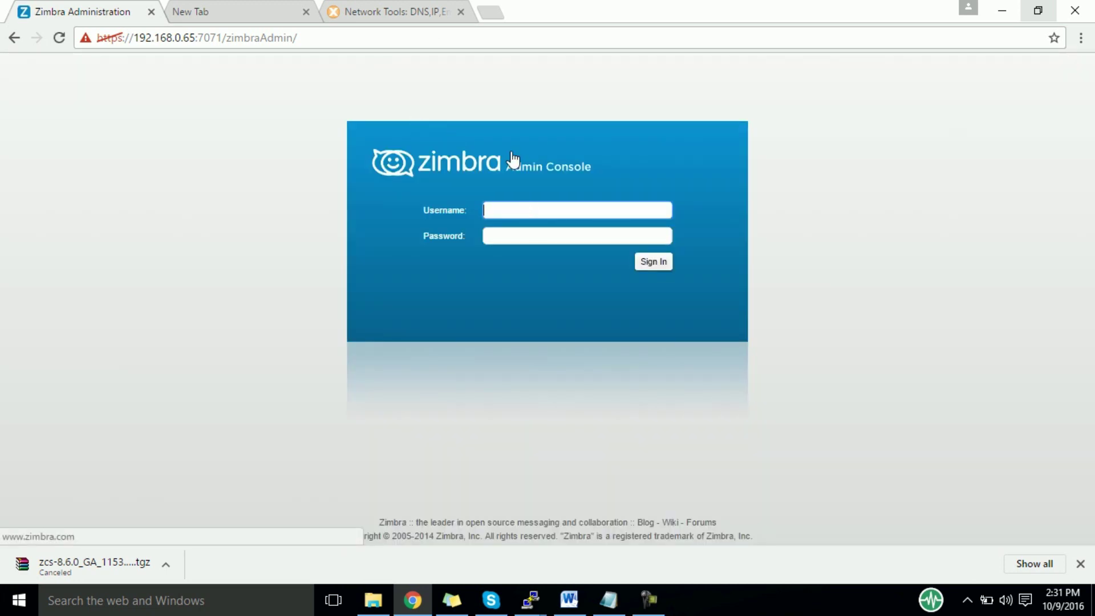
{"action": "type", "text": "es"}
{"action": "key", "text": "Tab"}
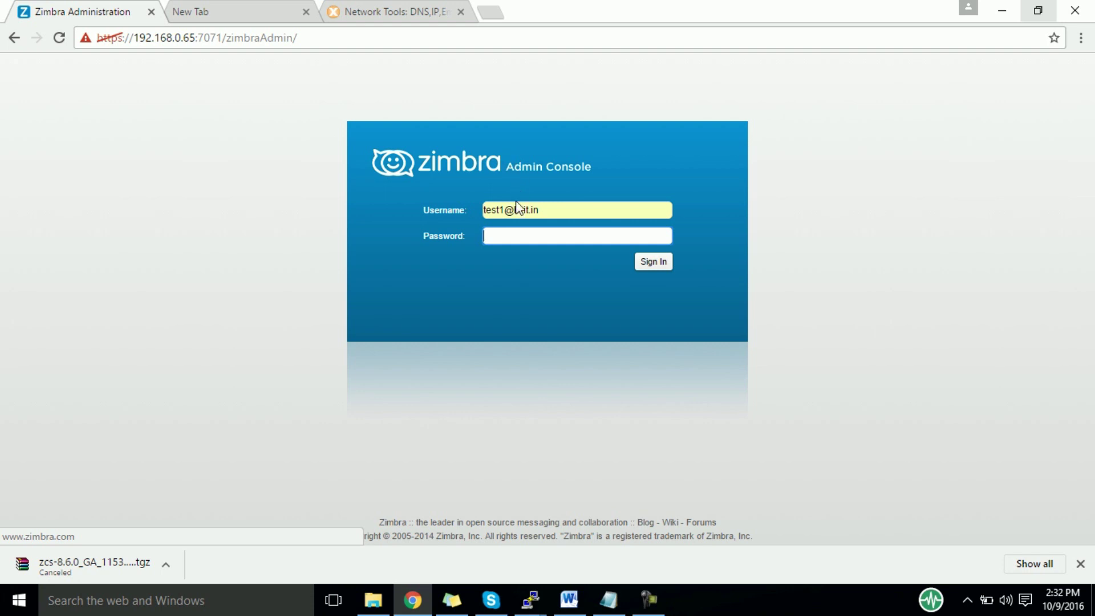
{"action": "type", "text": "*******"}
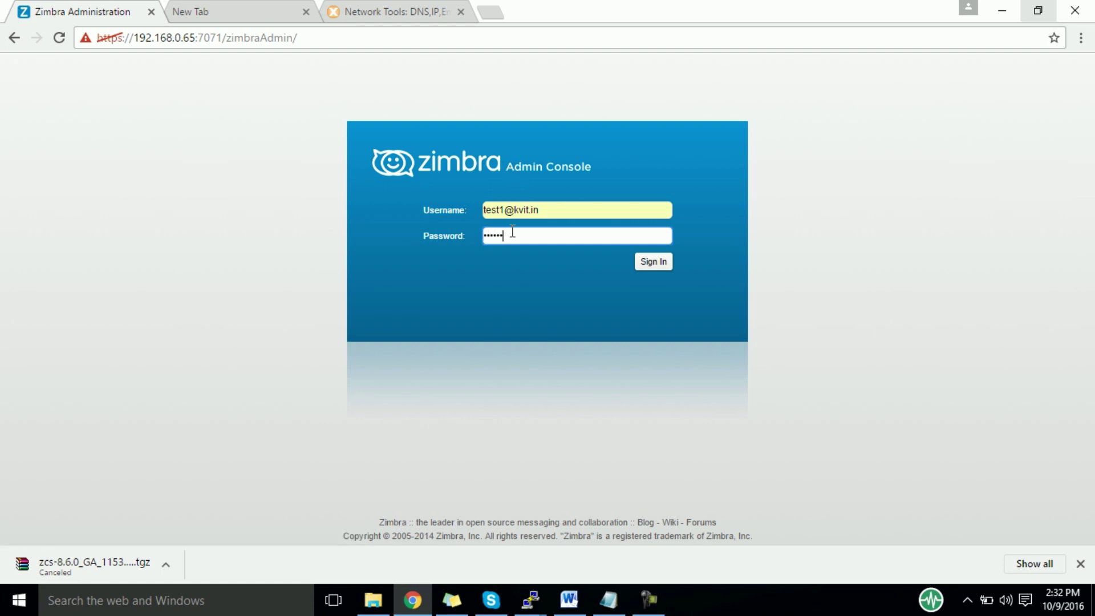
{"action": "type", "text": "*****"}
{"action": "key", "text": "Return"}
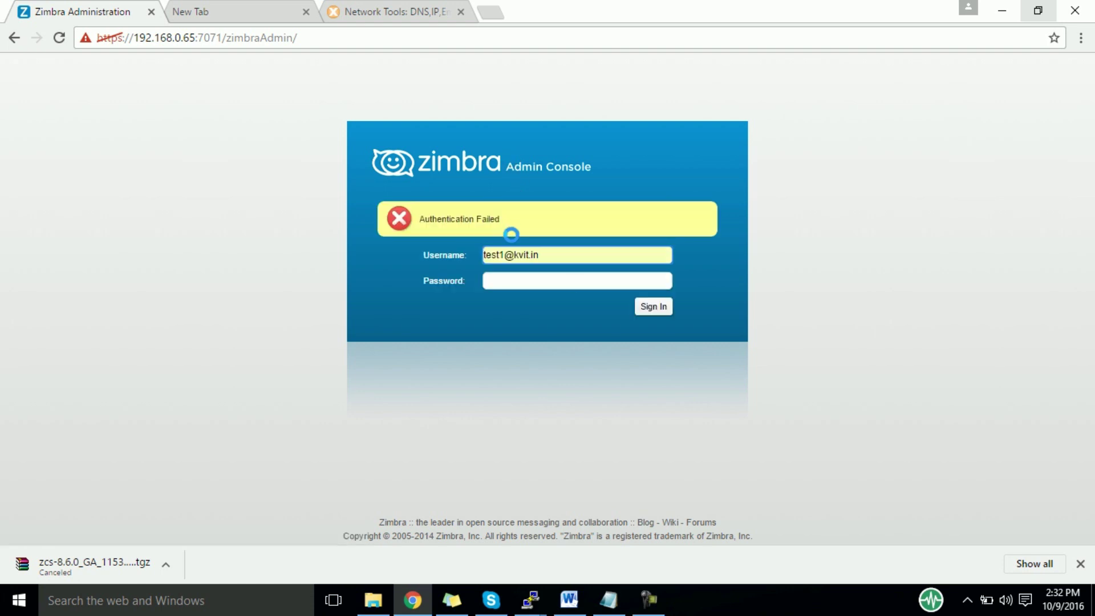
Correct the username's domain to 6987.in, re-enter the password and sign in as test1
{"action": "left_click", "coordinate": [533, 283]}
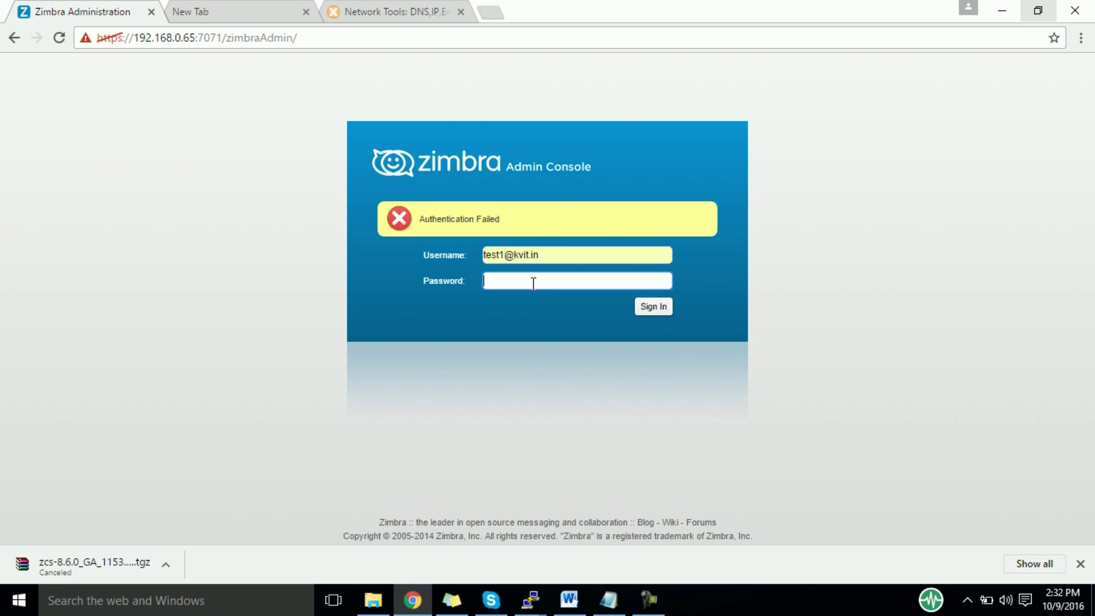
{"action": "left_click_drag", "start_coordinate": [513, 254], "coordinate": [623, 251]}
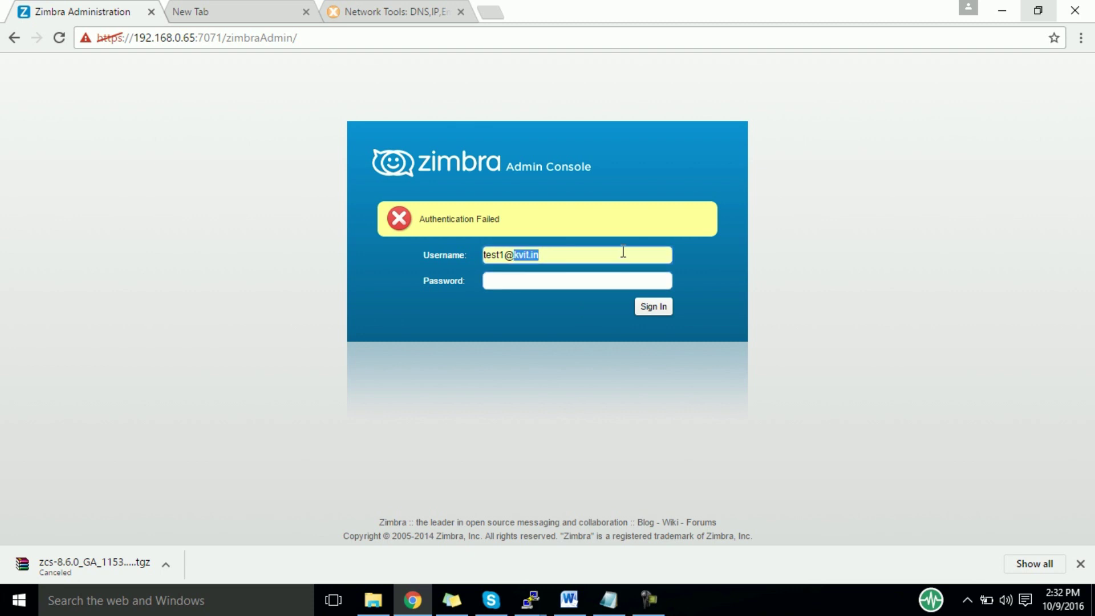
{"action": "type", "text": "6987"}
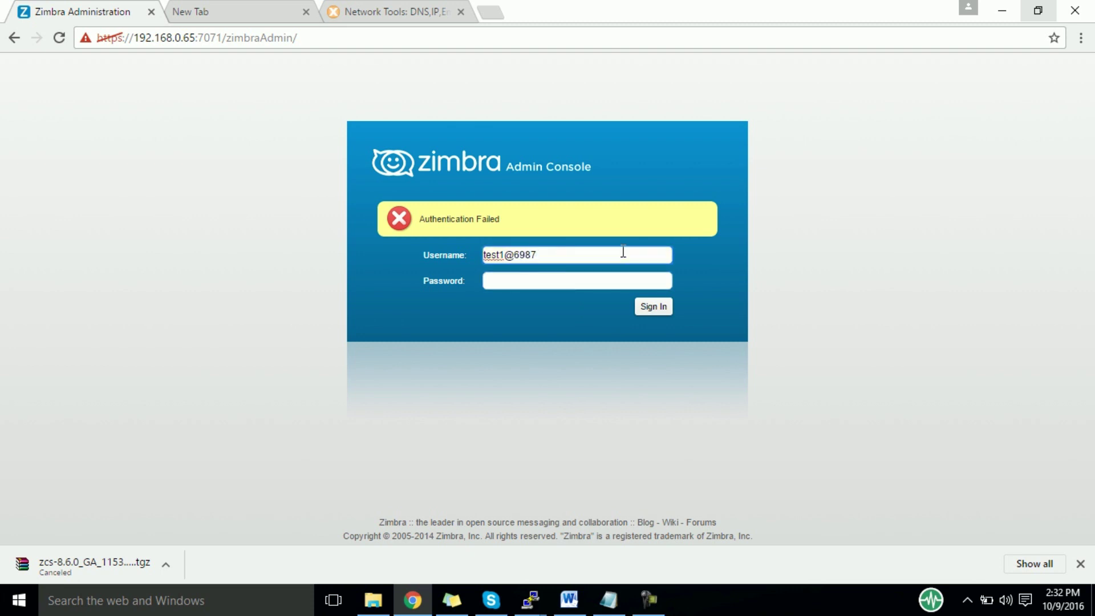
{"action": "type", "text": ".in"}
{"action": "key", "text": "Tab"}
{"action": "type", "text": "aaaaa"}
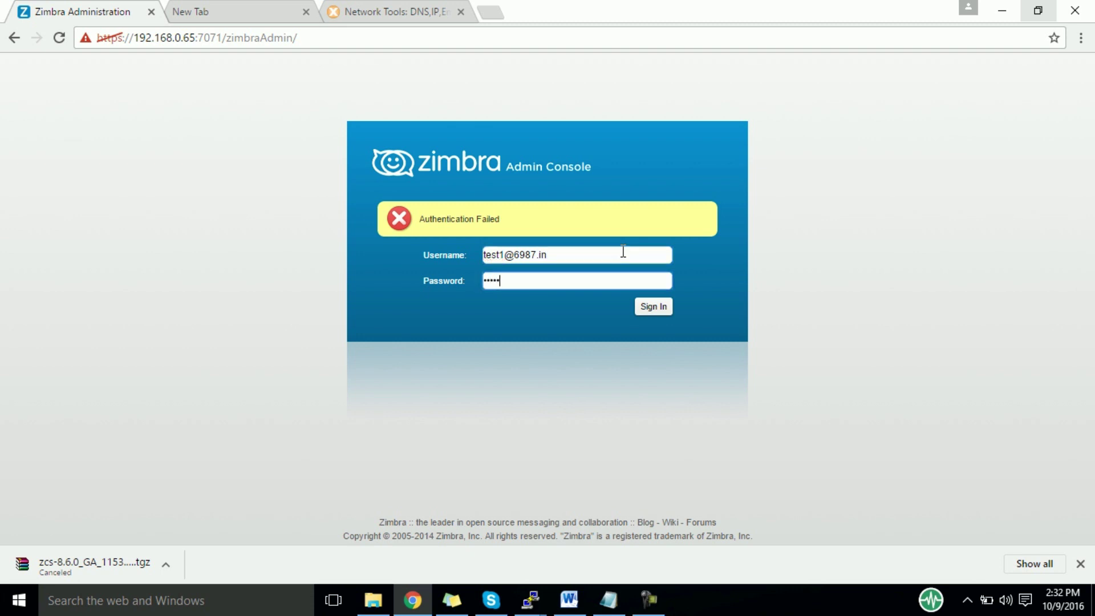
{"action": "type", "text": "aaaaaa"}
{"action": "key", "text": "Return"}
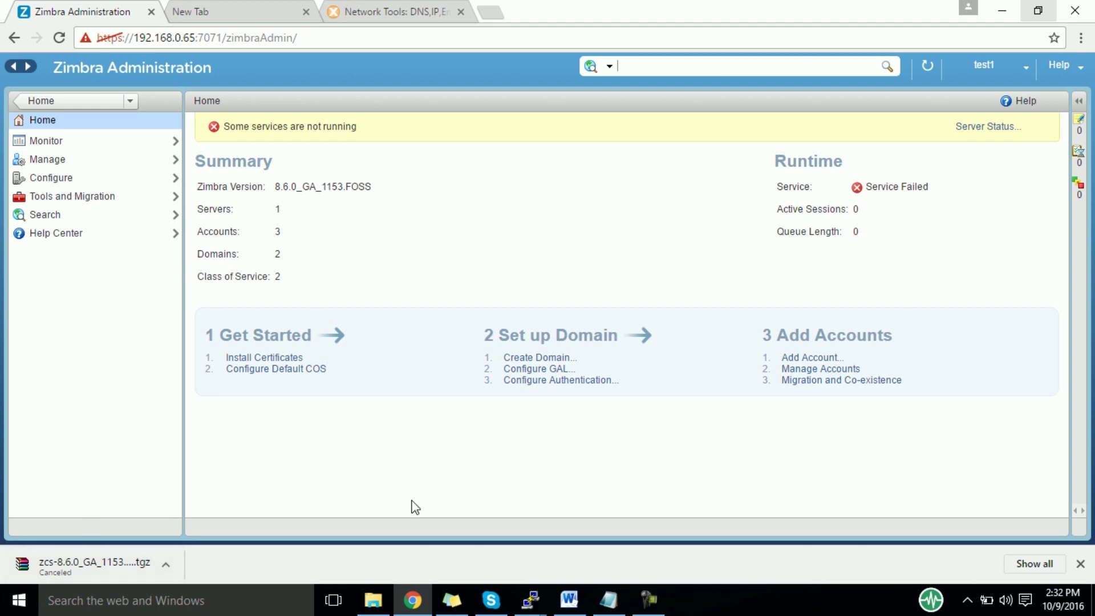
Search all accounts to see test1's October 9 login, then return to the Home dashboard
{"action": "left_click", "coordinate": [608, 67]}
{"action": "left_click", "coordinate": [616, 87]}
{"action": "left_click", "coordinate": [893, 66]}
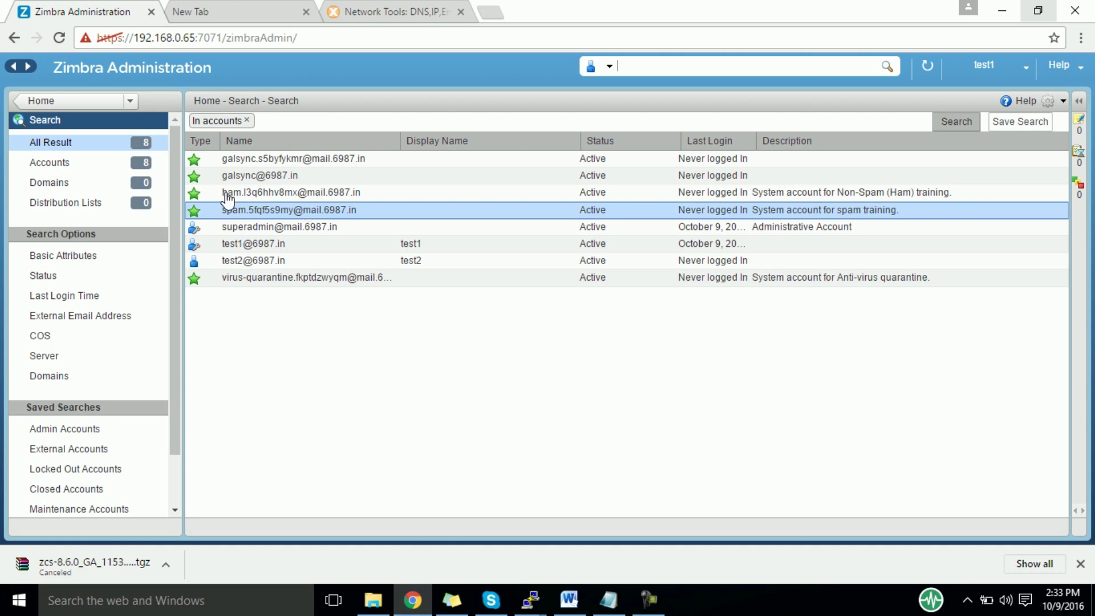
{"action": "left_click", "coordinate": [66, 105]}
{"action": "mouse_move", "coordinate": [412, 600]}
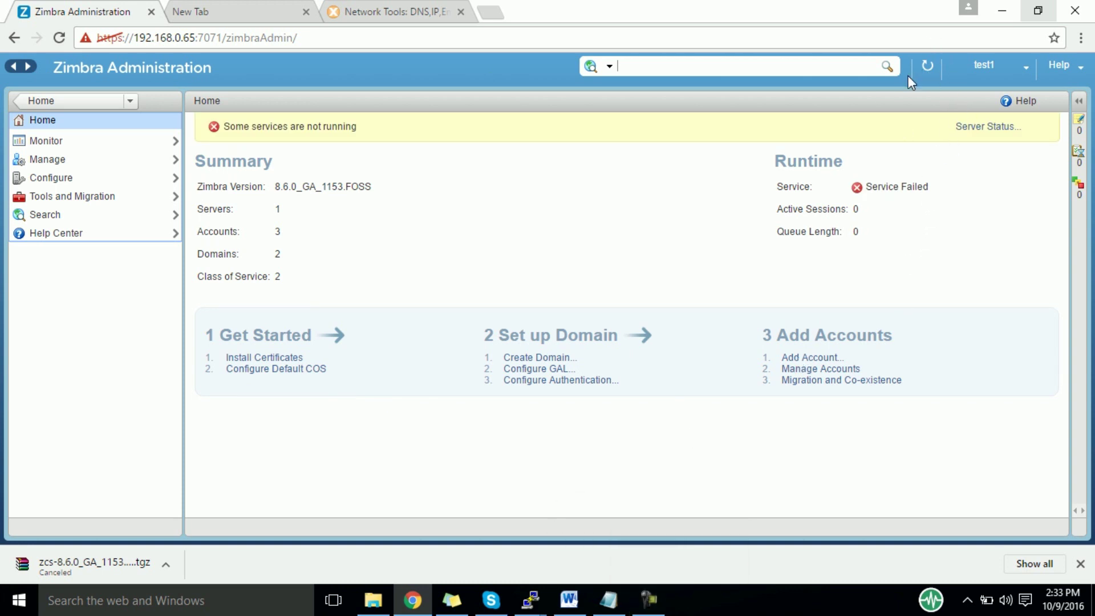
{"action": "left_click", "coordinate": [1029, 69]}
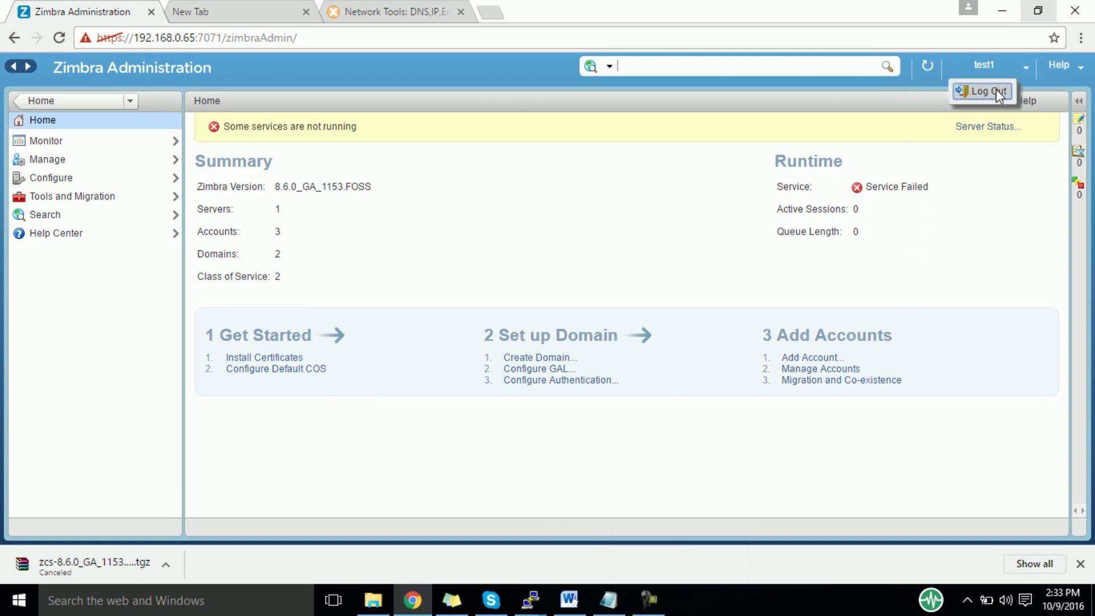
Log test1 out and sign back in as superadmin using the saved username and password
{"action": "left_click", "coordinate": [983, 88]}
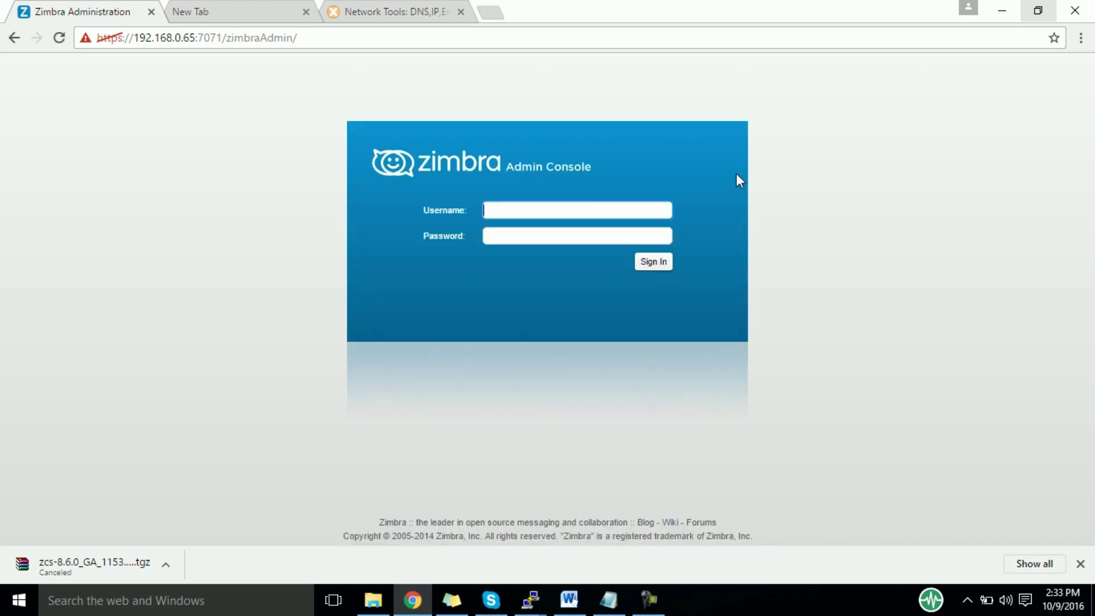
{"action": "left_click", "coordinate": [585, 210]}
{"action": "left_click", "coordinate": [549, 231]}
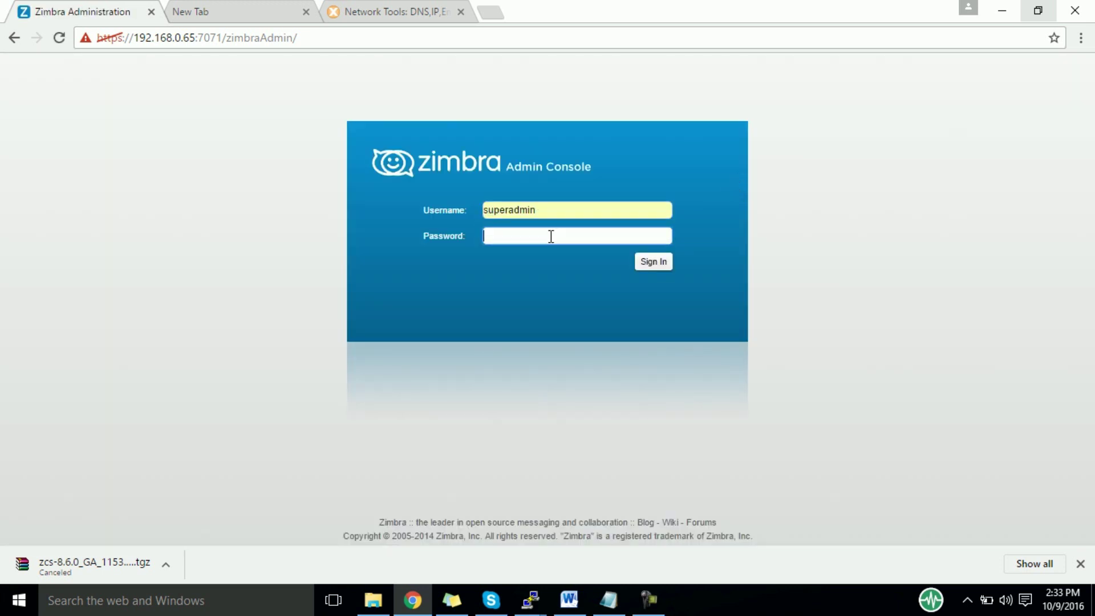
{"action": "left_click", "coordinate": [549, 236]}
{"action": "type", "text": "******"}
{"action": "type", "text": "****"}
{"action": "key", "text": "Return"}
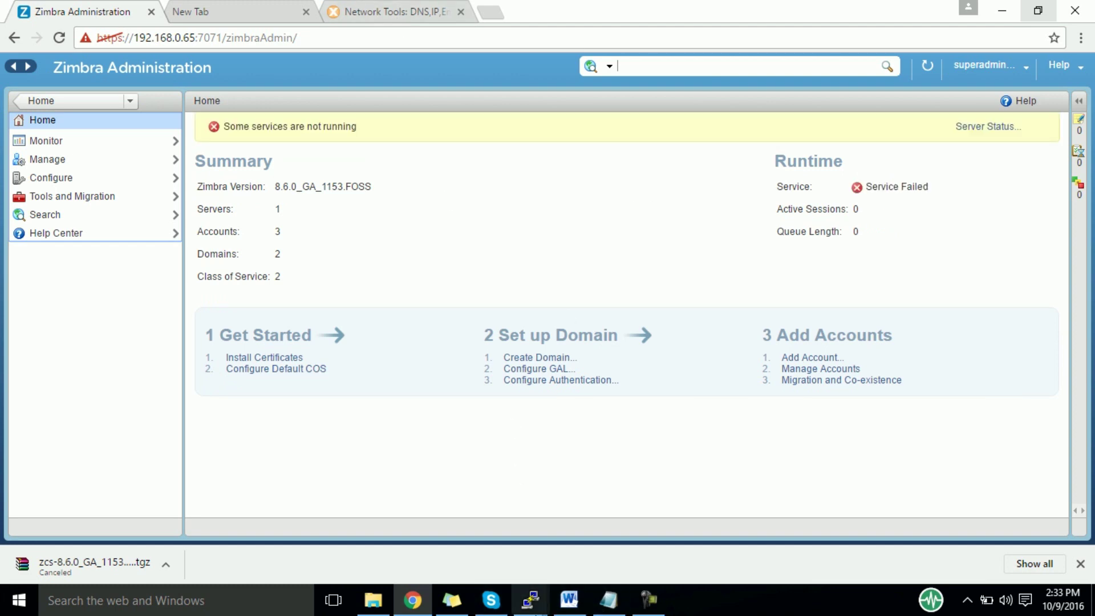
In the Word classroom notes, mark the 'Monitor zimbra server Logs, mailq, Mailbox quota' line
{"action": "left_click", "coordinate": [578, 609]}
{"action": "scroll", "coordinate": [567, 447], "scroll_direction": "down", "scroll_amount": 3}
{"action": "scroll", "coordinate": [307, 393], "scroll_direction": "down", "scroll_amount": 4}
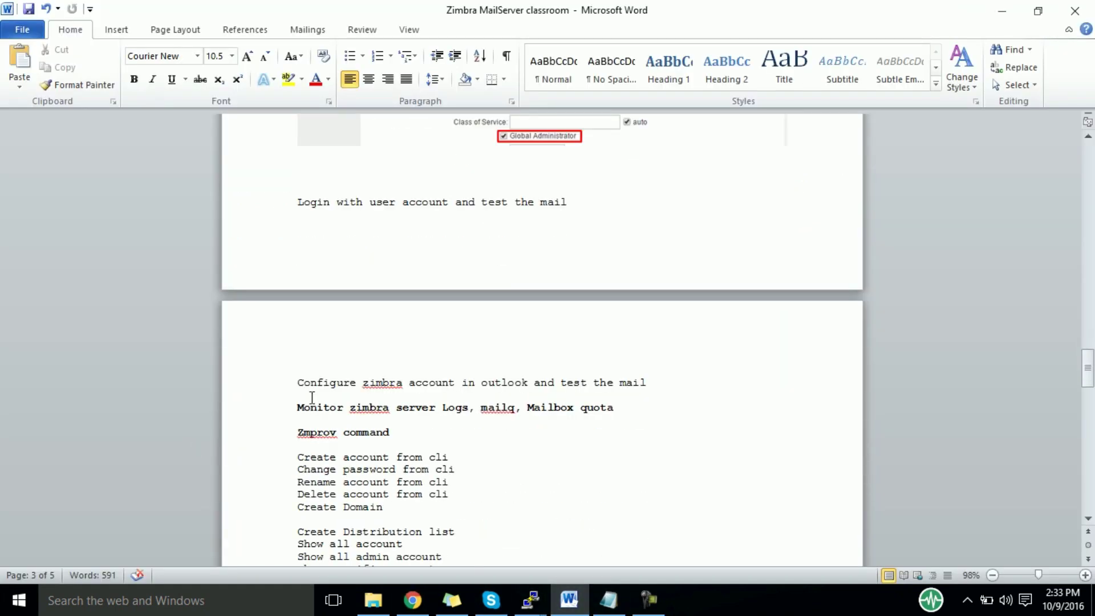
{"action": "scroll", "coordinate": [308, 394], "scroll_direction": "down", "scroll_amount": 2}
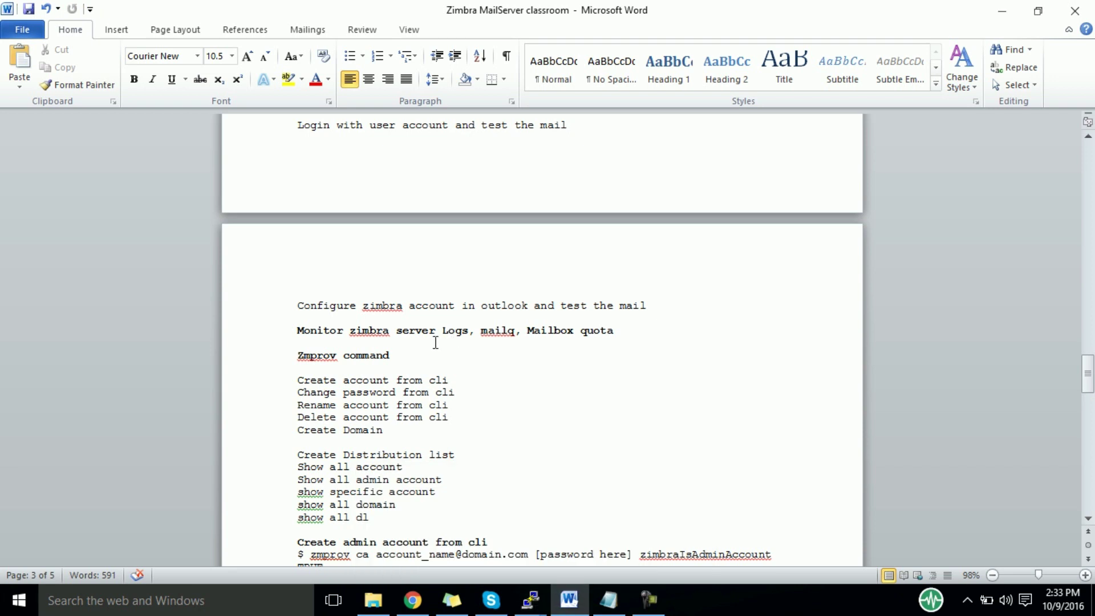
{"action": "left_click", "coordinate": [448, 330]}
{"action": "left_click", "coordinate": [515, 330]}
Run mailq in the zimbra@mail PuTTY session to confirm the queue is empty, then return to Chrome
{"action": "left_click", "coordinate": [542, 611]}
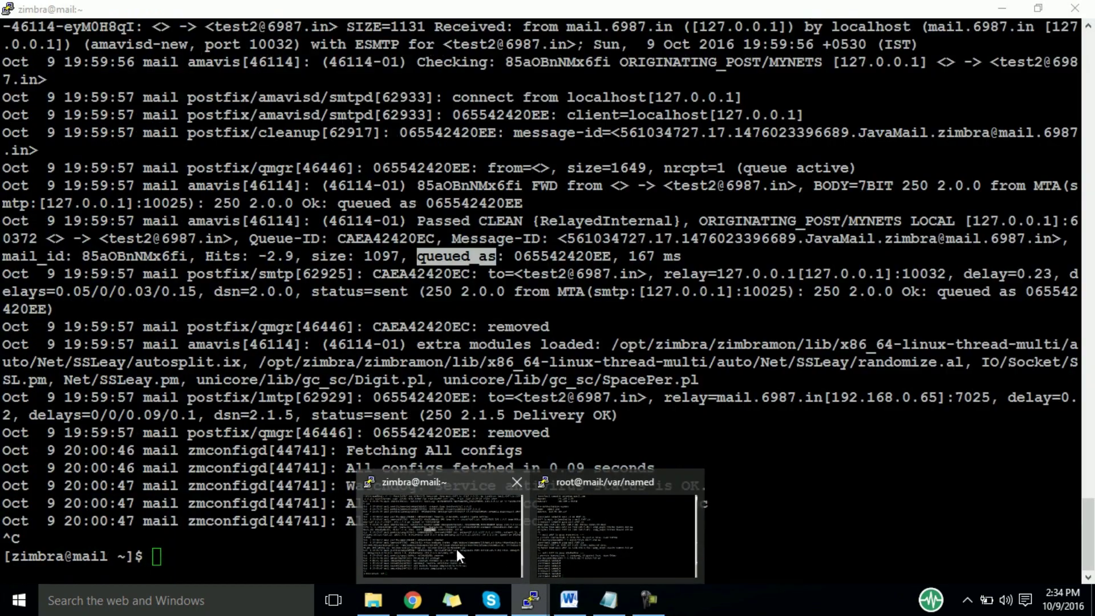
{"action": "left_click", "coordinate": [456, 548]}
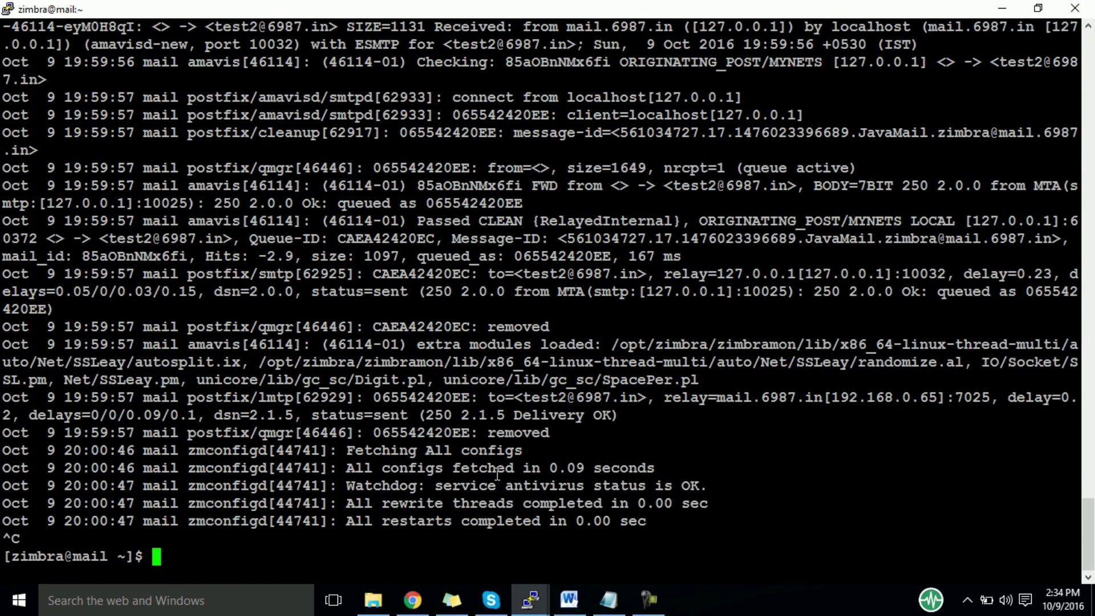
{"action": "type", "text": "mailq"}
{"action": "key", "text": "Return"}
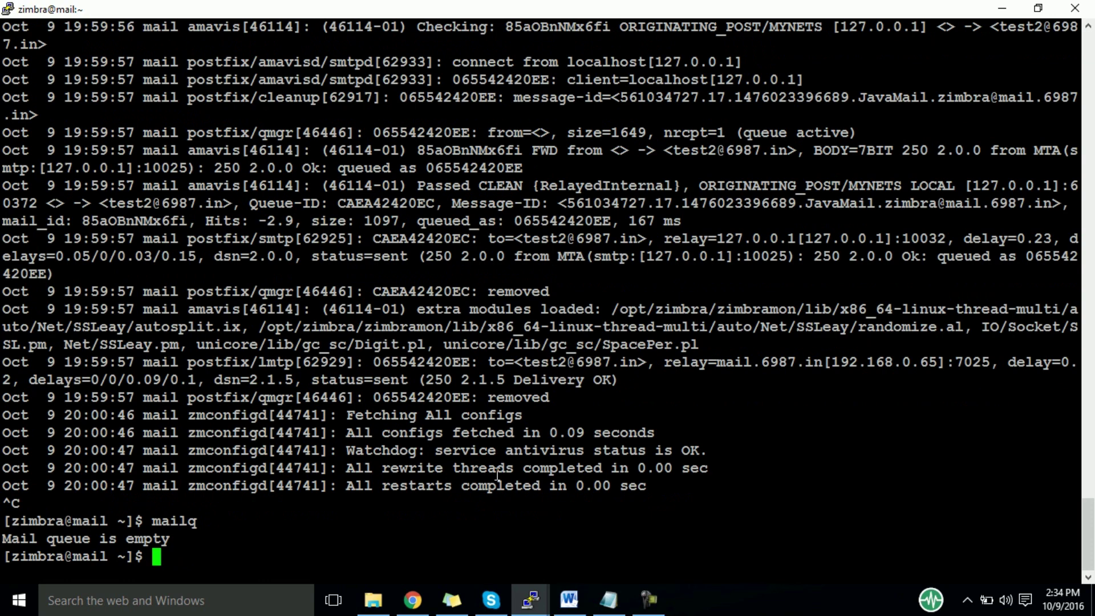
{"action": "key", "text": "Return"}
{"action": "key", "text": "Return"}
{"action": "key", "text": "Return"}
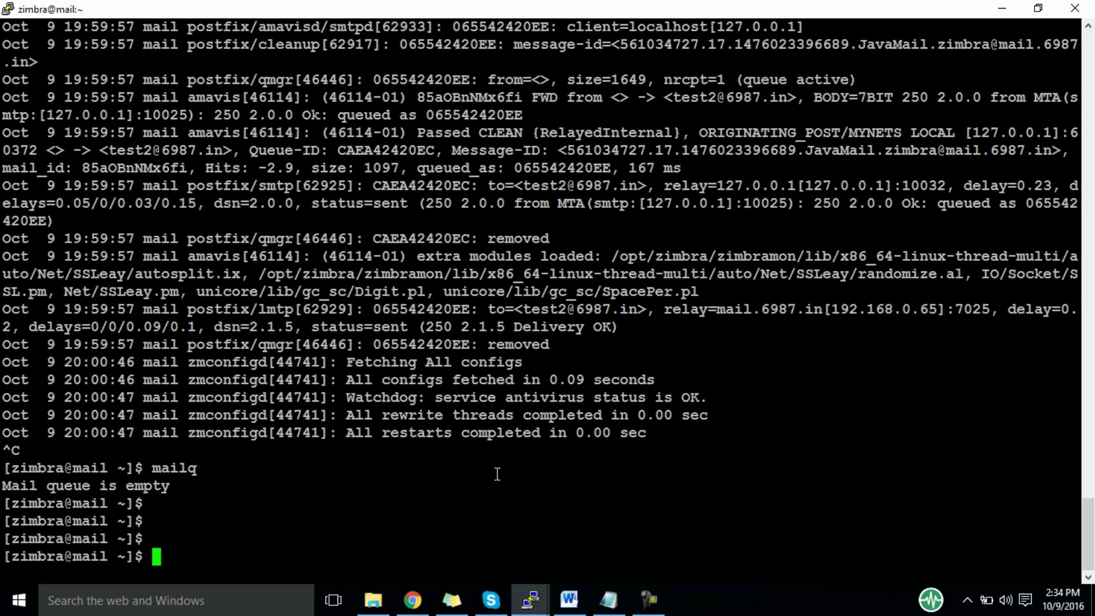
{"action": "left_click", "coordinate": [412, 600]}
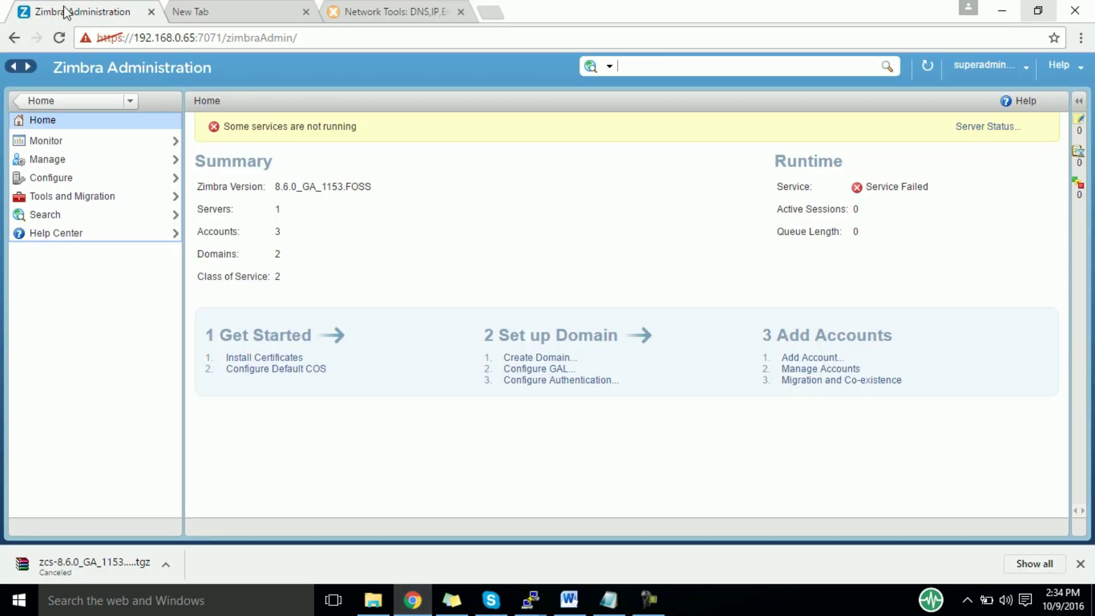
Open Monitor > Mail Queues for mail.6987.in, showing all five queues at 0
{"action": "left_click", "coordinate": [42, 143]}
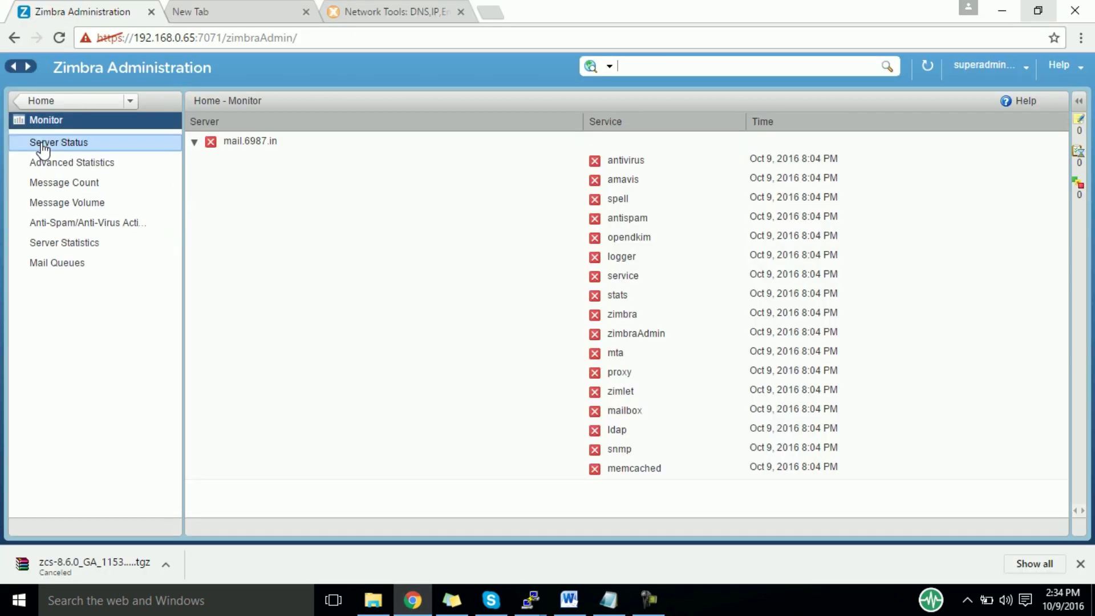
{"action": "left_click", "coordinate": [77, 262]}
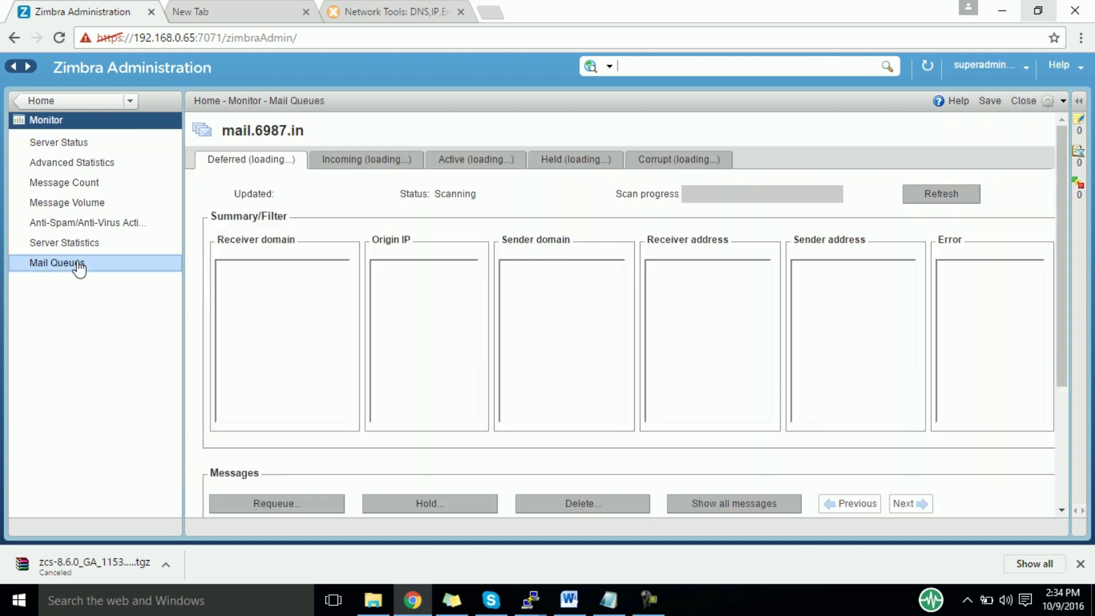
{"action": "scroll", "coordinate": [279, 268], "scroll_direction": "down", "scroll_amount": 2}
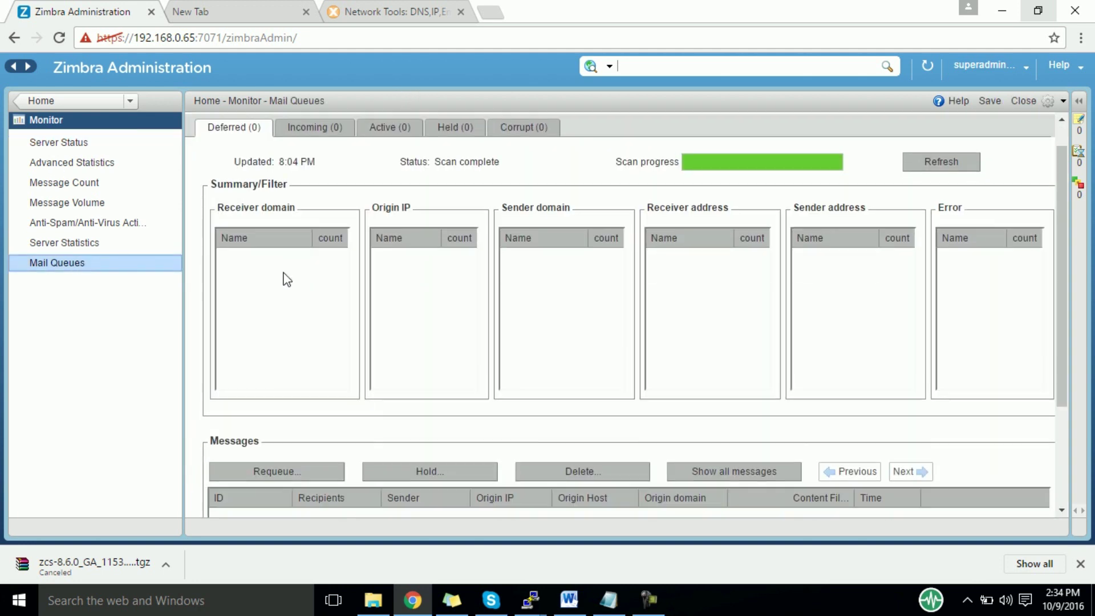
{"action": "scroll", "coordinate": [272, 223], "scroll_direction": "up", "scroll_amount": 2}
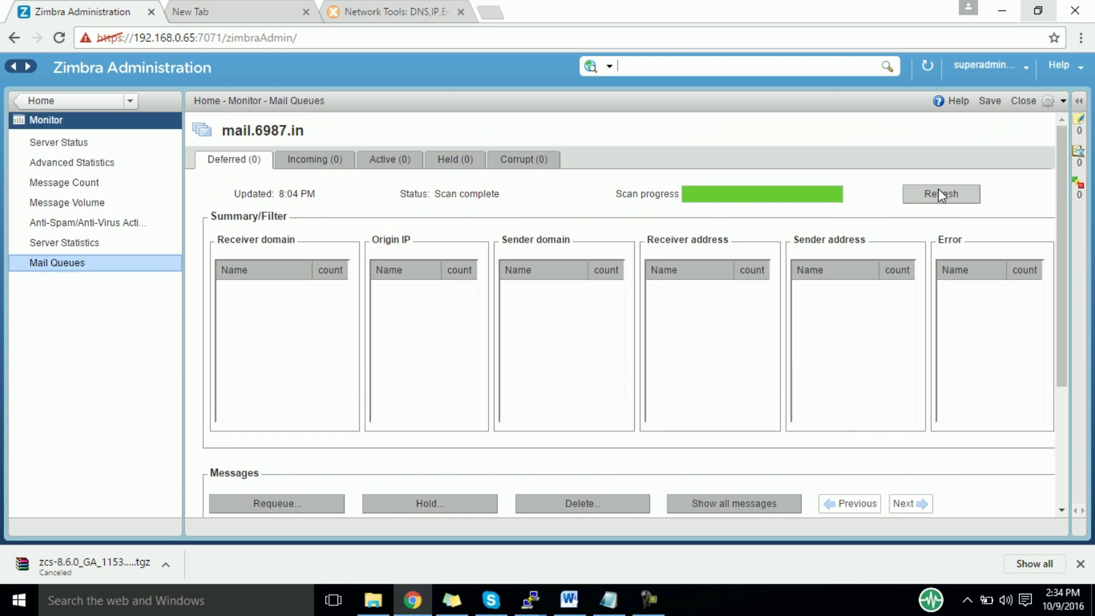
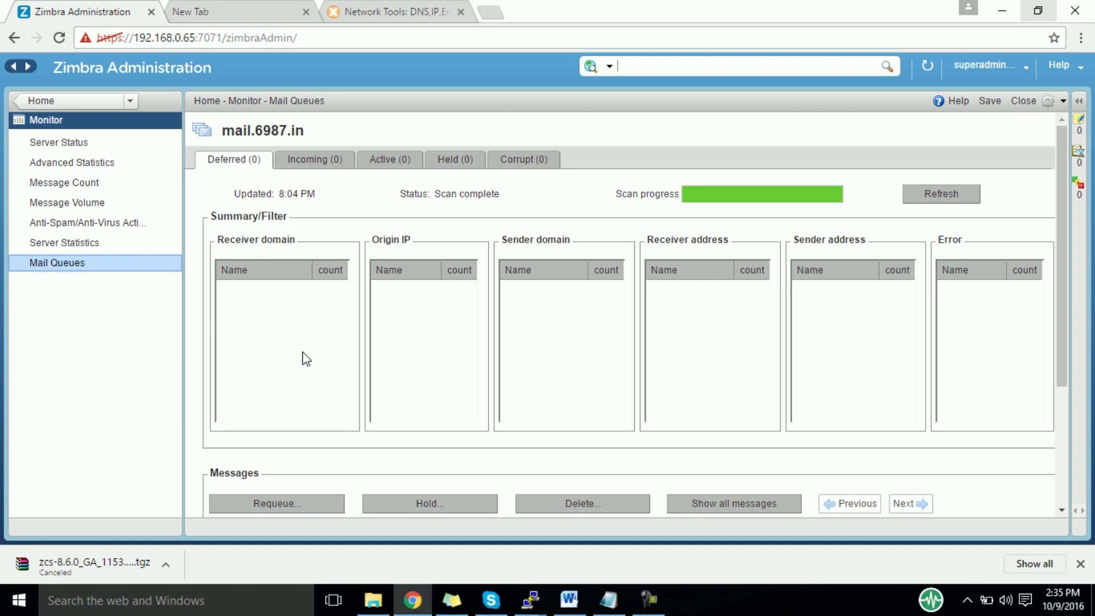
Check the Deferred queue, then show mail.6987.in's Held queue with 0 messages
{"action": "scroll", "coordinate": [416, 403], "scroll_direction": "down", "scroll_amount": 3}
{"action": "scroll", "coordinate": [280, 216], "scroll_direction": "up", "scroll_amount": 3}
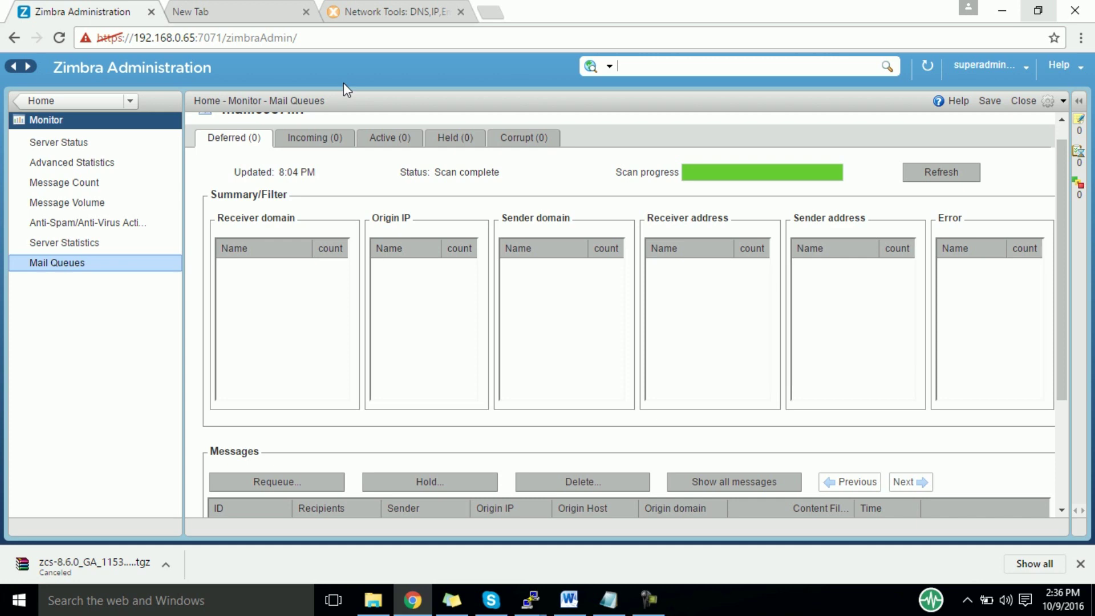
{"action": "left_click", "coordinate": [456, 138]}
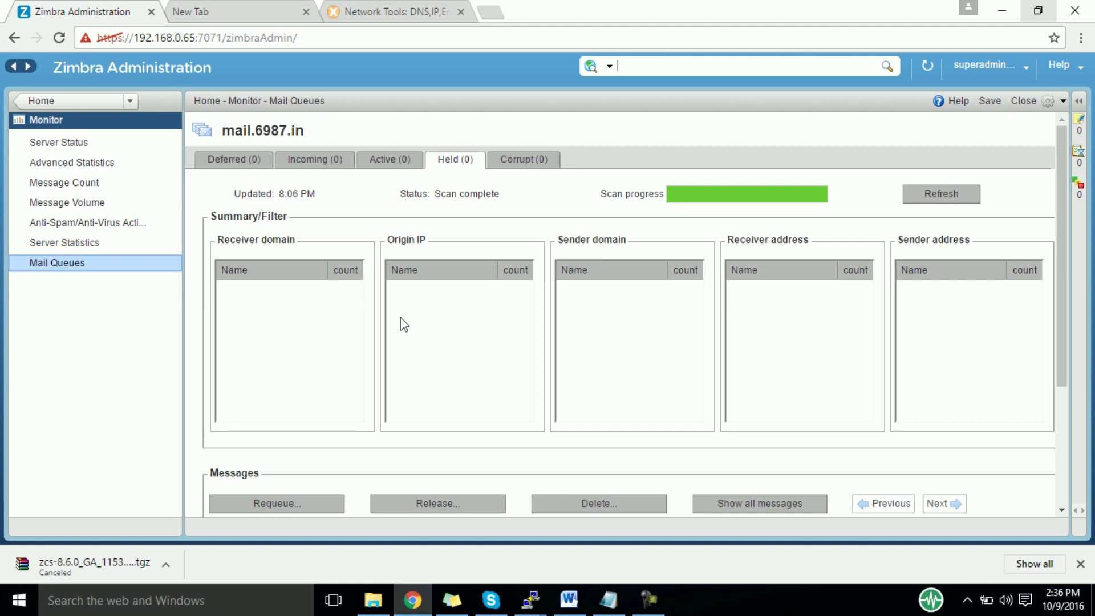
Confirm the Incoming, Active, Held and Corrupt queues of mail.6987.in each hold 0 messages
{"action": "left_click", "coordinate": [319, 159]}
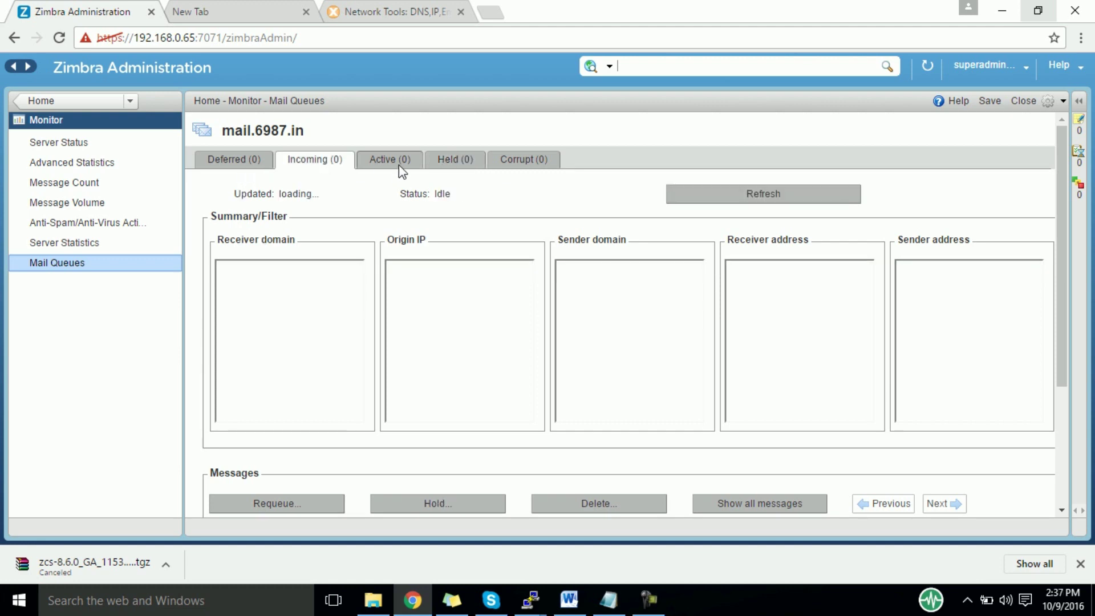
{"action": "left_click", "coordinate": [401, 166]}
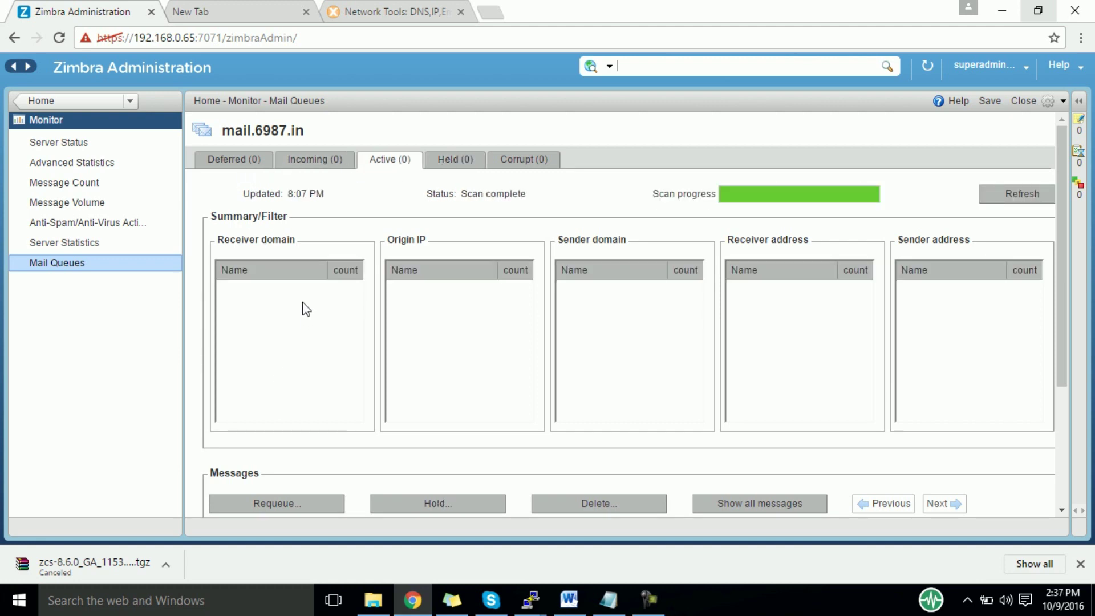
{"action": "left_click", "coordinate": [465, 166]}
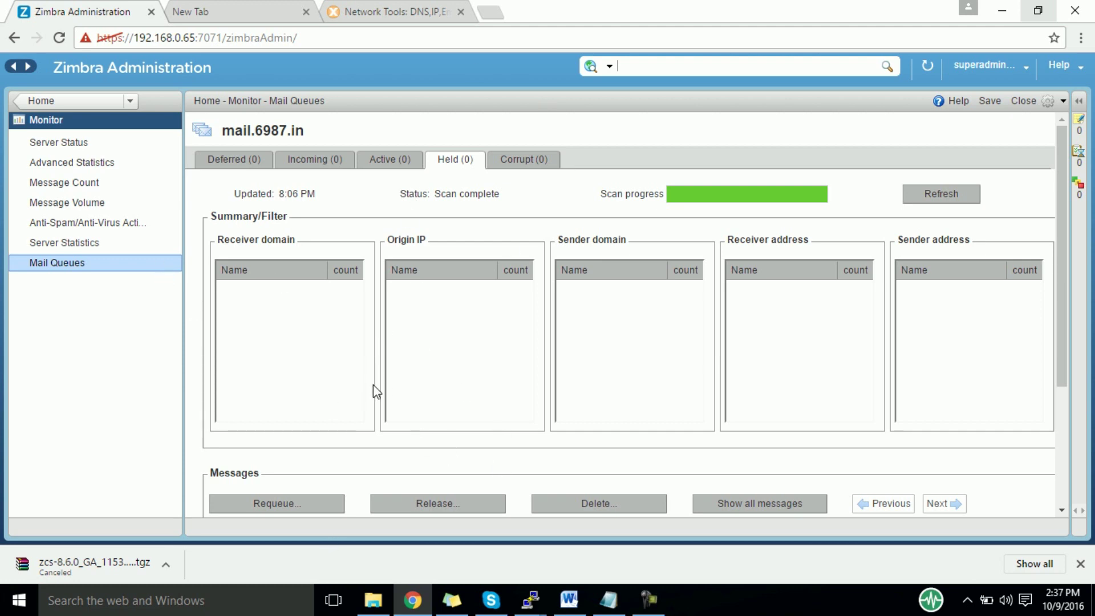
{"action": "left_click", "coordinate": [521, 165]}
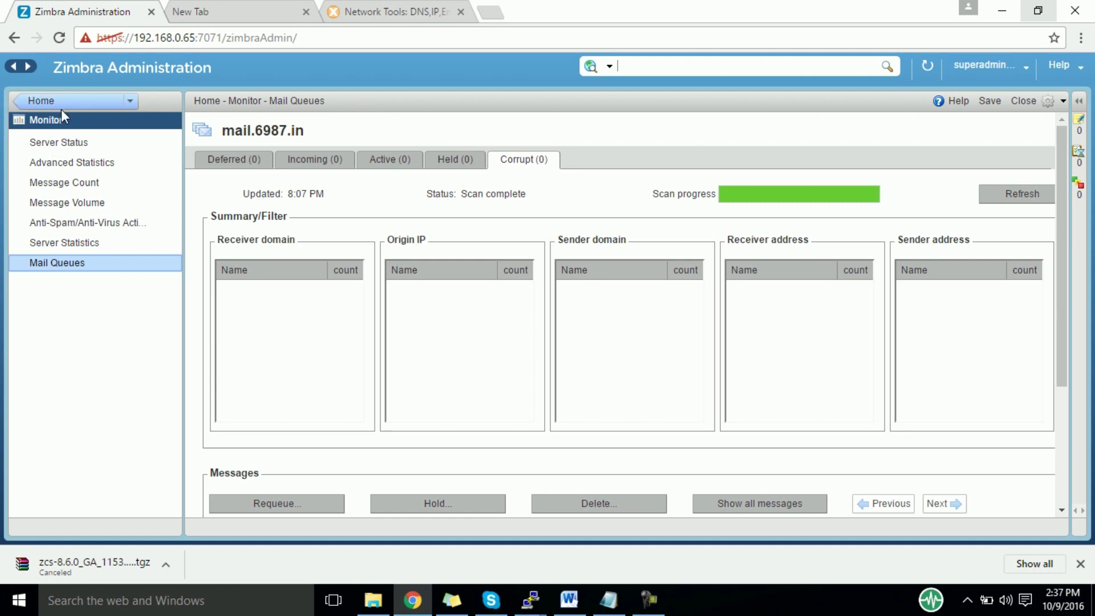
Review mail.6987.in session statistics: 3 administrator, 1 web client and 0 IMAP sessions
{"action": "left_click", "coordinate": [89, 250]}
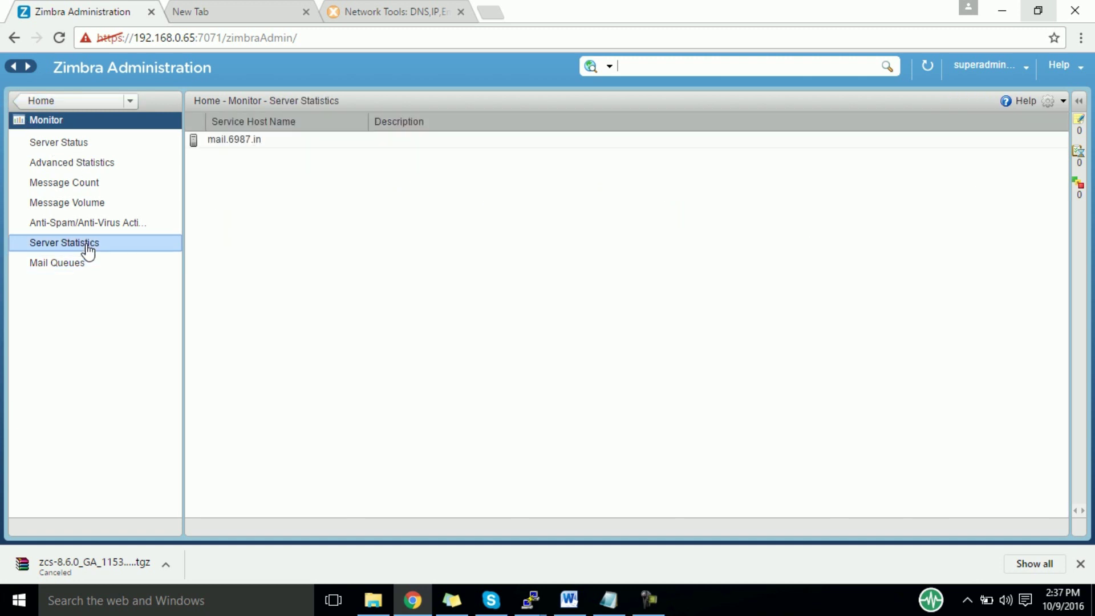
{"action": "double_click", "coordinate": [228, 143]}
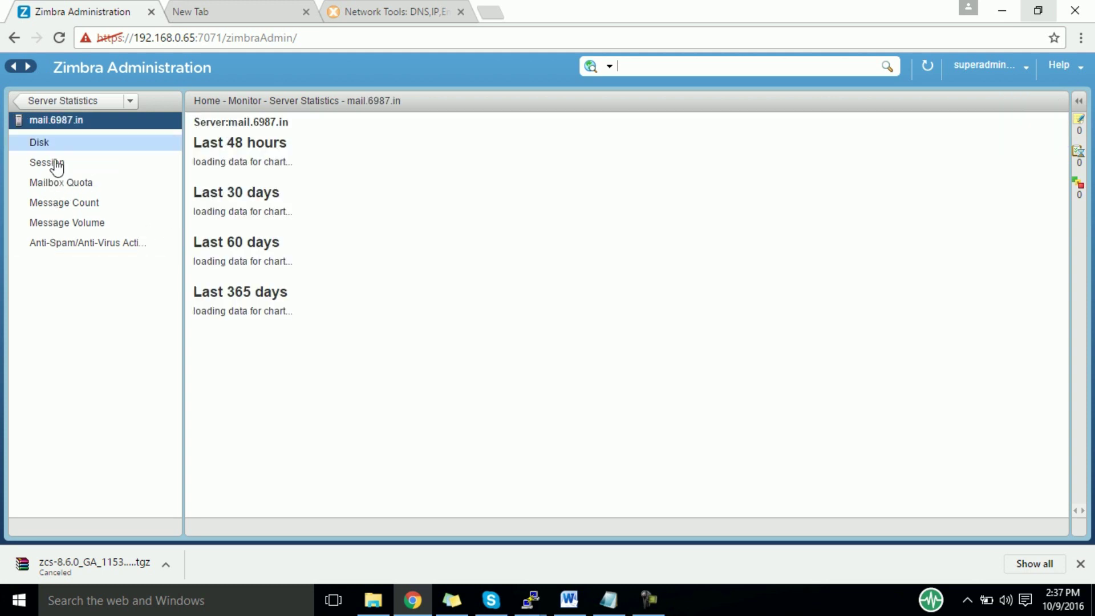
{"action": "left_click", "coordinate": [51, 164]}
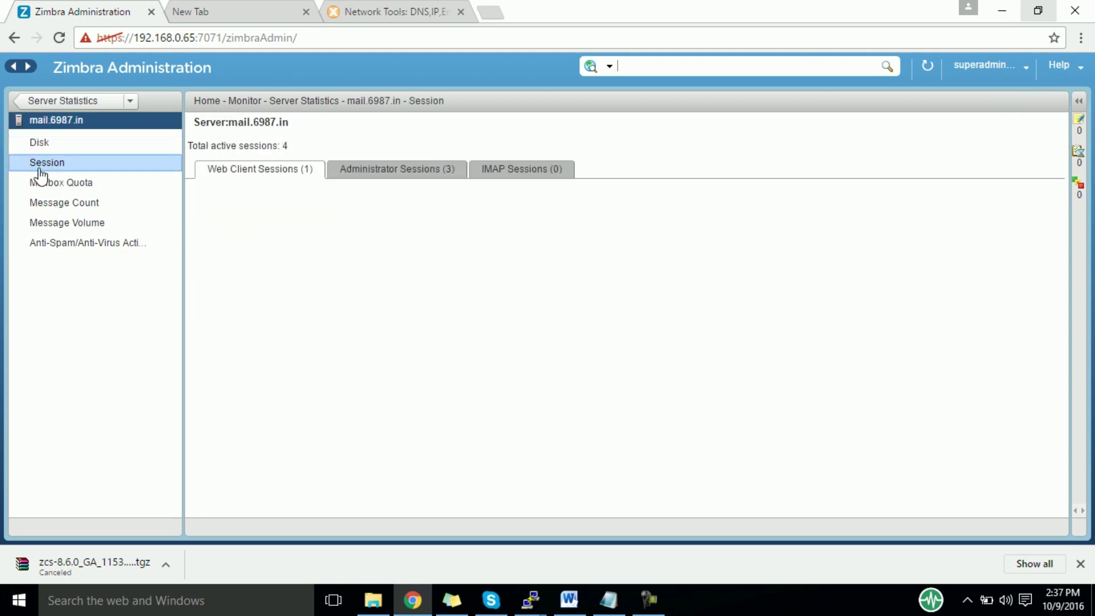
{"action": "left_click", "coordinate": [372, 175]}
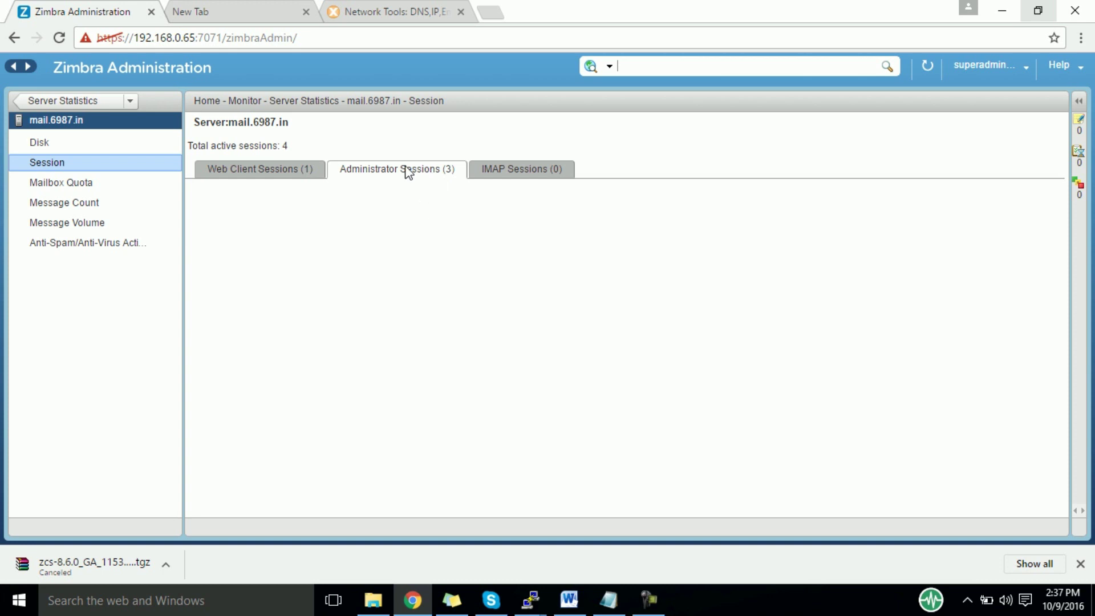
{"action": "left_click", "coordinate": [235, 173]}
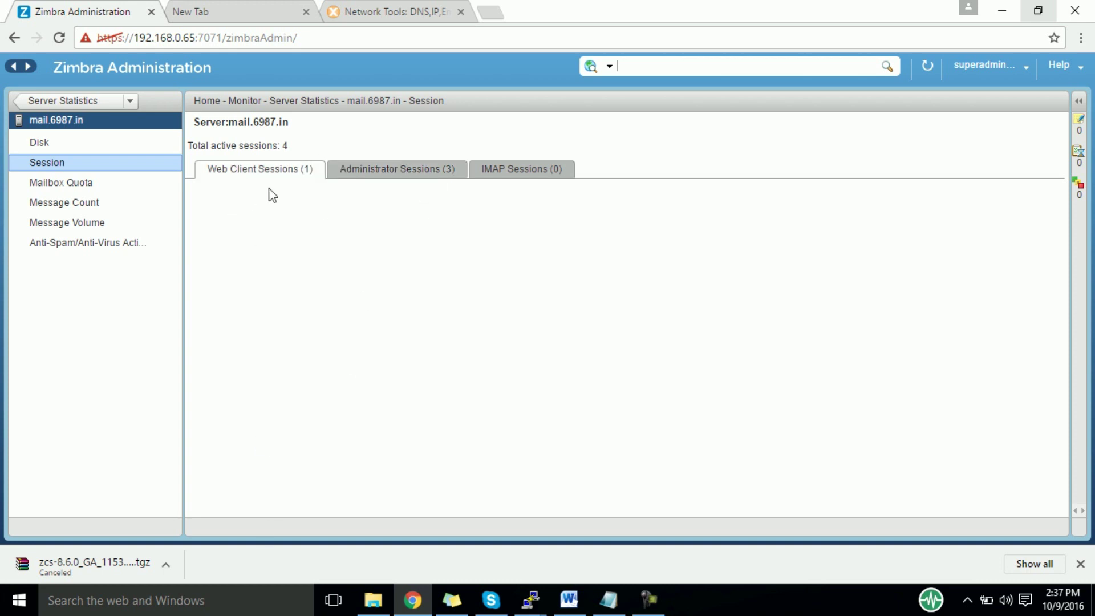
{"action": "left_click", "coordinate": [509, 168]}
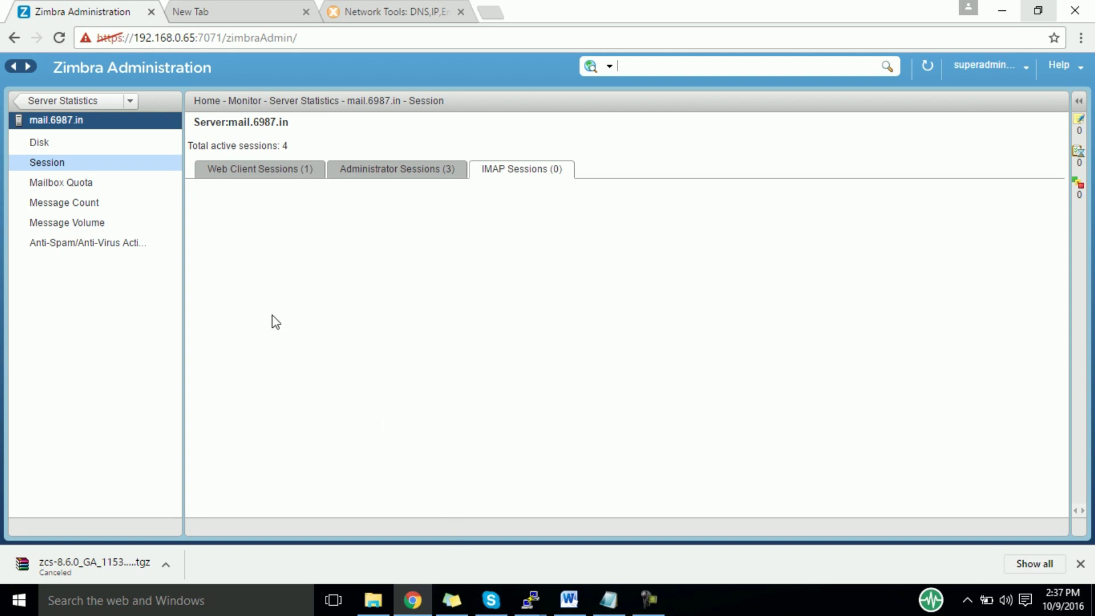
{"action": "left_click", "coordinate": [252, 169]}
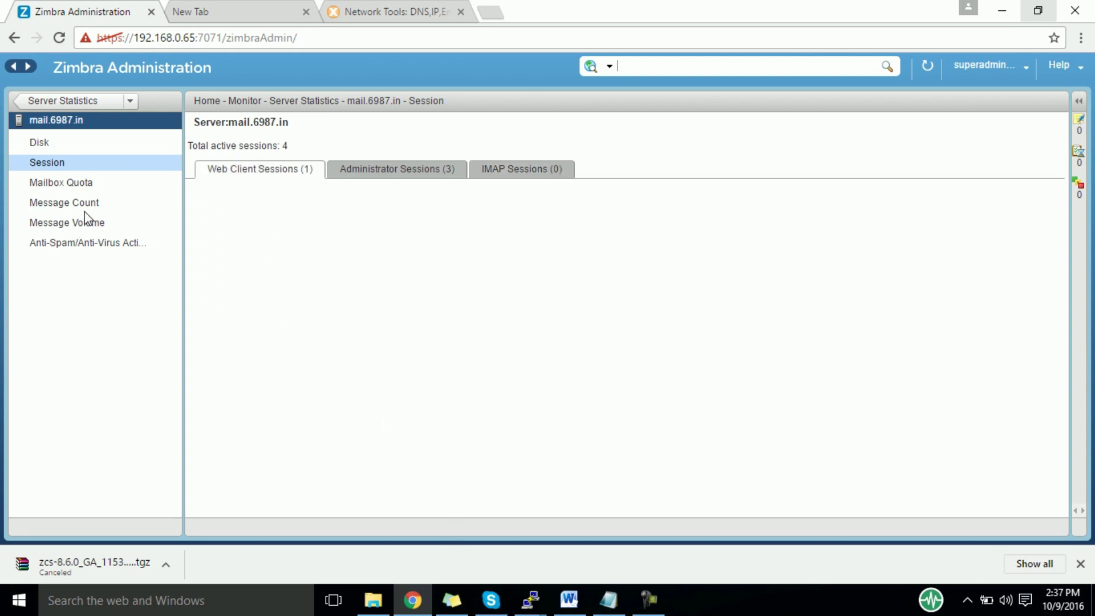
Review mailbox quota usage and the Class of Service list, returning to Home
{"action": "left_click", "coordinate": [80, 184]}
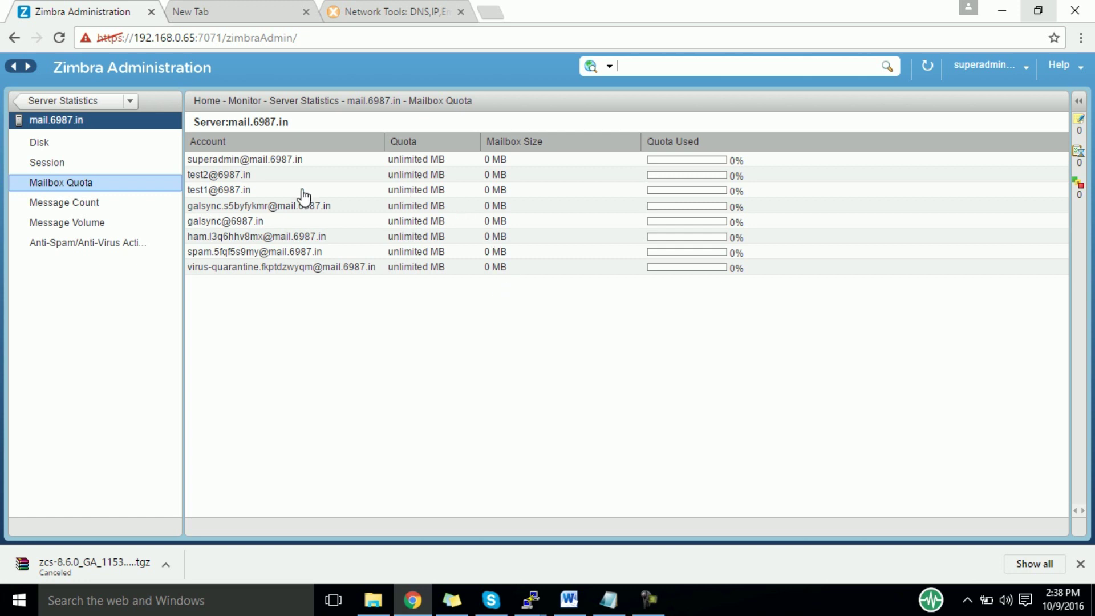
{"action": "left_click", "coordinate": [46, 100]}
{"action": "left_click", "coordinate": [56, 97]}
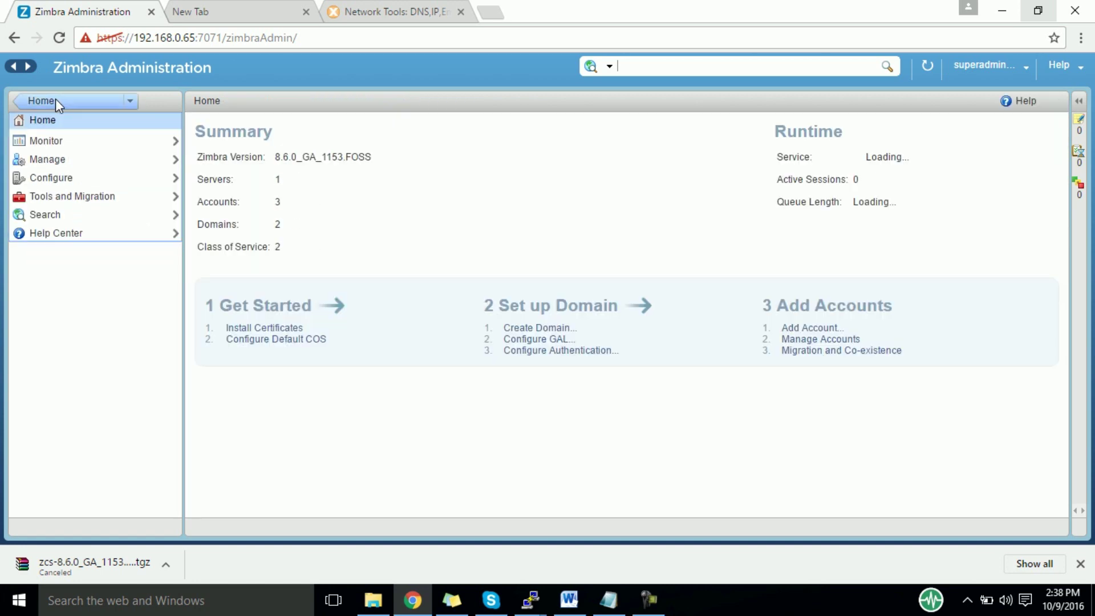
{"action": "left_click", "coordinate": [67, 178]}
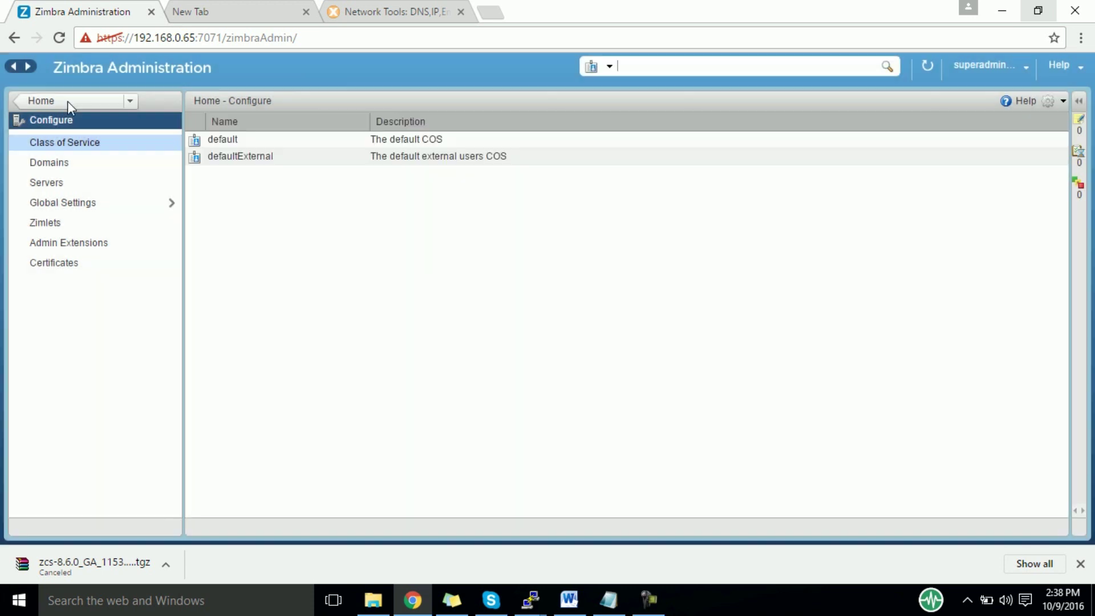
{"action": "left_click", "coordinate": [70, 102]}
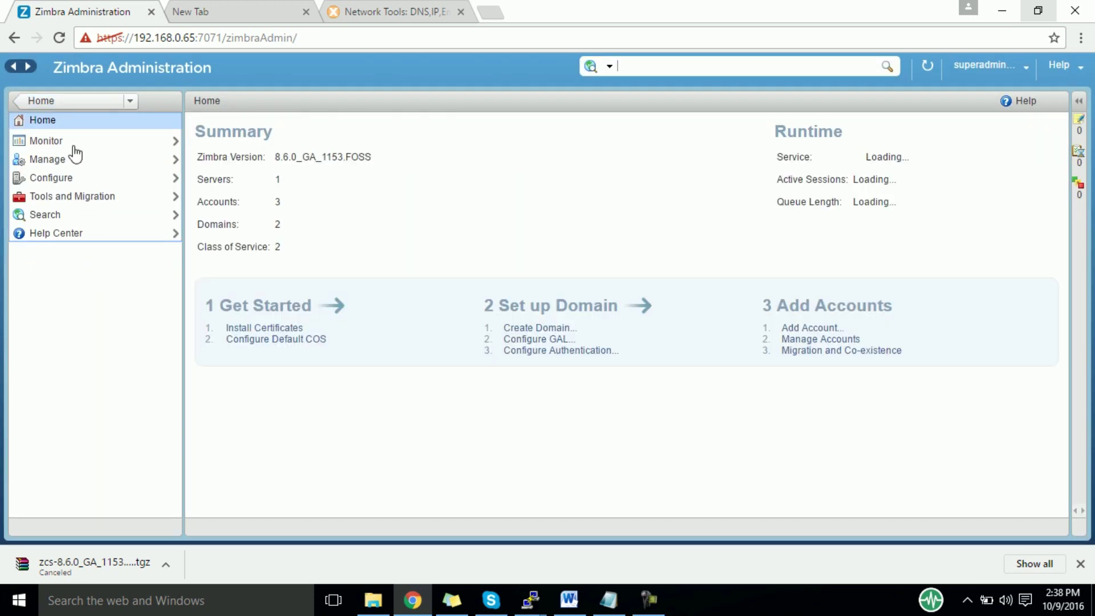
Search by Accounts to list all 8 accounts and bring up test1's actions
{"action": "left_click", "coordinate": [609, 68]}
{"action": "left_click", "coordinate": [618, 86]}
{"action": "left_click", "coordinate": [887, 66]}
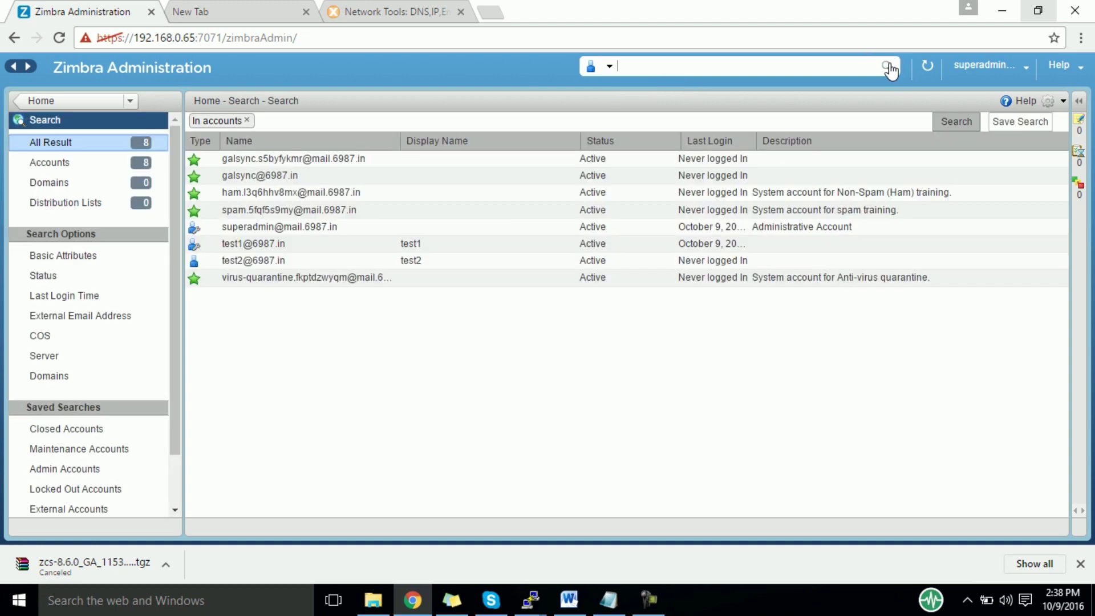
{"action": "left_click", "coordinate": [269, 251]}
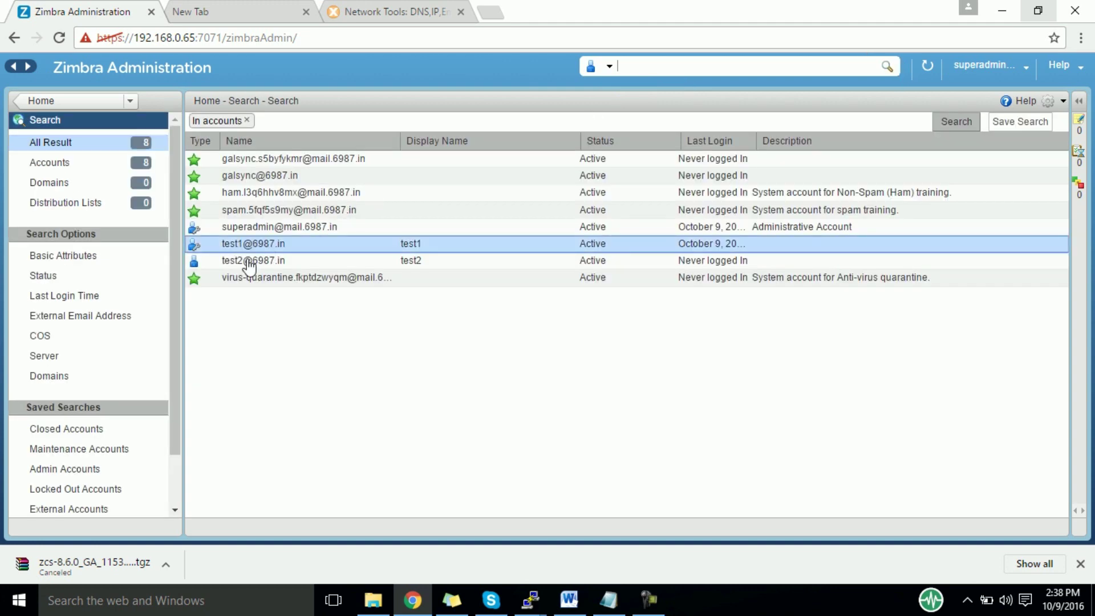
{"action": "right_click", "coordinate": [249, 243]}
View the test account's mail in the web client, keeping its out-of-office reply on
{"action": "left_click", "coordinate": [288, 300]}
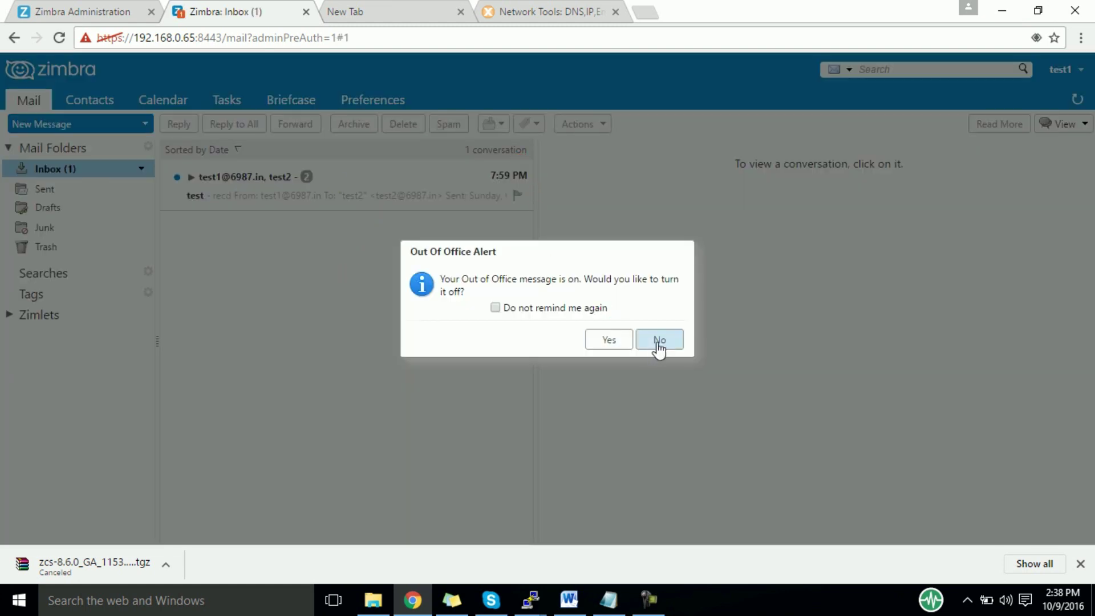
{"action": "left_click", "coordinate": [659, 342]}
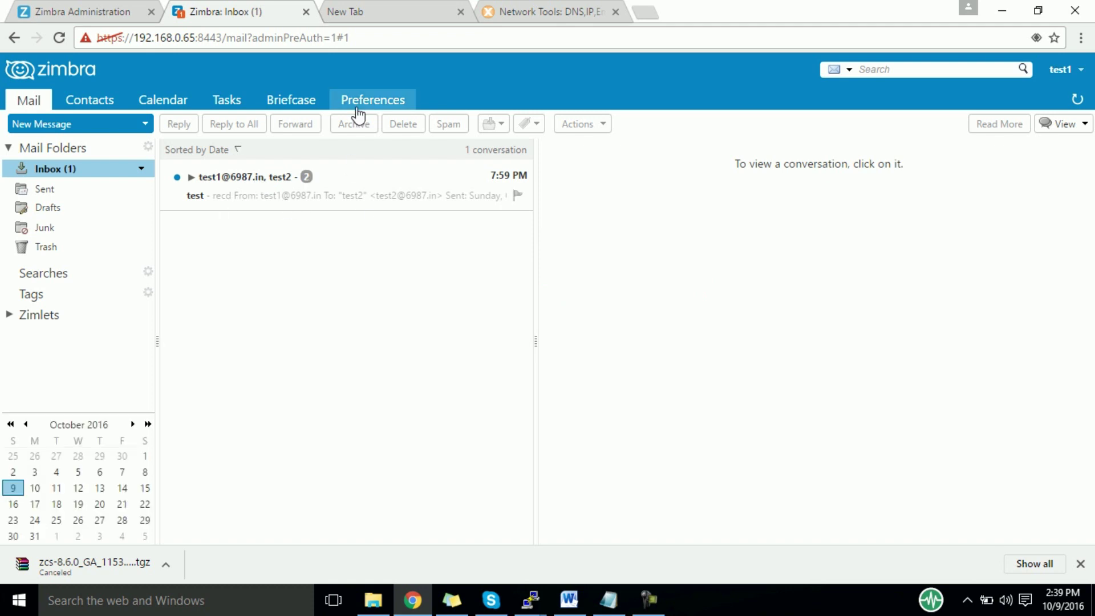
In Import/Export preferences, pick Inbox as the export source and export it as .tgz
{"action": "left_click", "coordinate": [377, 105]}
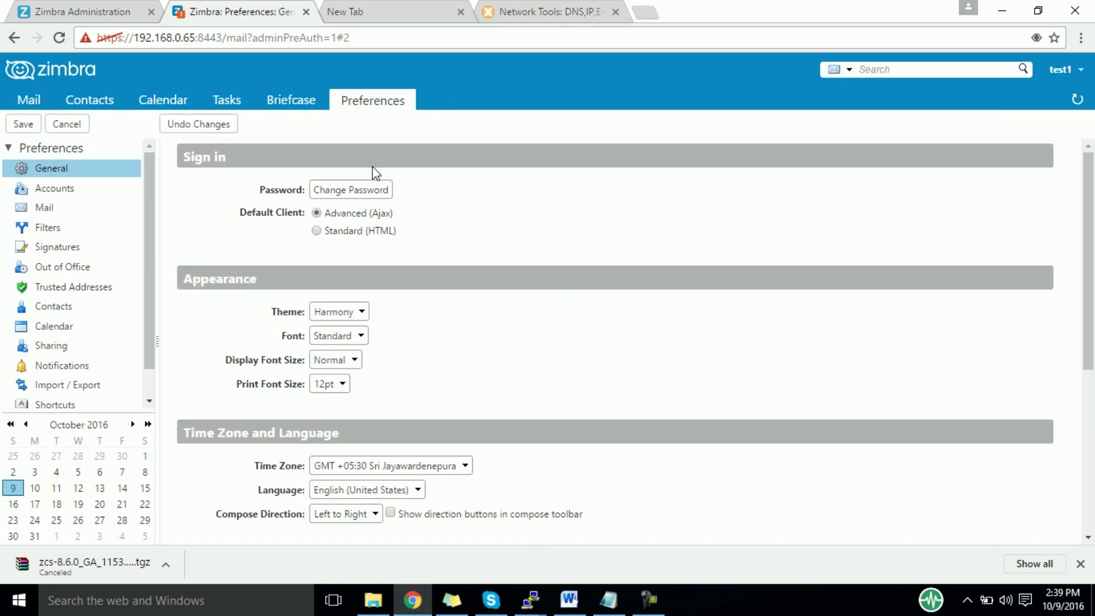
{"action": "scroll", "coordinate": [46, 386], "scroll_direction": "down", "scroll_amount": 1}
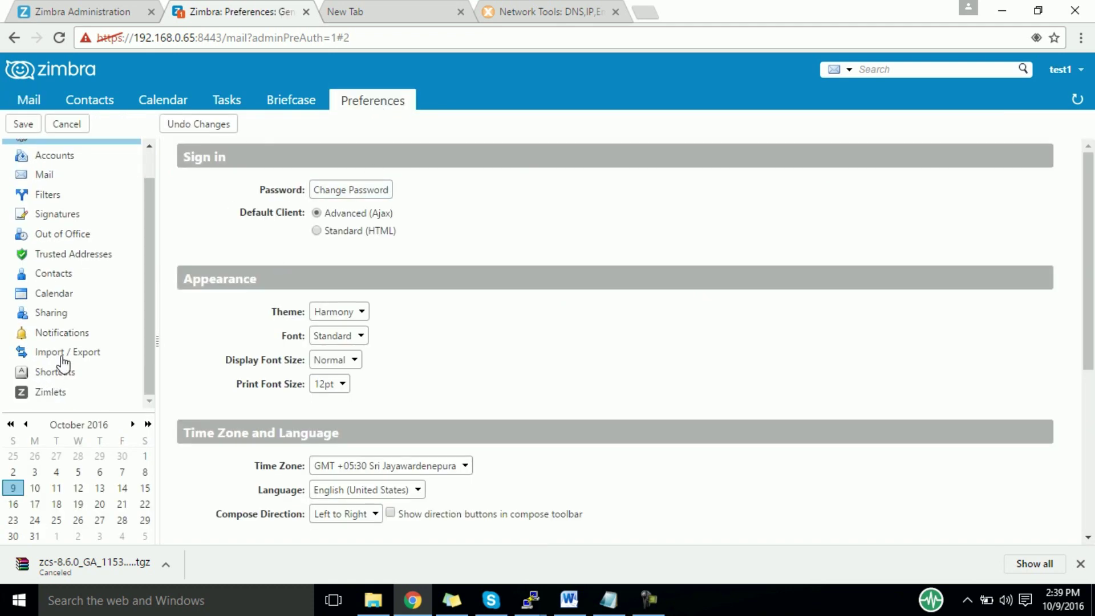
{"action": "left_click", "coordinate": [64, 354]}
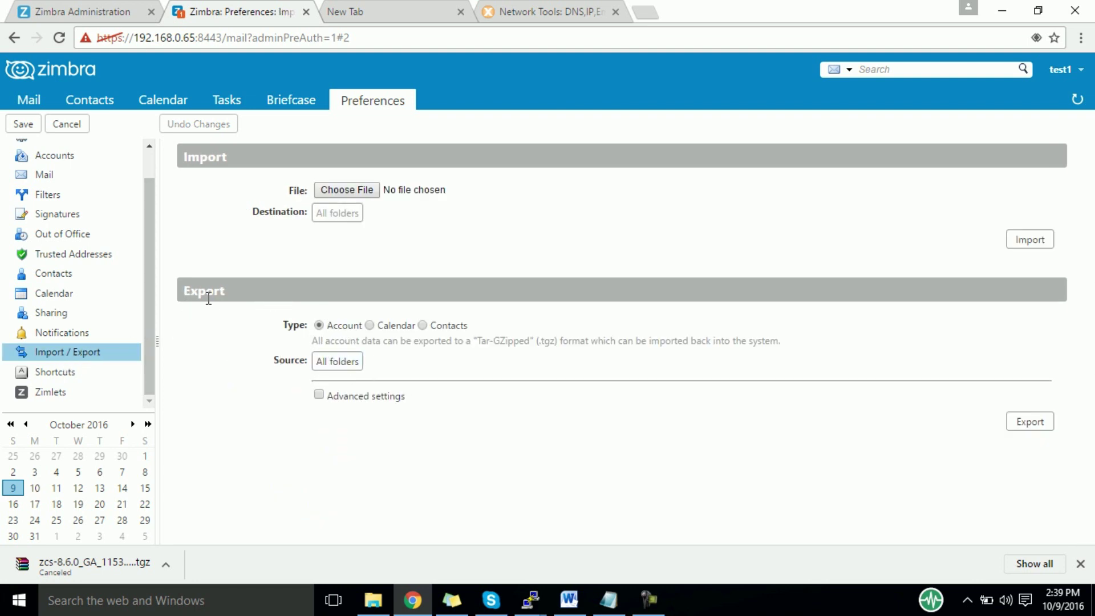
{"action": "left_click", "coordinate": [334, 365]}
{"action": "scroll", "coordinate": [490, 303], "scroll_direction": "down", "scroll_amount": 1}
{"action": "scroll", "coordinate": [484, 325], "scroll_direction": "down", "scroll_amount": 2}
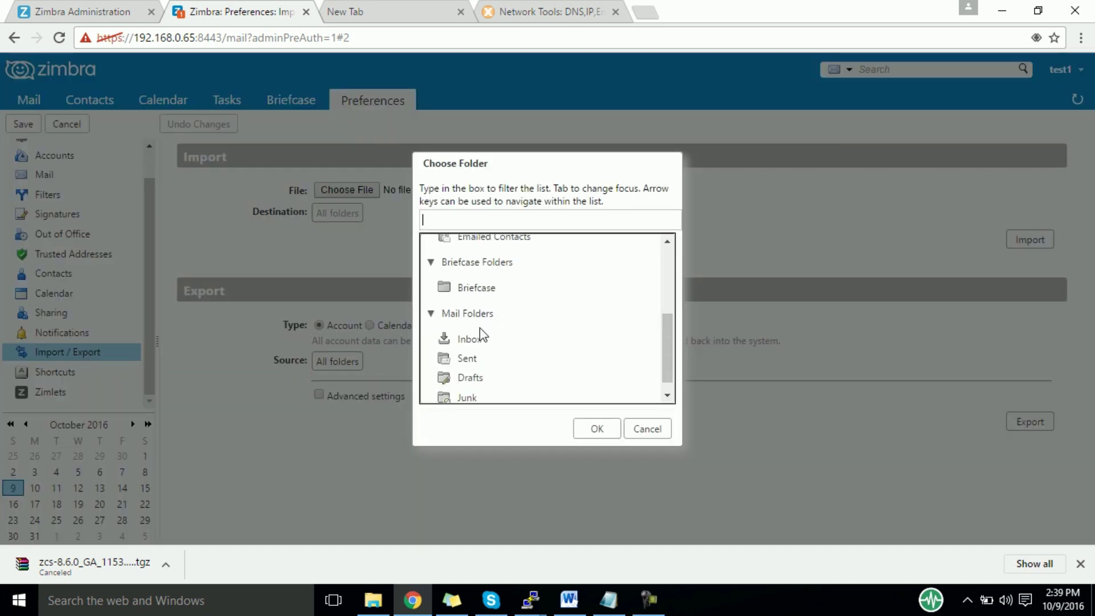
{"action": "left_click", "coordinate": [464, 340]}
{"action": "left_click", "coordinate": [602, 432]}
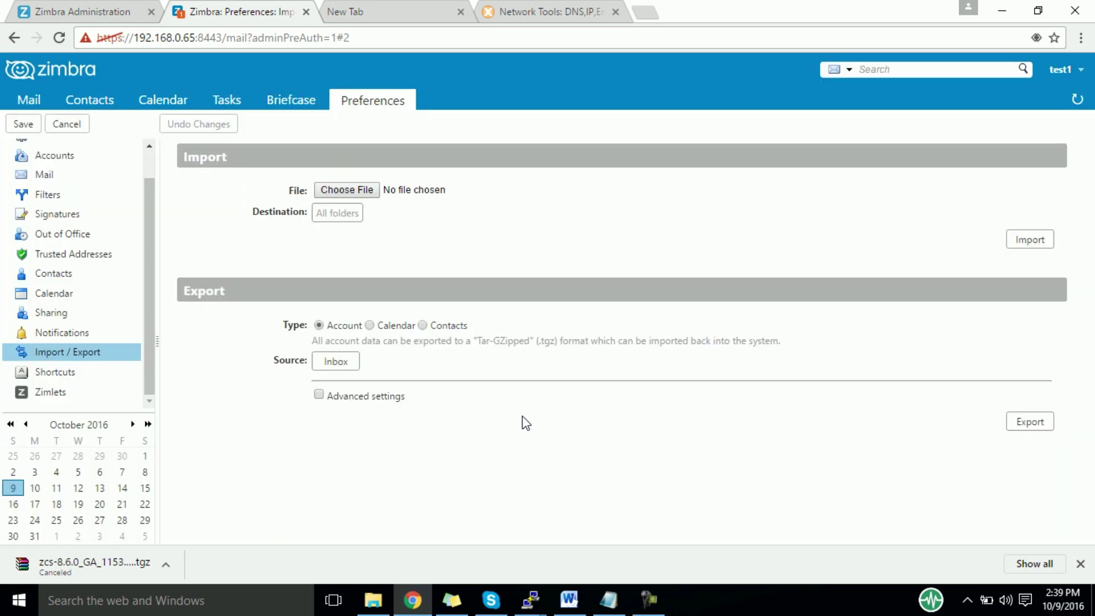
{"action": "left_click", "coordinate": [1021, 421]}
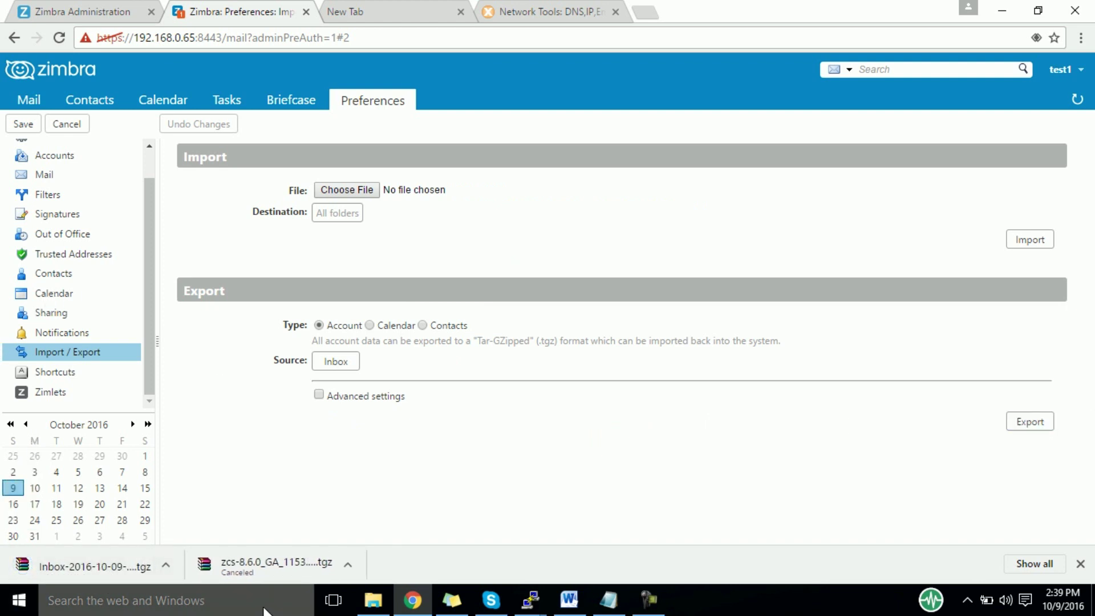
{"action": "left_click", "coordinate": [67, 125]}
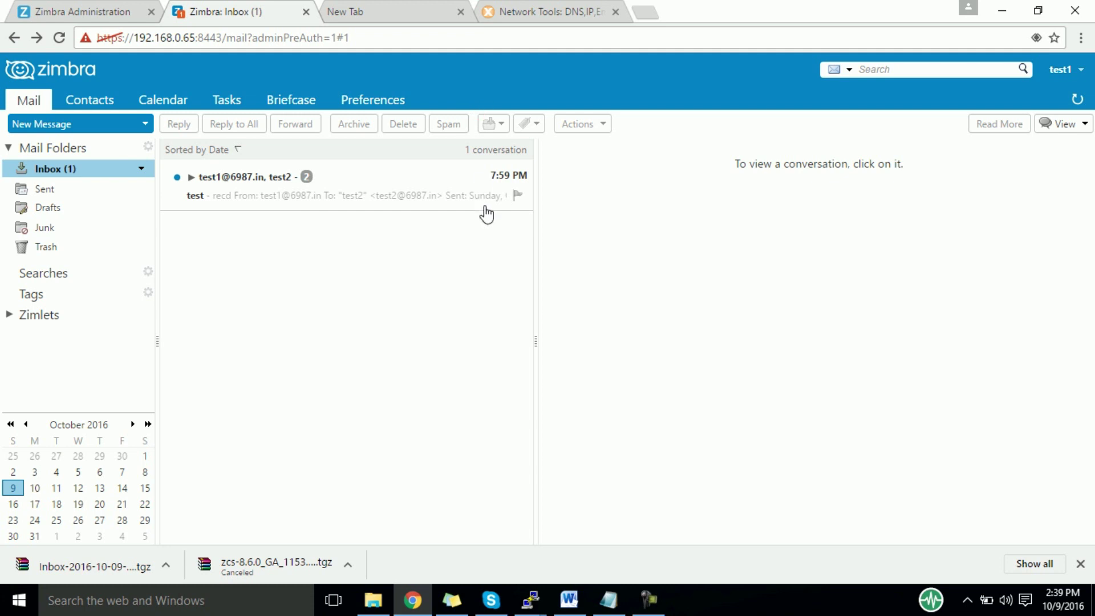
Reopen Import/Export, cancel the import file picker, and leave preferences unsaved
{"action": "left_click", "coordinate": [374, 102]}
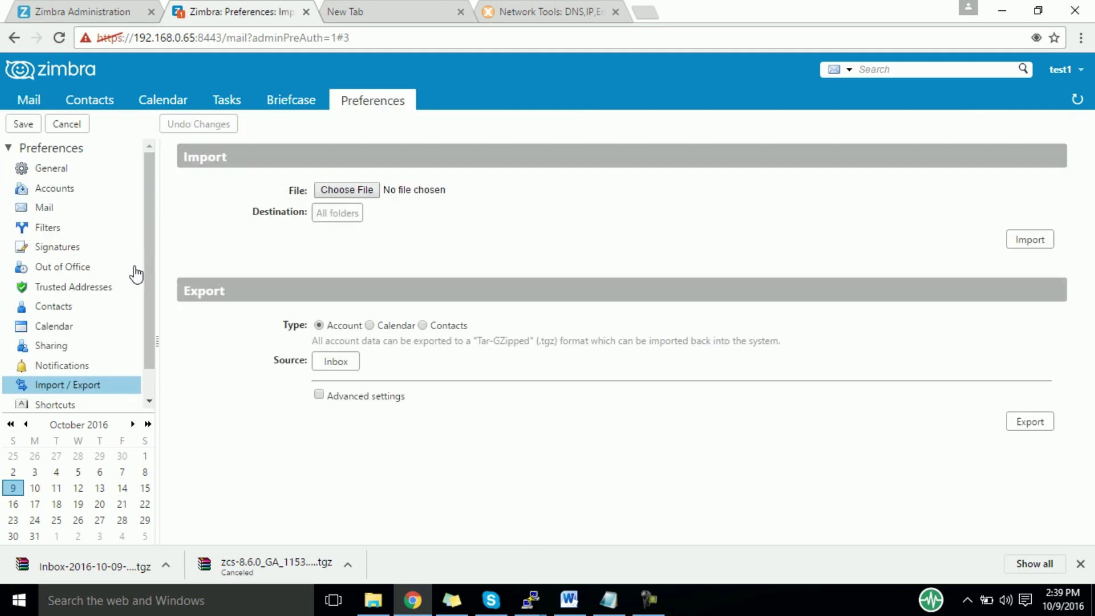
{"action": "left_click", "coordinate": [365, 190]}
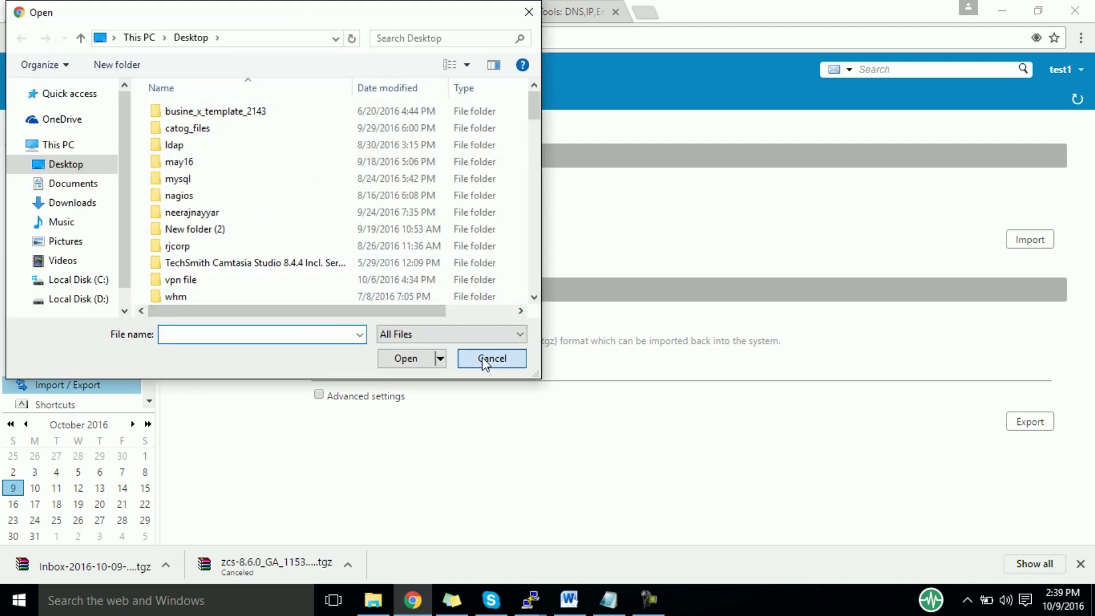
{"action": "left_click", "coordinate": [485, 358]}
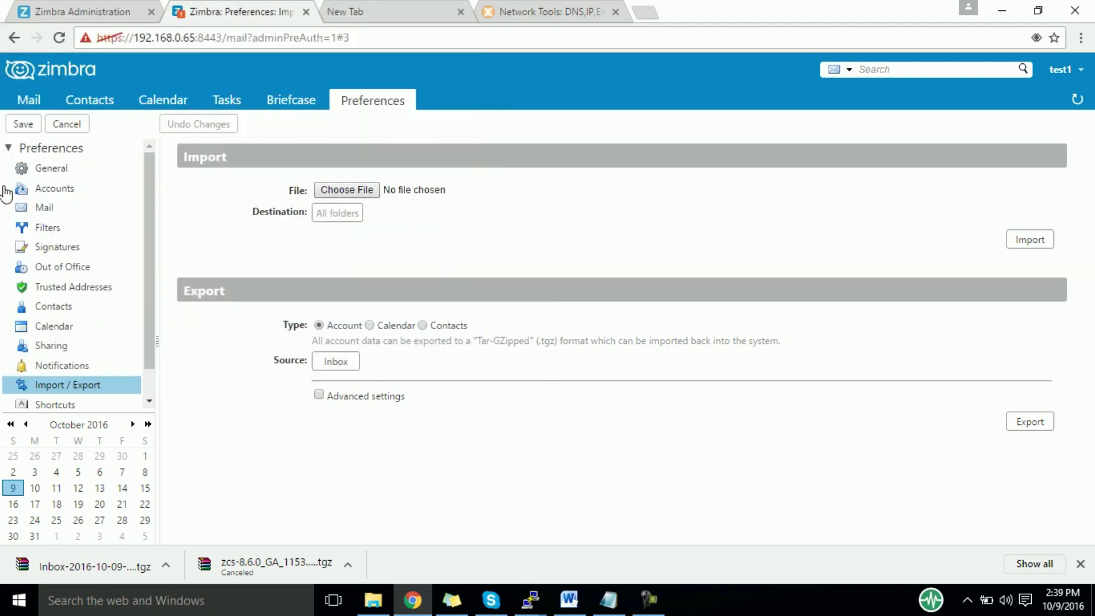
{"action": "left_click", "coordinate": [65, 124]}
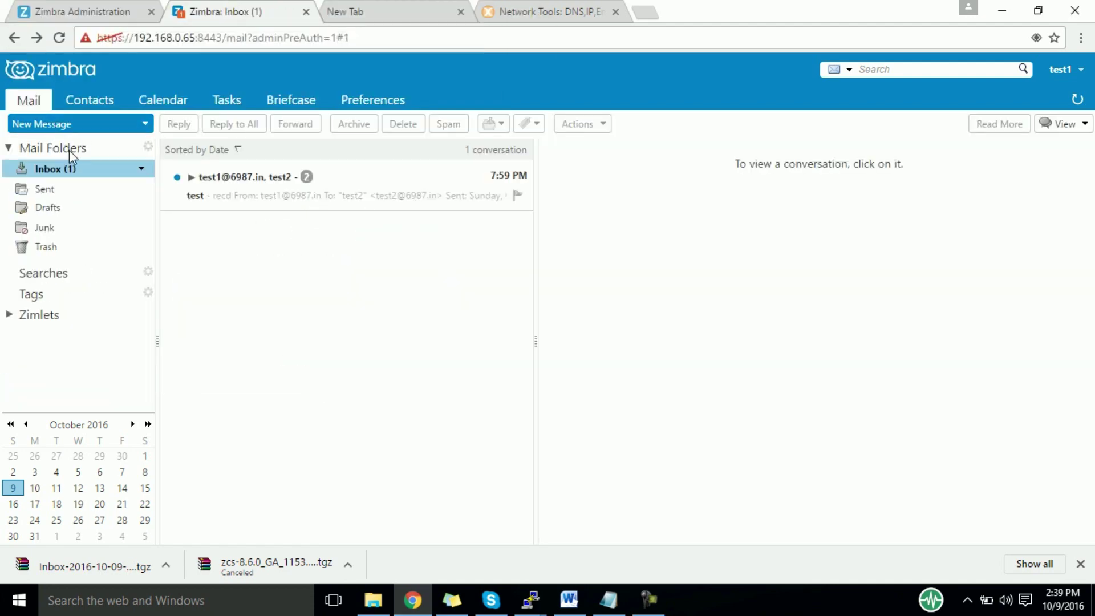
Create a mail folder named 'abc' from the New menu and open the empty folder
{"action": "left_click", "coordinate": [9, 148]}
{"action": "left_click", "coordinate": [11, 148]}
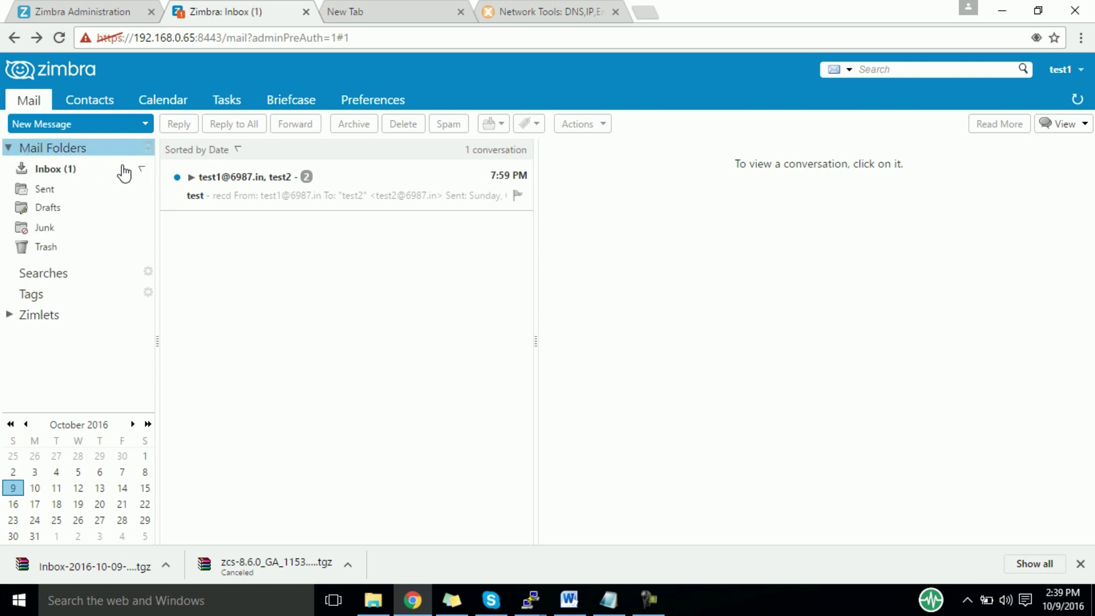
{"action": "left_click", "coordinate": [146, 123]}
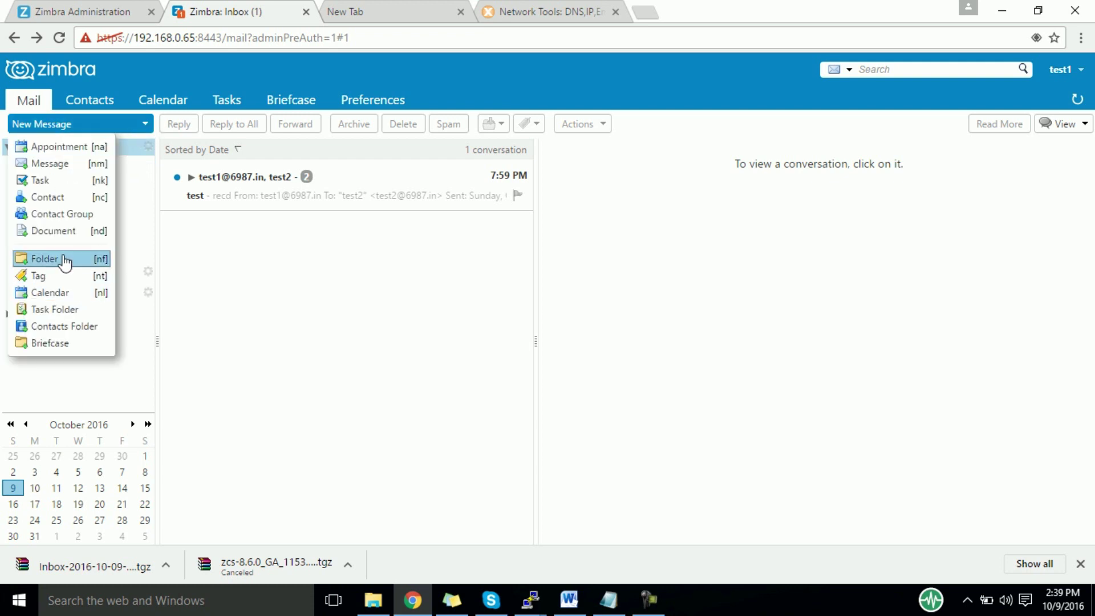
{"action": "left_click", "coordinate": [31, 258]}
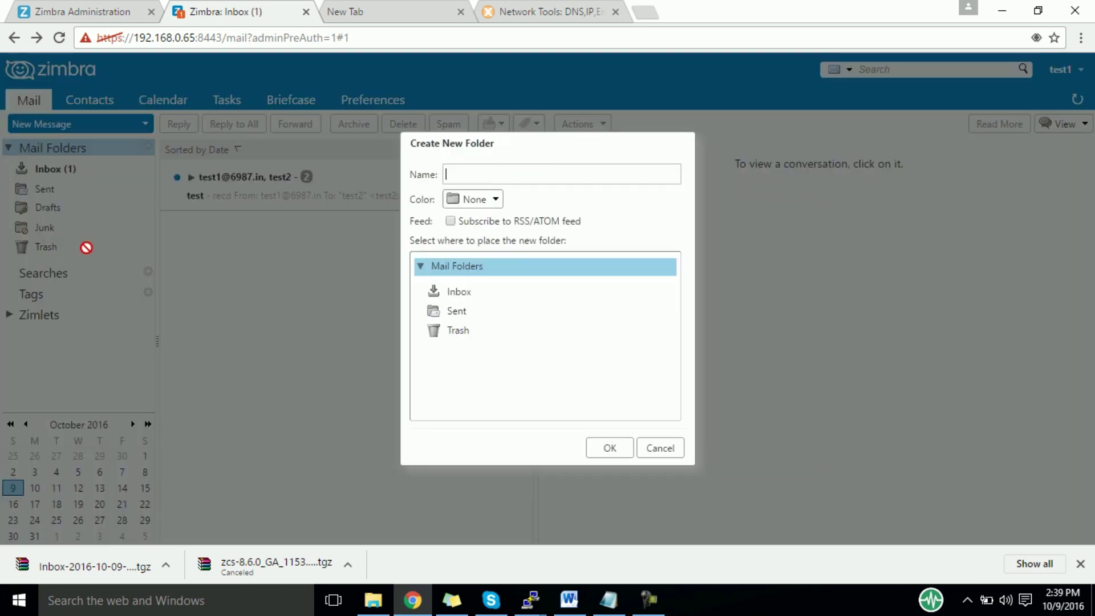
{"action": "left_click", "coordinate": [420, 266]}
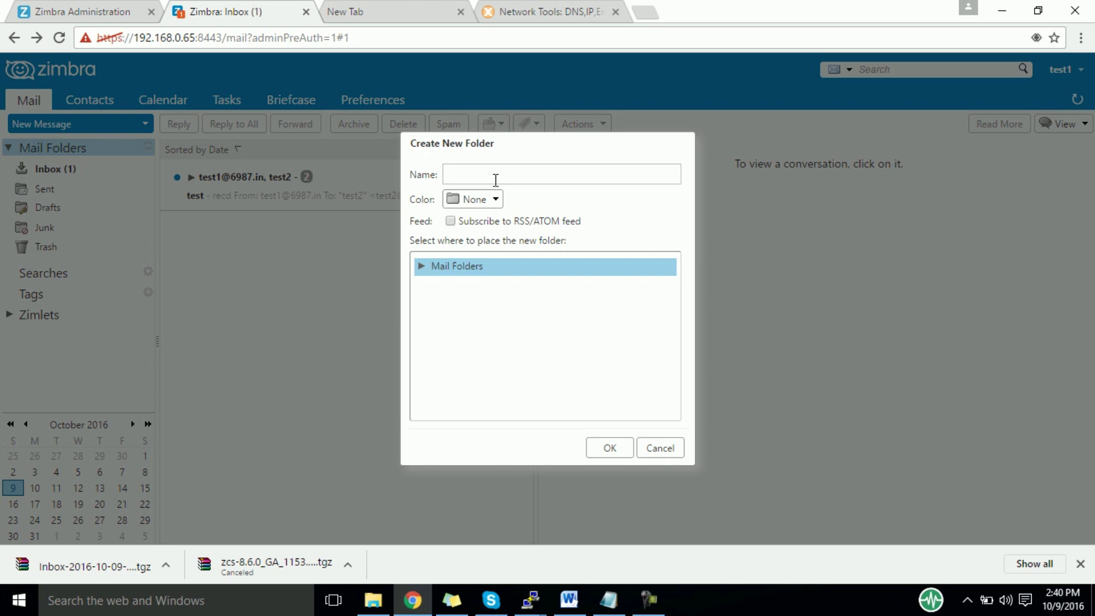
{"action": "type", "text": "abc"}
{"action": "left_click", "coordinate": [611, 448]}
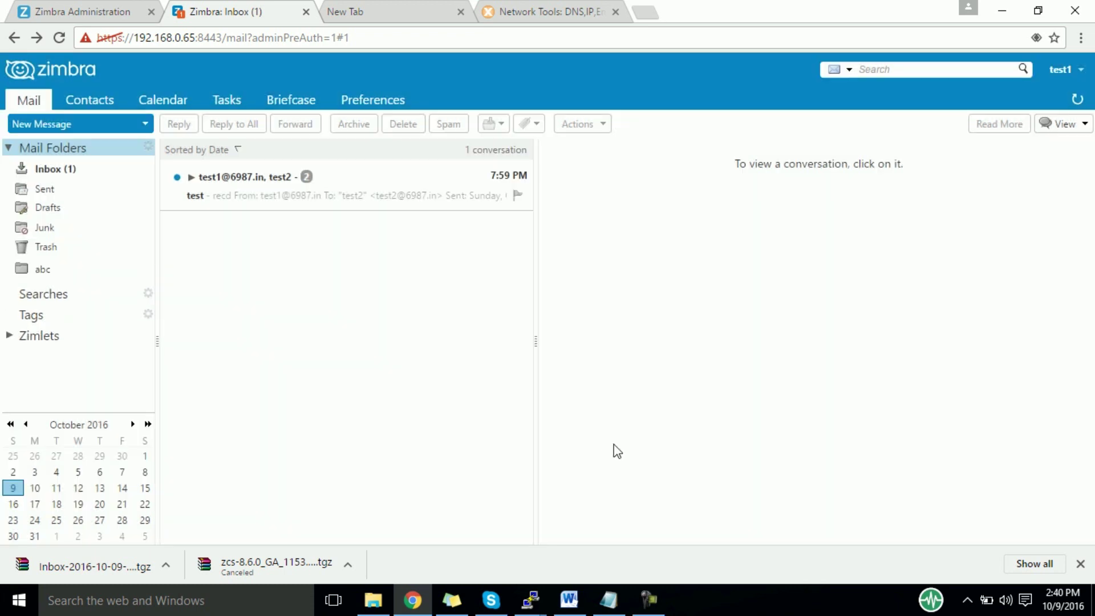
{"action": "left_click", "coordinate": [42, 275]}
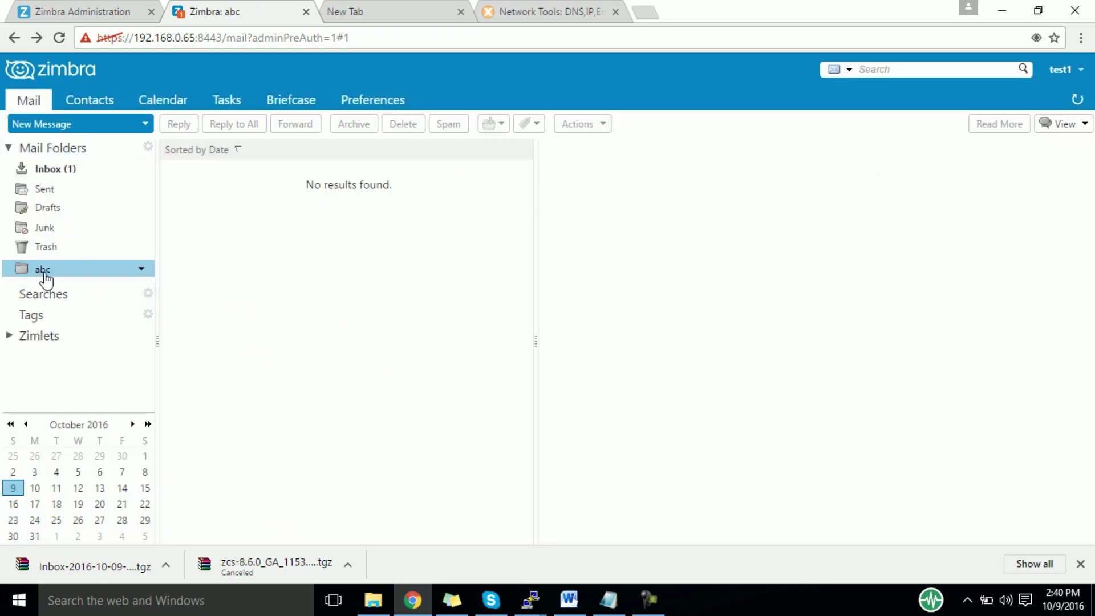
Cancel the import file picker and preferences, then read the 2-message test conversation in Inbox
{"action": "left_click", "coordinate": [377, 105]}
{"action": "left_click", "coordinate": [338, 195]}
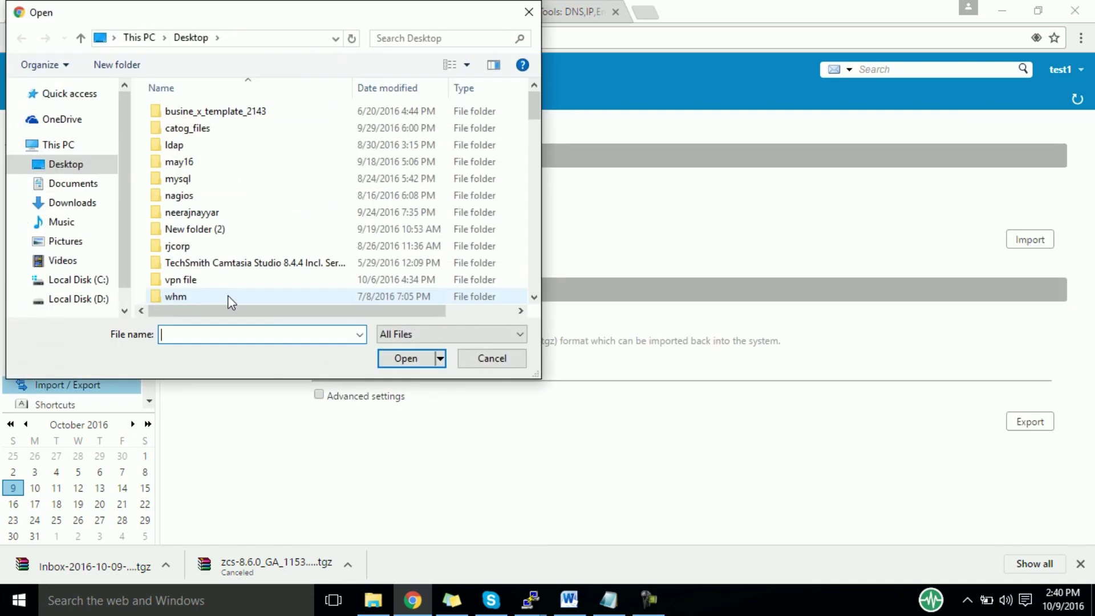
{"action": "left_click", "coordinate": [481, 365]}
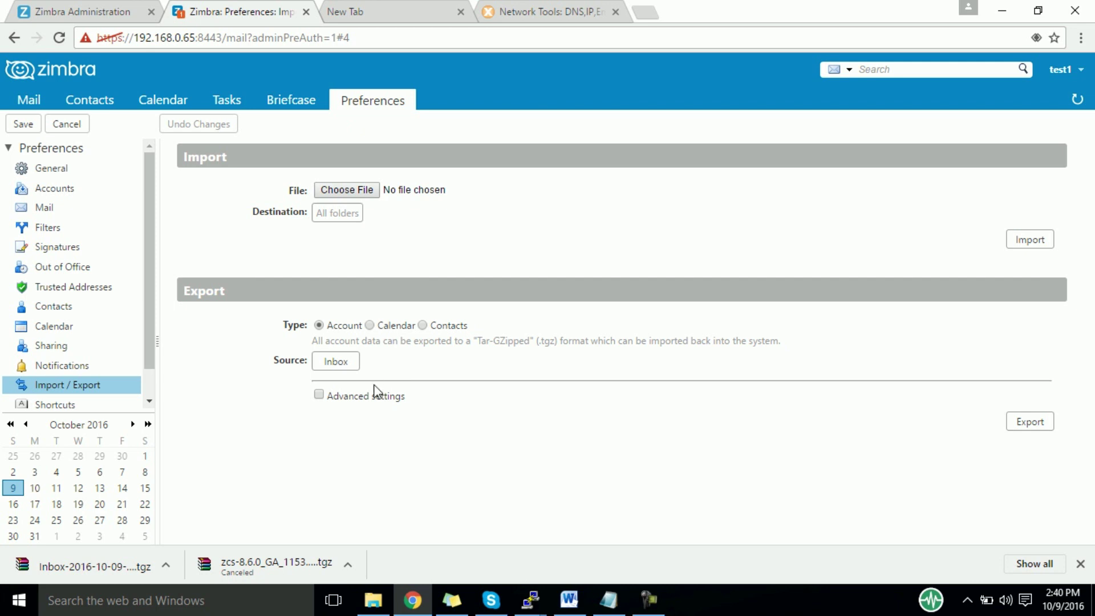
{"action": "left_click", "coordinate": [67, 124]}
{"action": "left_click", "coordinate": [54, 168]}
{"action": "left_click", "coordinate": [299, 178]}
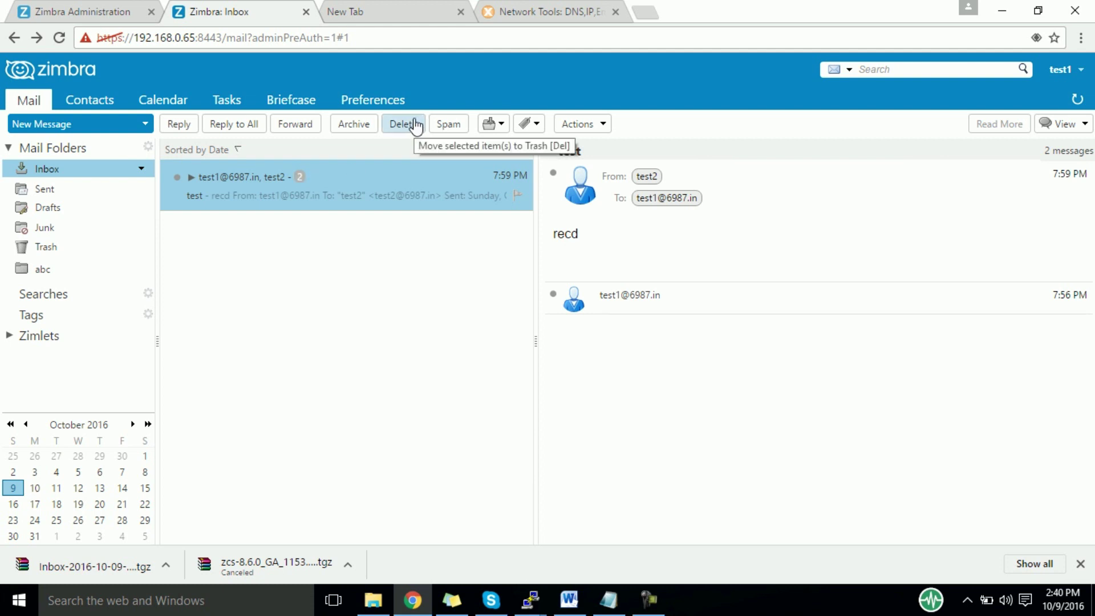
{"action": "left_click", "coordinate": [31, 272]}
{"action": "right_click", "coordinate": [31, 272]}
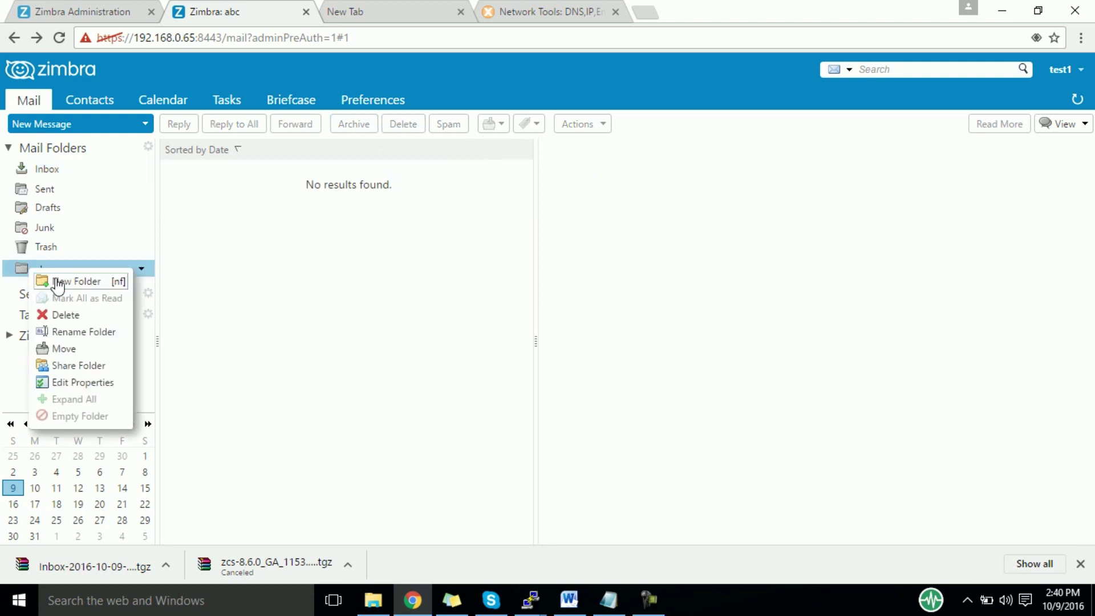
{"action": "left_click", "coordinate": [100, 362]}
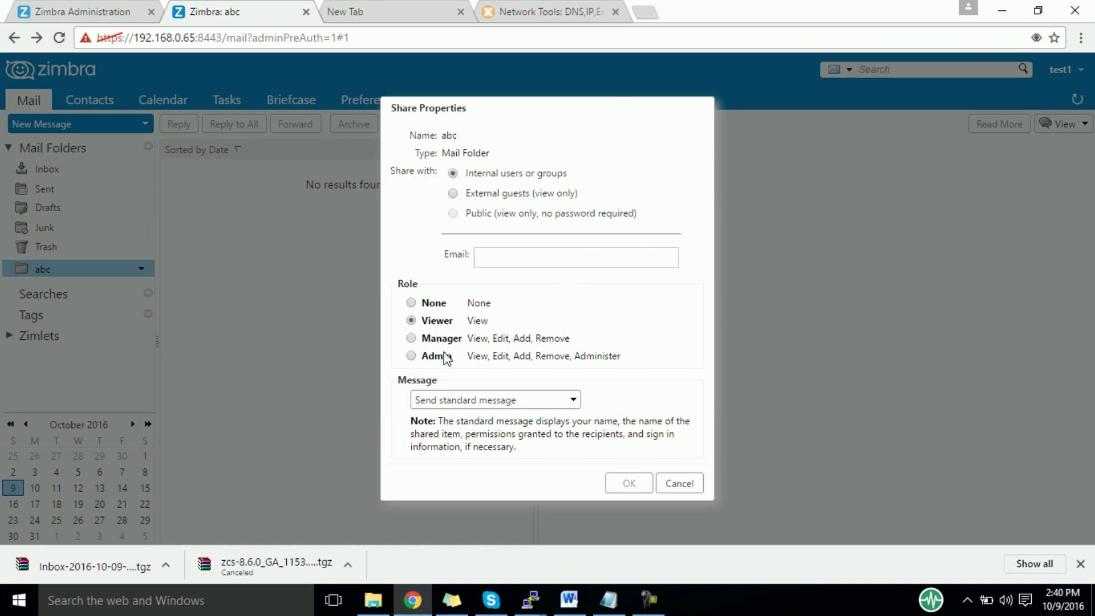
{"action": "left_click", "coordinate": [677, 483]}
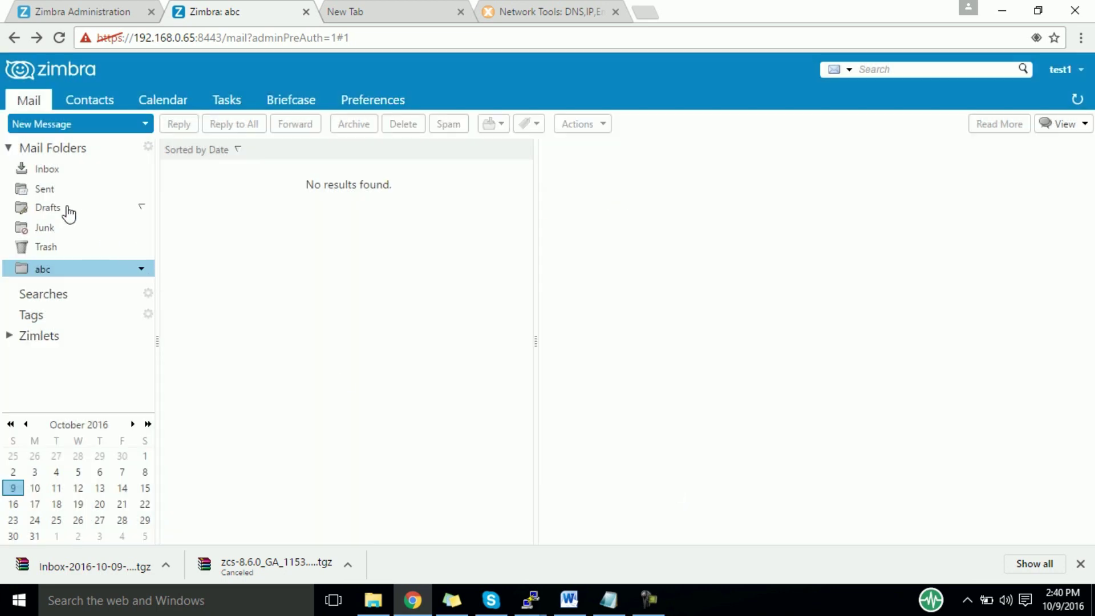
{"action": "mouse_move", "coordinate": [48, 208]}
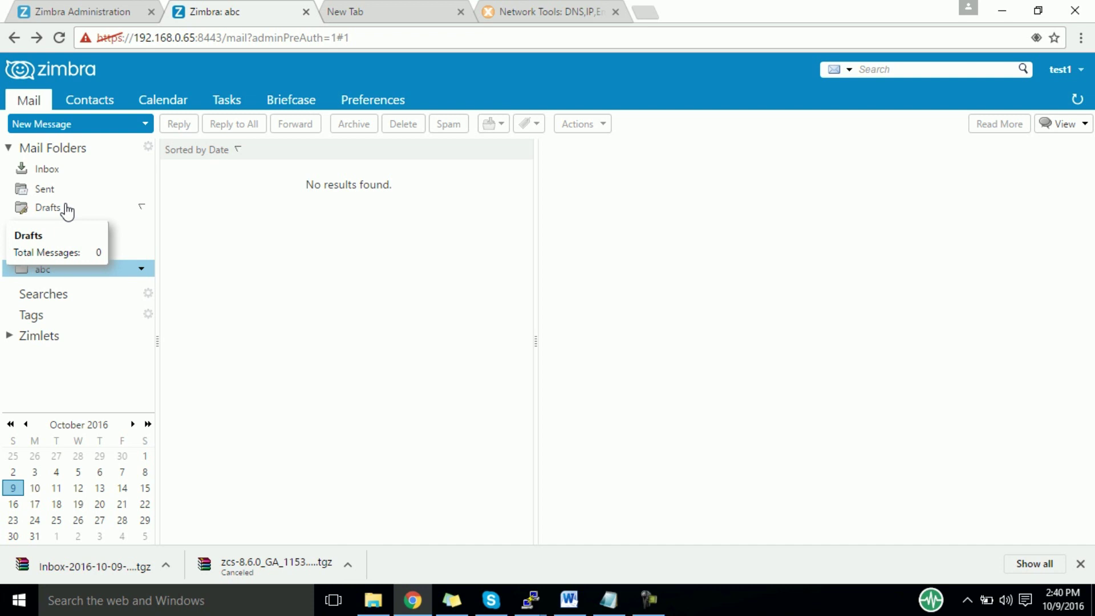
Select the test conversation in Inbox and delete it to Trash
{"action": "left_click", "coordinate": [54, 170]}
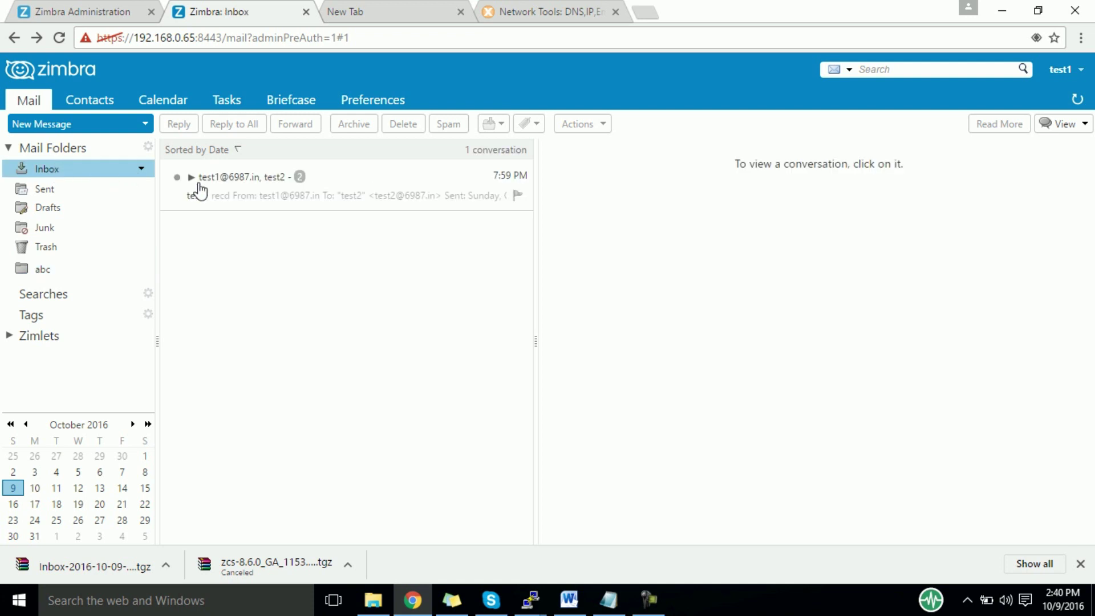
{"action": "left_click", "coordinate": [244, 198]}
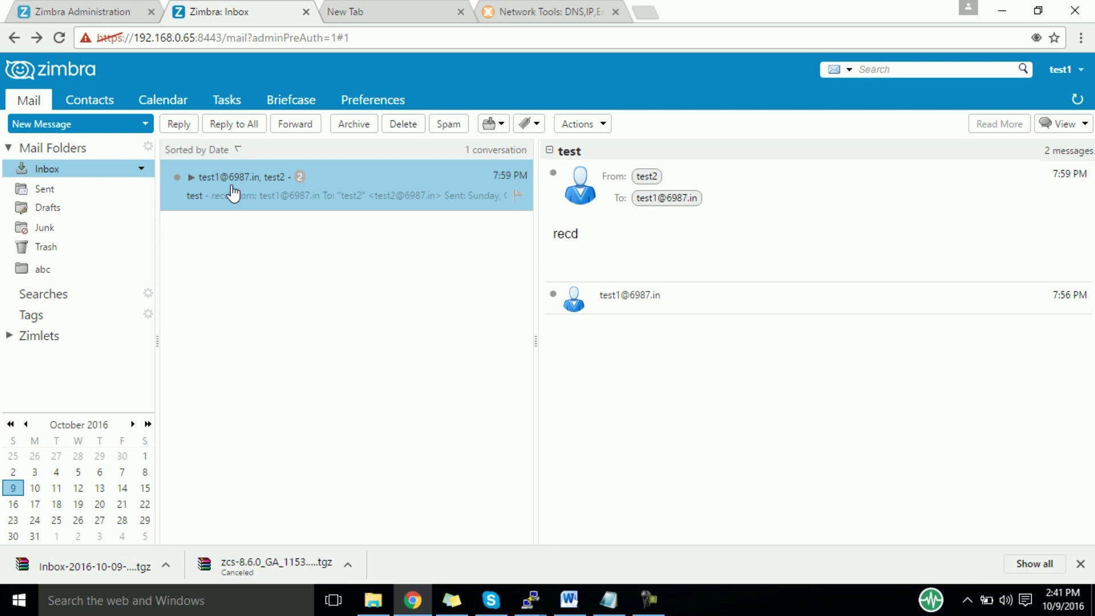
{"action": "key", "text": "Delete"}
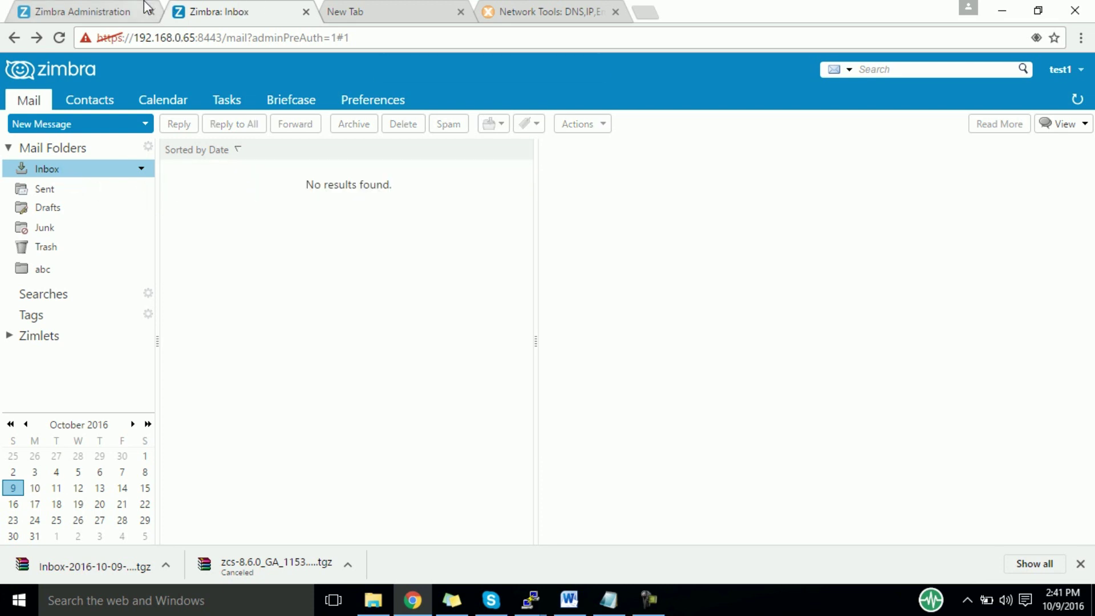
{"action": "left_click", "coordinate": [113, 11]}
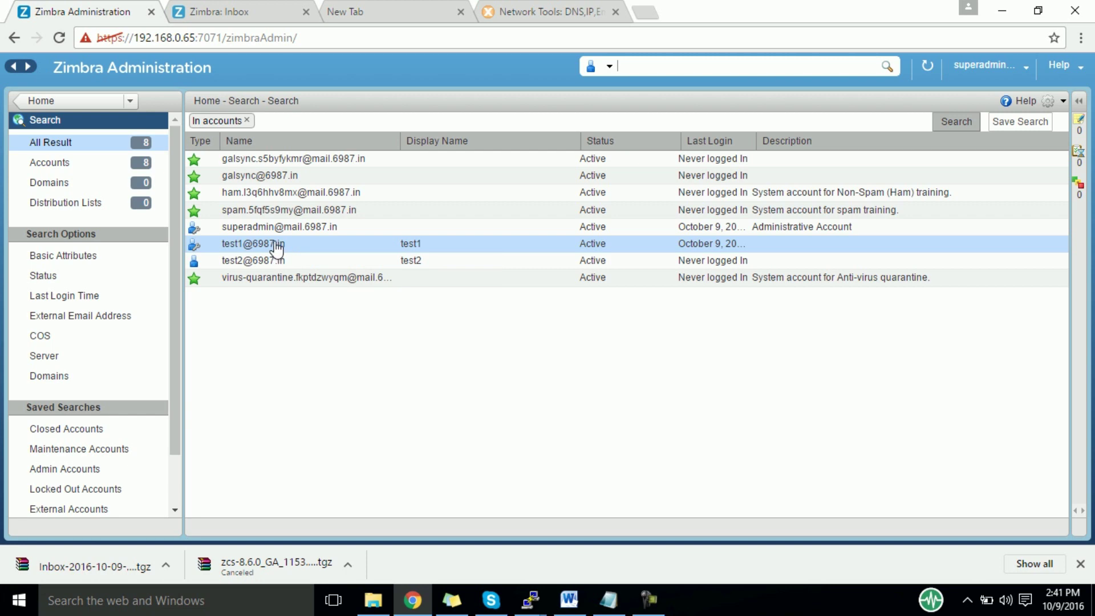
{"action": "left_click", "coordinate": [678, 68]}
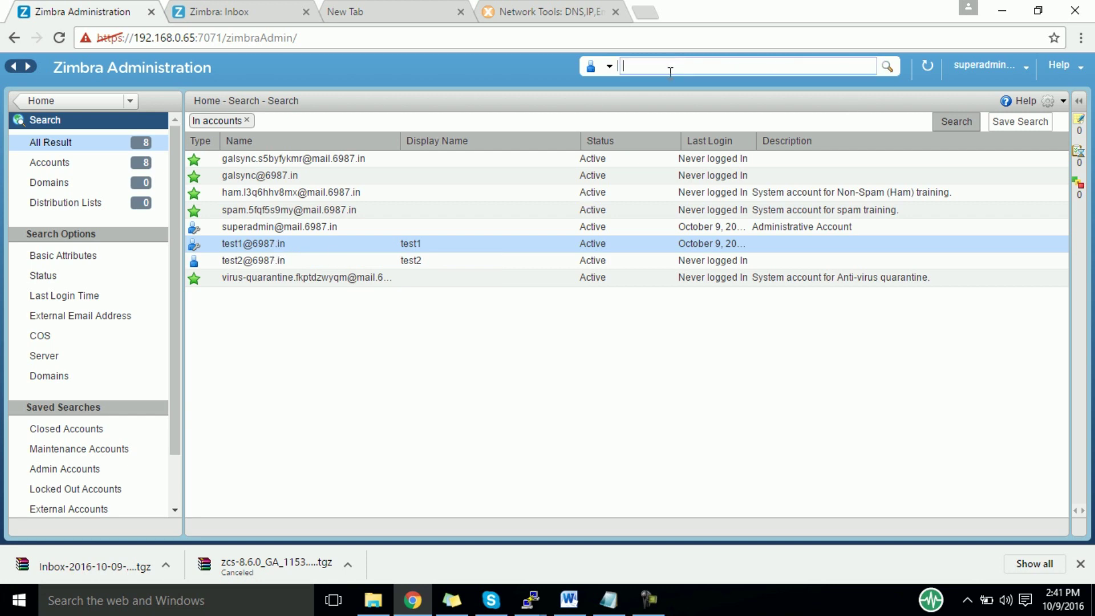
{"action": "left_click", "coordinate": [56, 100]}
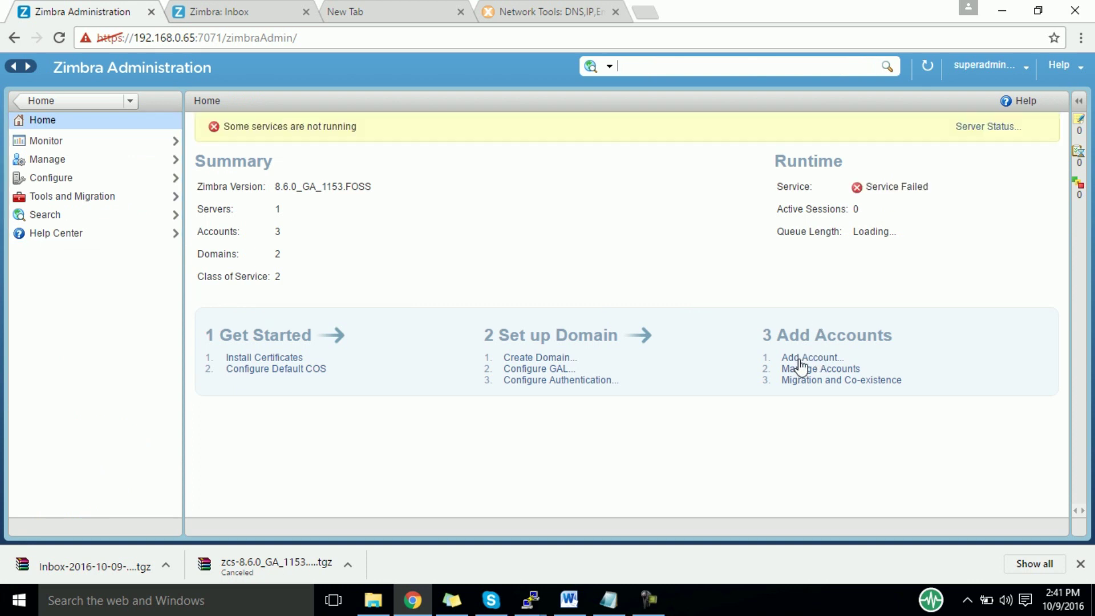
{"action": "left_click", "coordinate": [800, 358]}
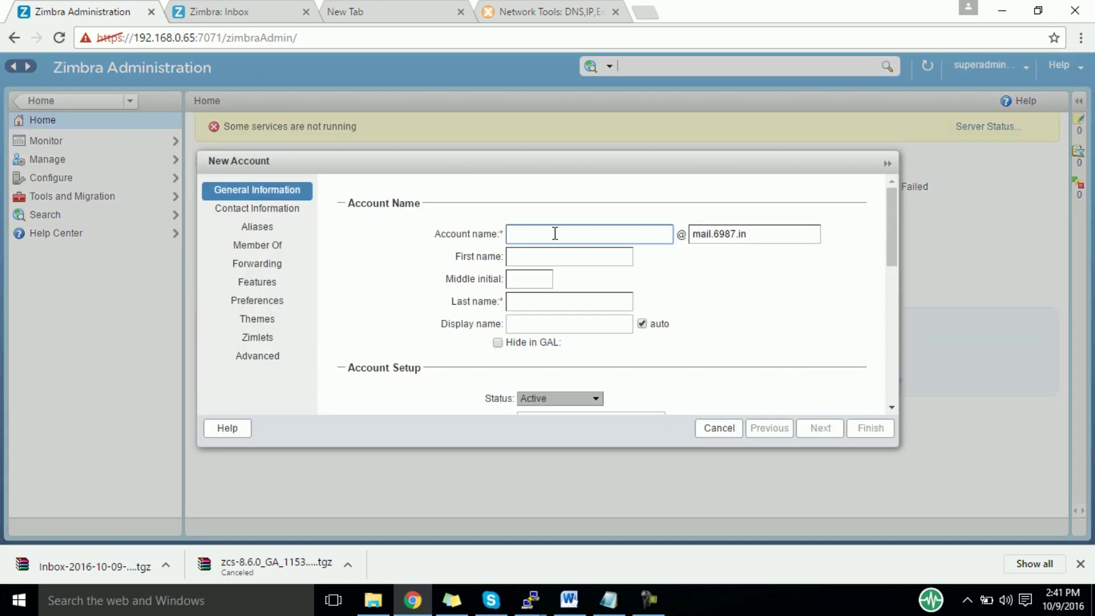
{"action": "type", "text": "backup"}
{"action": "left_click", "coordinate": [781, 231]}
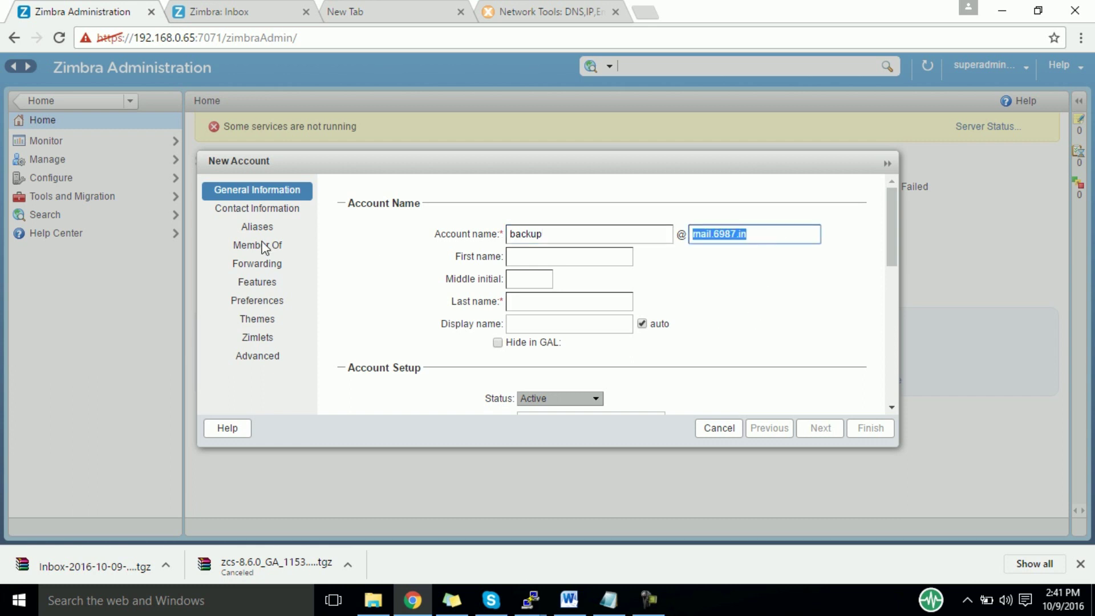
{"action": "type", "text": "6987."}
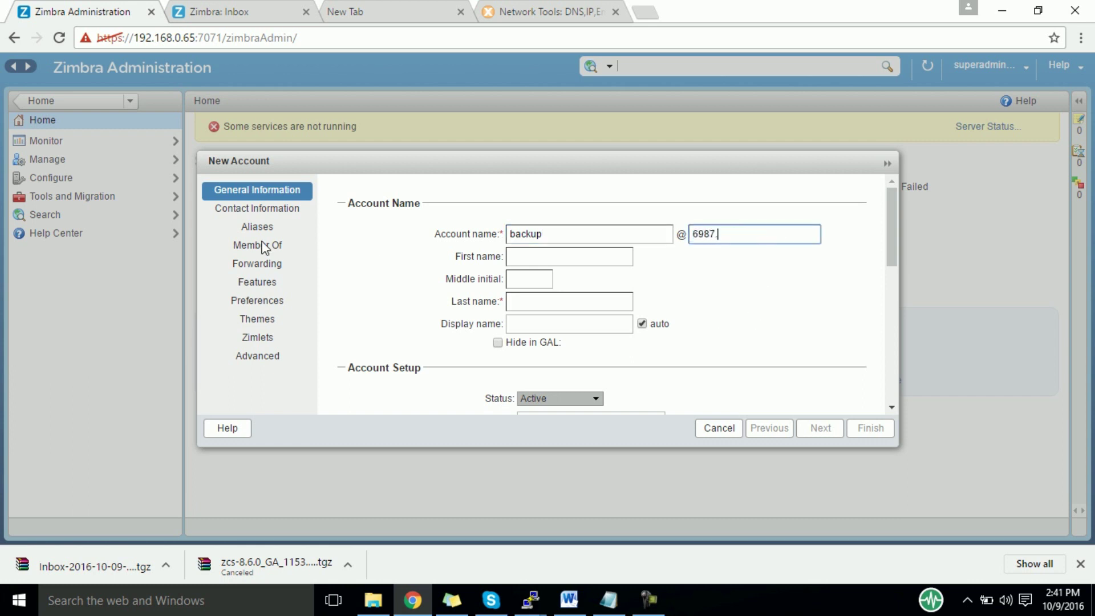
{"action": "type", "text": "i"}
{"action": "left_click", "coordinate": [710, 262]}
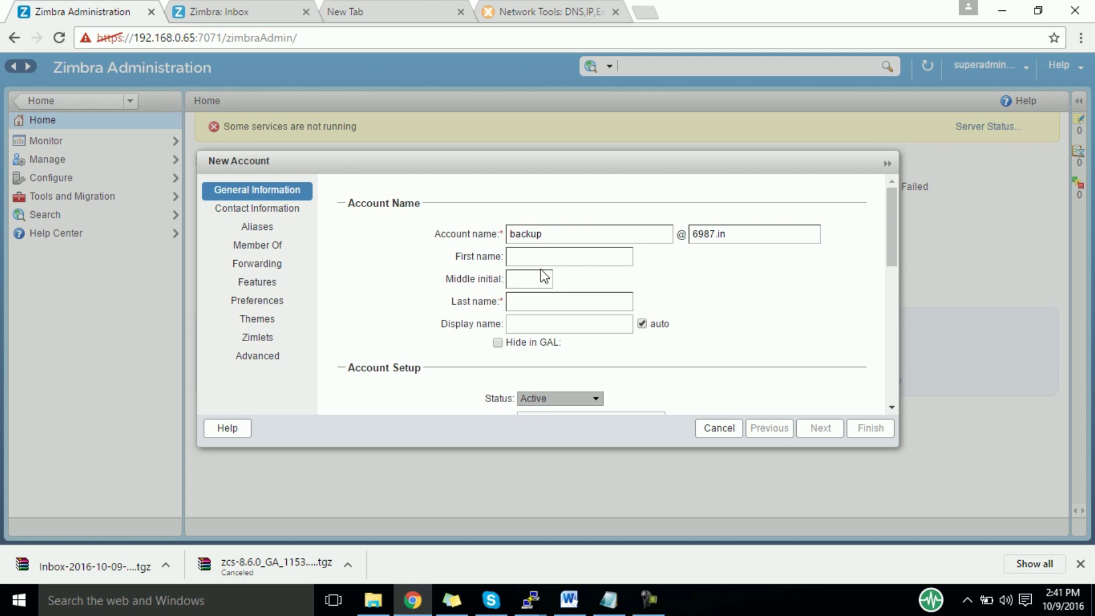
{"action": "double_click", "coordinate": [563, 237]}
{"action": "key", "text": "ctrl+c"}
{"action": "left_click", "coordinate": [525, 300]}
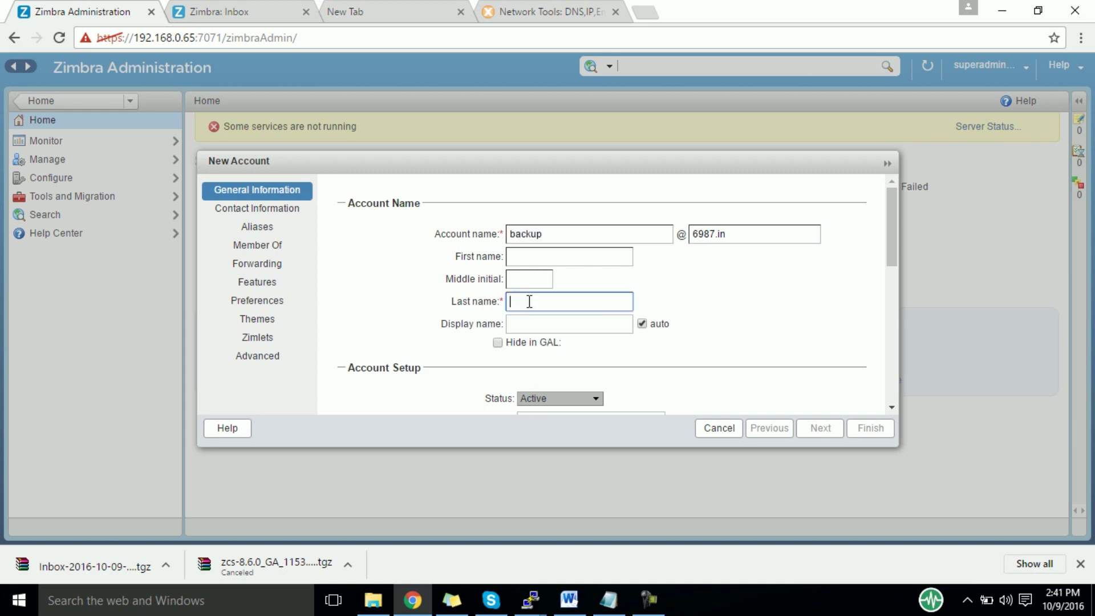
{"action": "key", "text": "ctrl+v"}
{"action": "scroll", "coordinate": [531, 307], "scroll_direction": "down", "scroll_amount": 3}
{"action": "scroll", "coordinate": [531, 309], "scroll_direction": "down", "scroll_amount": 1}
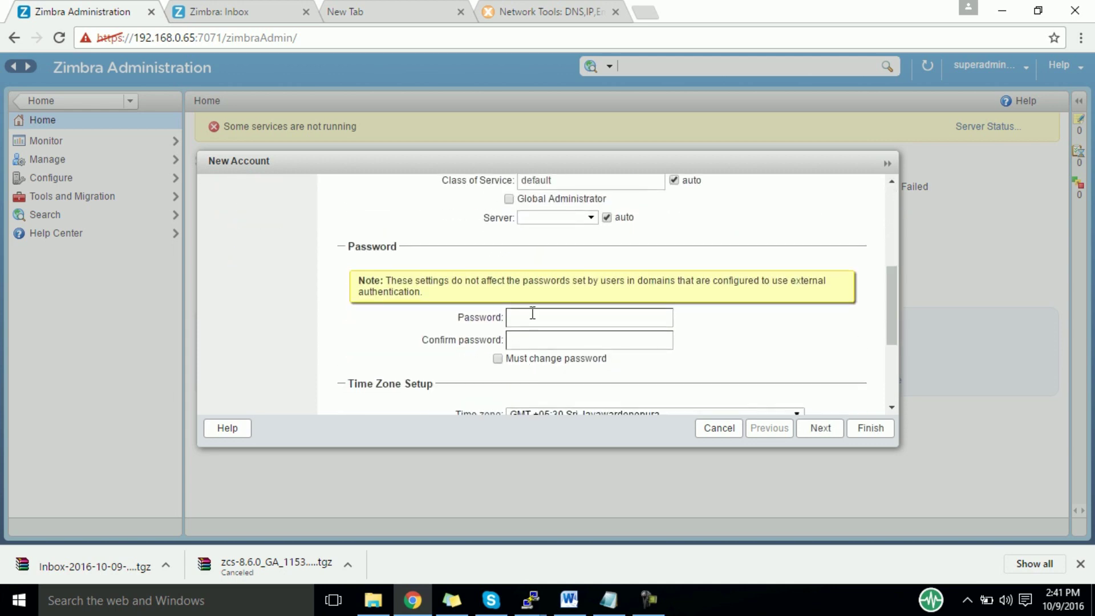
Set and confirm the backup account's password, then finish creating it
{"action": "left_click", "coordinate": [532, 315]}
{"action": "type", "text": "••••"}
{"action": "key", "text": "ctrl+a"}
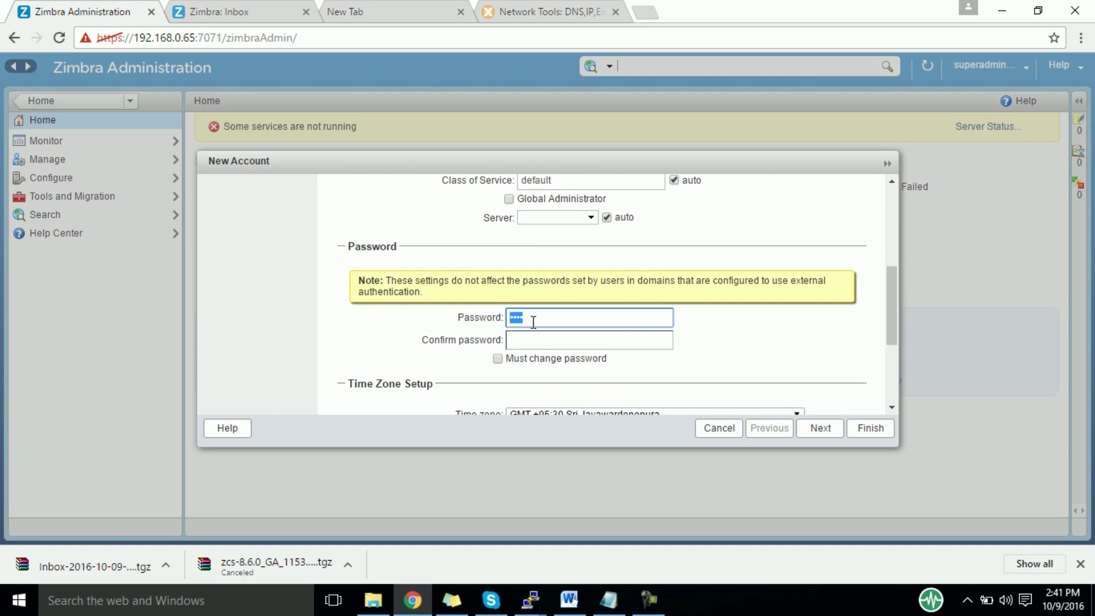
{"action": "type", "text": "••••••"}
{"action": "key", "text": "Tab"}
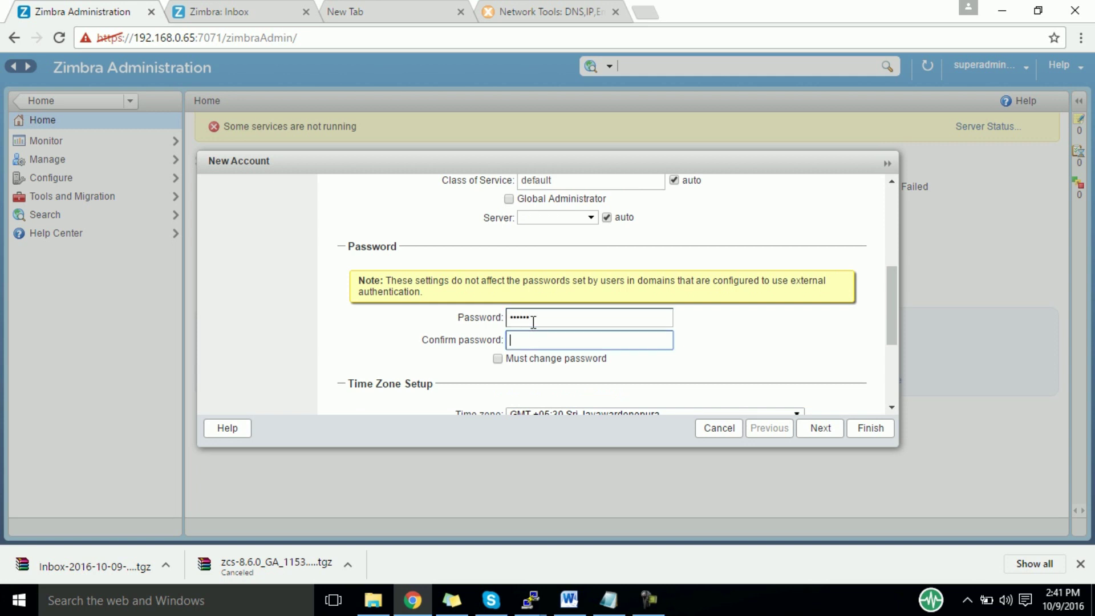
{"action": "type", "text": "•••••••"}
{"action": "type", "text": "•••"}
{"action": "left_click", "coordinate": [553, 317]}
{"action": "key", "text": "ctrl+a"}
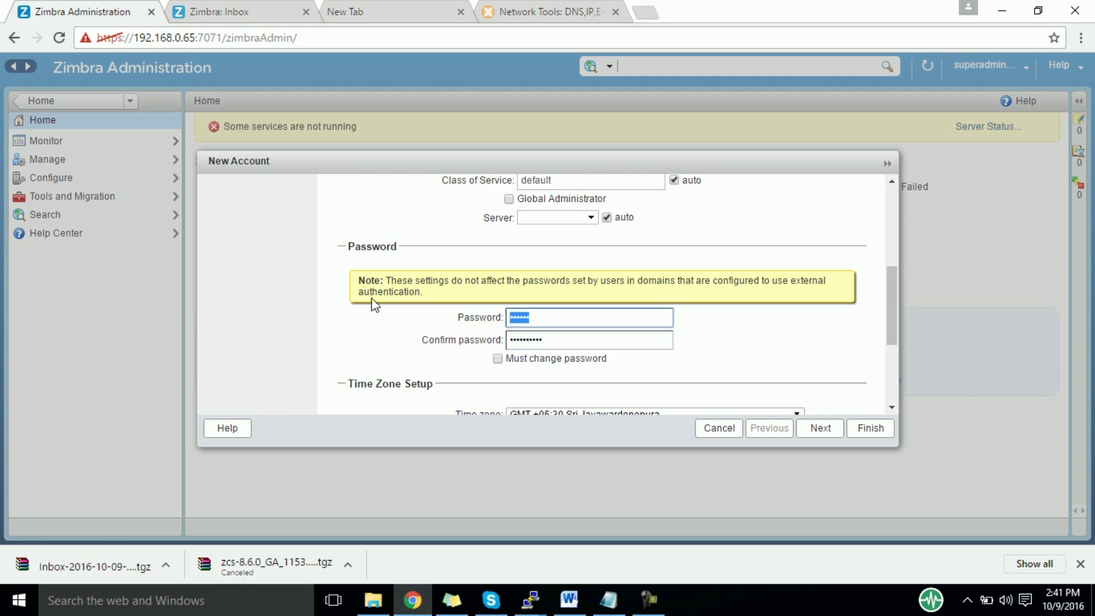
{"action": "type", "text": "••••••••"}
{"action": "left_click", "coordinate": [867, 429]}
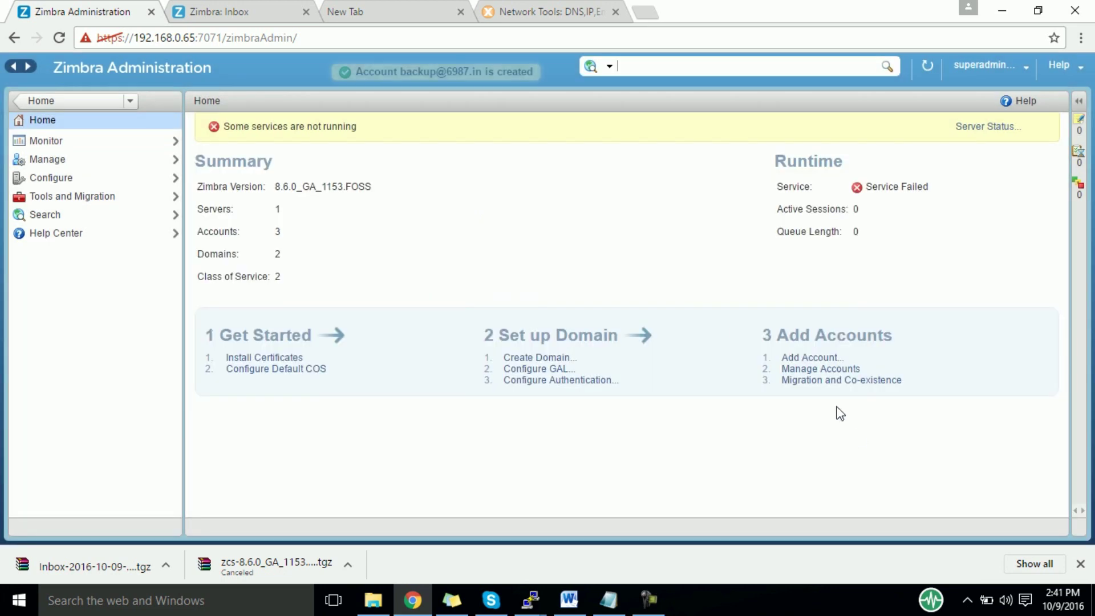
Search Accounts to list all 9 accounts, now including backup
{"action": "left_click", "coordinate": [75, 102]}
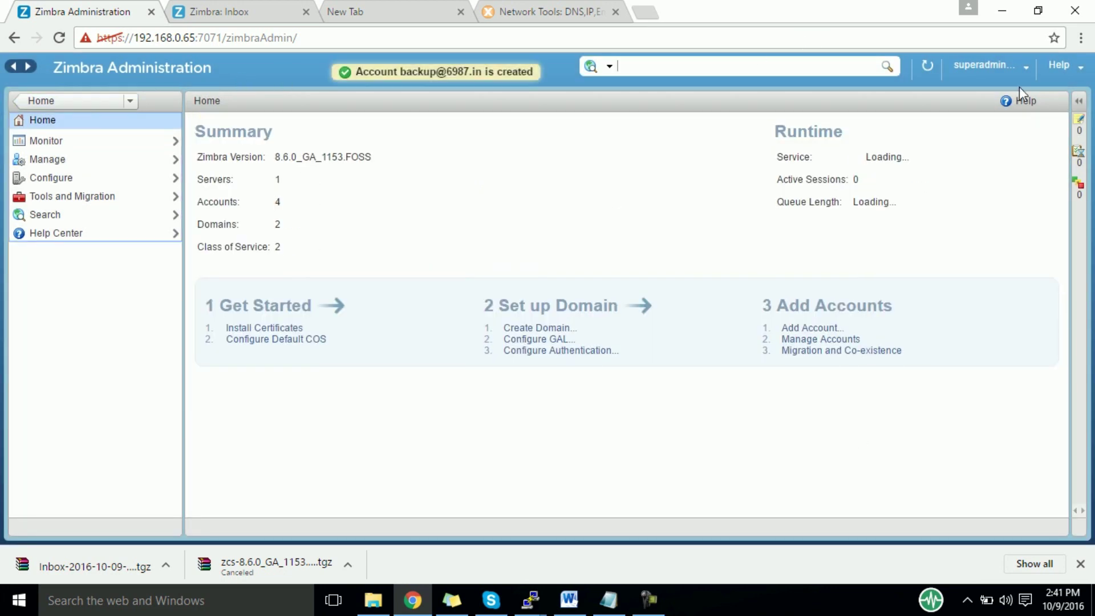
{"action": "left_click", "coordinate": [609, 66]}
{"action": "left_click", "coordinate": [624, 85]}
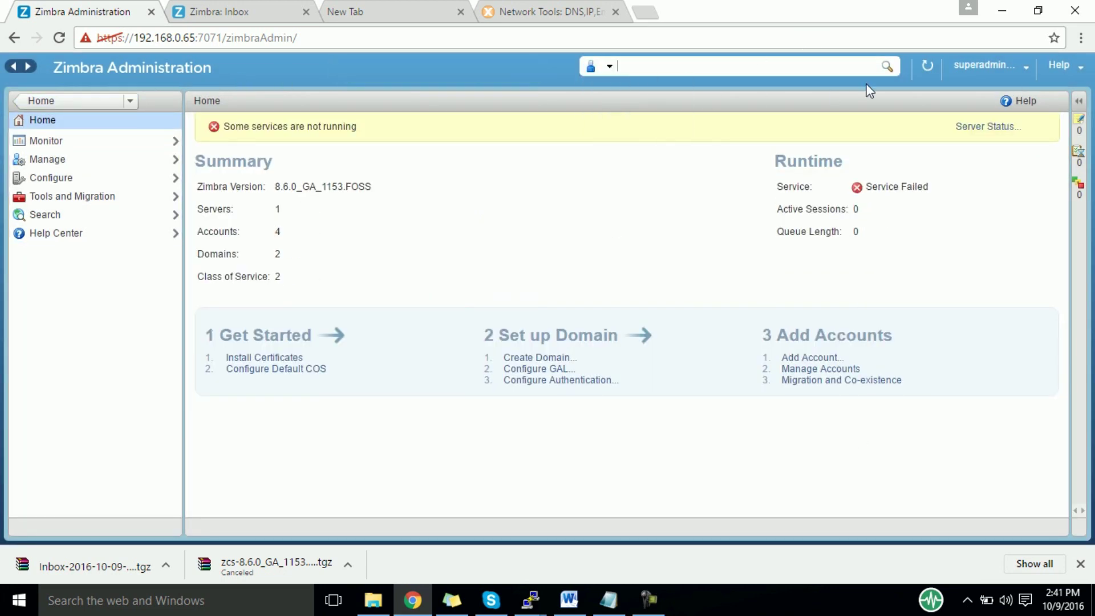
{"action": "left_click", "coordinate": [887, 66]}
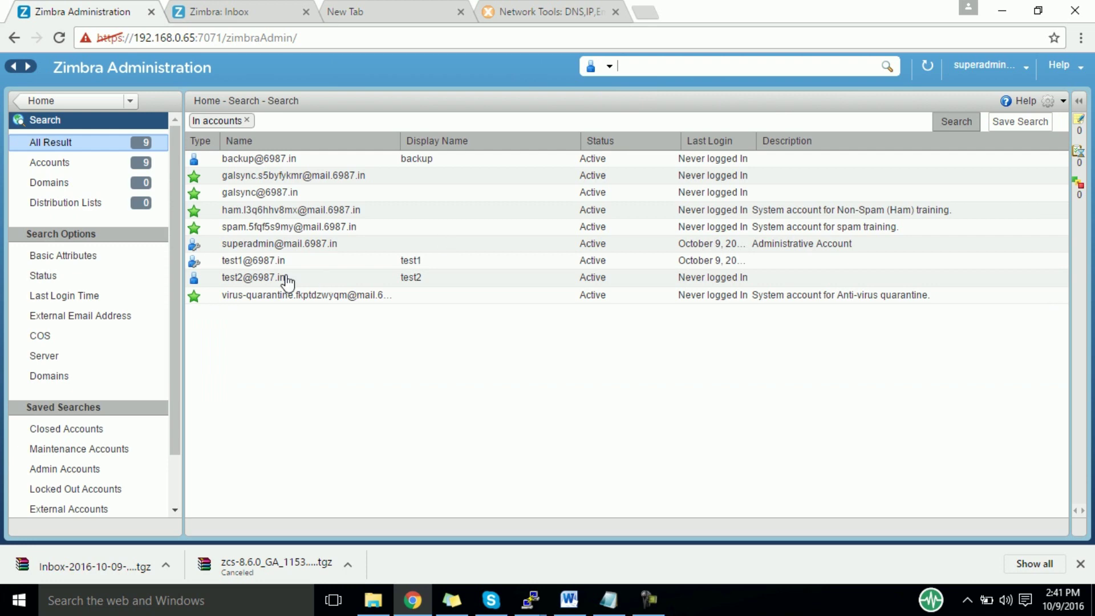
{"action": "left_click", "coordinate": [254, 264]}
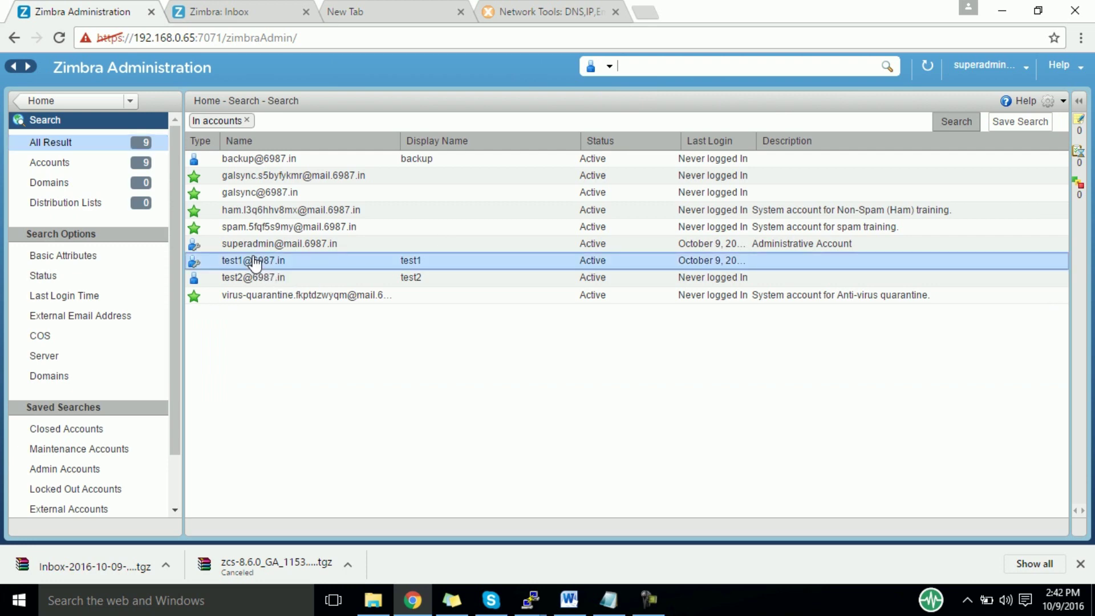
{"action": "left_click", "coordinate": [257, 163]}
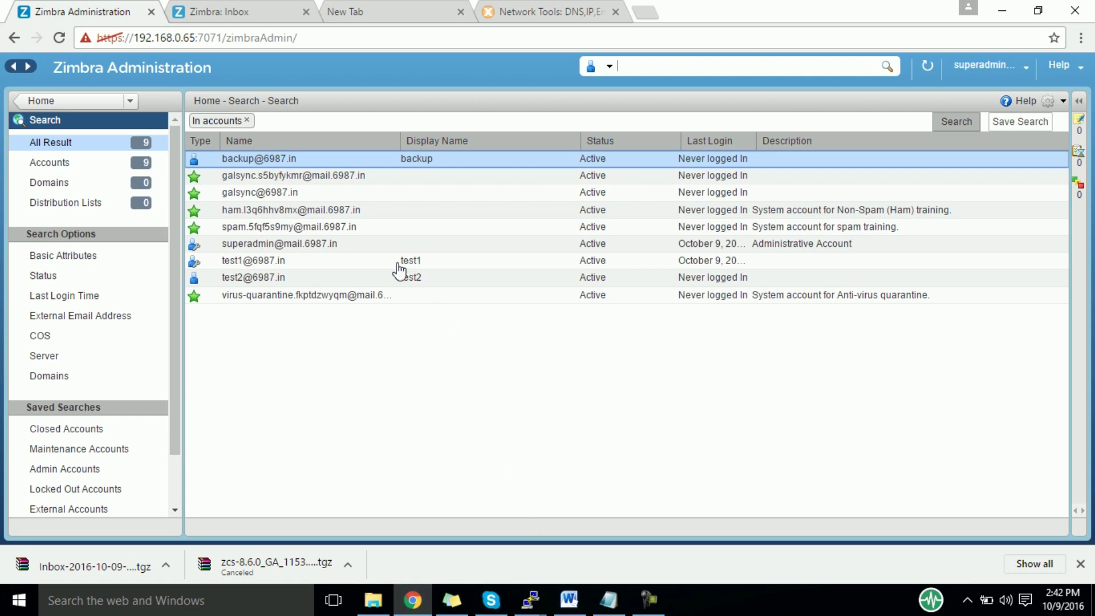
{"action": "double_click", "coordinate": [256, 262]}
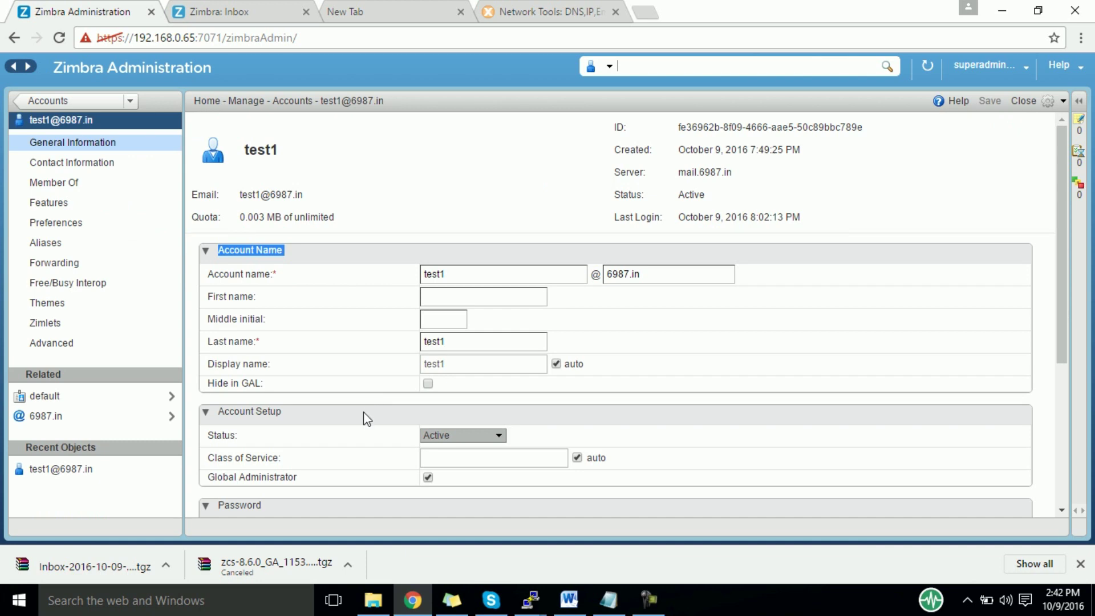
{"action": "left_click", "coordinate": [68, 265]}
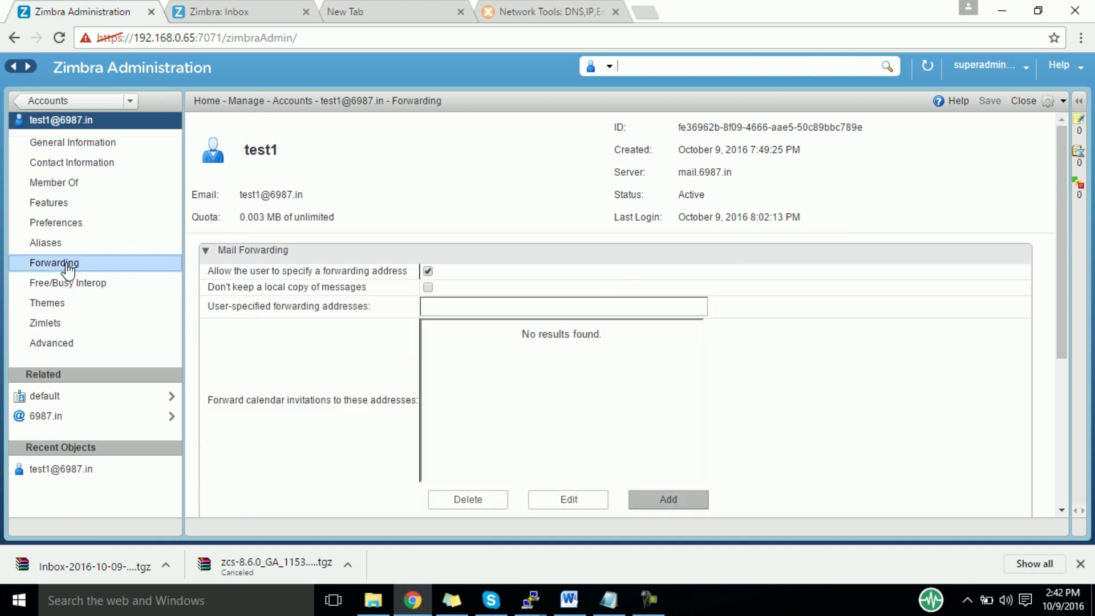
{"action": "scroll", "coordinate": [454, 310], "scroll_direction": "down", "scroll_amount": 2}
{"action": "scroll", "coordinate": [449, 279], "scroll_direction": "up", "scroll_amount": 1}
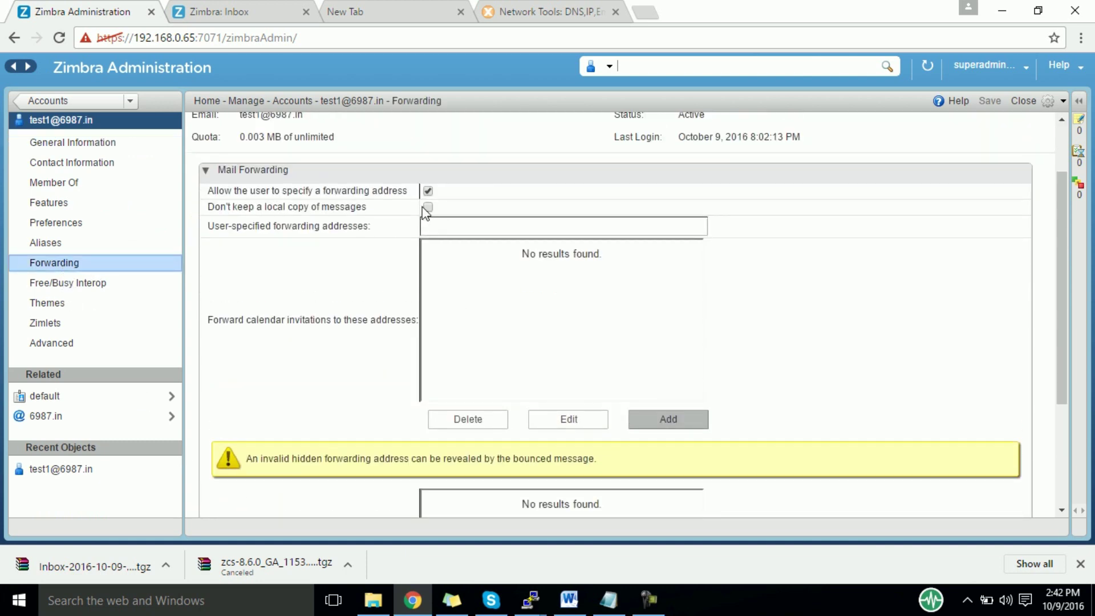
{"action": "scroll", "coordinate": [459, 335], "scroll_direction": "down", "scroll_amount": 2}
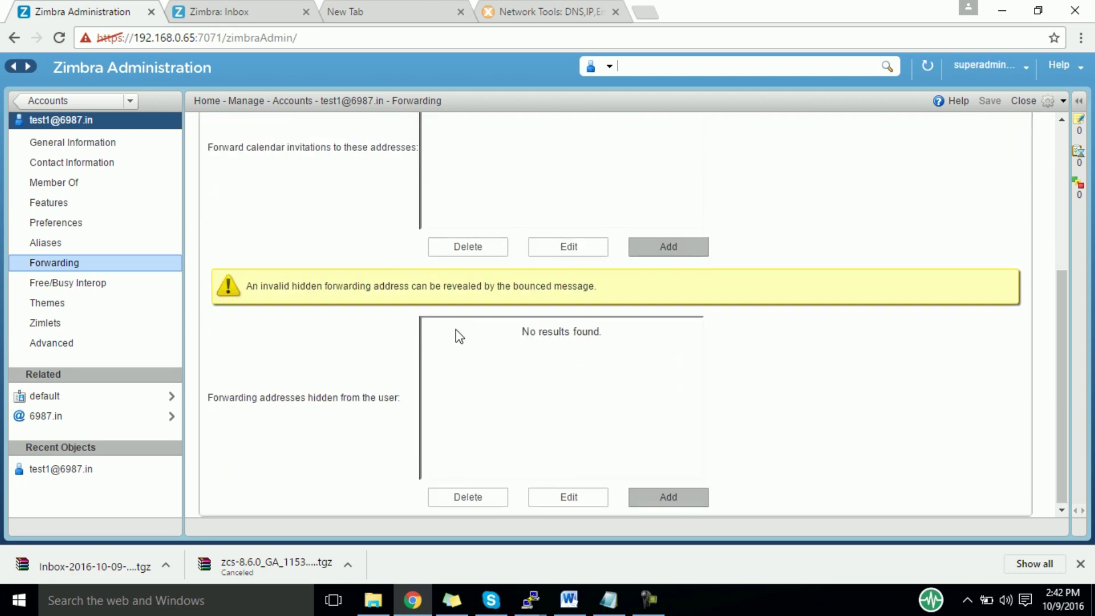
{"action": "left_click", "coordinate": [661, 497]}
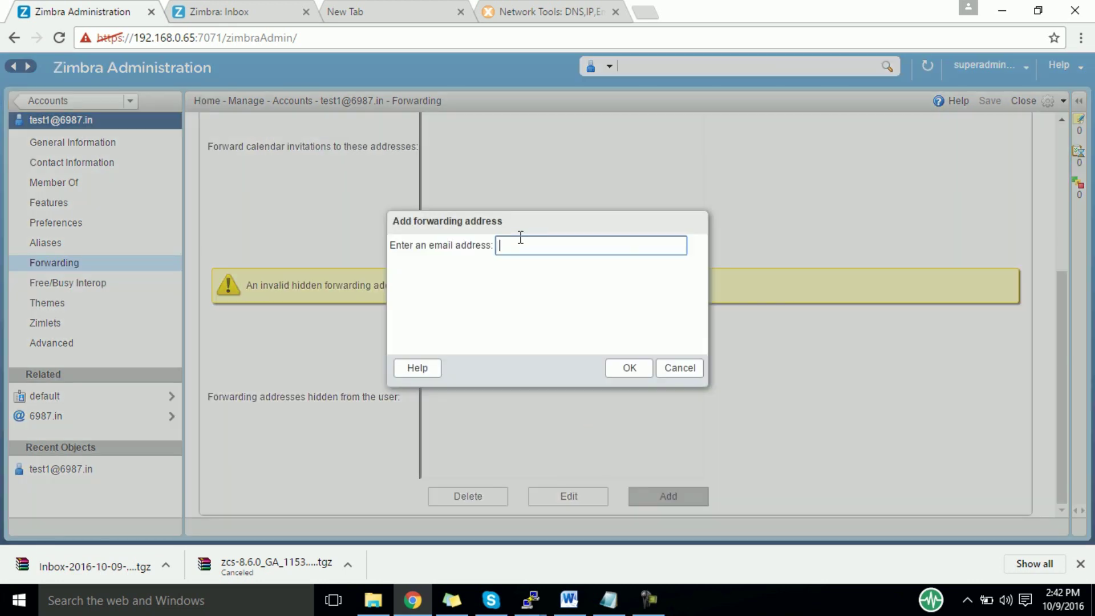
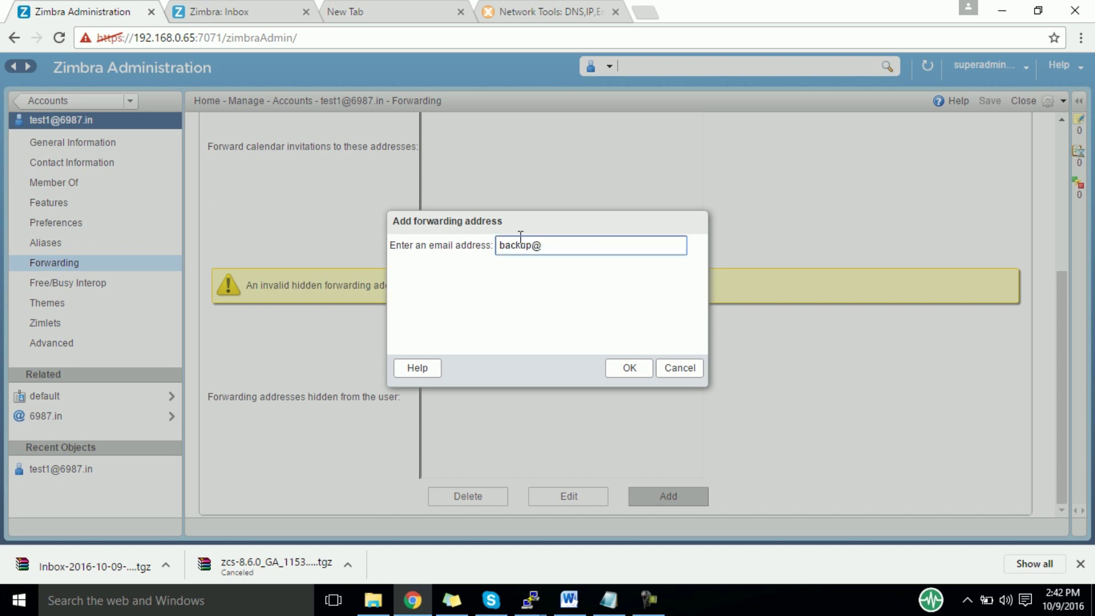
{"action": "left_click", "coordinate": [626, 370]}
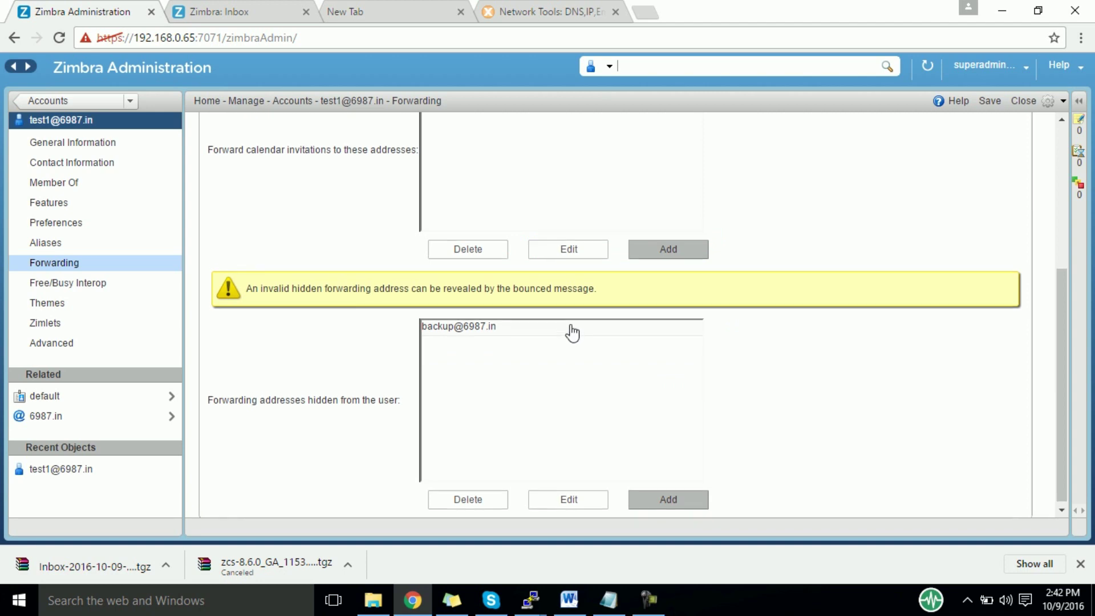
Dismiss a second, empty address prompt and save the new forwarding address
{"action": "scroll", "coordinate": [572, 332], "scroll_direction": "up", "scroll_amount": 3}
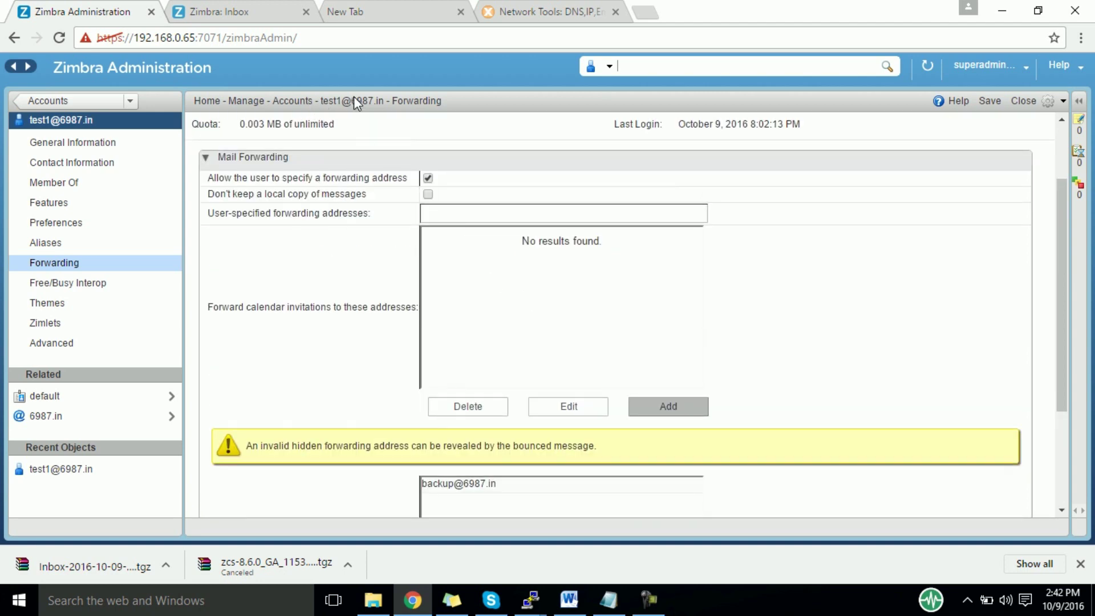
{"action": "scroll", "coordinate": [530, 433], "scroll_direction": "down", "scroll_amount": 2}
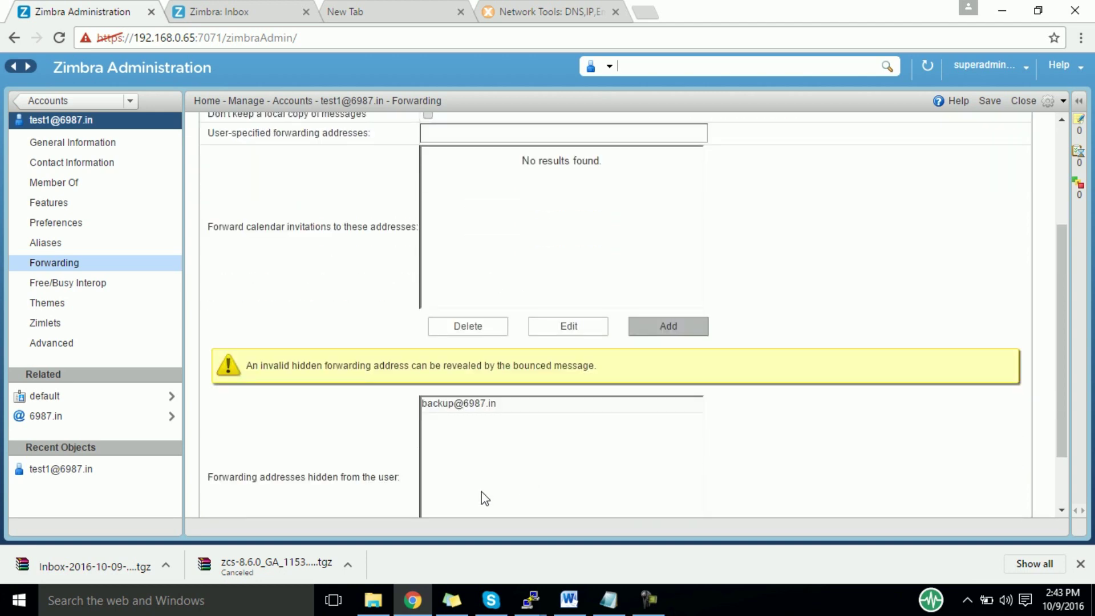
{"action": "scroll", "coordinate": [631, 450], "scroll_direction": "down", "scroll_amount": 2}
{"action": "left_click", "coordinate": [658, 497]}
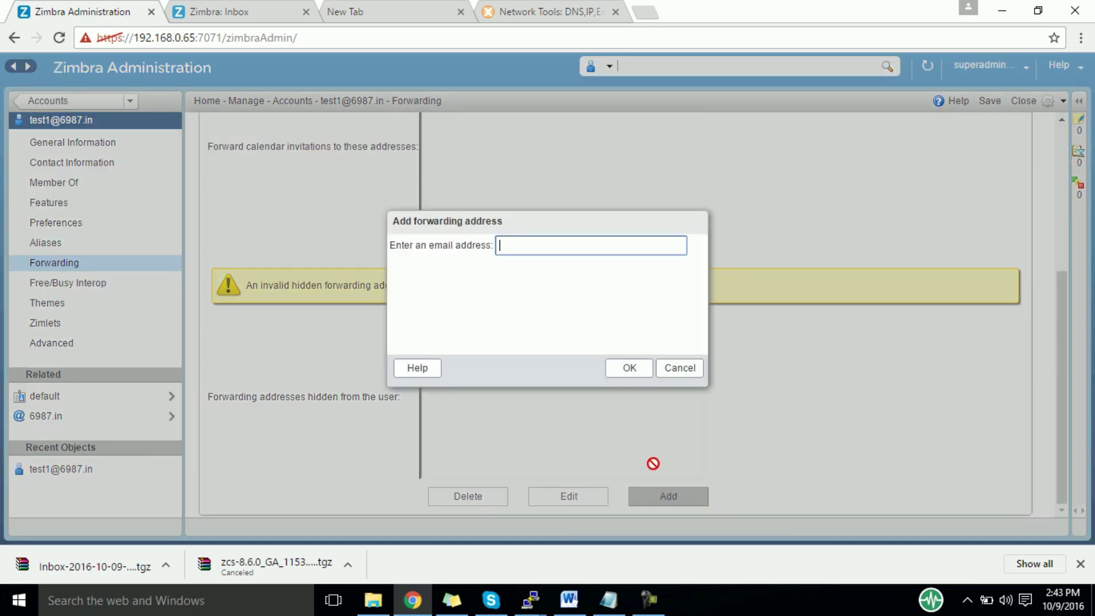
{"action": "left_click", "coordinate": [631, 368]}
{"action": "left_click", "coordinate": [990, 101]}
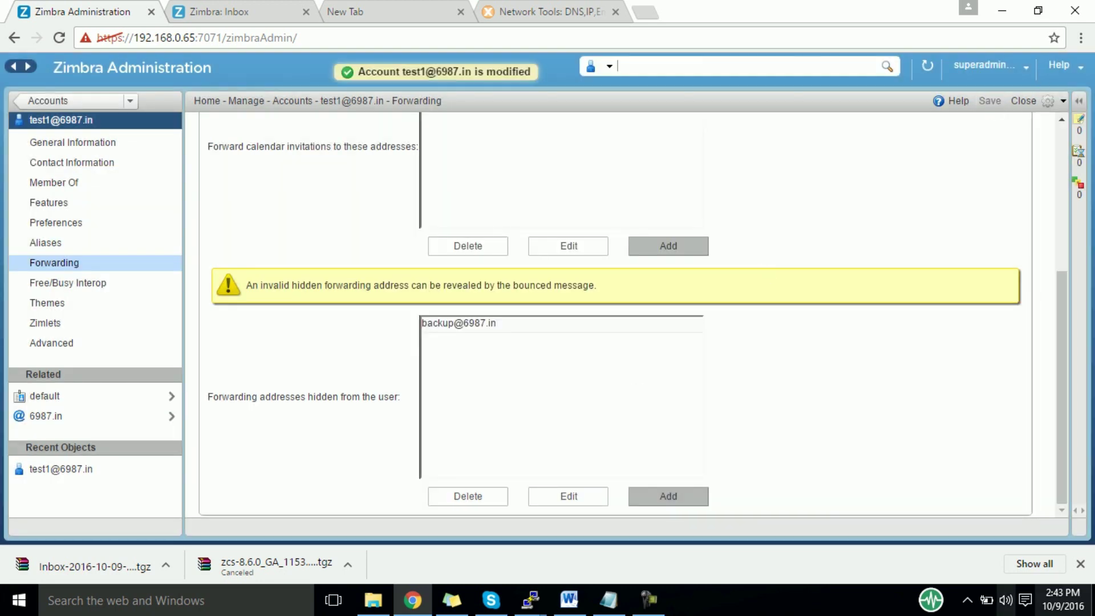
Change the local-copy option for forwarded messages and save test1's forwarding again
{"action": "scroll", "coordinate": [244, 288], "scroll_direction": "up", "scroll_amount": 5}
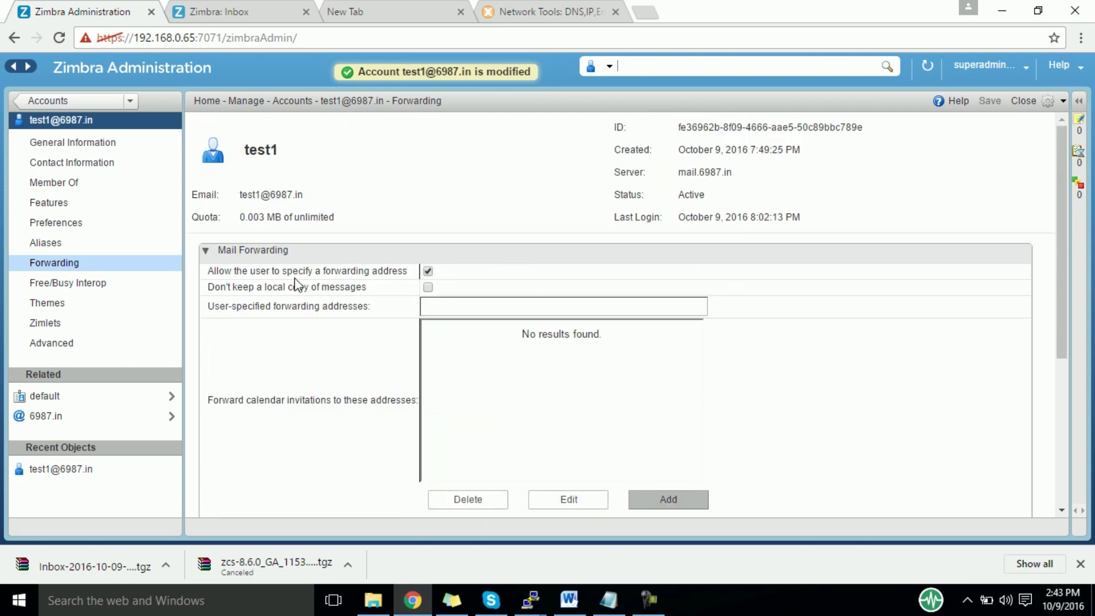
{"action": "left_click_drag", "start_coordinate": [219, 271], "coordinate": [401, 277]}
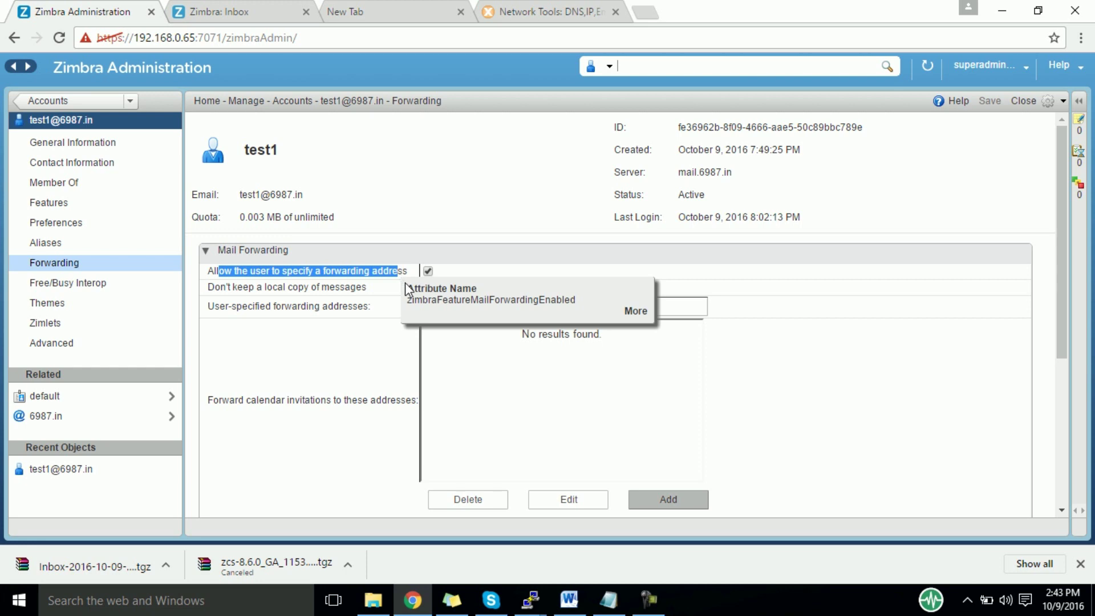
{"action": "scroll", "coordinate": [459, 458], "scroll_direction": "down", "scroll_amount": 2}
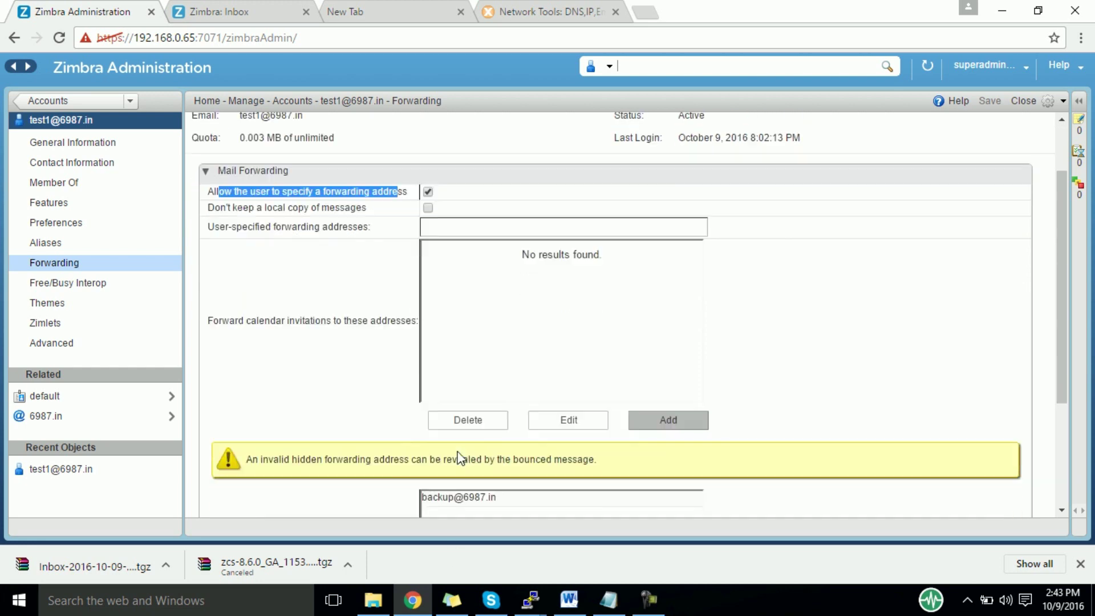
{"action": "scroll", "coordinate": [459, 457], "scroll_direction": "down", "scroll_amount": 4}
{"action": "scroll", "coordinate": [386, 427], "scroll_direction": "up", "scroll_amount": 6}
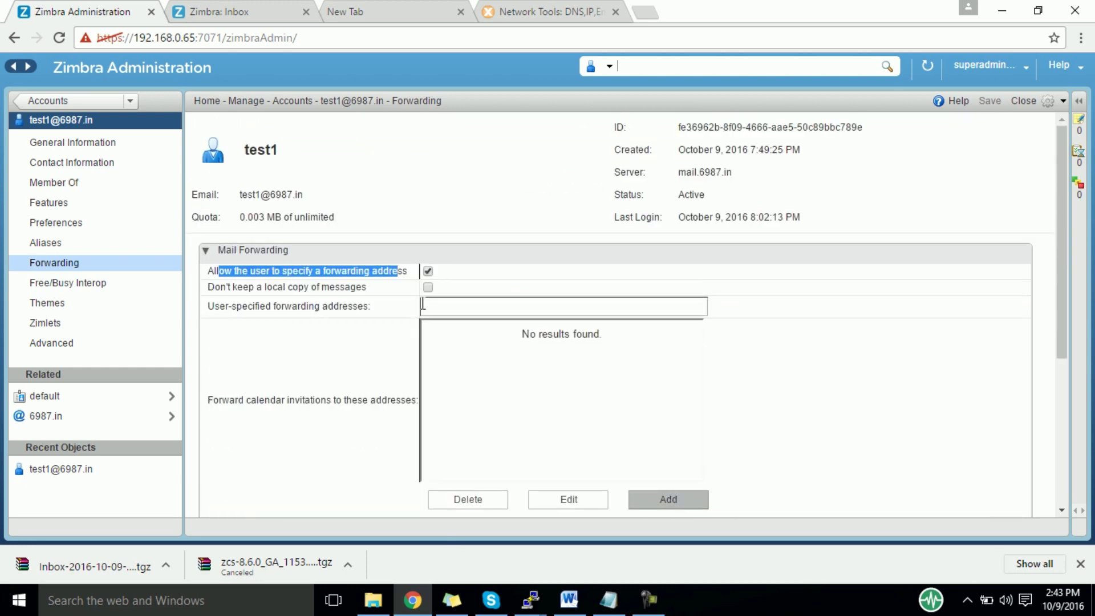
{"action": "left_click_drag", "start_coordinate": [207, 287], "coordinate": [371, 284]}
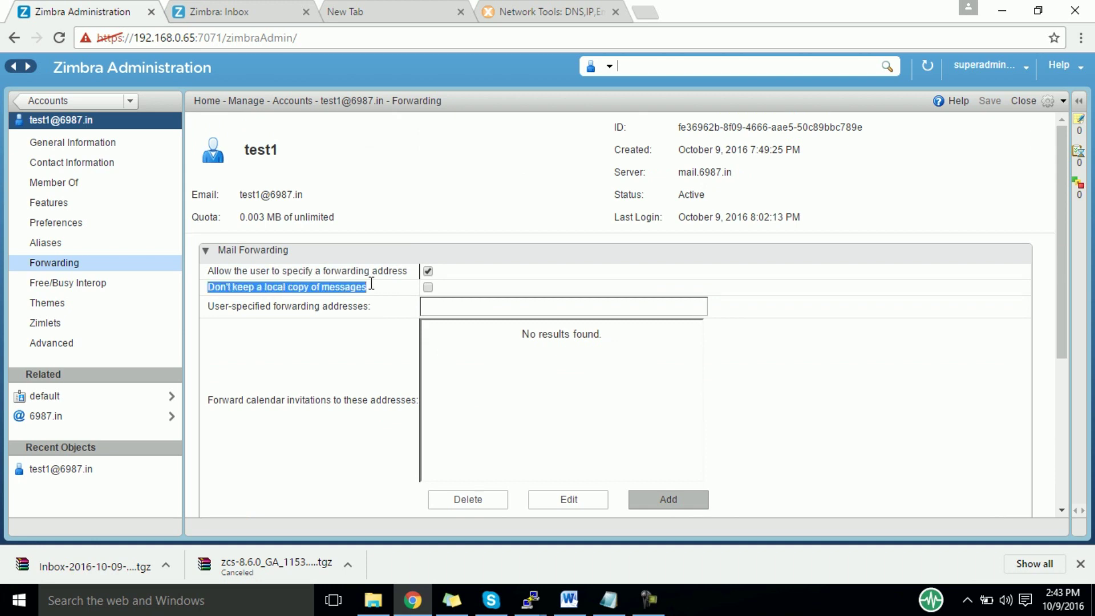
{"action": "left_click", "coordinate": [427, 287]}
{"action": "left_click", "coordinate": [989, 101]}
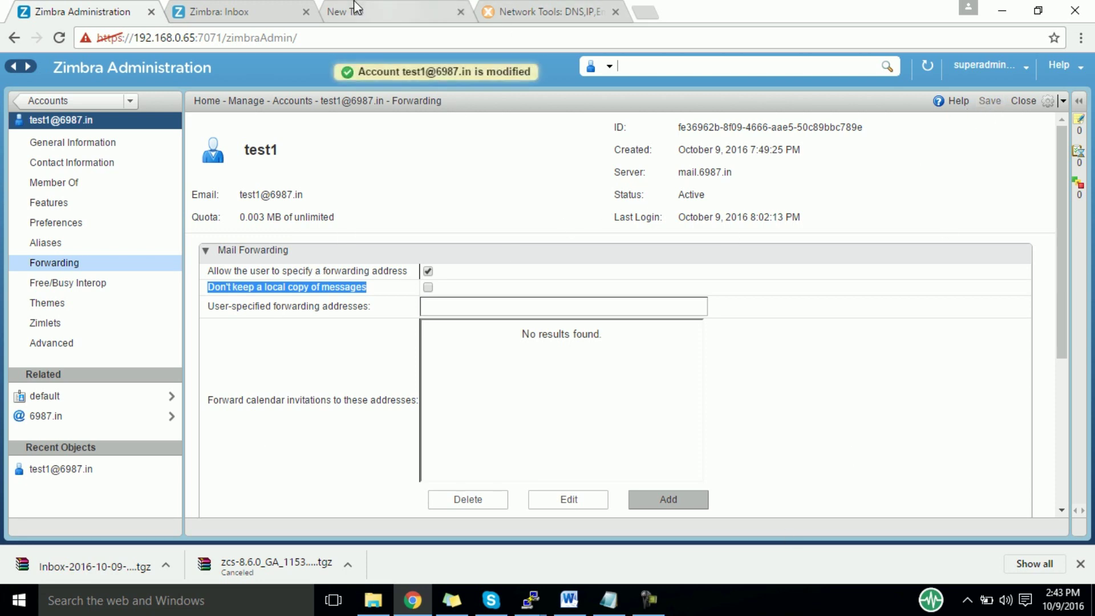
Sign out of webmail, close its tab, and show the full admin account list
{"action": "left_click", "coordinate": [283, 8]}
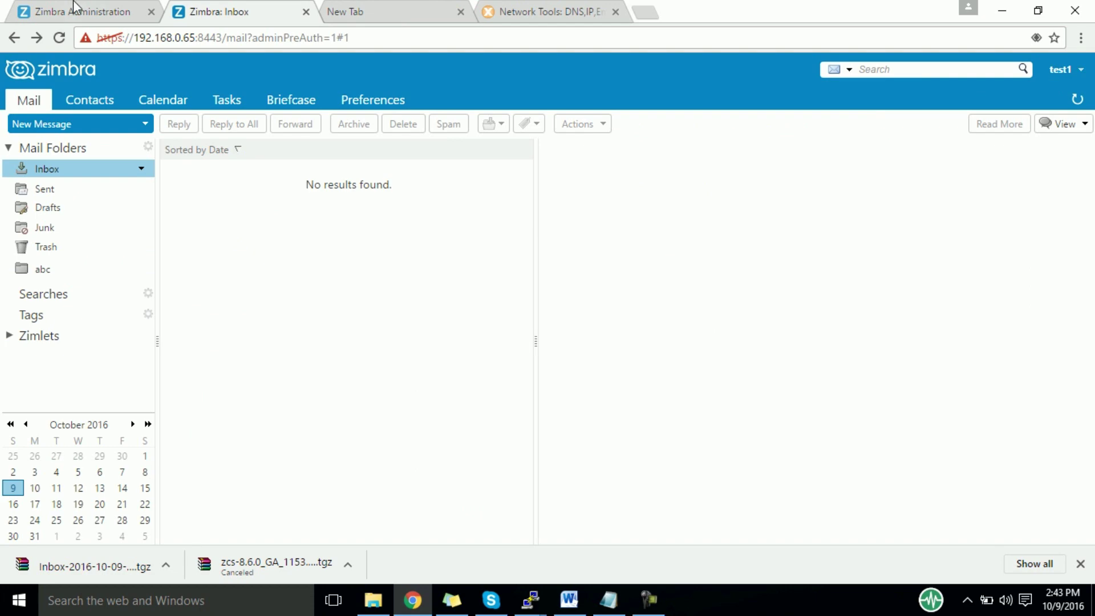
{"action": "left_click", "coordinate": [74, 8]}
{"action": "left_click", "coordinate": [255, 8]}
{"action": "left_click", "coordinate": [1081, 70]}
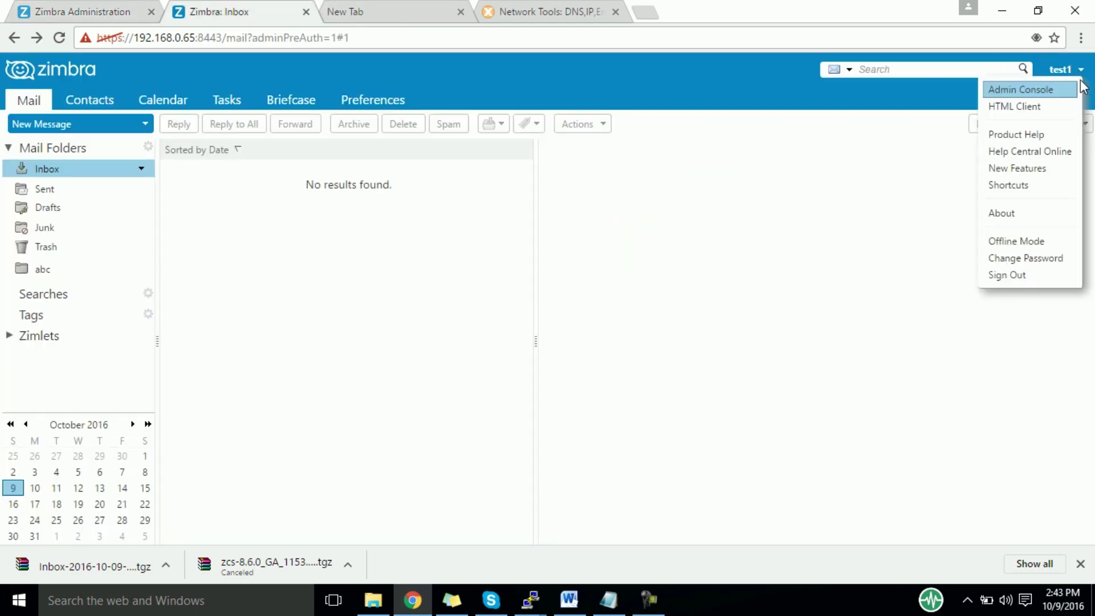
{"action": "left_click", "coordinate": [1021, 275]}
{"action": "left_click", "coordinate": [306, 12]}
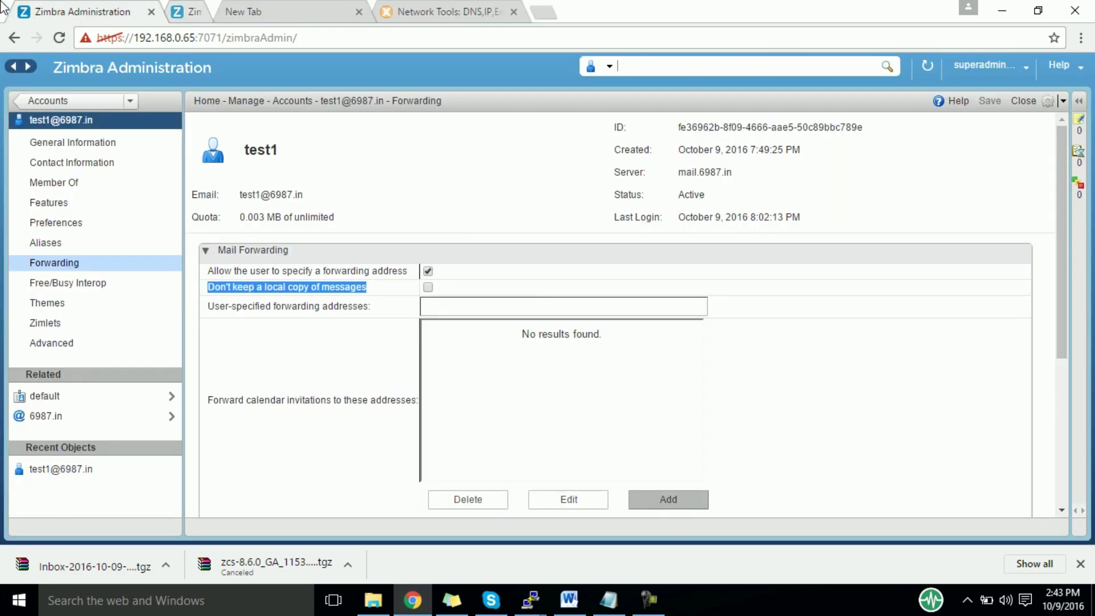
{"action": "right_click", "coordinate": [3, 17]}
{"action": "left_click", "coordinate": [844, 85]}
{"action": "left_click", "coordinate": [887, 66]}
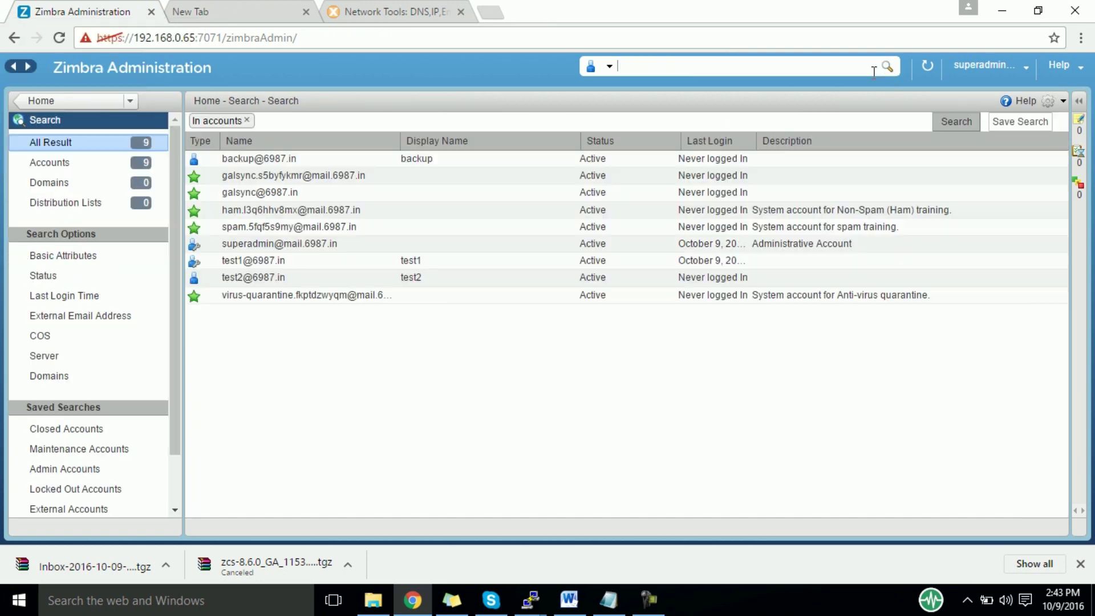
From test2's mailbox, draft a new message to test1 with subject test1
{"action": "right_click", "coordinate": [237, 282]}
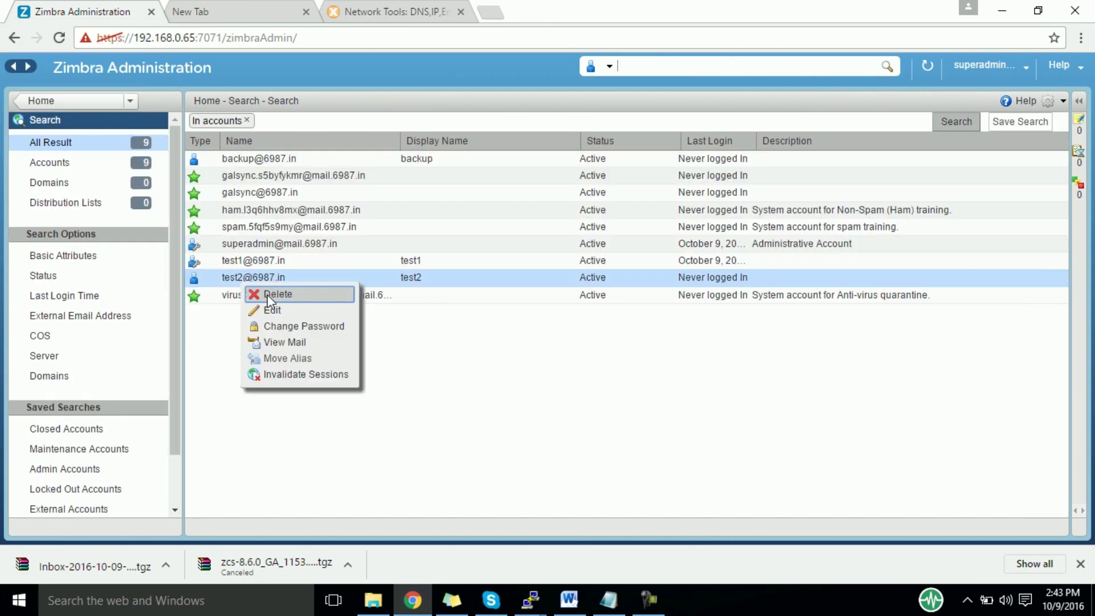
{"action": "left_click", "coordinate": [276, 340]}
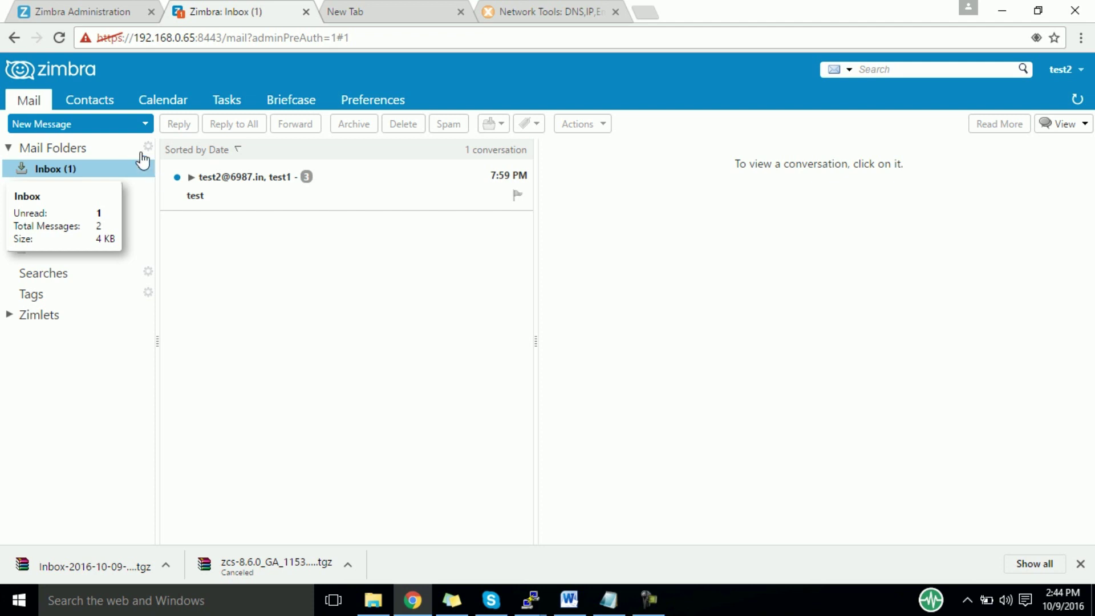
{"action": "left_click", "coordinate": [79, 124]}
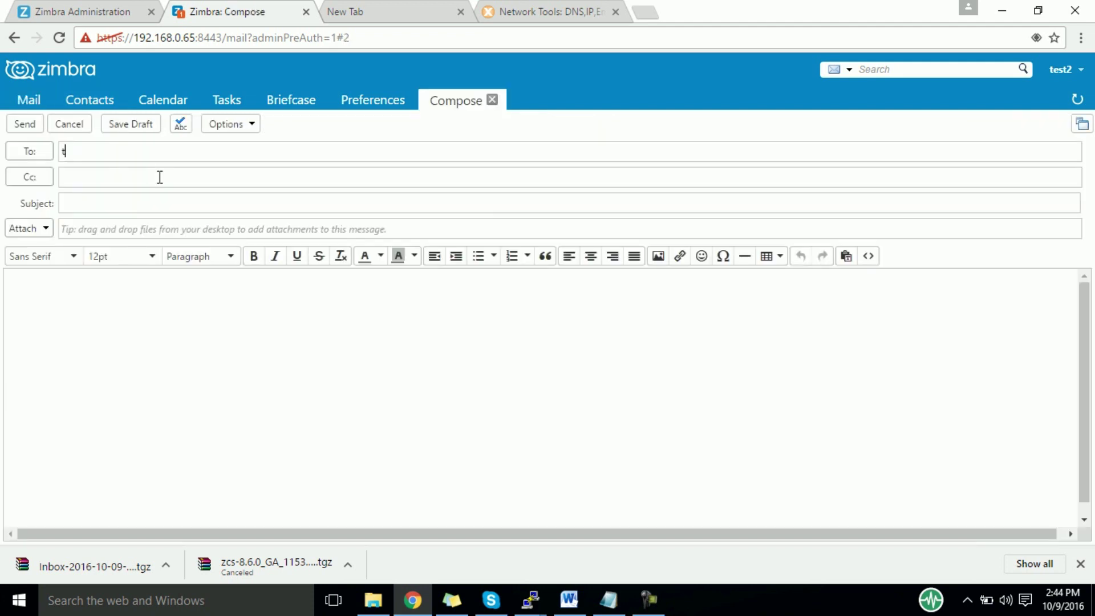
{"action": "type", "text": "tes"}
{"action": "left_click", "coordinate": [112, 178]}
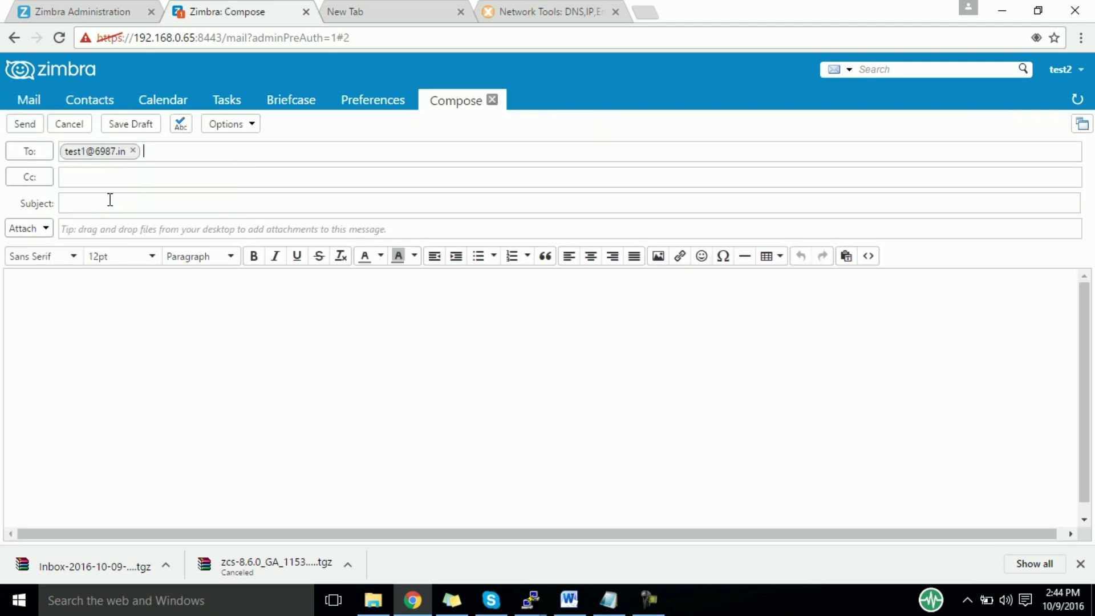
{"action": "left_click", "coordinate": [107, 199]}
{"action": "type", "text": "1"}
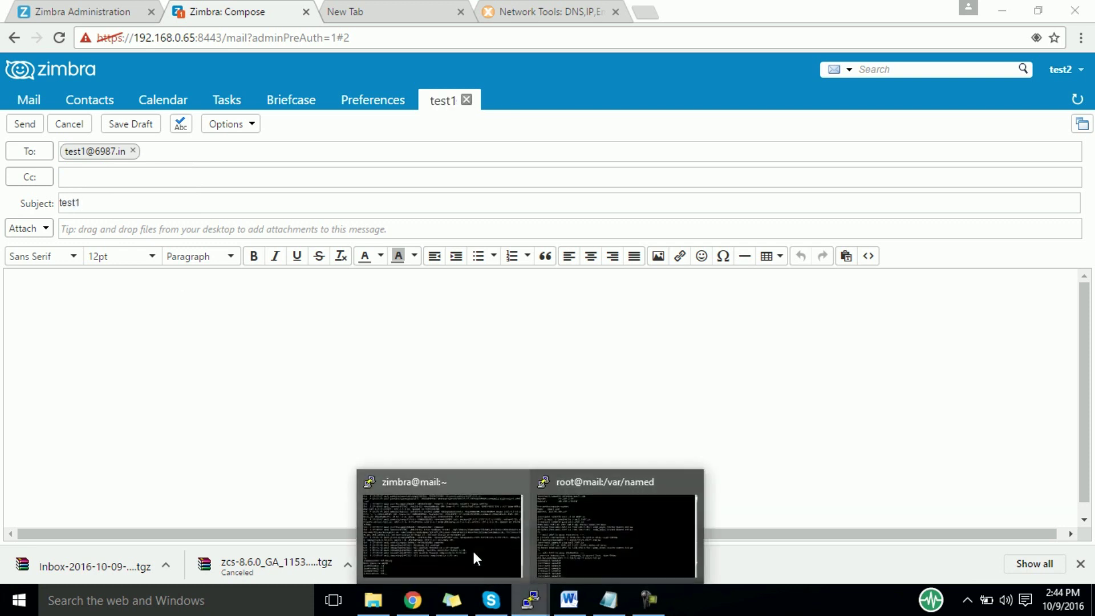
Rerun the live mail log tail in the terminal, then send the message
{"action": "left_click", "coordinate": [473, 558]}
{"action": "key", "text": "ctrl+r"}
{"action": "type", "text": "t"}
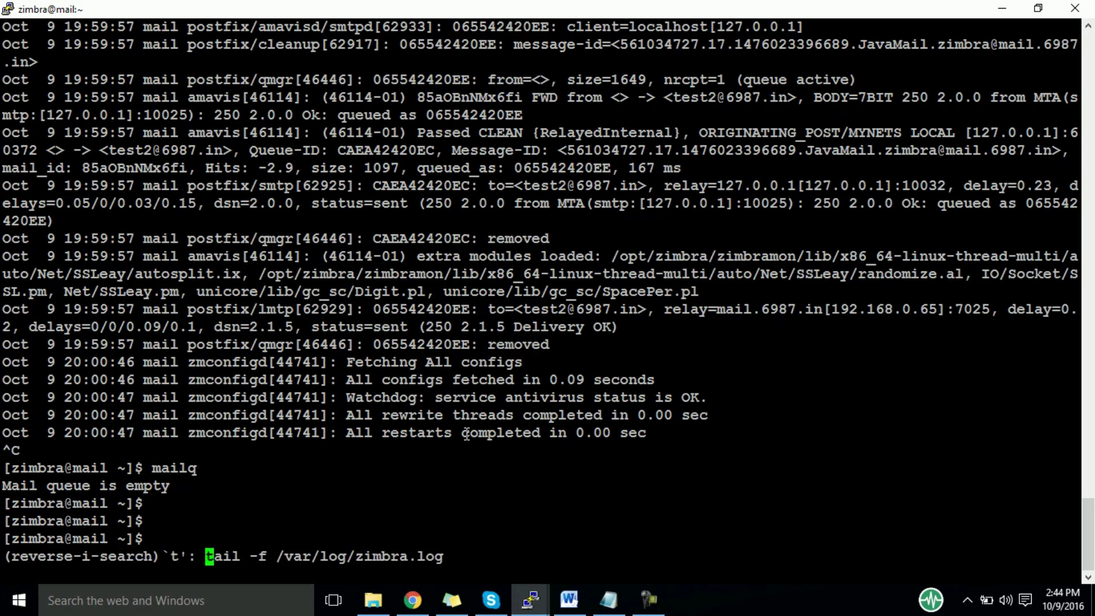
{"action": "key", "text": "Return"}
{"action": "key", "text": "alt+Tab"}
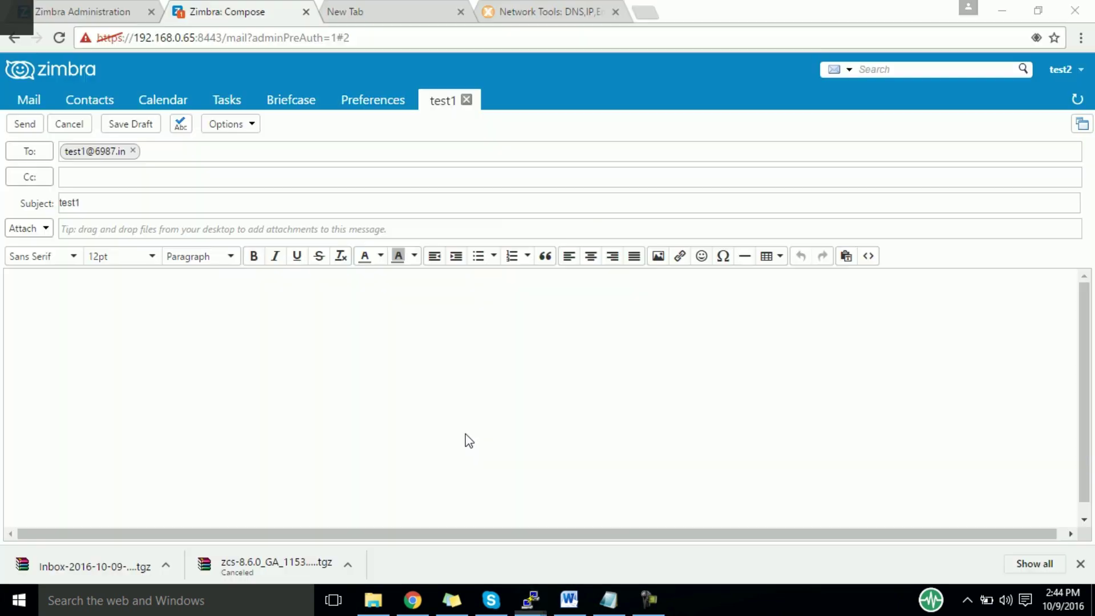
{"action": "left_click", "coordinate": [40, 124]}
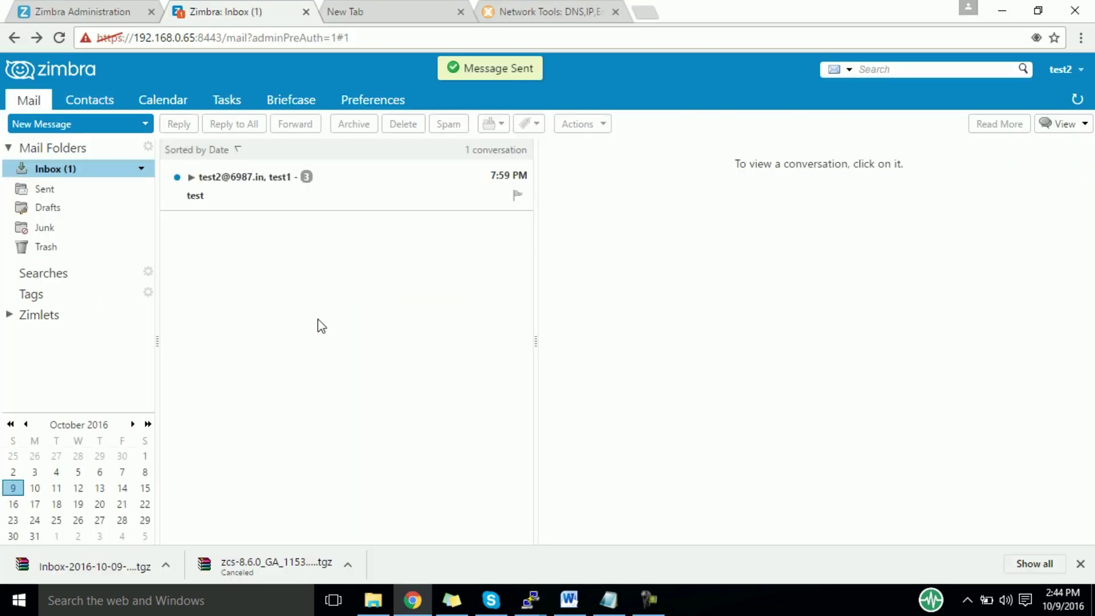
Highlight test1 and backup on the mail log's delivery lines for the new message
{"action": "key", "text": "alt+Tab"}
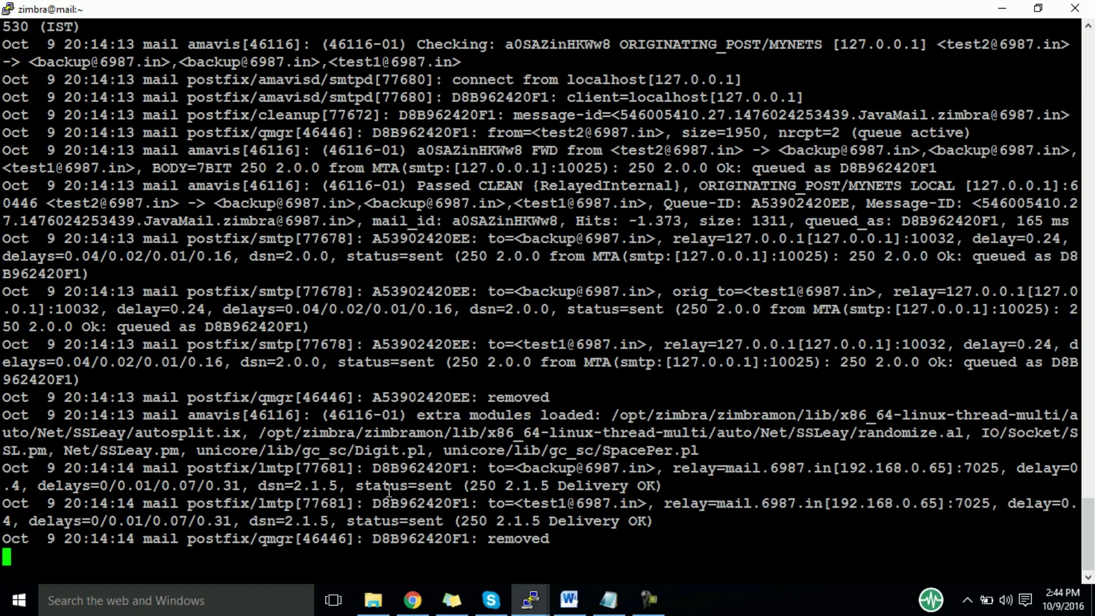
{"action": "left_click_drag", "start_coordinate": [425, 415], "coordinate": [462, 469]}
{"action": "left_click_drag", "start_coordinate": [520, 505], "coordinate": [513, 504]}
{"action": "double_click", "coordinate": [545, 504]}
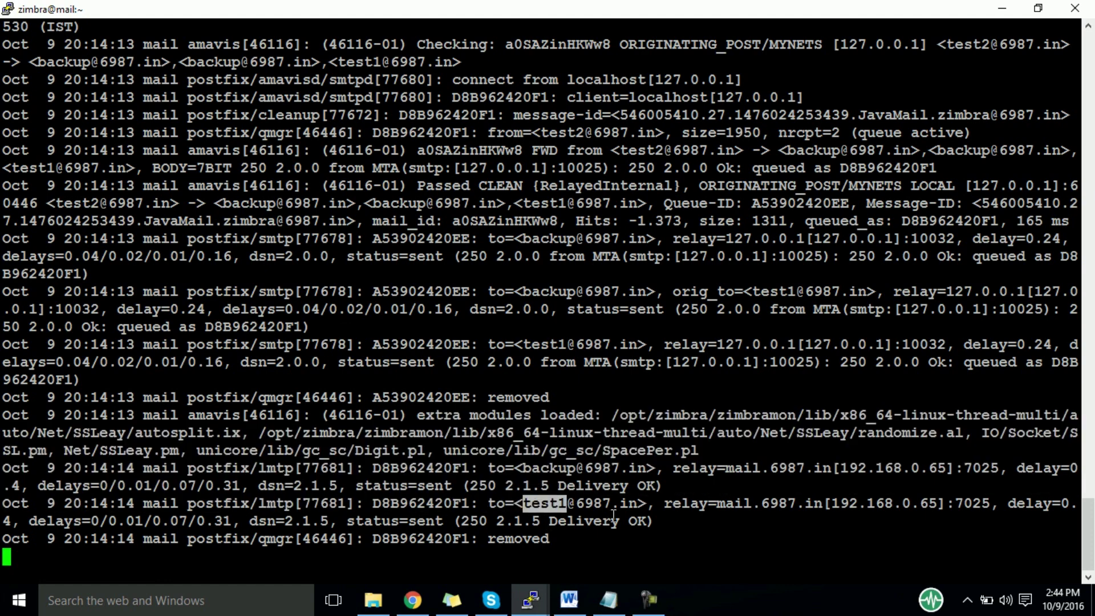
{"action": "key", "text": "Return"}
{"action": "key", "text": "Return"}
{"action": "key", "text": "Return"}
{"action": "key", "text": "Return"}
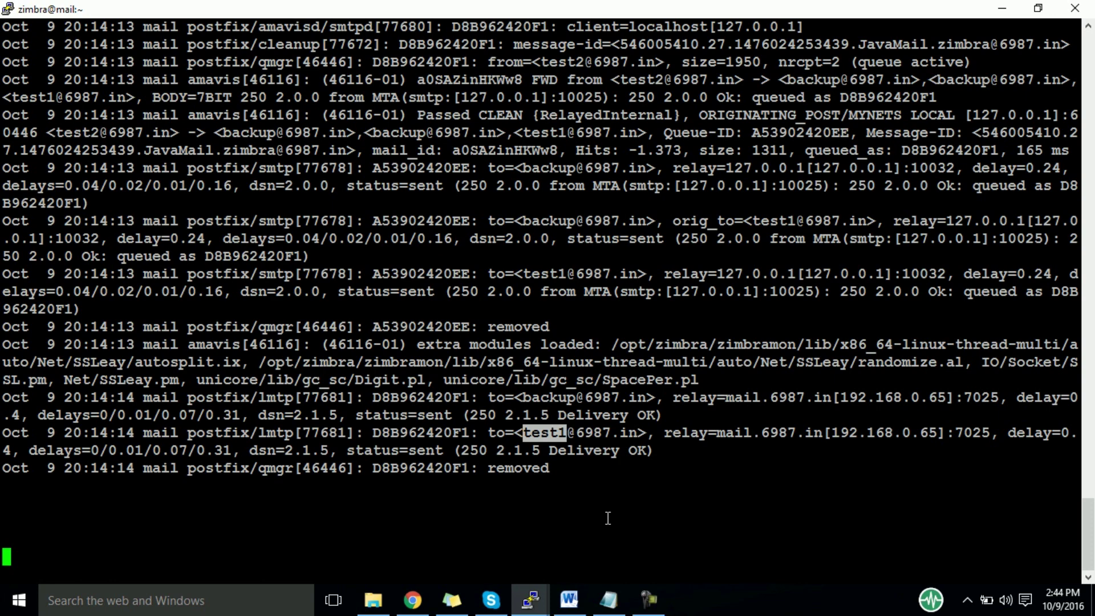
{"action": "key", "text": "alt+Tab"}
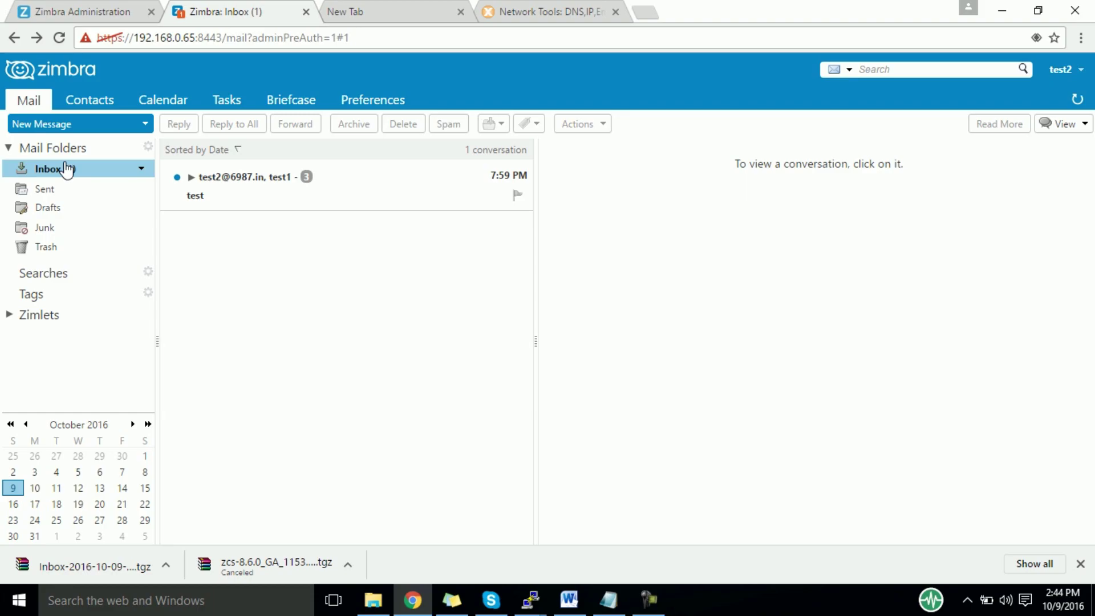
{"action": "key", "text": "alt+Tab"}
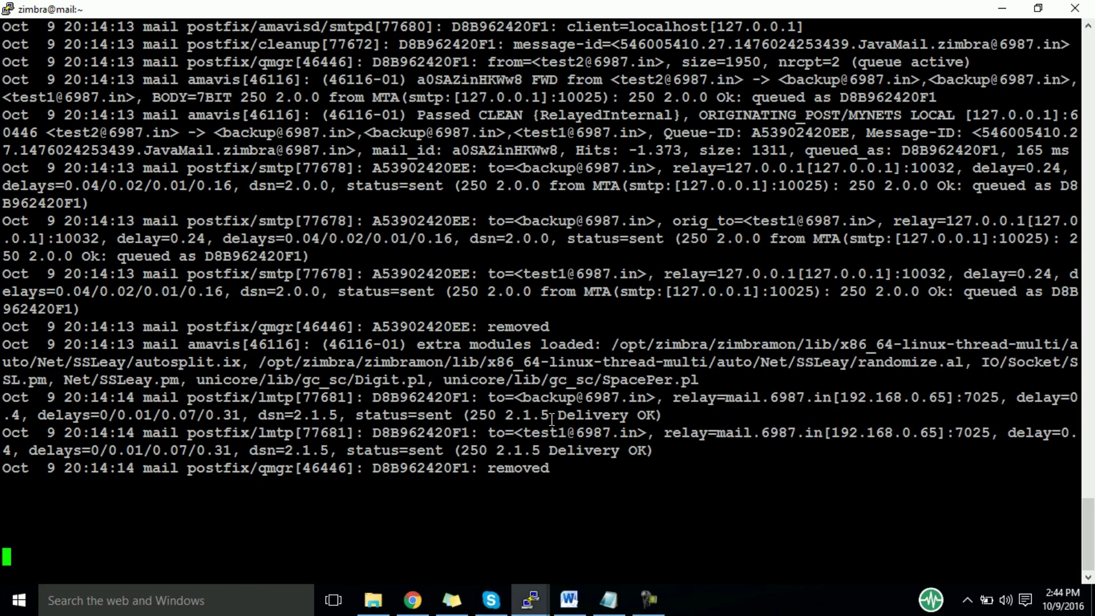
{"action": "double_click", "coordinate": [544, 393]}
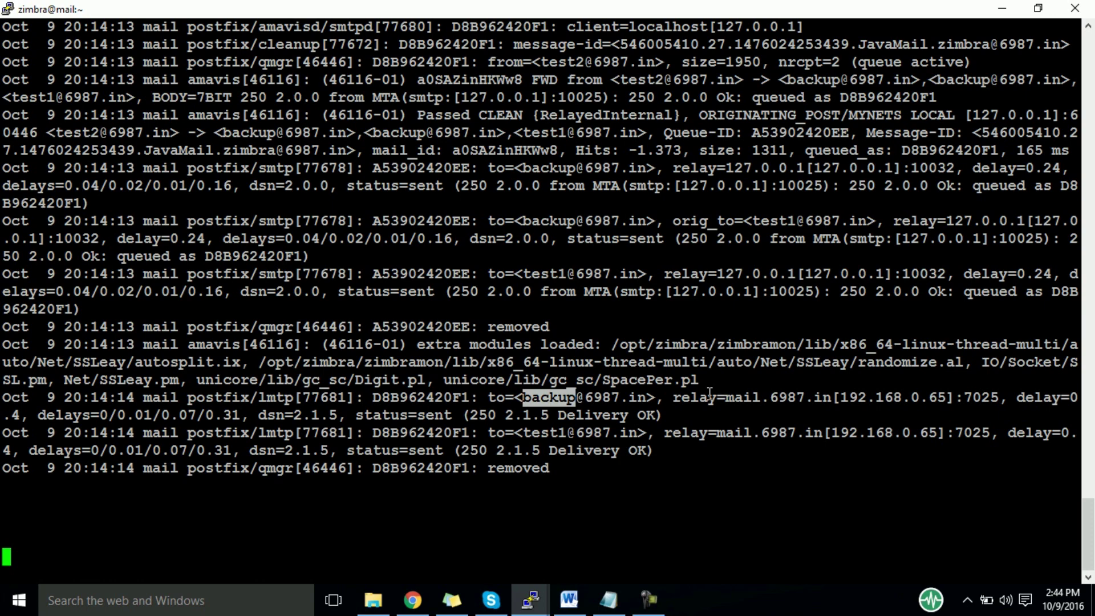
{"action": "key", "text": "alt+Tab"}
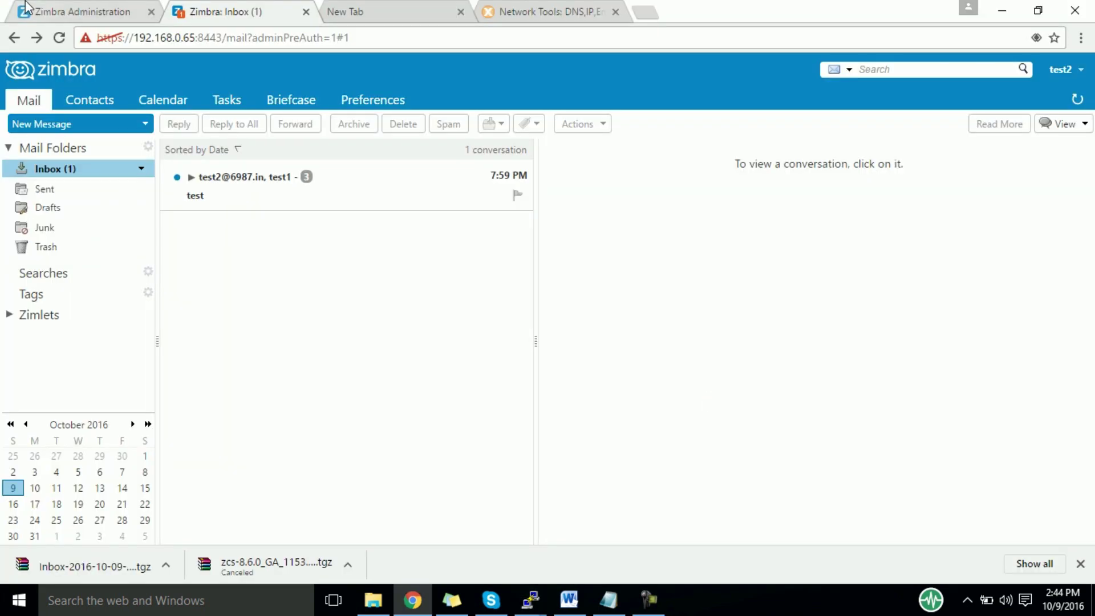
Open the backup account's mailbox and view its copy of the test1 message
{"action": "left_click", "coordinate": [65, 10]}
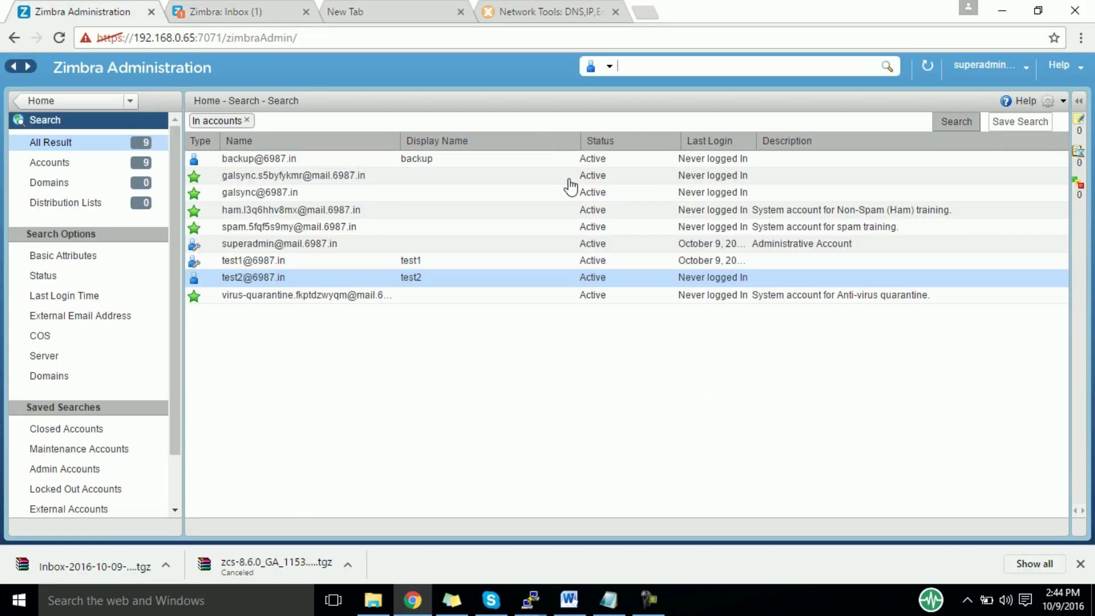
{"action": "right_click", "coordinate": [258, 171]}
{"action": "left_click", "coordinate": [289, 222]}
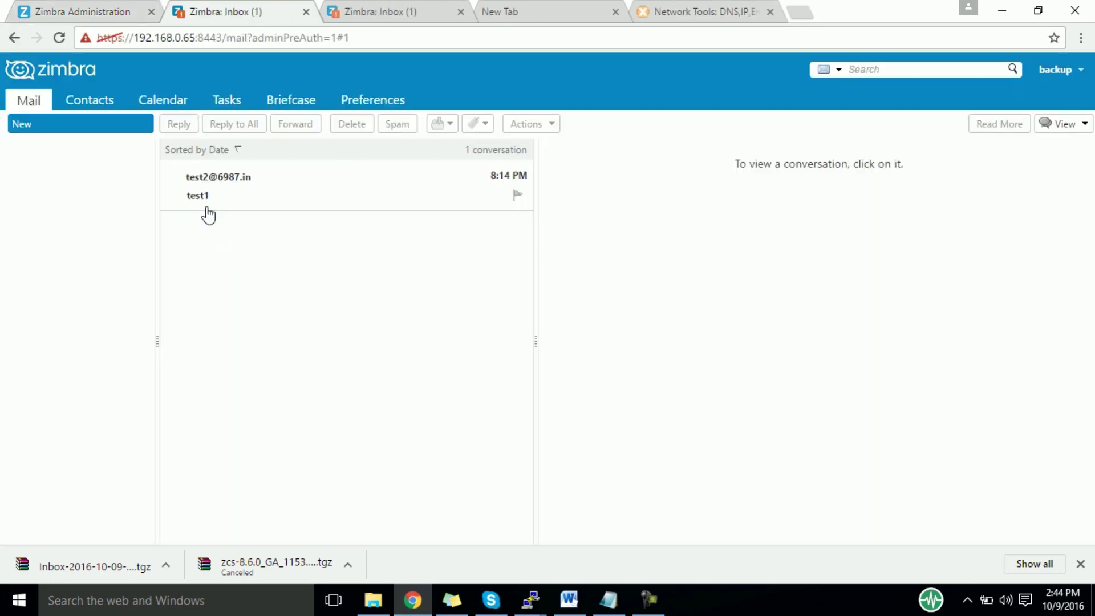
{"action": "left_click", "coordinate": [231, 192]}
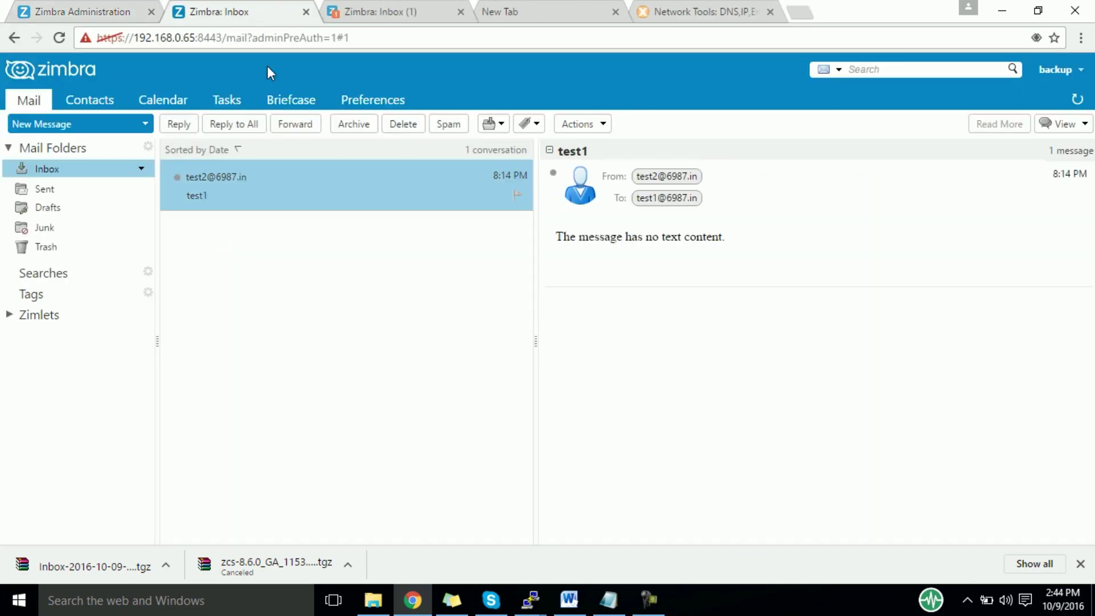
Close both webmail tabs and return to the admin console's account list
{"action": "left_click", "coordinate": [305, 12]}
{"action": "left_click", "coordinate": [299, 17]}
{"action": "left_click", "coordinate": [306, 11]}
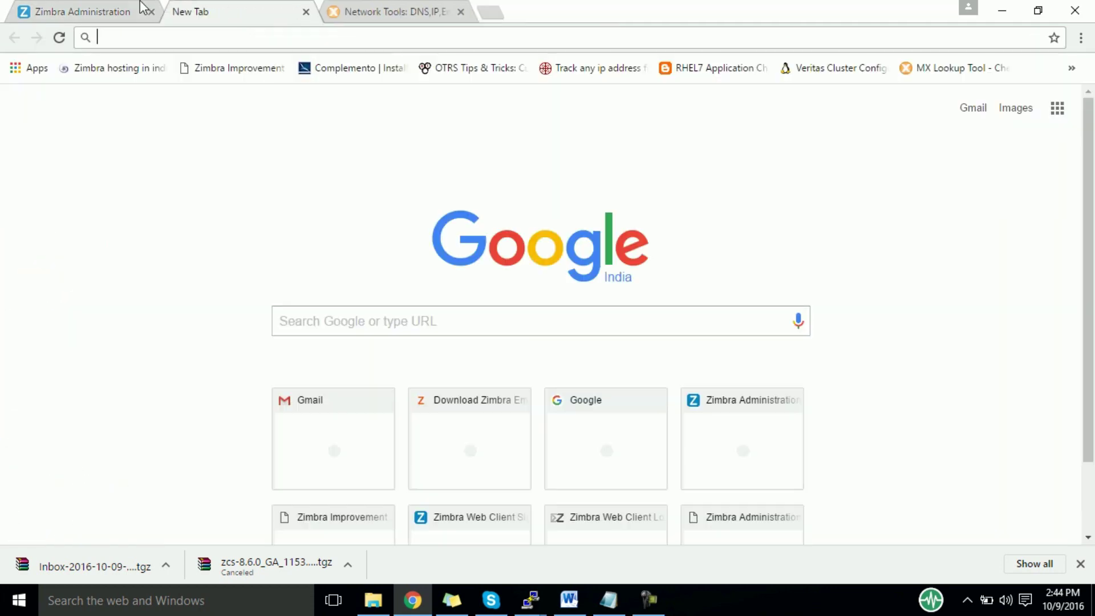
{"action": "left_click", "coordinate": [142, 8]}
{"action": "right_click", "coordinate": [255, 165]}
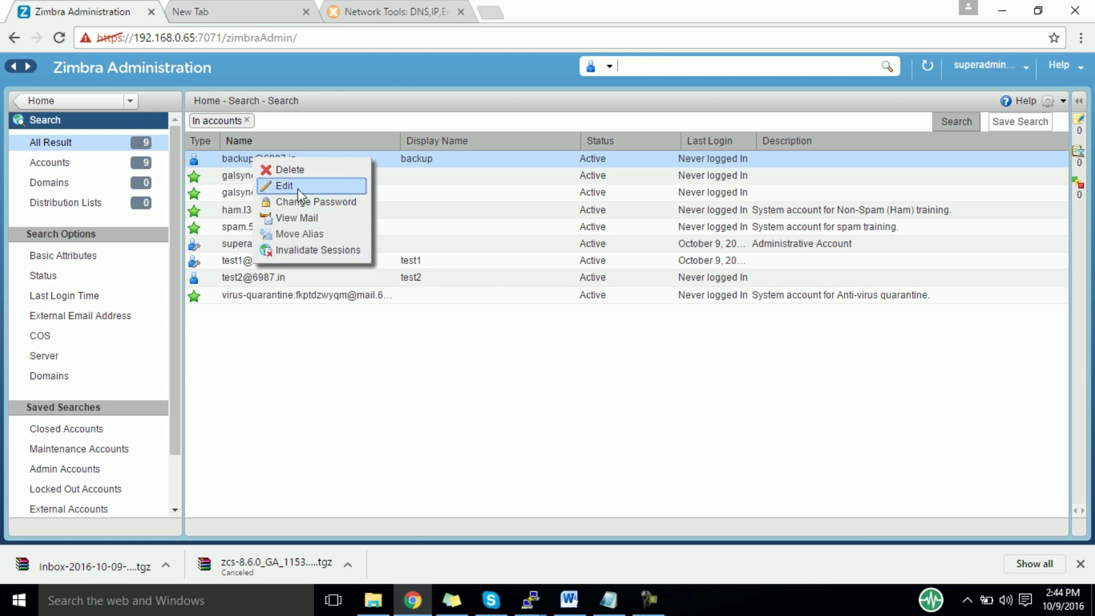
Browse Class of Service, Servers and Domains, then select server mail.6987.in under Servers
{"action": "left_click", "coordinate": [396, 356]}
{"action": "left_click", "coordinate": [68, 103]}
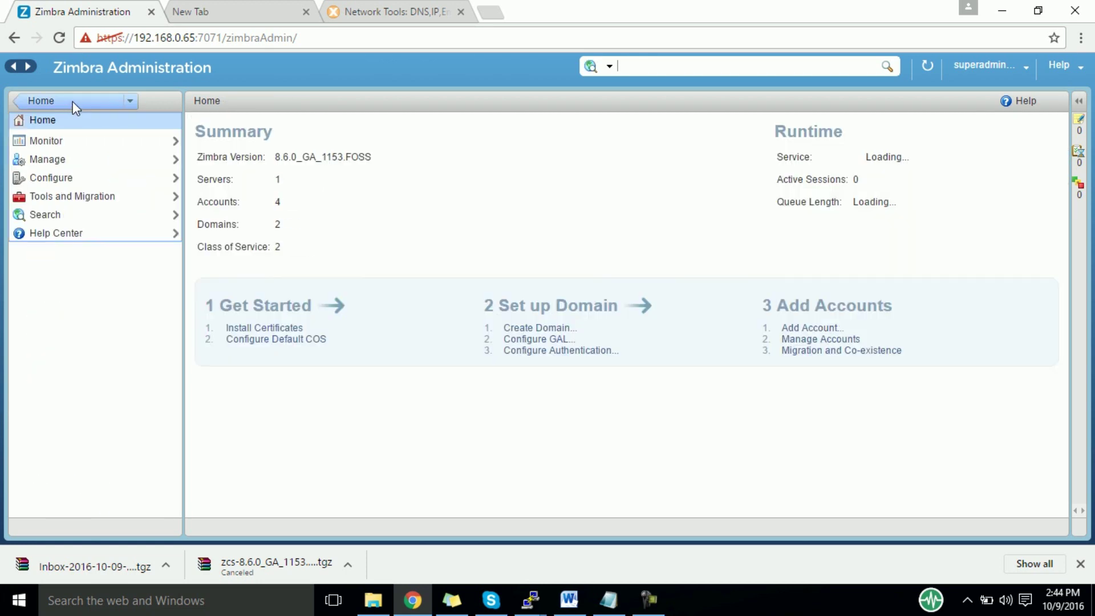
{"action": "left_click", "coordinate": [67, 180]}
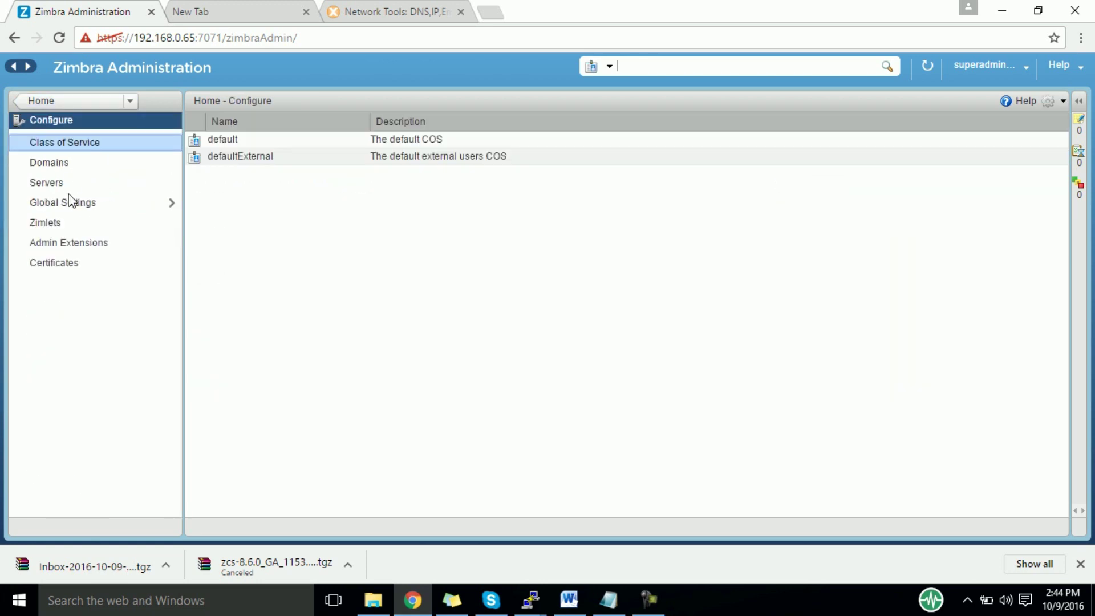
{"action": "left_click", "coordinate": [67, 181]}
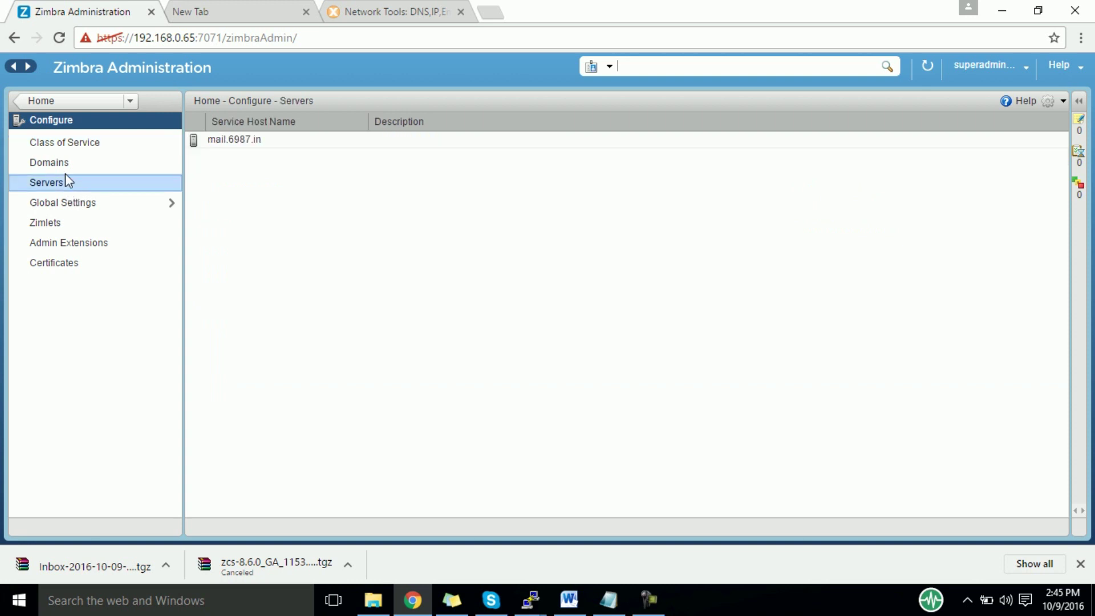
{"action": "left_click", "coordinate": [65, 167]}
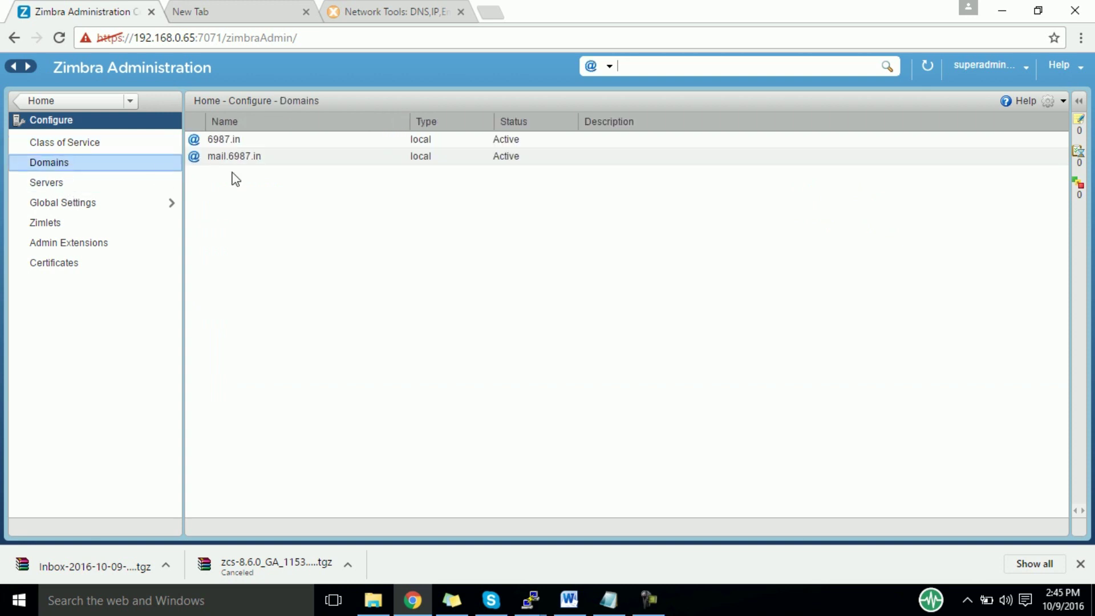
{"action": "right_click", "coordinate": [224, 142]}
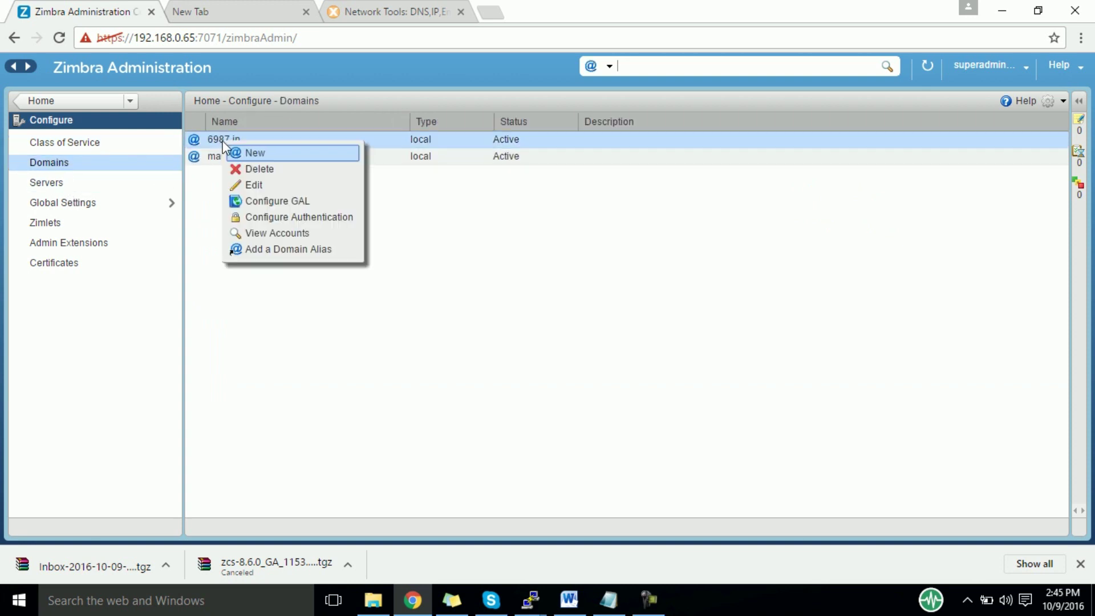
{"action": "left_click", "coordinate": [200, 158]}
{"action": "left_click", "coordinate": [79, 179]}
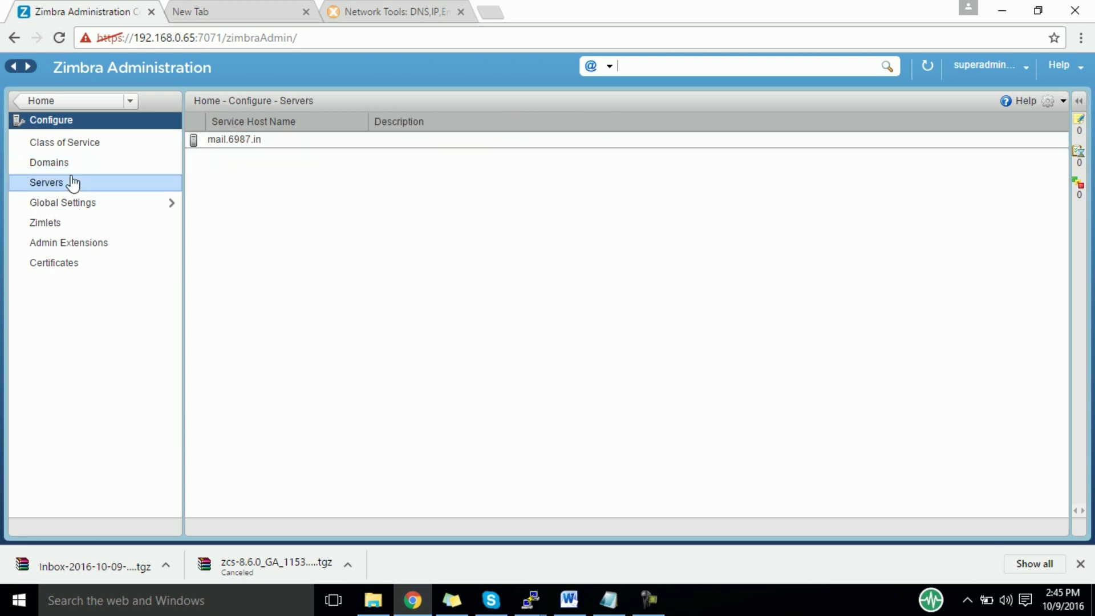
{"action": "left_click", "coordinate": [232, 147]}
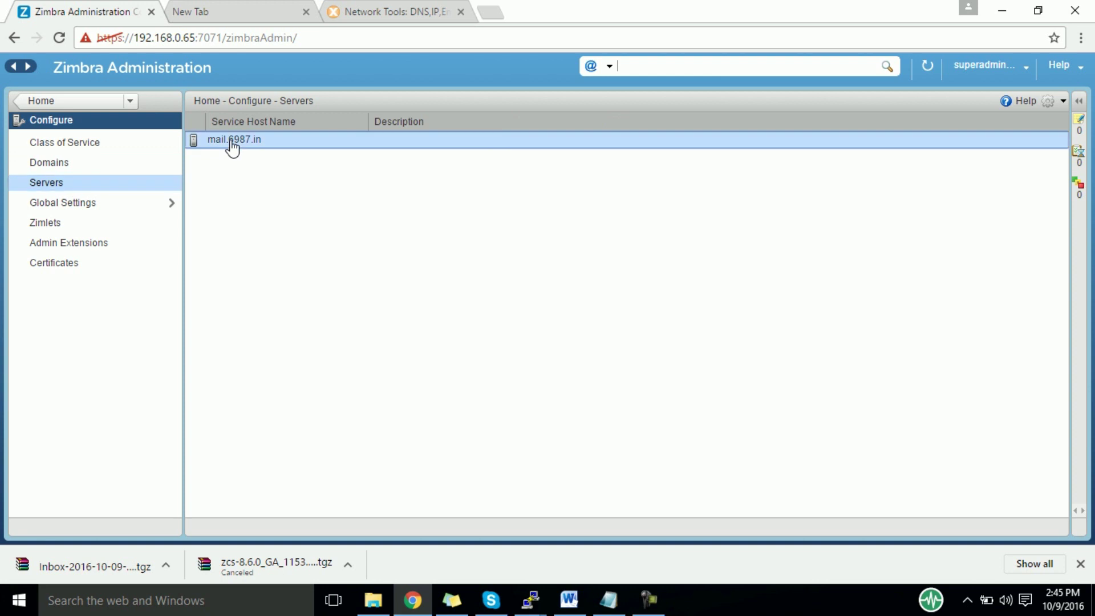
Open server mail.6987.in and view its Services checklist
{"action": "double_click", "coordinate": [257, 147]}
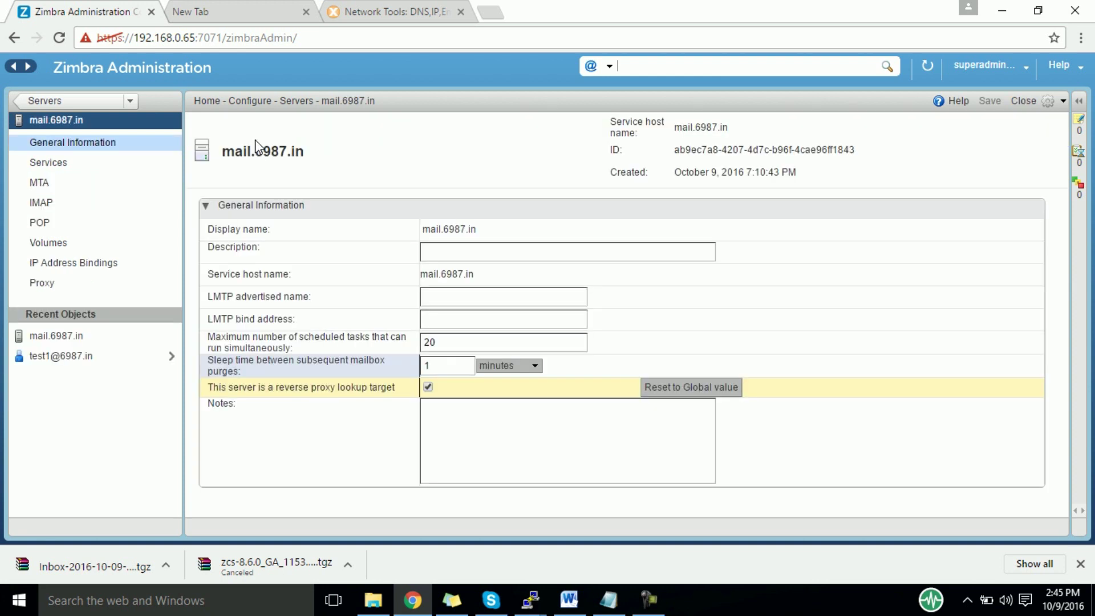
{"action": "left_click", "coordinate": [49, 164]}
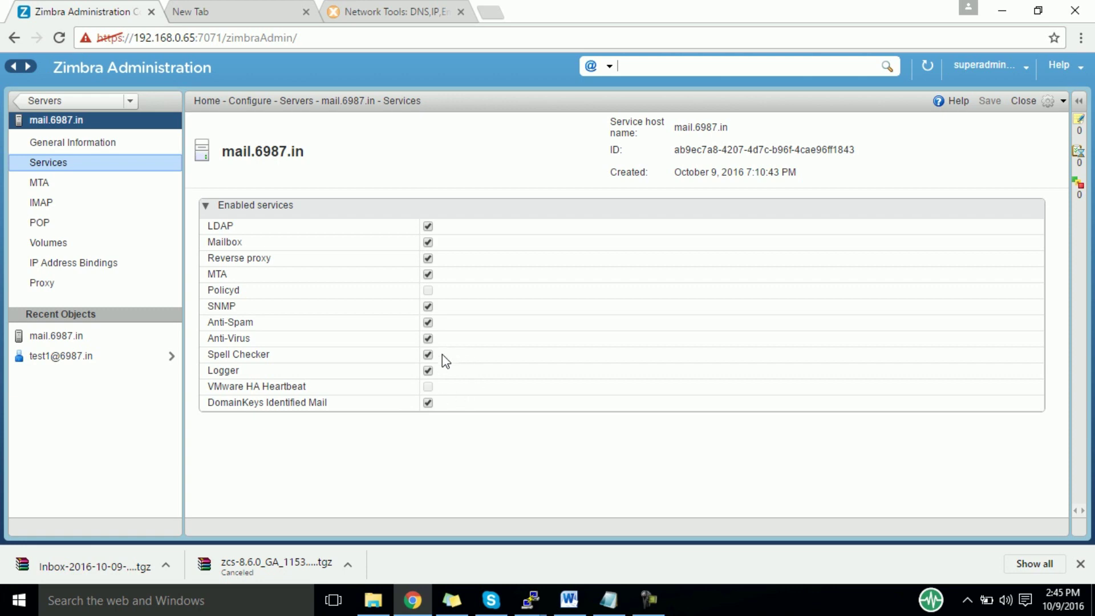
Review the MTA settings, toggling TLS-only authentication off and back on, and inspect trusted networks
{"action": "left_click", "coordinate": [39, 184]}
{"action": "scroll", "coordinate": [235, 248], "scroll_direction": "down", "scroll_amount": 2}
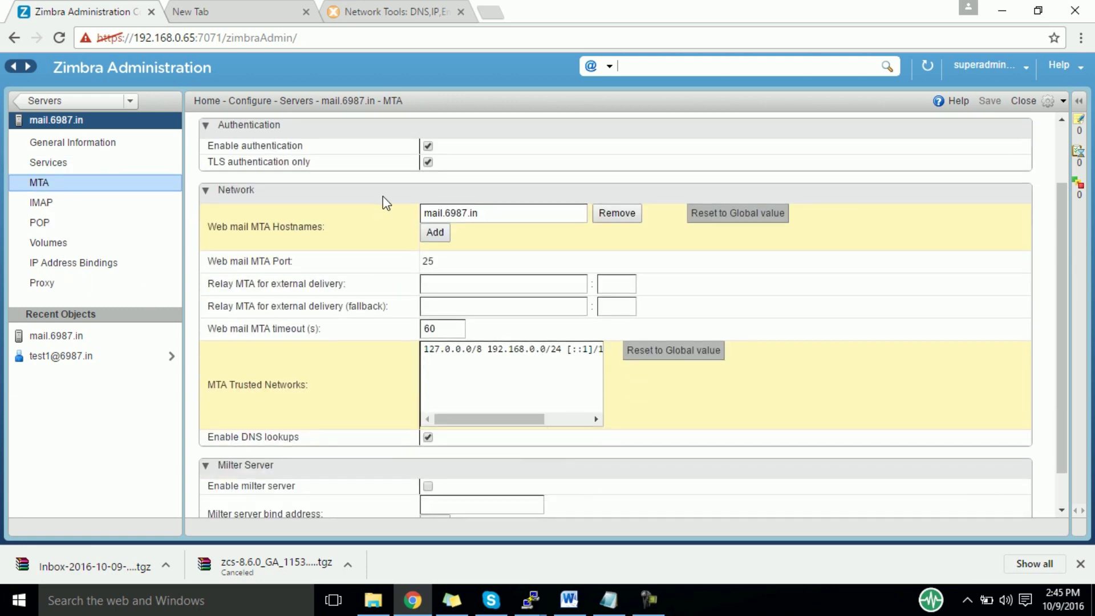
{"action": "left_click", "coordinate": [428, 162]}
{"action": "left_click", "coordinate": [427, 162]}
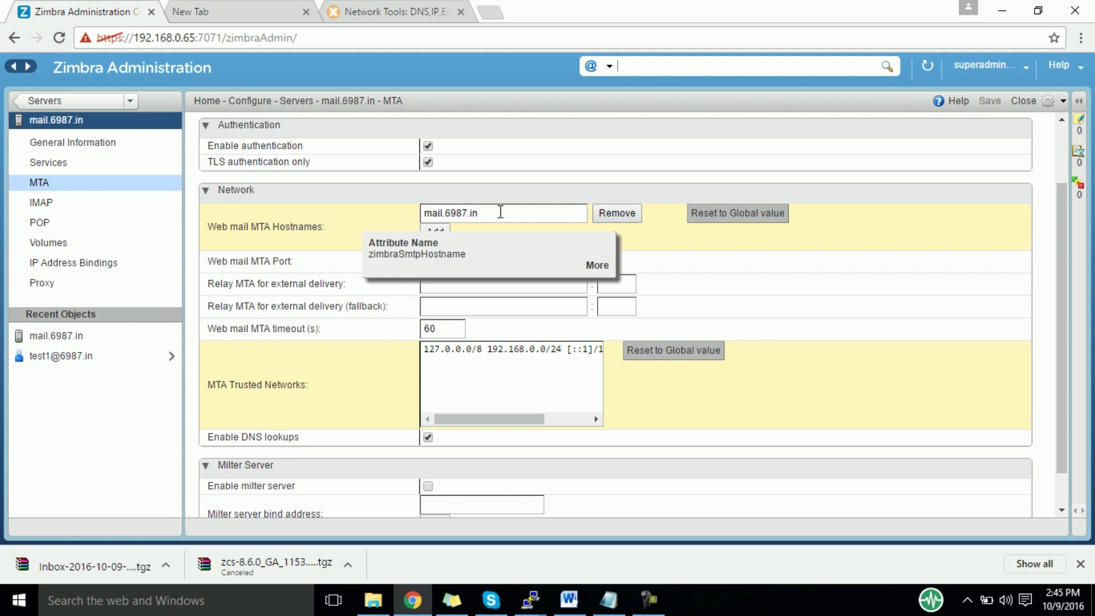
{"action": "scroll", "coordinate": [458, 308], "scroll_direction": "down", "scroll_amount": 1}
{"action": "left_click", "coordinate": [553, 308]}
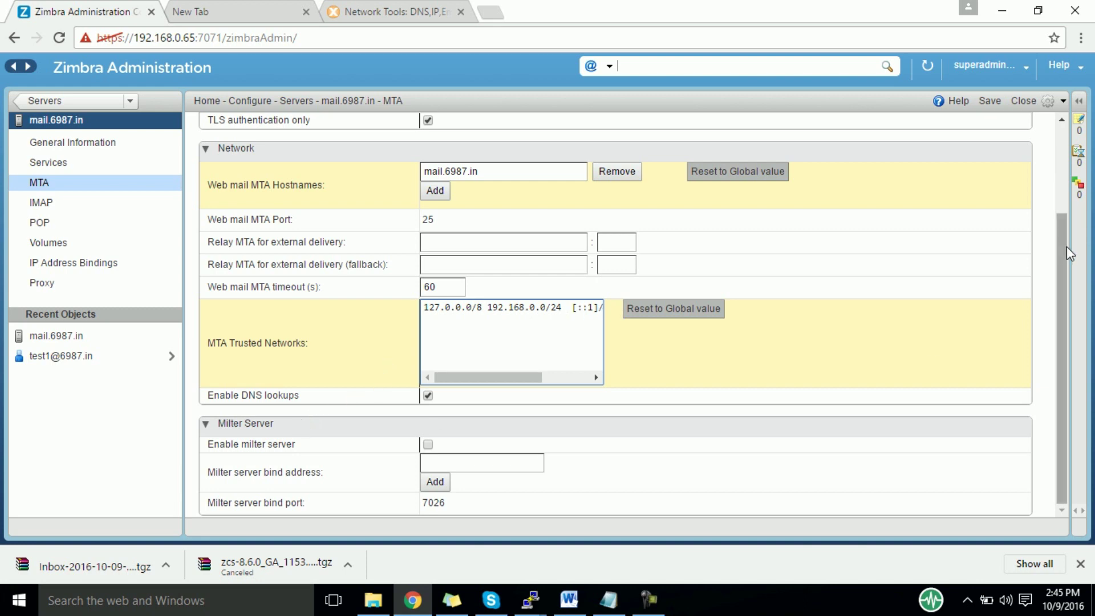
Look over IMAP and POP, then review volumes index1 and message1 on the Volumes page
{"action": "left_click", "coordinate": [60, 204]}
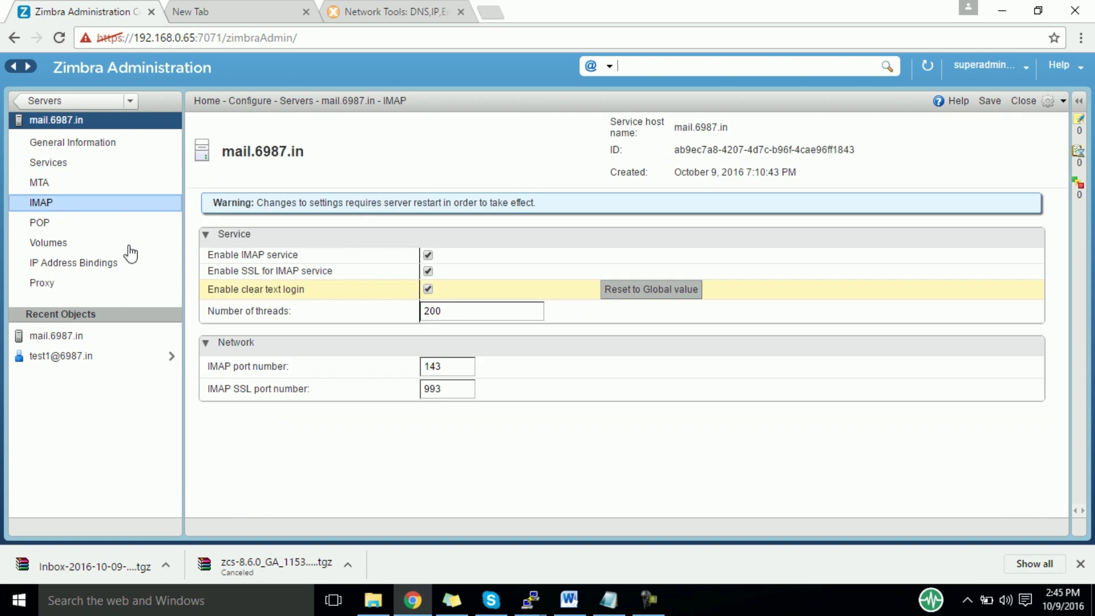
{"action": "left_click", "coordinate": [37, 223]}
{"action": "left_click", "coordinate": [52, 244]}
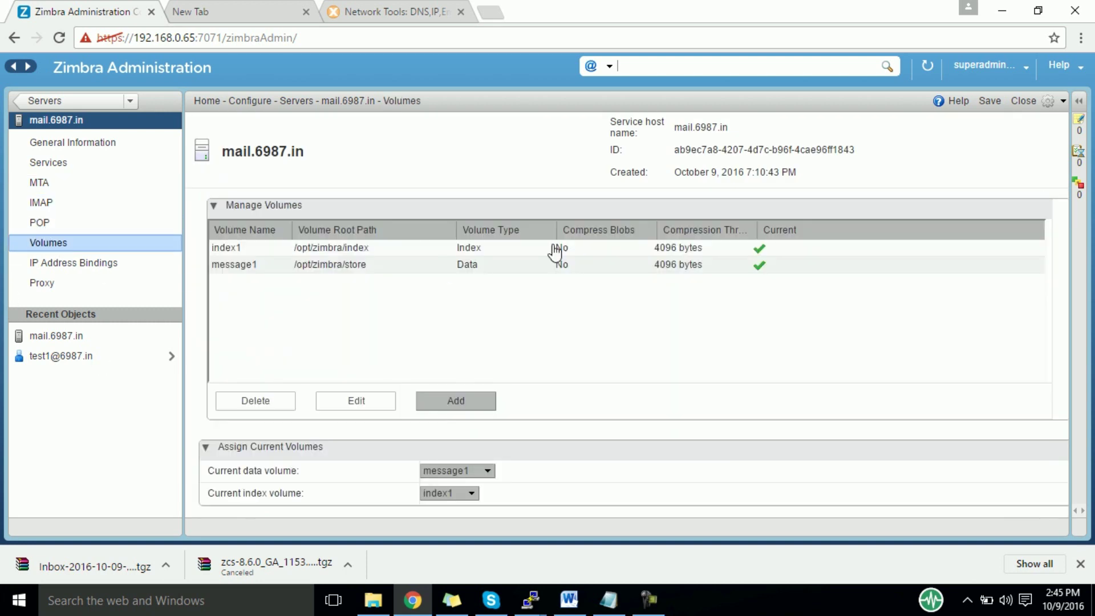
{"action": "left_click", "coordinate": [362, 251]}
{"action": "left_click", "coordinate": [336, 266]}
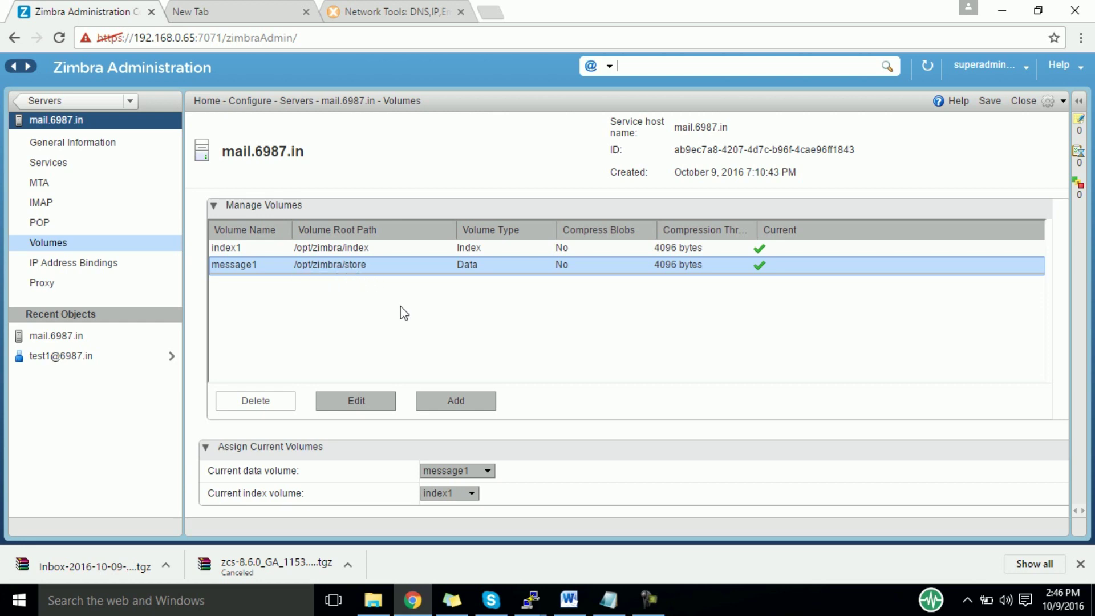
{"action": "left_click", "coordinate": [531, 604]}
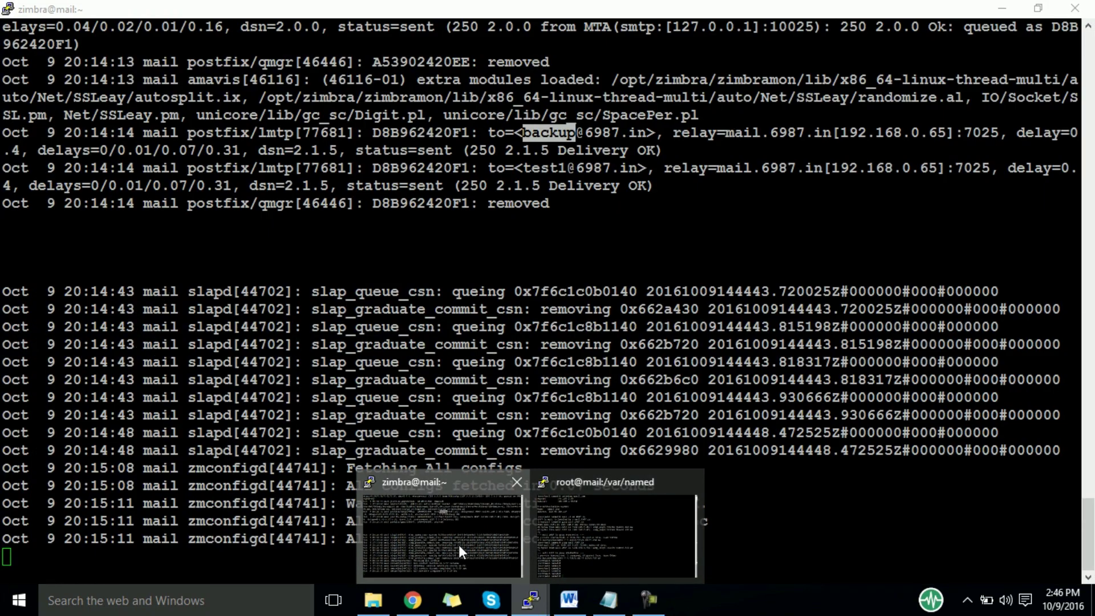
Stop the log tail, run pwd, and list the store directory's contents
{"action": "left_click", "coordinate": [458, 545]}
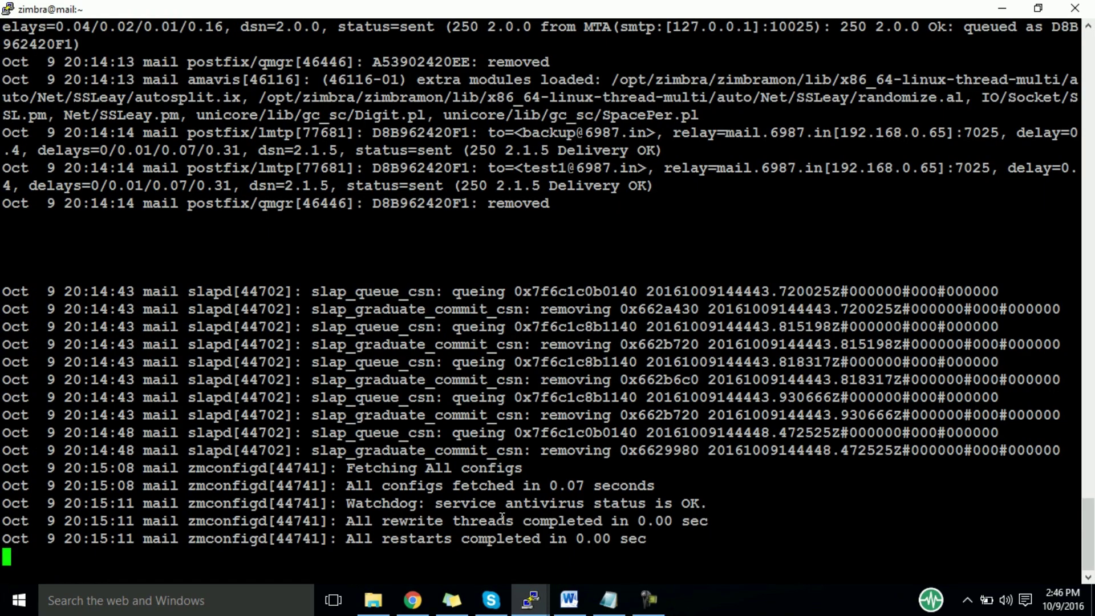
{"action": "key", "text": "ctrl+c"}
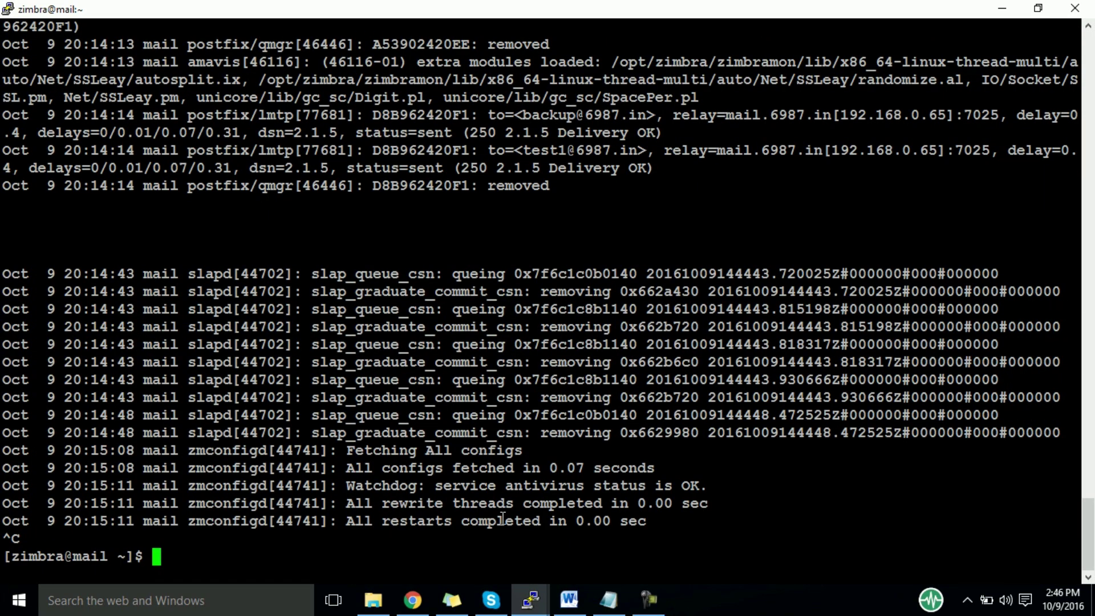
{"action": "type", "text": "pwd"}
{"action": "key", "text": "Return"}
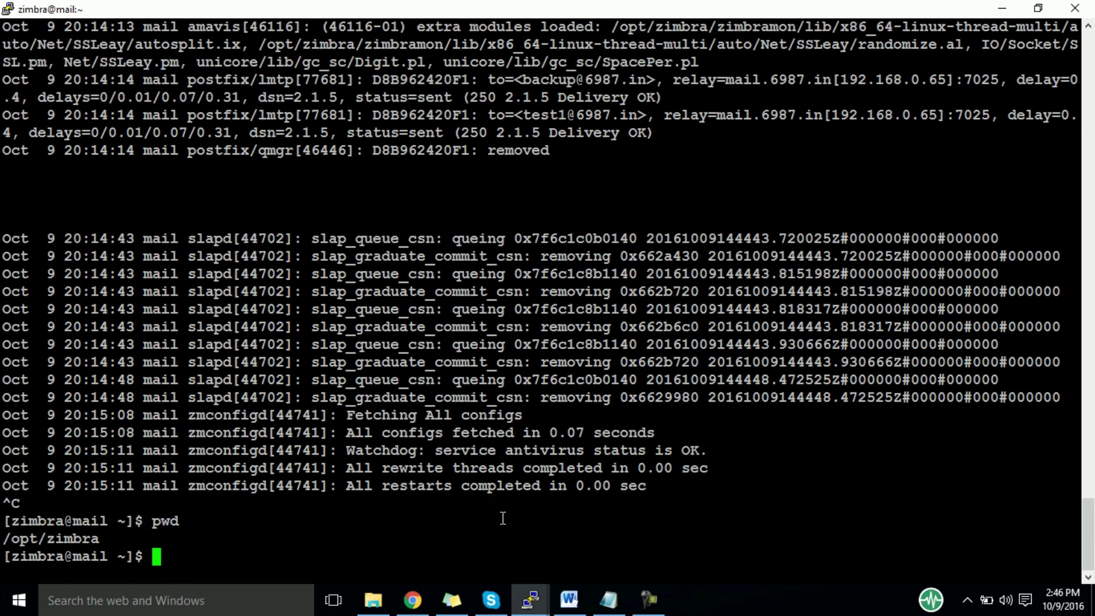
{"action": "type", "text": "cd st"}
{"action": "key", "text": "Tab"}
{"action": "key", "text": "Return"}
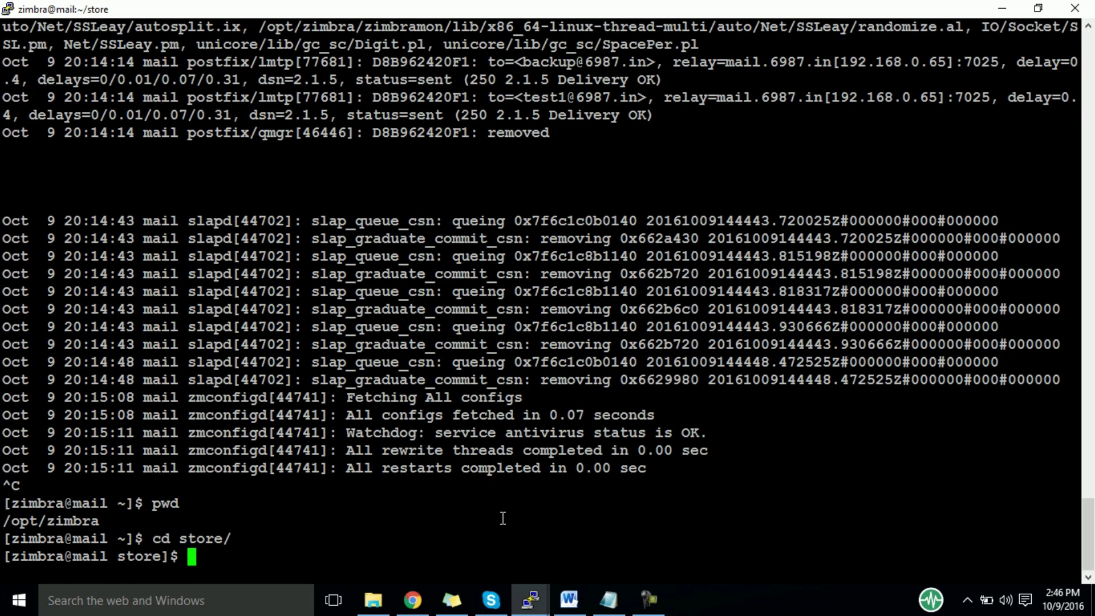
{"action": "type", "text": "ls"}
{"action": "key", "text": "Return"}
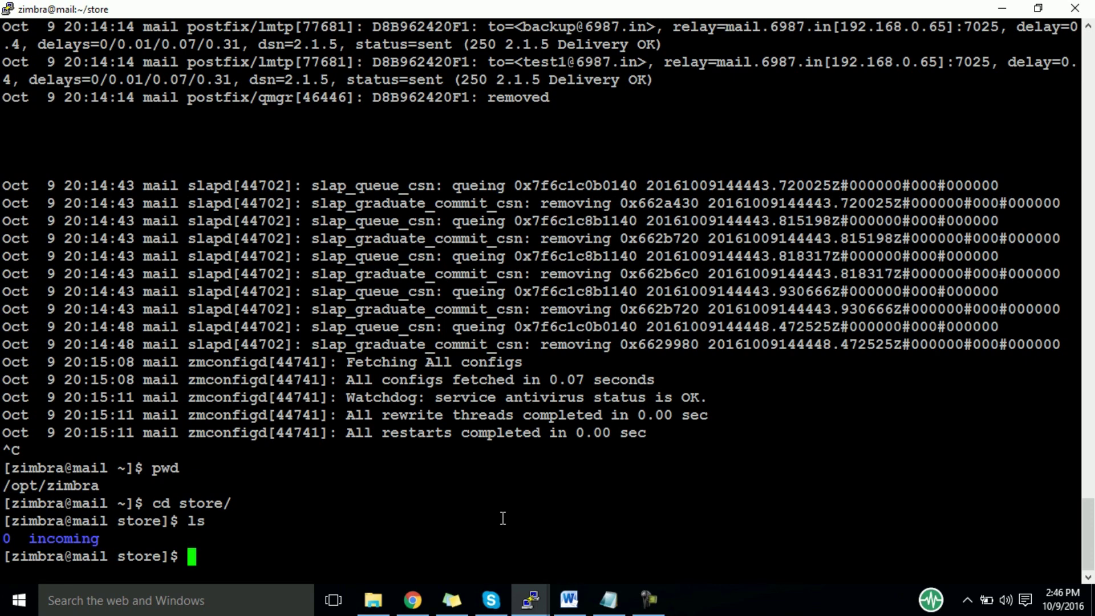
Check disk usage with df -h, noting /dev/sda1, then return to the admin console
{"action": "key", "text": "alt+Tab"}
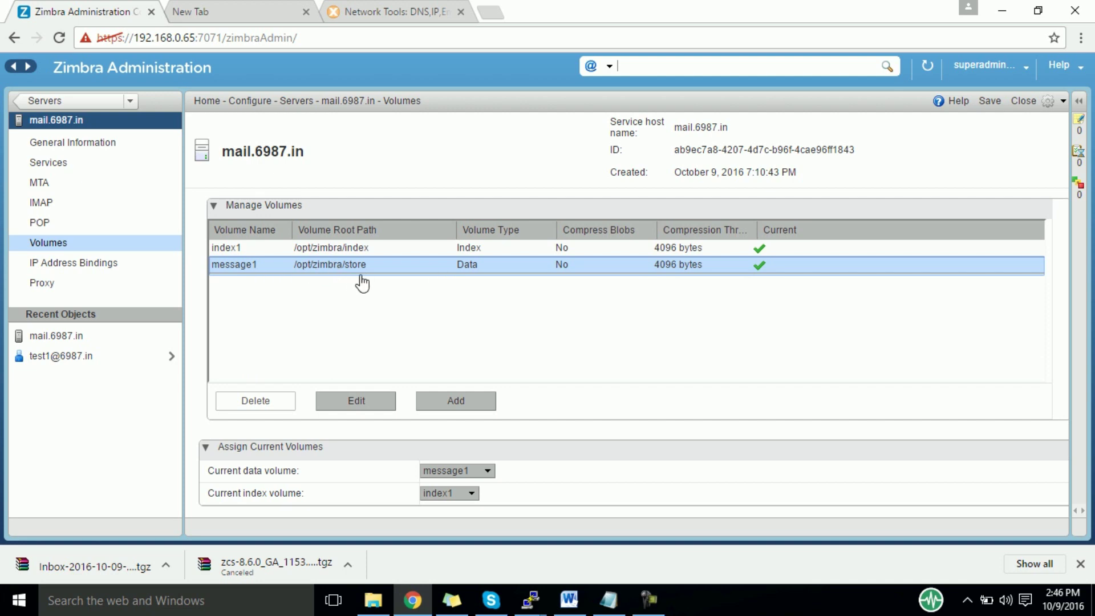
{"action": "key", "text": "alt+Tab"}
{"action": "mouse_move", "coordinate": [312, 291]}
{"action": "left_mouse_down"}
{"action": "mouse_move", "coordinate": [340, 463]}
{"action": "mouse_move", "coordinate": [368, 429]}
{"action": "left_mouse_up"}
{"action": "type", "text": "df "}
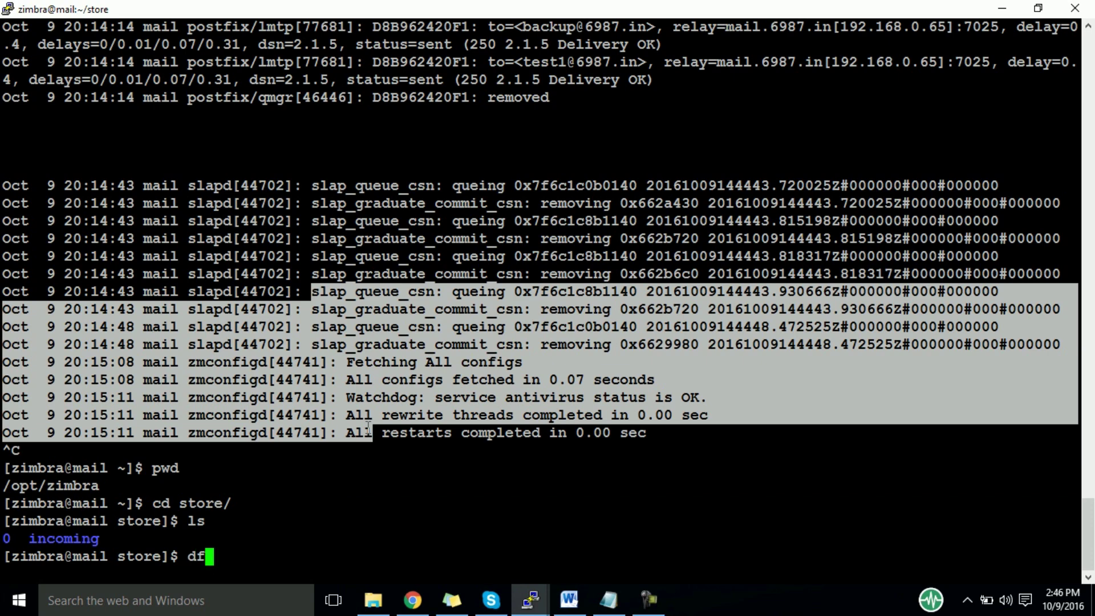
{"action": "type", "text": "-h"}
{"action": "key", "text": "Return"}
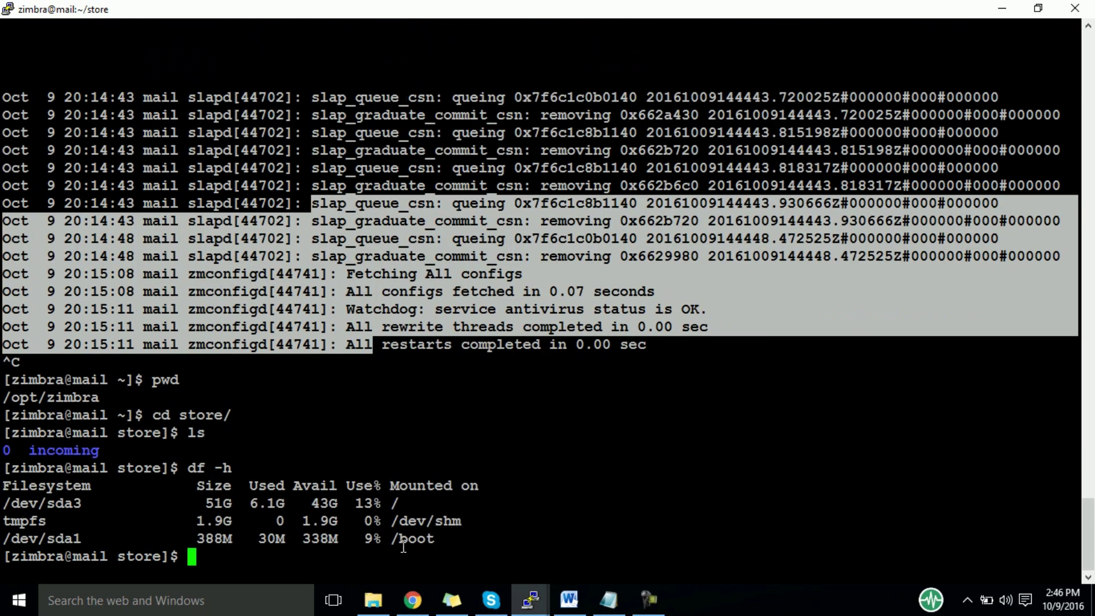
{"action": "left_click", "coordinate": [405, 557]}
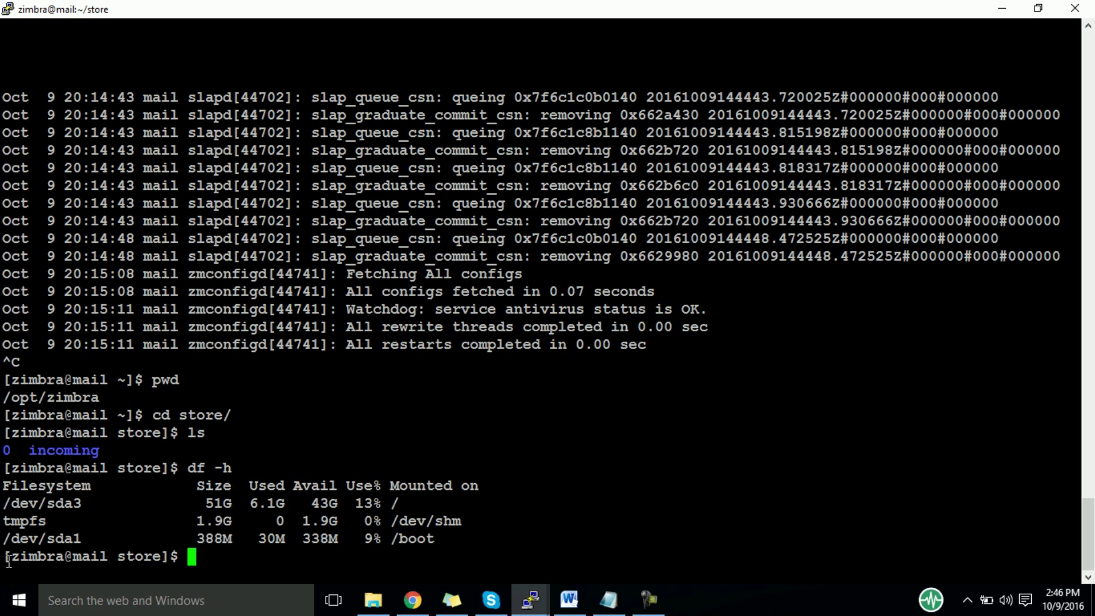
{"action": "double_click", "coordinate": [26, 536]}
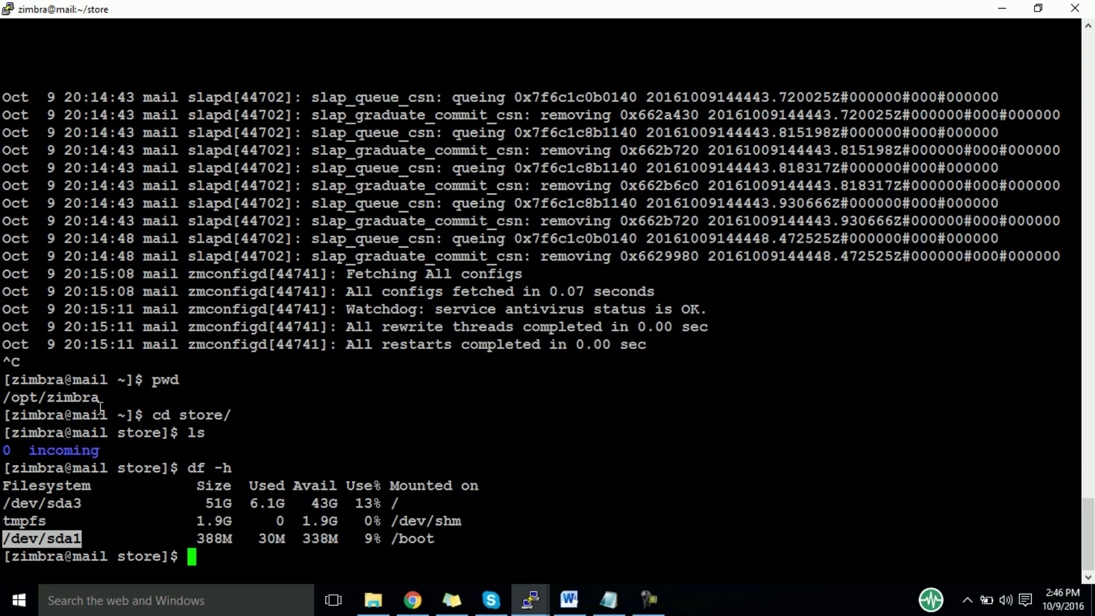
{"action": "left_click", "coordinate": [415, 566]}
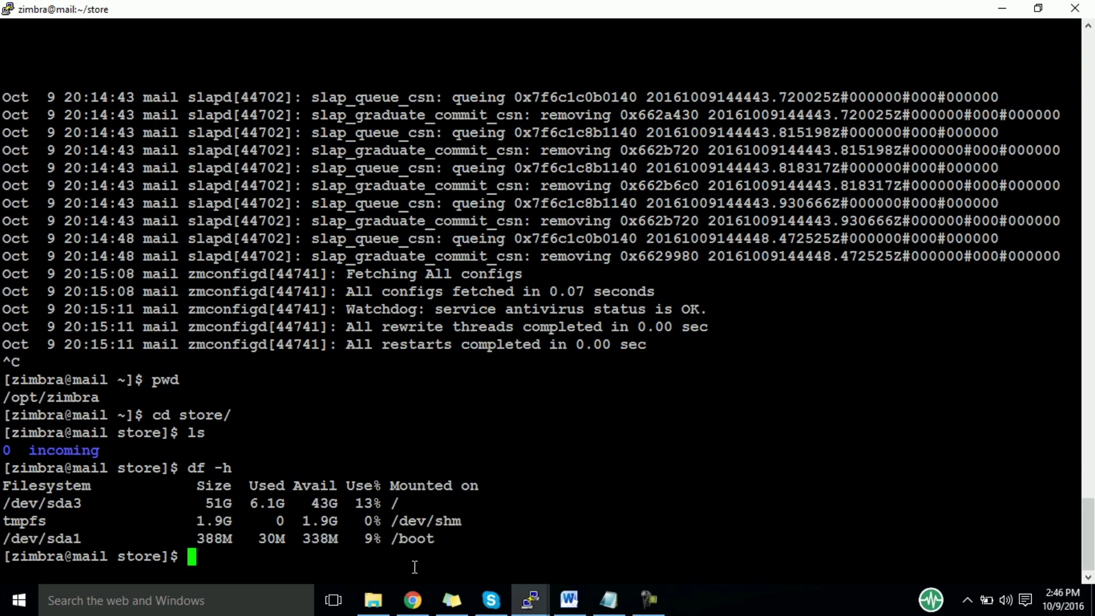
{"action": "left_click", "coordinate": [412, 599]}
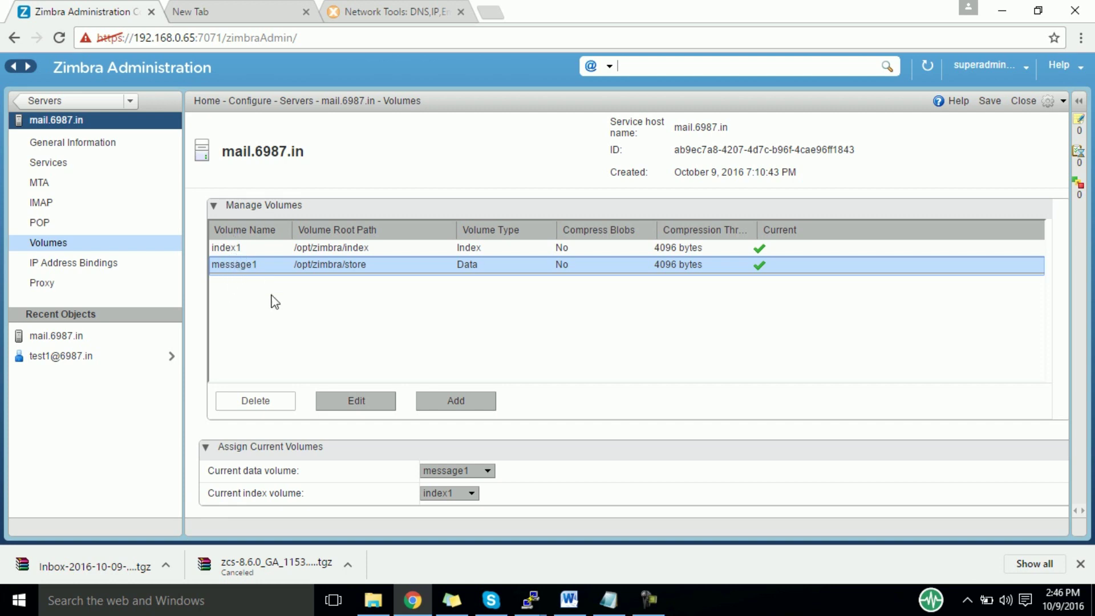
{"action": "left_click", "coordinate": [451, 402]}
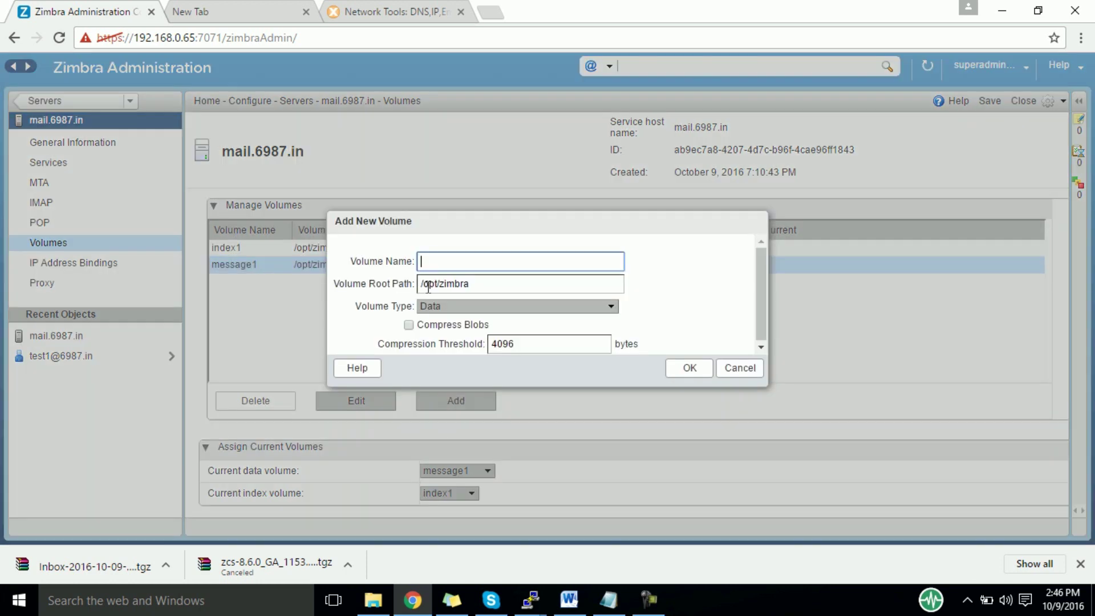
{"action": "type", "text": "ma"}
{"action": "type", "text": "ssage2"}
{"action": "left_click", "coordinate": [504, 285]}
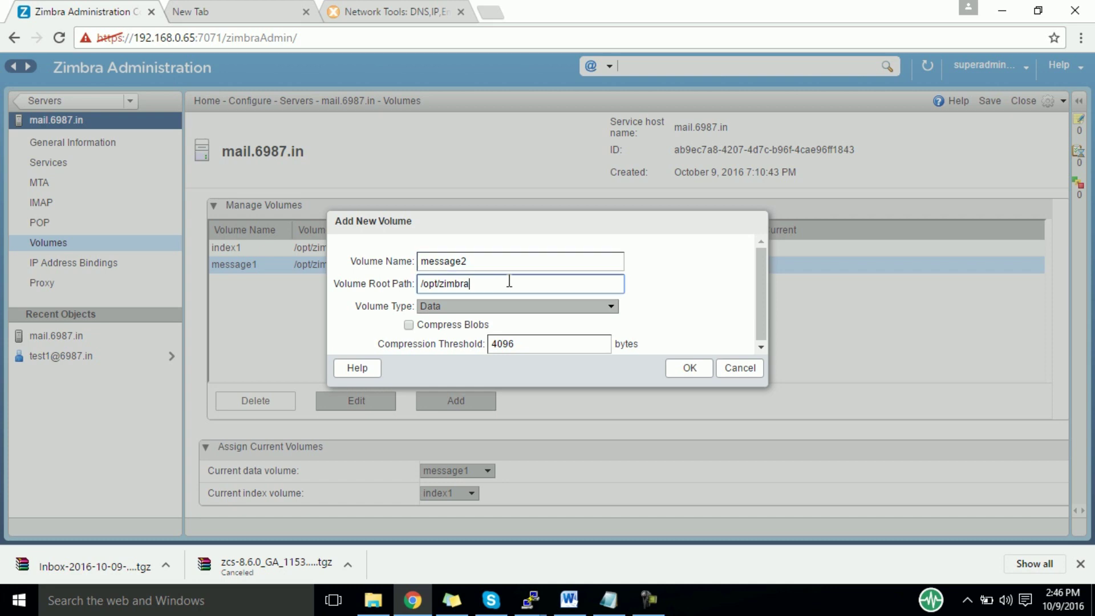
{"action": "left_click", "coordinate": [585, 308]}
{"action": "left_click", "coordinate": [585, 307]}
{"action": "left_click", "coordinate": [585, 308]}
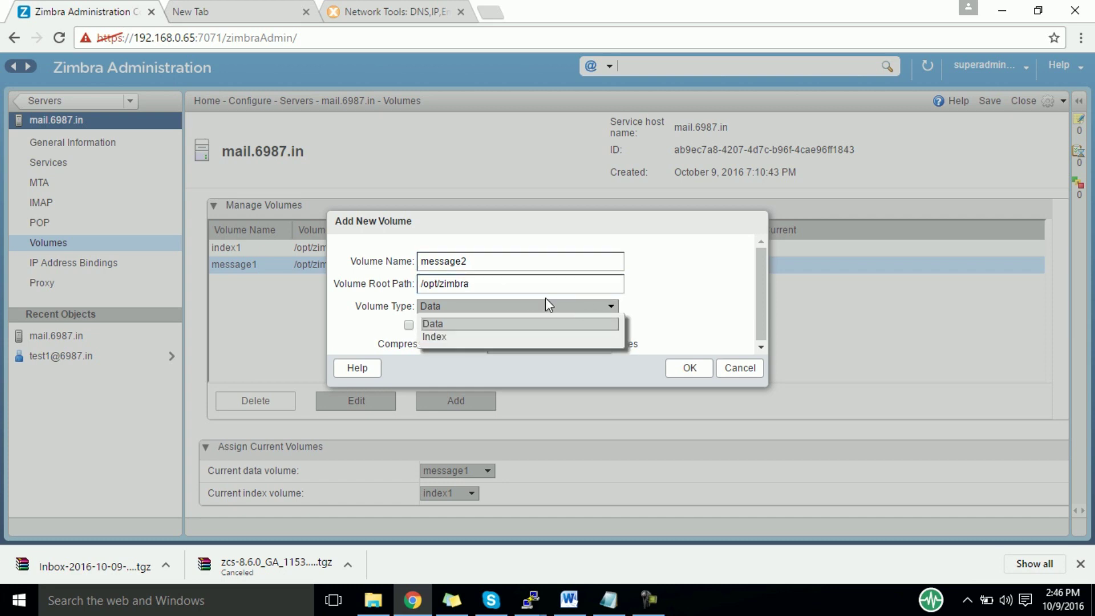
{"action": "mouse_move", "coordinate": [493, 285]}
{"action": "left_mouse_down"}
{"action": "mouse_move", "coordinate": [315, 259]}
{"action": "mouse_move", "coordinate": [309, 280]}
{"action": "left_mouse_up"}
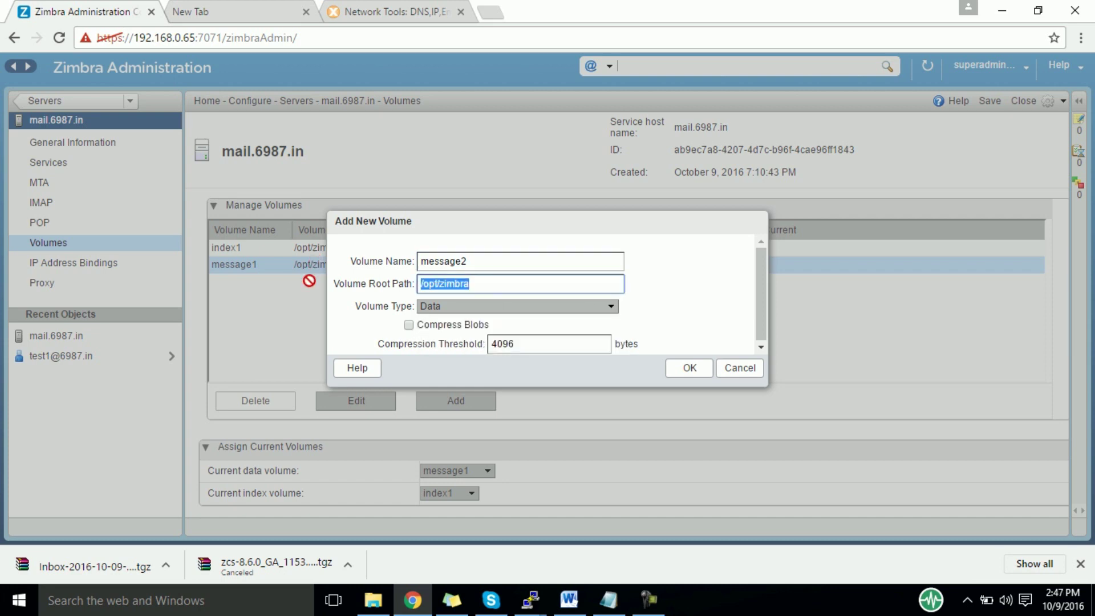
{"action": "left_click", "coordinate": [740, 367]}
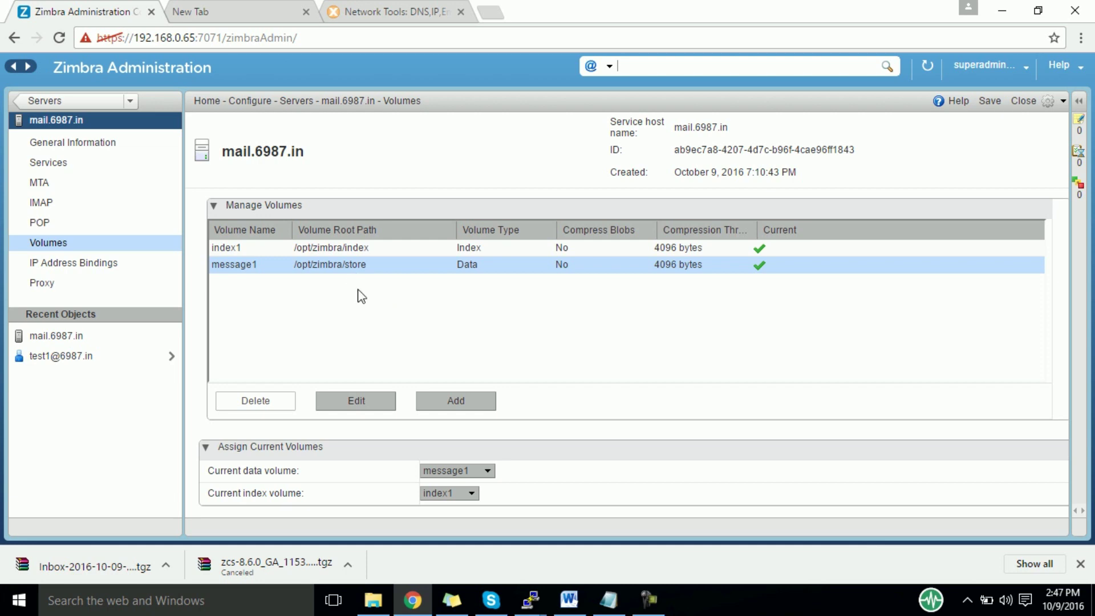
Check the Current data volume dropdown, confirming message1 is the only choice
{"action": "left_click", "coordinate": [488, 471]}
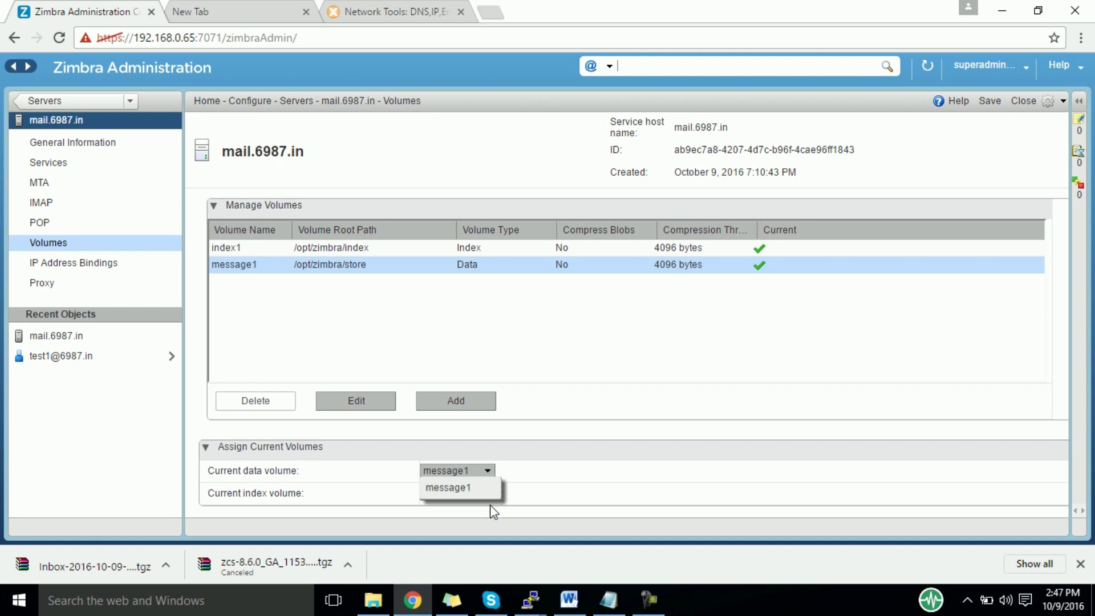
{"action": "left_click", "coordinate": [488, 486]}
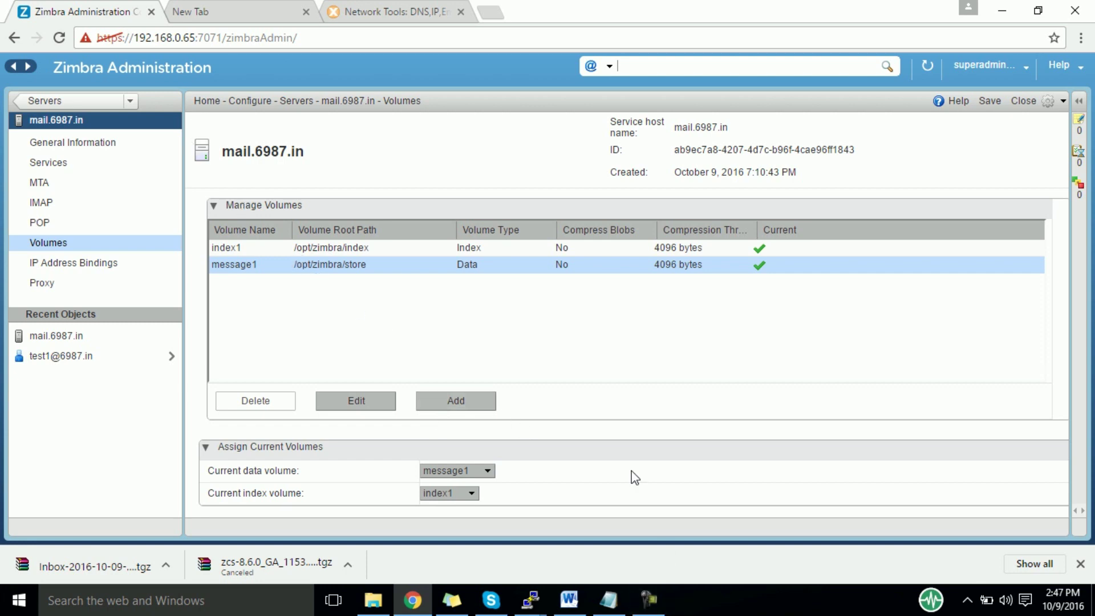
{"action": "left_click", "coordinate": [331, 268]}
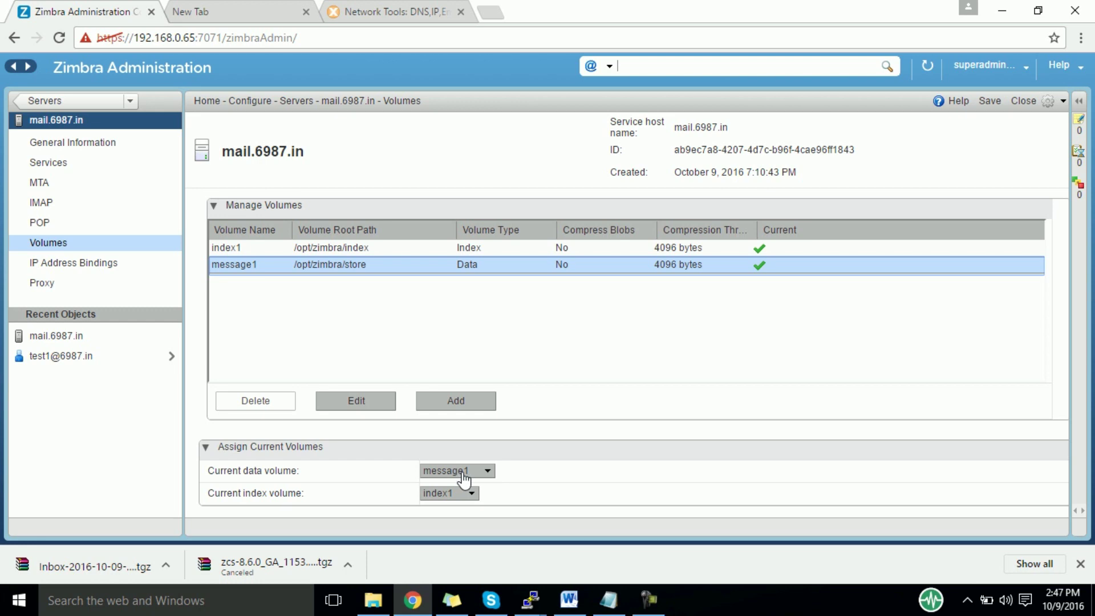
{"action": "left_click", "coordinate": [463, 473]}
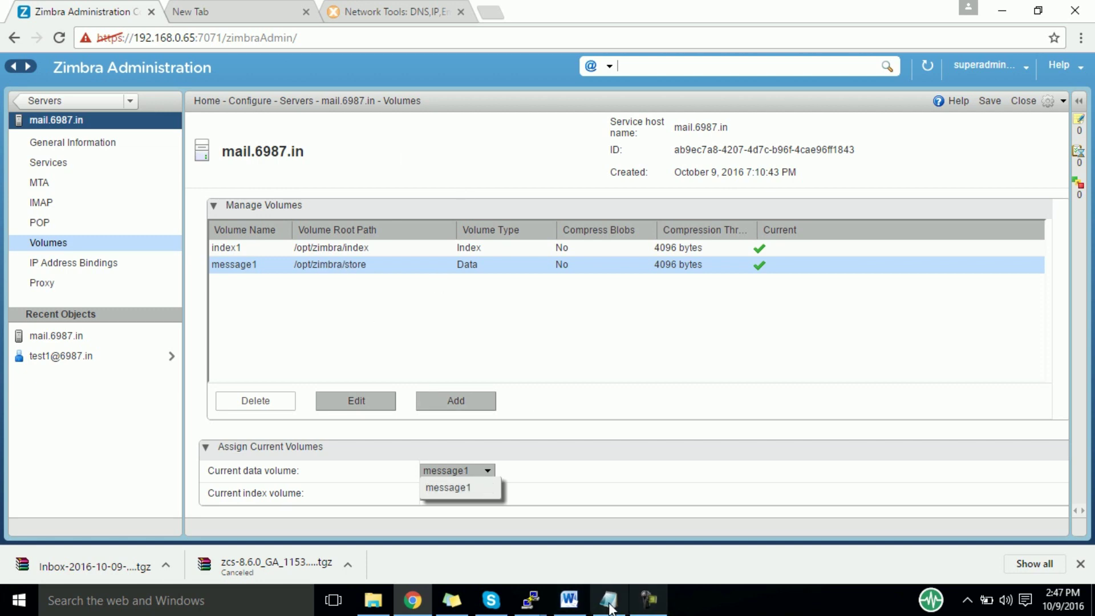
{"action": "left_click", "coordinate": [624, 514]}
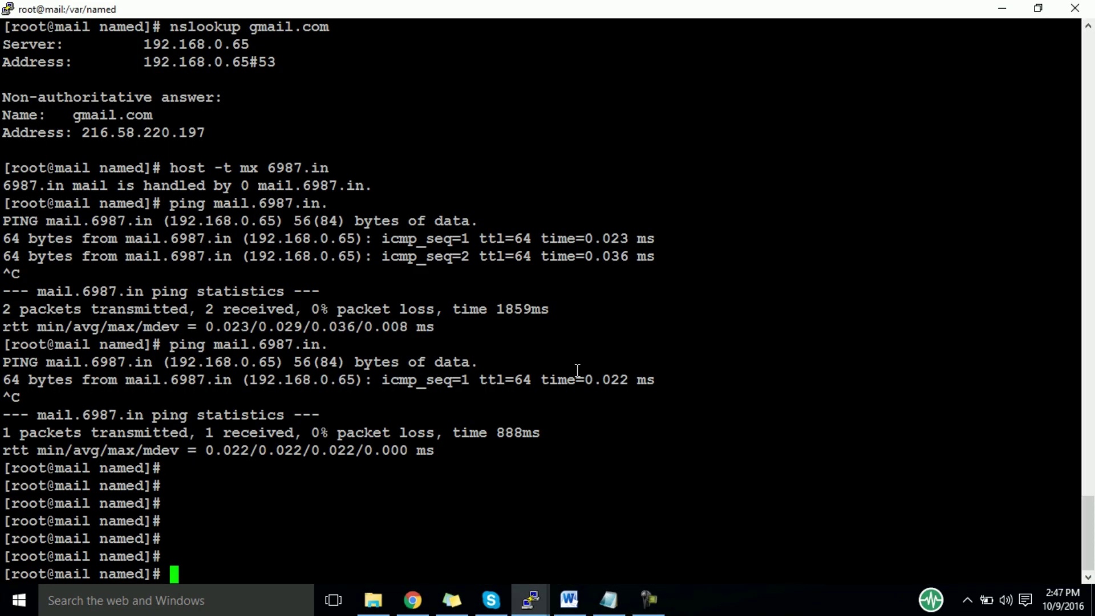
{"action": "key", "text": "Return"}
{"action": "key", "text": "Return"}
{"action": "key", "text": "Return"}
{"action": "key", "text": "Return"}
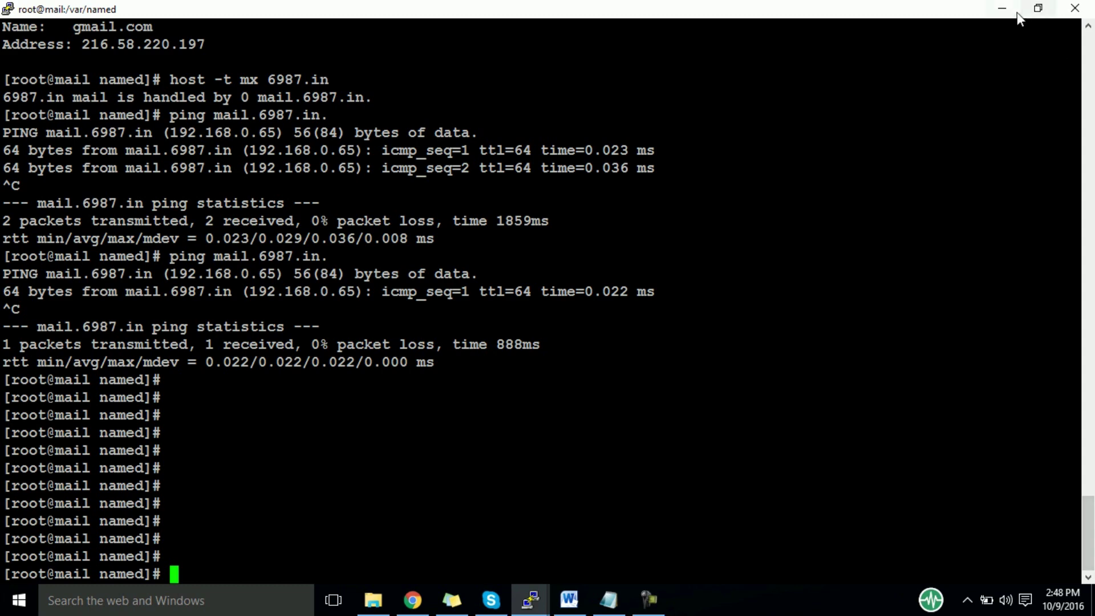
{"action": "left_click", "coordinate": [1001, 9]}
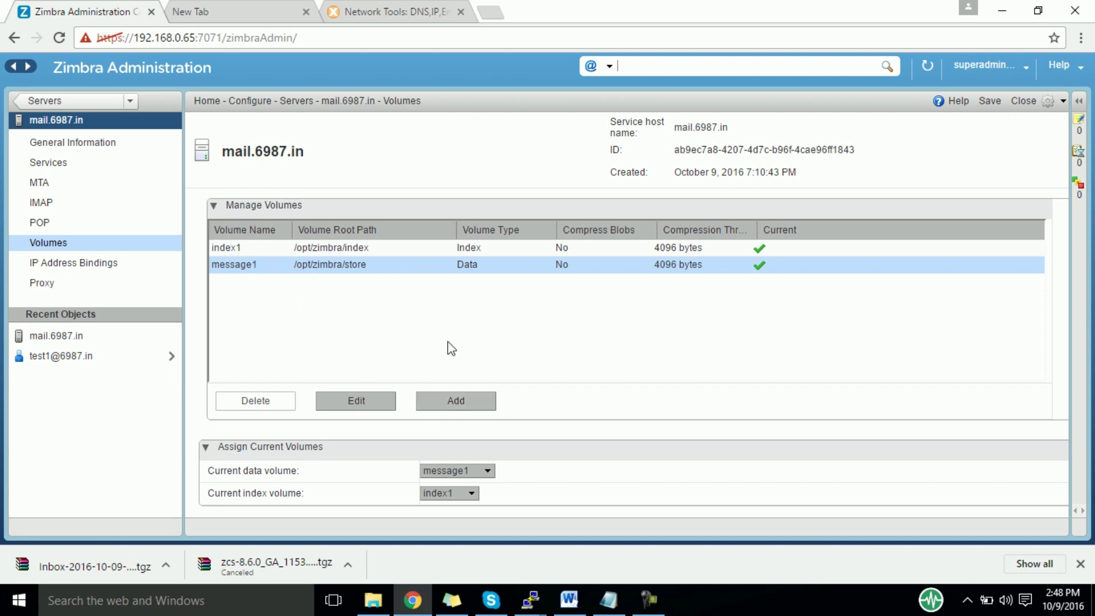
Inspect the current data volume choices and the message1 volume row, then switch to the New Tab
{"action": "left_click", "coordinate": [482, 470]}
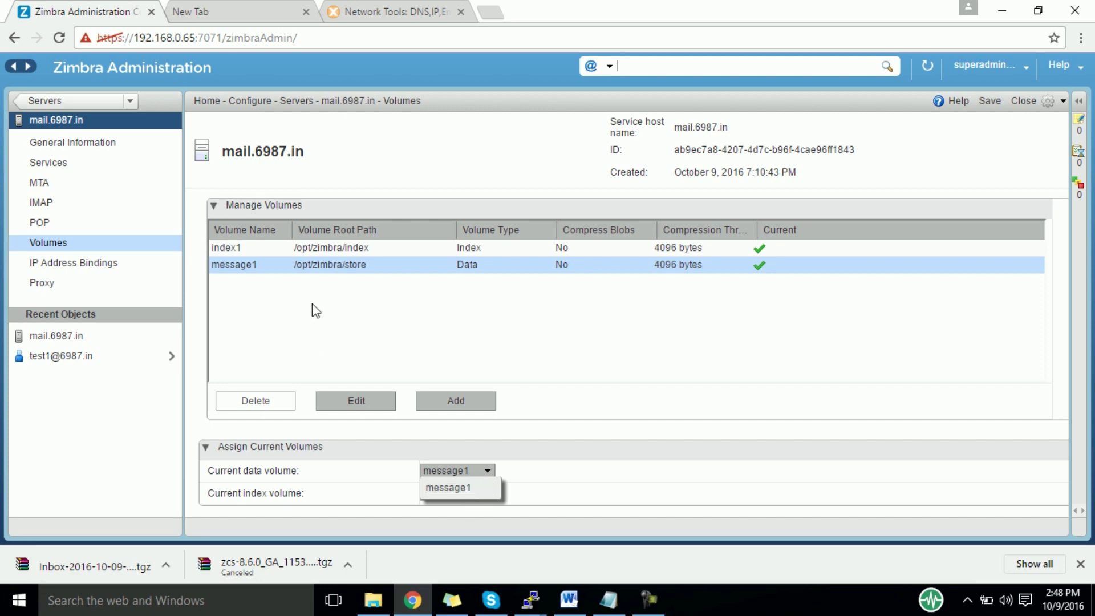
{"action": "left_click", "coordinate": [308, 305]}
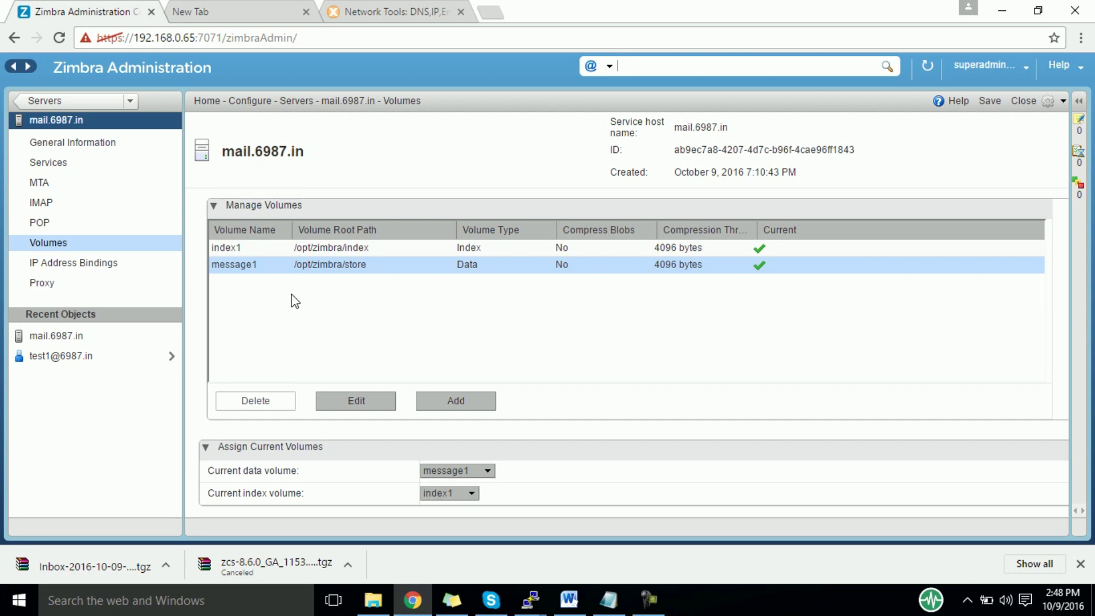
{"action": "left_click", "coordinate": [361, 266]}
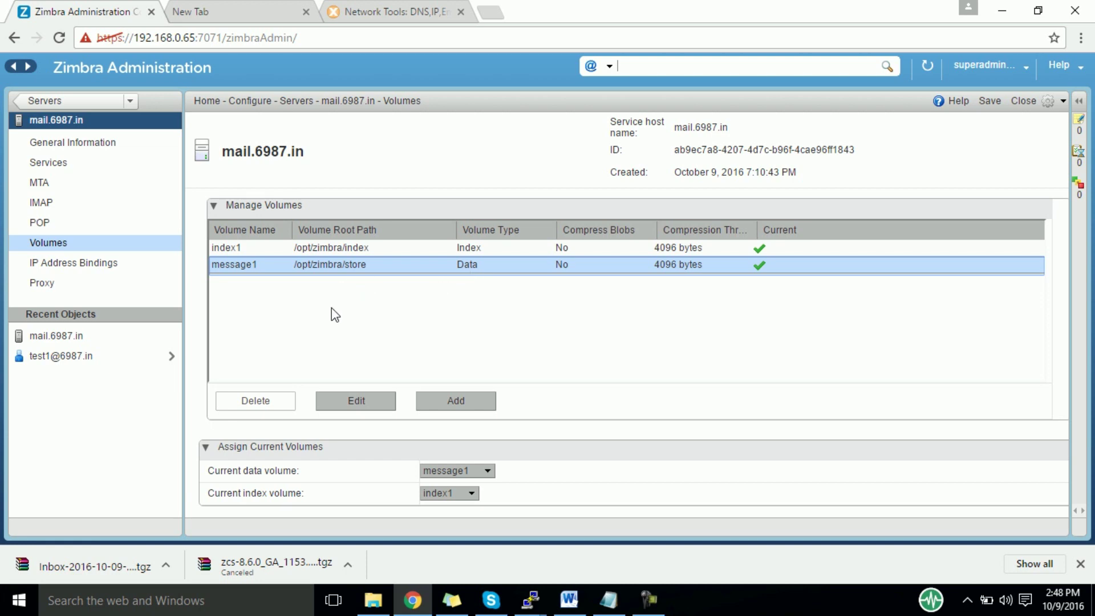
{"action": "left_click", "coordinate": [247, 470]}
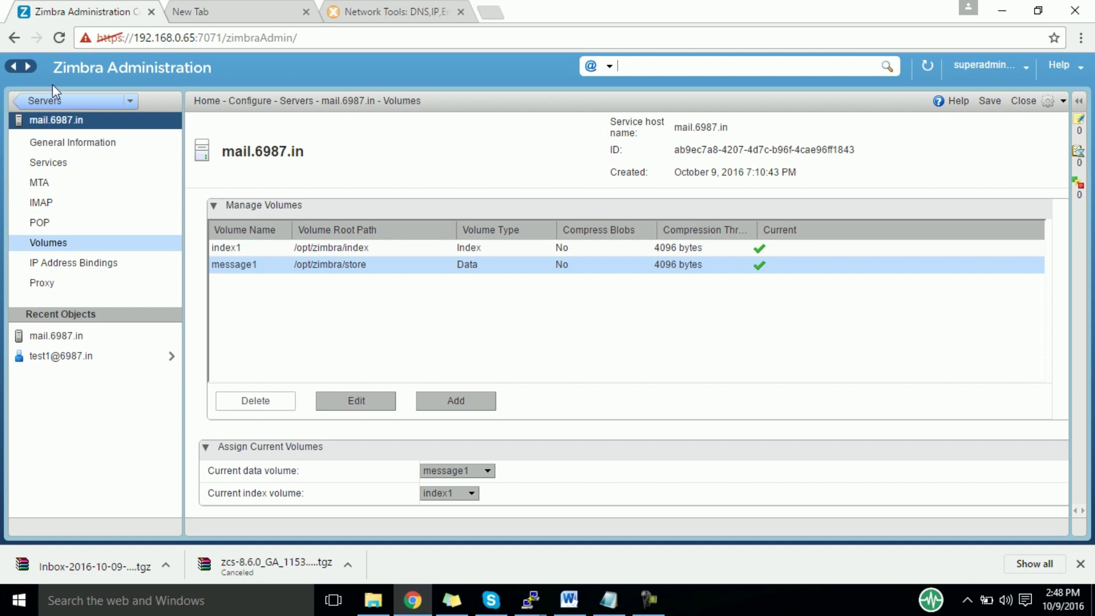
{"action": "left_click", "coordinate": [234, 12]}
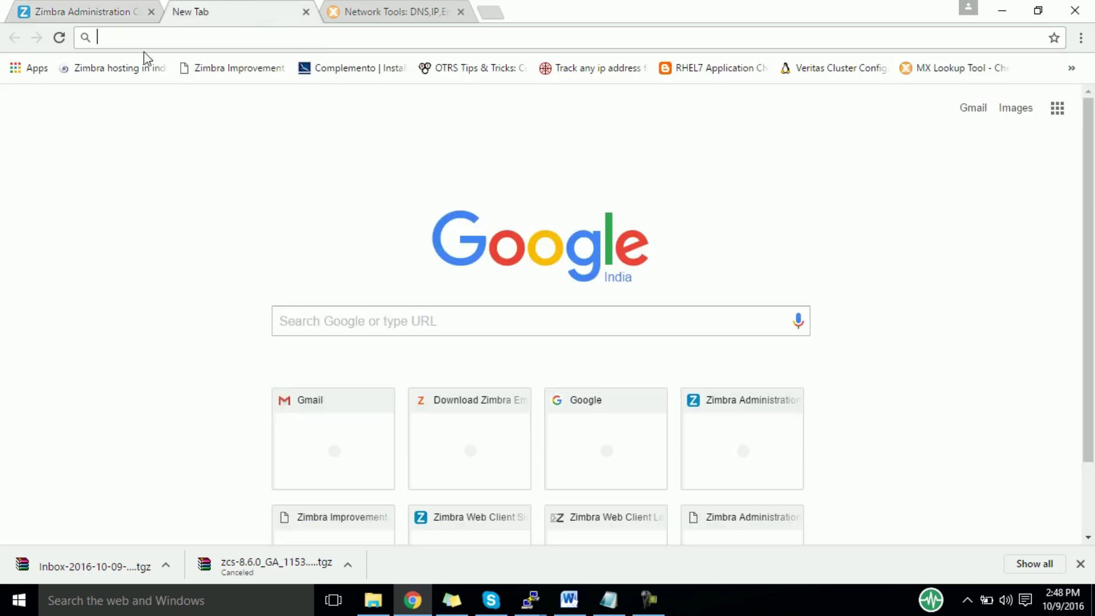
Return to the Zimbra tab and leave the server volumes page, answering the save prompt
{"action": "left_click", "coordinate": [75, 8]}
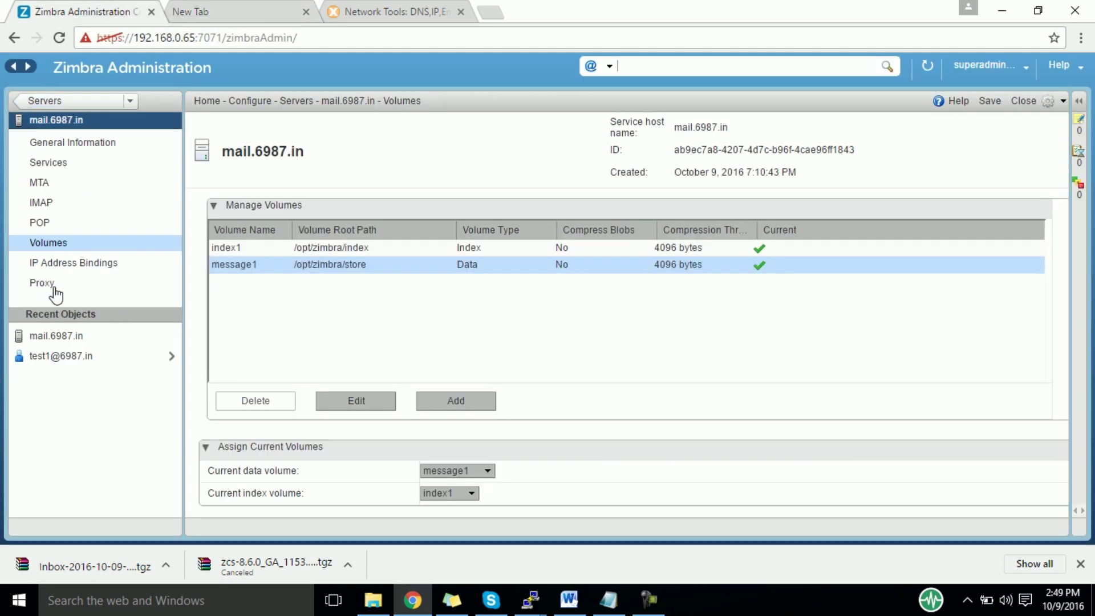
{"action": "left_click", "coordinate": [71, 102]}
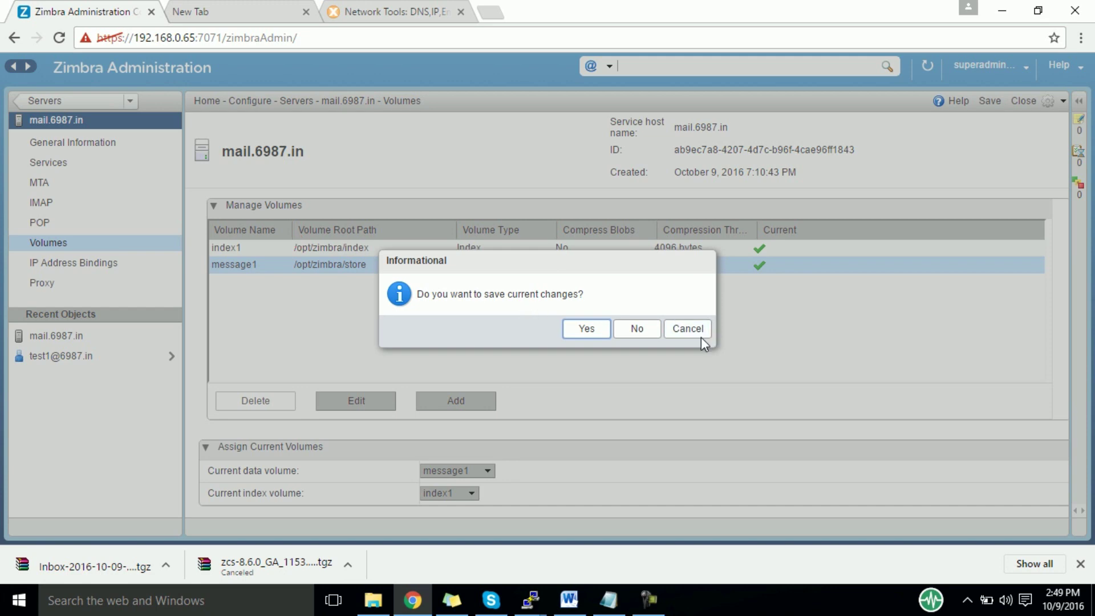
{"action": "left_click", "coordinate": [638, 334]}
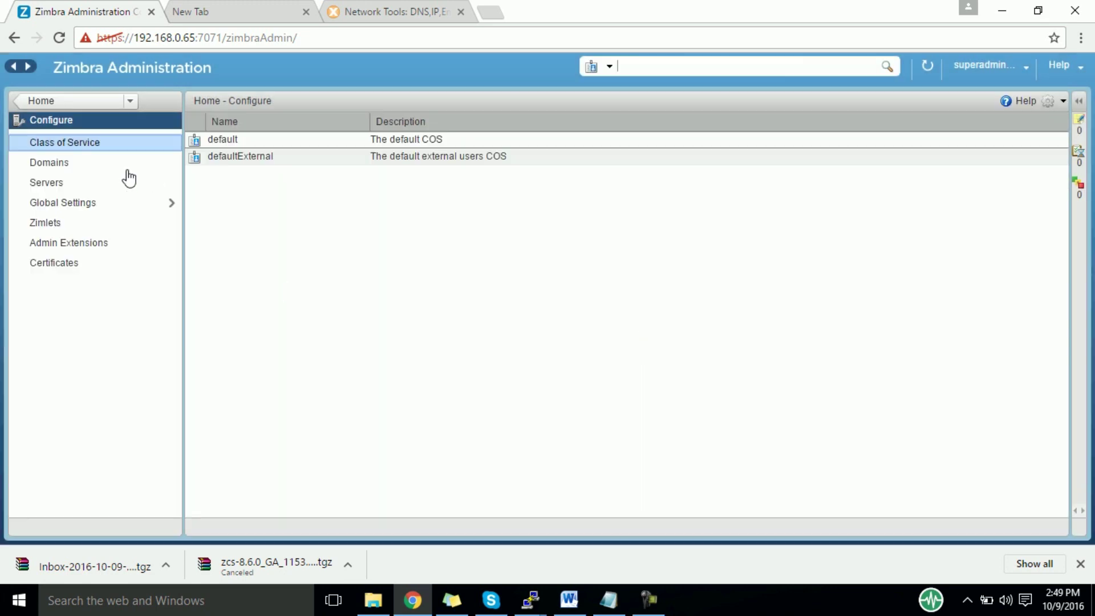
Open the global MTA settings under Global Settings
{"action": "left_click", "coordinate": [88, 212]}
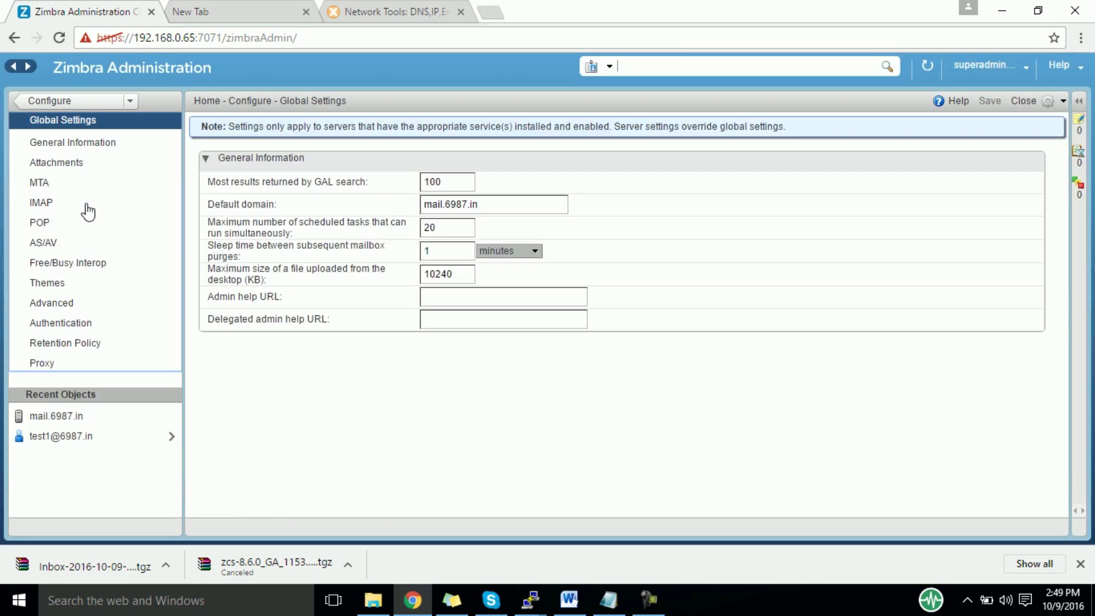
{"action": "left_click", "coordinate": [41, 181]}
{"action": "left_click", "coordinate": [51, 223]}
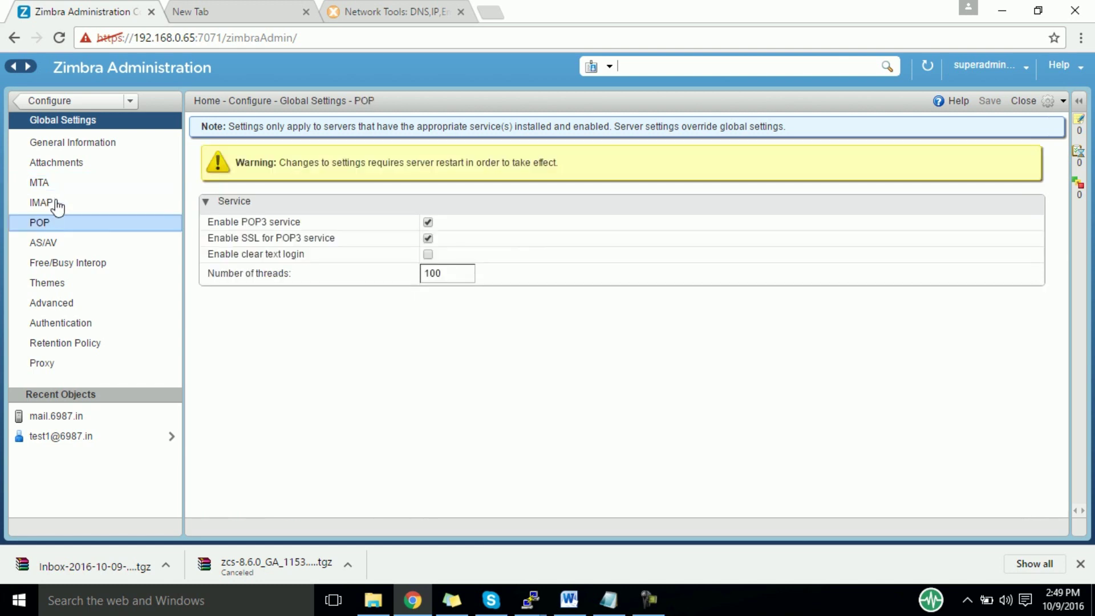
{"action": "left_click", "coordinate": [52, 203]}
{"action": "left_click", "coordinate": [51, 183]}
Change the global maximum message size from 10000 to 20000 KB and save it
{"action": "scroll", "coordinate": [242, 347], "scroll_direction": "down", "scroll_amount": 5}
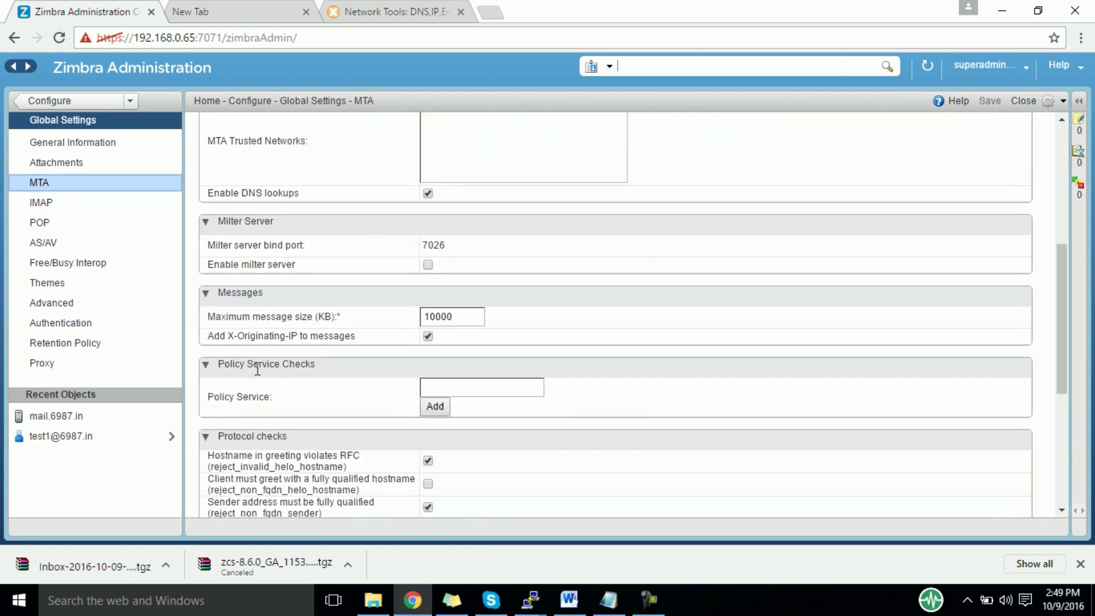
{"action": "double_click", "coordinate": [463, 316]}
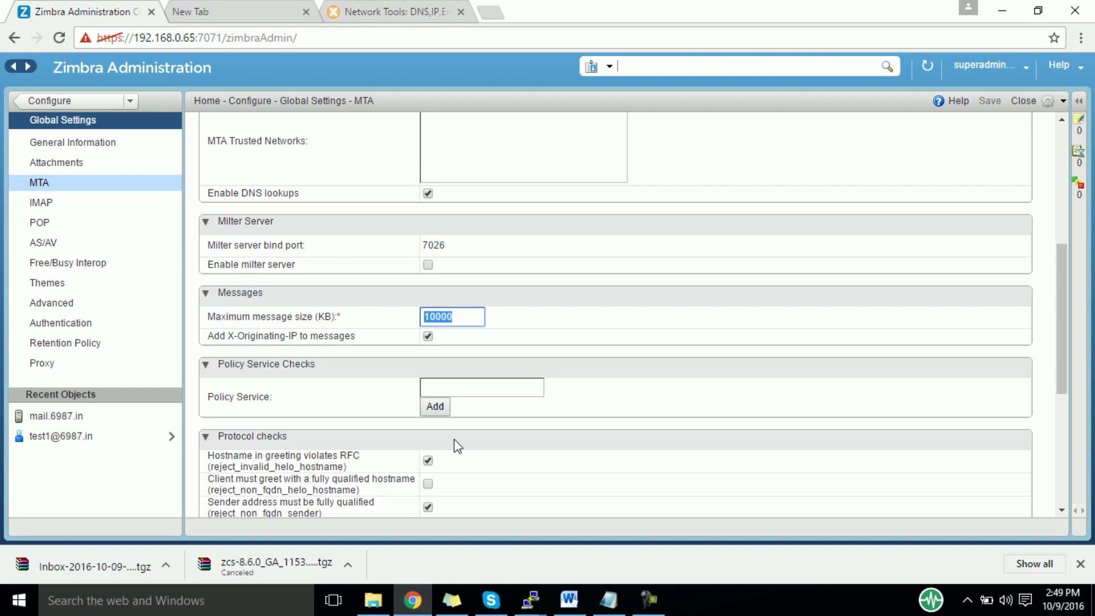
{"action": "left_click", "coordinate": [347, 316]}
{"action": "left_click", "coordinate": [449, 316]}
{"action": "left_click_drag", "start_coordinate": [449, 316], "coordinate": [422, 316]}
{"action": "scroll", "coordinate": [555, 439], "scroll_direction": "up", "scroll_amount": 2}
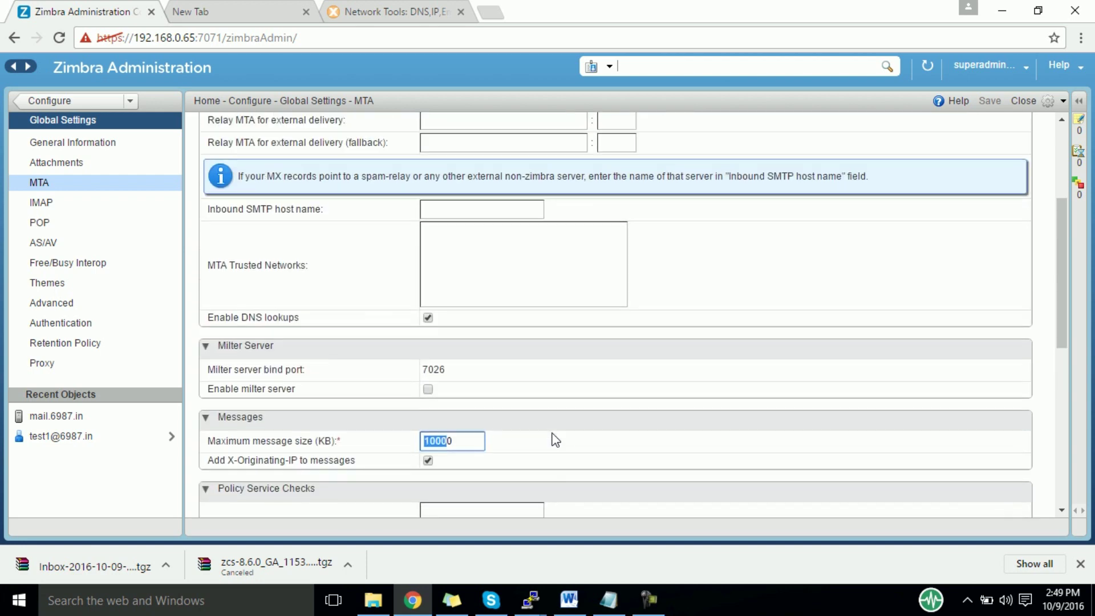
{"action": "scroll", "coordinate": [555, 439], "scroll_direction": "up", "scroll_amount": 2}
{"action": "scroll", "coordinate": [555, 439], "scroll_direction": "up", "scroll_amount": 1}
{"action": "scroll", "coordinate": [556, 439], "scroll_direction": "down", "scroll_amount": 2}
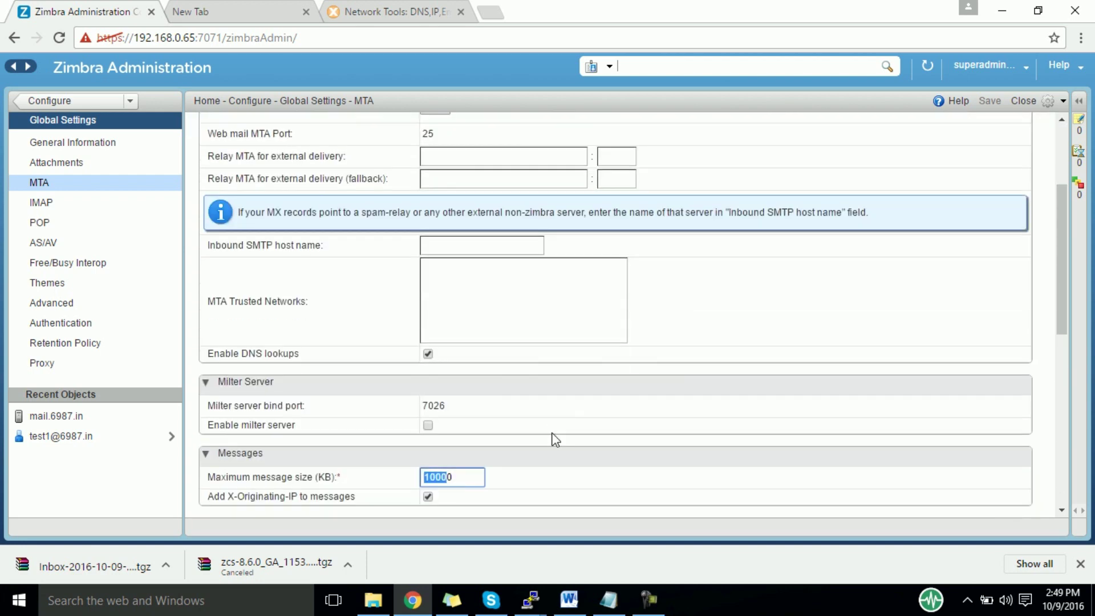
{"action": "left_click", "coordinate": [454, 476]}
{"action": "left_click_drag", "start_coordinate": [429, 476], "coordinate": [384, 483]}
{"action": "type", "text": "2"}
{"action": "left_click", "coordinate": [989, 101]}
{"action": "mouse_move", "coordinate": [530, 600]}
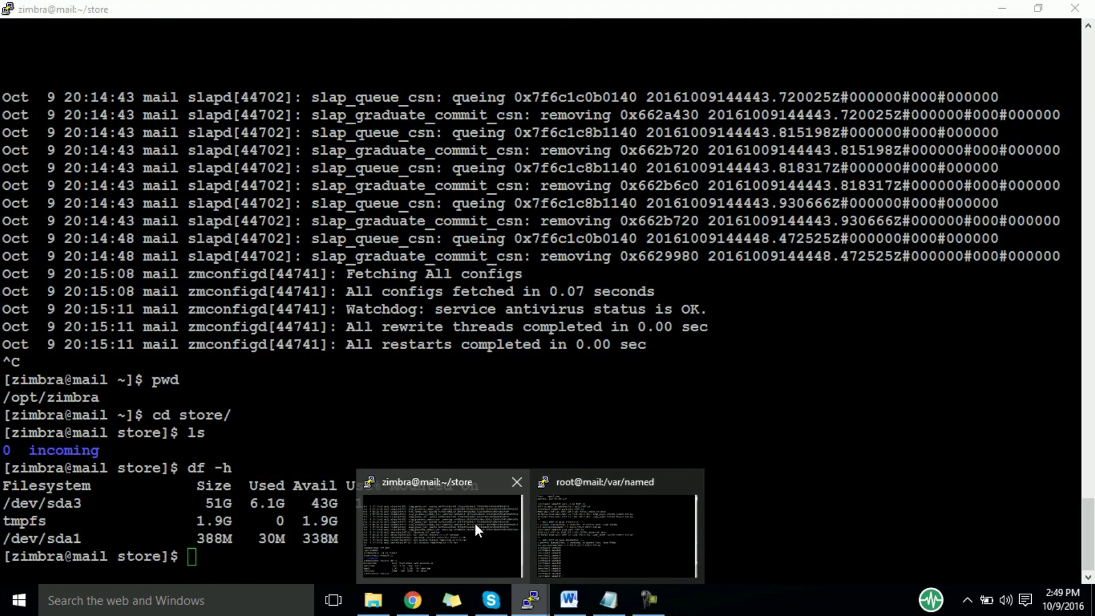
Run zmmtactl restart in the zimbra user's SSH session to restart the MTA
{"action": "left_click", "coordinate": [475, 522]}
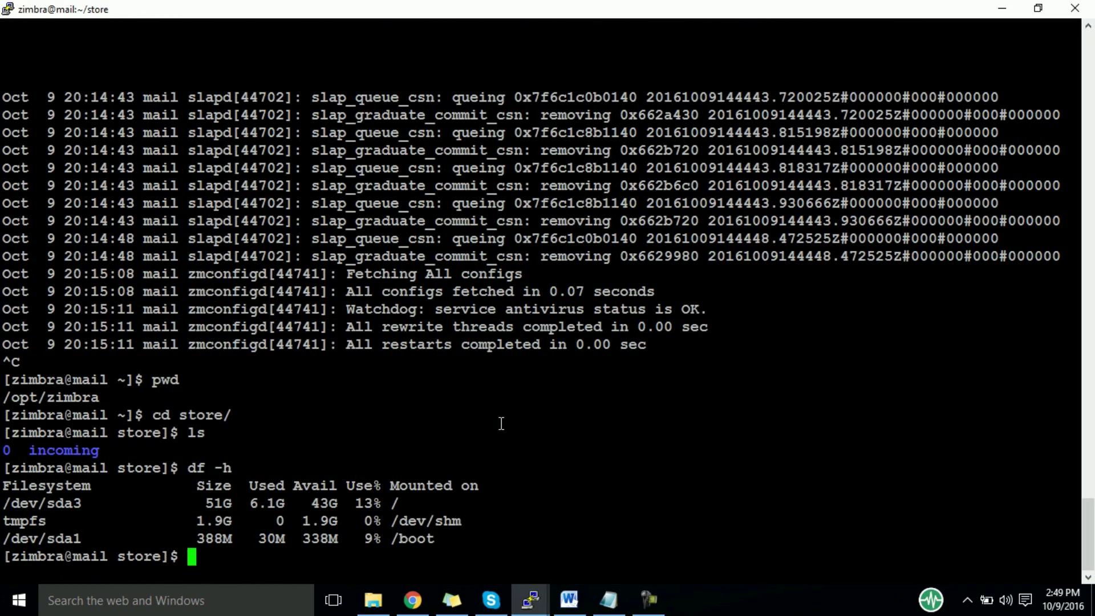
{"action": "type", "text": "zmmta"}
{"action": "type", "text": "ctl restart"}
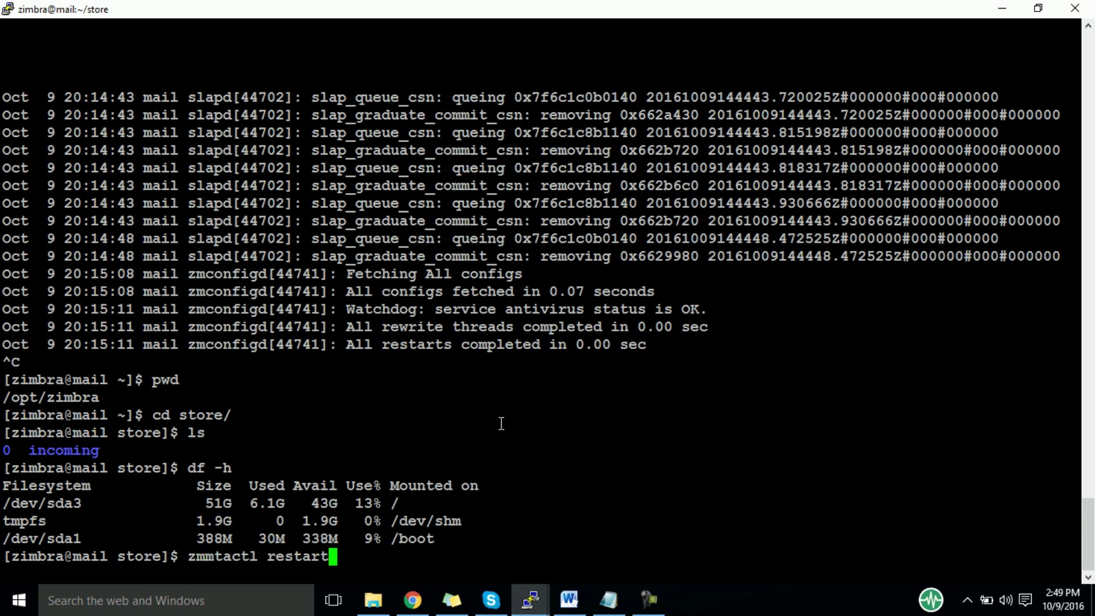
{"action": "key", "text": "Return"}
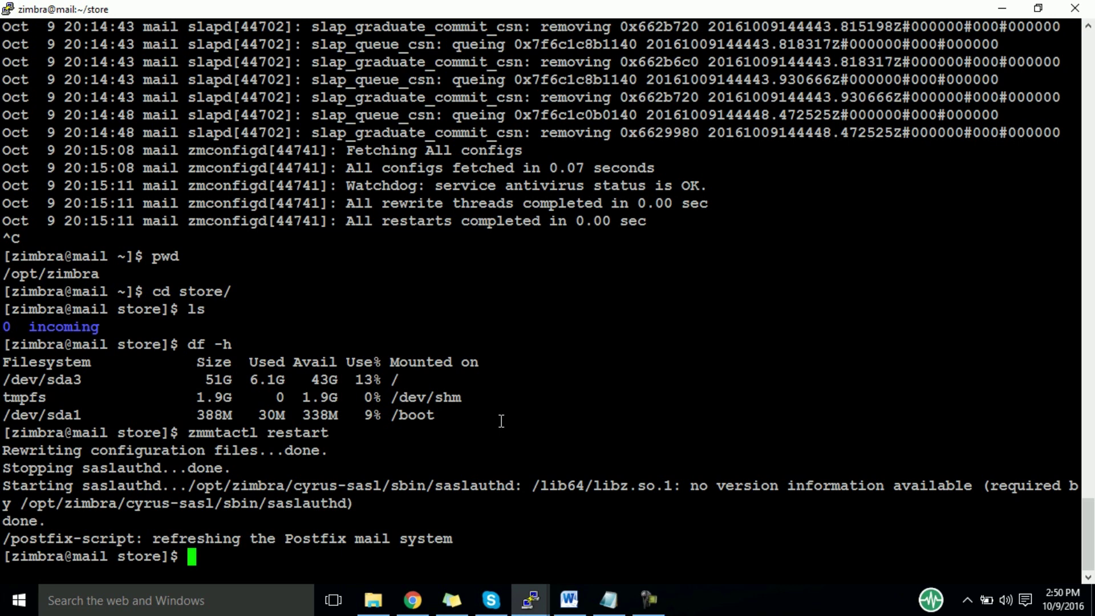
Enable the DNS check 'Client must greet with a resolving hostname' in global MTA settings
{"action": "left_click", "coordinate": [412, 599]}
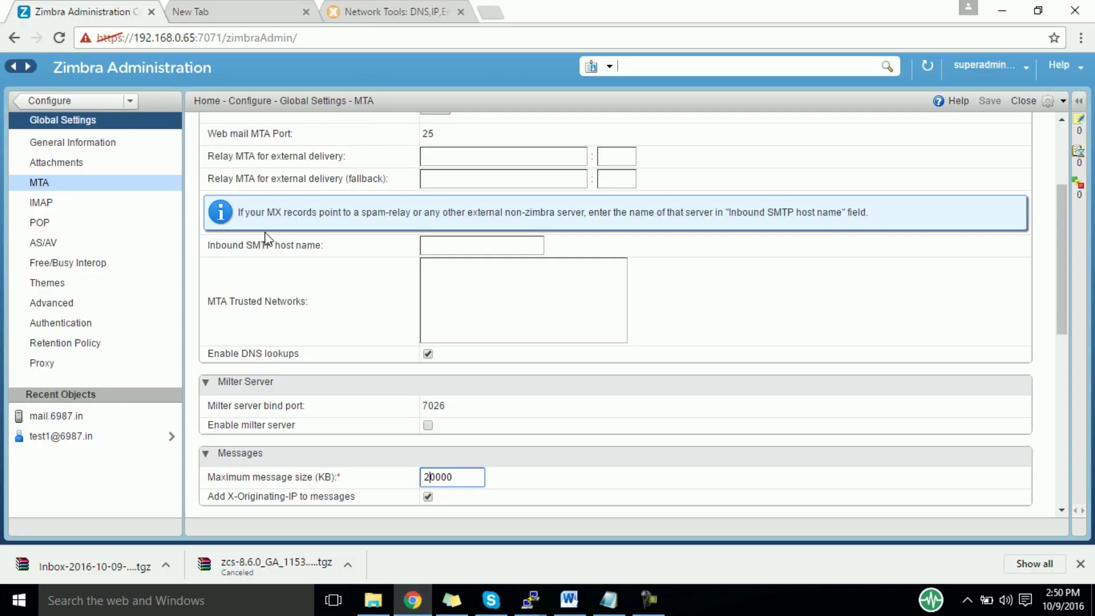
{"action": "scroll", "coordinate": [394, 258], "scroll_direction": "down", "scroll_amount": 3}
{"action": "scroll", "coordinate": [371, 334], "scroll_direction": "down", "scroll_amount": 1}
{"action": "scroll", "coordinate": [325, 357], "scroll_direction": "down", "scroll_amount": 2}
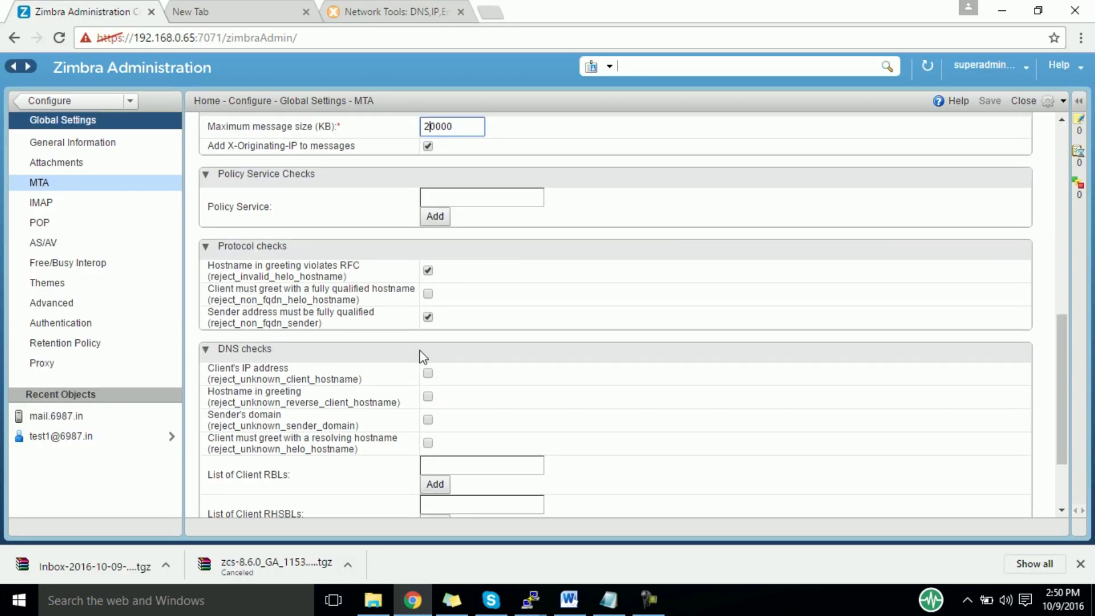
{"action": "scroll", "coordinate": [422, 357], "scroll_direction": "down", "scroll_amount": 2}
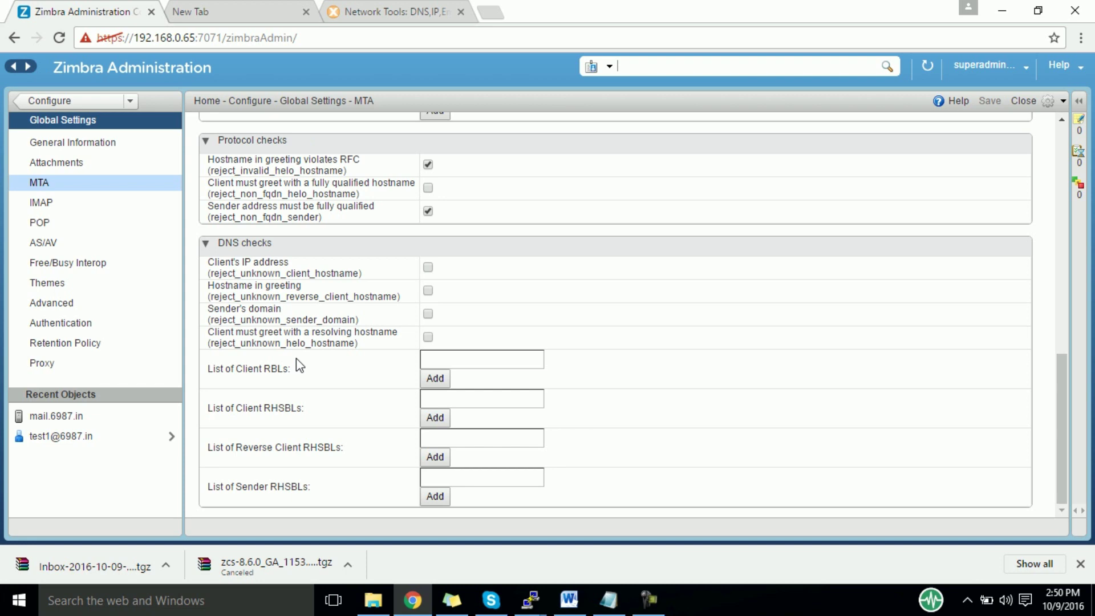
{"action": "left_click", "coordinate": [427, 336]}
{"action": "scroll", "coordinate": [387, 292], "scroll_direction": "up", "scroll_amount": 2}
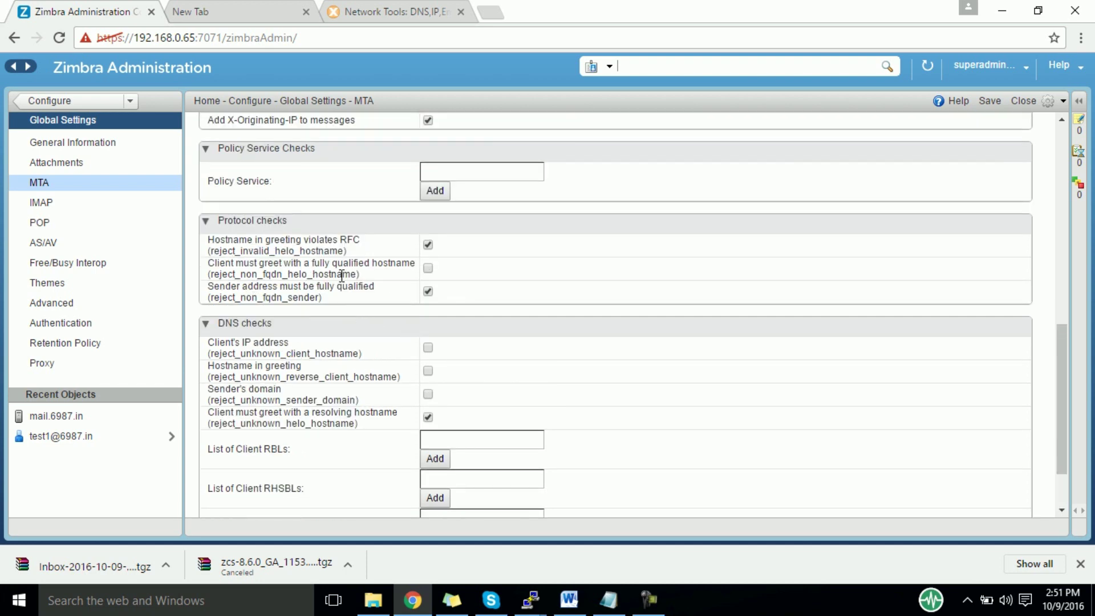
{"action": "left_click", "coordinate": [431, 272]}
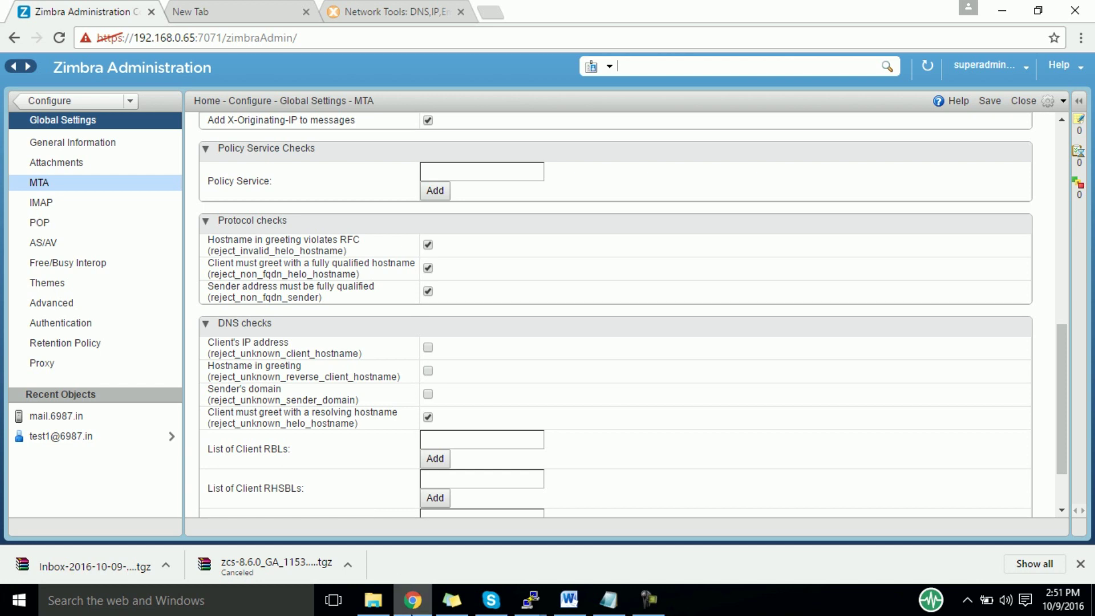
{"action": "left_click", "coordinate": [428, 268]}
{"action": "scroll", "coordinate": [354, 410], "scroll_direction": "down", "scroll_amount": 3}
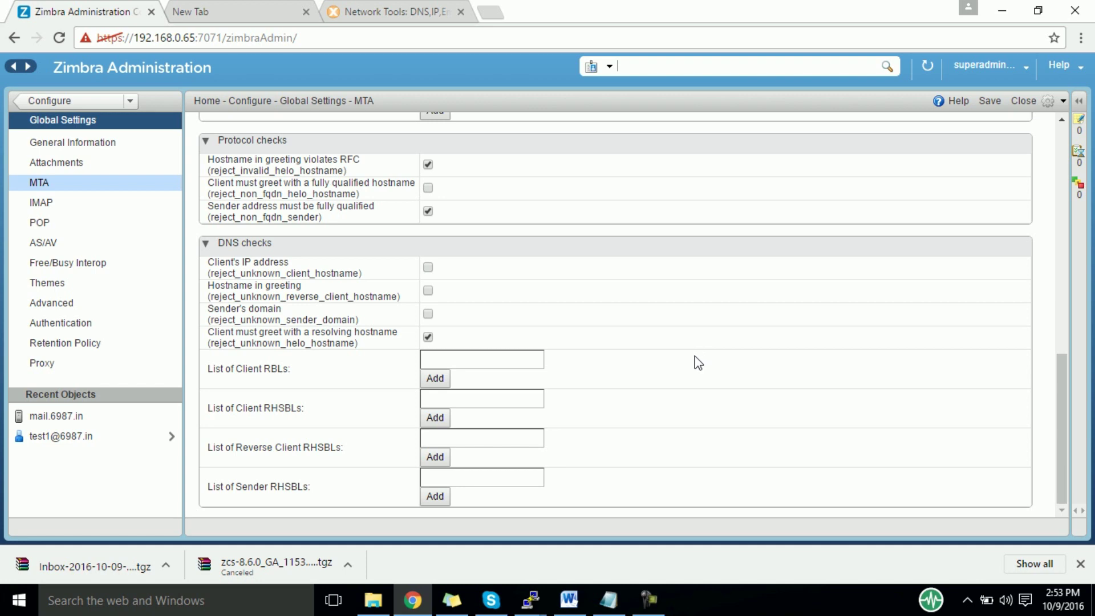
{"action": "scroll", "coordinate": [702, 359], "scroll_direction": "up", "scroll_amount": 2}
{"action": "scroll", "coordinate": [702, 362], "scroll_direction": "up", "scroll_amount": 5}
{"action": "scroll", "coordinate": [702, 365], "scroll_direction": "up", "scroll_amount": 5}
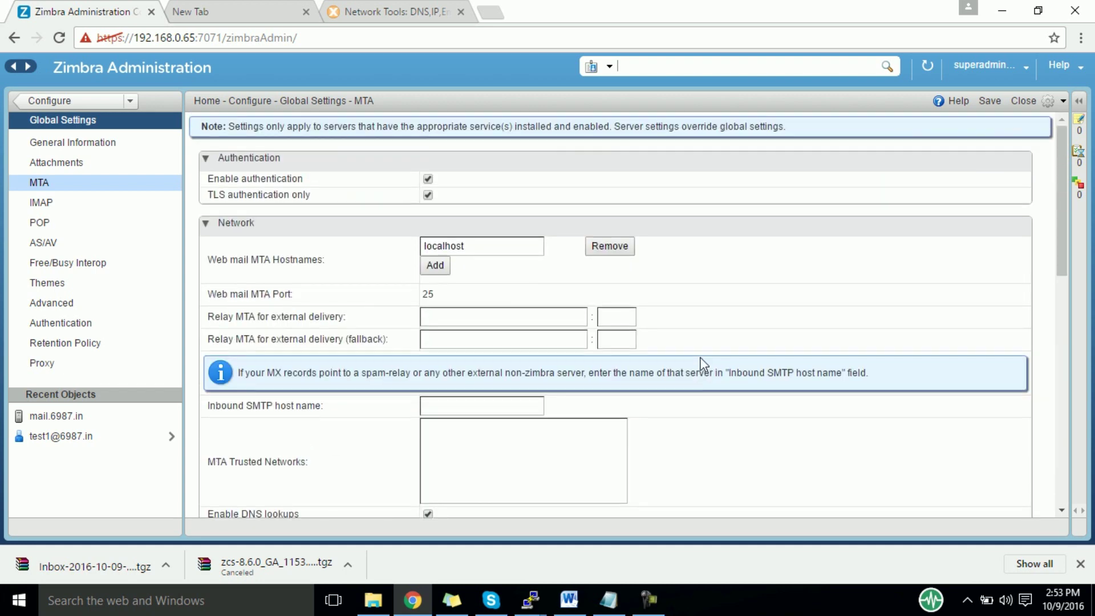
{"action": "scroll", "coordinate": [703, 363], "scroll_direction": "down", "scroll_amount": 5}
{"action": "scroll", "coordinate": [701, 365], "scroll_direction": "down", "scroll_amount": 4}
{"action": "scroll", "coordinate": [700, 366], "scroll_direction": "down", "scroll_amount": 1}
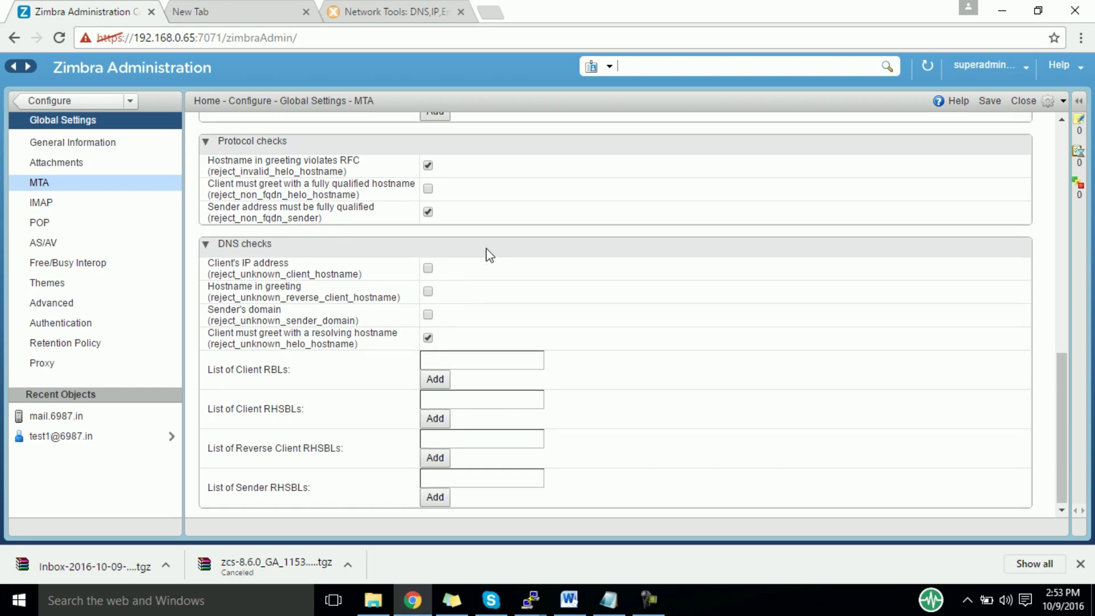
{"action": "scroll", "coordinate": [484, 251], "scroll_direction": "up", "scroll_amount": 3}
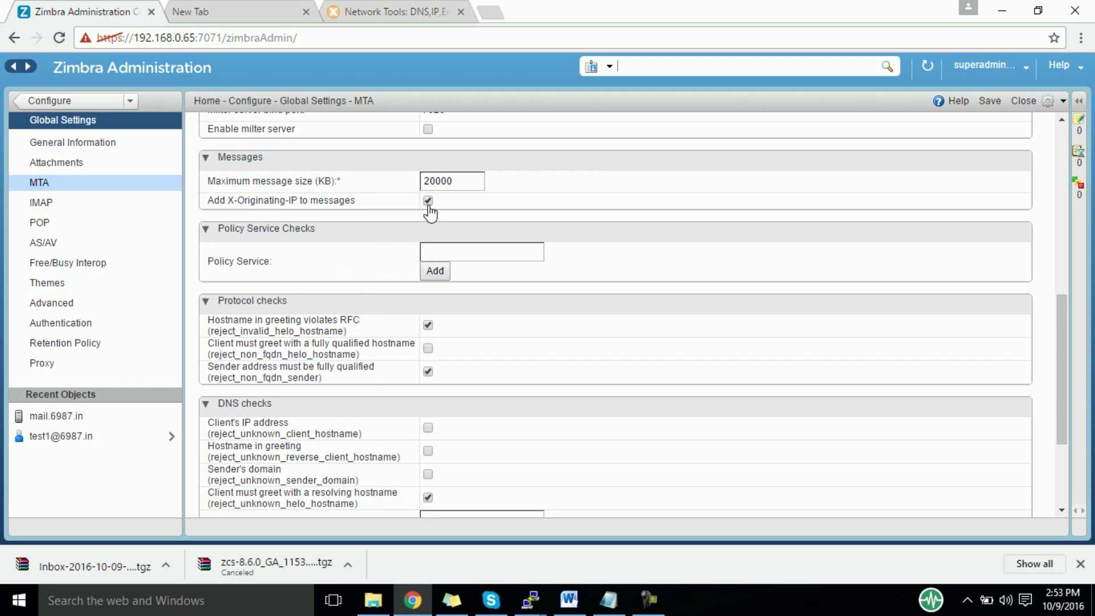
{"action": "scroll", "coordinate": [429, 212], "scroll_direction": "up", "scroll_amount": 3}
{"action": "scroll", "coordinate": [285, 265], "scroll_direction": "up", "scroll_amount": 2}
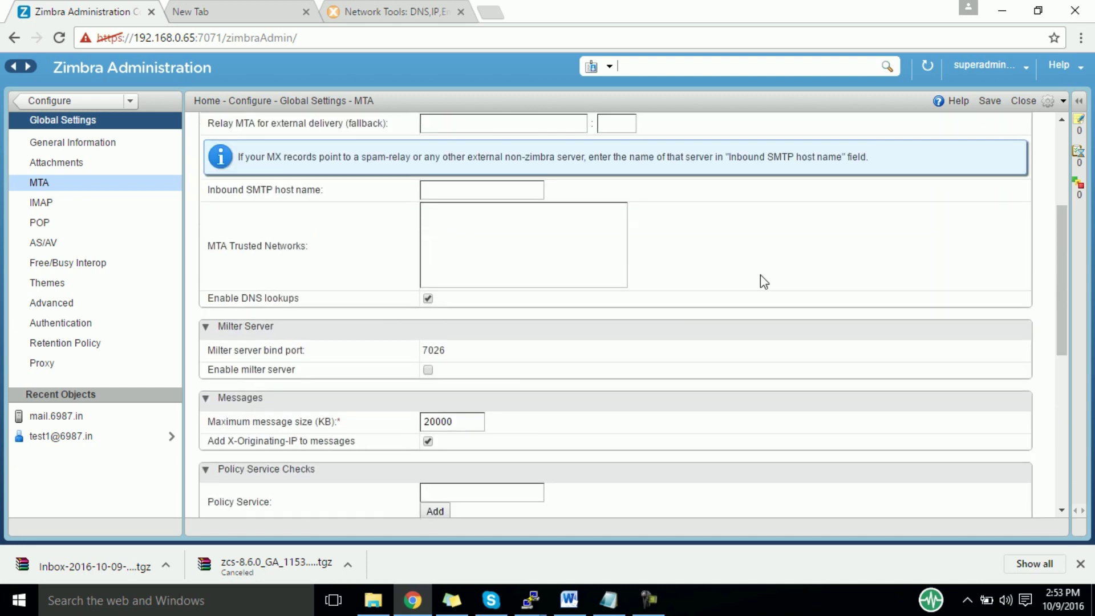
{"action": "scroll", "coordinate": [637, 336], "scroll_direction": "up", "scroll_amount": 2}
{"action": "scroll", "coordinate": [641, 330], "scroll_direction": "up", "scroll_amount": 1}
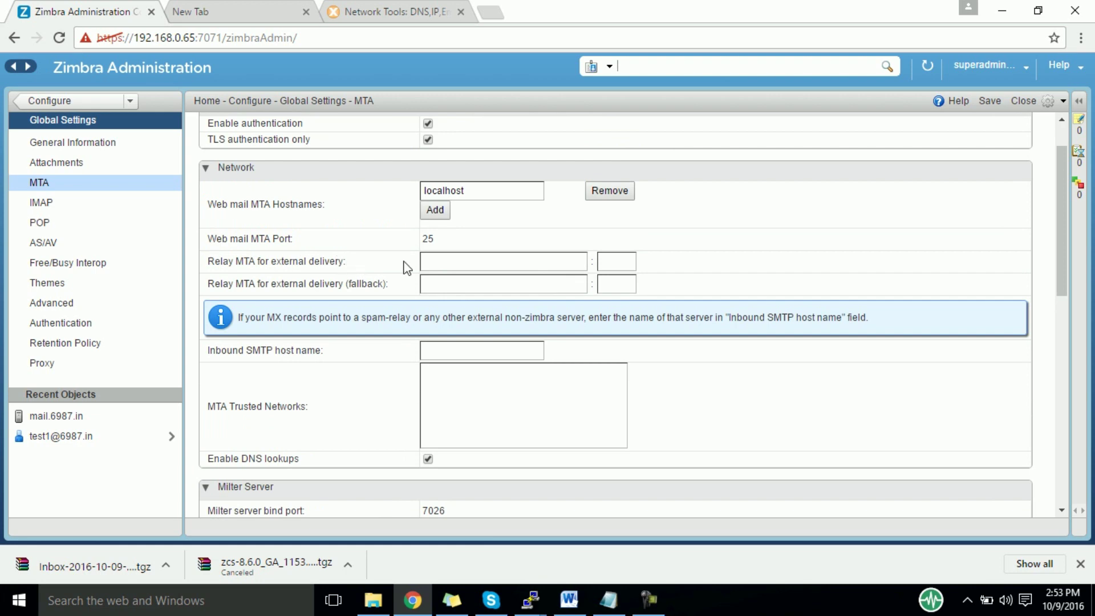
{"action": "left_click", "coordinate": [429, 260]}
{"action": "scroll", "coordinate": [456, 260], "scroll_direction": "up", "scroll_amount": 1}
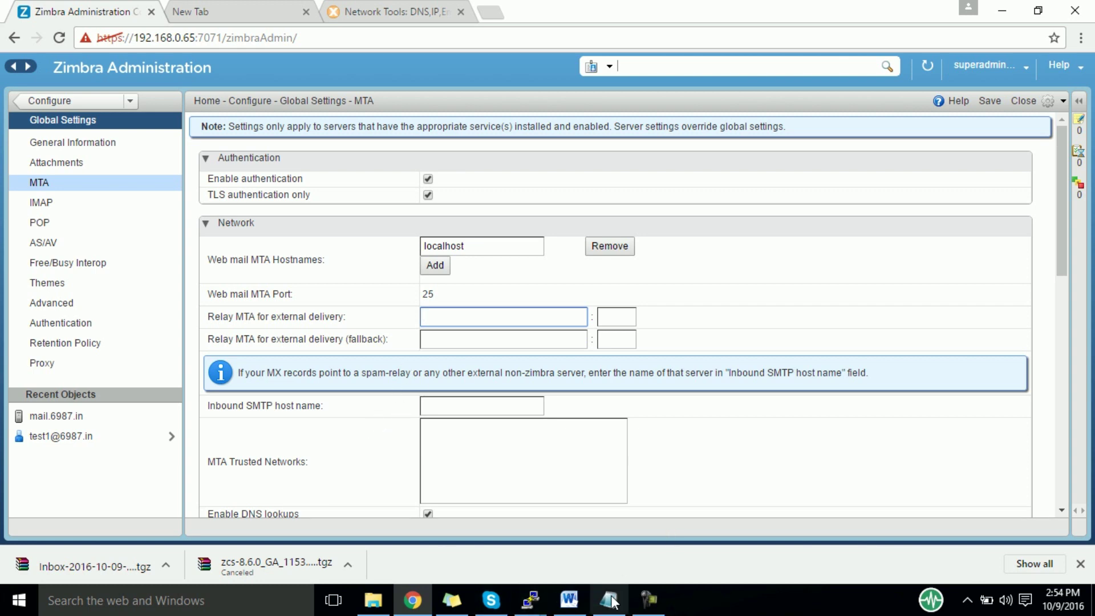
{"action": "left_click", "coordinate": [648, 598]}
{"action": "left_click", "coordinate": [1018, 526]}
Open the global AS/AV settings and inspect the Tag percent value 33
{"action": "left_click", "coordinate": [51, 205]}
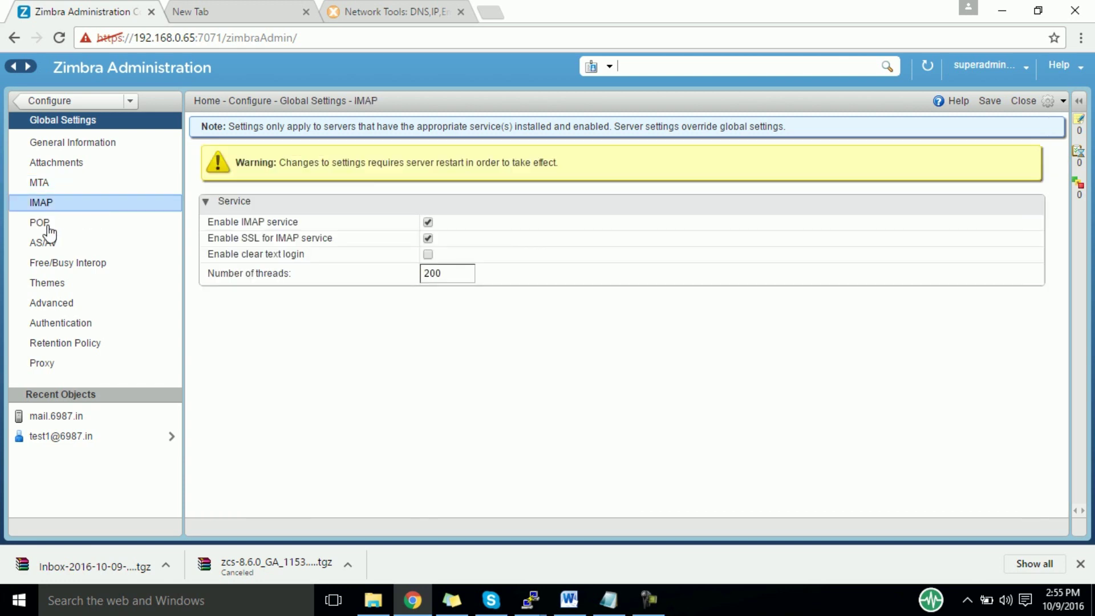
{"action": "left_click", "coordinate": [49, 227]}
{"action": "left_click", "coordinate": [57, 246]}
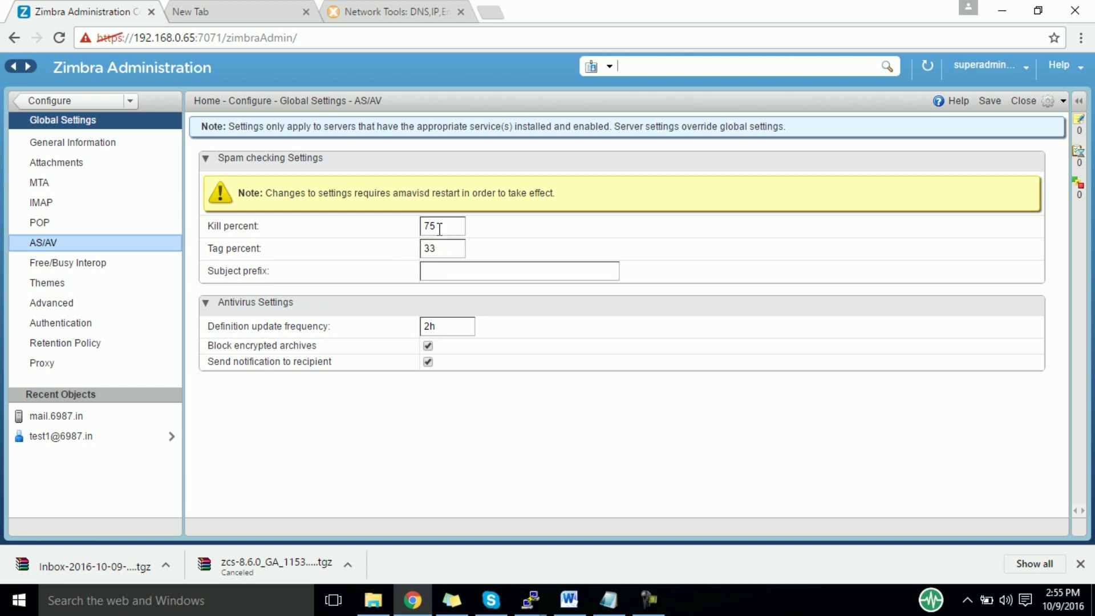
{"action": "double_click", "coordinate": [439, 249]}
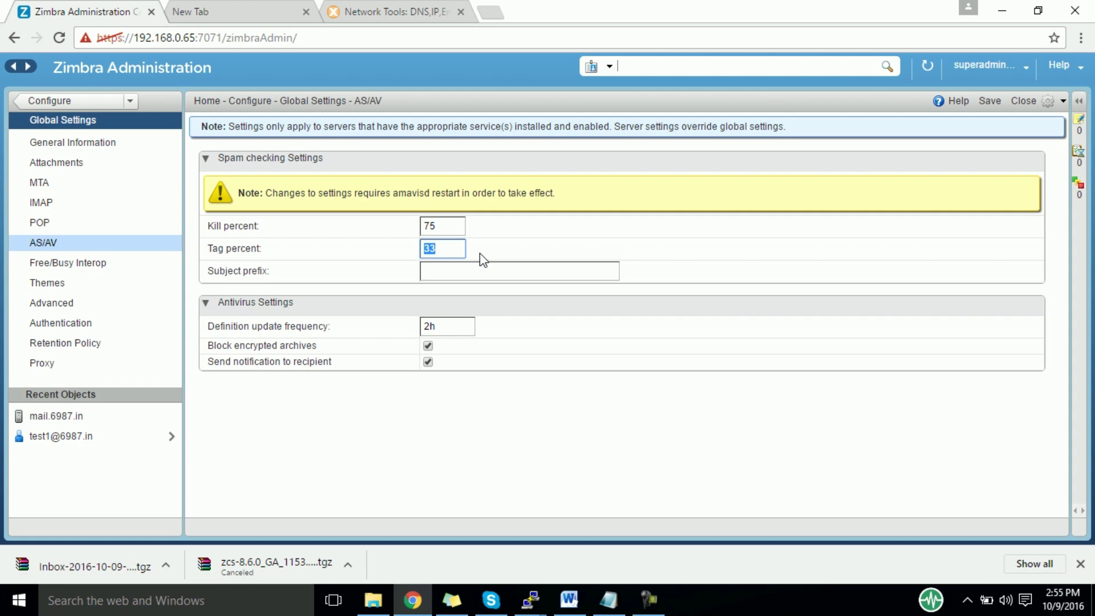
{"action": "left_click", "coordinate": [462, 249]}
Search all accounts, dismissing the unsaved changes prompt
{"action": "left_click", "coordinate": [608, 69]}
{"action": "left_click", "coordinate": [605, 89]}
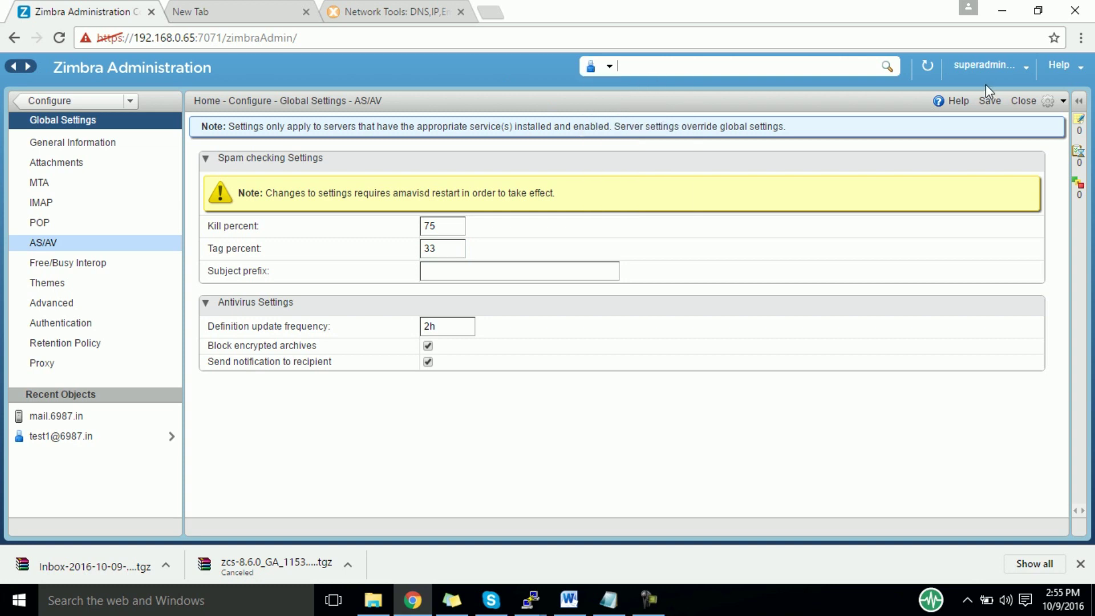
{"action": "left_click", "coordinate": [881, 67]}
{"action": "left_click", "coordinate": [634, 330]}
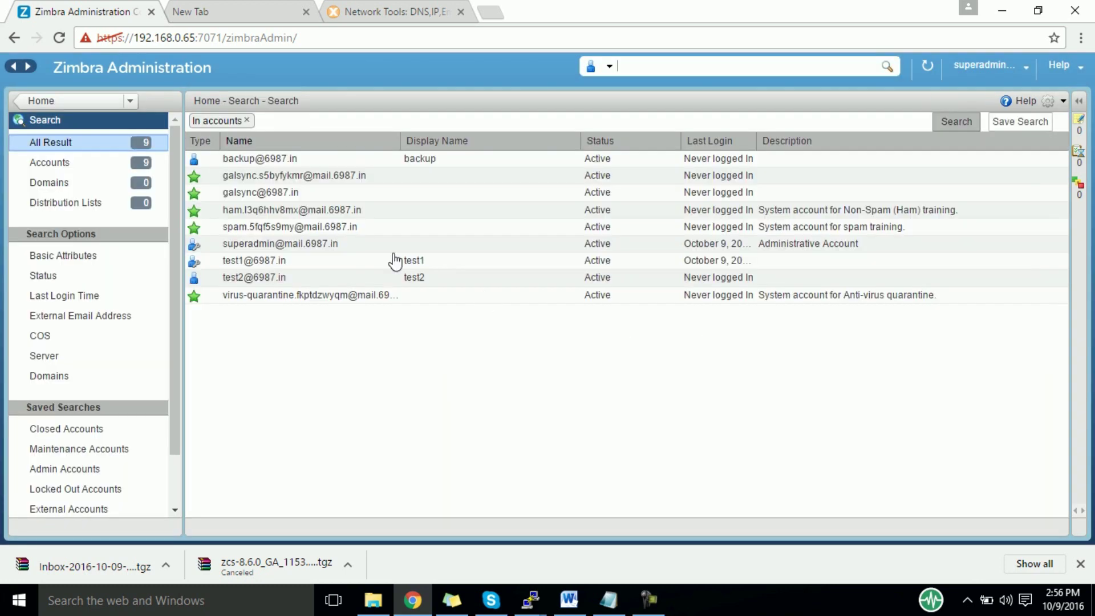
Open test1's mailbox with View Mail, turning off the out-of-office reply
{"action": "left_click", "coordinate": [259, 264]}
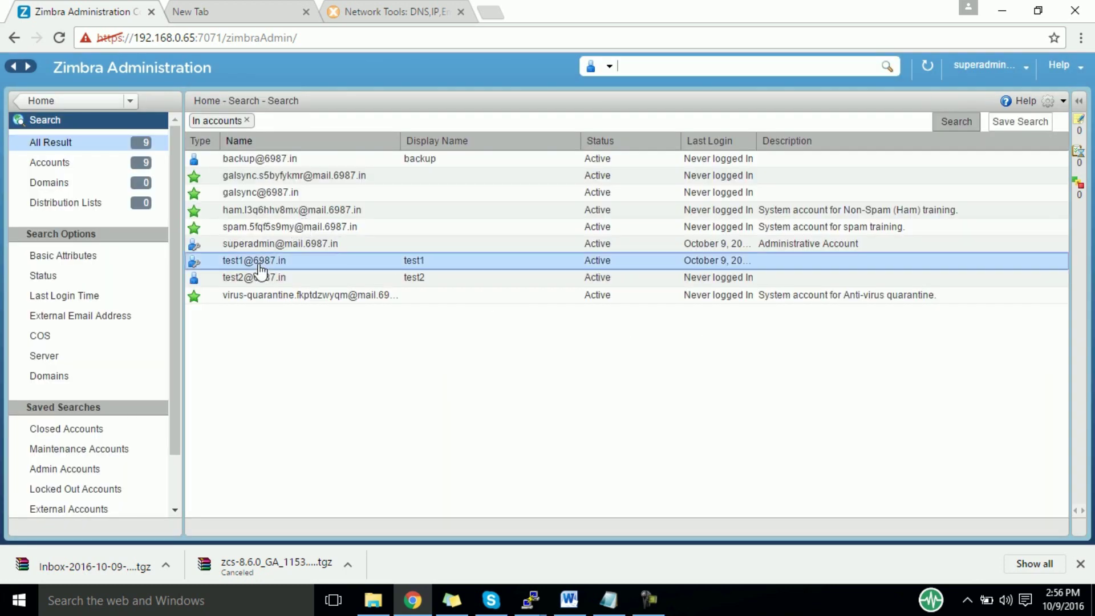
{"action": "right_click", "coordinate": [259, 268]}
{"action": "left_click", "coordinate": [307, 322]}
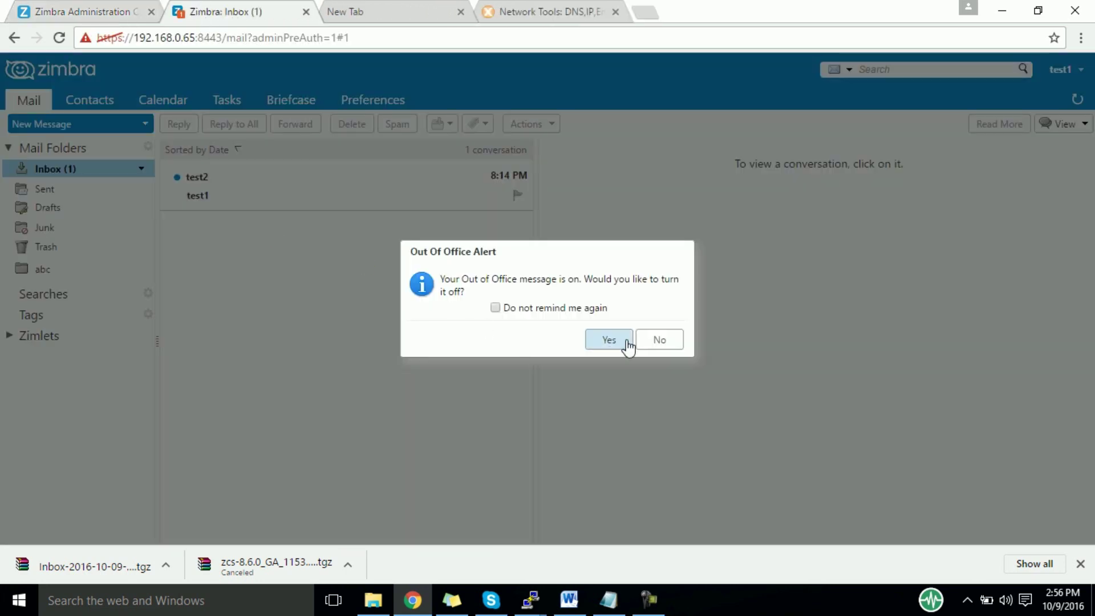
{"action": "left_click", "coordinate": [609, 340]}
Show the original source of test1's received message
{"action": "left_click", "coordinate": [198, 178]}
{"action": "right_click", "coordinate": [204, 186]}
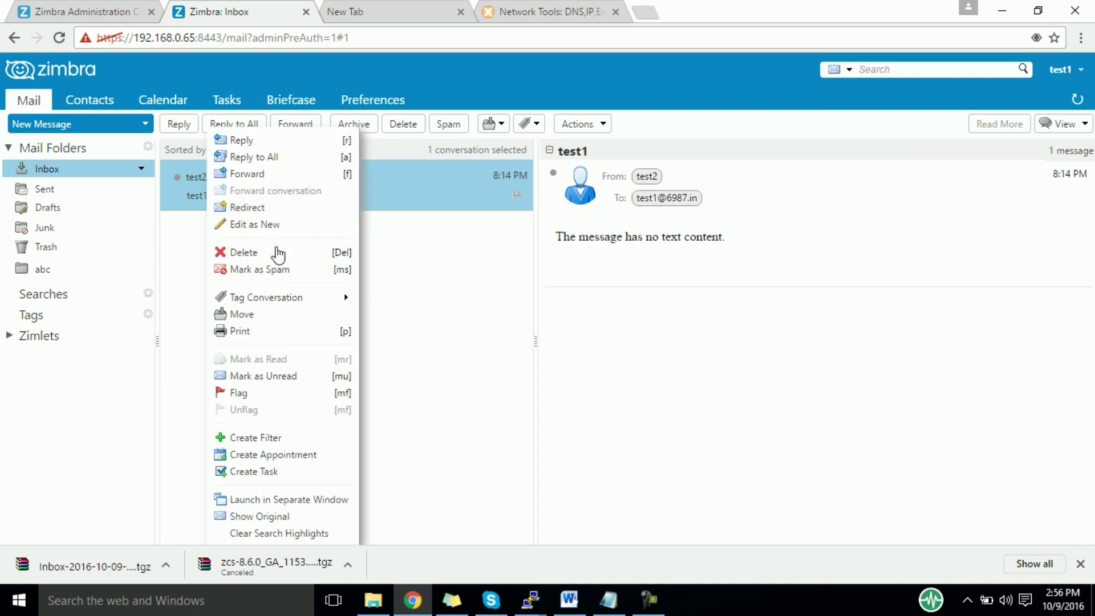
{"action": "left_click", "coordinate": [269, 522]}
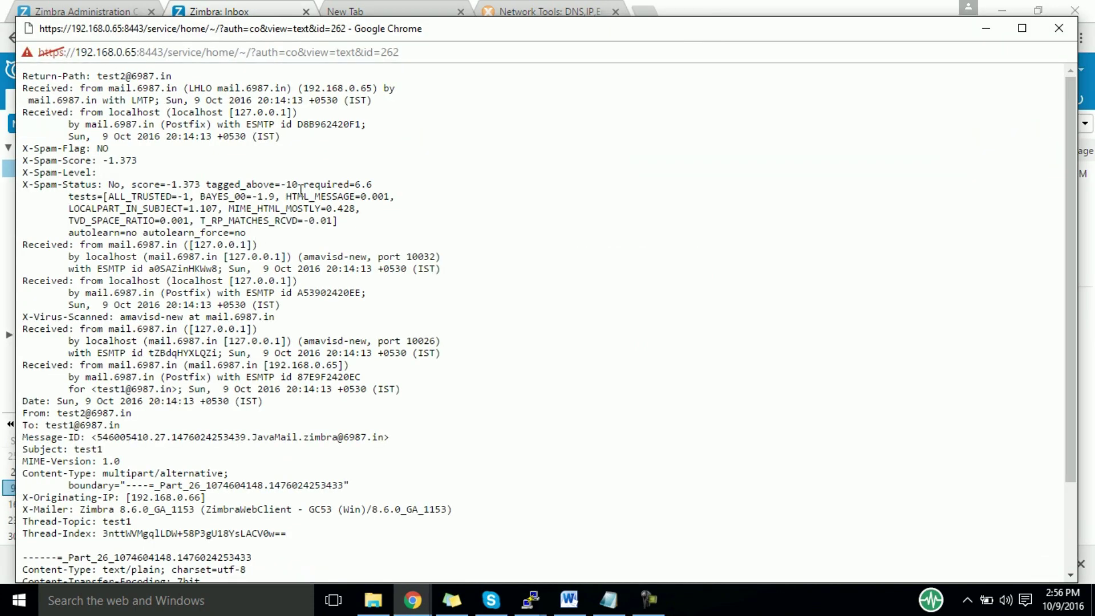
Highlight the spam score and required=6.6 threshold in X-Spam-Status, then close the source window
{"action": "left_click_drag", "start_coordinate": [303, 188], "coordinate": [375, 191]}
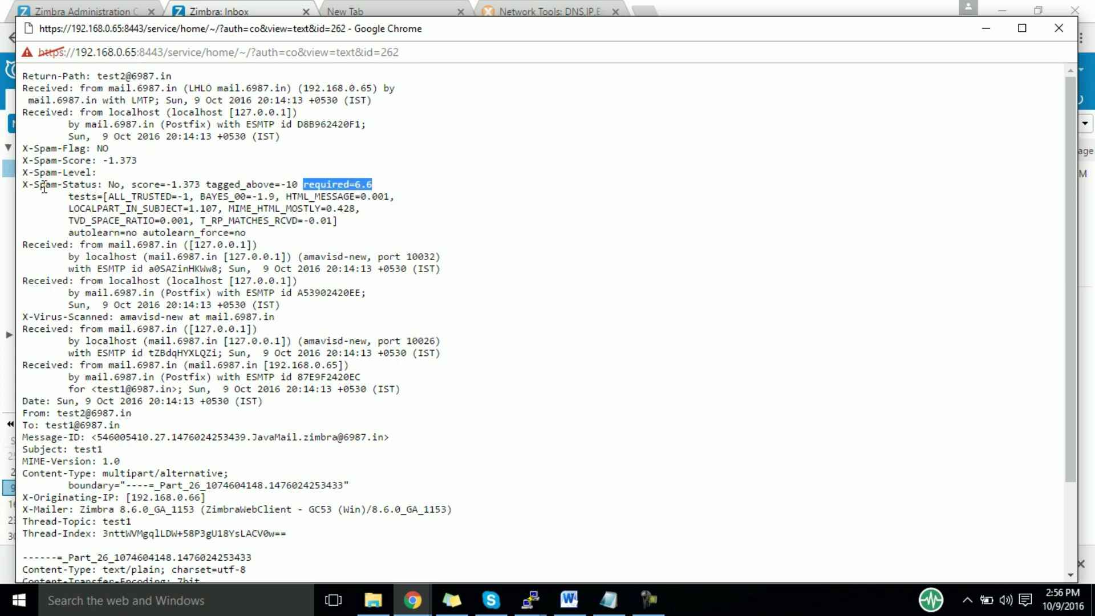
{"action": "mouse_move", "coordinate": [34, 185]}
{"action": "left_mouse_down"}
{"action": "mouse_move", "coordinate": [152, 176]}
{"action": "mouse_move", "coordinate": [198, 189]}
{"action": "left_mouse_up"}
{"action": "left_click", "coordinate": [145, 183]}
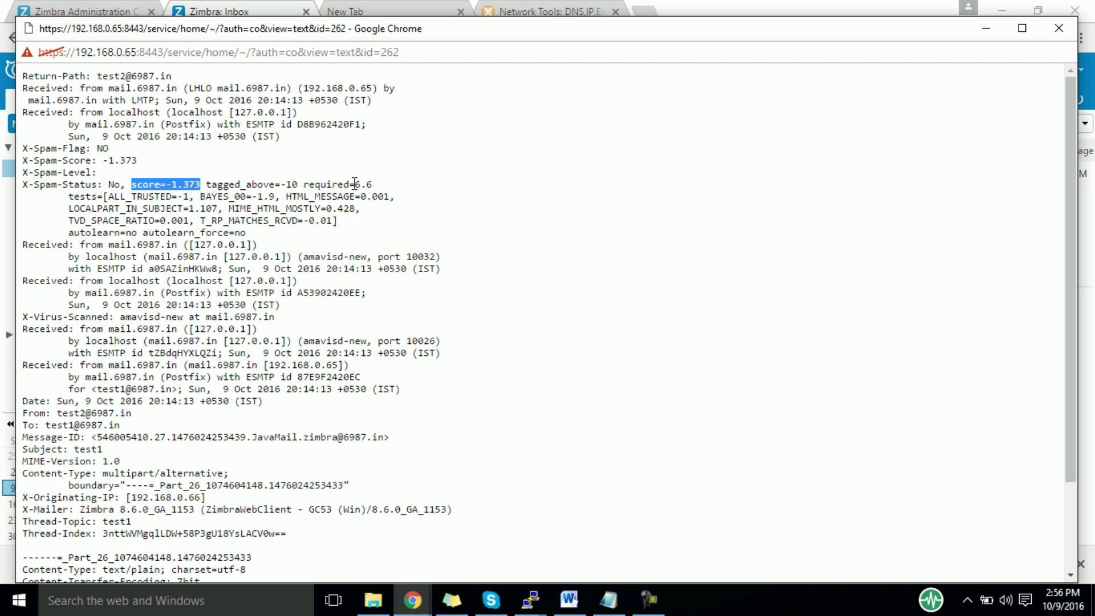
{"action": "left_click_drag", "start_coordinate": [355, 185], "coordinate": [376, 183]}
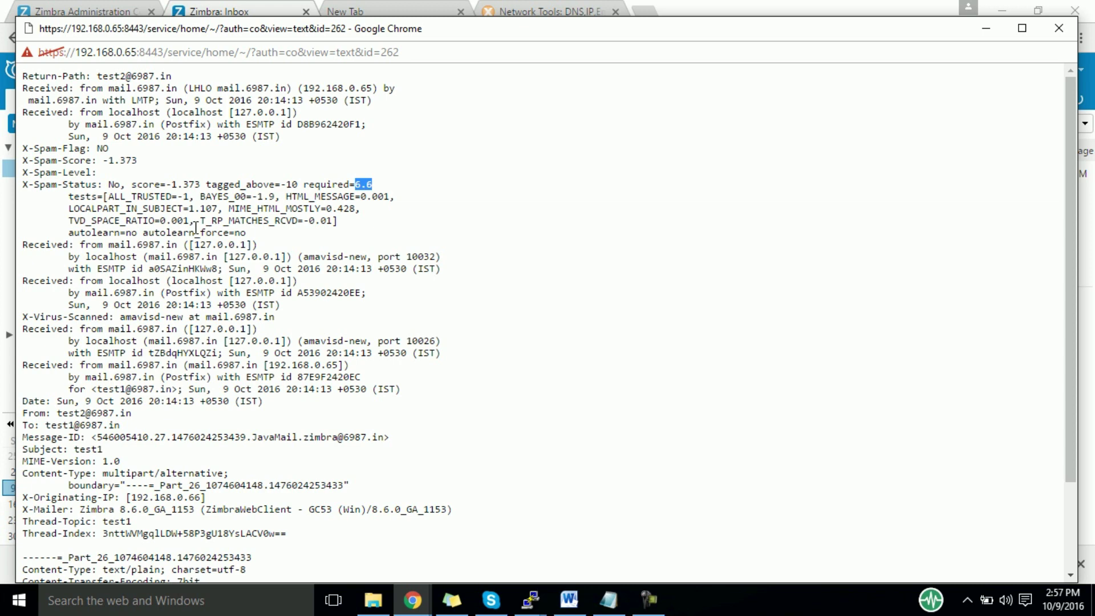
{"action": "left_click", "coordinate": [271, 222]}
{"action": "left_click_drag", "start_coordinate": [354, 185], "coordinate": [375, 184]}
{"action": "left_click", "coordinate": [1059, 28]}
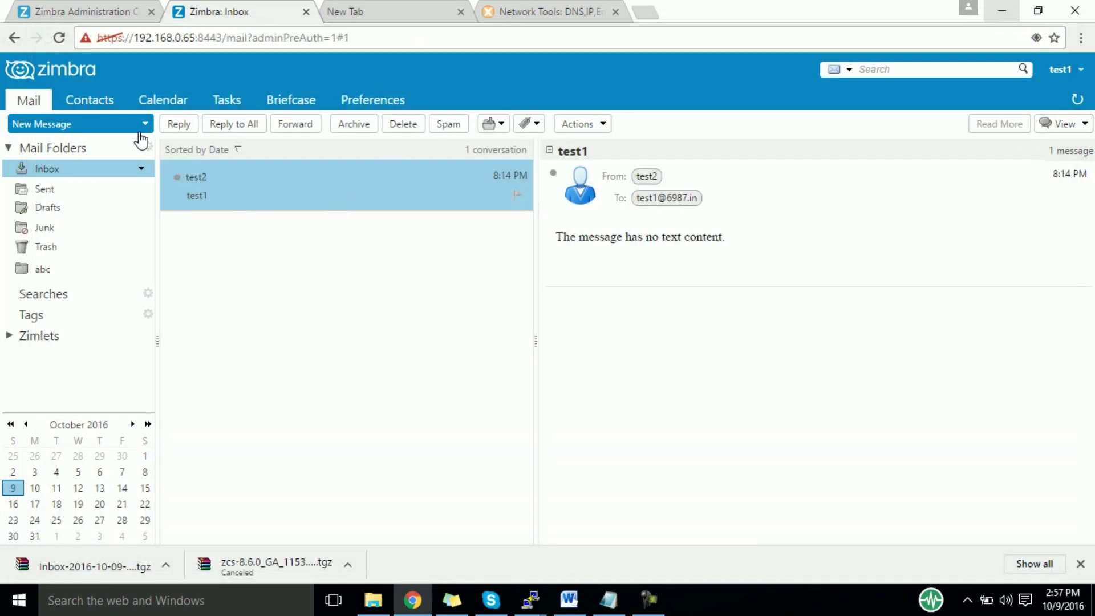
{"action": "left_click", "coordinate": [79, 12]}
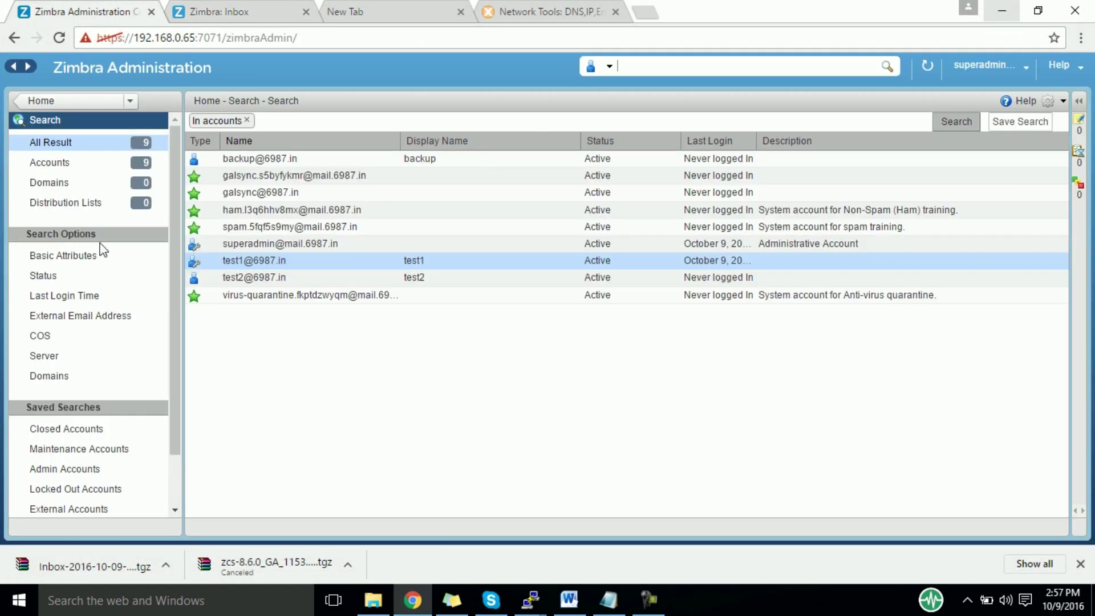
Uncheck Block encrypted archives and Send notification to recipient in global AS/AV settings, and save
{"action": "left_click", "coordinate": [73, 98]}
{"action": "left_click", "coordinate": [61, 179]}
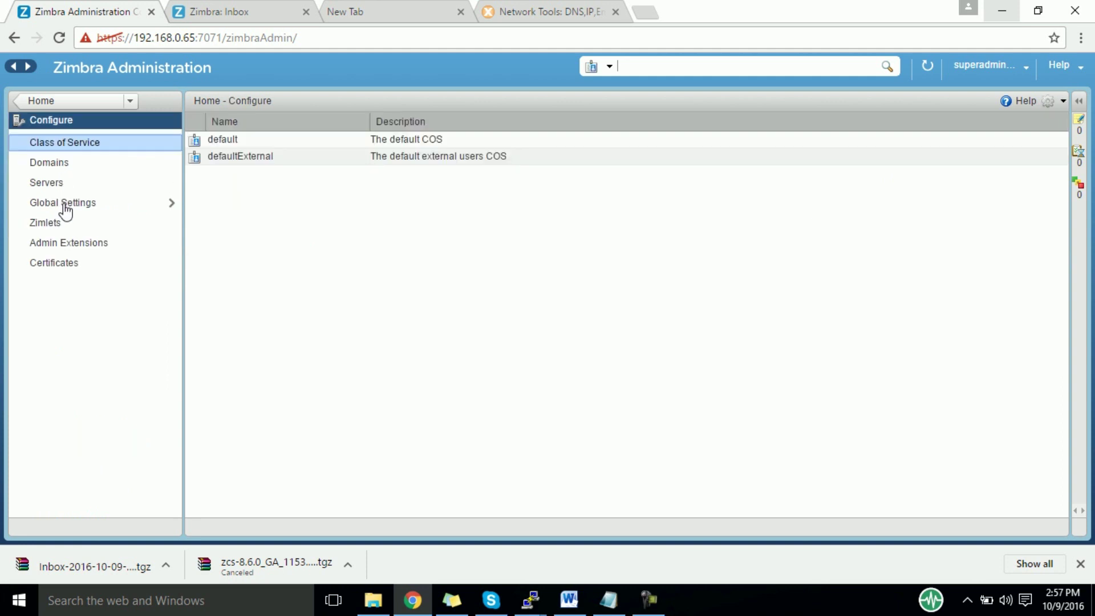
{"action": "left_click", "coordinate": [64, 204]}
{"action": "left_click", "coordinate": [45, 243]}
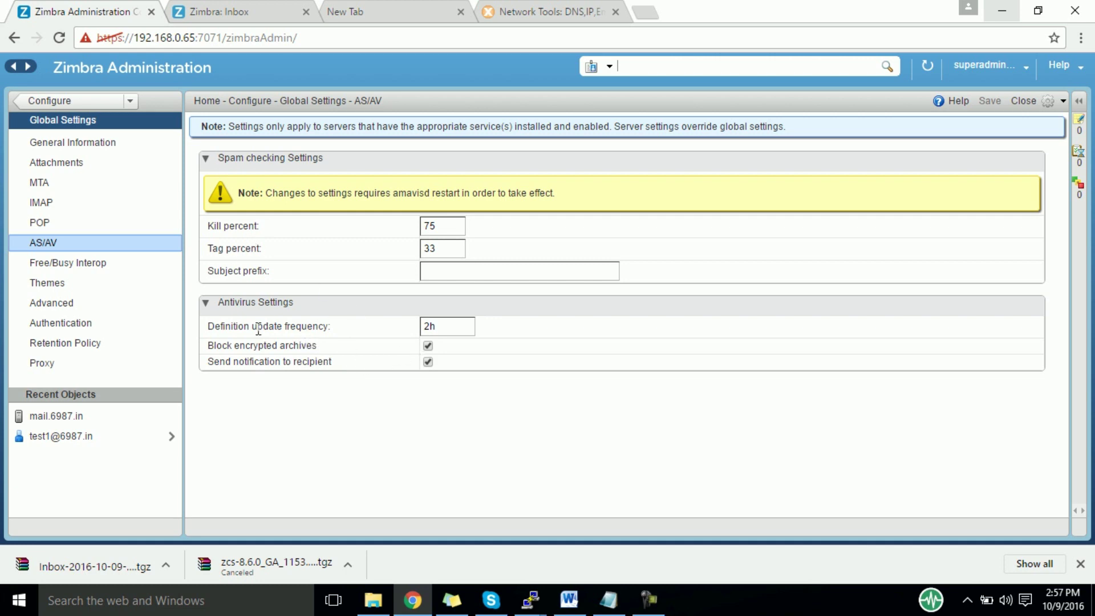
{"action": "left_click", "coordinate": [427, 362]}
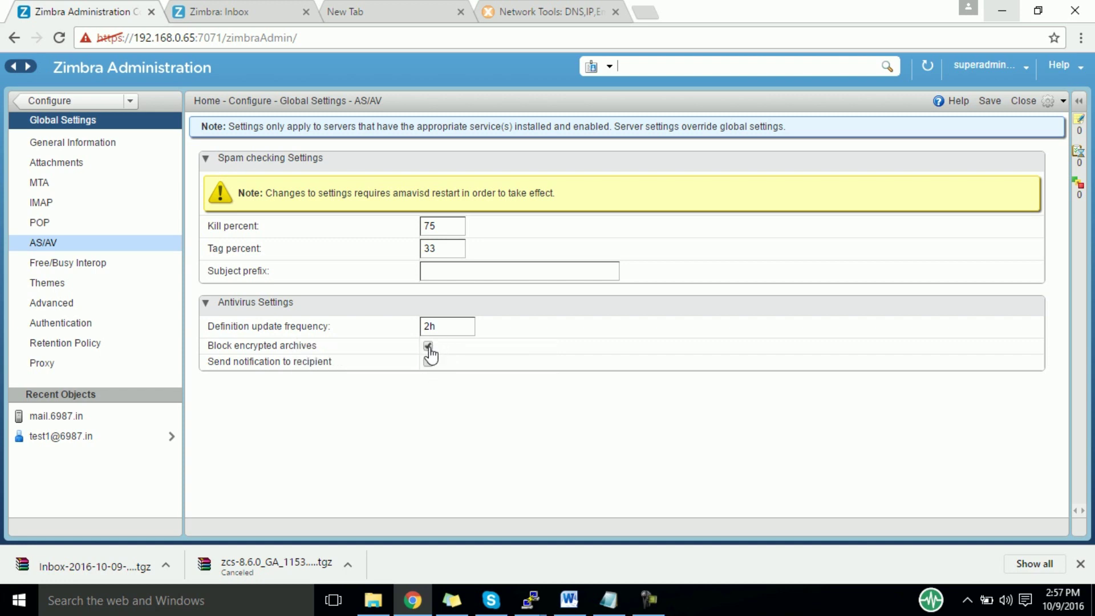
{"action": "left_click", "coordinate": [428, 345]}
{"action": "left_click", "coordinate": [988, 99]}
{"action": "mouse_move", "coordinate": [648, 599]}
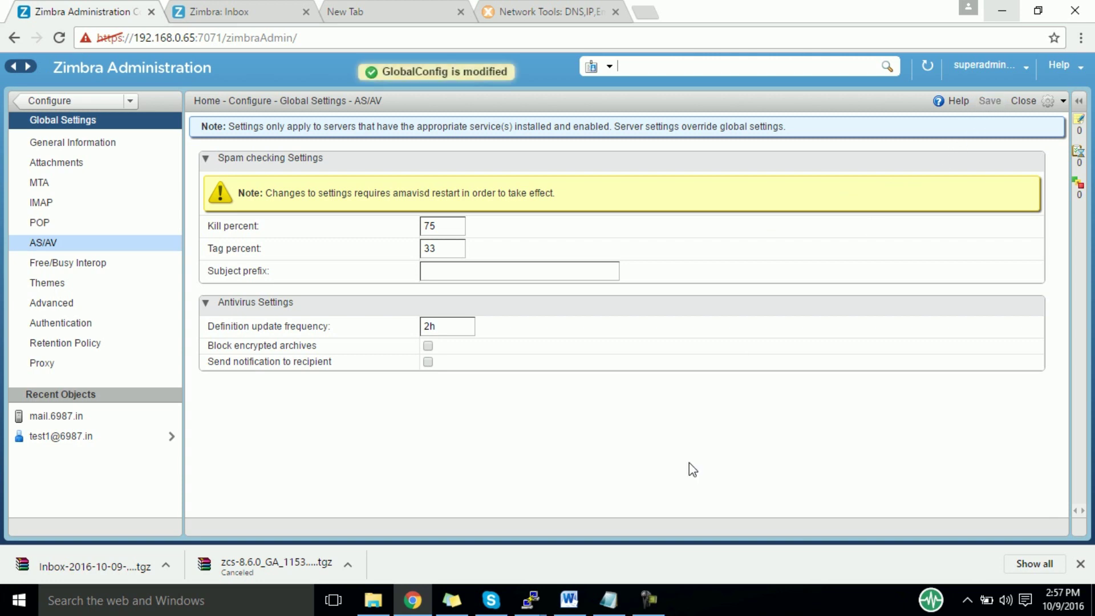
Run zmamavisdctl restart in PuTTY to restart amavisd
{"action": "left_click", "coordinate": [408, 560]}
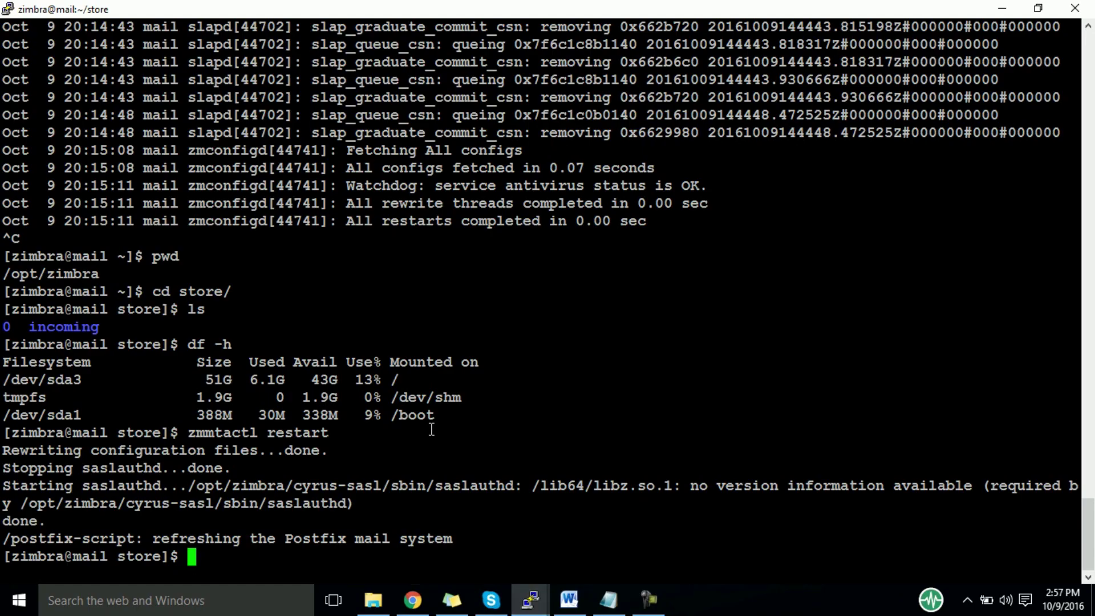
{"action": "type", "text": "zmama"}
{"action": "key", "text": "Tab"}
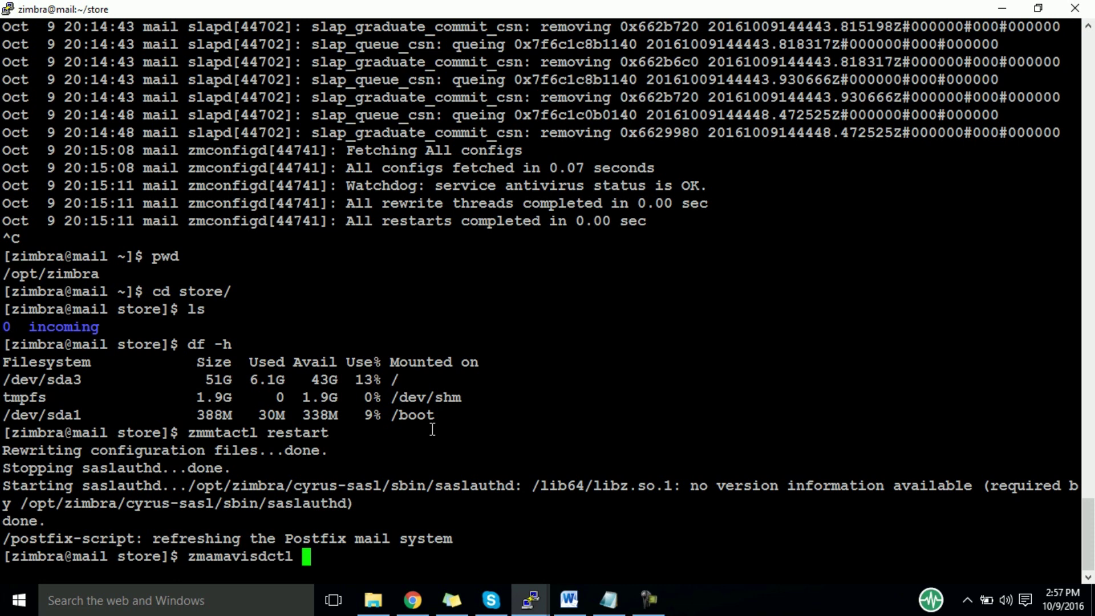
{"action": "type", "text": "res"}
{"action": "type", "text": "tart"}
{"action": "key", "text": "Return"}
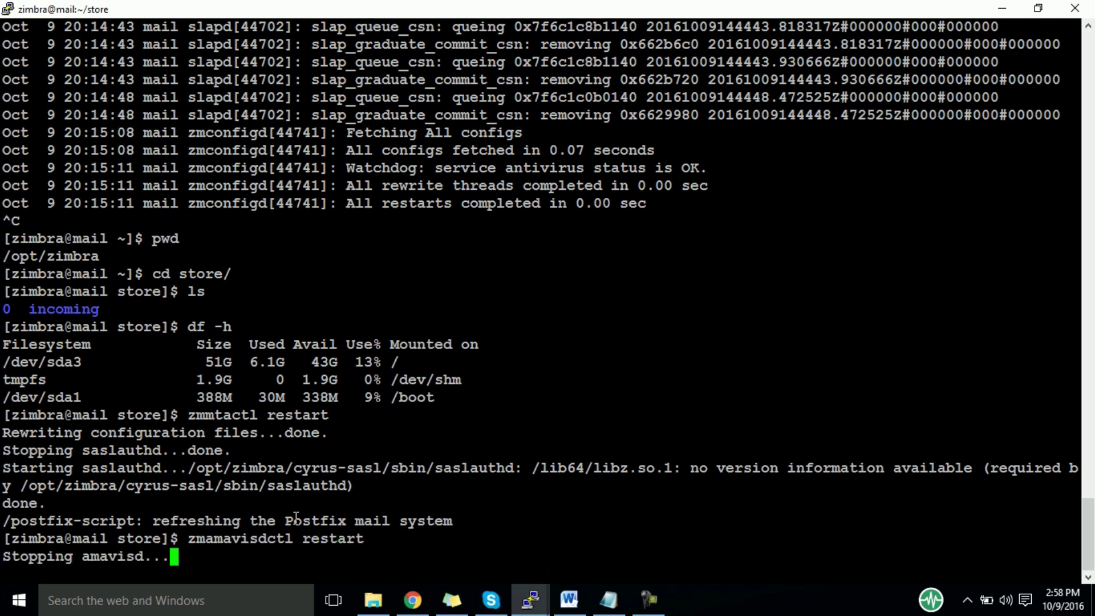
Highlight the restart command in the terminal and return to the administration console
{"action": "double_click", "coordinate": [246, 537]}
{"action": "double_click", "coordinate": [339, 537]}
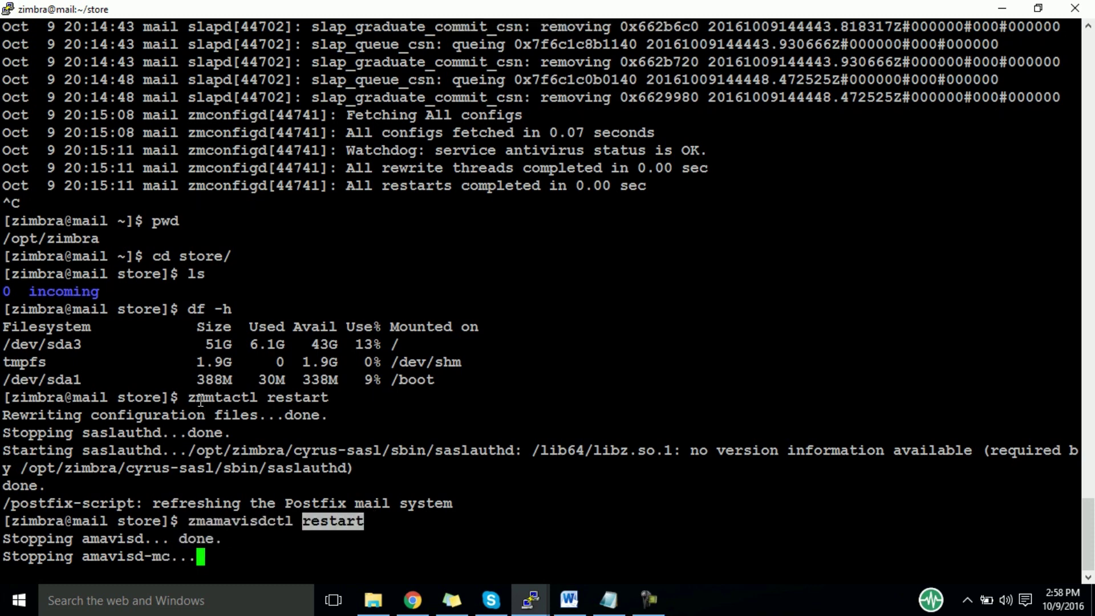
{"action": "left_click", "coordinate": [413, 599]}
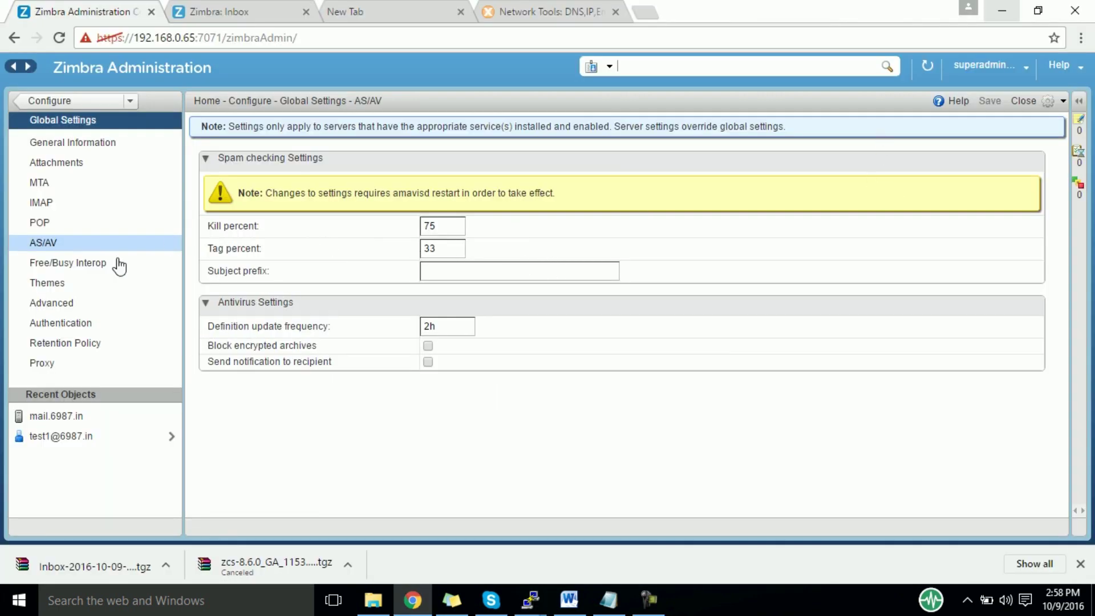
Browse the global Free/Busy Interop, Themes, Advanced, Authentication and Retention Policy settings pages
{"action": "left_click", "coordinate": [37, 268]}
{"action": "left_click", "coordinate": [48, 283]}
{"action": "left_click", "coordinate": [60, 307]}
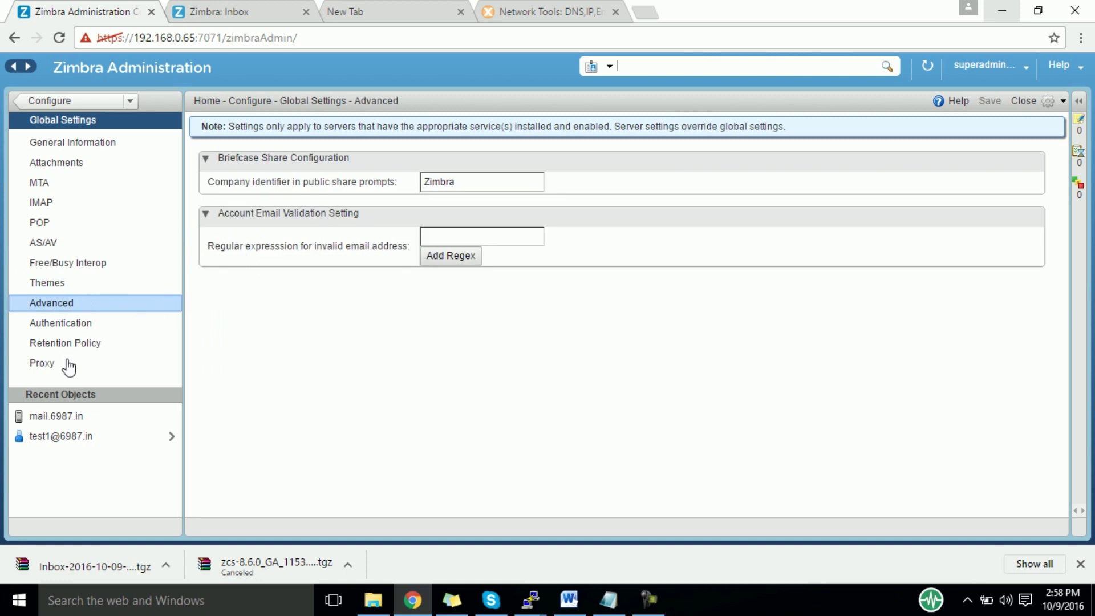
{"action": "left_click", "coordinate": [67, 324]}
{"action": "left_click", "coordinate": [71, 344]}
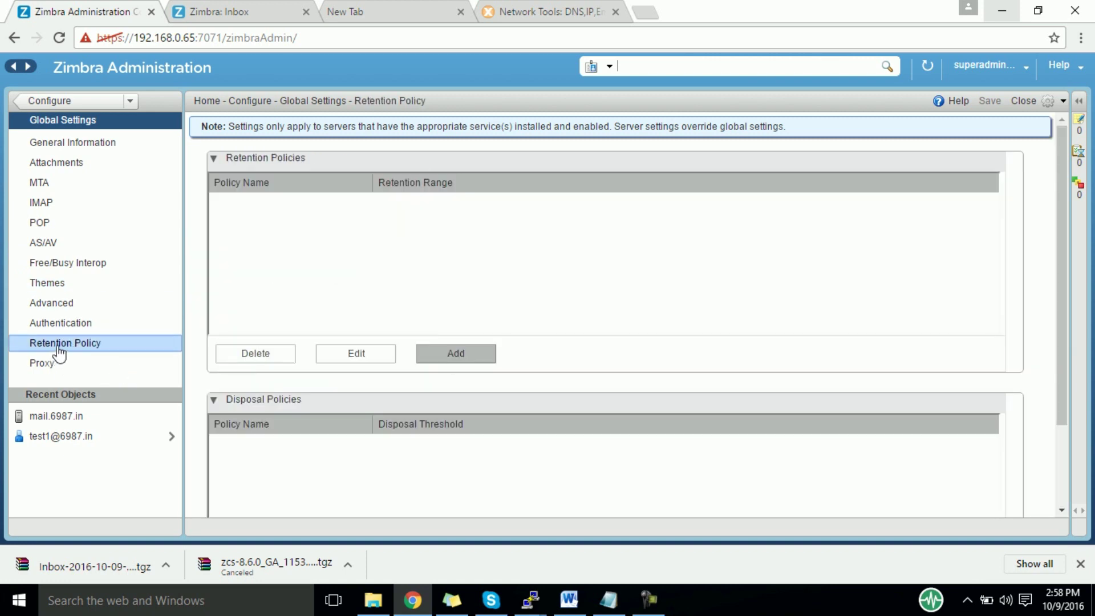
Open the default class of service from the COS list
{"action": "left_click", "coordinate": [112, 100]}
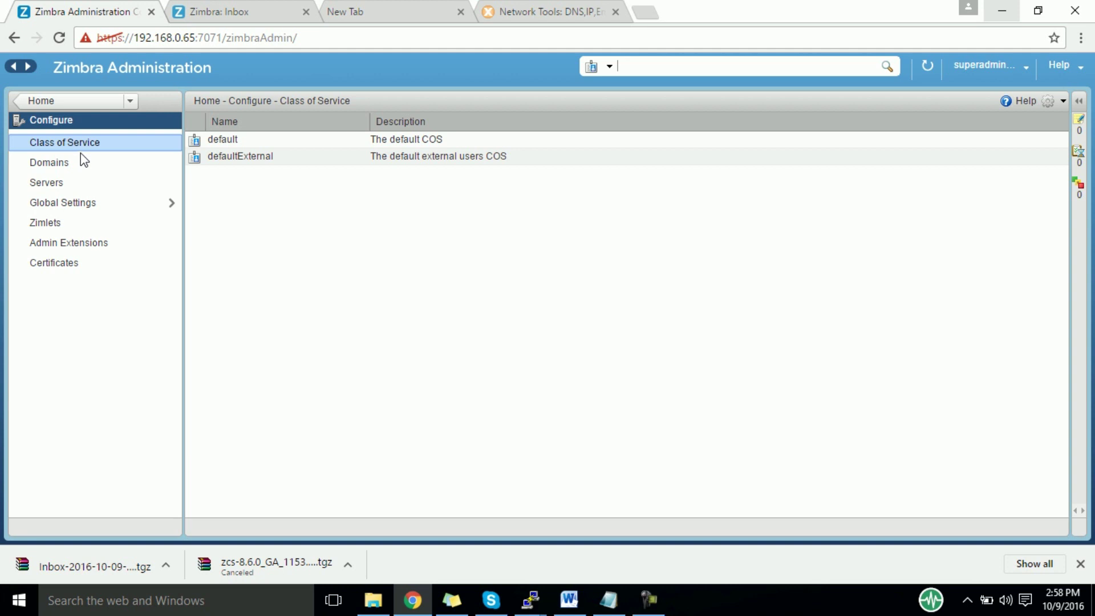
{"action": "left_click", "coordinate": [254, 143]}
{"action": "double_click", "coordinate": [254, 142]}
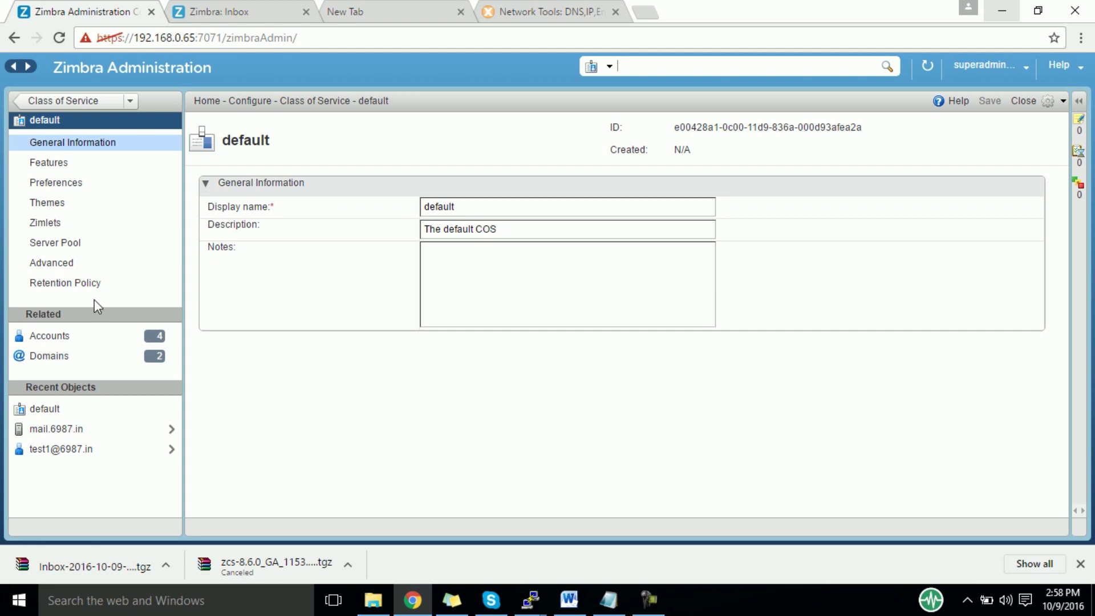
Review the default COS's Advanced and Features settings pages
{"action": "left_click", "coordinate": [53, 265]}
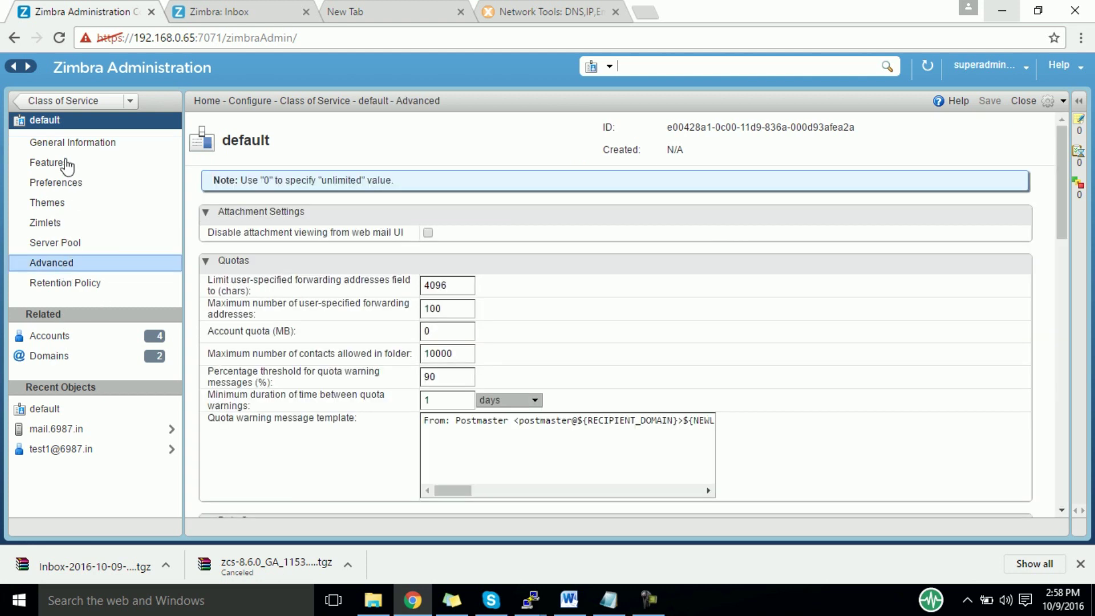
{"action": "left_click", "coordinate": [66, 164]}
{"action": "scroll", "coordinate": [362, 313], "scroll_direction": "down", "scroll_amount": 1}
{"action": "scroll", "coordinate": [383, 280], "scroll_direction": "down", "scroll_amount": 5}
{"action": "scroll", "coordinate": [360, 277], "scroll_direction": "down", "scroll_amount": 5}
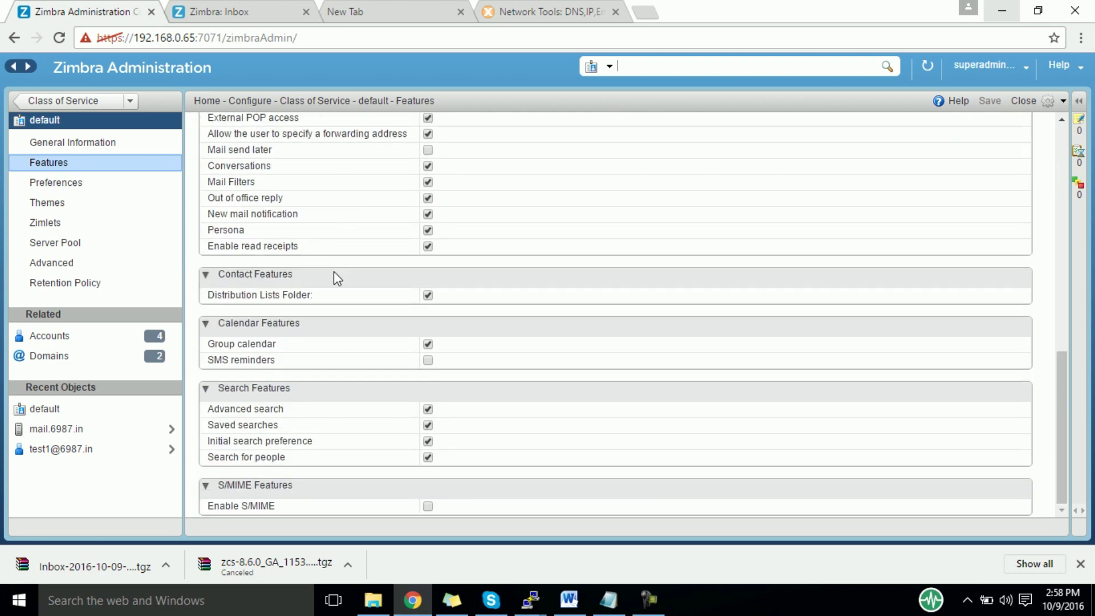
{"action": "scroll", "coordinate": [373, 371], "scroll_direction": "up", "scroll_amount": 7}
{"action": "scroll", "coordinate": [353, 285], "scroll_direction": "up", "scroll_amount": 3}
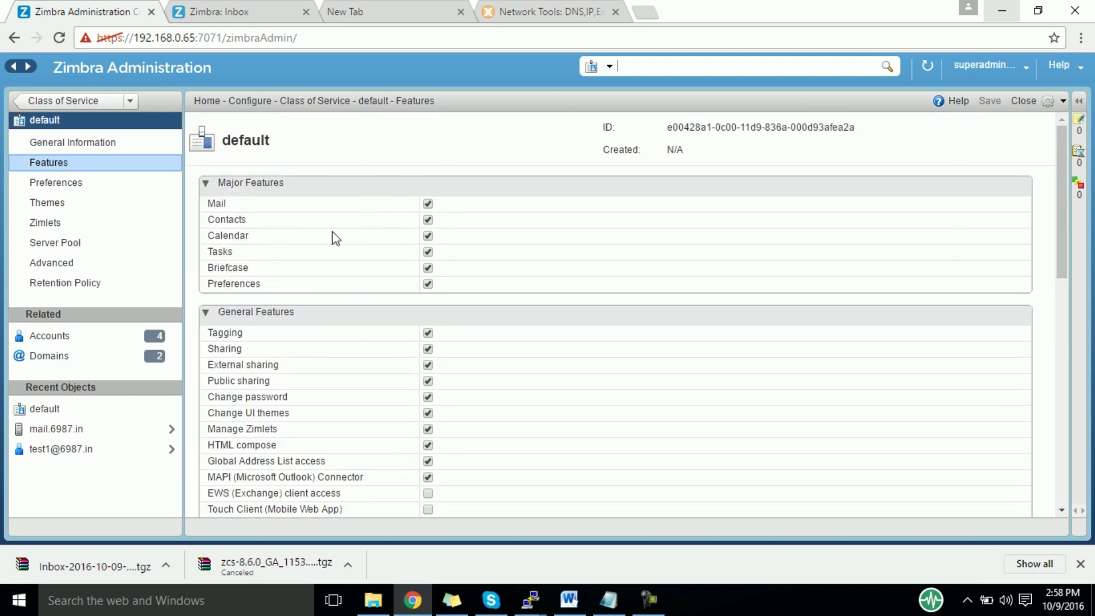
{"action": "scroll", "coordinate": [490, 228], "scroll_direction": "down", "scroll_amount": 5}
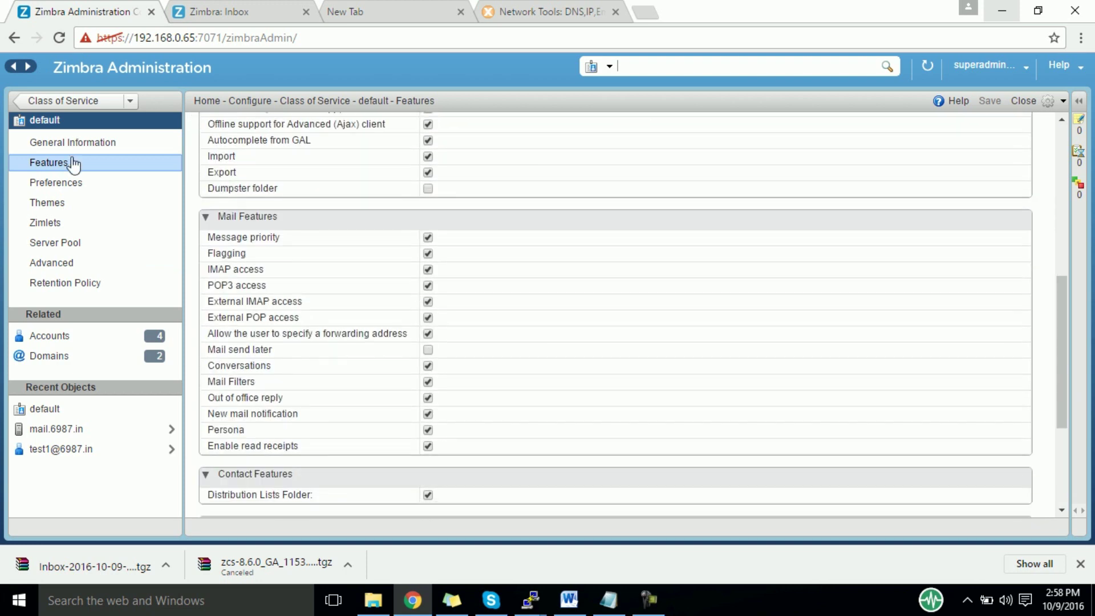
Look through the default COS's Preferences and Themes pages
{"action": "left_click", "coordinate": [63, 185]}
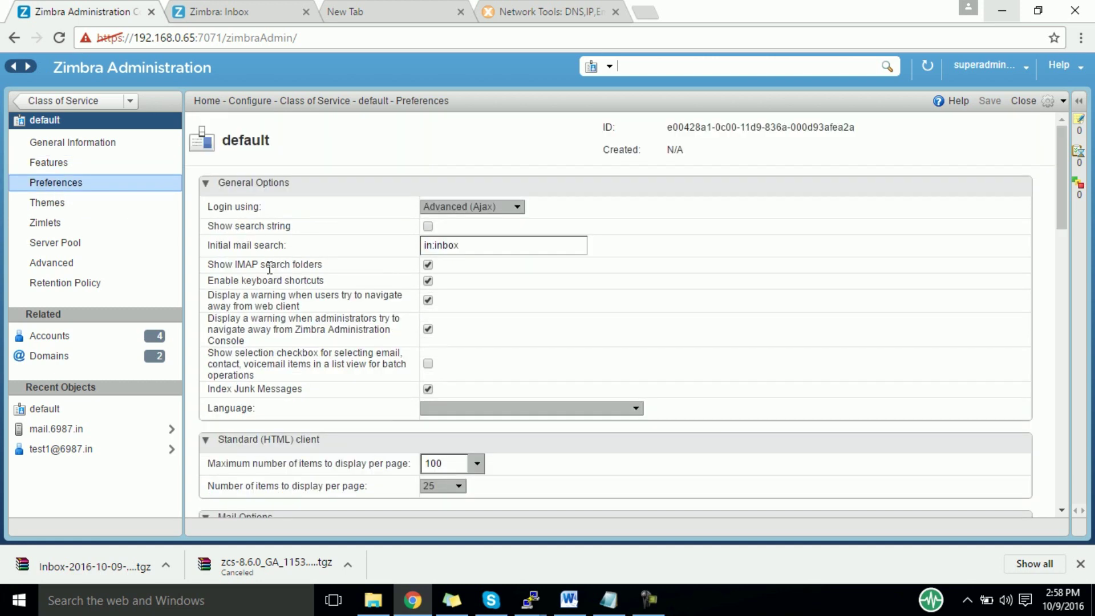
{"action": "scroll", "coordinate": [534, 423], "scroll_direction": "down", "scroll_amount": 5}
{"action": "scroll", "coordinate": [534, 423], "scroll_direction": "down", "scroll_amount": 5}
{"action": "scroll", "coordinate": [534, 423], "scroll_direction": "down", "scroll_amount": 5}
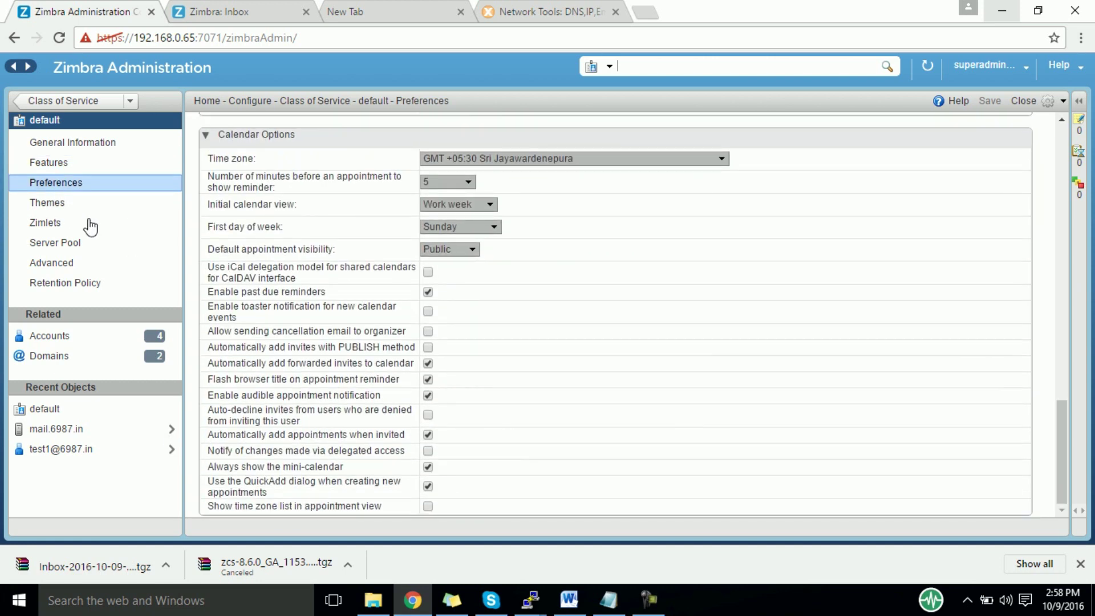
{"action": "left_click", "coordinate": [72, 203]}
{"action": "scroll", "coordinate": [454, 315], "scroll_direction": "down", "scroll_amount": 5}
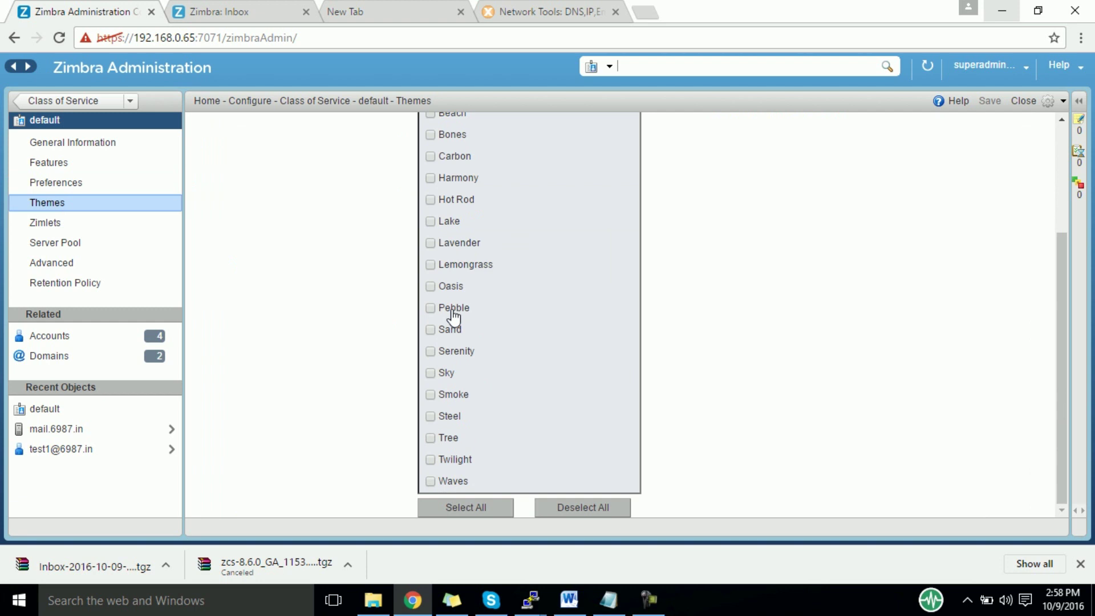
Check the COS Zimlets page, then show its Server Pool limited to mail.6987.in
{"action": "left_click", "coordinate": [35, 223]}
{"action": "left_click", "coordinate": [80, 244]}
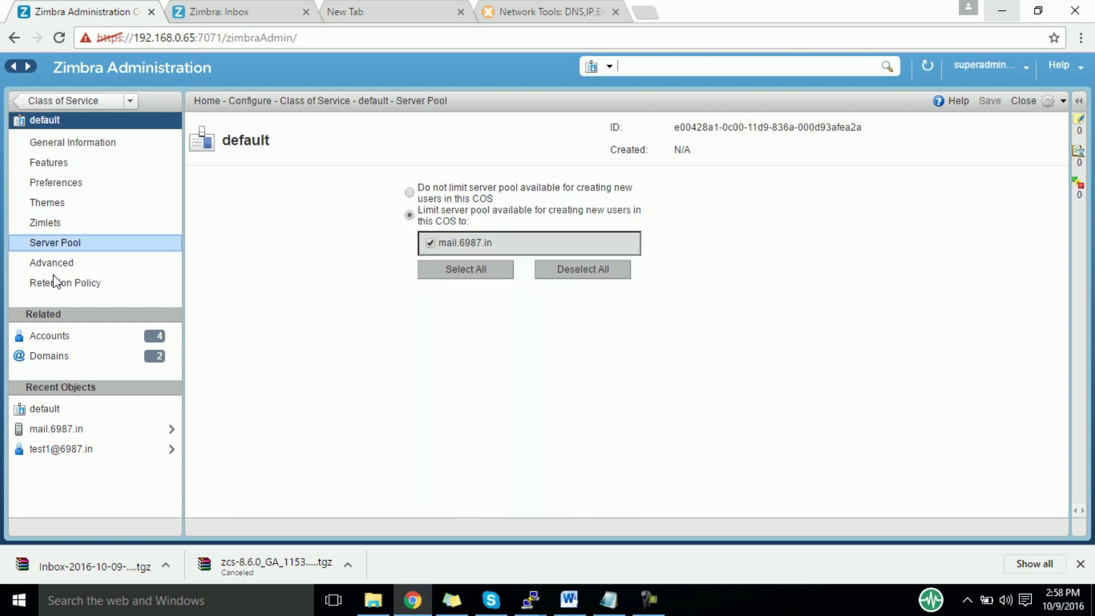
{"action": "left_click", "coordinate": [57, 227]}
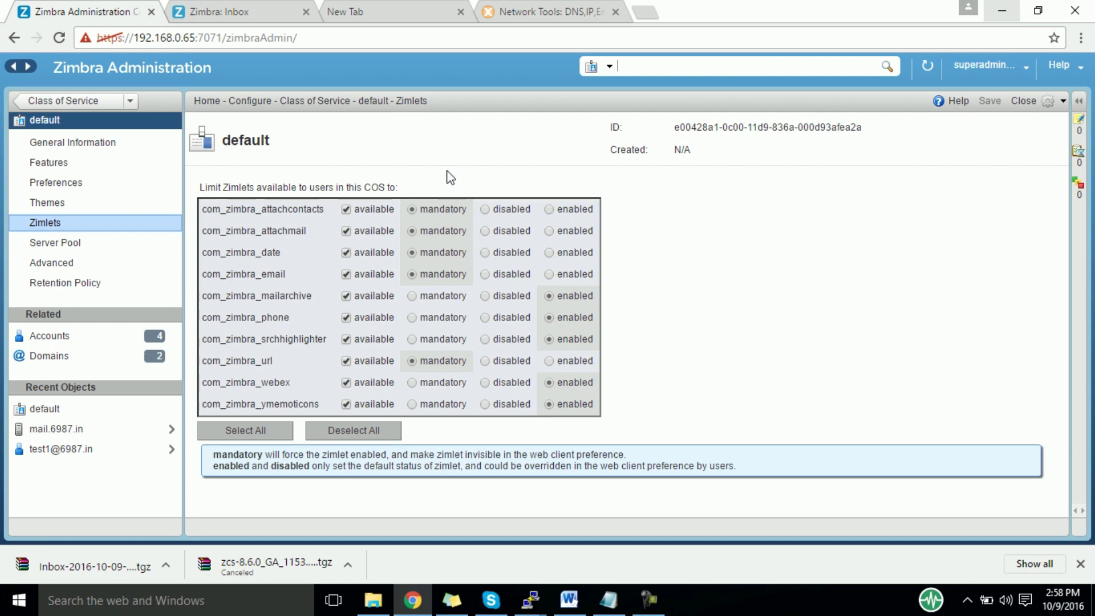
{"action": "left_click", "coordinate": [238, 8]}
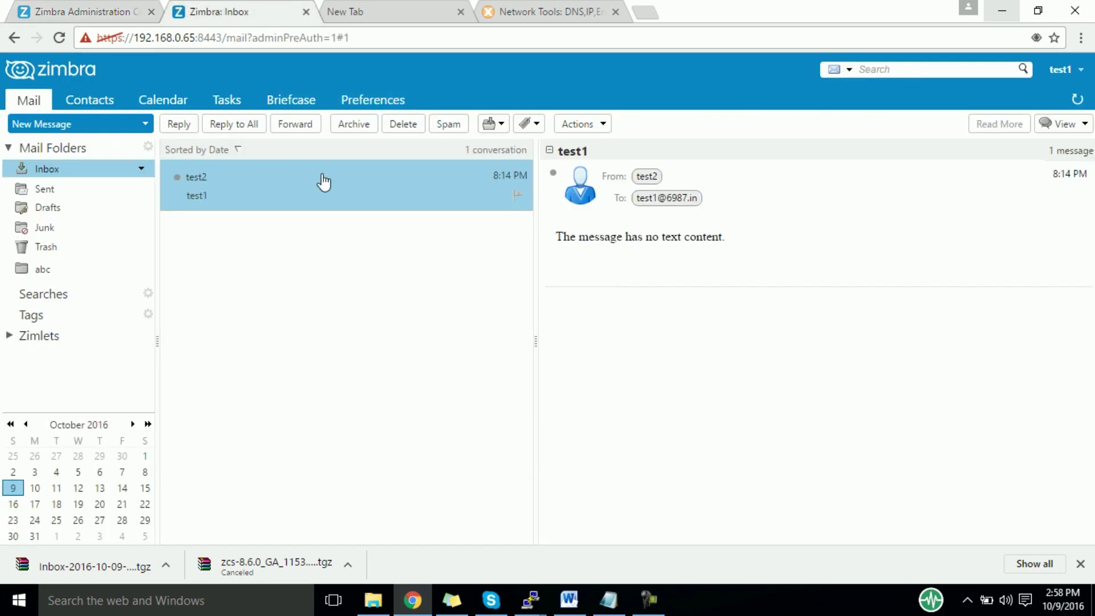
{"action": "left_click", "coordinate": [94, 9]}
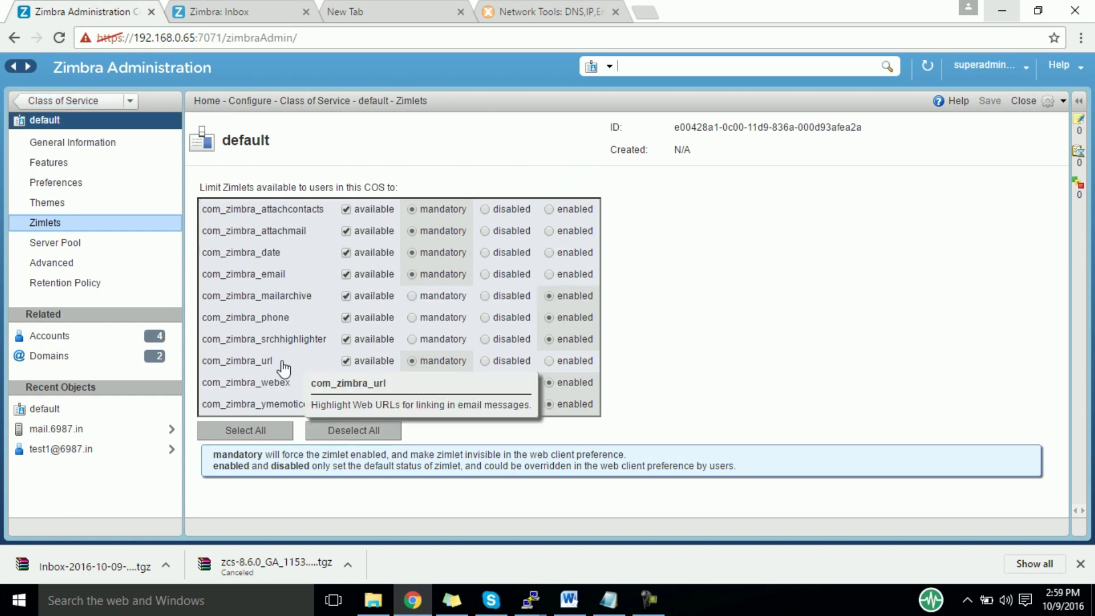
{"action": "left_click", "coordinate": [1050, 102]}
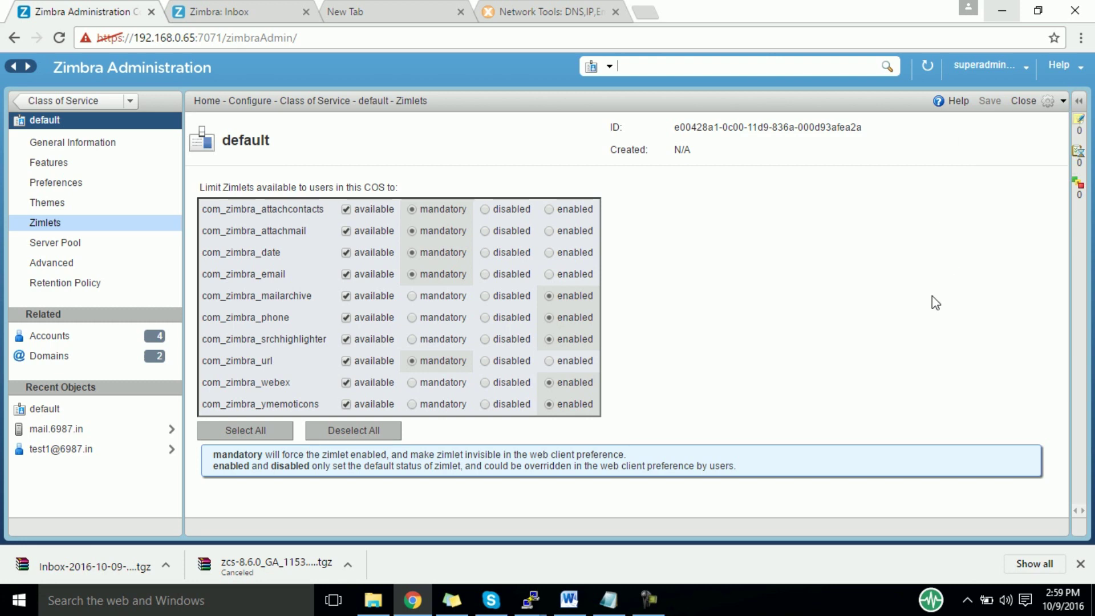
{"action": "left_click", "coordinate": [55, 244]}
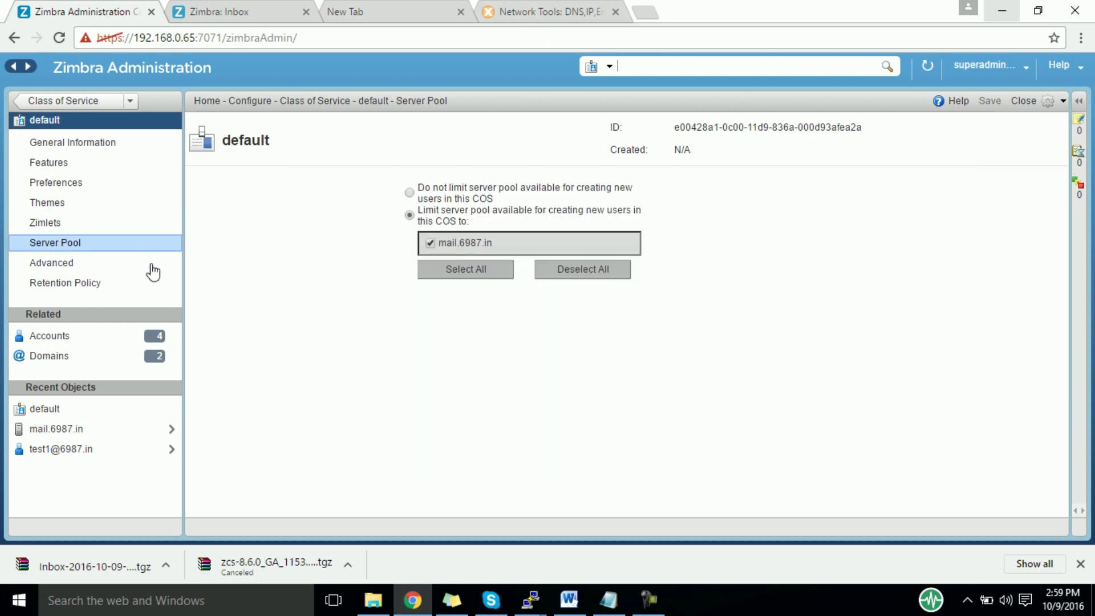
On the COS Advanced page, inspect the account quota and quota warning settings
{"action": "left_click", "coordinate": [51, 264]}
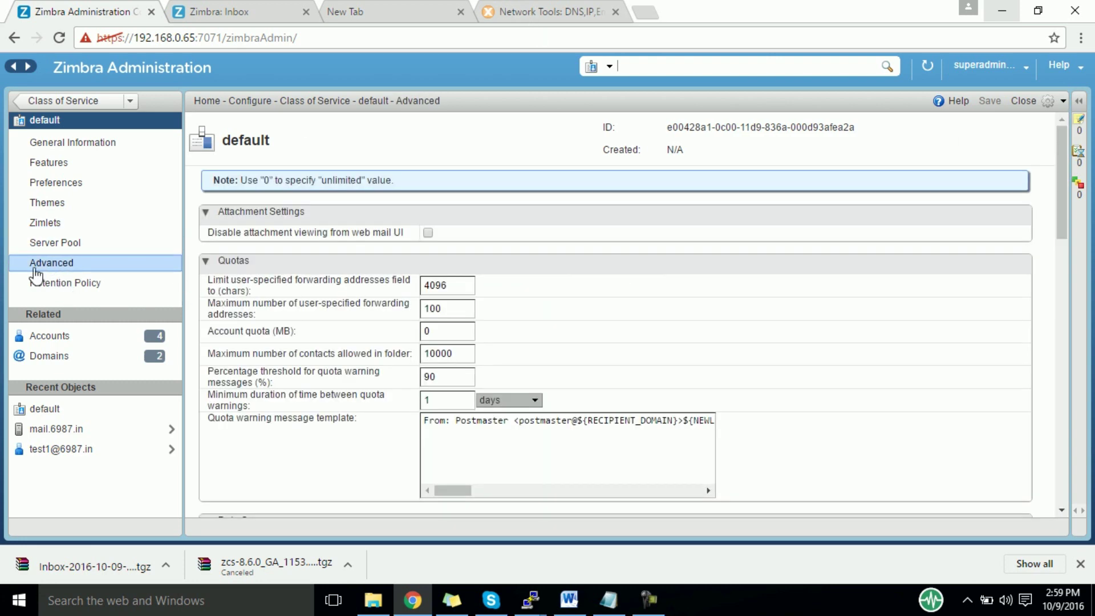
{"action": "scroll", "coordinate": [250, 308], "scroll_direction": "down", "scroll_amount": 2}
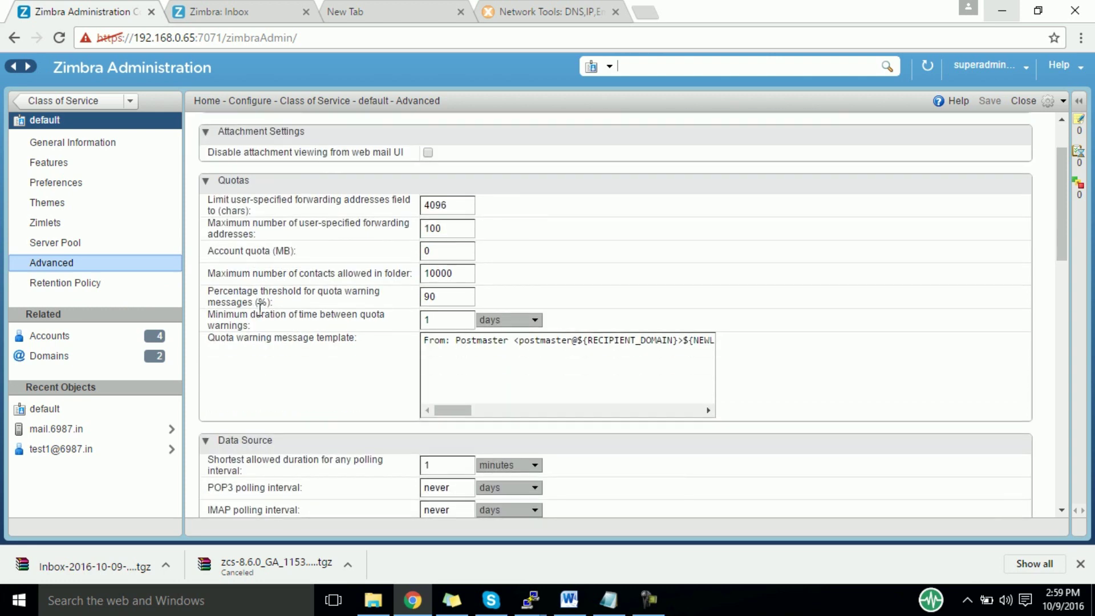
{"action": "left_click", "coordinate": [448, 250]}
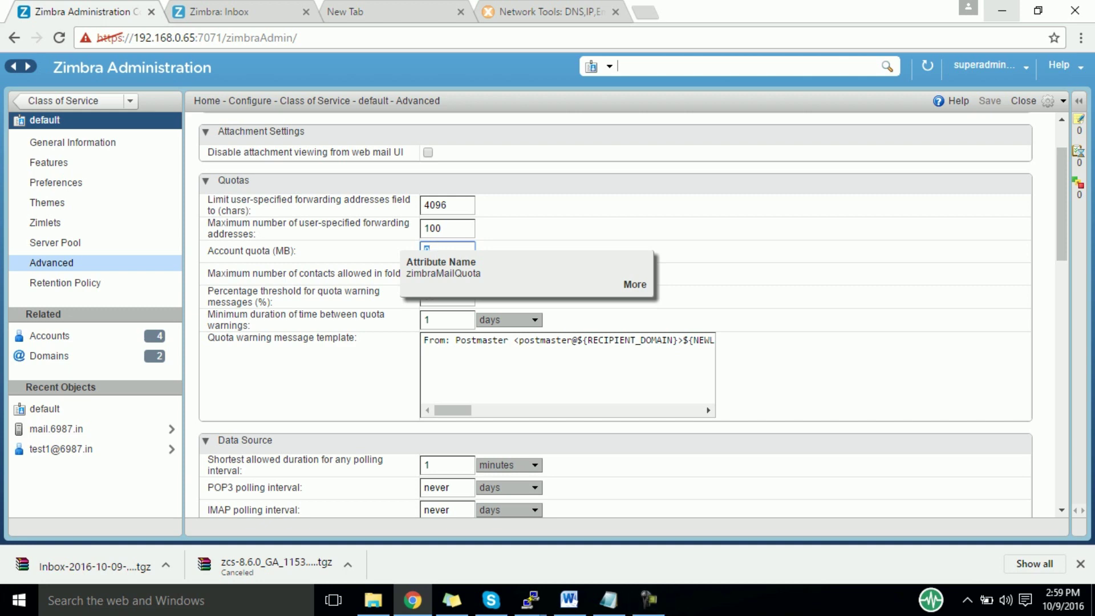
{"action": "left_click", "coordinate": [447, 340]}
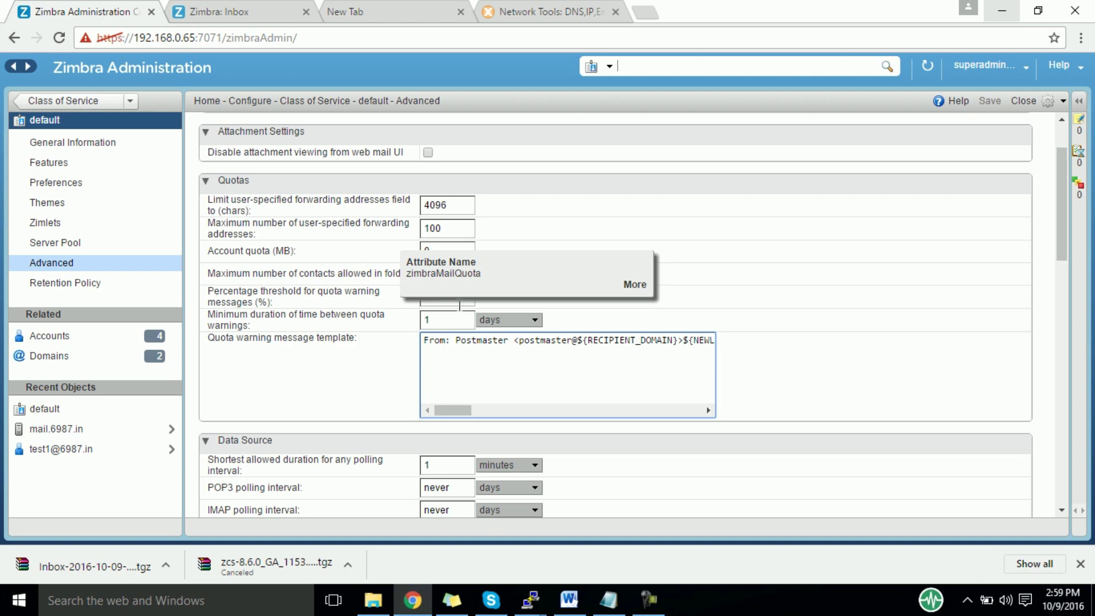
{"action": "left_click", "coordinate": [434, 247]}
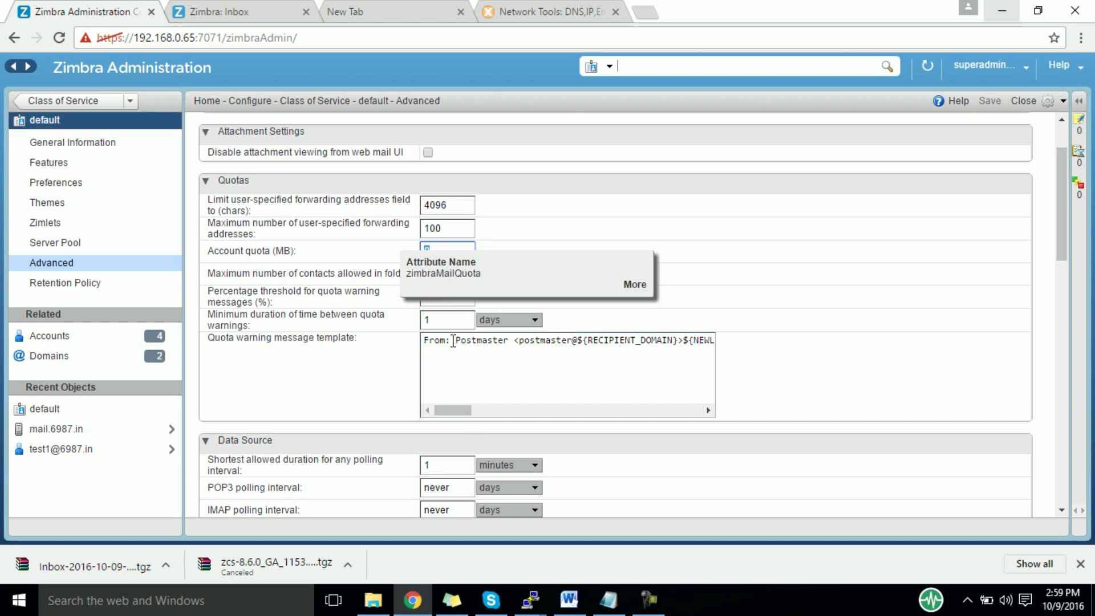
{"action": "left_click", "coordinate": [440, 323]}
{"action": "left_click", "coordinate": [635, 285]}
{"action": "left_click", "coordinate": [637, 305]}
Review the forwarding addresses limit and 90 percent quota warning threshold, leaving both unchanged
{"action": "double_click", "coordinate": [443, 249]}
{"action": "left_click", "coordinate": [448, 234]}
{"action": "left_click", "coordinate": [211, 295]}
{"action": "left_click", "coordinate": [447, 296]}
{"action": "double_click", "coordinate": [447, 297]}
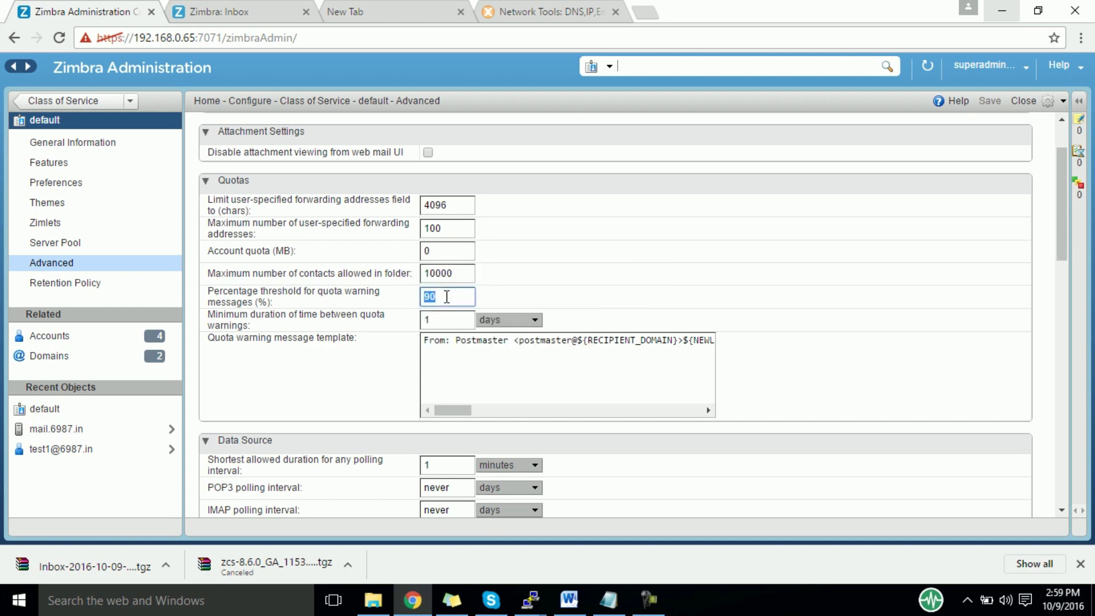
{"action": "left_click", "coordinate": [214, 317]}
Scroll to the Password section and set the minimum password length to 8
{"action": "scroll", "coordinate": [459, 366], "scroll_direction": "down", "scroll_amount": 2}
{"action": "scroll", "coordinate": [459, 366], "scroll_direction": "down", "scroll_amount": 1}
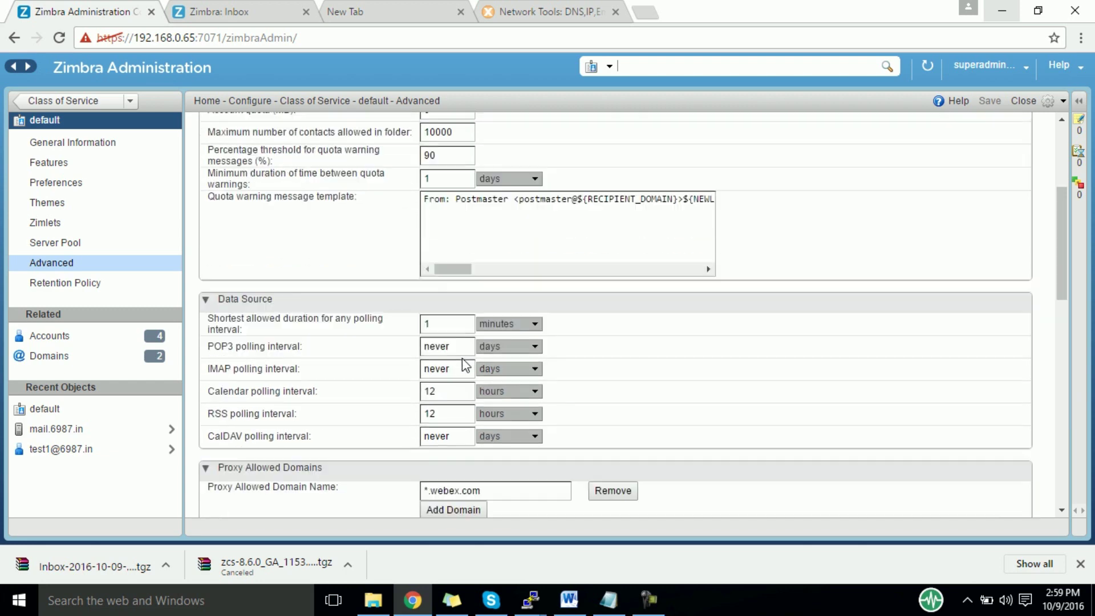
{"action": "scroll", "coordinate": [451, 364], "scroll_direction": "down", "scroll_amount": 1}
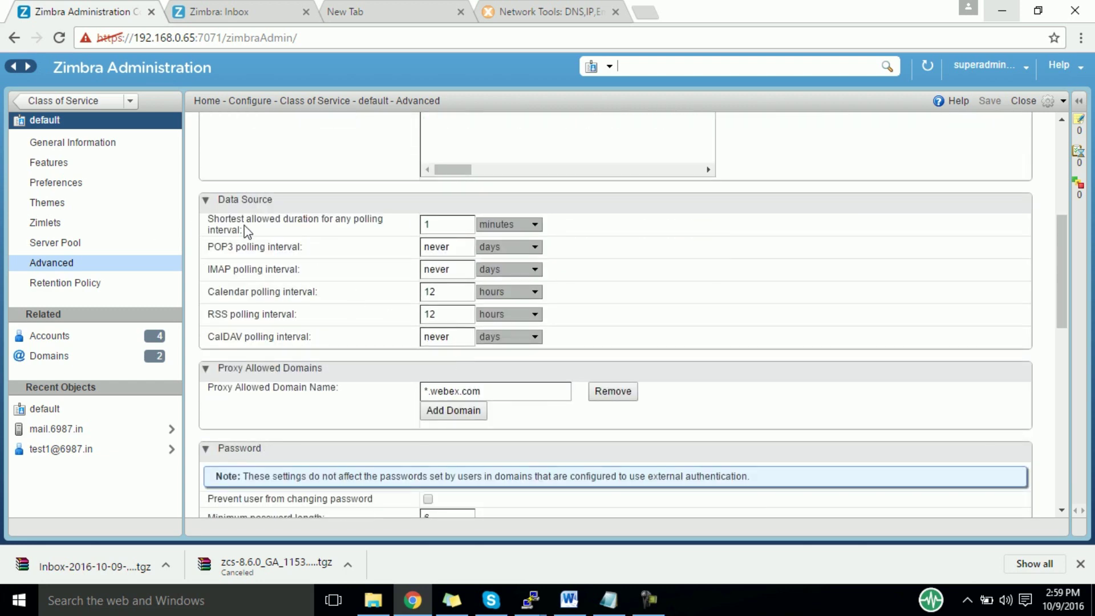
{"action": "scroll", "coordinate": [395, 227], "scroll_direction": "down", "scroll_amount": 1}
{"action": "scroll", "coordinate": [344, 250], "scroll_direction": "down", "scroll_amount": 1}
{"action": "scroll", "coordinate": [268, 268], "scroll_direction": "down", "scroll_amount": 1}
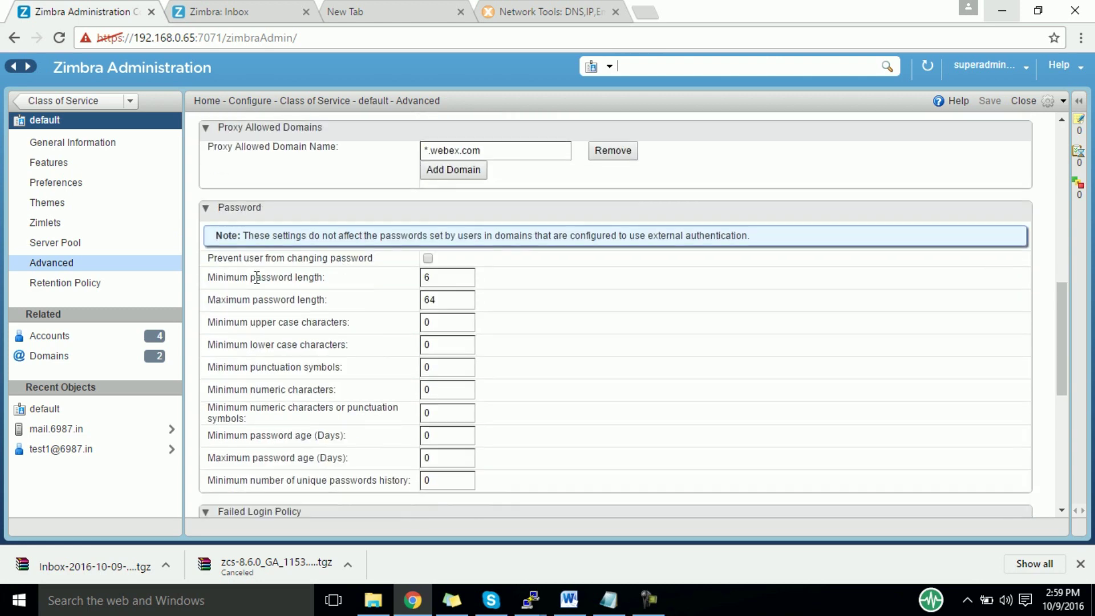
{"action": "scroll", "coordinate": [406, 292], "scroll_direction": "down", "scroll_amount": 1}
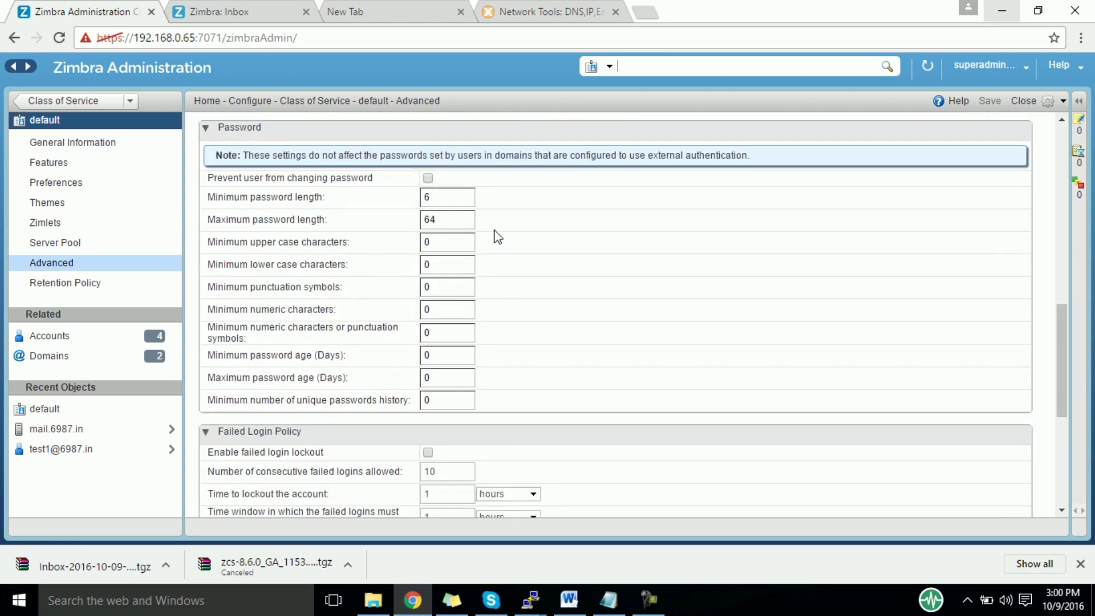
{"action": "double_click", "coordinate": [460, 198]}
{"action": "type", "text": "8"}
Keep maximum password length at 64 and minimum upper case characters at 0
{"action": "double_click", "coordinate": [456, 220]}
{"action": "double_click", "coordinate": [448, 242]}
{"action": "double_click", "coordinate": [440, 240]}
{"action": "type", "text": "0"}
{"action": "left_click", "coordinate": [276, 269]}
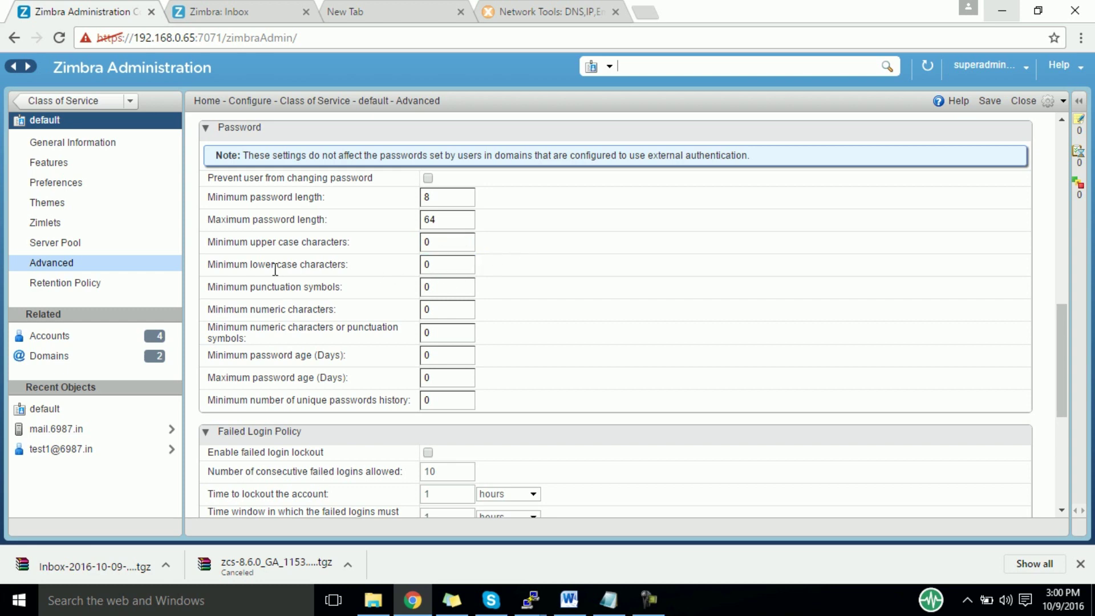
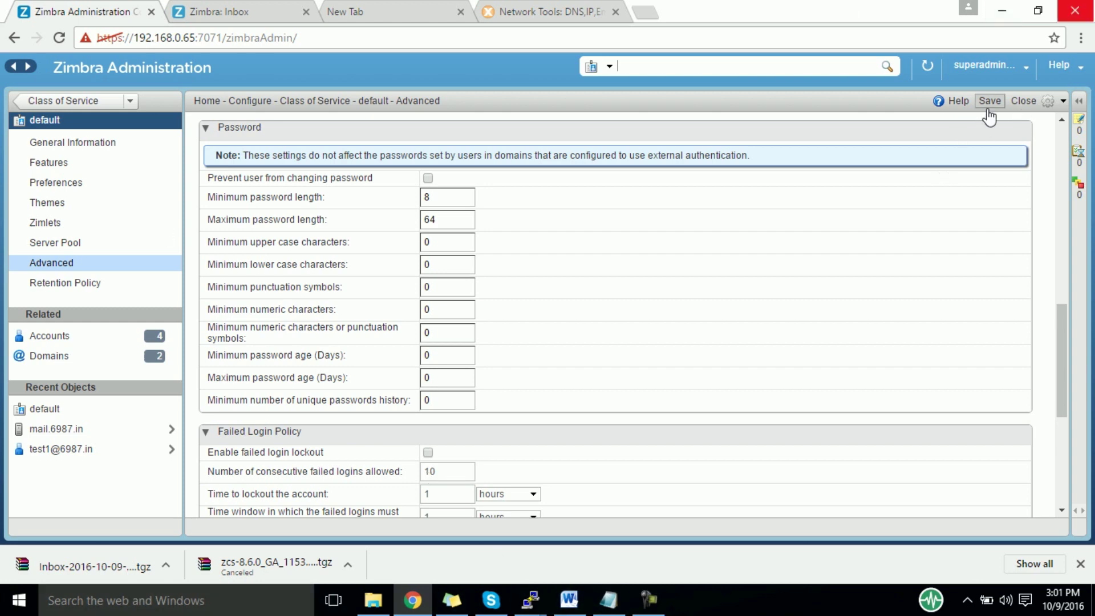
Scroll to Failed Login Policy and enable failed login lockout in the default class of service
{"action": "scroll", "coordinate": [570, 330], "scroll_direction": "down", "scroll_amount": 4}
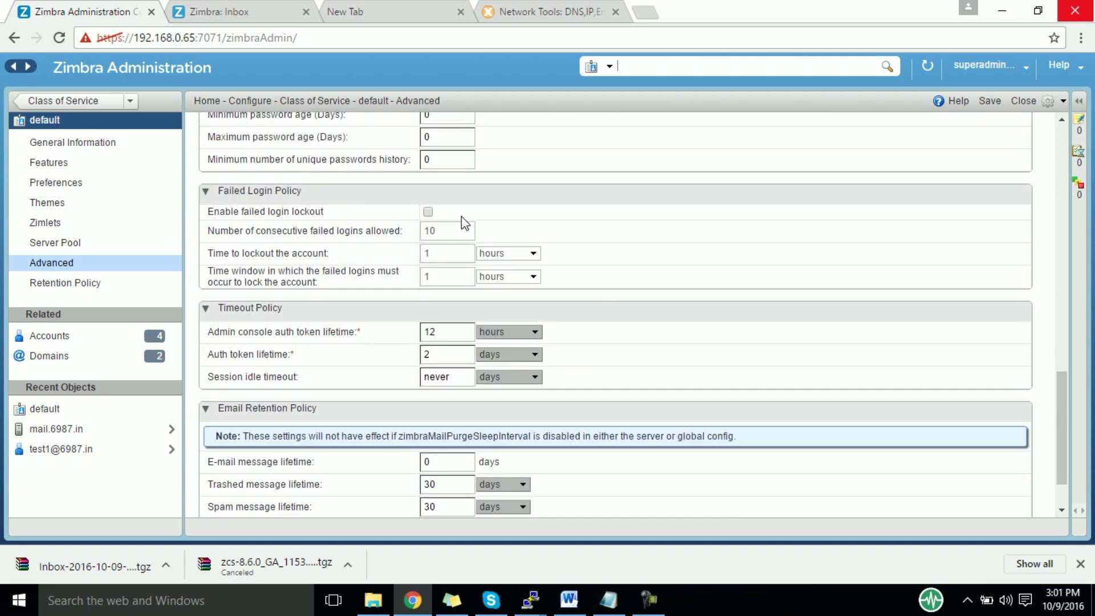
{"action": "left_click", "coordinate": [428, 212]}
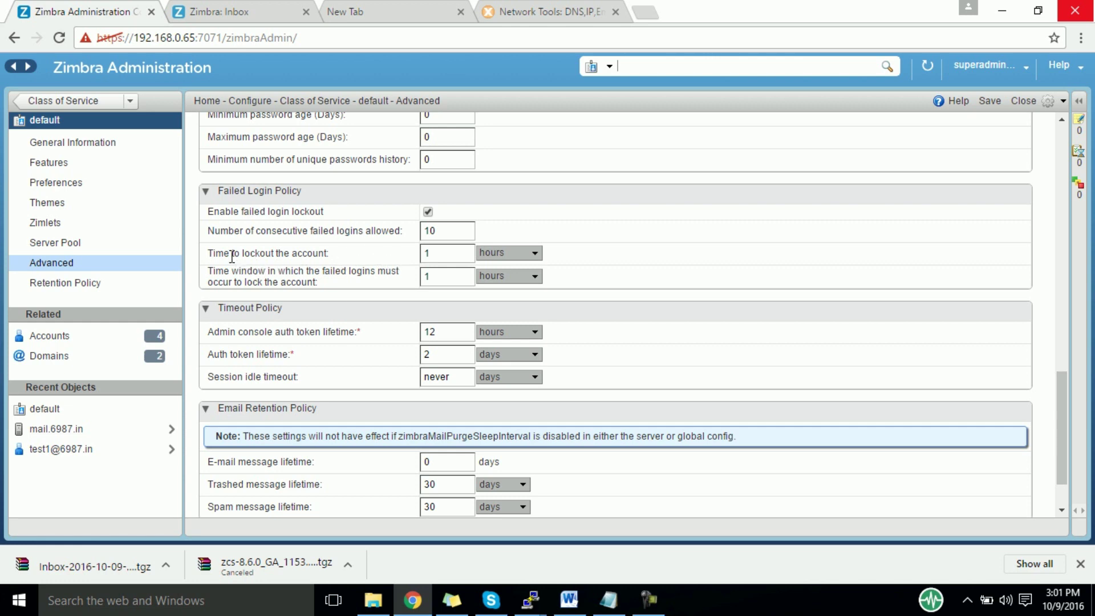
Set the allowed consecutive failed logins to 5
{"action": "left_click", "coordinate": [462, 252]}
{"action": "double_click", "coordinate": [462, 253]}
{"action": "left_click", "coordinate": [472, 282]}
{"action": "double_click", "coordinate": [472, 282]}
{"action": "double_click", "coordinate": [440, 231]}
{"action": "type", "text": "5"}
Keep the lockout unit at hours, save, then disable failed login lockout and save again
{"action": "double_click", "coordinate": [458, 257]}
{"action": "left_click", "coordinate": [513, 257]}
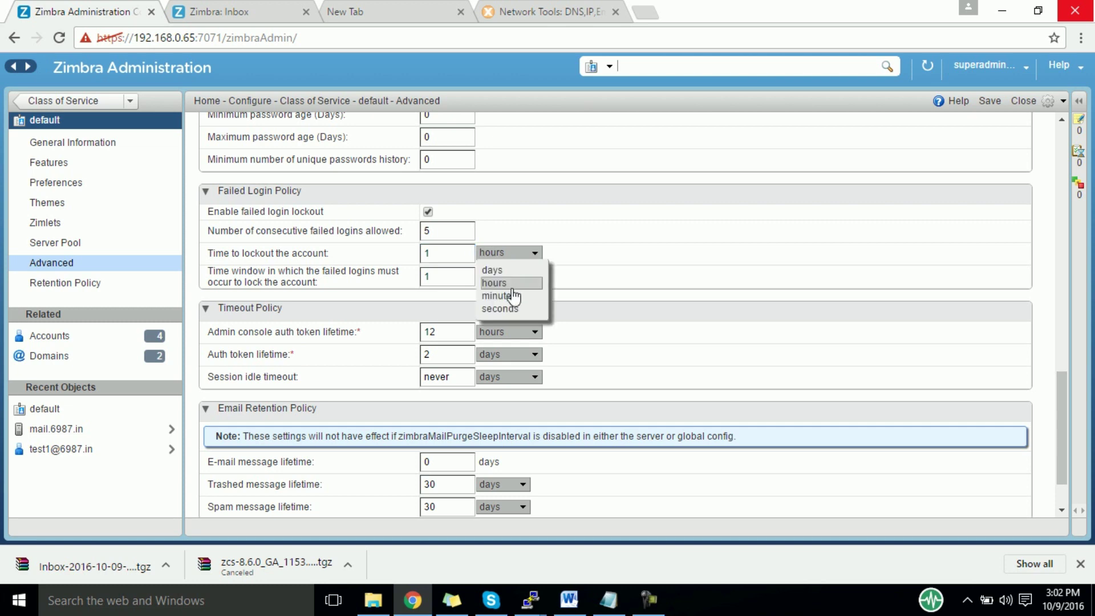
{"action": "left_click", "coordinate": [509, 295]}
{"action": "left_click", "coordinate": [519, 258]}
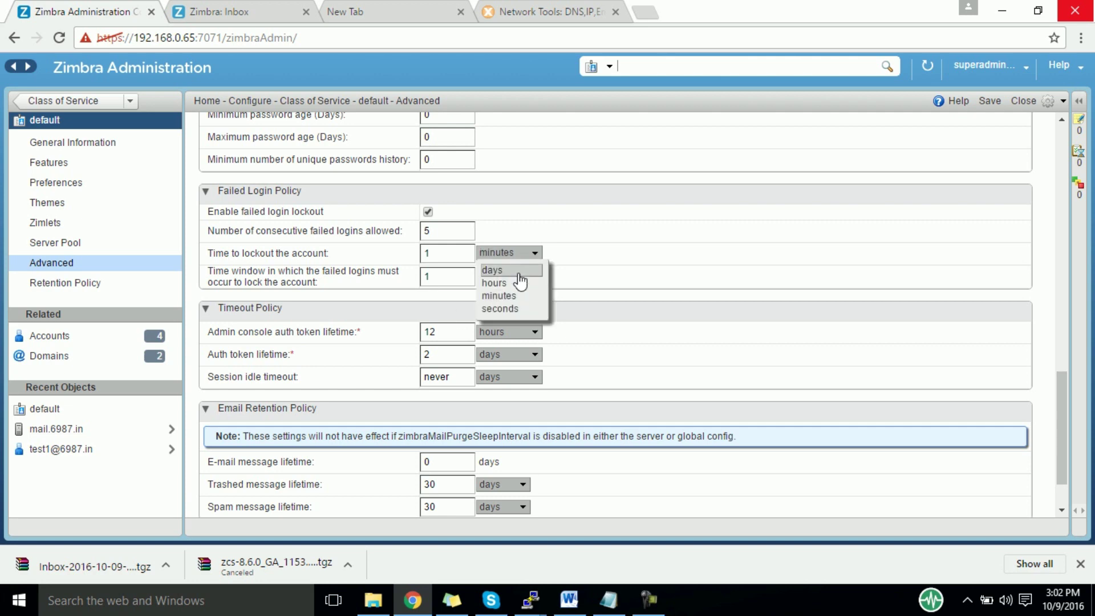
{"action": "left_click", "coordinate": [513, 283]}
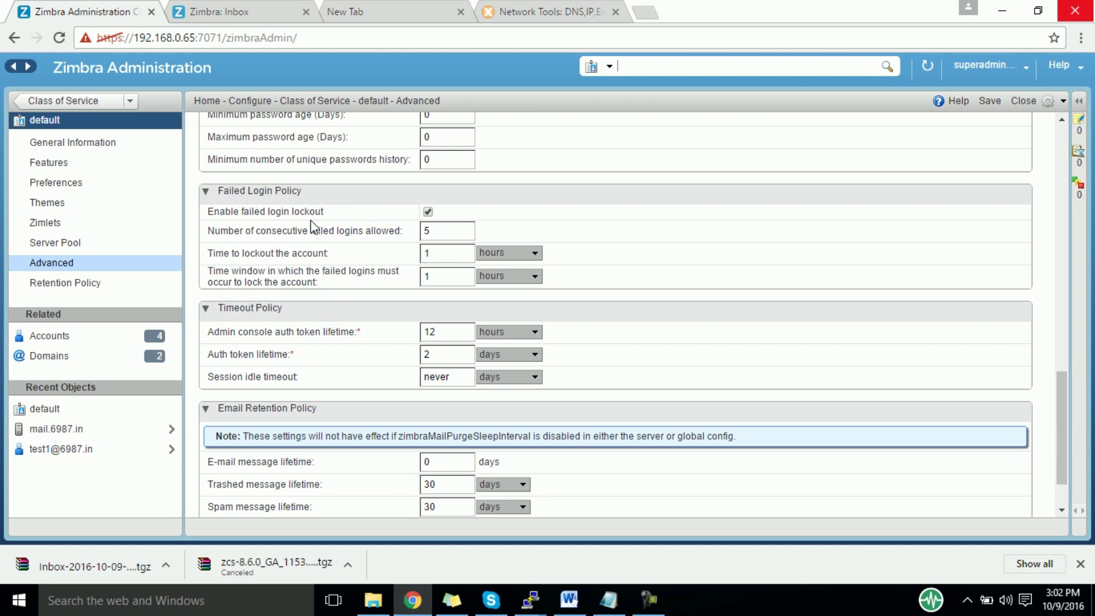
{"action": "double_click", "coordinate": [456, 254]}
{"action": "left_click", "coordinate": [989, 102]}
{"action": "left_click", "coordinate": [428, 212]}
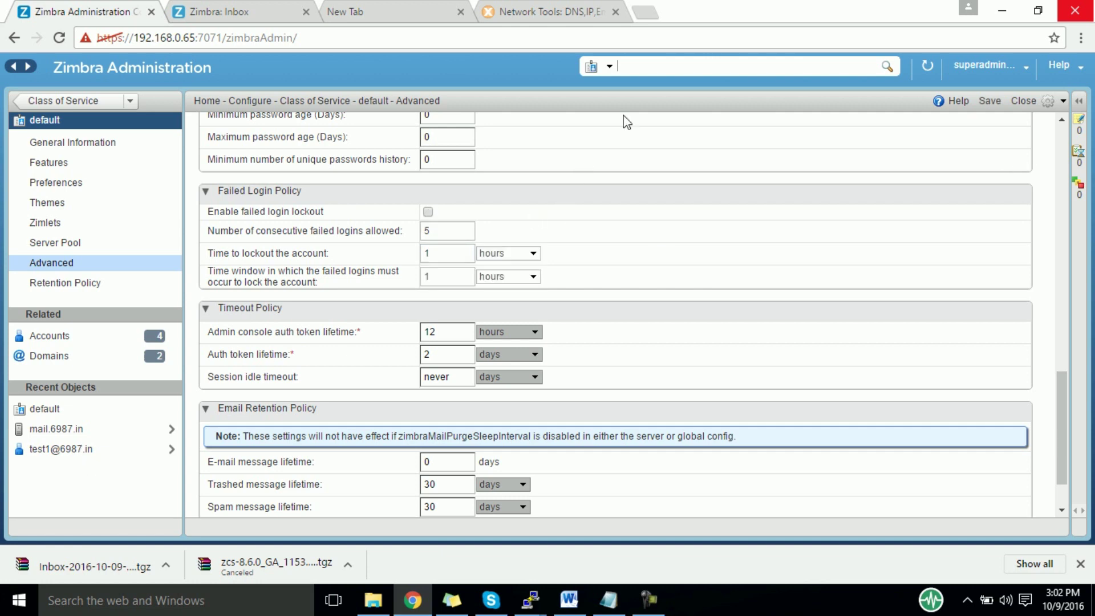
{"action": "left_click", "coordinate": [989, 101]}
Go to the admin home, list all accounts, and open the test1 account
{"action": "scroll", "coordinate": [331, 365], "scroll_direction": "down", "scroll_amount": 2}
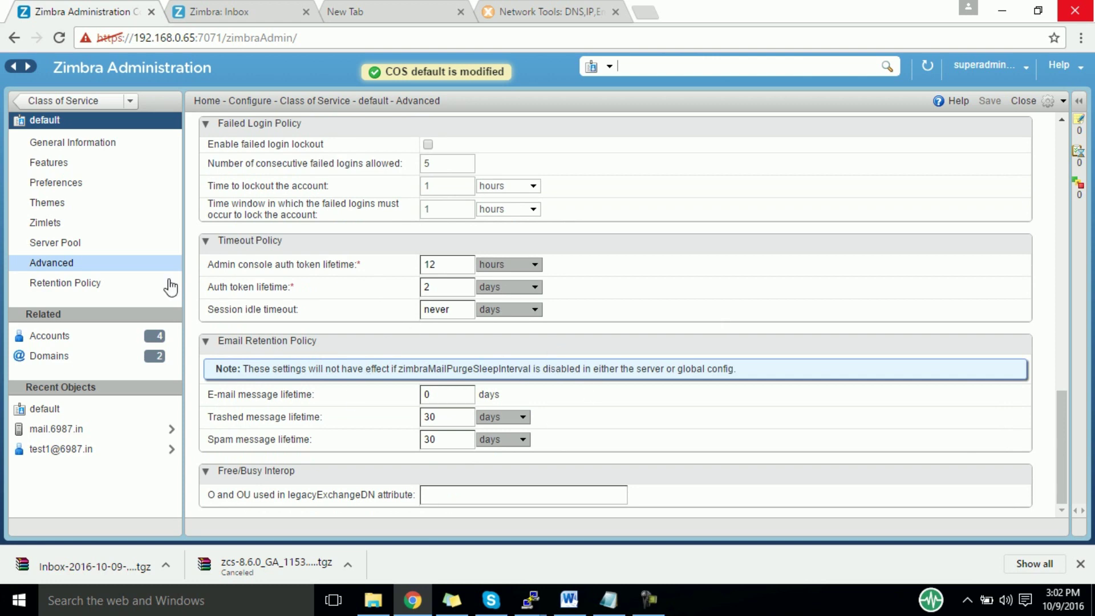
{"action": "left_click", "coordinate": [101, 102]}
{"action": "left_click", "coordinate": [102, 105]}
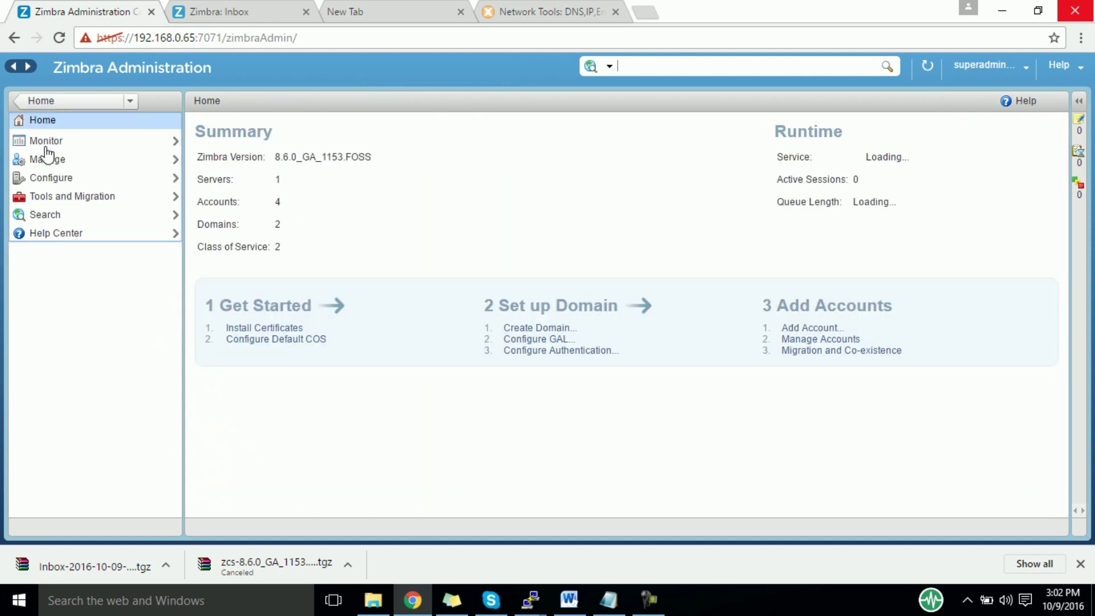
{"action": "left_click", "coordinate": [609, 67]}
{"action": "left_click", "coordinate": [627, 86]}
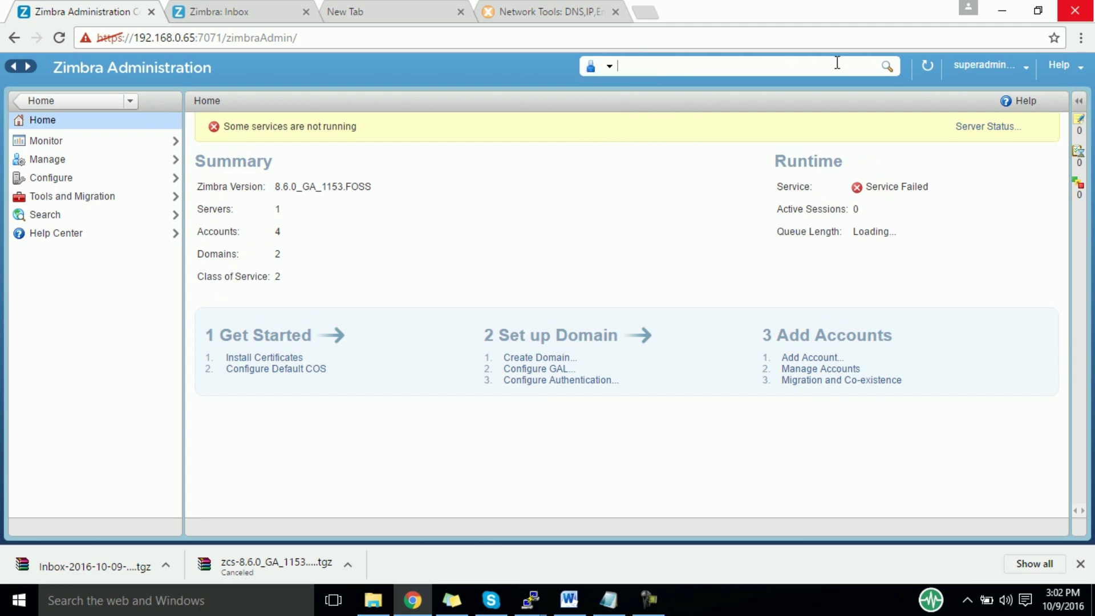
{"action": "left_click", "coordinate": [888, 65]}
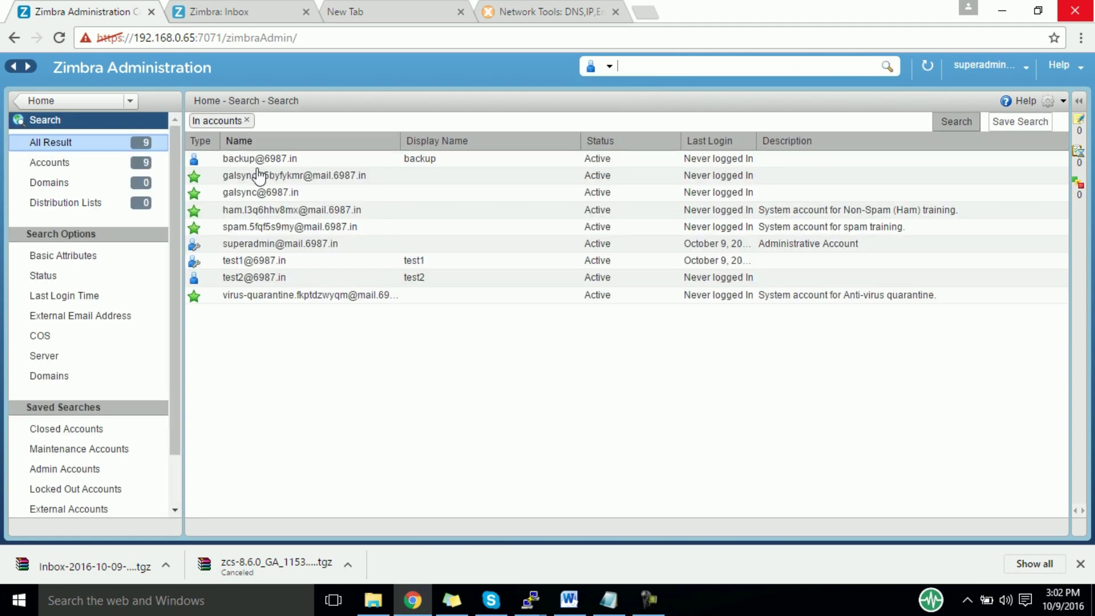
{"action": "left_click", "coordinate": [265, 262]}
{"action": "double_click", "coordinate": [265, 262]}
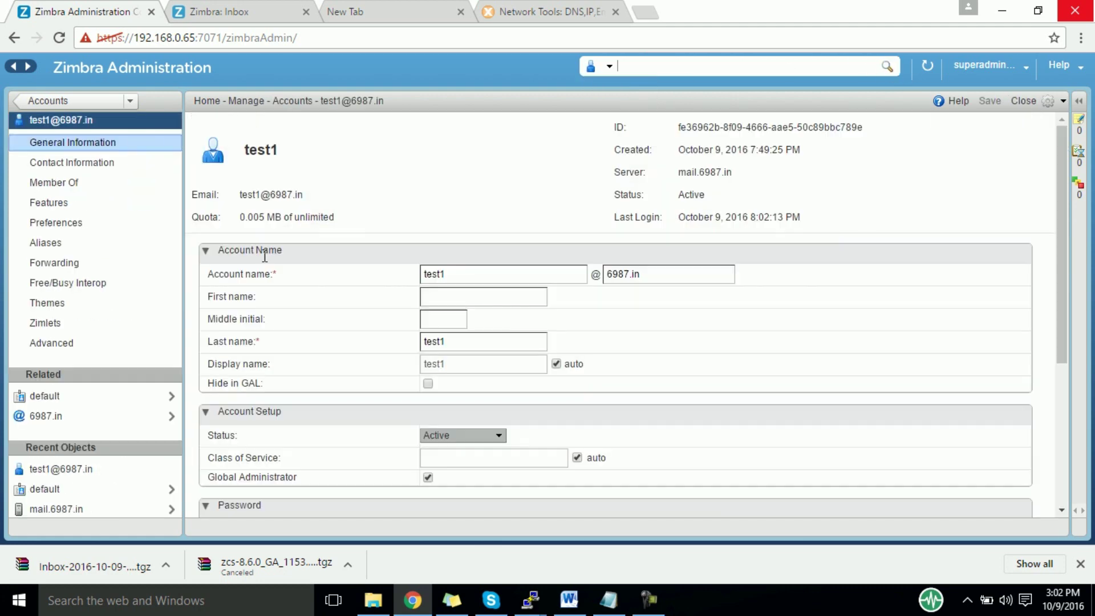
Set test1's status to Locked, save, and return to the account search results
{"action": "scroll", "coordinate": [399, 297], "scroll_direction": "down", "scroll_amount": 2}
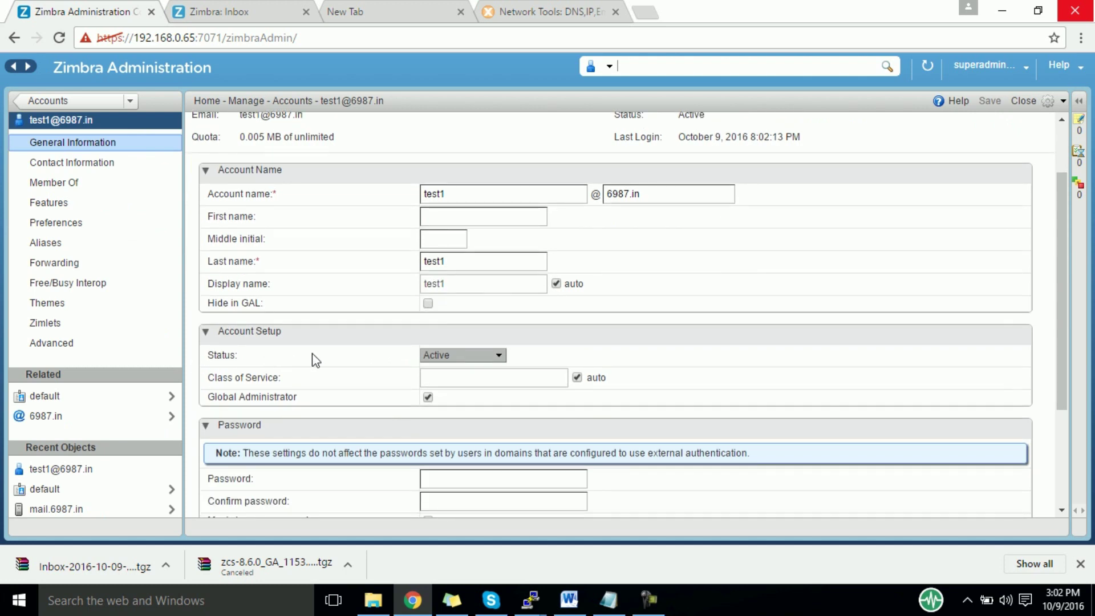
{"action": "scroll", "coordinate": [311, 360], "scroll_direction": "down", "scroll_amount": 2}
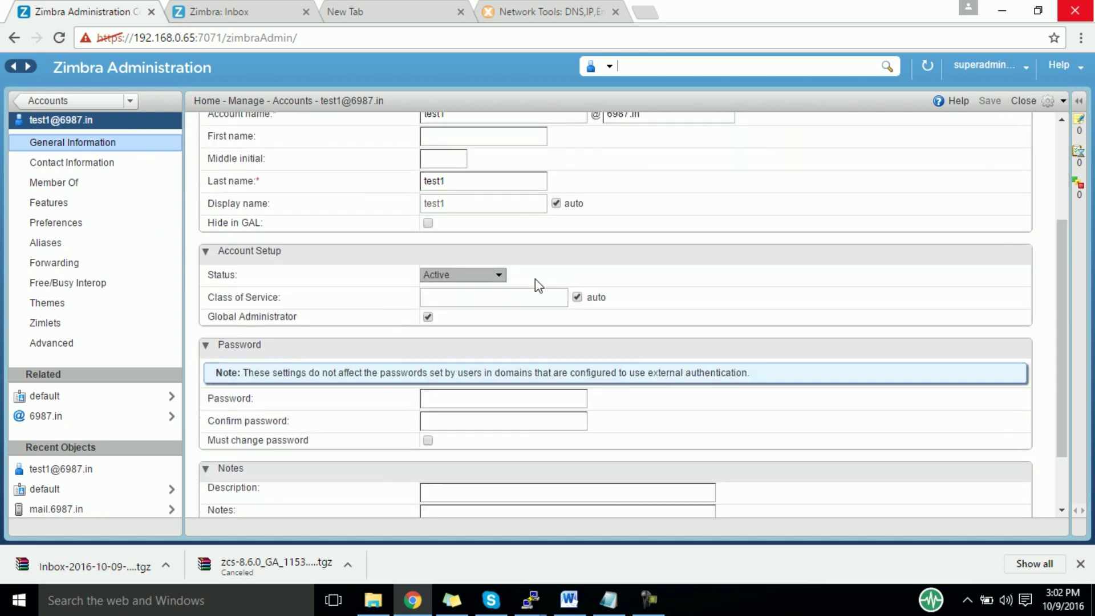
{"action": "left_click", "coordinate": [484, 278]}
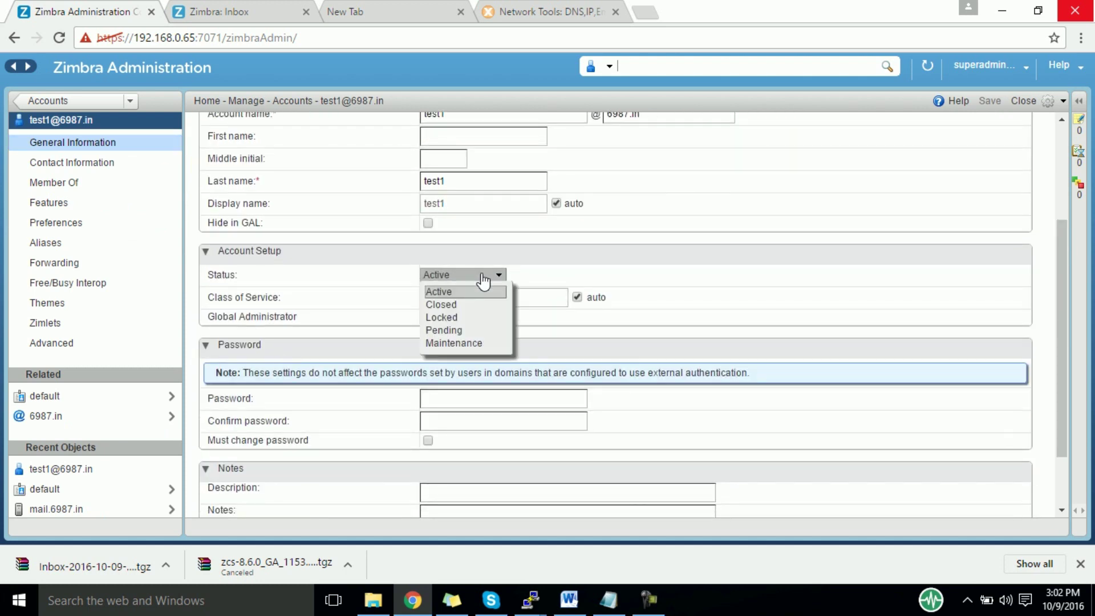
{"action": "left_click", "coordinate": [463, 317]}
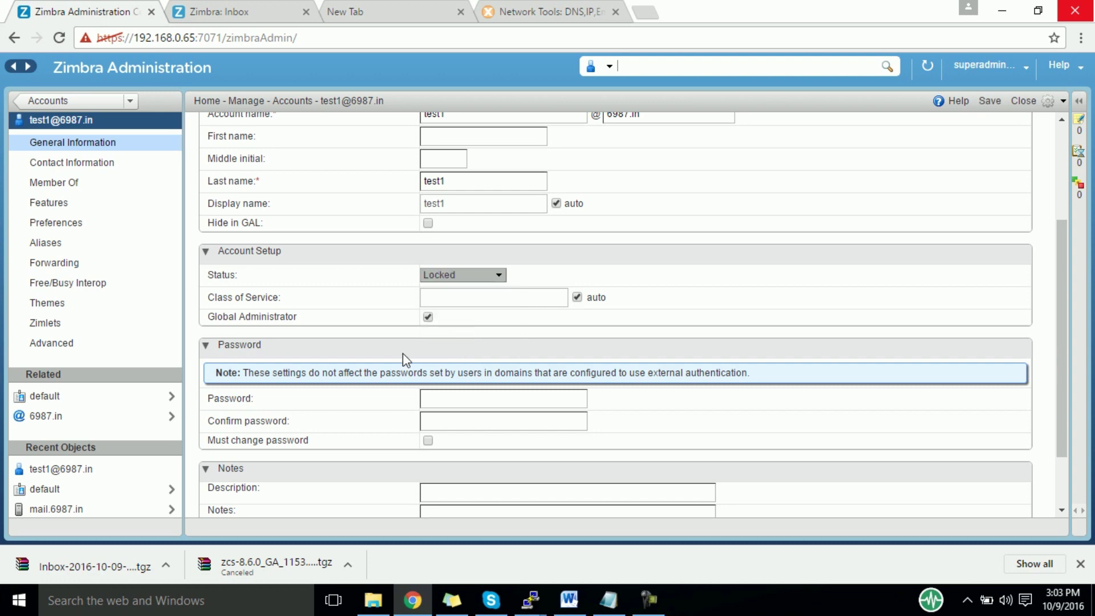
{"action": "left_click", "coordinate": [998, 102]}
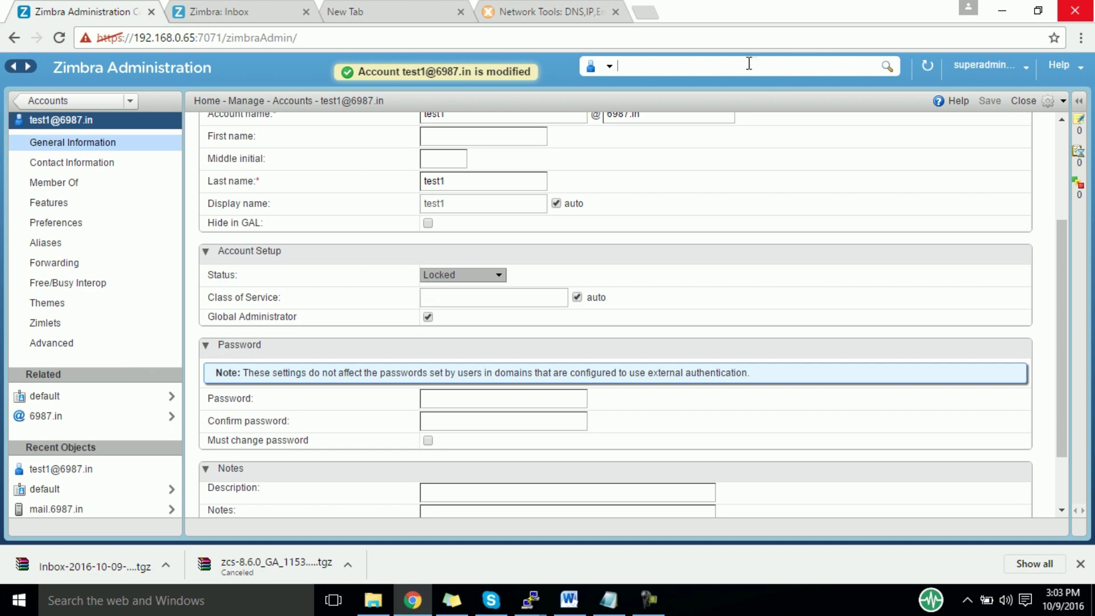
{"action": "left_click", "coordinate": [887, 67]}
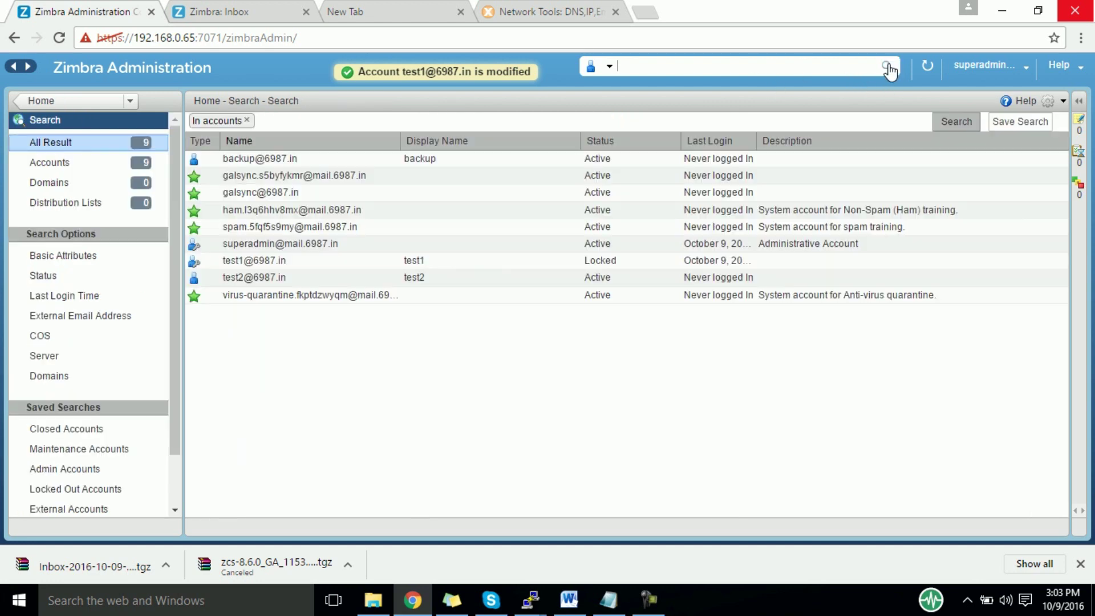
Open test1's mailbox with View Mail, dismiss the Out Of Office alert, and close the inbox tab
{"action": "right_click", "coordinate": [255, 262]}
{"action": "left_click", "coordinate": [297, 316]}
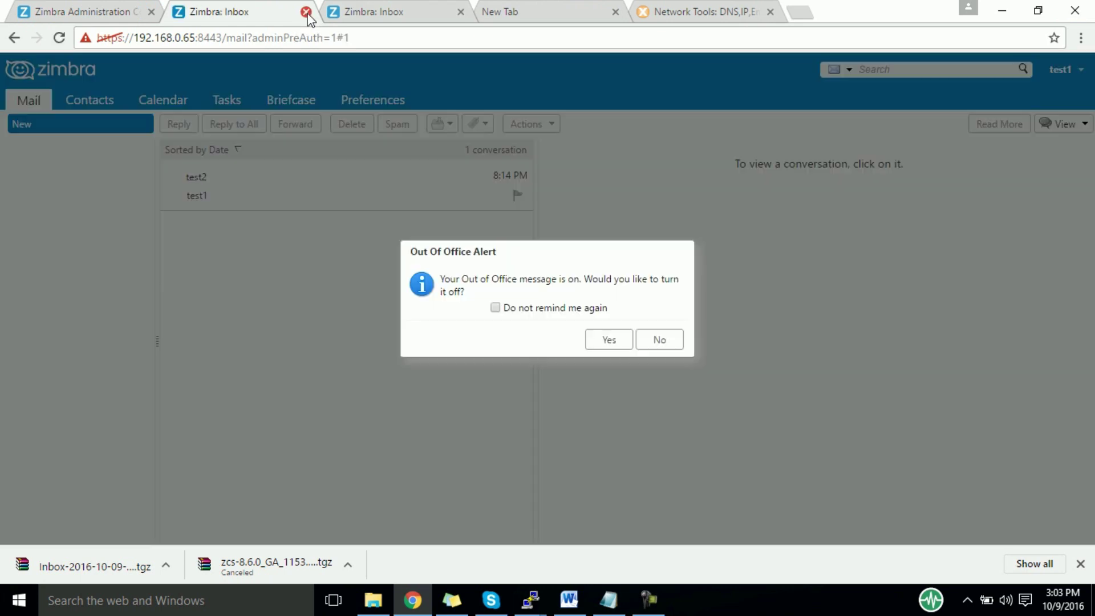
{"action": "left_click", "coordinate": [661, 341]}
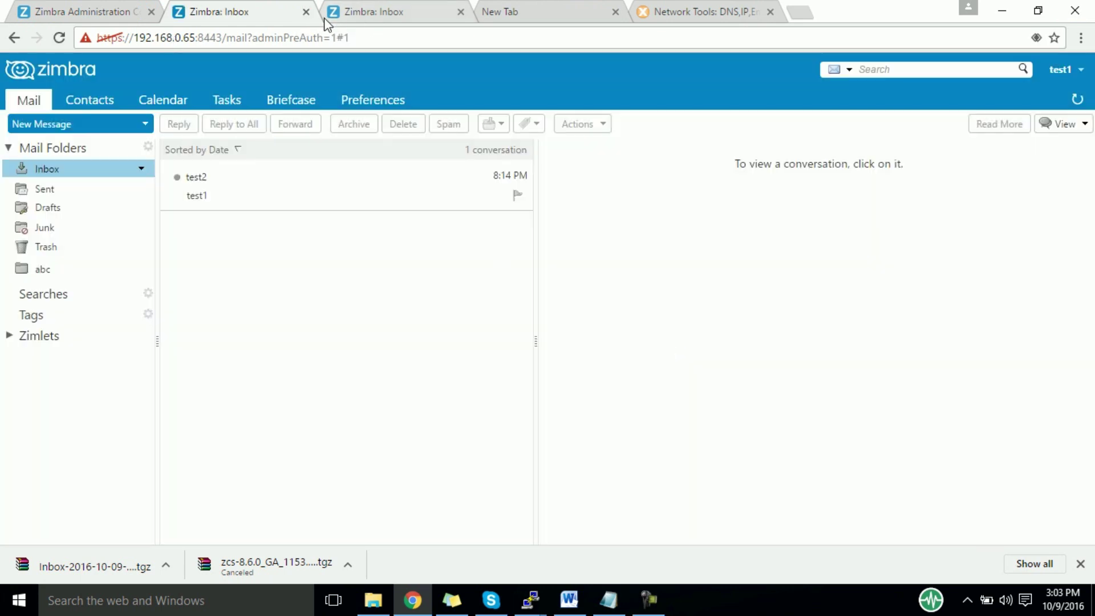
{"action": "left_click", "coordinate": [306, 12]}
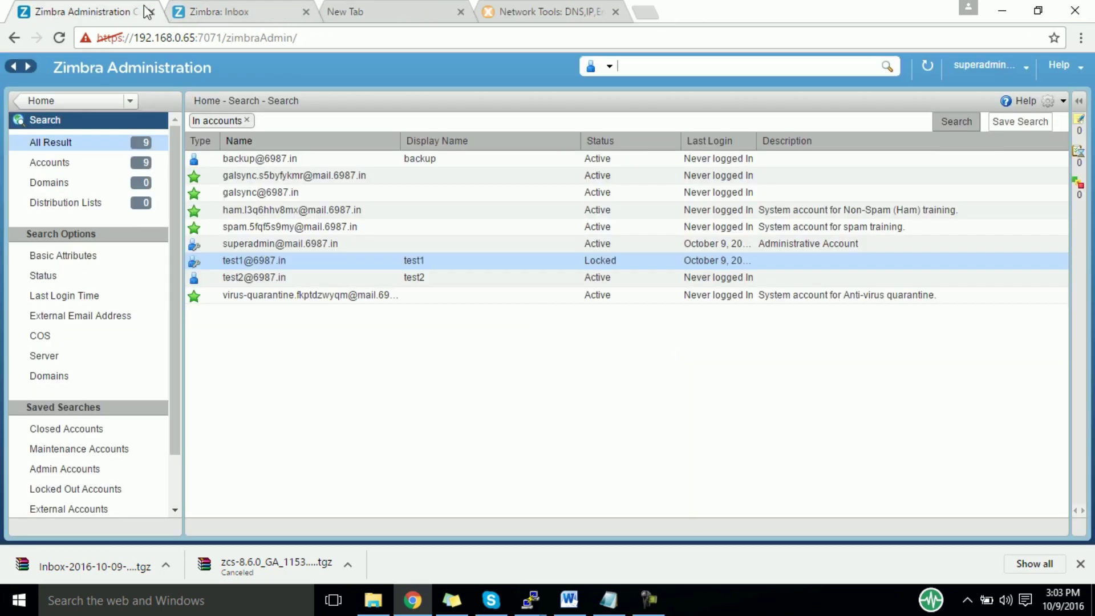
{"action": "right_click", "coordinate": [290, 264]}
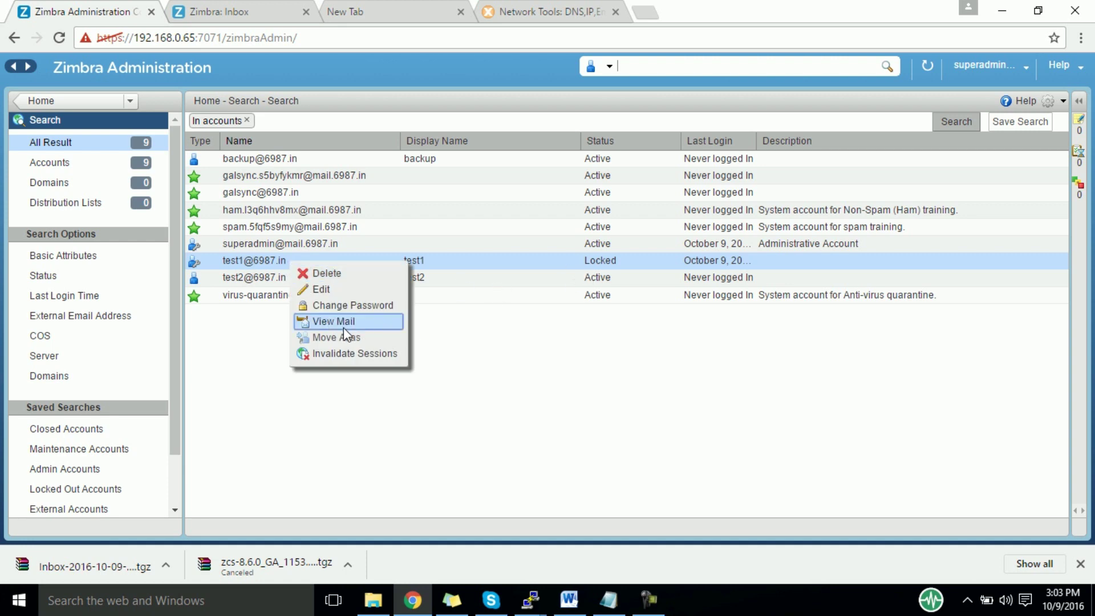
Edit test1, switch its status from Locked to Closed, then to Active, and save
{"action": "left_click", "coordinate": [328, 289]}
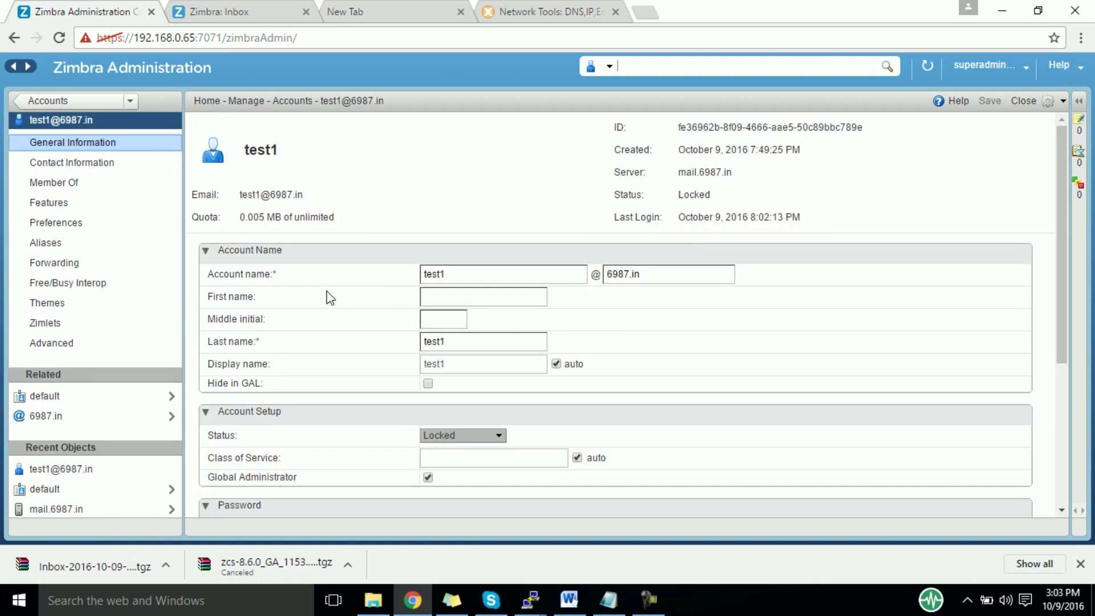
{"action": "scroll", "coordinate": [494, 335], "scroll_direction": "down", "scroll_amount": 2}
{"action": "left_click", "coordinate": [457, 357]}
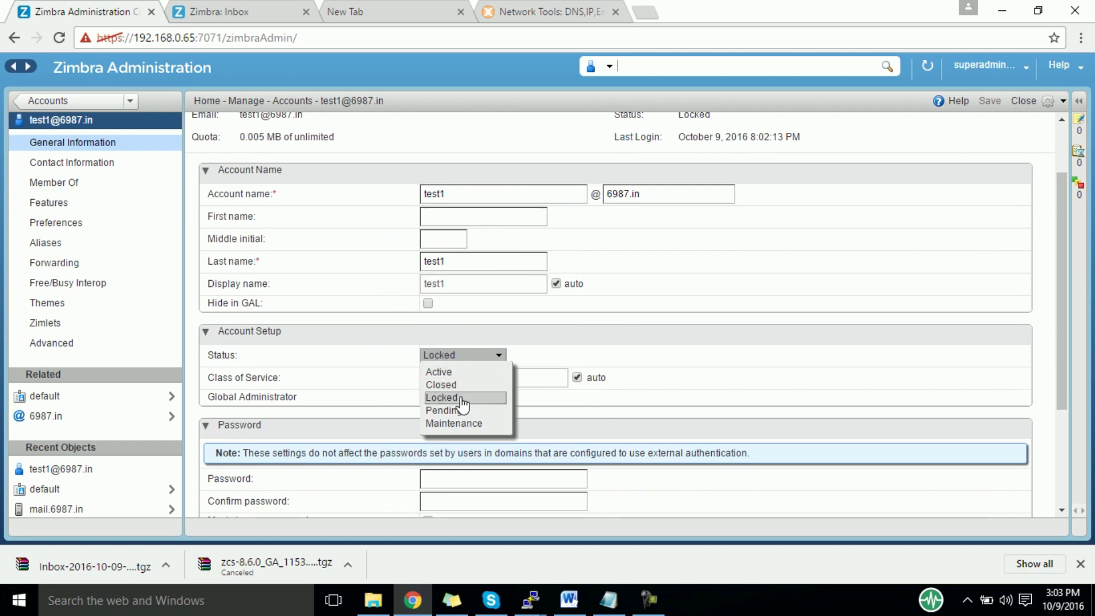
{"action": "left_click", "coordinate": [643, 345]}
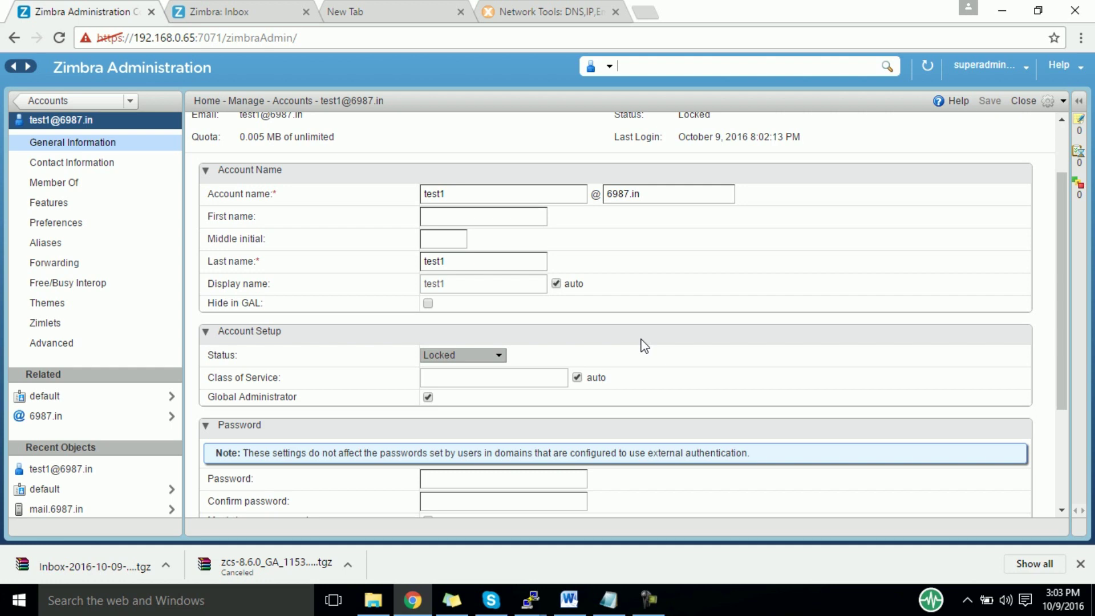
{"action": "left_click", "coordinate": [448, 358]}
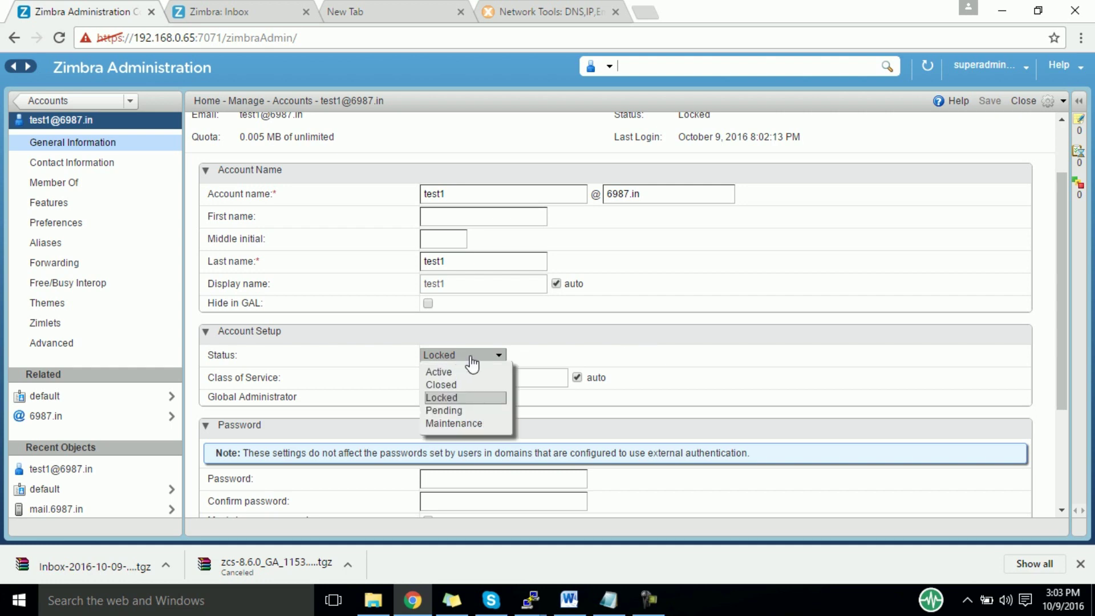
{"action": "left_click", "coordinate": [454, 385]}
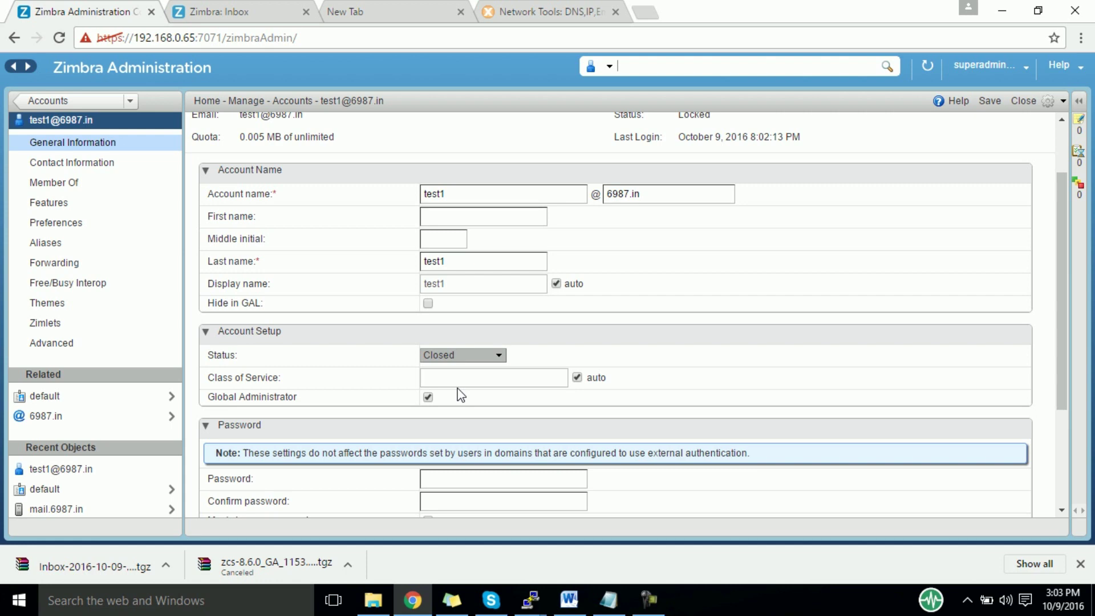
{"action": "left_click", "coordinate": [499, 355]}
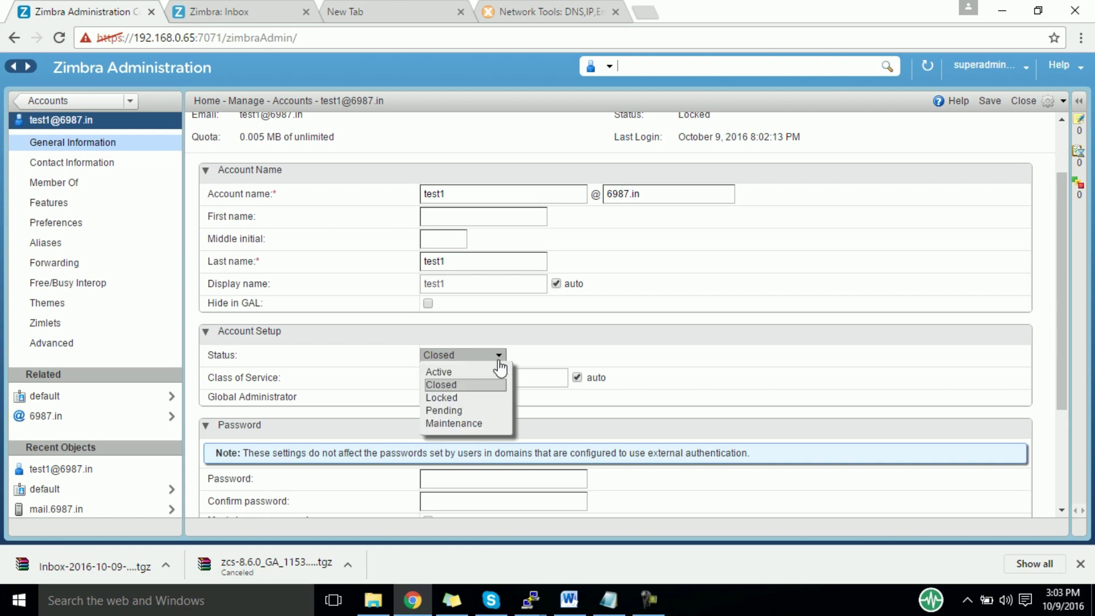
{"action": "left_click", "coordinate": [451, 372]}
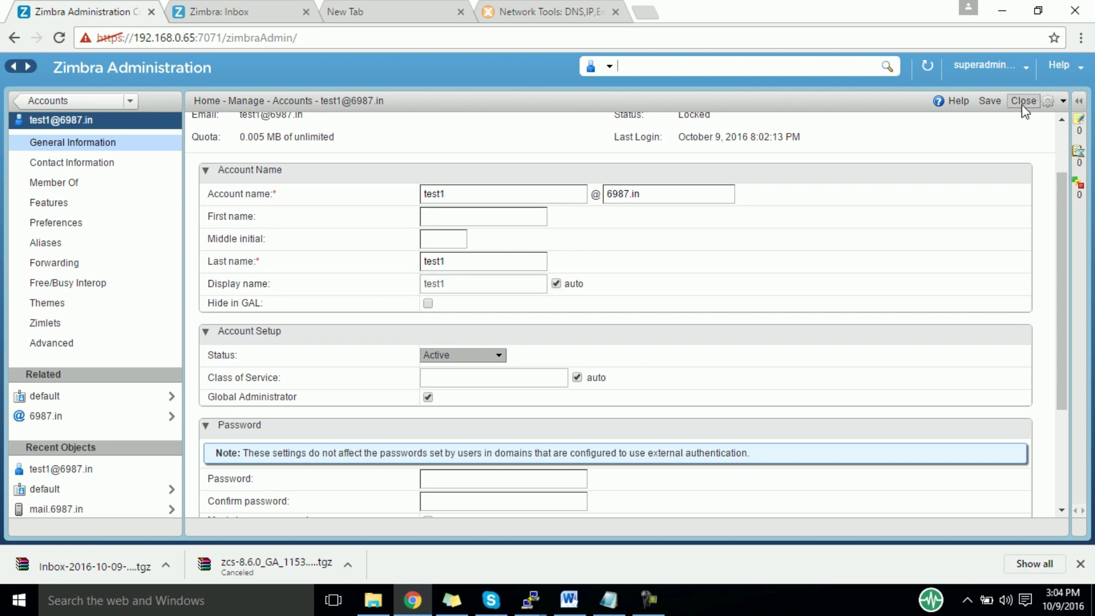
{"action": "left_click", "coordinate": [989, 101]}
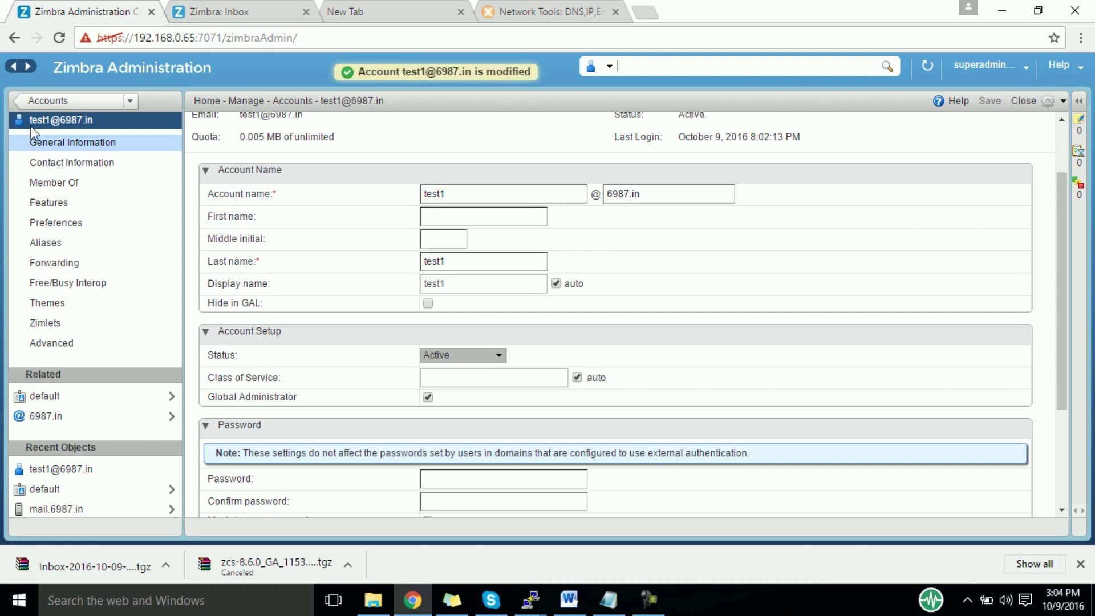
Look over test1's Forwarding page, then scroll through its Advanced settings
{"action": "left_click", "coordinate": [69, 264]}
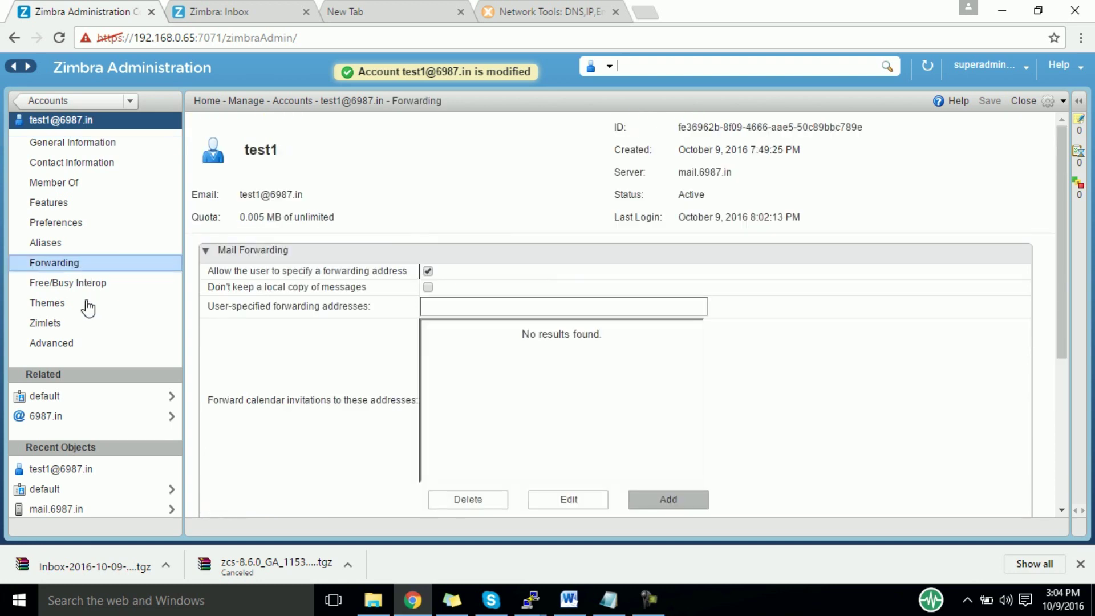
{"action": "left_click", "coordinate": [66, 344]}
{"action": "scroll", "coordinate": [450, 334], "scroll_direction": "down", "scroll_amount": 10}
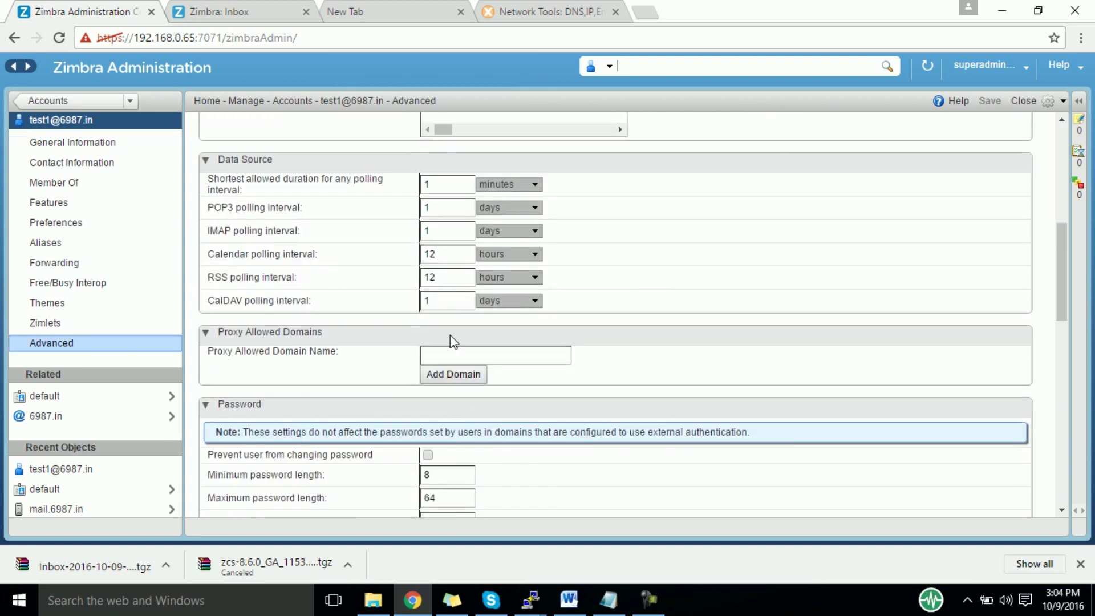
{"action": "scroll", "coordinate": [497, 298], "scroll_direction": "down", "scroll_amount": 7}
{"action": "scroll", "coordinate": [455, 356], "scroll_direction": "up", "scroll_amount": 5}
{"action": "scroll", "coordinate": [455, 351], "scroll_direction": "up", "scroll_amount": 4}
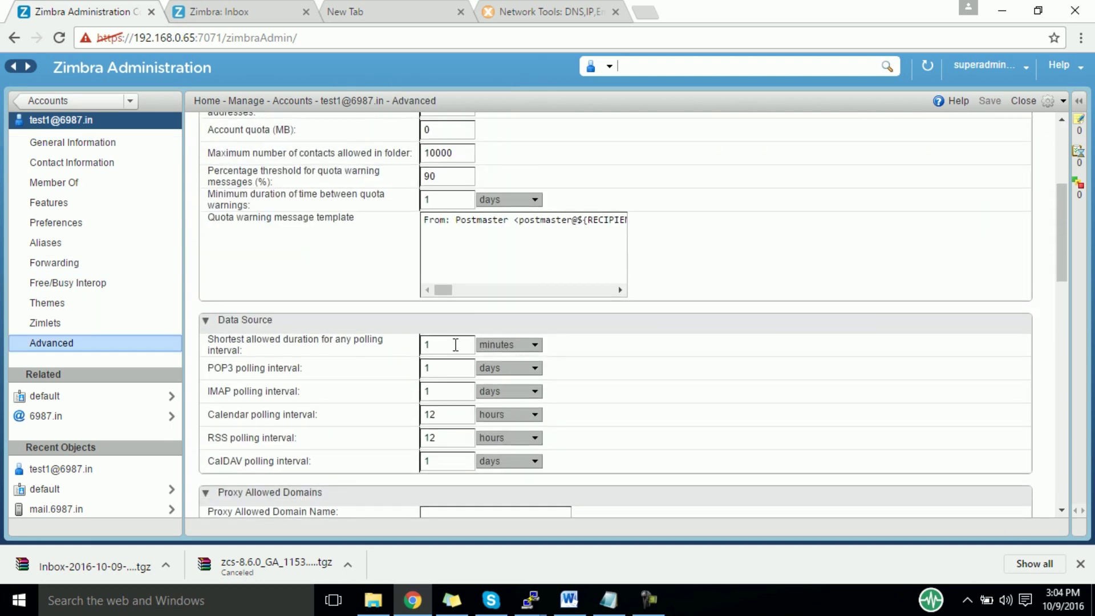
{"action": "scroll", "coordinate": [456, 372], "scroll_direction": "up", "scroll_amount": 4}
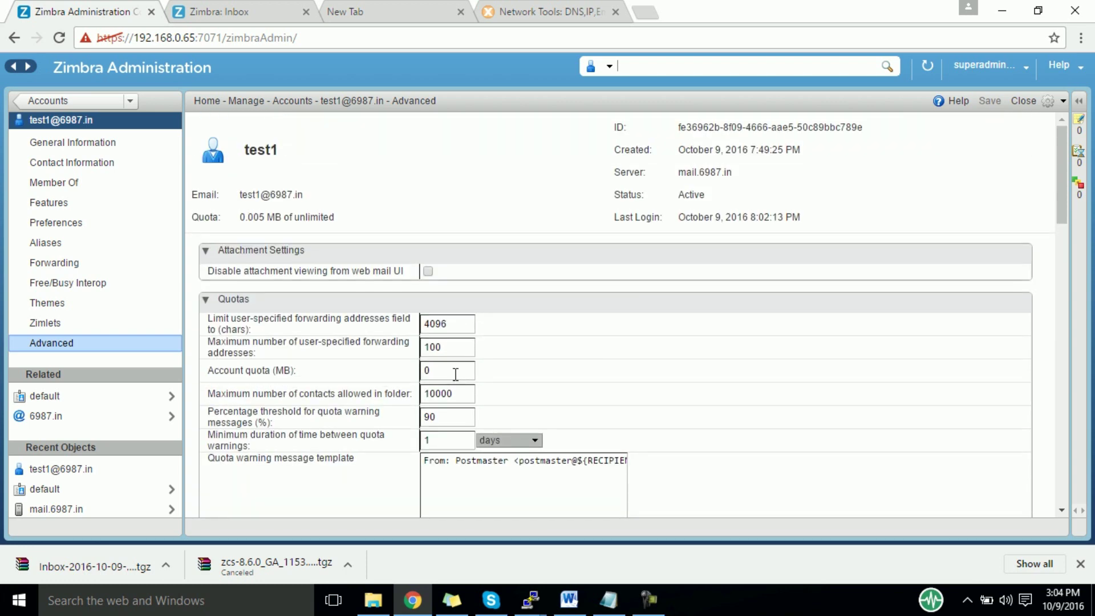
{"action": "scroll", "coordinate": [455, 375], "scroll_direction": "up", "scroll_amount": 2}
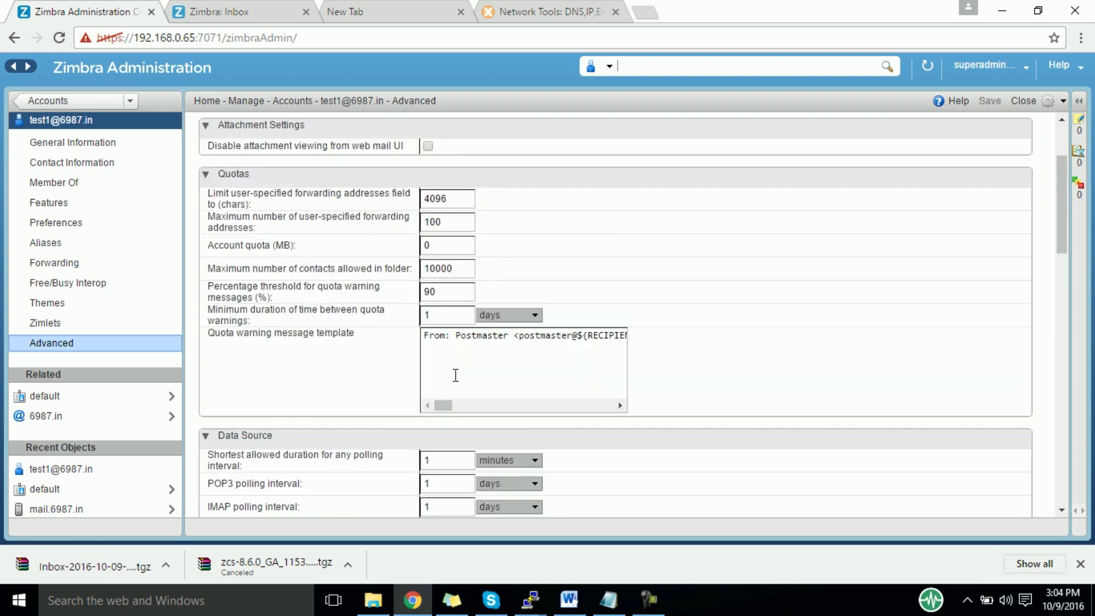
{"action": "scroll", "coordinate": [448, 274], "scroll_direction": "up", "scroll_amount": 1}
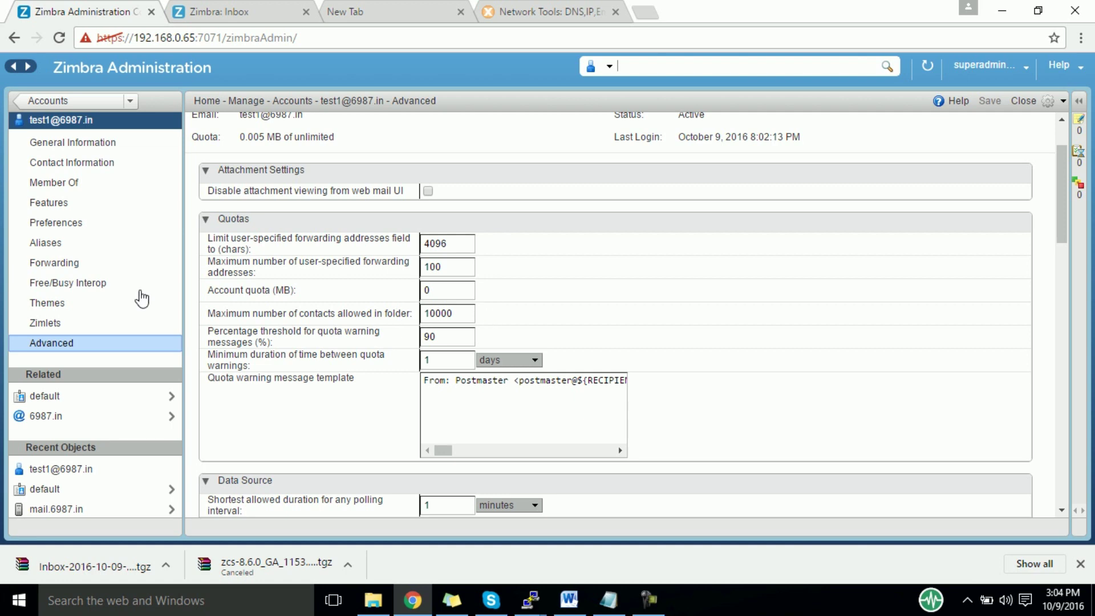
Open test1's Preferences page and scroll to the auto-reply and away message options
{"action": "left_click", "coordinate": [76, 228]}
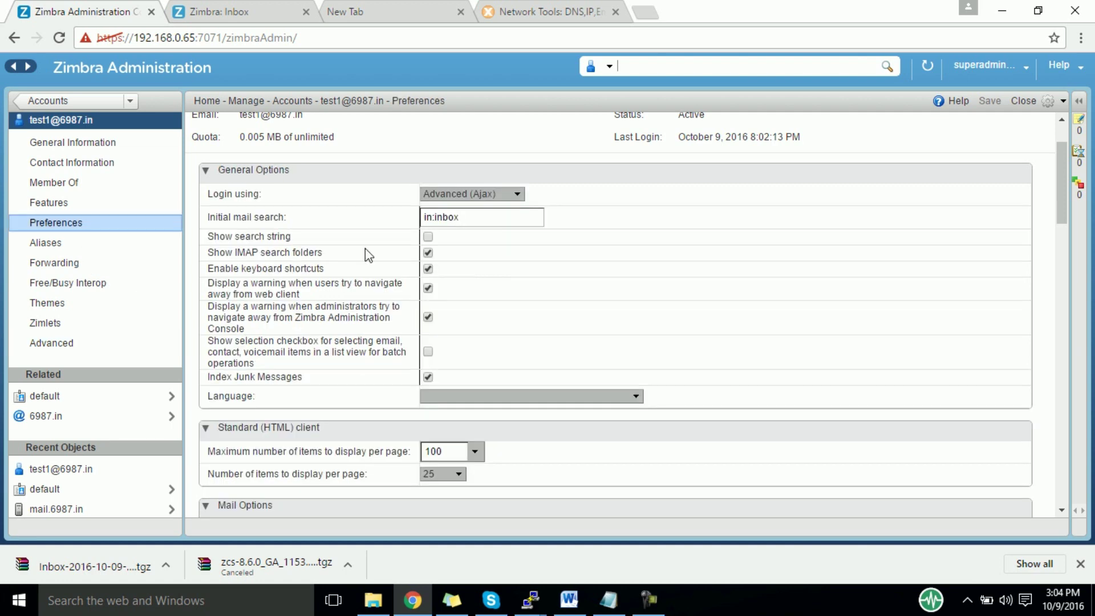
{"action": "scroll", "coordinate": [399, 274], "scroll_direction": "down", "scroll_amount": 4}
{"action": "scroll", "coordinate": [440, 296], "scroll_direction": "down", "scroll_amount": 5}
{"action": "scroll", "coordinate": [436, 317], "scroll_direction": "down", "scroll_amount": 5}
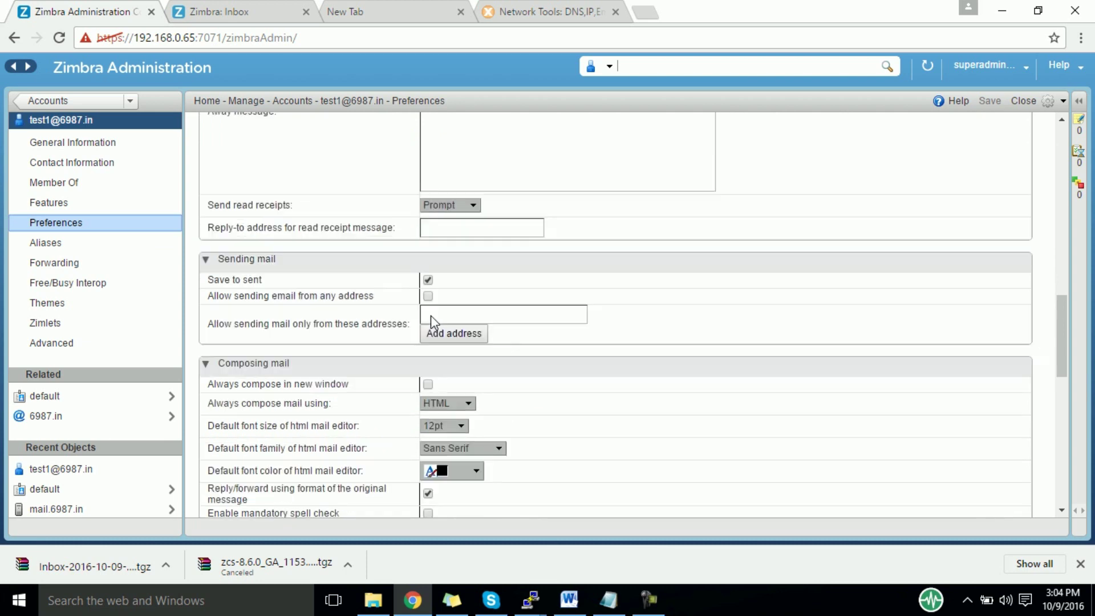
{"action": "scroll", "coordinate": [433, 319], "scroll_direction": "up", "scroll_amount": 5}
{"action": "left_click", "coordinate": [277, 289]}
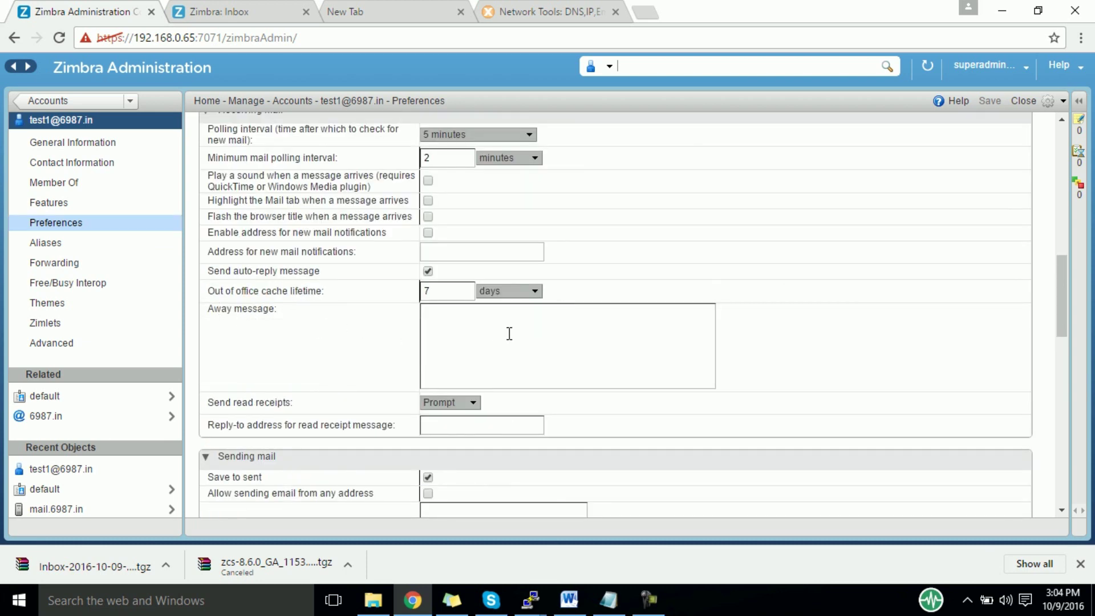
{"action": "scroll", "coordinate": [505, 340], "scroll_direction": "down", "scroll_amount": 2}
{"action": "scroll", "coordinate": [503, 342], "scroll_direction": "down", "scroll_amount": 2}
{"action": "scroll", "coordinate": [502, 345], "scroll_direction": "up", "scroll_amount": 2}
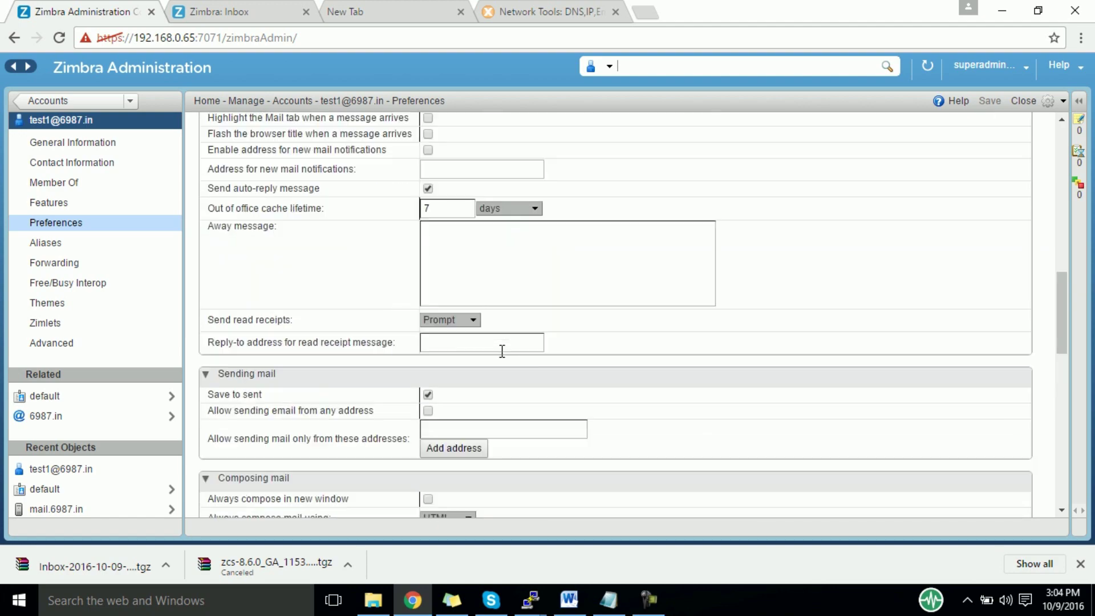
{"action": "scroll", "coordinate": [500, 350], "scroll_direction": "down", "scroll_amount": 10}
{"action": "scroll", "coordinate": [500, 351], "scroll_direction": "up", "scroll_amount": 10}
{"action": "scroll", "coordinate": [501, 351], "scroll_direction": "up", "scroll_amount": 2}
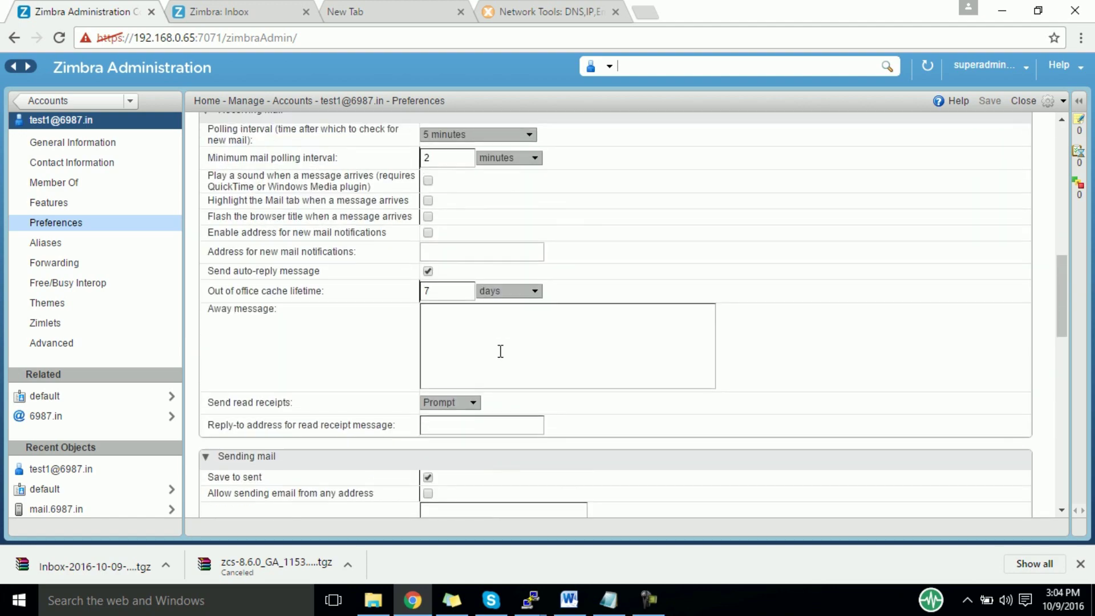
{"action": "scroll", "coordinate": [500, 350], "scroll_direction": "up", "scroll_amount": 3}
{"action": "scroll", "coordinate": [500, 351], "scroll_direction": "down", "scroll_amount": 5}
{"action": "scroll", "coordinate": [501, 350], "scroll_direction": "down", "scroll_amount": 1}
{"action": "scroll", "coordinate": [500, 351], "scroll_direction": "down", "scroll_amount": 4}
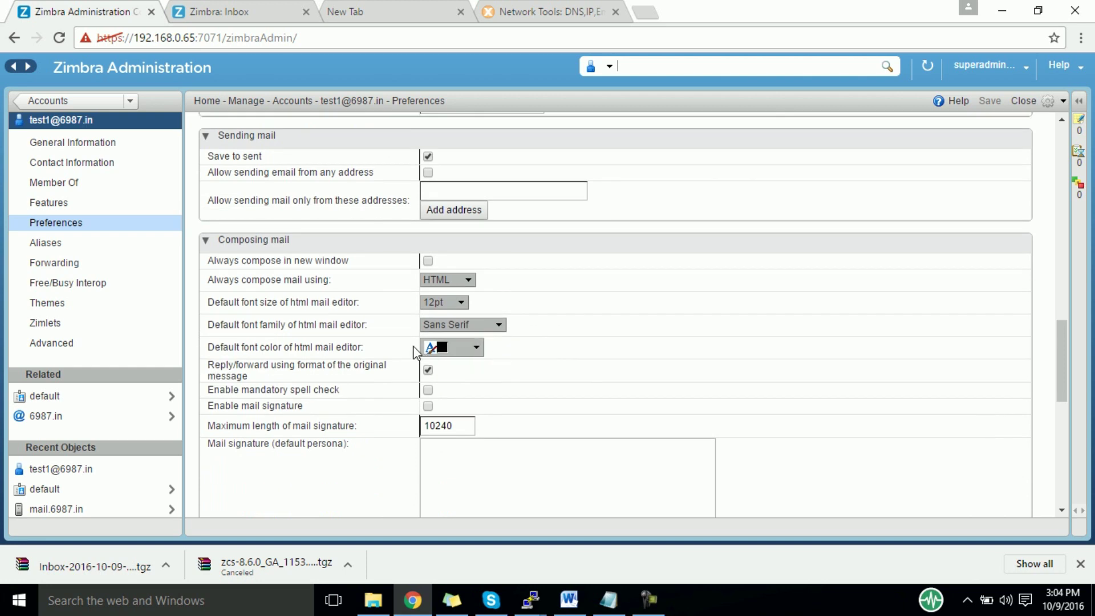
{"action": "scroll", "coordinate": [412, 347], "scroll_direction": "down", "scroll_amount": 5}
{"action": "scroll", "coordinate": [412, 347], "scroll_direction": "down", "scroll_amount": 3}
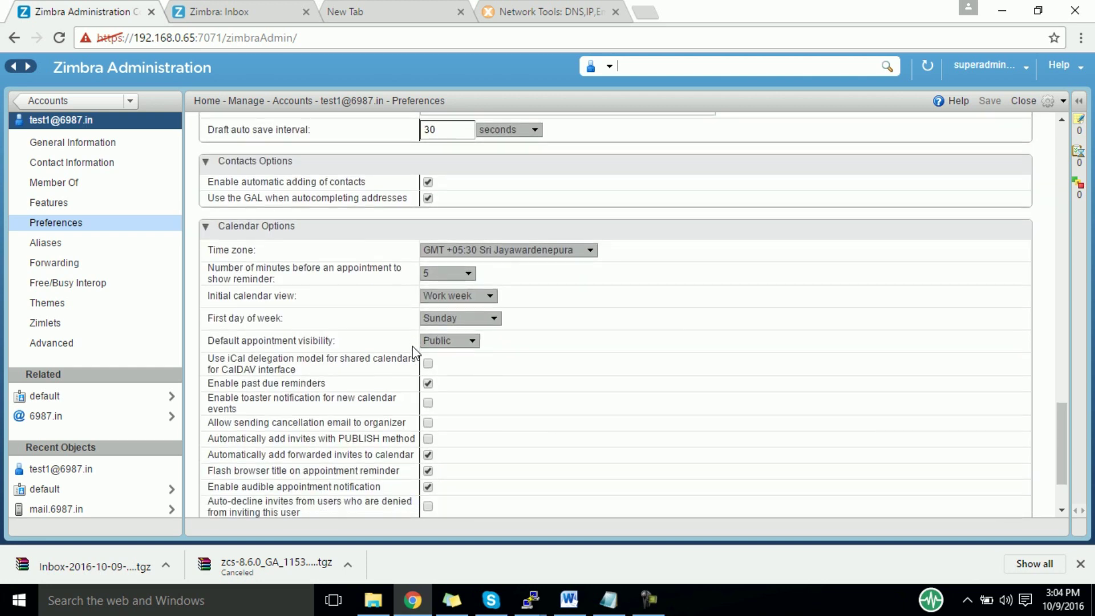
{"action": "scroll", "coordinate": [412, 346], "scroll_direction": "down", "scroll_amount": 2}
{"action": "scroll", "coordinate": [413, 349], "scroll_direction": "up", "scroll_amount": 5}
{"action": "scroll", "coordinate": [415, 353], "scroll_direction": "up", "scroll_amount": 1}
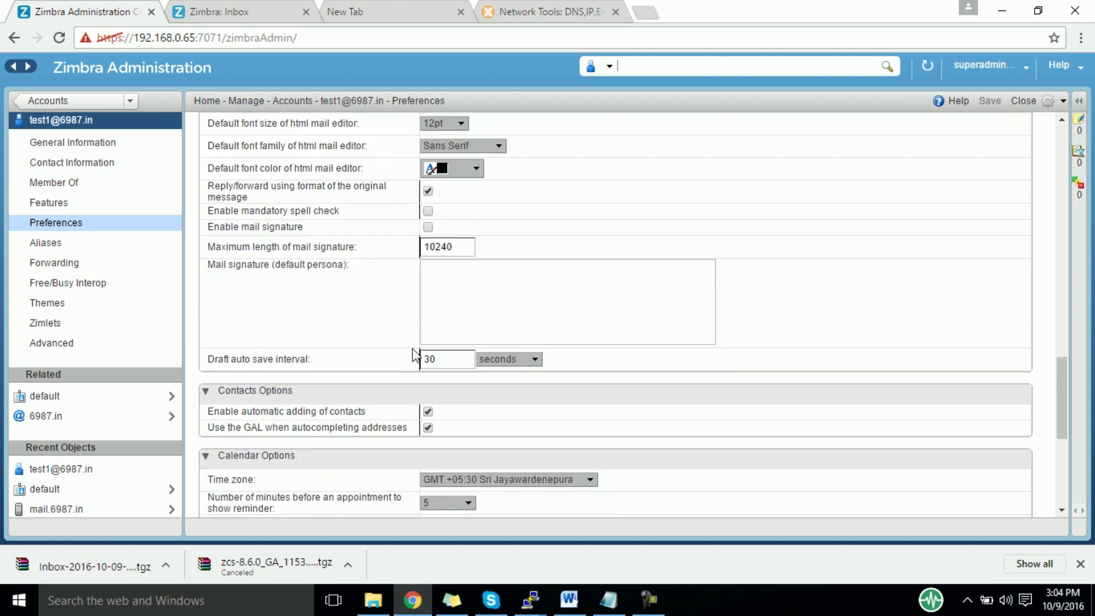
{"action": "scroll", "coordinate": [413, 354], "scroll_direction": "up", "scroll_amount": 4}
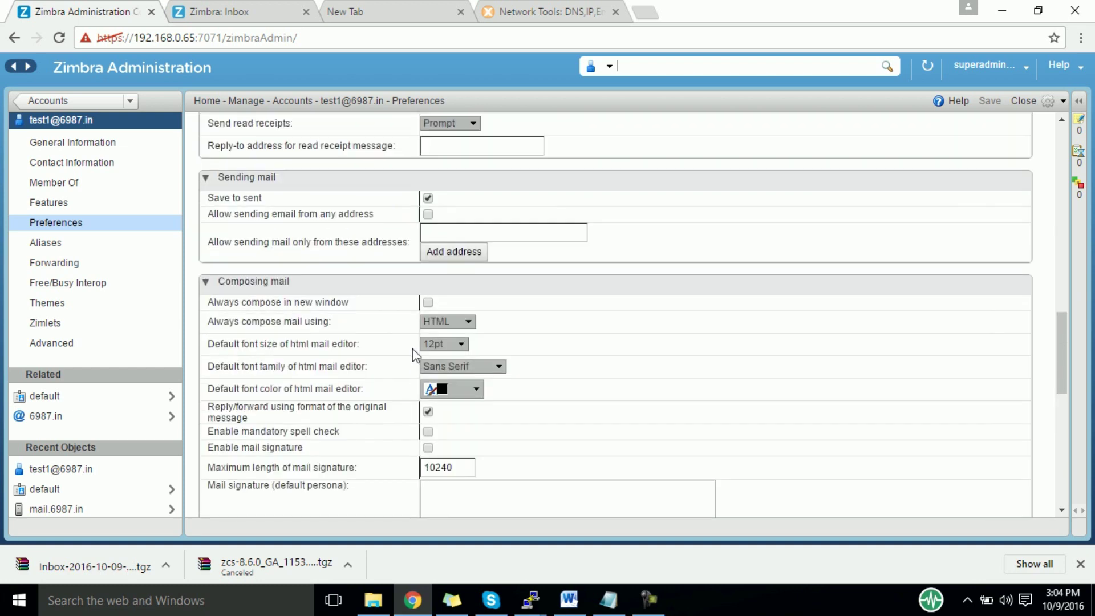
{"action": "scroll", "coordinate": [414, 354], "scroll_direction": "up", "scroll_amount": 2}
{"action": "scroll", "coordinate": [413, 347], "scroll_direction": "up", "scroll_amount": 2}
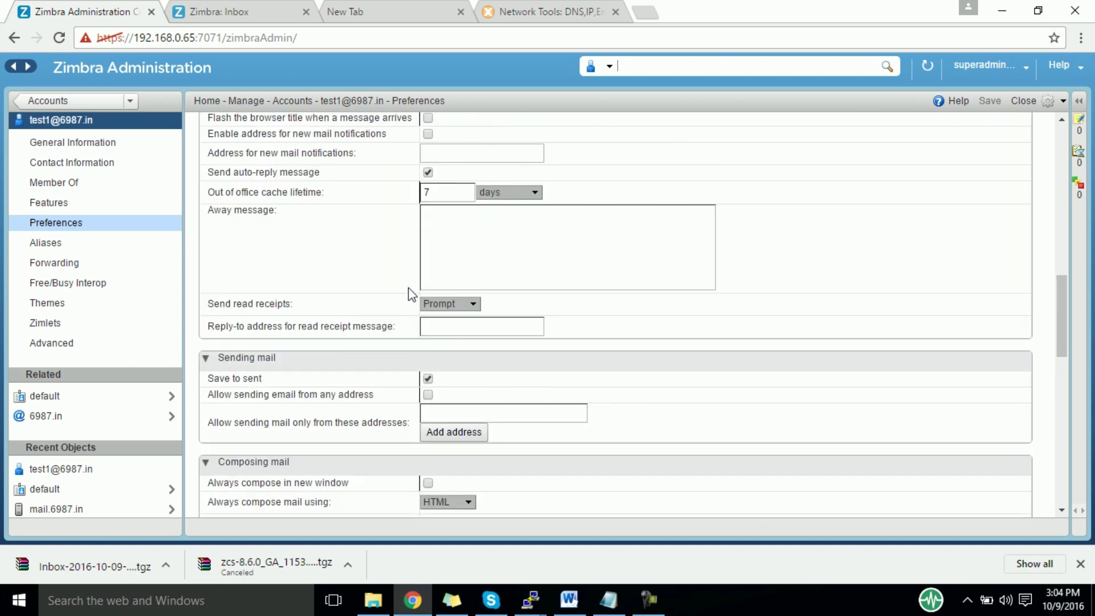
Look at the away message field and the out-of-office cache lifetime units, leaving both unchanged
{"action": "left_click", "coordinate": [465, 237]}
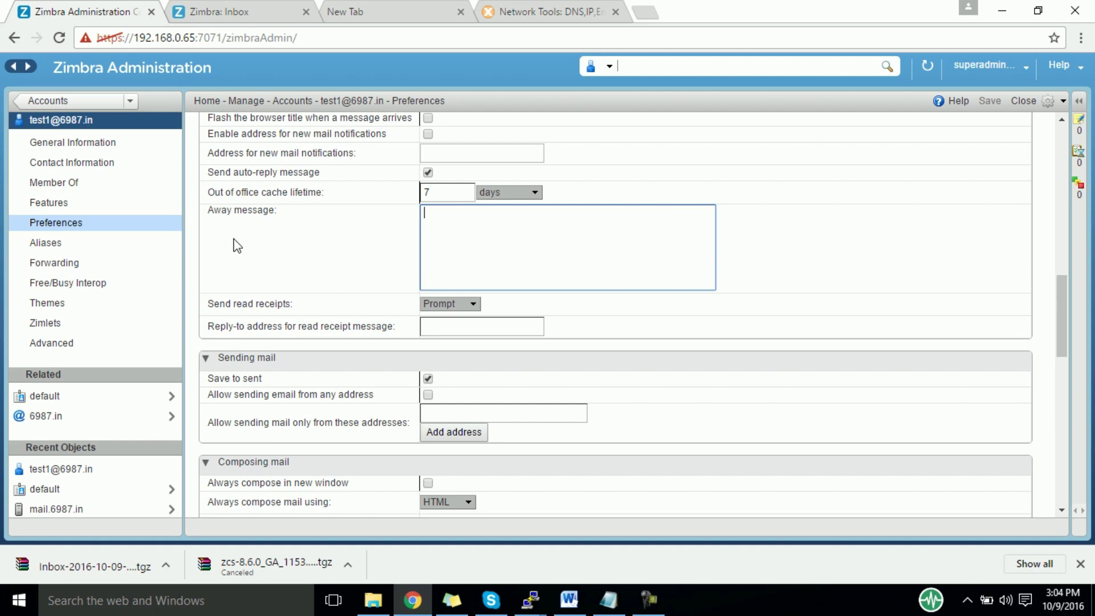
{"action": "left_click_drag", "start_coordinate": [215, 193], "coordinate": [334, 196]}
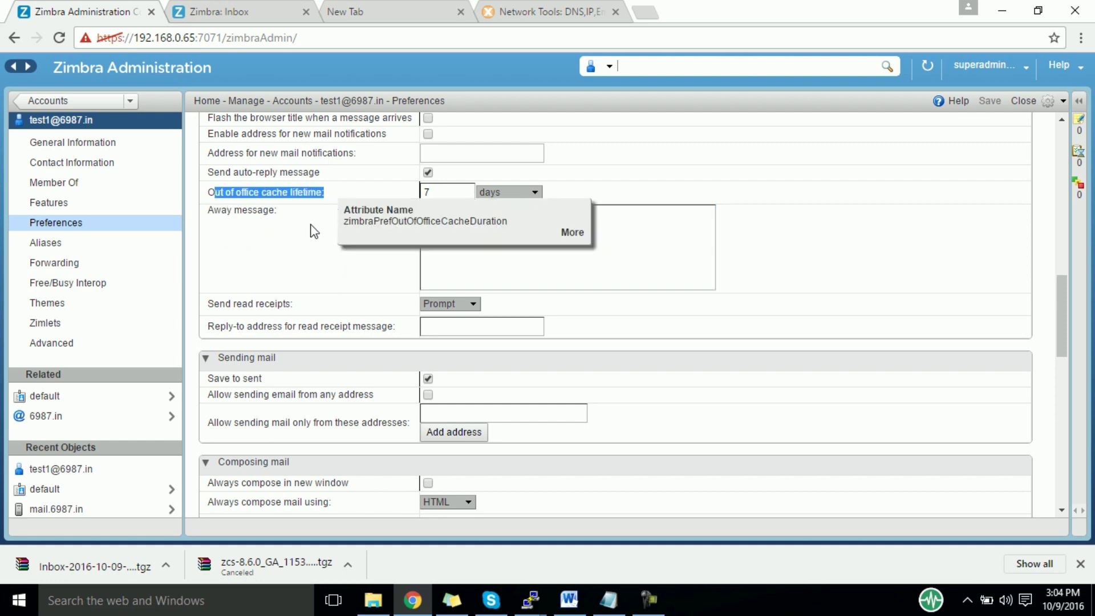
{"action": "left_click", "coordinate": [314, 175]}
{"action": "left_click_drag", "start_coordinate": [224, 173], "coordinate": [381, 175]}
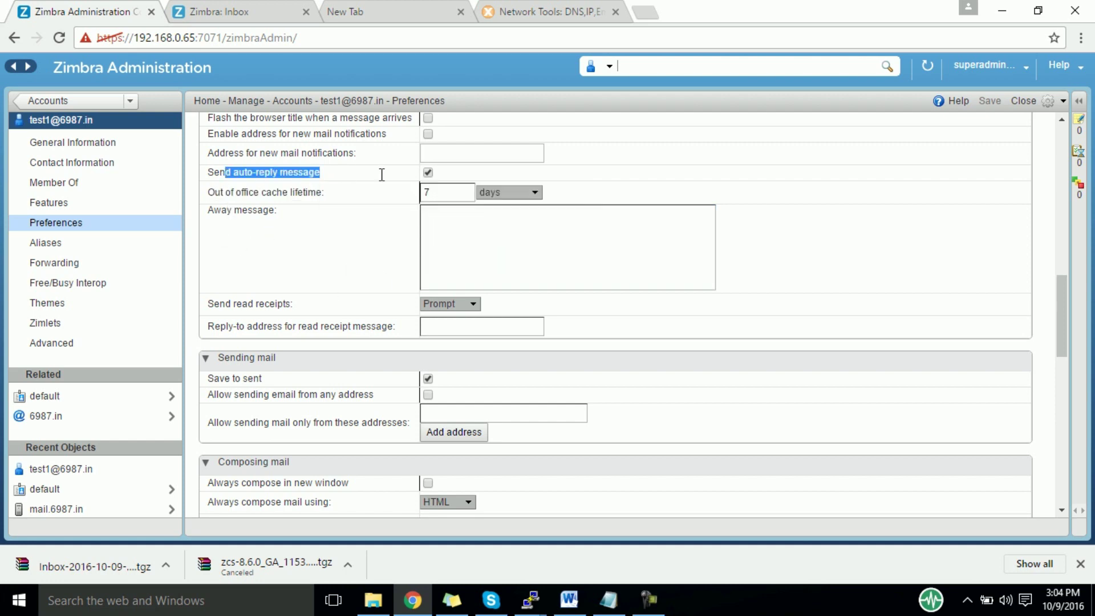
{"action": "left_click", "coordinate": [462, 233]}
{"action": "left_click", "coordinate": [517, 193]}
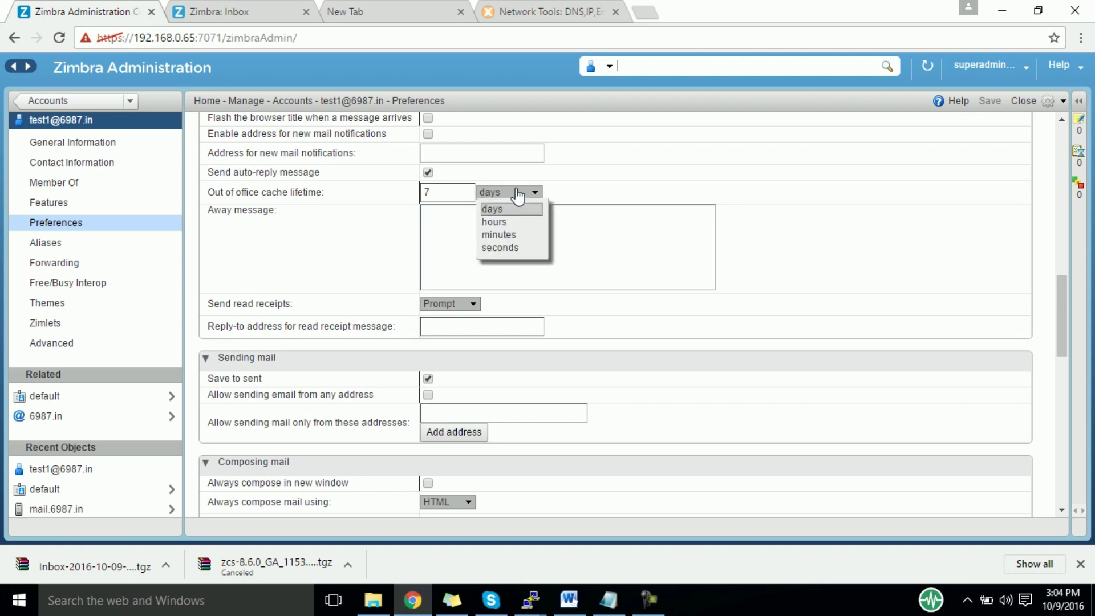
{"action": "left_click", "coordinate": [456, 222]}
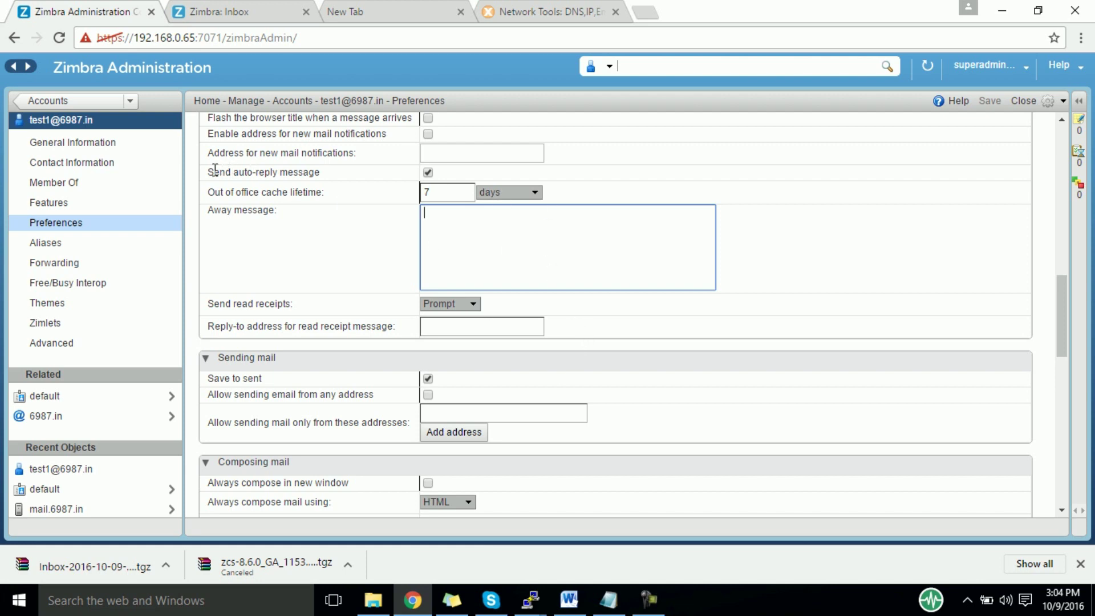
Toggle Send auto-reply message off and back on, leaving the away message empty
{"action": "left_click_drag", "start_coordinate": [215, 170], "coordinate": [322, 171]}
{"action": "left_click", "coordinate": [428, 172]}
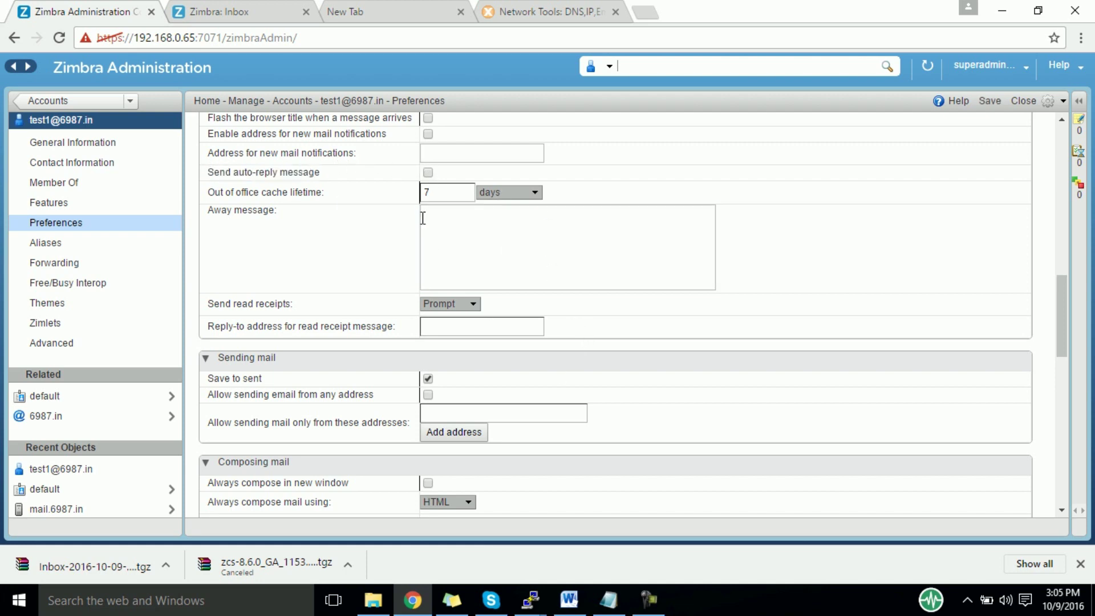
{"action": "left_click", "coordinate": [428, 172]}
{"action": "left_click", "coordinate": [471, 234]}
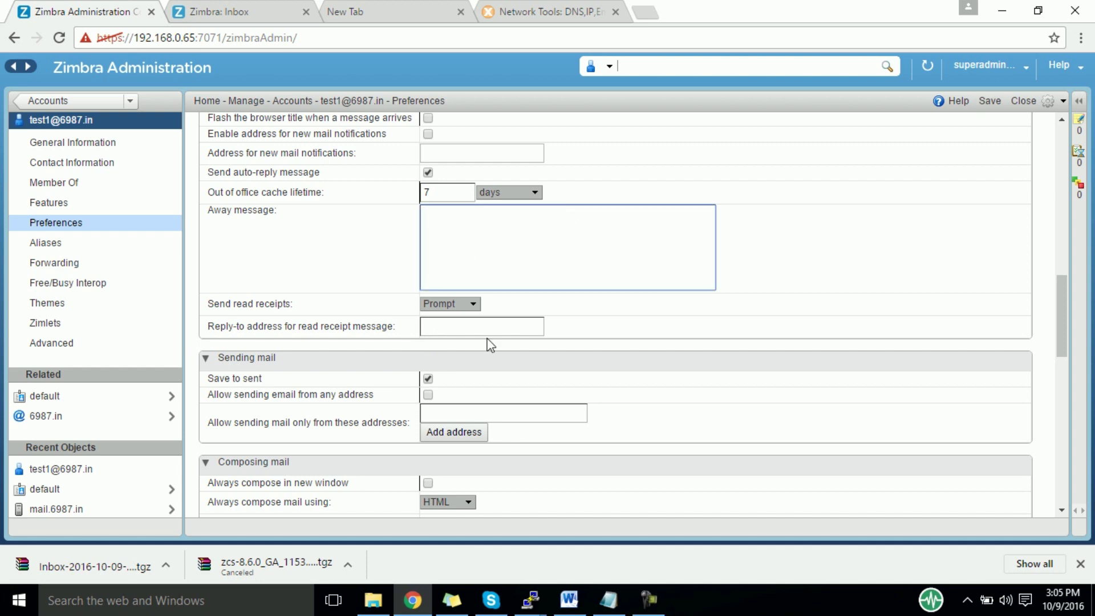
{"action": "scroll", "coordinate": [434, 196], "scroll_direction": "up", "scroll_amount": 1}
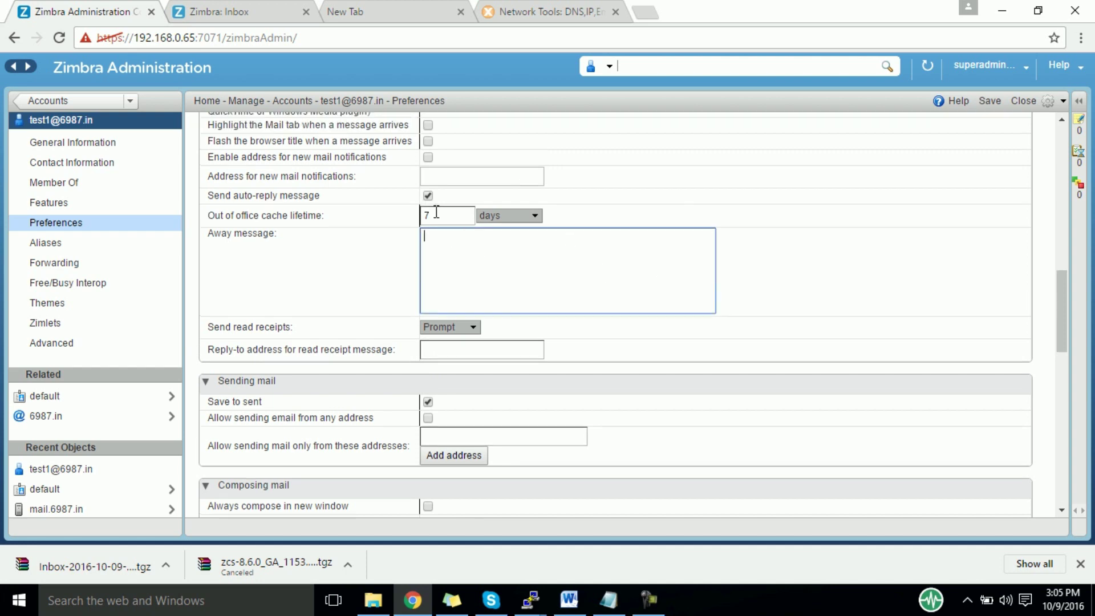
{"action": "scroll", "coordinate": [422, 197], "scroll_direction": "up", "scroll_amount": 2}
Close test1's inbox, relist accounts after the save prompt, and reopen test1's mail via View Mail
{"action": "left_click", "coordinate": [262, 11]}
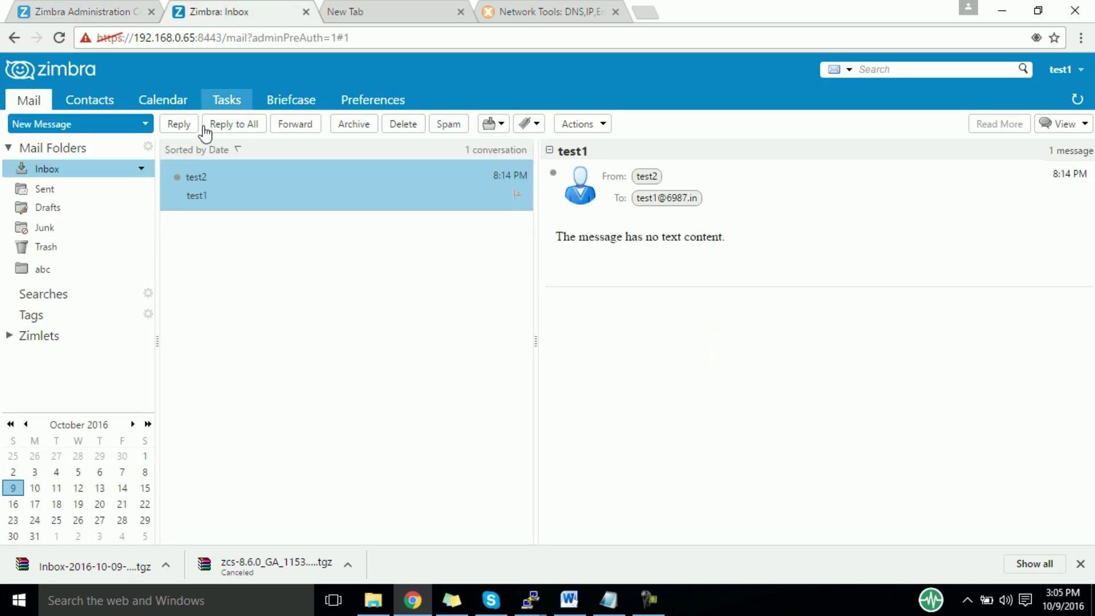
{"action": "left_click", "coordinate": [307, 11]}
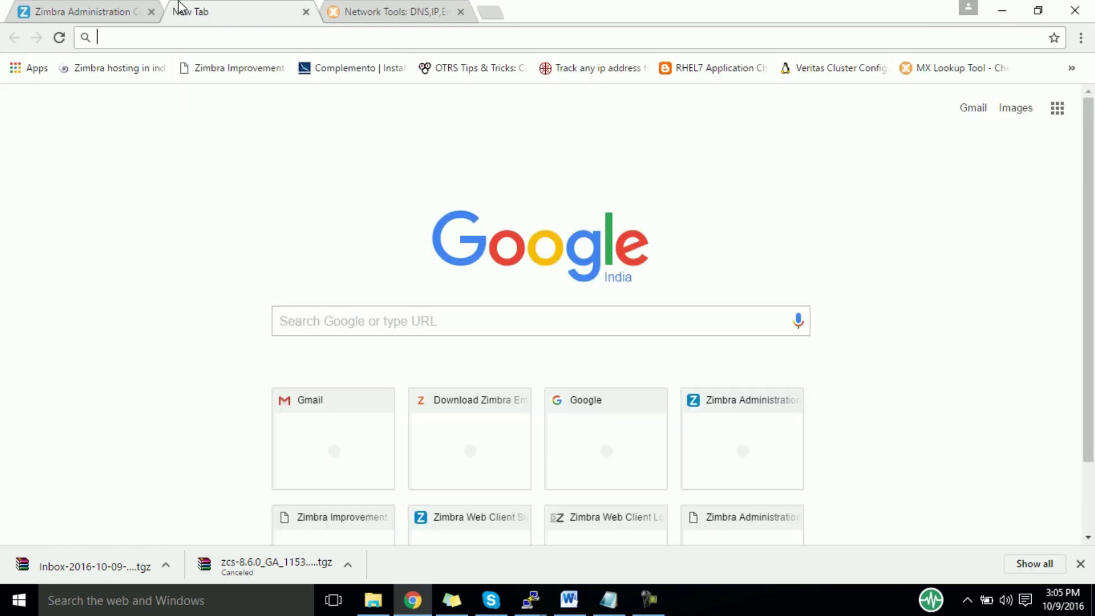
{"action": "left_click", "coordinate": [120, 11]}
{"action": "left_click", "coordinate": [886, 67]}
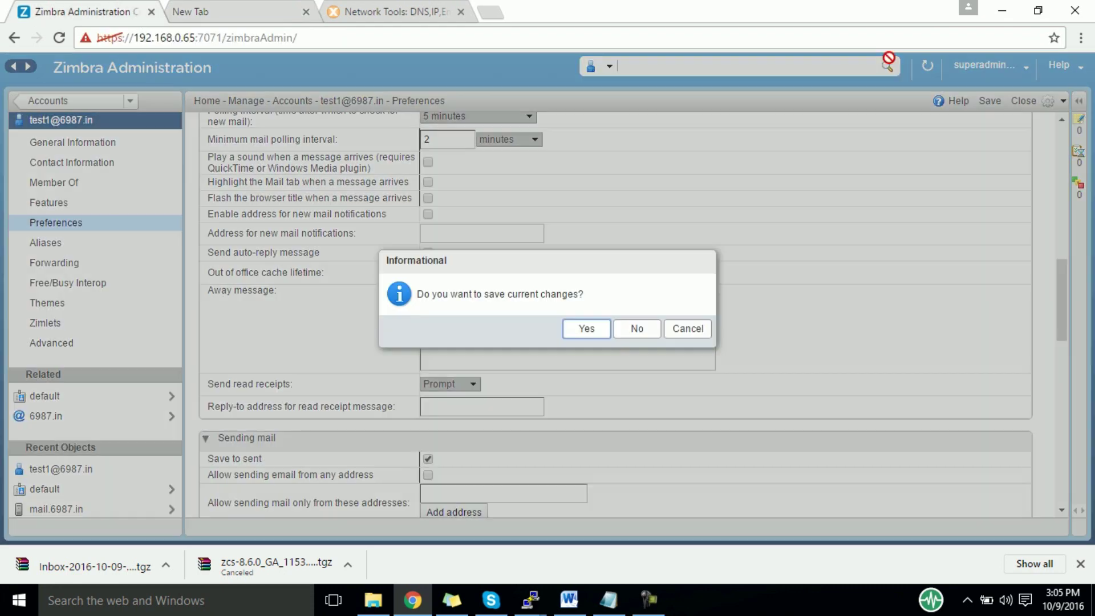
{"action": "left_click", "coordinate": [636, 330]}
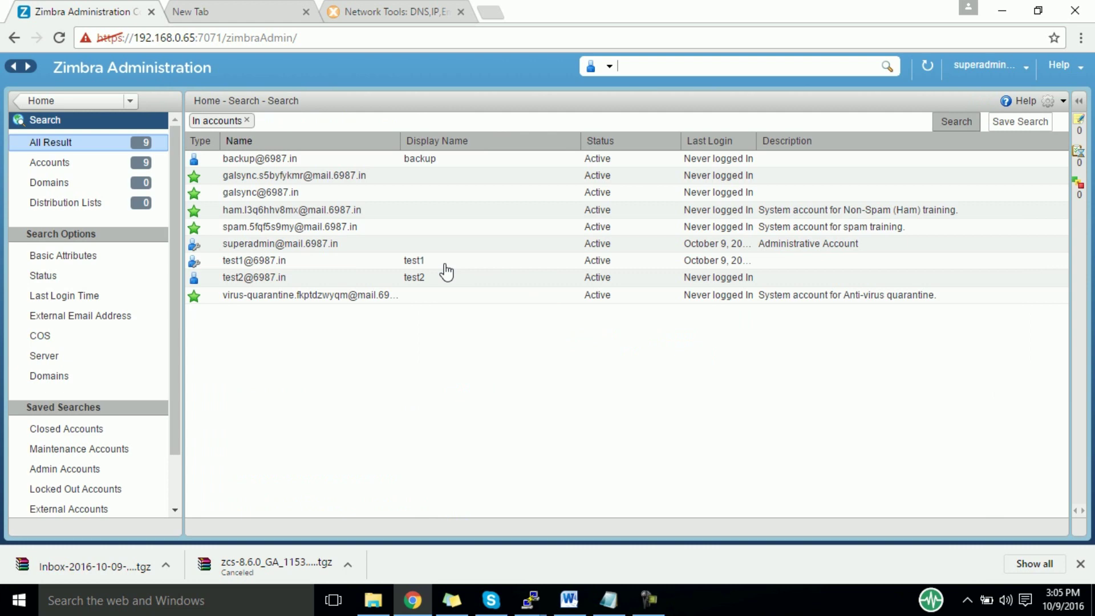
{"action": "right_click", "coordinate": [255, 264]}
{"action": "left_click", "coordinate": [338, 317]}
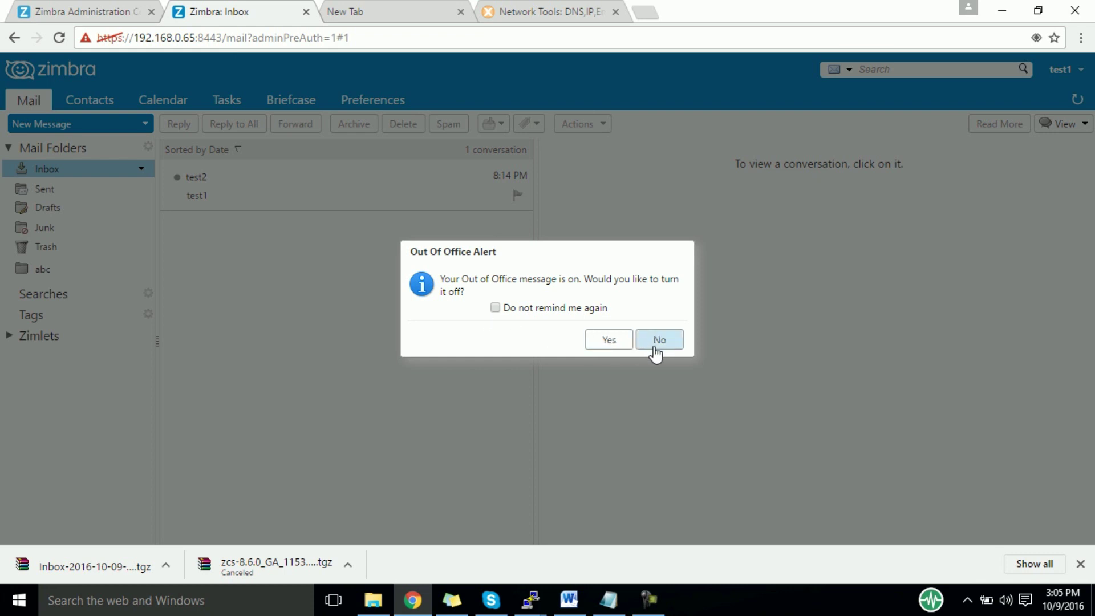
Keep Out of Office on, untick its time-period limit in Preferences, and save
{"action": "left_click", "coordinate": [655, 352]}
{"action": "left_click", "coordinate": [403, 104]}
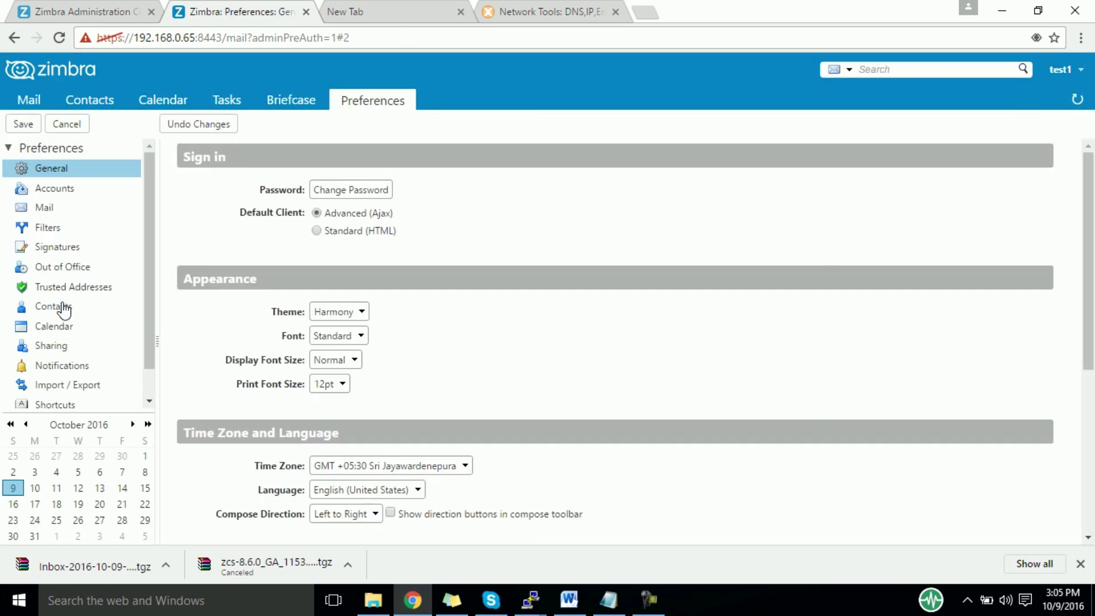
{"action": "left_click", "coordinate": [62, 266]}
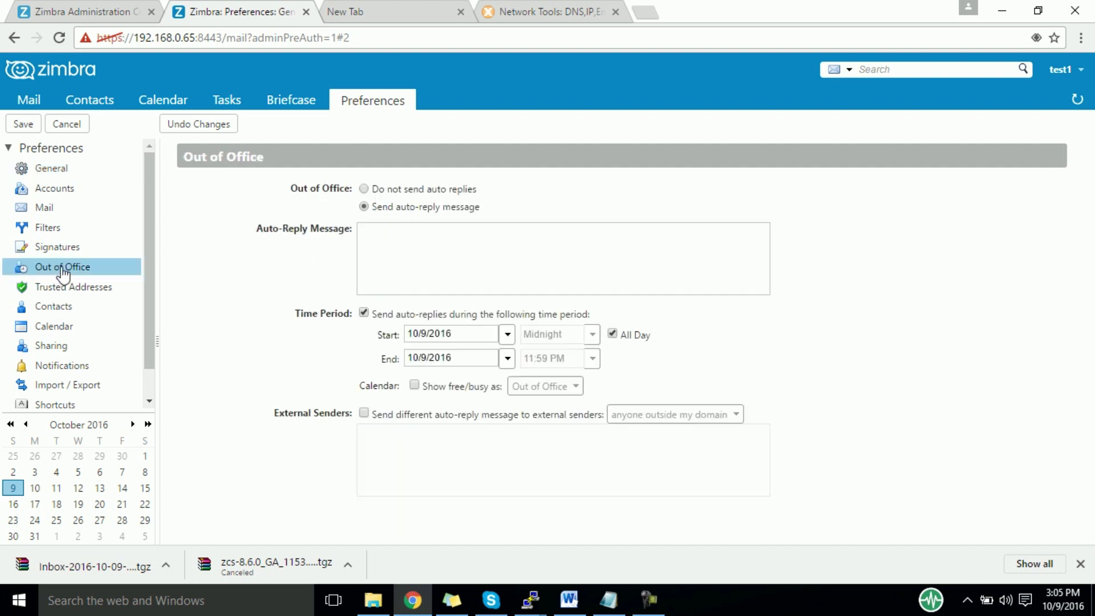
{"action": "left_click", "coordinate": [364, 312]}
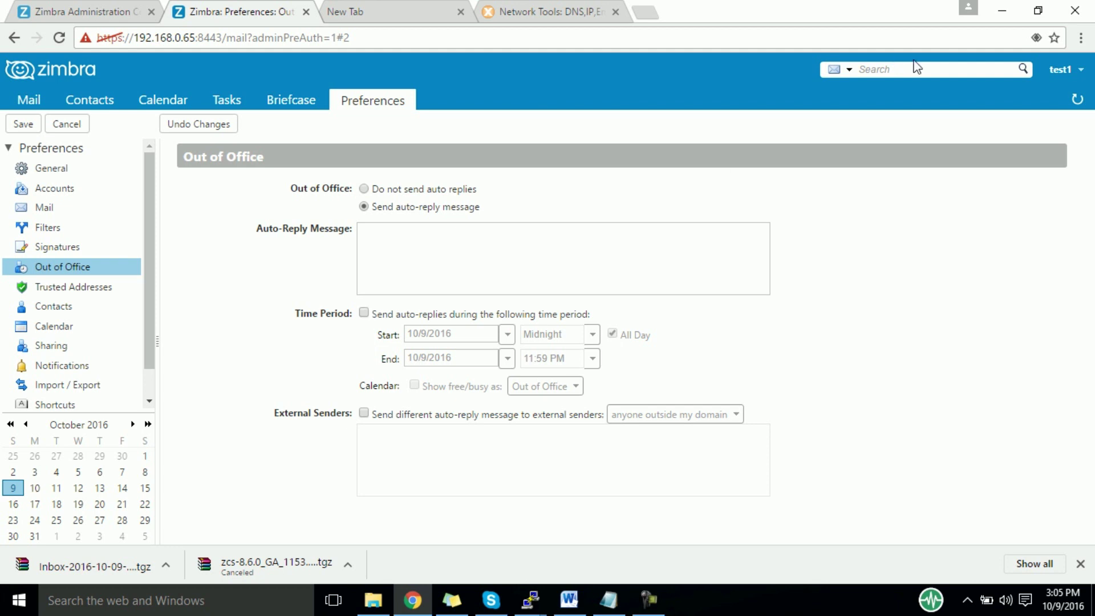
{"action": "left_click", "coordinate": [24, 124]}
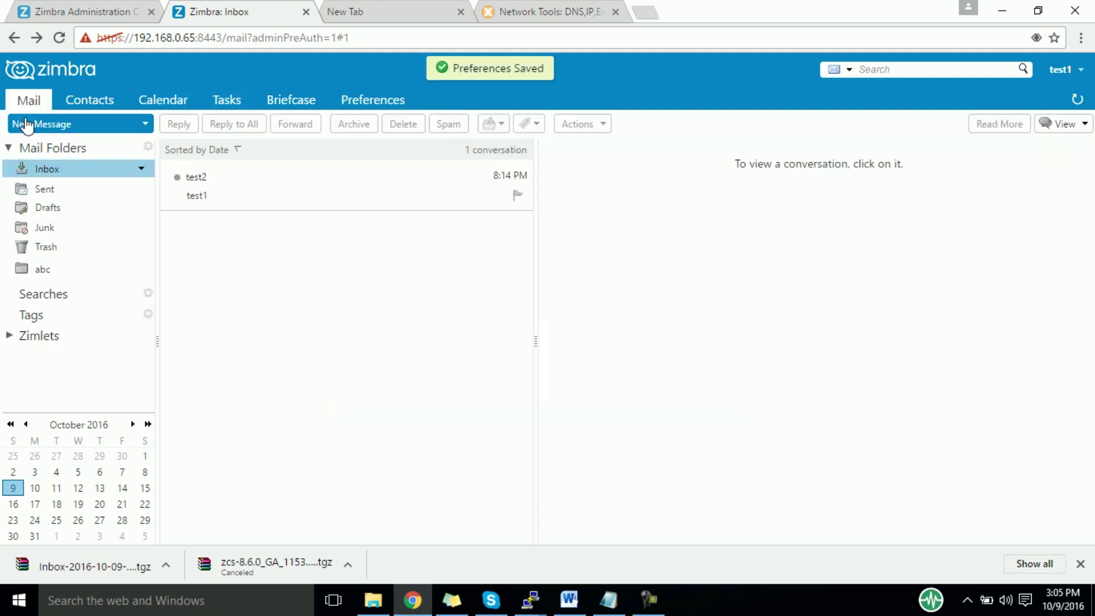
{"action": "left_click", "coordinate": [26, 123]}
{"action": "left_click", "coordinate": [103, 10]}
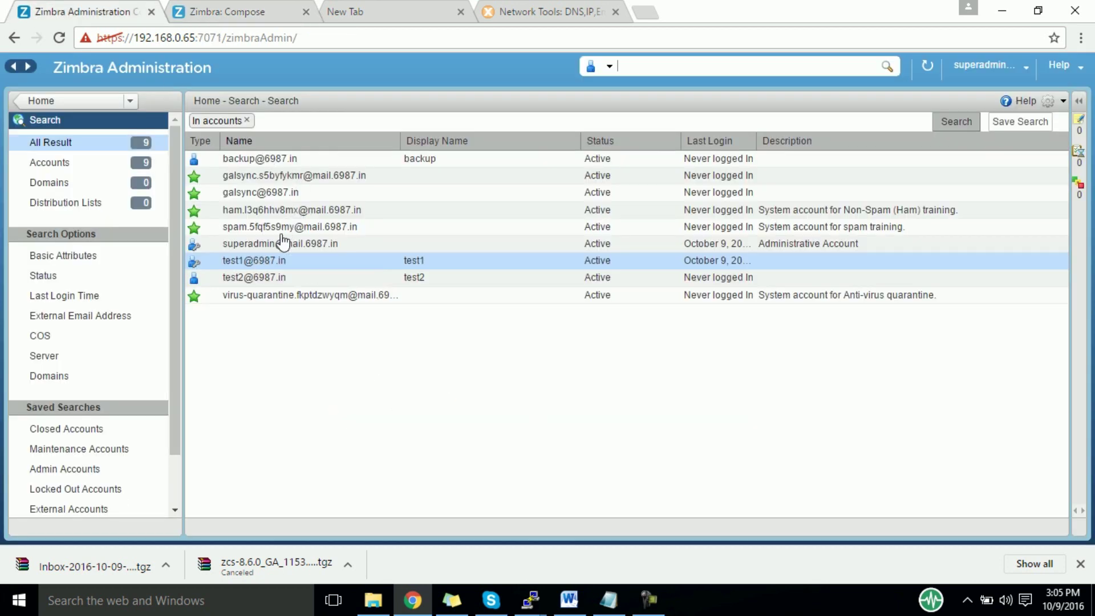
Open the test account and review its Preferences, including the away message box
{"action": "double_click", "coordinate": [268, 262]}
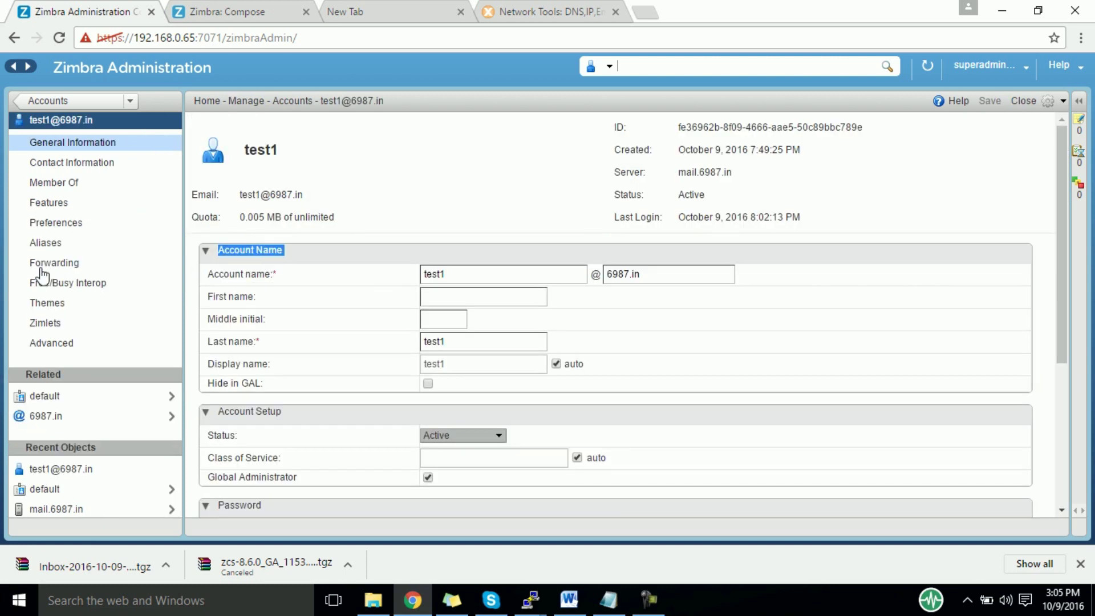
{"action": "left_click", "coordinate": [54, 223]}
{"action": "scroll", "coordinate": [359, 310], "scroll_direction": "down", "scroll_amount": 5}
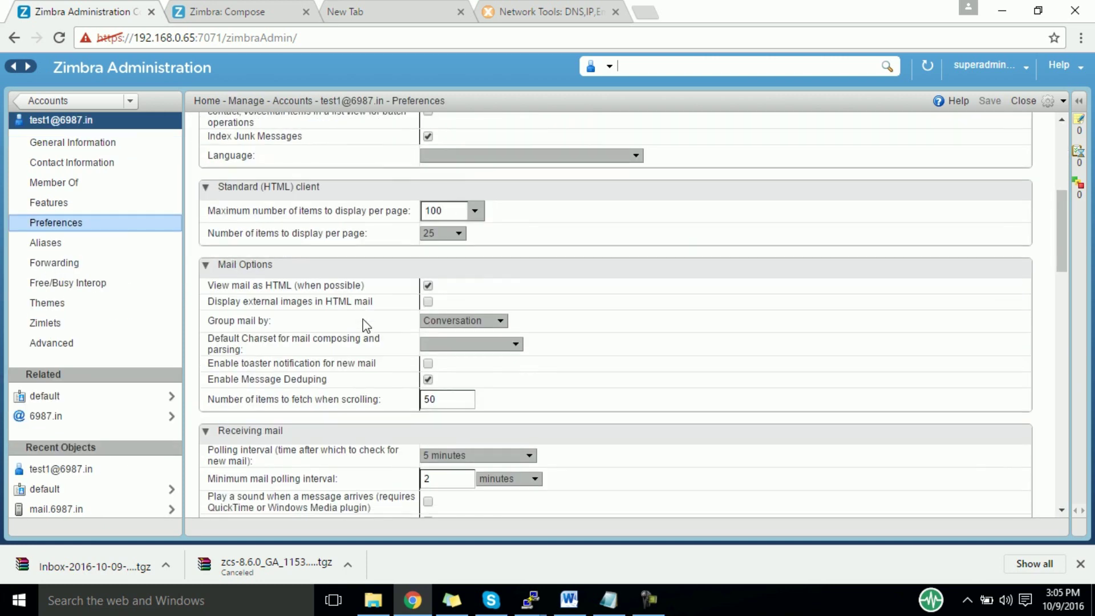
{"action": "scroll", "coordinate": [412, 330], "scroll_direction": "up", "scroll_amount": 2}
{"action": "scroll", "coordinate": [414, 330], "scroll_direction": "down", "scroll_amount": 2}
{"action": "scroll", "coordinate": [415, 330], "scroll_direction": "down", "scroll_amount": 3}
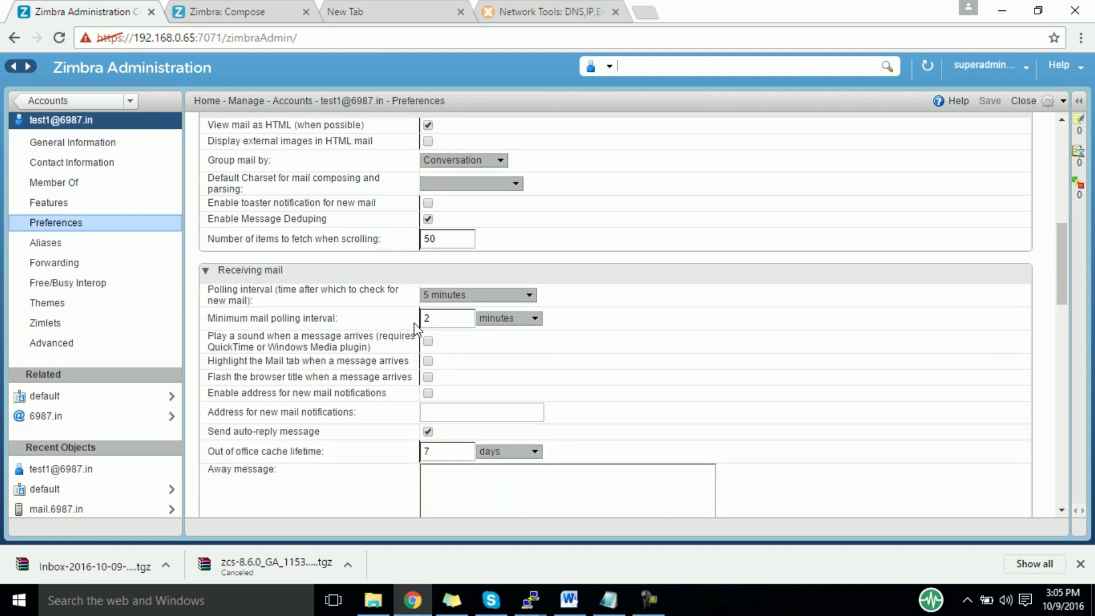
{"action": "scroll", "coordinate": [416, 330], "scroll_direction": "down", "scroll_amount": 1}
{"action": "scroll", "coordinate": [428, 320], "scroll_direction": "down", "scroll_amount": 3}
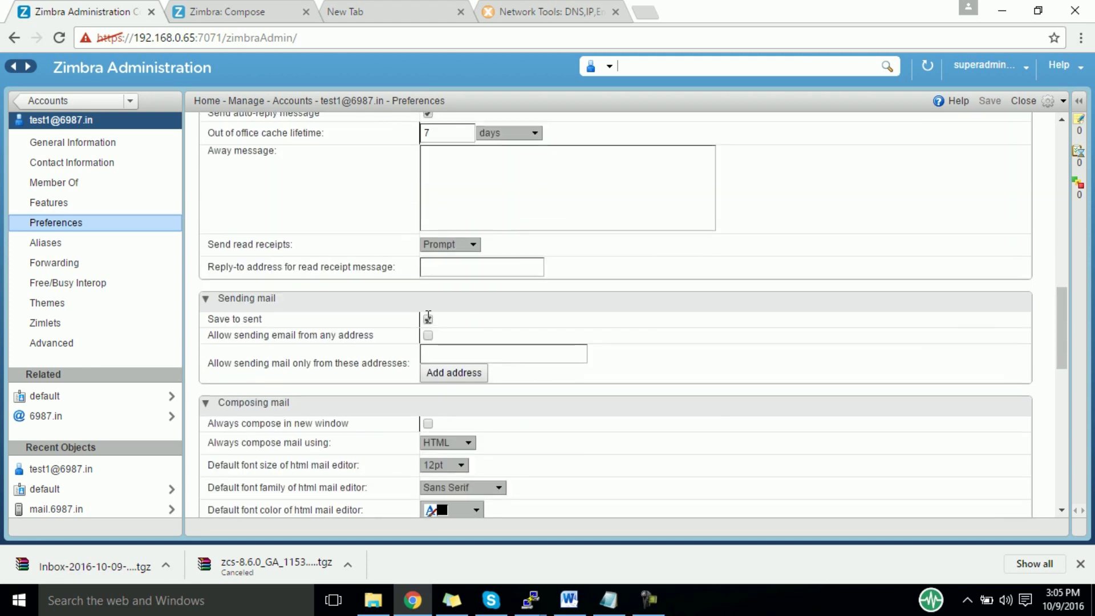
{"action": "scroll", "coordinate": [428, 324], "scroll_direction": "down", "scroll_amount": 1}
{"action": "scroll", "coordinate": [429, 324], "scroll_direction": "up", "scroll_amount": 3}
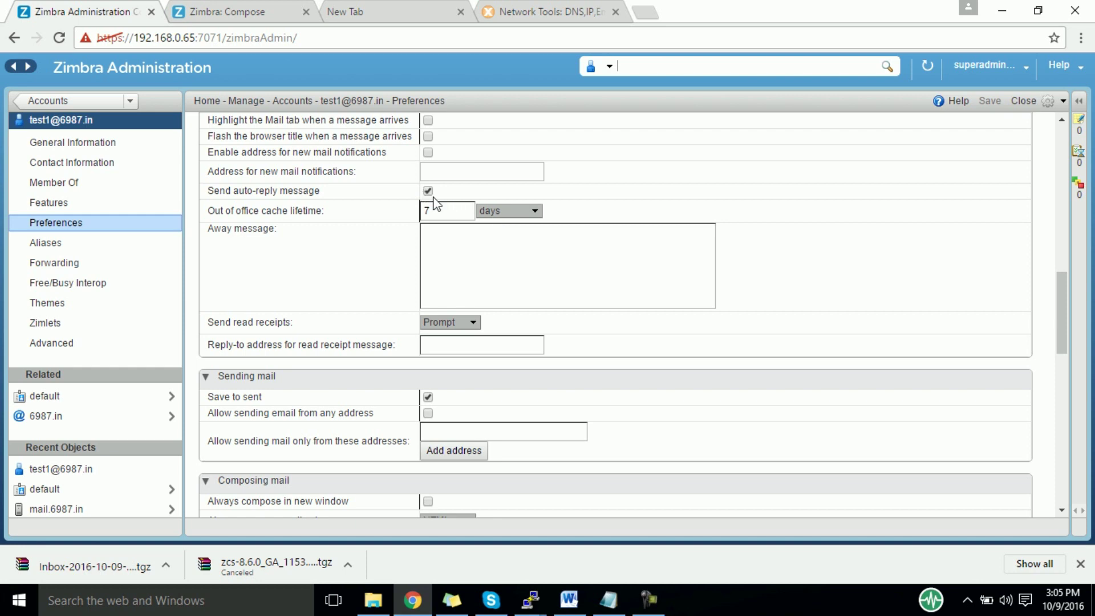
{"action": "left_click", "coordinate": [490, 270]}
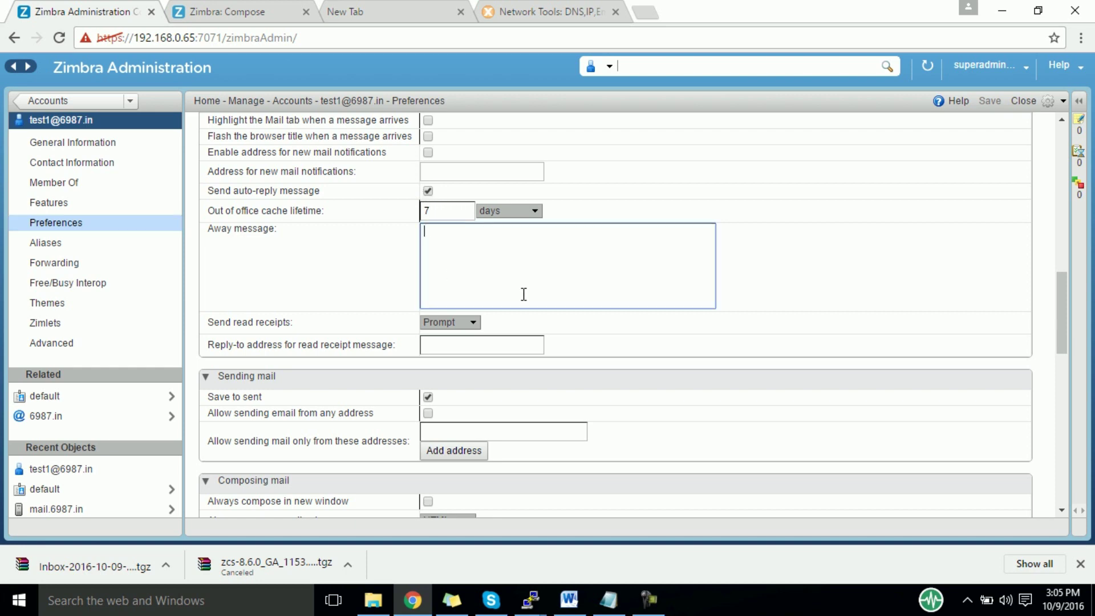
{"action": "scroll", "coordinate": [635, 482], "scroll_direction": "down", "scroll_amount": 3}
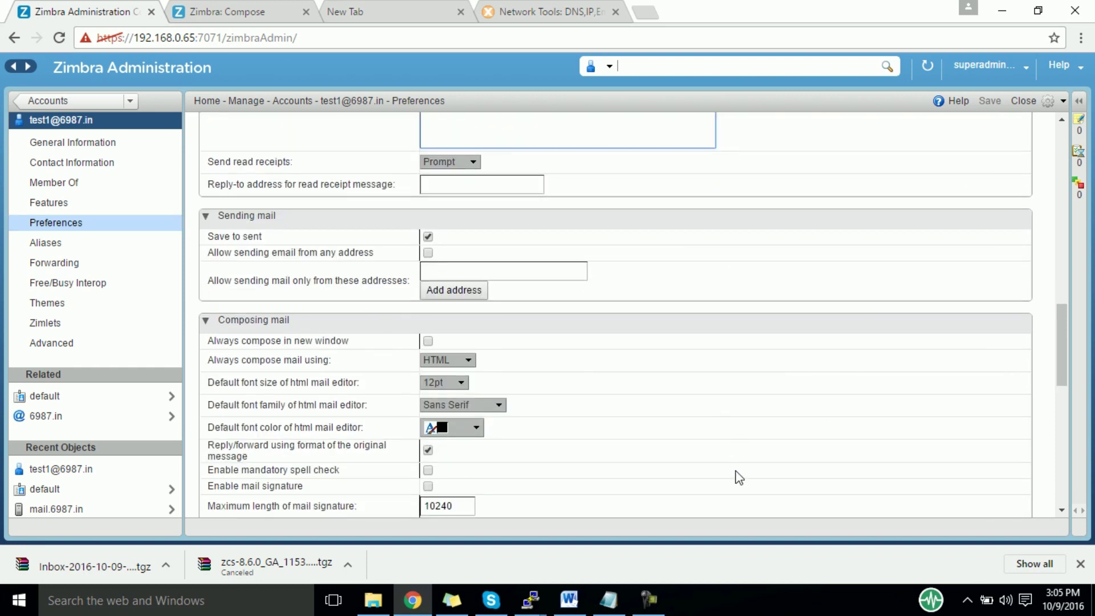
{"action": "scroll", "coordinate": [330, 386], "scroll_direction": "down", "scroll_amount": 3}
{"action": "scroll", "coordinate": [330, 386], "scroll_direction": "down", "scroll_amount": 6}
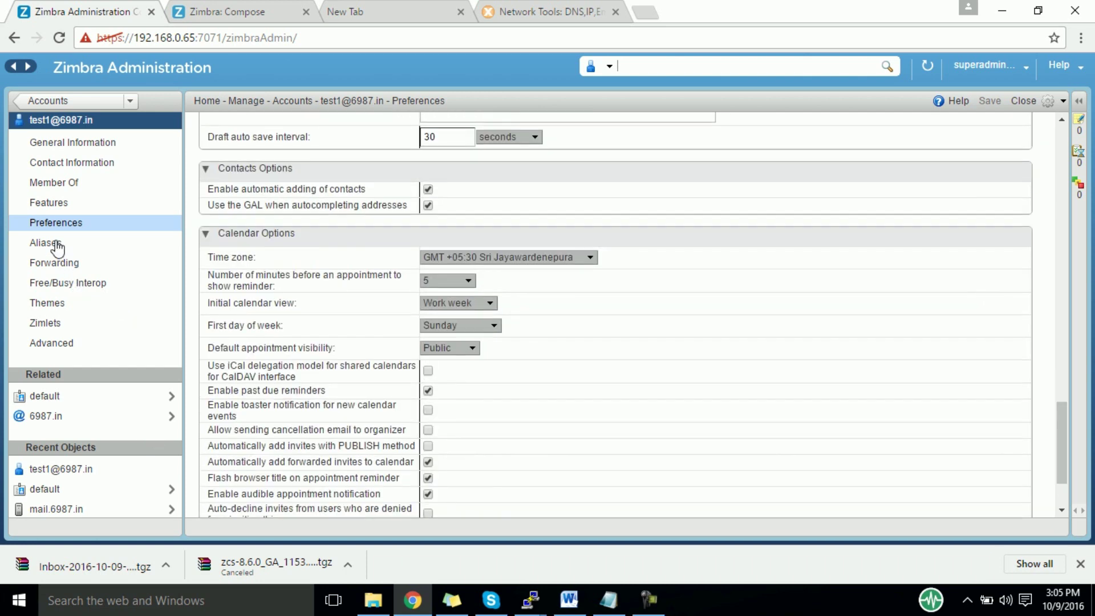
Browse the Aliases, Forwarding, Free/Busy Interop, Themes, Zimlets and Advanced pages, then return to Accounts
{"action": "left_click", "coordinate": [53, 242]}
{"action": "left_click", "coordinate": [57, 264]}
{"action": "left_click", "coordinate": [61, 282]}
{"action": "left_click", "coordinate": [60, 263]}
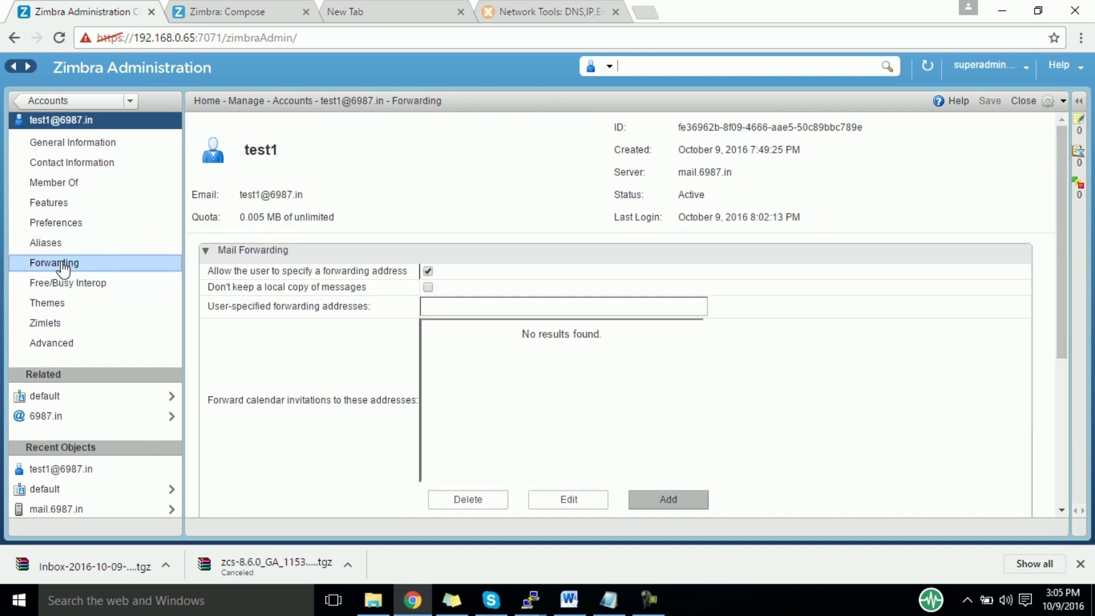
{"action": "left_click", "coordinate": [44, 249]}
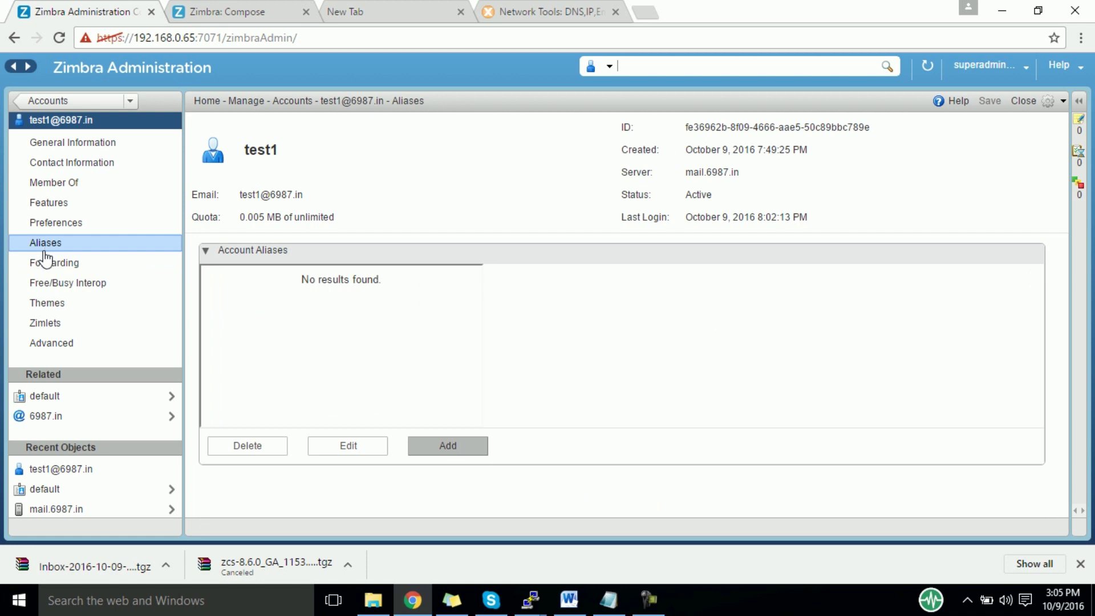
{"action": "left_click", "coordinate": [50, 263]}
{"action": "left_click", "coordinate": [79, 303]}
{"action": "left_click", "coordinate": [72, 324]}
{"action": "left_click", "coordinate": [58, 349]}
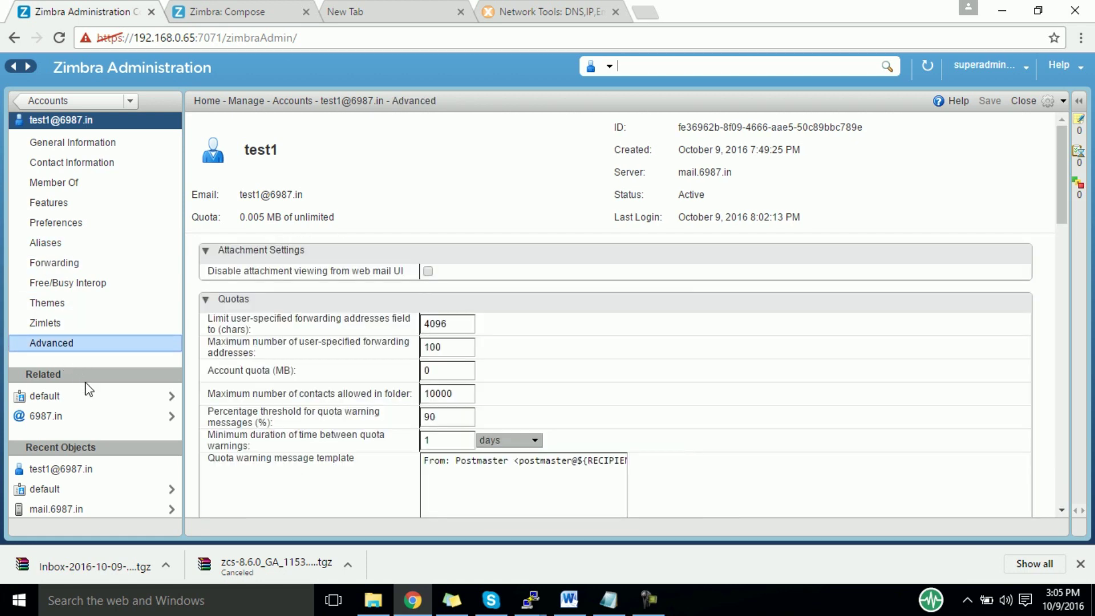
{"action": "left_click", "coordinate": [74, 101]}
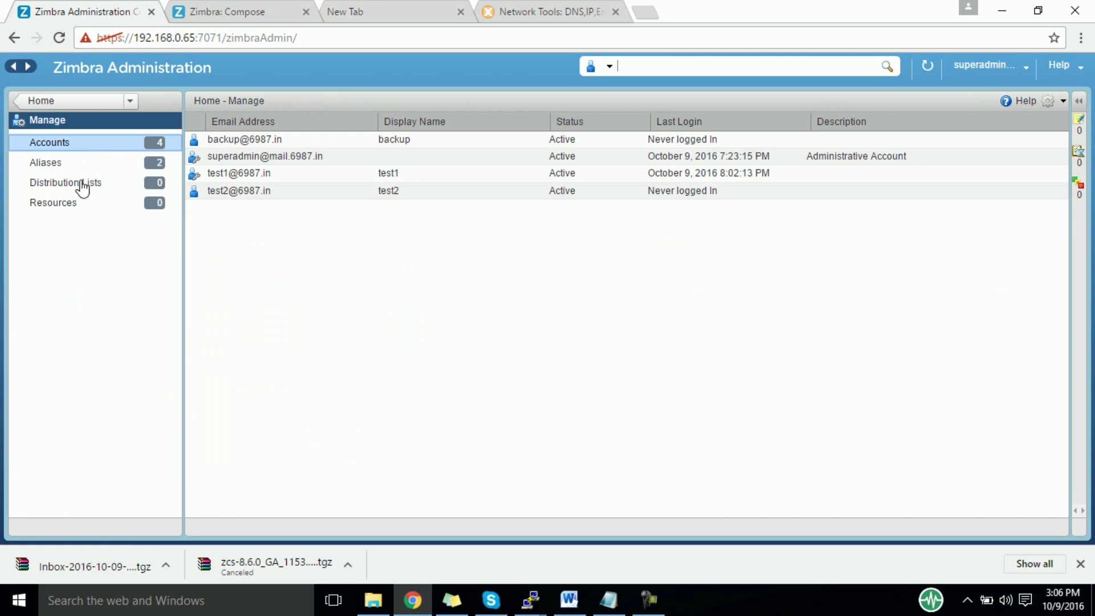
{"action": "left_click", "coordinate": [80, 182]}
{"action": "left_click", "coordinate": [78, 100]}
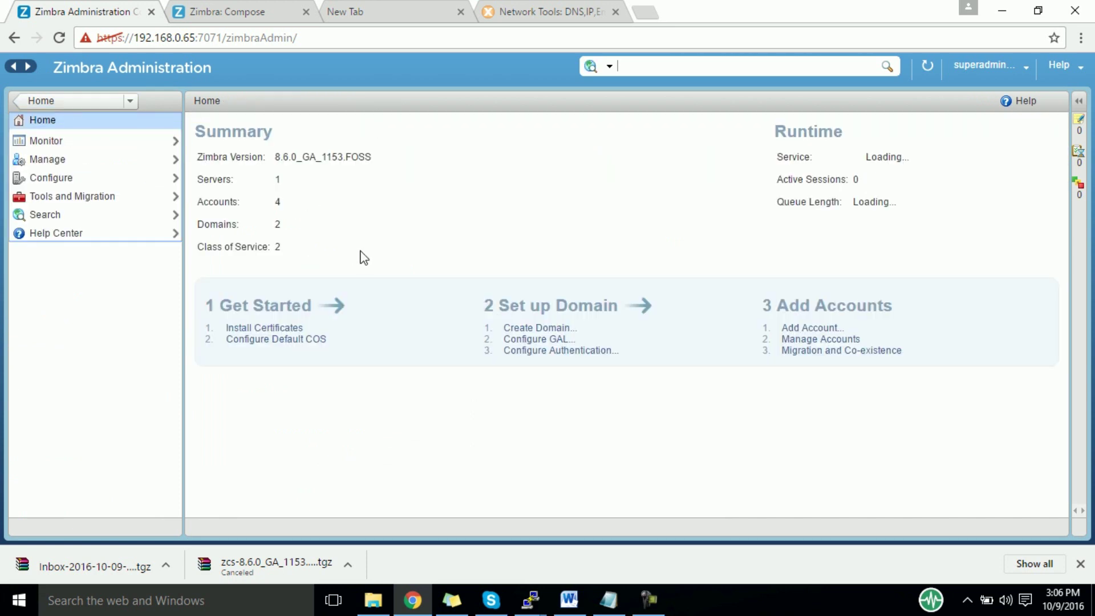
{"action": "left_click", "coordinate": [62, 178]}
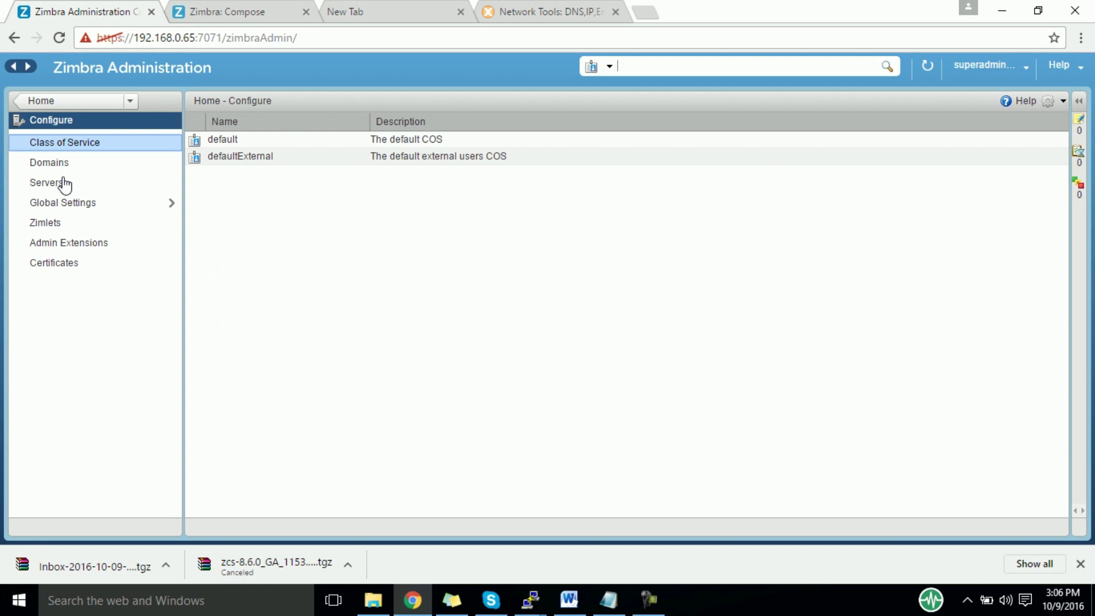
{"action": "left_click", "coordinate": [53, 102]}
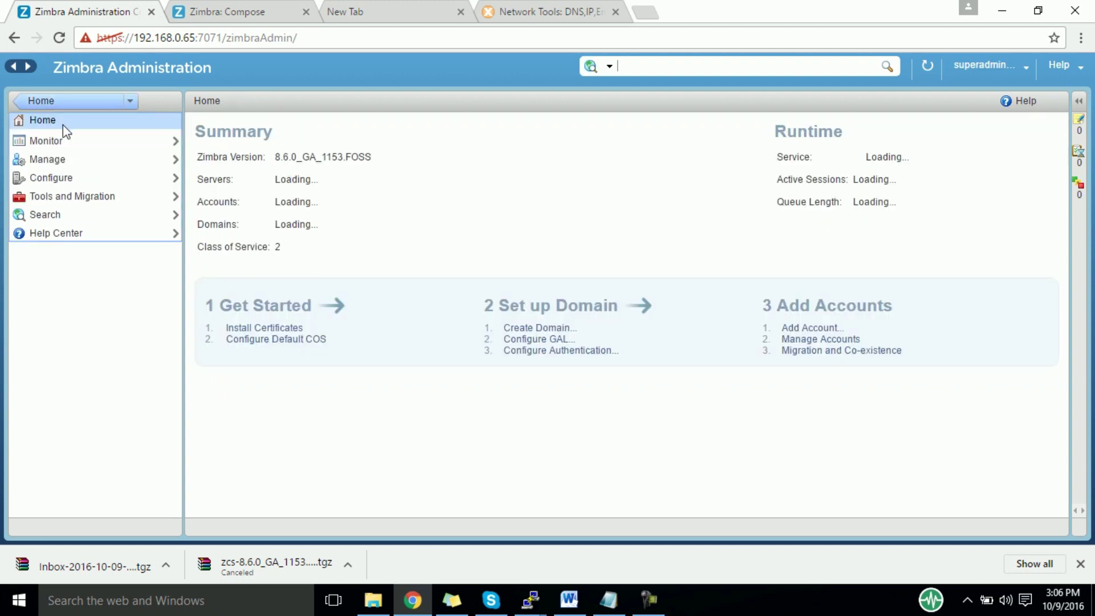
{"action": "left_click", "coordinate": [50, 160]}
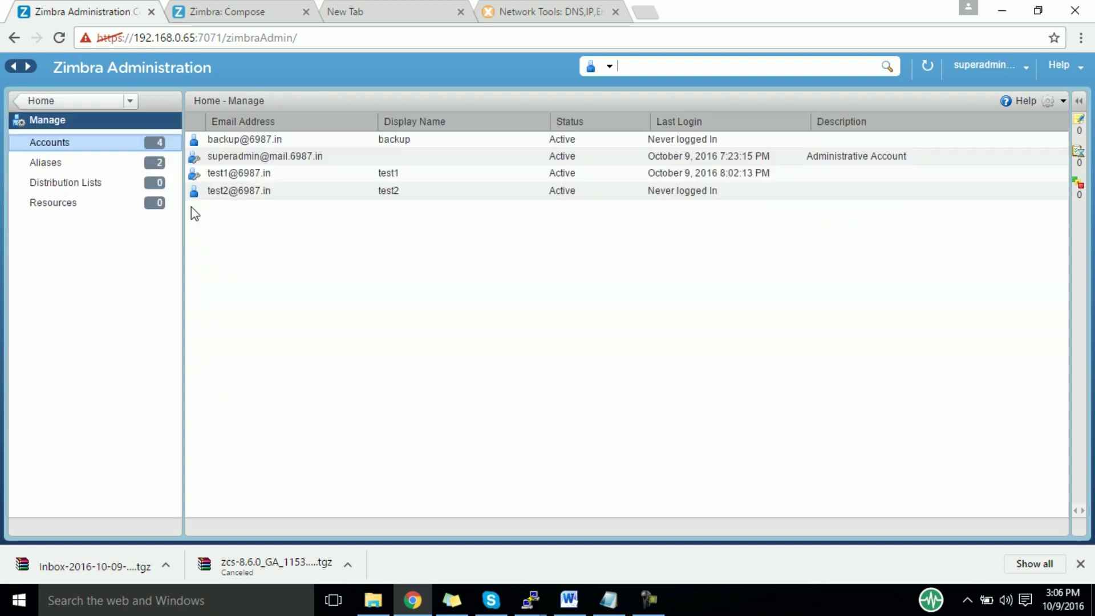
Start a new distribution list named mail2all in the 6987.in domain
{"action": "left_click", "coordinate": [89, 188]}
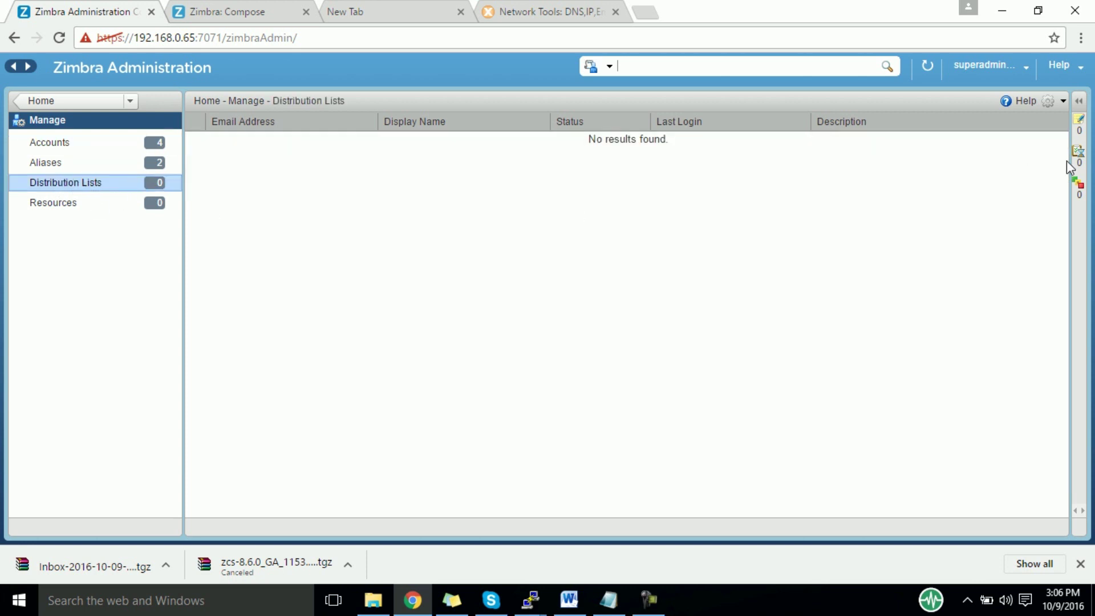
{"action": "right_click", "coordinate": [946, 115]}
{"action": "left_click", "coordinate": [981, 125]}
{"action": "type", "text": "mai"}
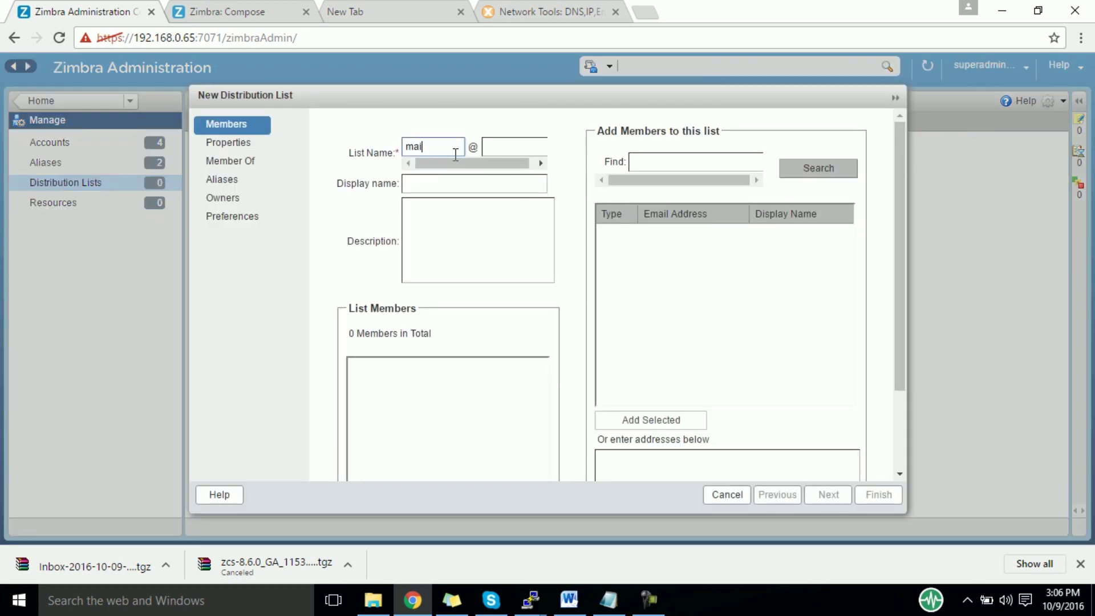
{"action": "type", "text": "l2all"}
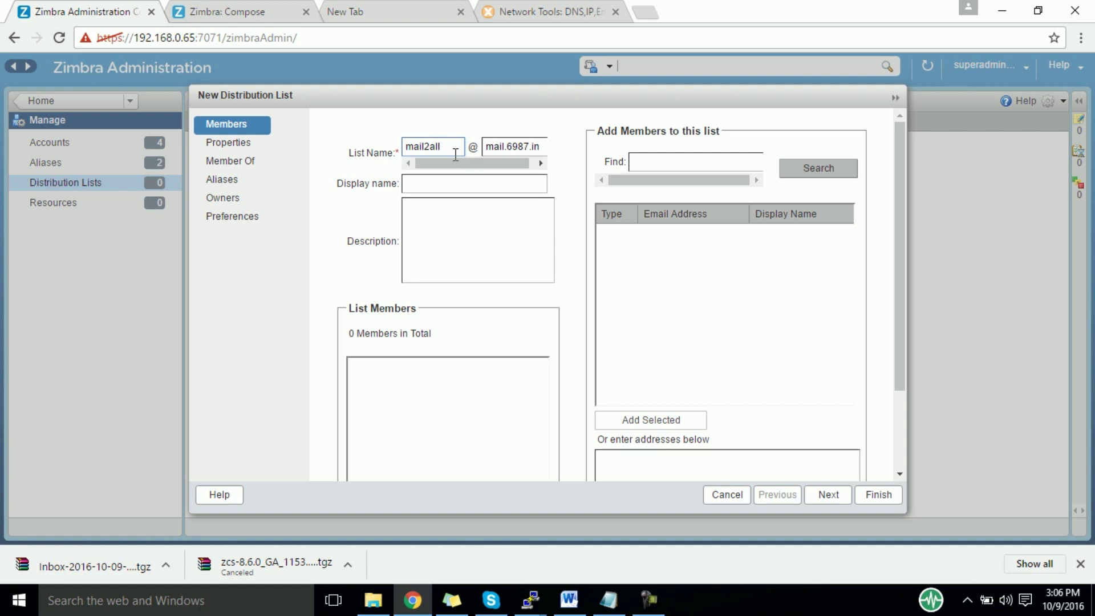
{"action": "key", "text": "Tab"}
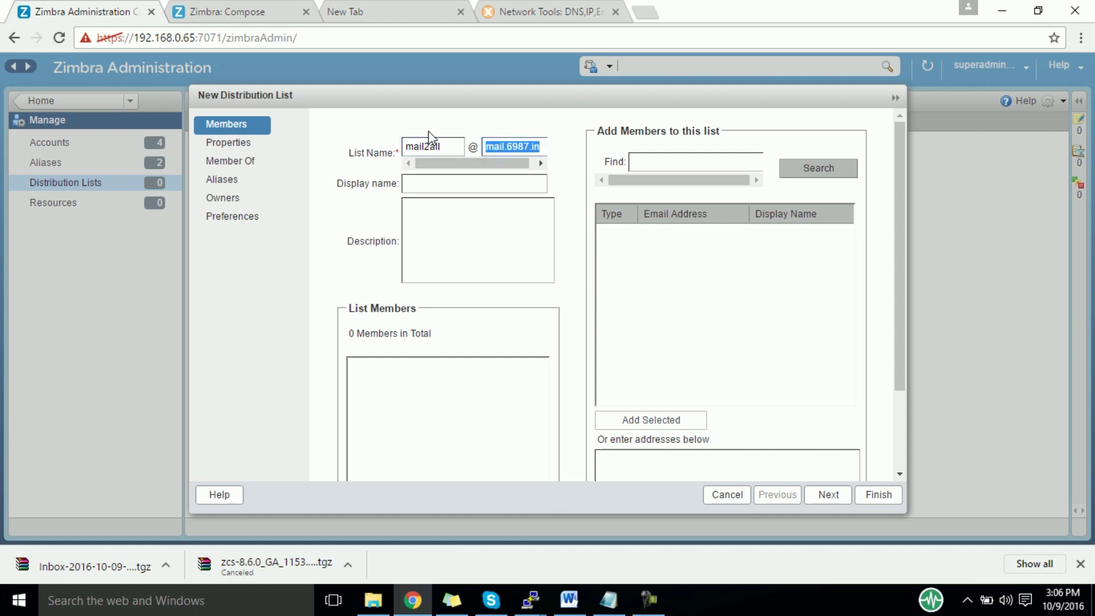
{"action": "type", "text": "698"}
{"action": "left_click", "coordinate": [513, 166]}
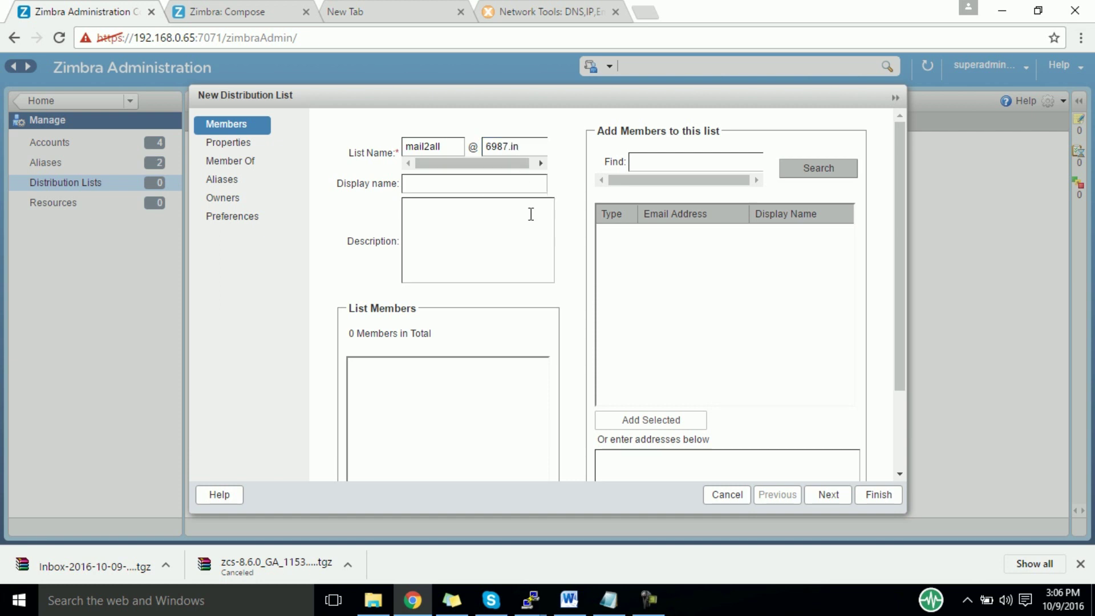
Add the test1 and test2 accounts as members and finish the list
{"action": "scroll", "coordinate": [576, 334], "scroll_direction": "down", "scroll_amount": 2}
{"action": "left_click", "coordinate": [623, 359]}
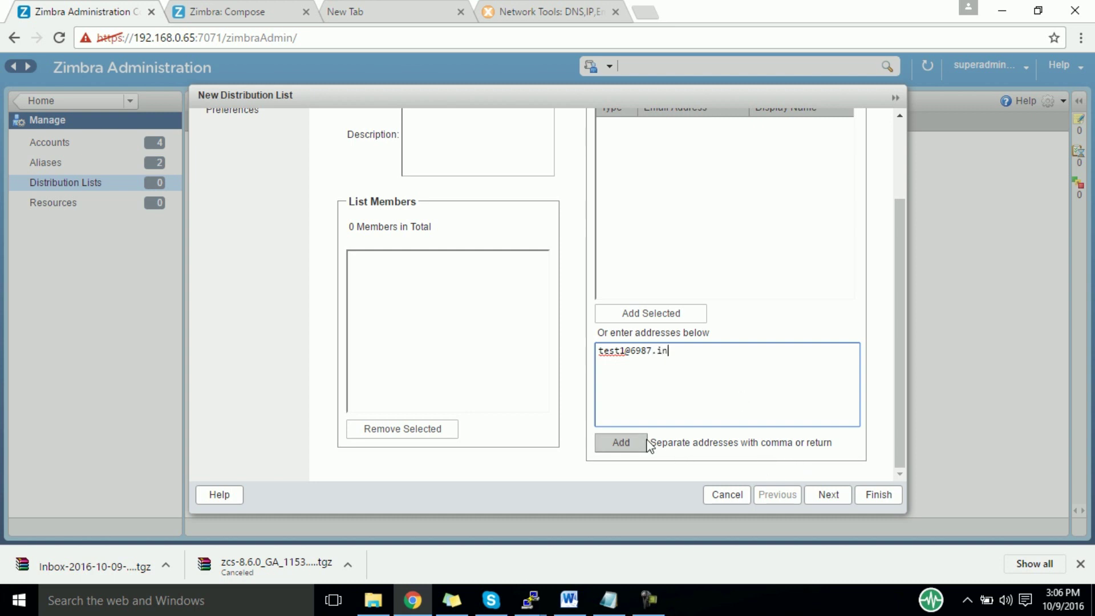
{"action": "left_click", "coordinate": [621, 442]}
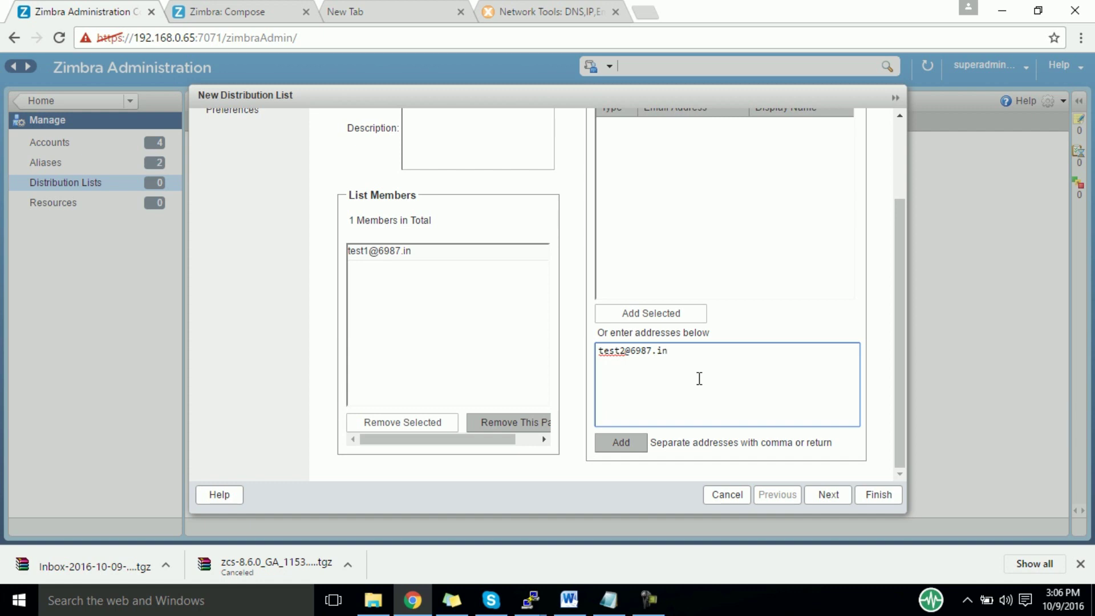
{"action": "left_click", "coordinate": [623, 444]}
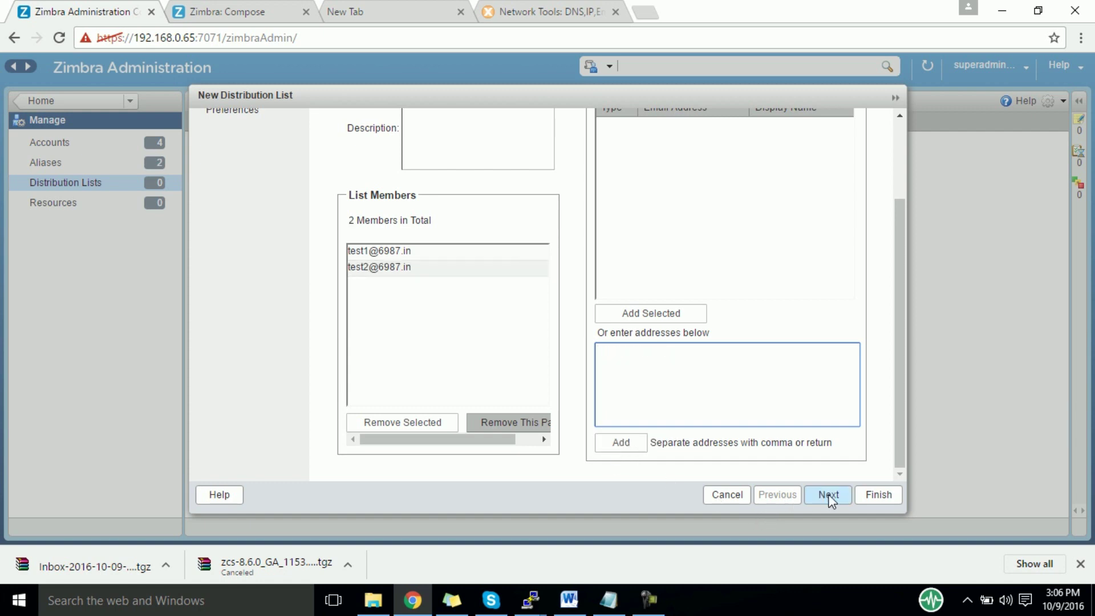
{"action": "left_click", "coordinate": [864, 494]}
{"action": "double_click", "coordinate": [222, 145]}
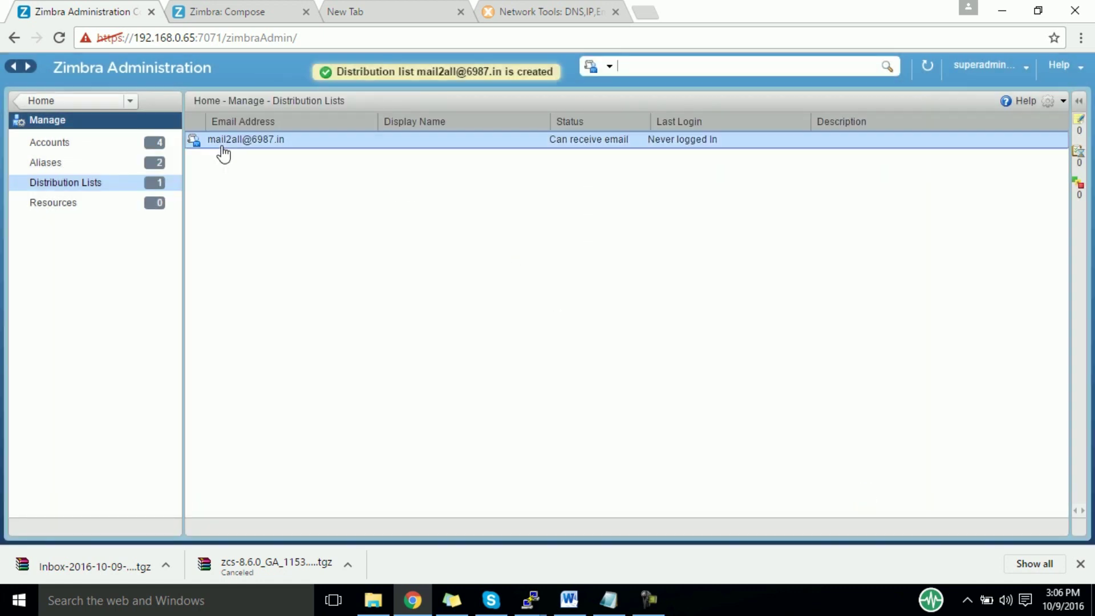
{"action": "scroll", "coordinate": [360, 340], "scroll_direction": "down", "scroll_amount": 1}
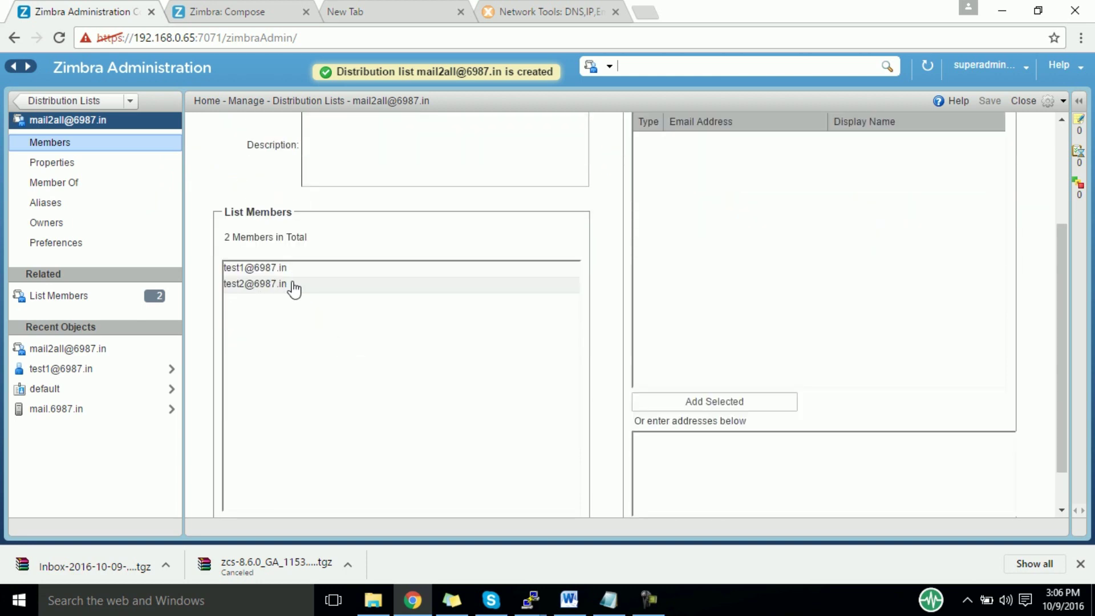
{"action": "left_click", "coordinate": [270, 285]}
{"action": "scroll", "coordinate": [314, 347], "scroll_direction": "up", "scroll_amount": 3}
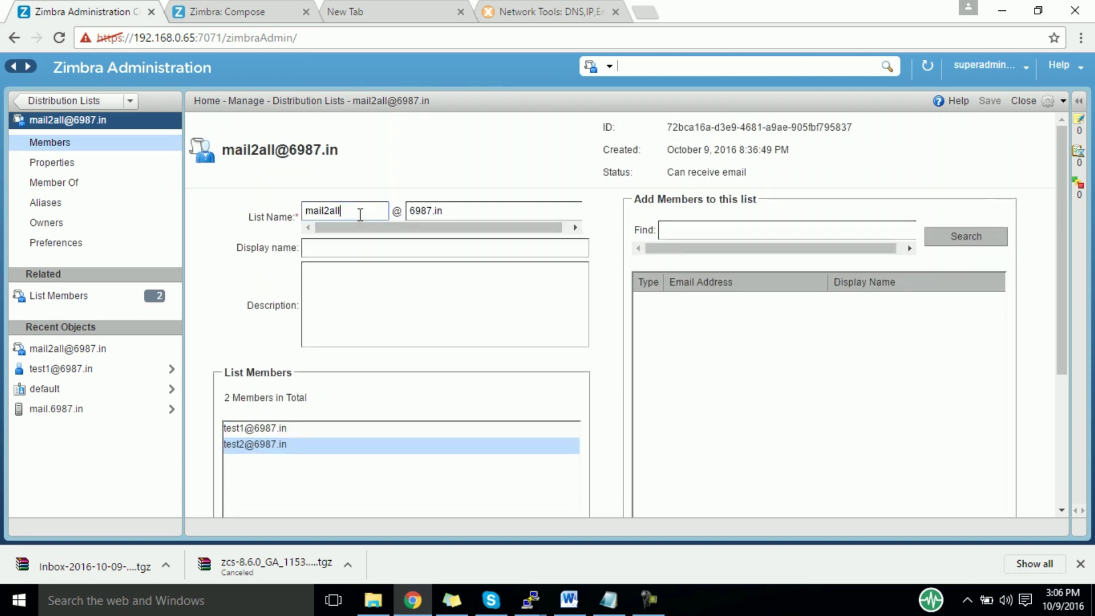
{"action": "left_click_drag", "start_coordinate": [371, 211], "coordinate": [245, 219]}
{"action": "left_click", "coordinate": [71, 106]}
{"action": "left_click", "coordinate": [62, 103]}
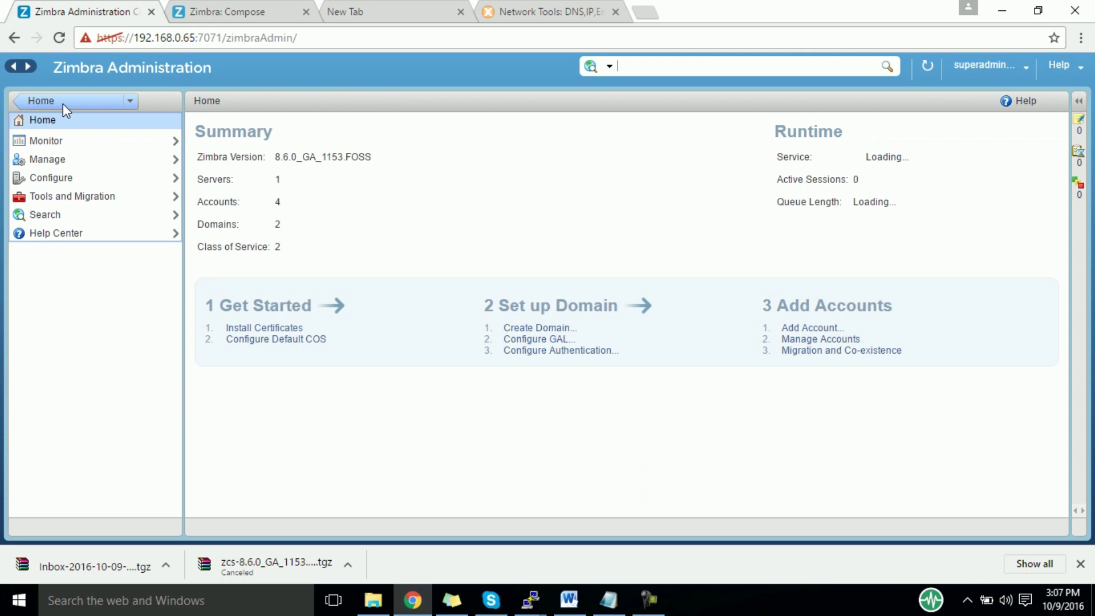
Address a new message to the mail2all list and expand it to show its members
{"action": "left_click", "coordinate": [188, 13]}
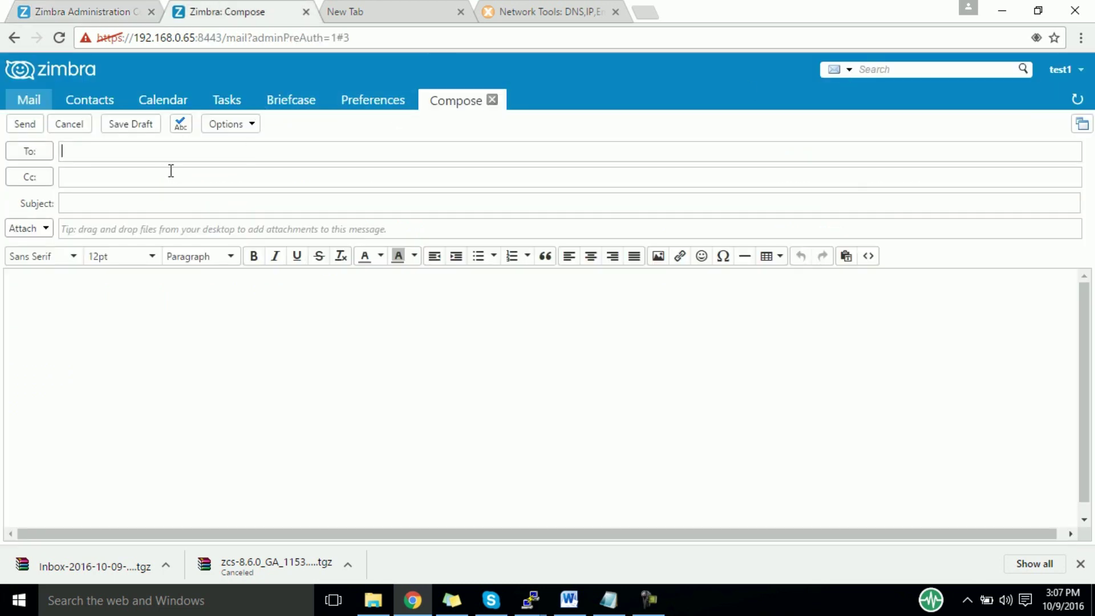
{"action": "type", "text": "mail"}
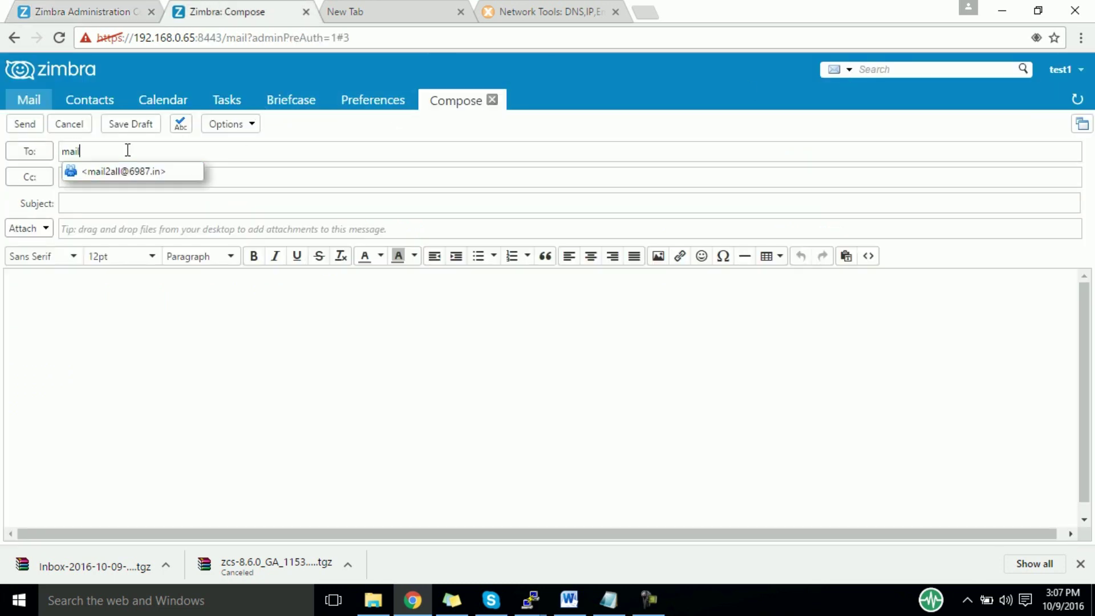
{"action": "type", "text": "2"}
{"action": "left_click", "coordinate": [114, 172]}
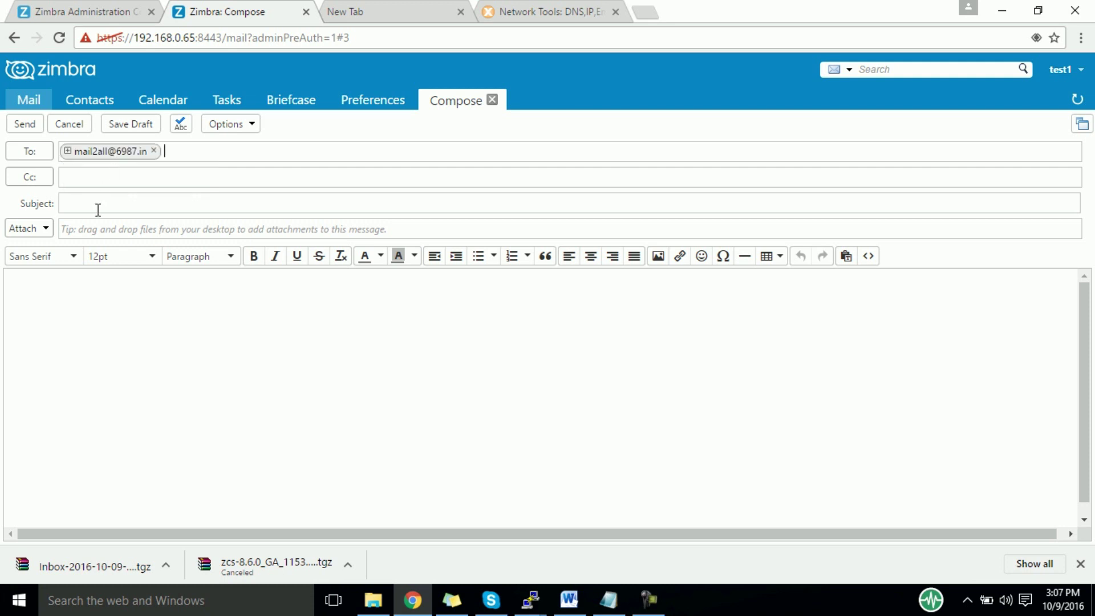
{"action": "left_click", "coordinate": [68, 151]}
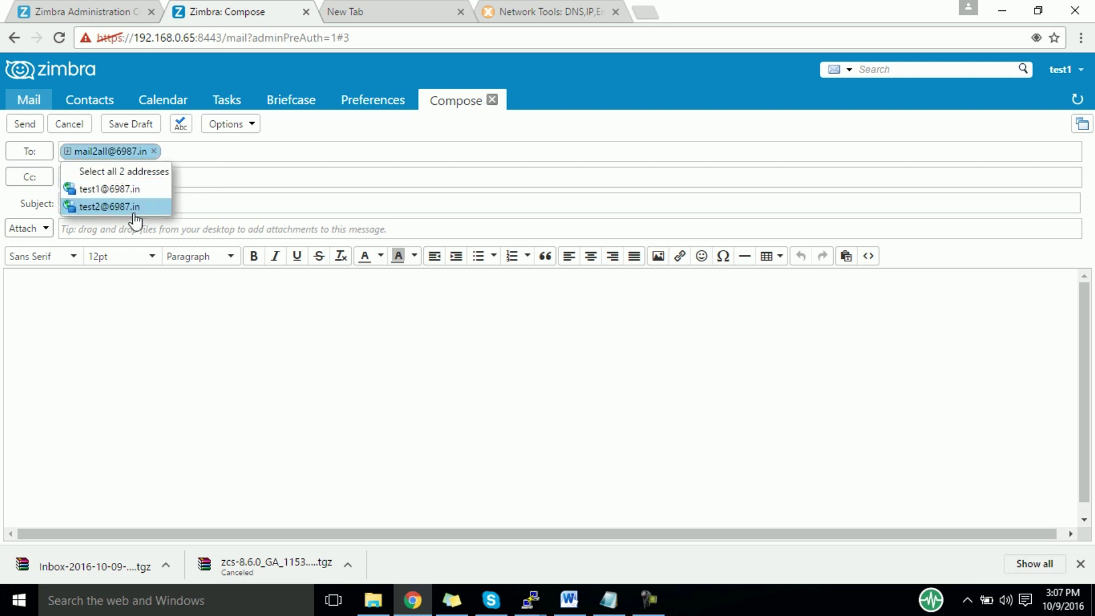
{"action": "left_click", "coordinate": [233, 199]}
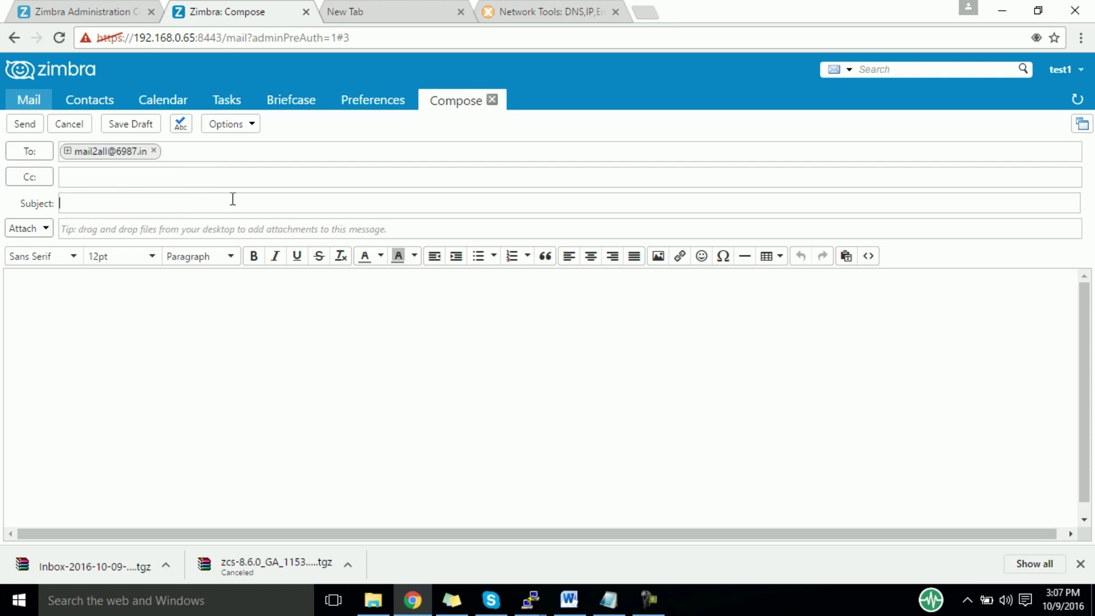
{"action": "left_click", "coordinate": [67, 151]}
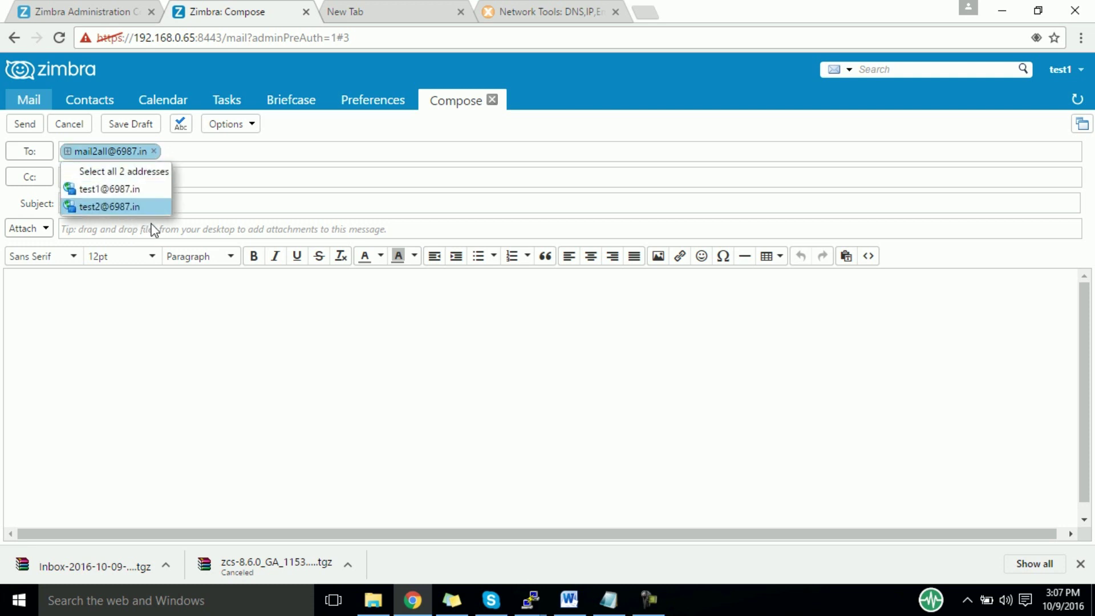
Enter the subject 'test mail' and bring up the zimbra@mail:~/store PuTTY session
{"action": "left_click", "coordinate": [229, 208]}
{"action": "type", "text": "test mail"}
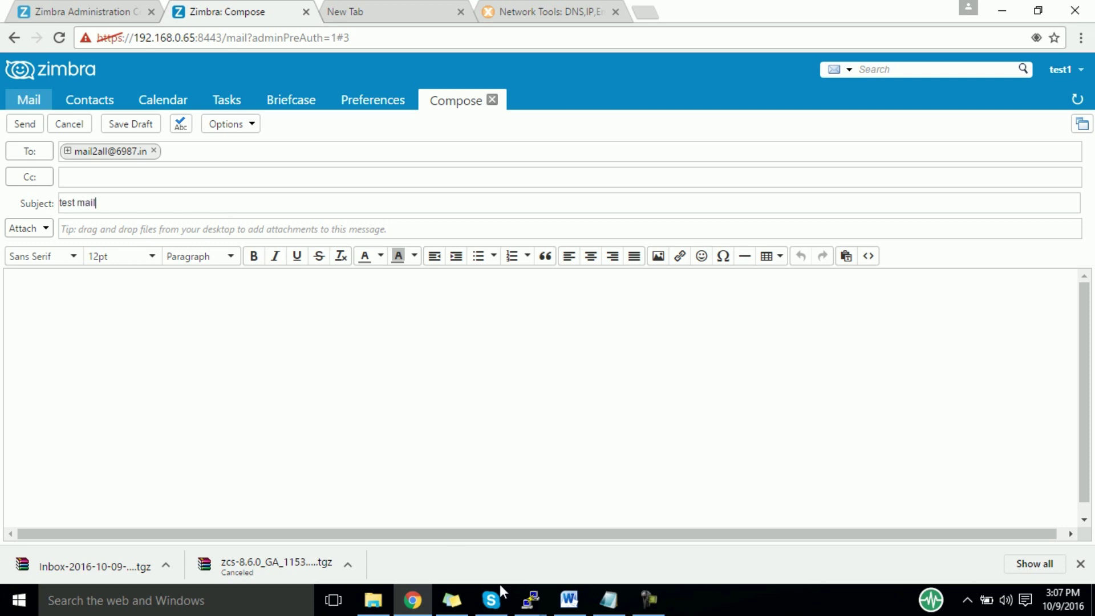
{"action": "left_click", "coordinate": [531, 599]}
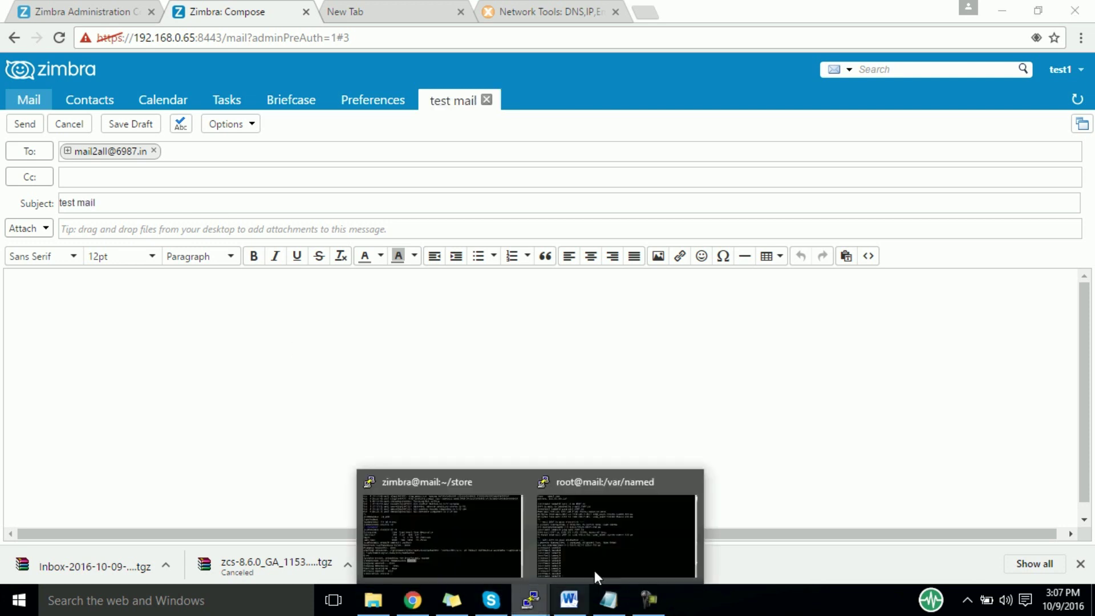
{"action": "left_click", "coordinate": [445, 530]}
Follow /var/log/zimbra.log with the recalled tail -f command and send the test mail
{"action": "key", "text": "ctrl+r"}
{"action": "type", "text": "t"}
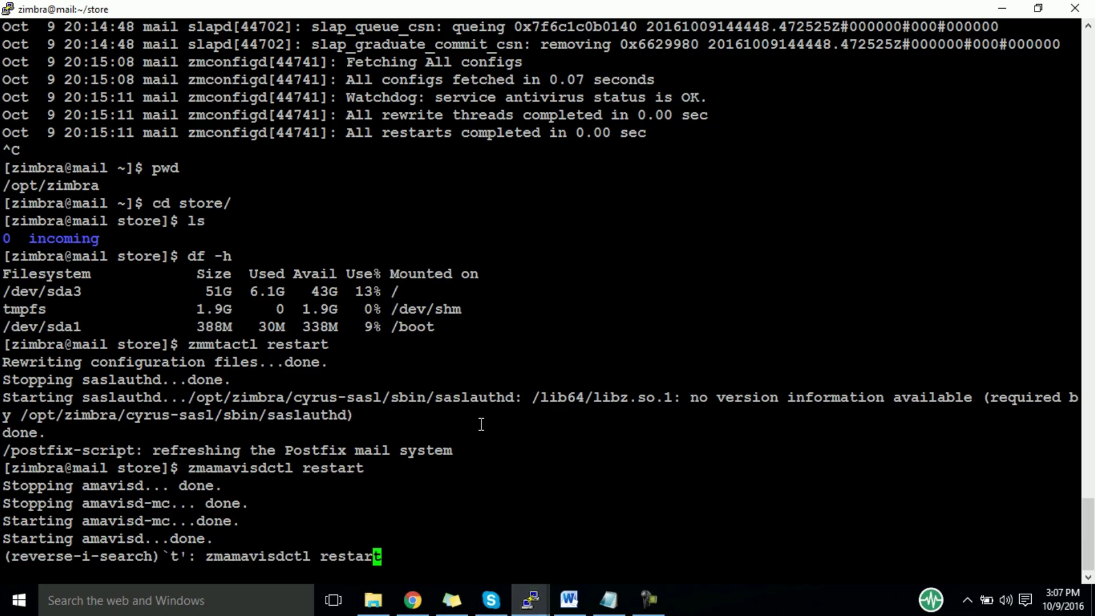
{"action": "type", "text": "ail"}
{"action": "key", "text": "Return"}
{"action": "key", "text": "alt+Tab"}
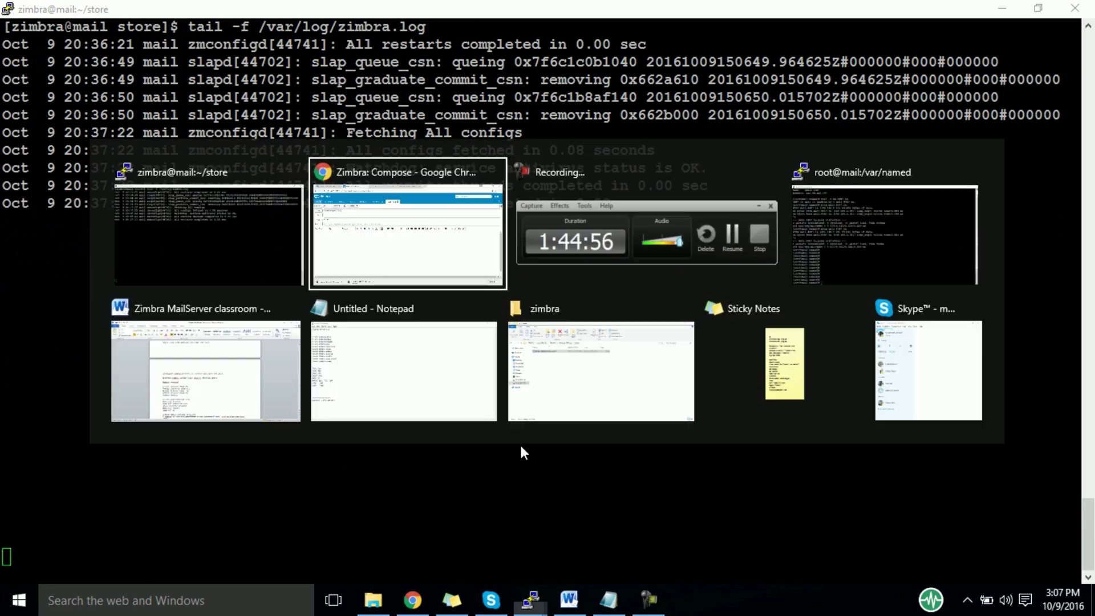
{"action": "left_click", "coordinate": [26, 120]}
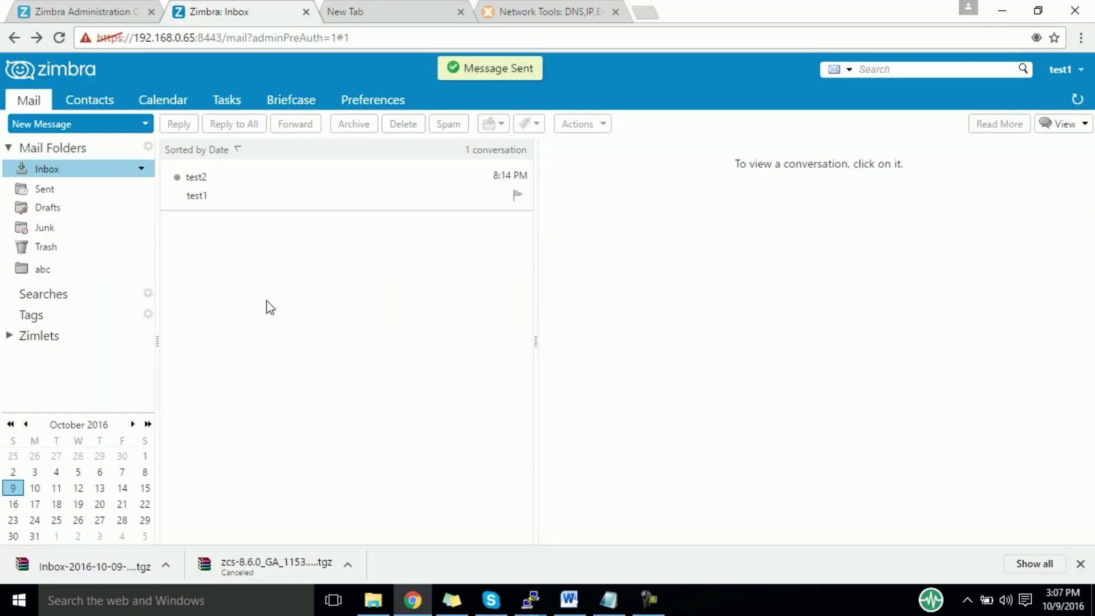
Check the lmtp log lines showing delivery to backup, test1 and test2
{"action": "key", "text": "alt+Tab"}
{"action": "left_click_drag", "start_coordinate": [419, 380], "coordinate": [474, 426]}
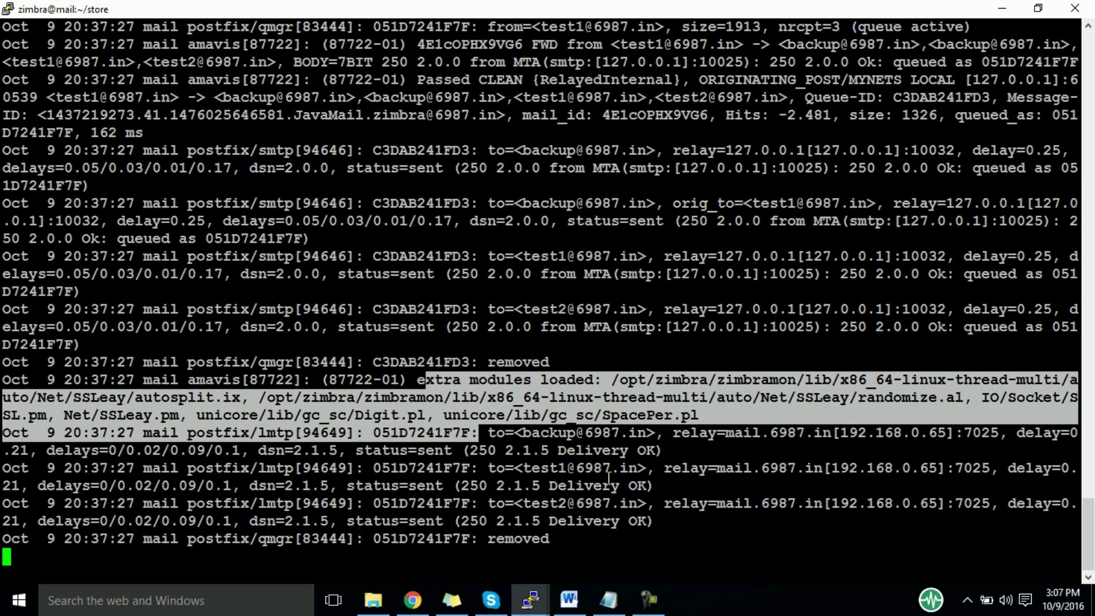
{"action": "left_click", "coordinate": [545, 471]}
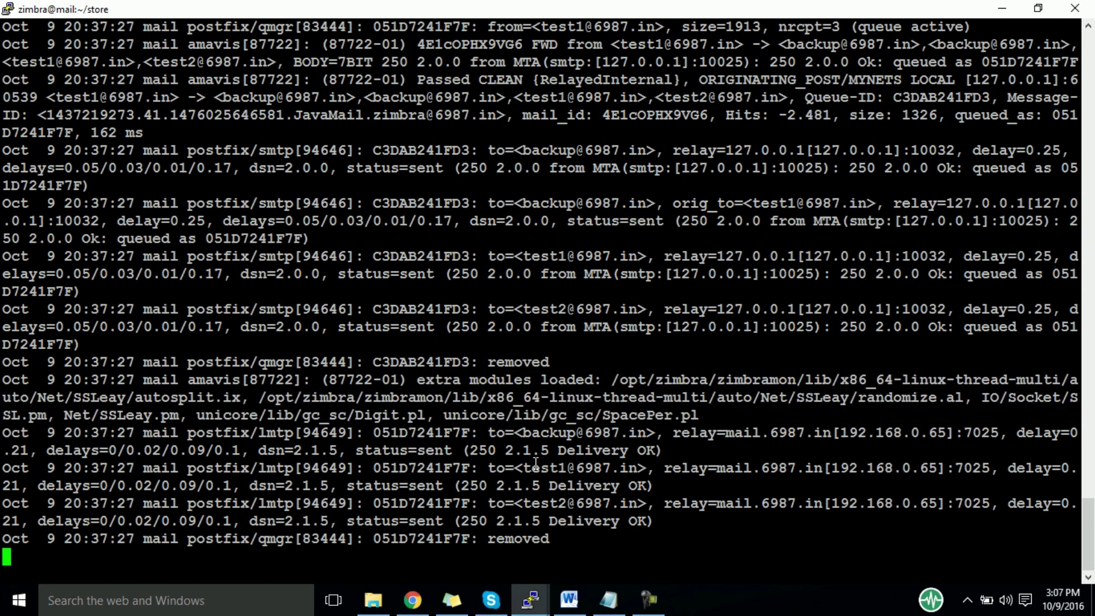
{"action": "double_click", "coordinate": [544, 432]}
{"action": "double_click", "coordinate": [544, 468]}
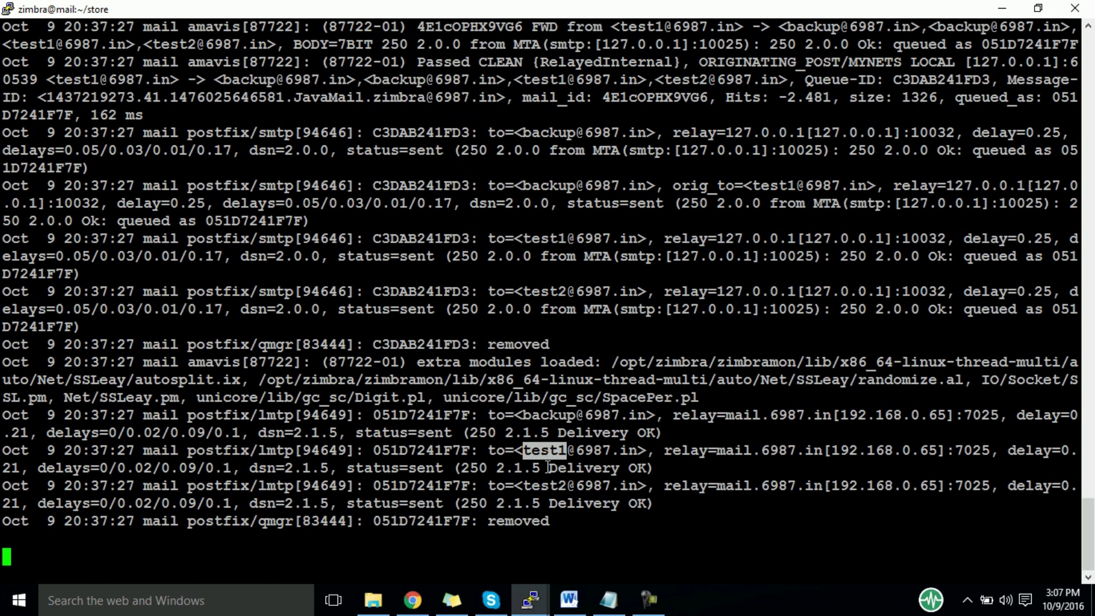
Refresh the Inbox to confirm the test mail arrived and return to the Word notes
{"action": "key", "text": "alt+Tab"}
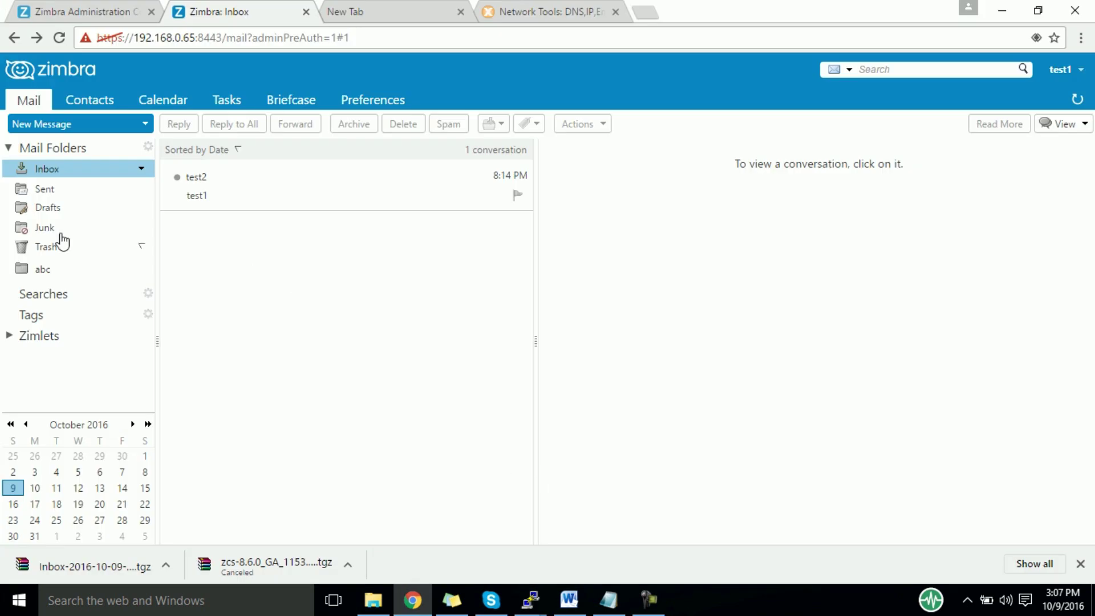
{"action": "left_click", "coordinate": [45, 165]}
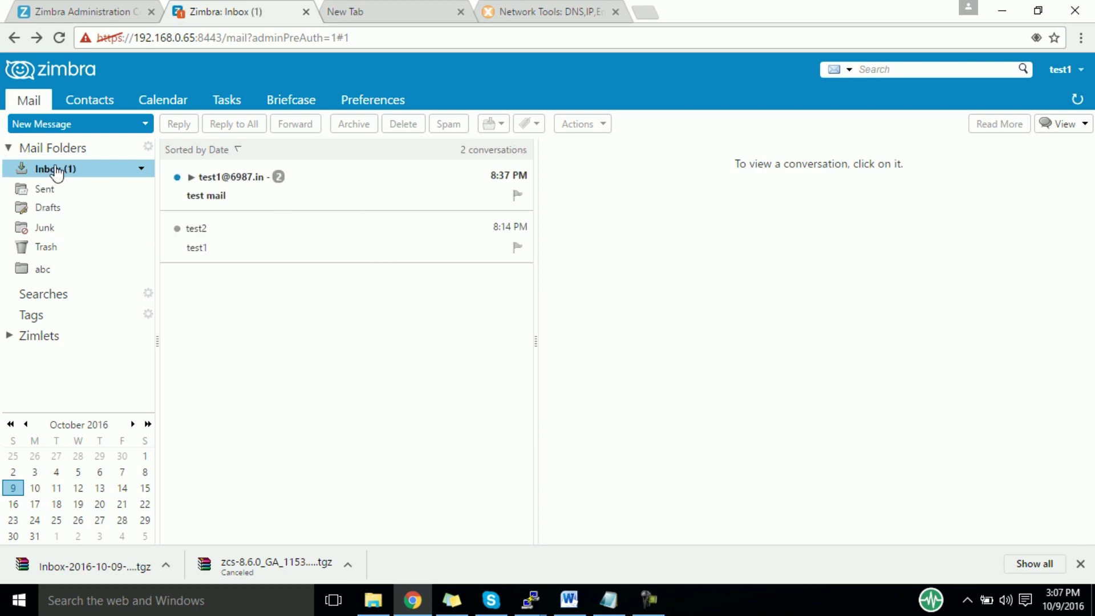
{"action": "left_click", "coordinate": [571, 606]}
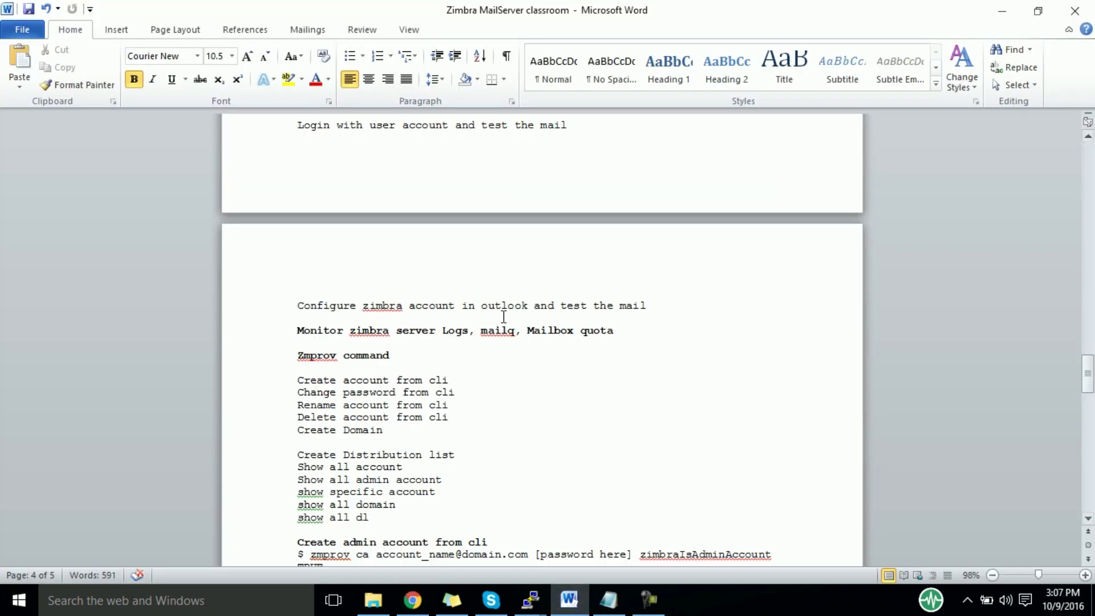
Find the 'Monitor zimbra server Logs, mailq, Mailbox quota' heading and select mailq
{"action": "scroll", "coordinate": [431, 335], "scroll_direction": "down", "scroll_amount": 3}
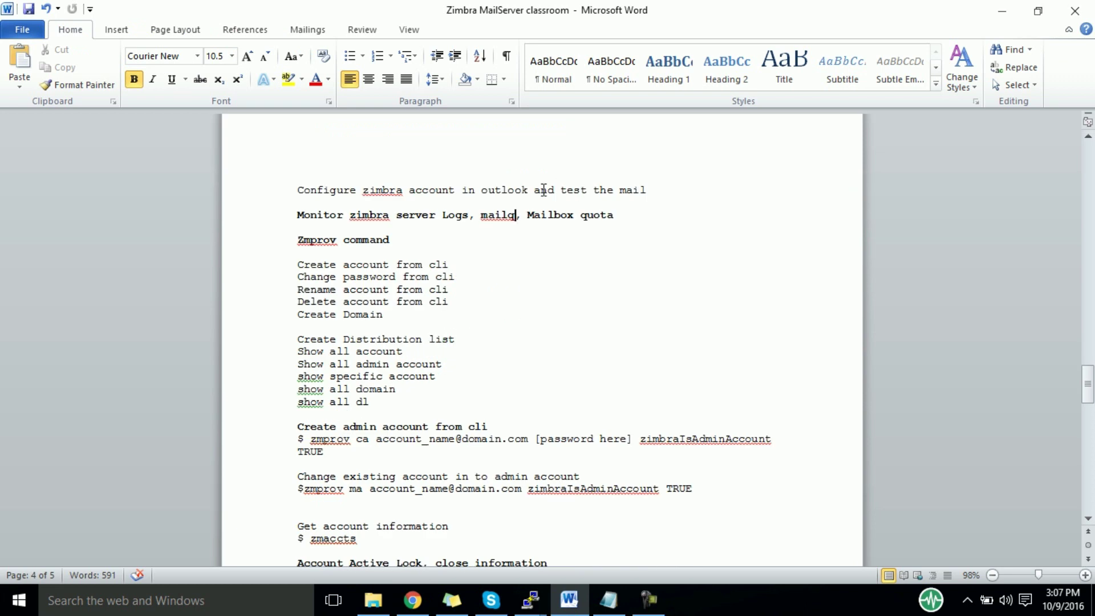
{"action": "left_click", "coordinate": [529, 218]}
{"action": "double_click", "coordinate": [507, 214]}
{"action": "left_click", "coordinate": [450, 215]}
{"action": "double_click", "coordinate": [449, 215]}
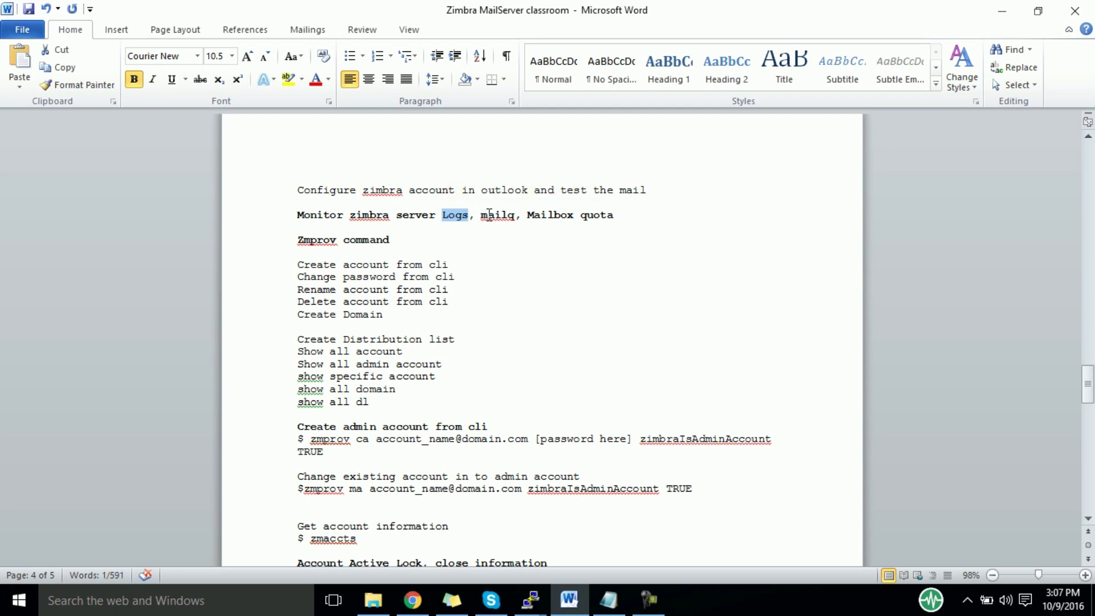
{"action": "double_click", "coordinate": [489, 215]}
Minimize the browser and Word, and open a File Explorer window
{"action": "key", "text": "alt+Tab"}
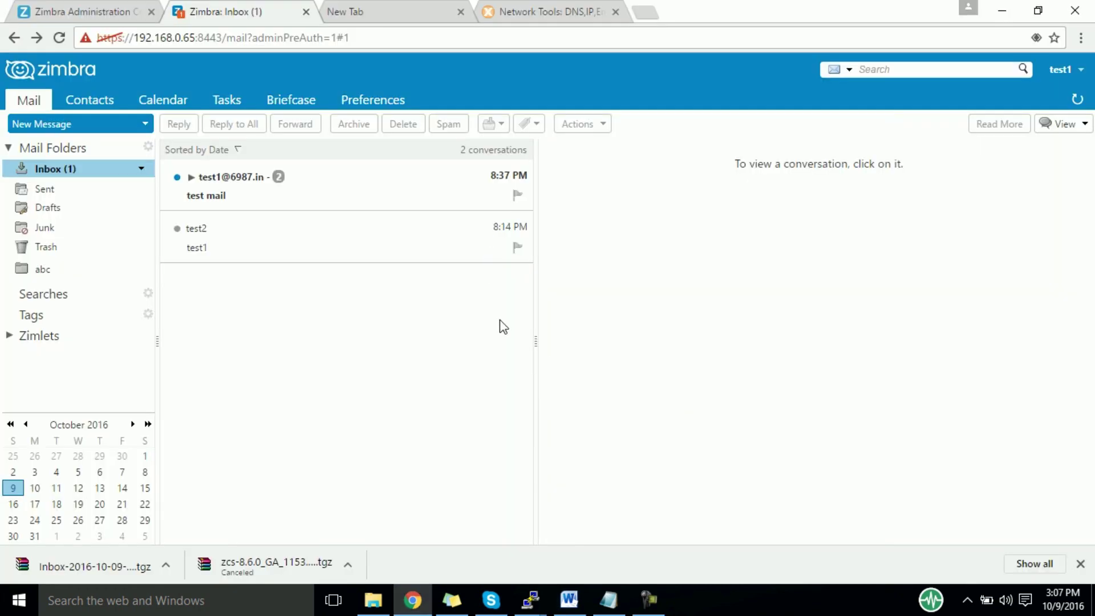
{"action": "left_click", "coordinate": [1001, 10]}
{"action": "left_click", "coordinate": [1003, 8]}
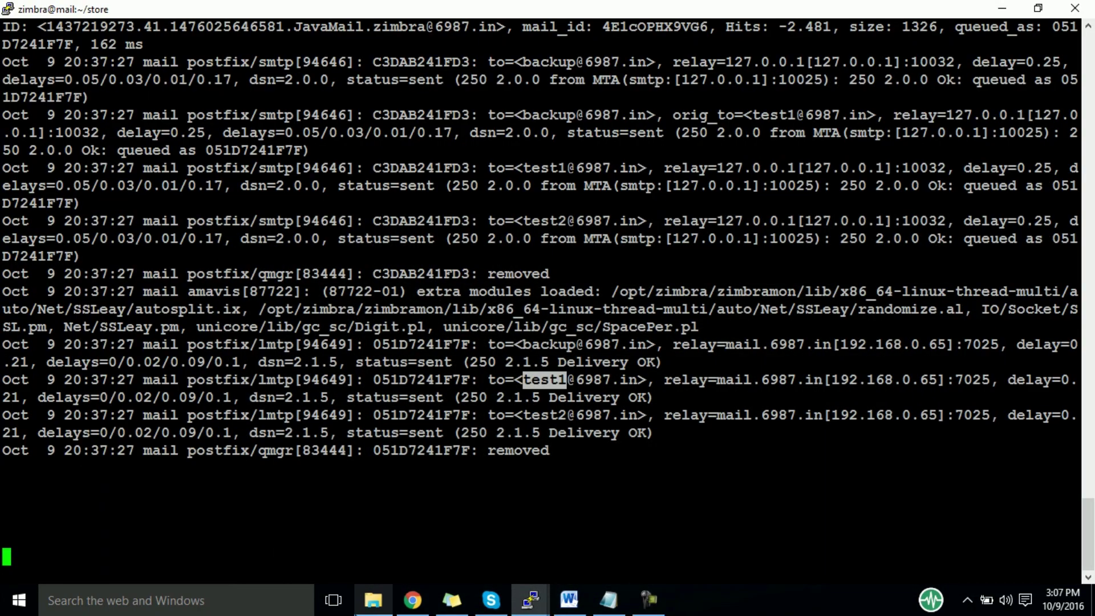
{"action": "left_click", "coordinate": [373, 599]}
Browse to D:\Zimbra\zimbra office\mailq and spamming in a maximized File Explorer
{"action": "left_click", "coordinate": [72, 362]}
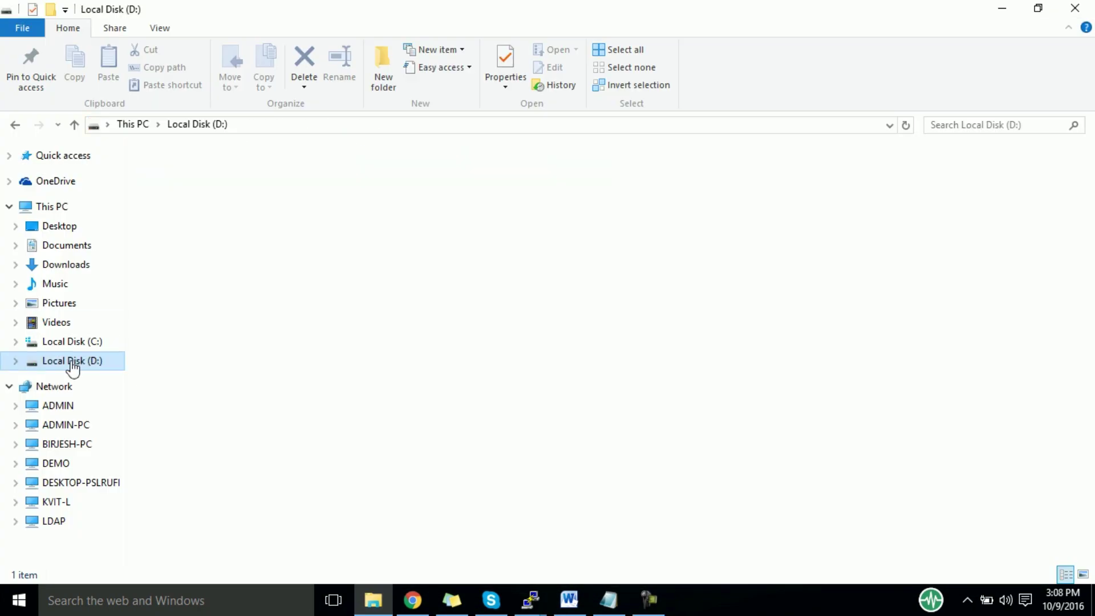
{"action": "left_click", "coordinate": [191, 237]}
{"action": "double_click", "coordinate": [342, 371]}
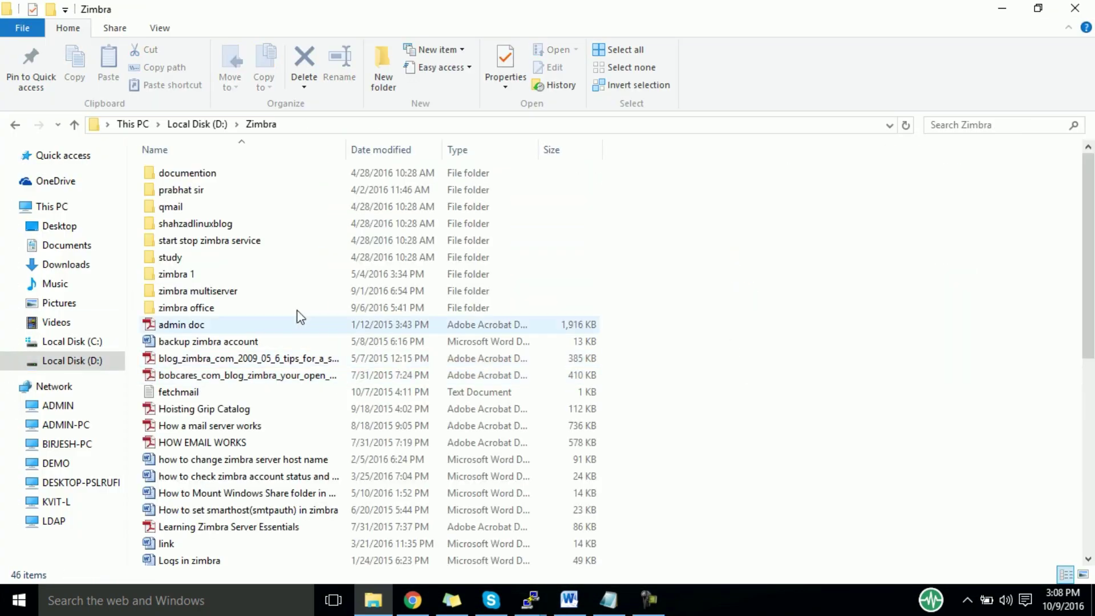
{"action": "double_click", "coordinate": [193, 307]}
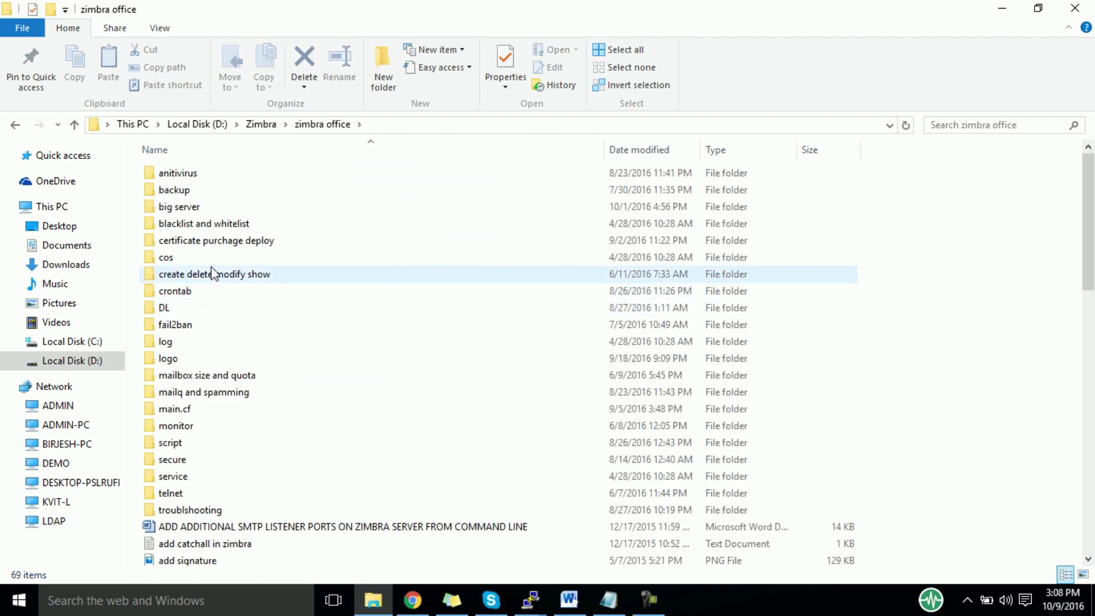
{"action": "key", "text": "m"}
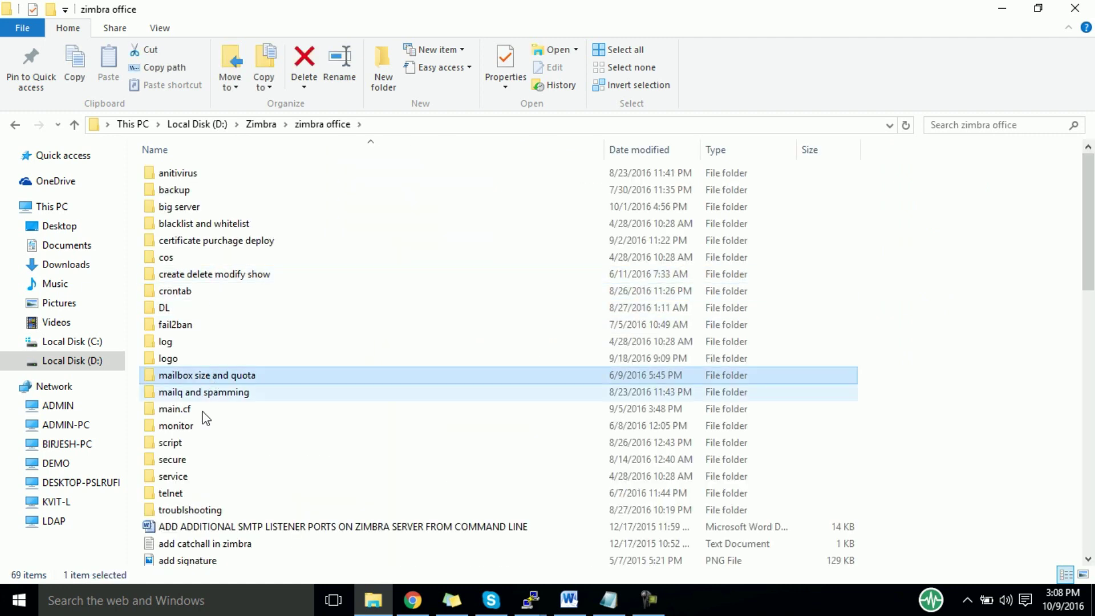
{"action": "double_click", "coordinate": [204, 393]}
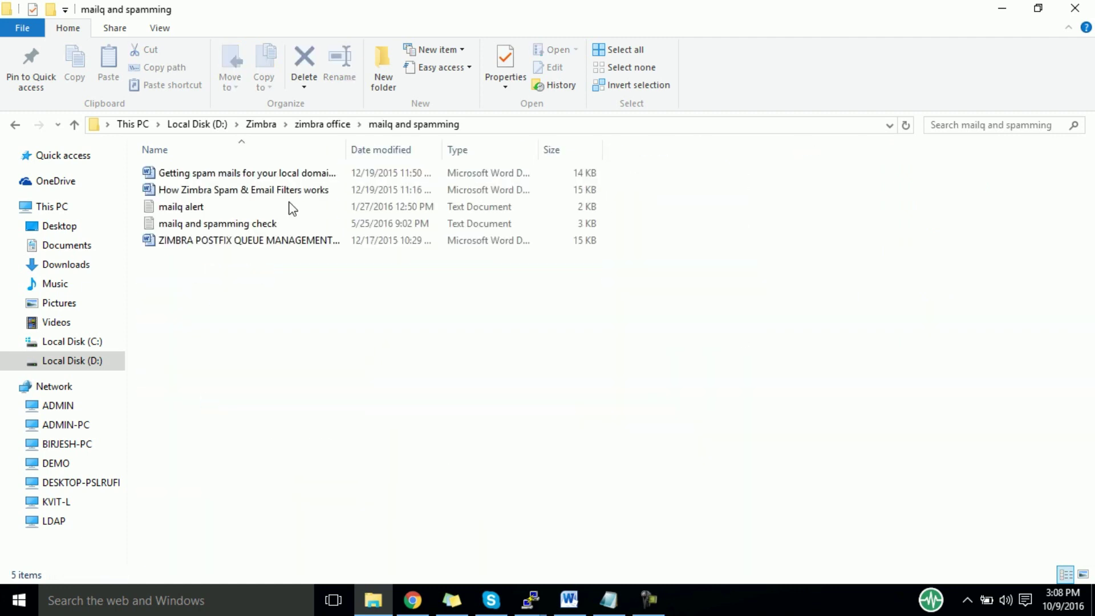
Glance at 'mailq alert', then open 'mailq and spamming check' in Notepad
{"action": "double_click", "coordinate": [203, 209]}
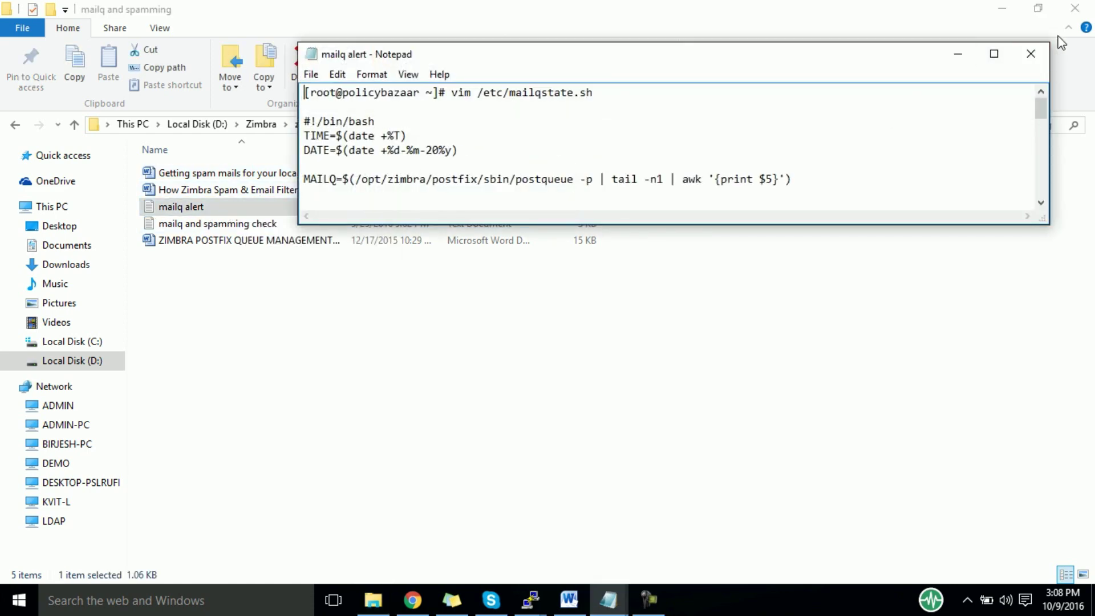
{"action": "left_click", "coordinate": [1031, 53]}
{"action": "double_click", "coordinate": [251, 222]}
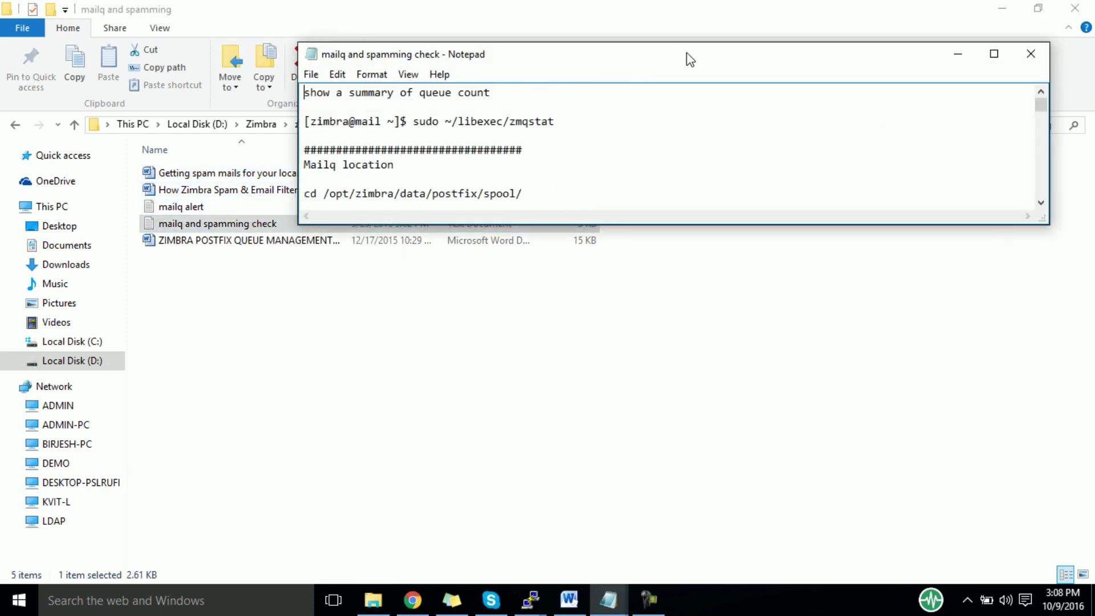
Copy the two postqueue/postsuper MAILER-DAEMON clear-queue lines from the maximized Notepad notes
{"action": "double_click", "coordinate": [693, 50]}
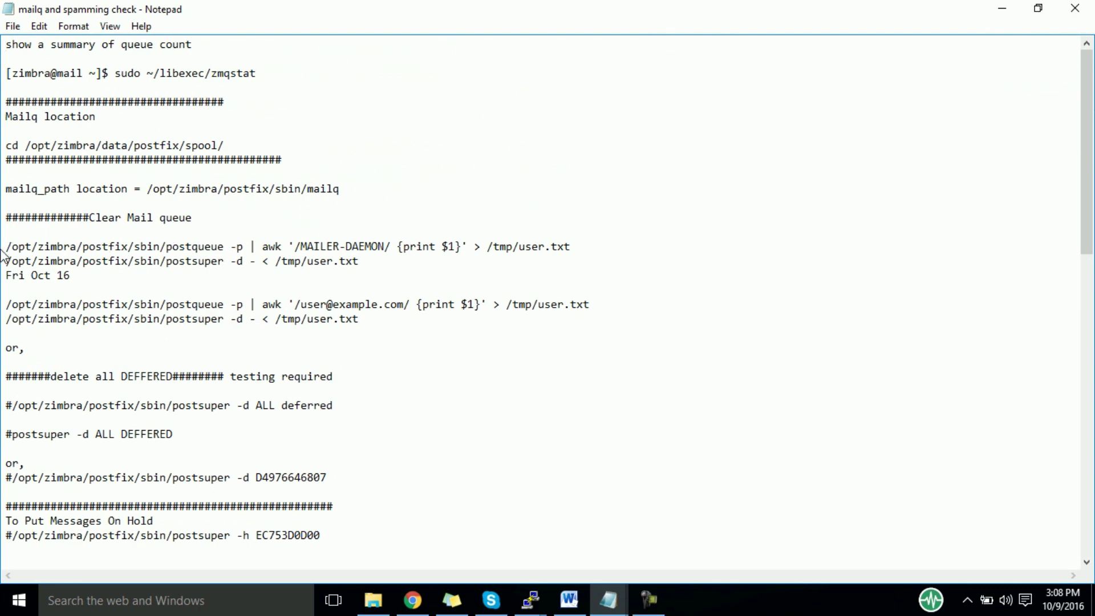
{"action": "left_click_drag", "start_coordinate": [5, 246], "coordinate": [565, 256]}
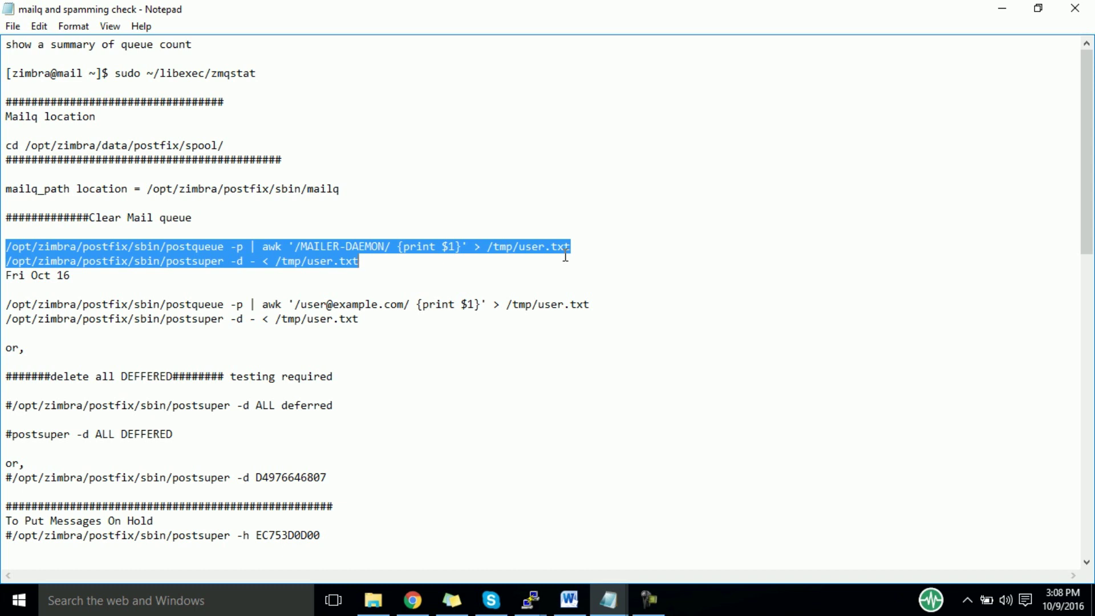
{"action": "left_click", "coordinate": [318, 289]}
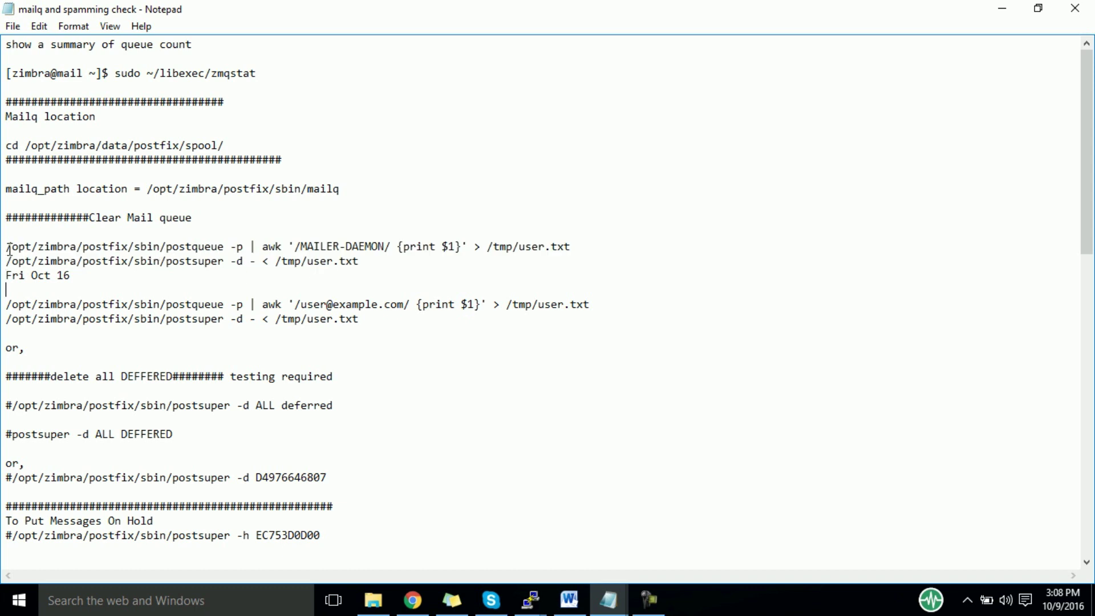
{"action": "left_click_drag", "start_coordinate": [10, 249], "coordinate": [226, 243]}
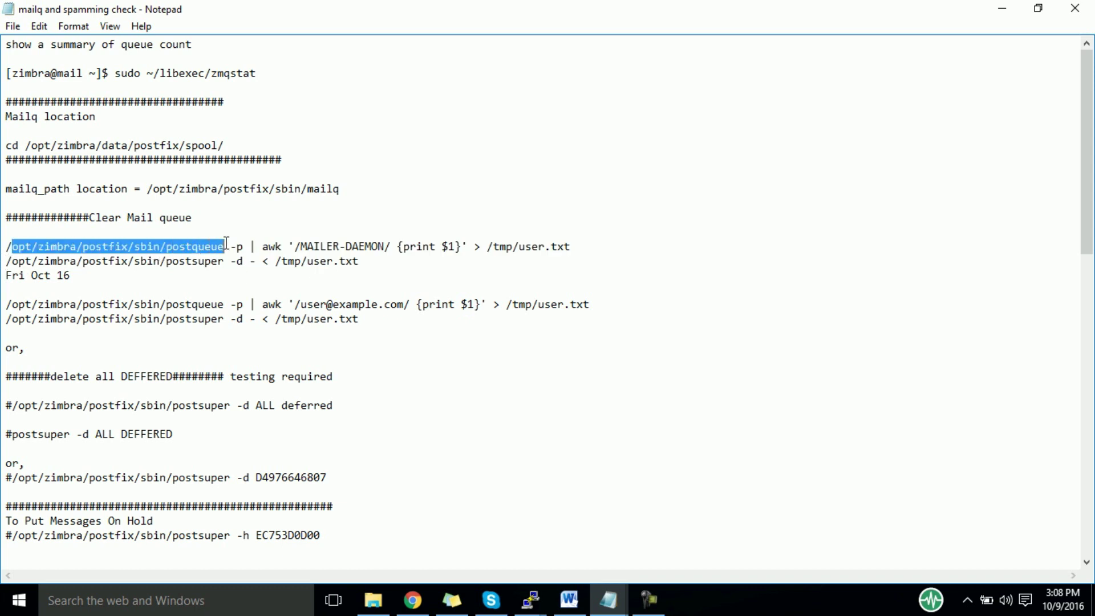
{"action": "left_click", "coordinate": [114, 246]}
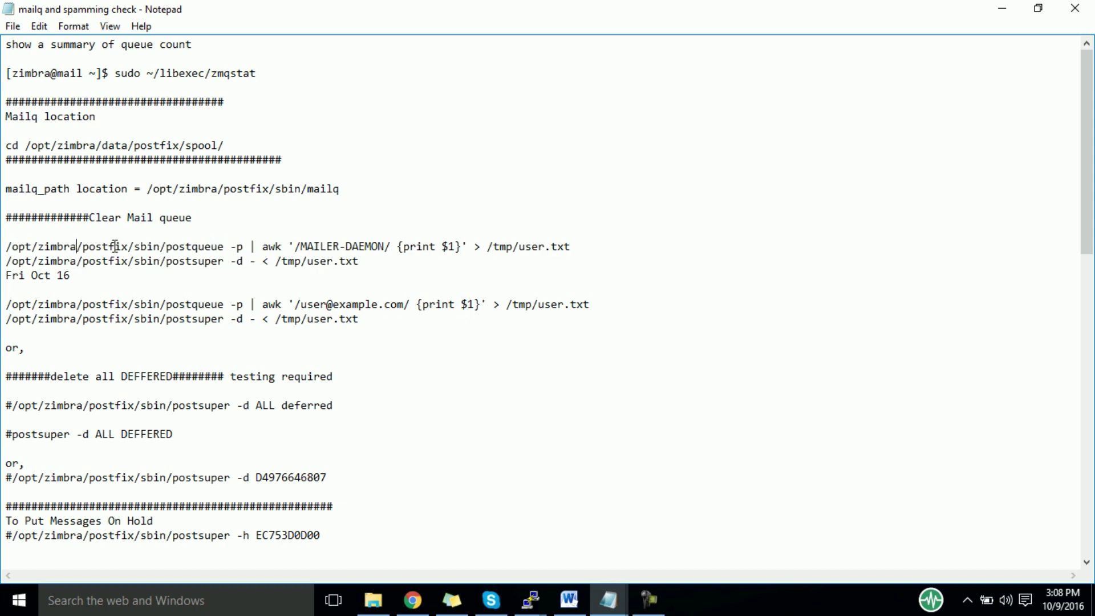
{"action": "mouse_move", "coordinate": [166, 246]}
{"action": "left_mouse_down"}
{"action": "mouse_move", "coordinate": [148, 246]}
{"action": "mouse_move", "coordinate": [224, 246]}
{"action": "left_mouse_up"}
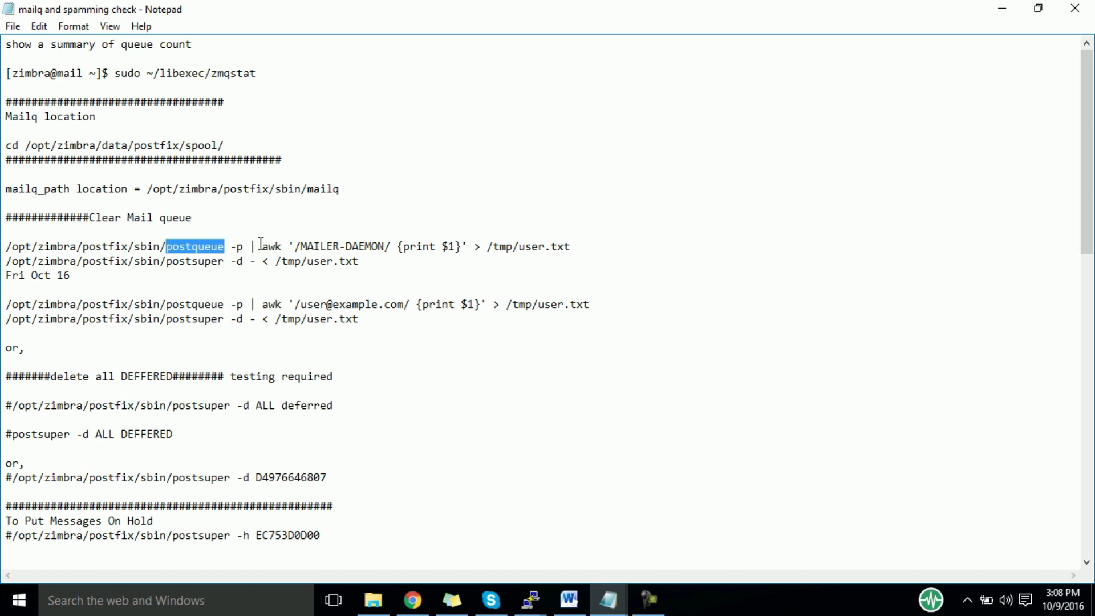
{"action": "left_click", "coordinate": [307, 248]}
{"action": "left_click_drag", "start_coordinate": [308, 248], "coordinate": [372, 251]}
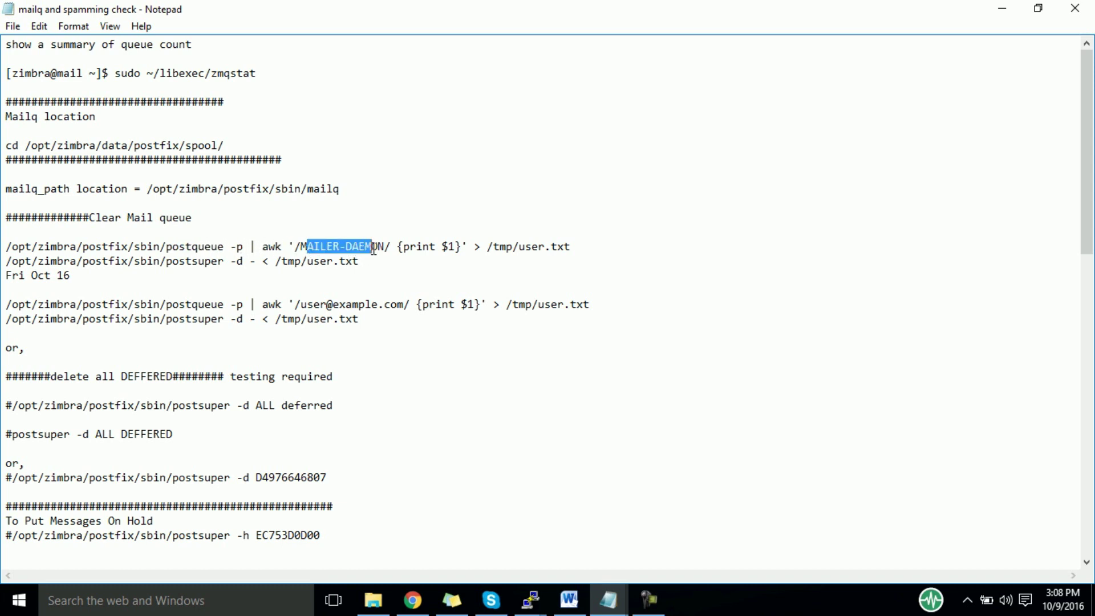
{"action": "left_click", "coordinate": [449, 246]}
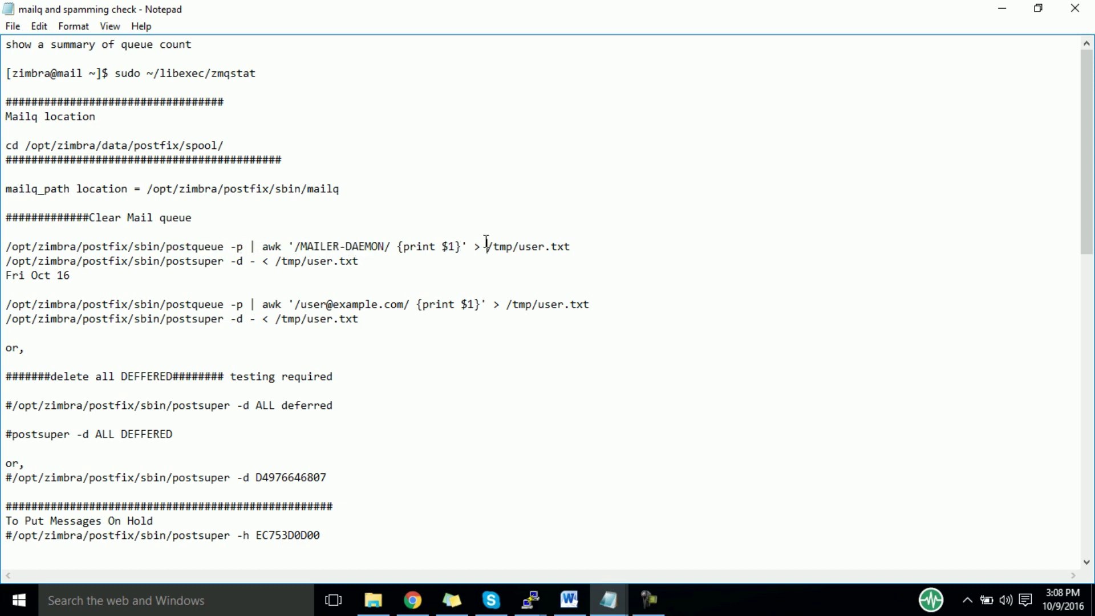
{"action": "left_click_drag", "start_coordinate": [487, 243], "coordinate": [589, 250]}
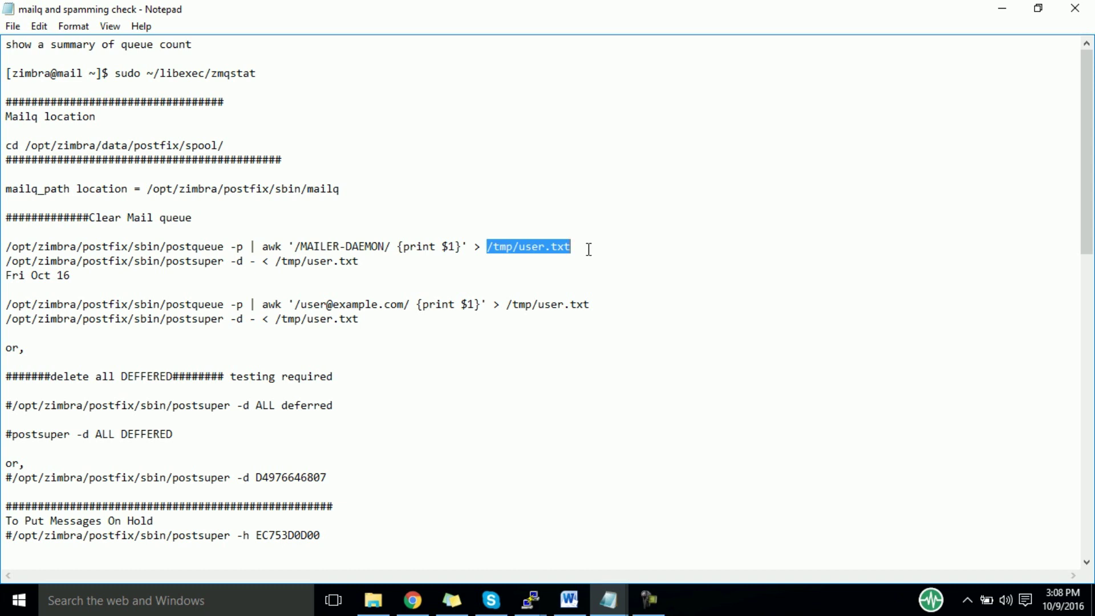
{"action": "left_click_drag", "start_coordinate": [360, 262], "coordinate": [3, 248]}
{"action": "key", "text": "ctrl+c"}
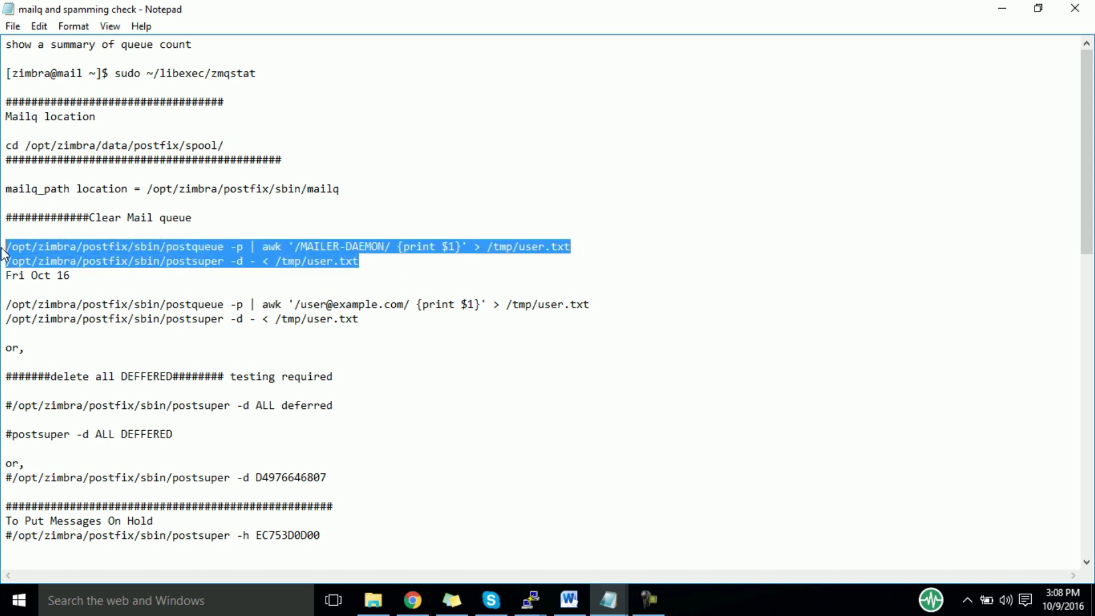
{"action": "left_click", "coordinate": [569, 599]}
Add a 'Mailq grep and delete' label below the monitoring heading with both clear-queue commands pasted under it
{"action": "scroll", "coordinate": [525, 401], "scroll_direction": "down", "scroll_amount": 4}
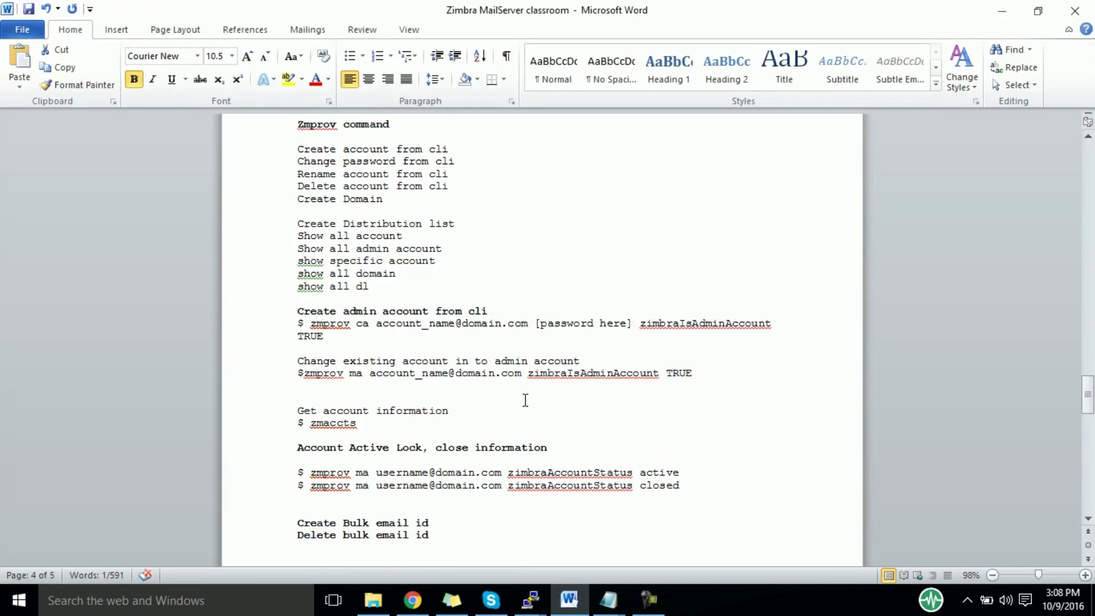
{"action": "scroll", "coordinate": [524, 400], "scroll_direction": "up", "scroll_amount": 4}
{"action": "left_click", "coordinate": [634, 223]}
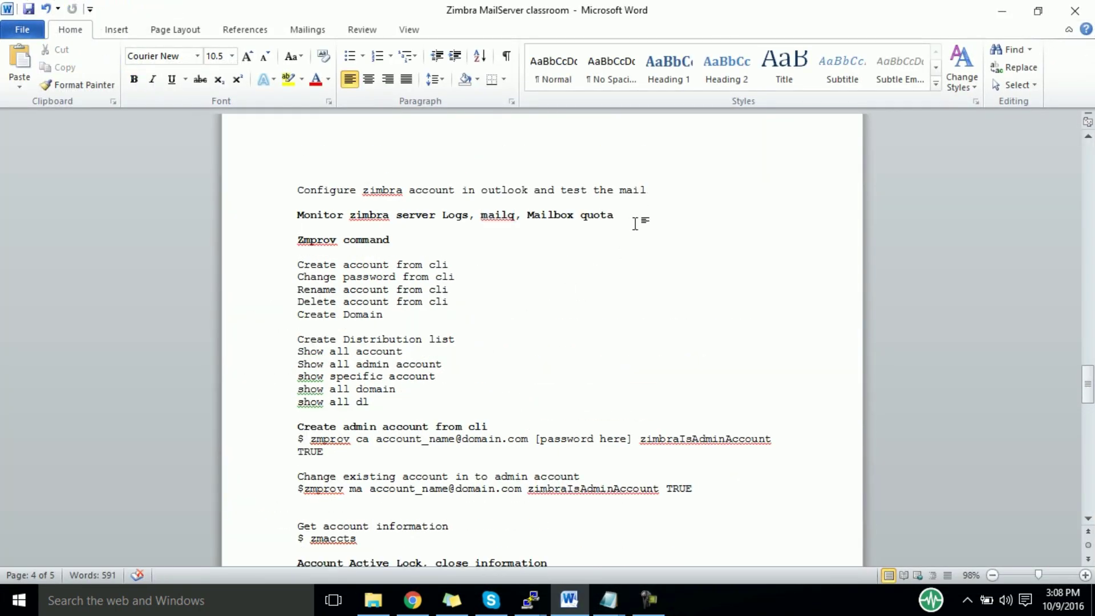
{"action": "key", "text": "Return"}
{"action": "key", "text": "Return"}
{"action": "type", "text": "ma"}
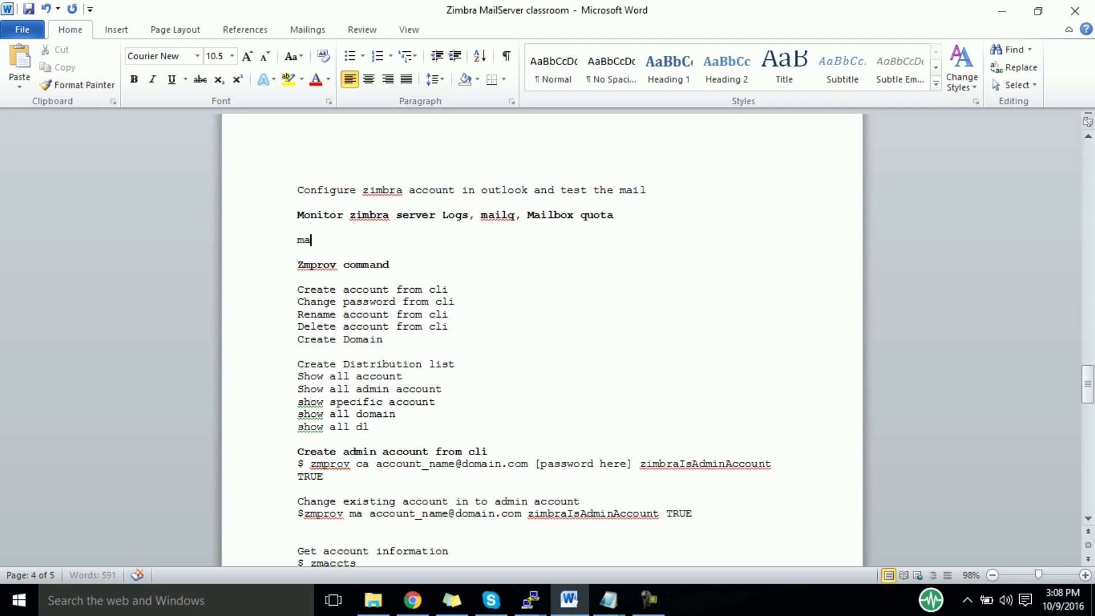
{"action": "type", "text": "ilq "}
{"action": "type", "text": "grep"}
{"action": "key", "text": "Return"}
{"action": "key", "text": "ctrl+v"}
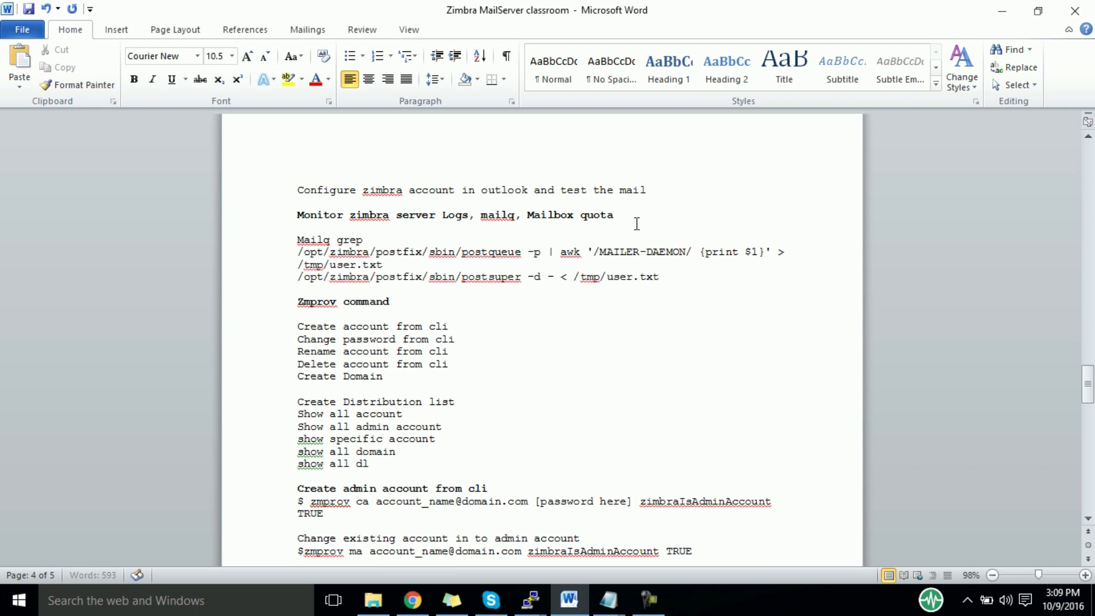
{"action": "key", "text": "Return"}
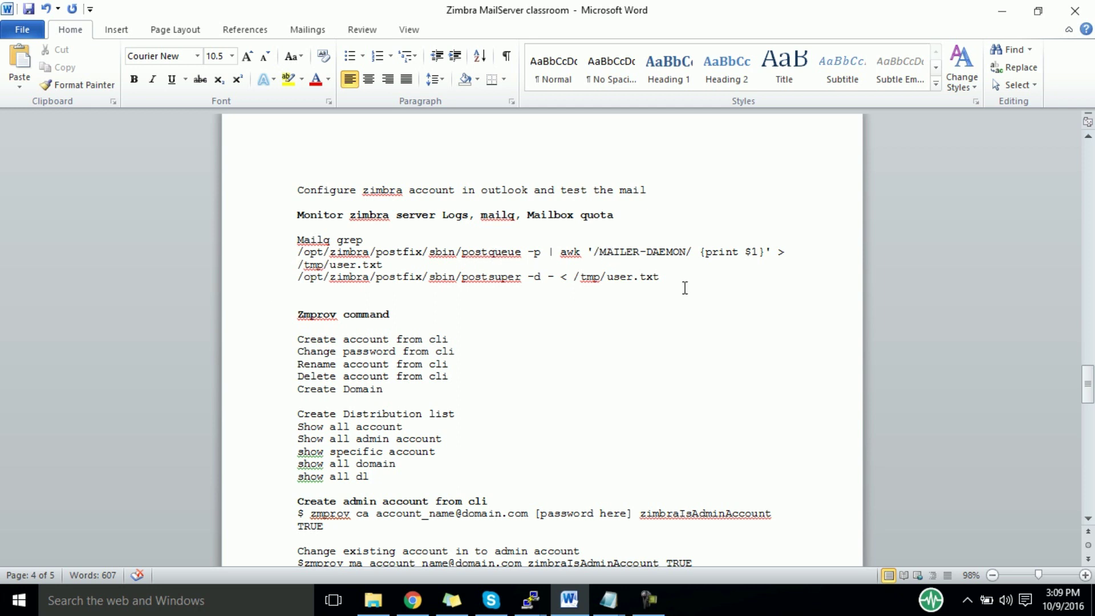
{"action": "left_click", "coordinate": [381, 240]}
{"action": "type", "text": "and delete"}
Find and select the postsuper -h ALL hold command in the Notepad notes
{"action": "left_click", "coordinate": [453, 296]}
{"action": "key", "text": "alt+Tab"}
{"action": "scroll", "coordinate": [159, 327], "scroll_direction": "down", "scroll_amount": 2}
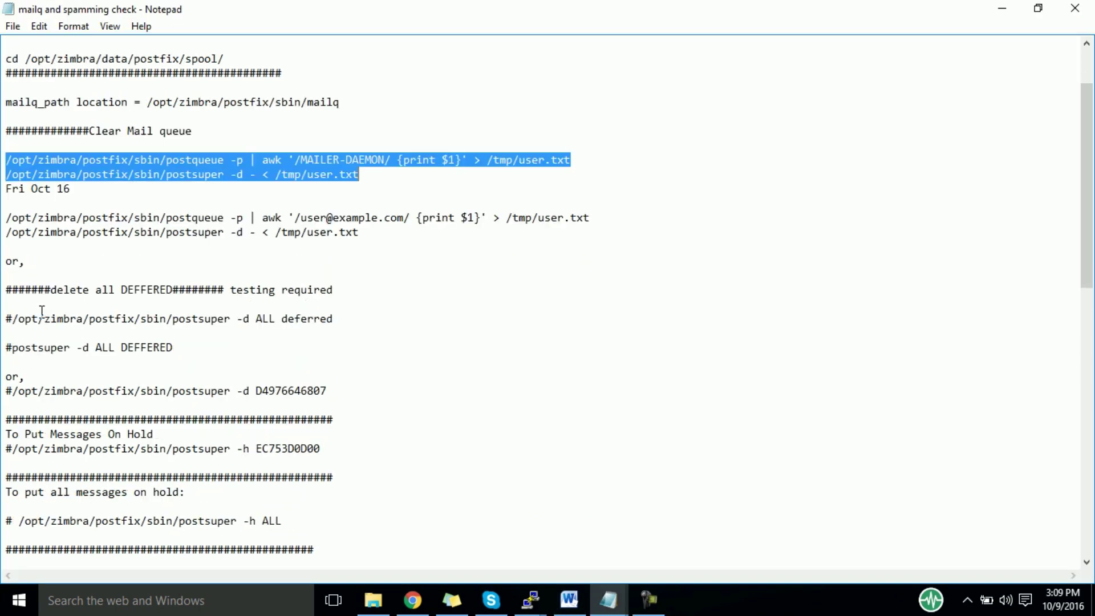
{"action": "left_click_drag", "start_coordinate": [192, 347], "coordinate": [13, 350]}
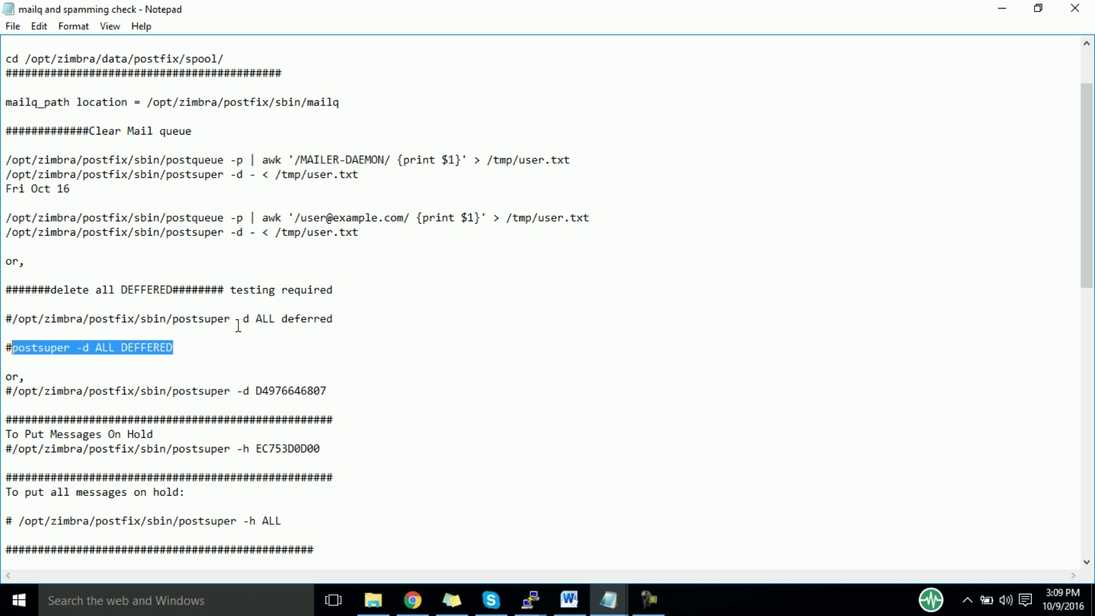
{"action": "left_click", "coordinate": [365, 331]}
{"action": "left_click_drag", "start_coordinate": [334, 319], "coordinate": [16, 317]}
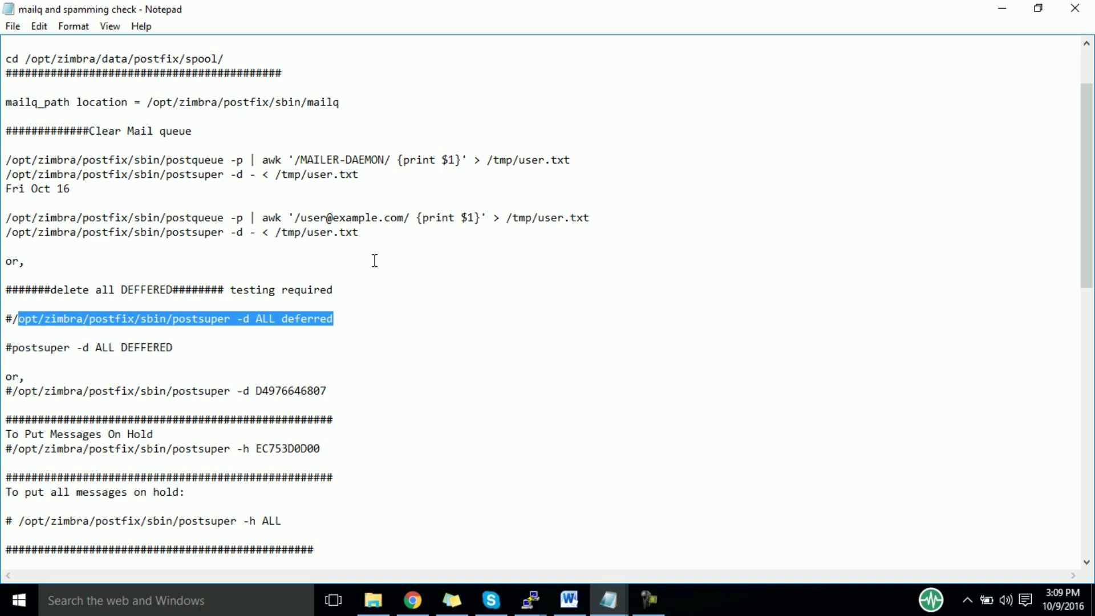
{"action": "scroll", "coordinate": [299, 302], "scroll_direction": "down", "scroll_amount": 2}
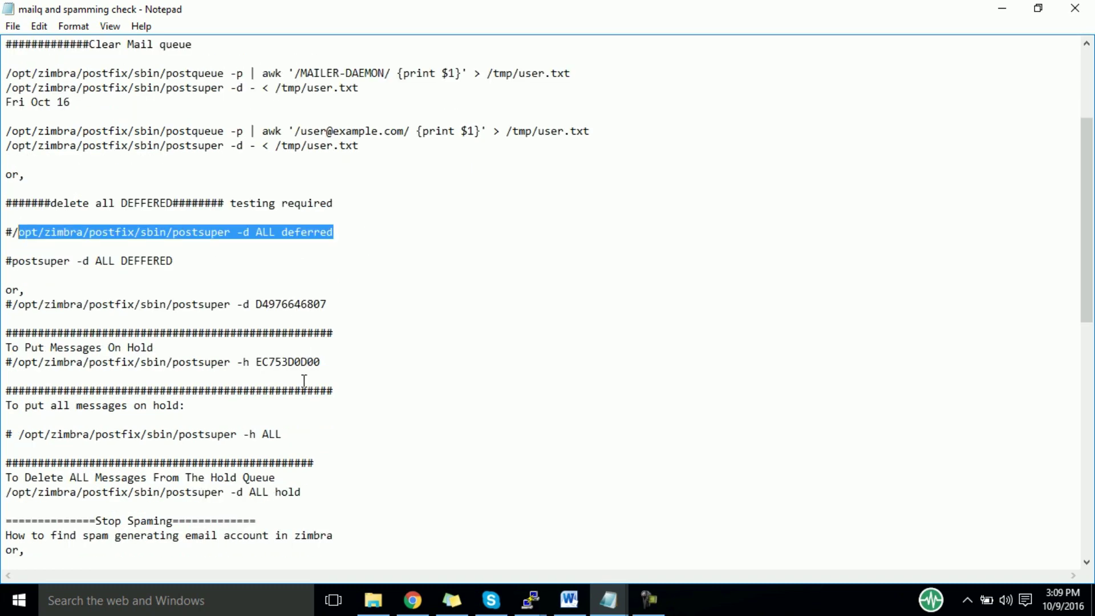
{"action": "scroll", "coordinate": [169, 419], "scroll_direction": "down", "scroll_amount": 2}
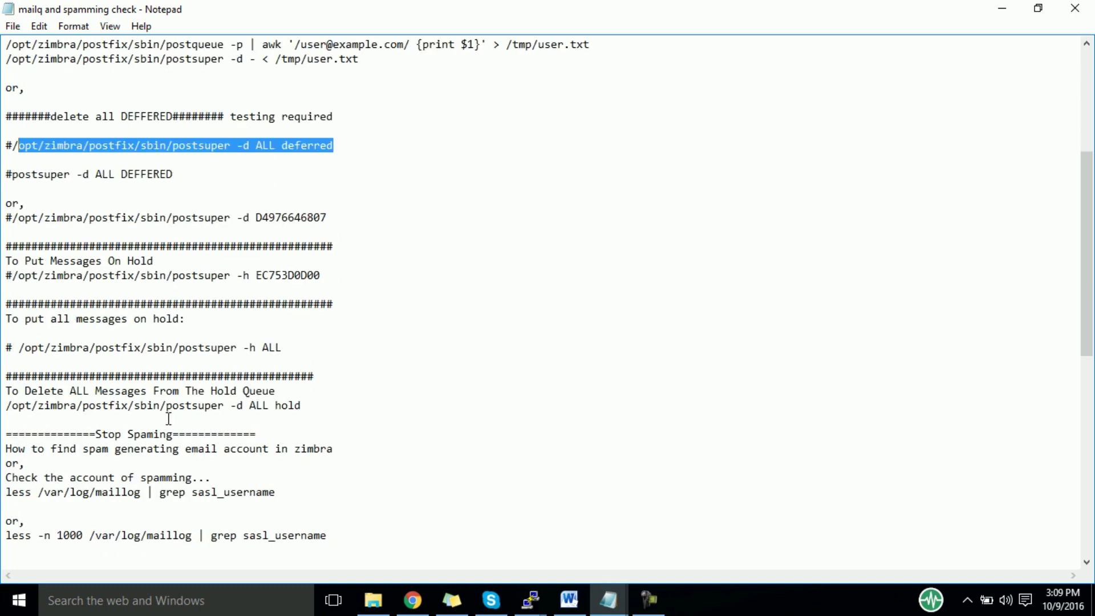
{"action": "left_click", "coordinate": [284, 348]}
{"action": "left_click", "coordinate": [20, 349], "text": "shift"}
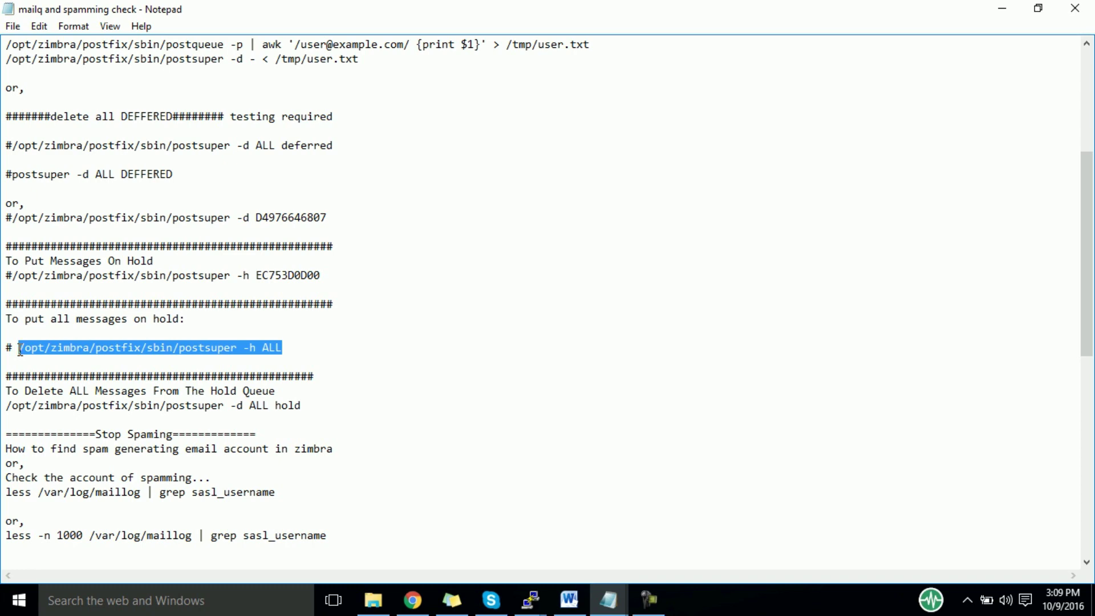
Paste the postsuper -h ALL command in Word under a new 'Hold all mail' label
{"action": "left_click", "coordinate": [569, 599]}
{"action": "key", "text": "Up"}
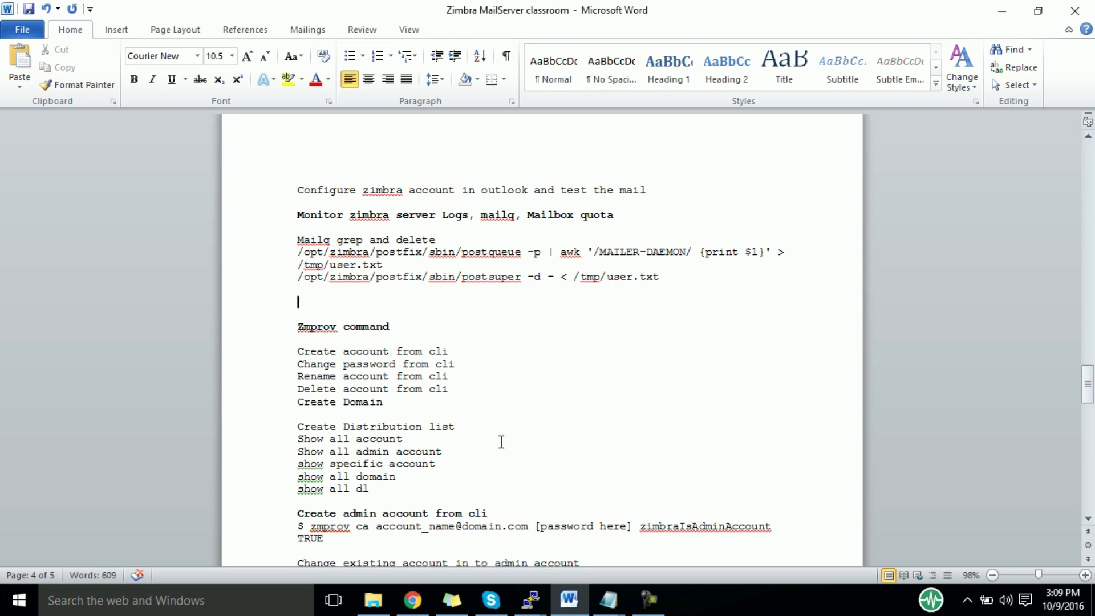
{"action": "type", "text": "Hold a"}
{"action": "type", "text": "ll mail"}
{"action": "key", "text": "Return"}
{"action": "type", "text": "/opt/zimbra/postfix/sbin/postsuper -h ALL"}
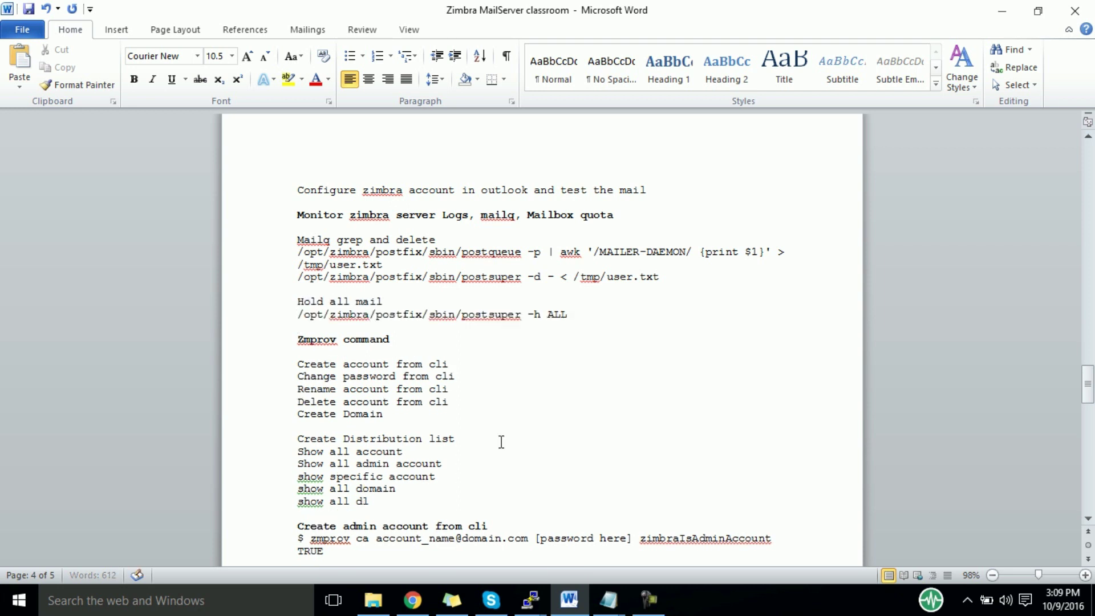
{"action": "key", "text": "Return"}
{"action": "key", "text": "Return"}
Select the less /var/log/maillog | grep sasl_username line in Notepad
{"action": "key", "text": "alt+Tab"}
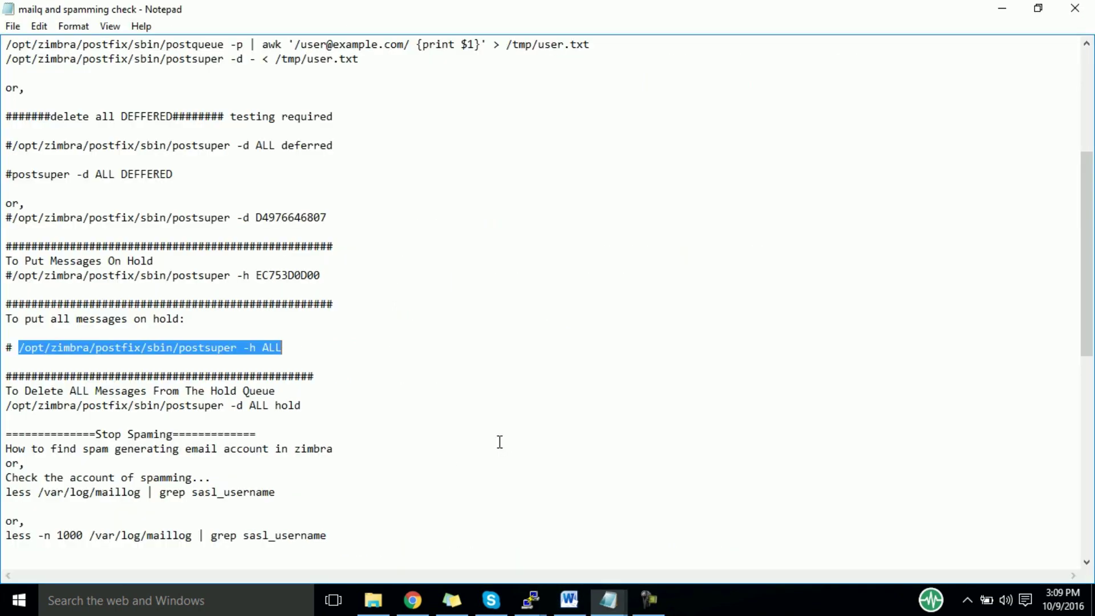
{"action": "scroll", "coordinate": [290, 454], "scroll_direction": "down", "scroll_amount": 1}
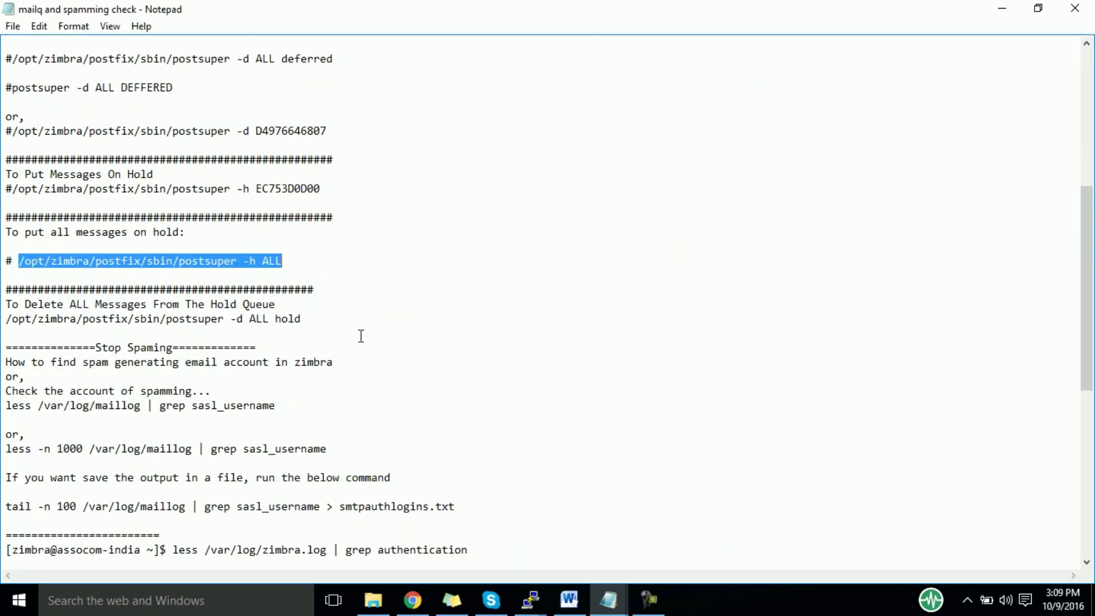
{"action": "left_click_drag", "start_coordinate": [328, 318], "coordinate": [5, 332]}
{"action": "scroll", "coordinate": [178, 393], "scroll_direction": "down", "scroll_amount": 2}
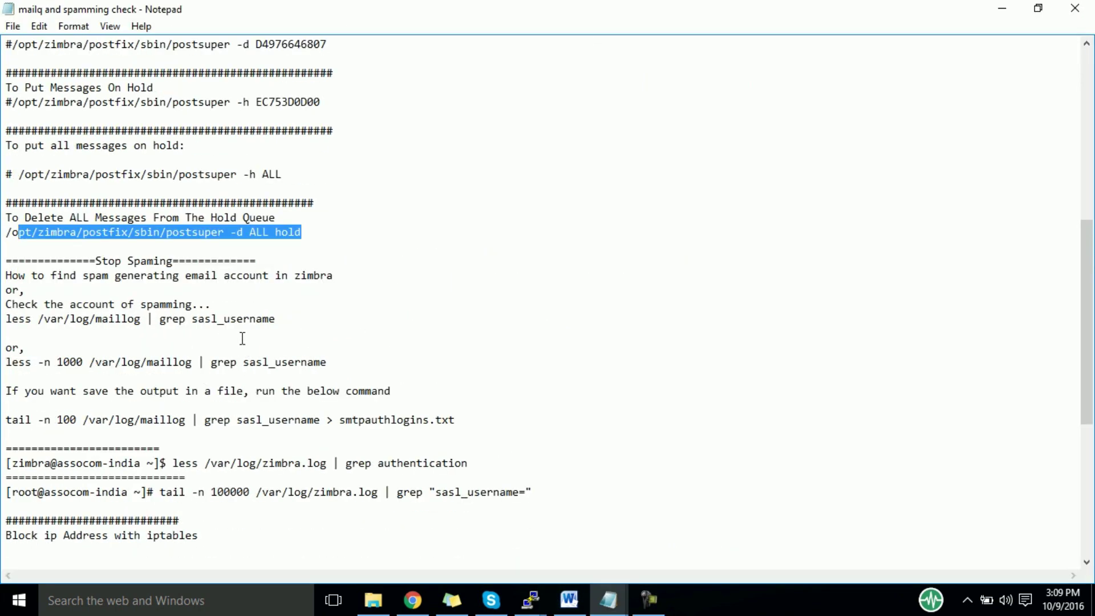
{"action": "left_click", "coordinate": [297, 324]}
{"action": "left_click_drag", "start_coordinate": [297, 324], "coordinate": [3, 322]}
{"action": "key", "text": "ctrl+c"}
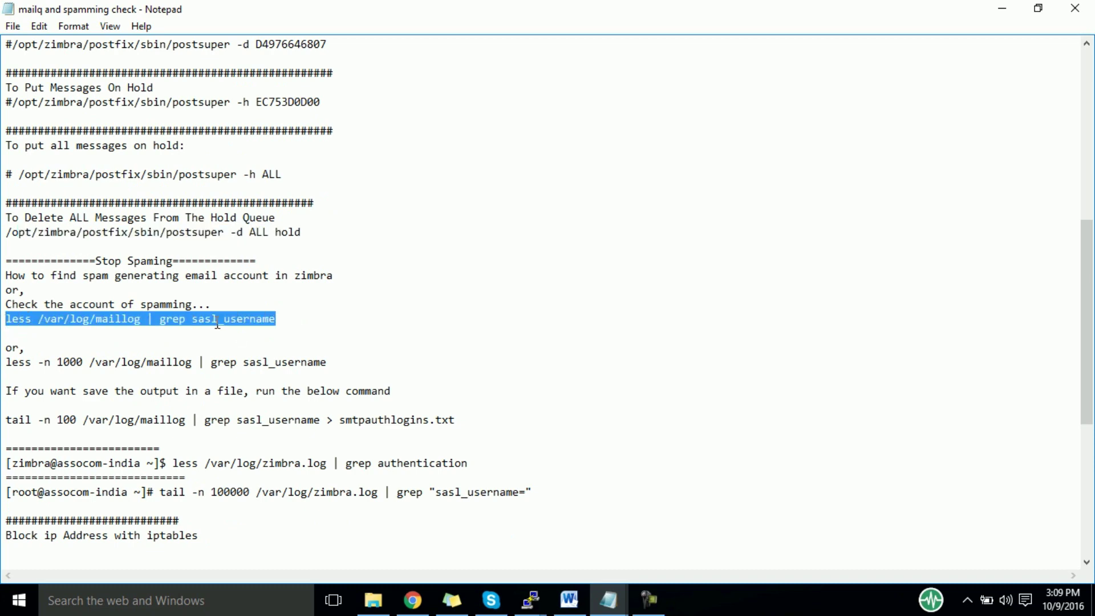
Paste the sasl_username grep into Word under a 'Grep salsl id' label
{"action": "left_click", "coordinate": [1010, 8]}
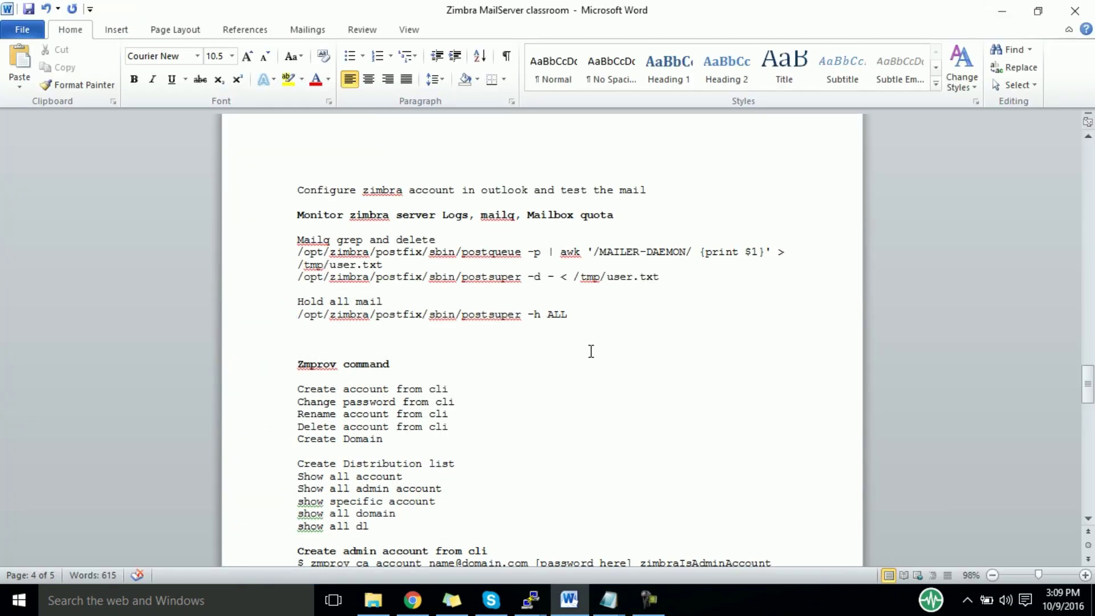
{"action": "key", "text": "ctrl+v"}
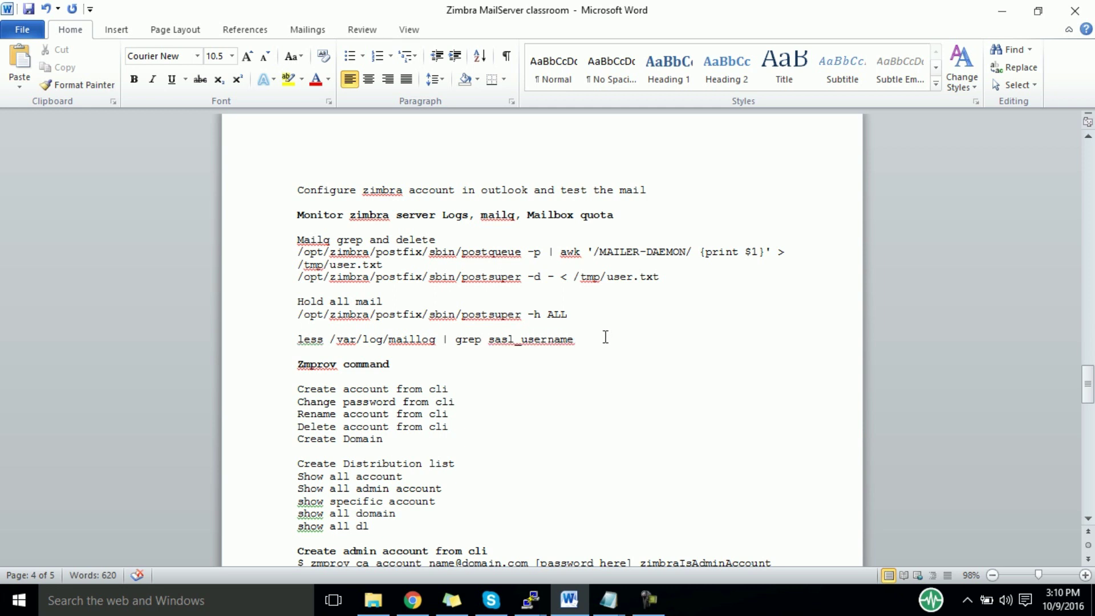
{"action": "key", "text": "Home"}
{"action": "key", "text": "Return"}
{"action": "key", "text": "Up"}
{"action": "type", "text": "Grep"}
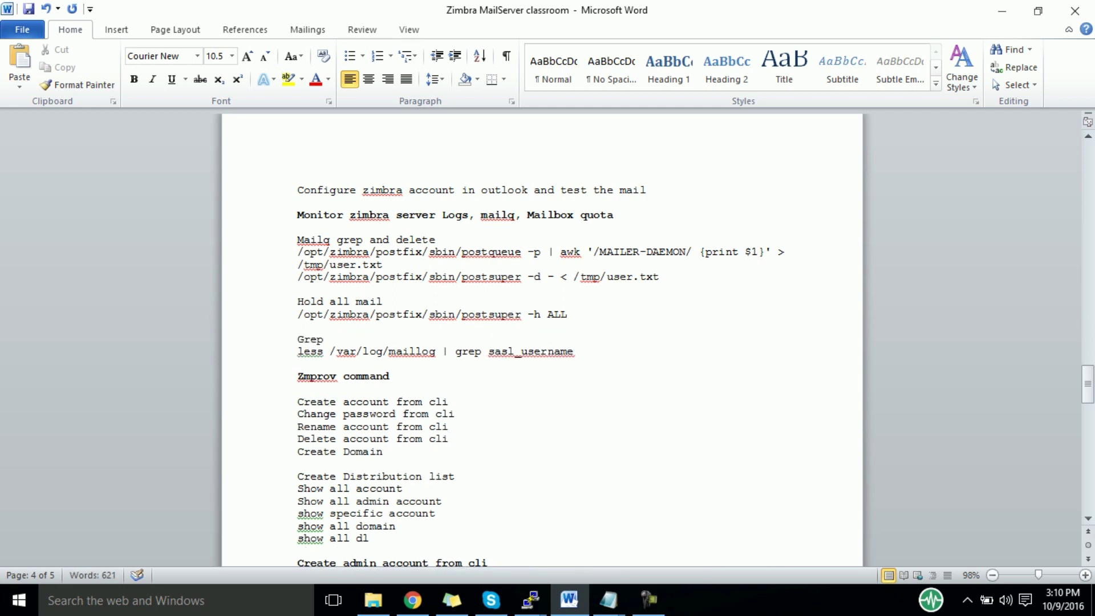
{"action": "type", "text": " salsl"}
{"action": "type", "text": " id"}
Run 'less /var/log/maillog | grep sasl_username' as the zimbra user, getting permission denied
{"action": "mouse_move", "coordinate": [530, 601]}
{"action": "left_click", "coordinate": [436, 565]}
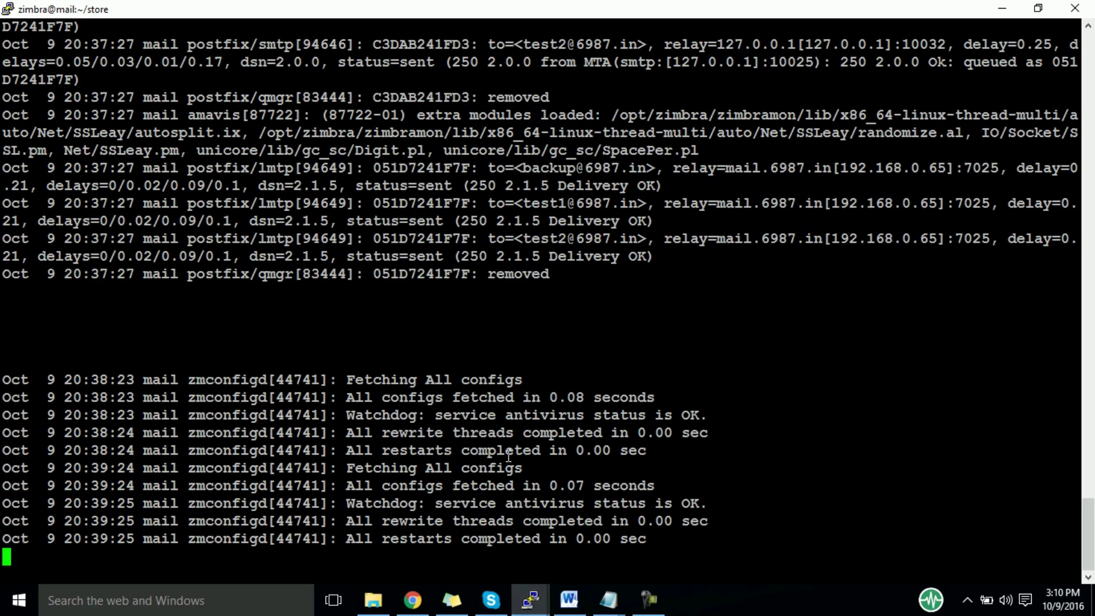
{"action": "type", "text": "less /var/log/maillog | grep sasl_username"}
{"action": "key", "text": "Return"}
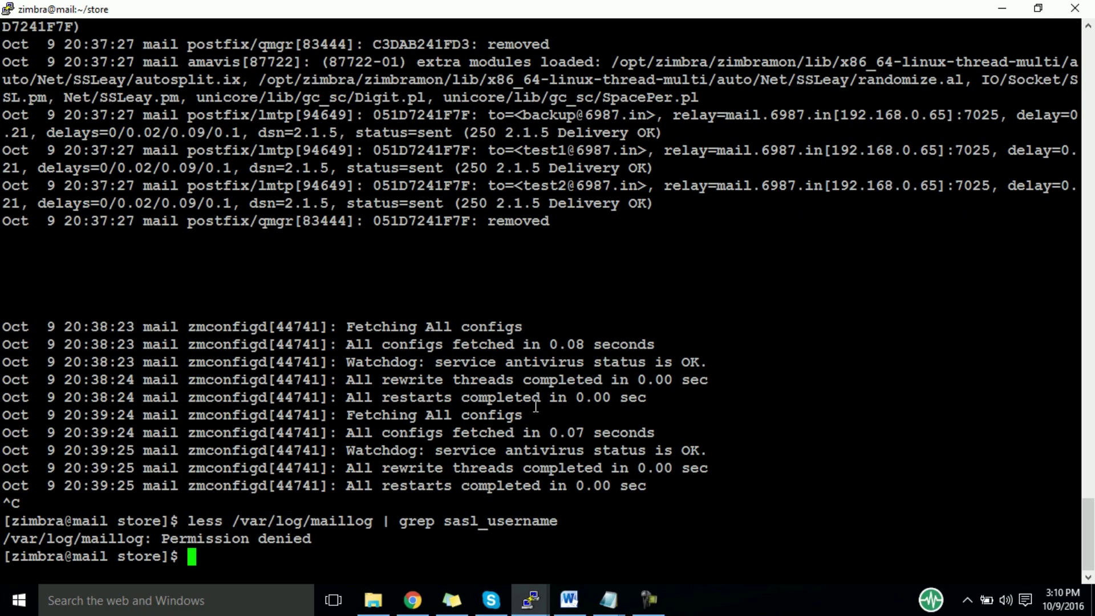
Log out to root and rerun the sasl_username maillog grep, which returns no matches
{"action": "type", "text": "logout"}
{"action": "key", "text": "Return"}
{"action": "type", "text": "less /var/log/maillog | grep sasl_username"}
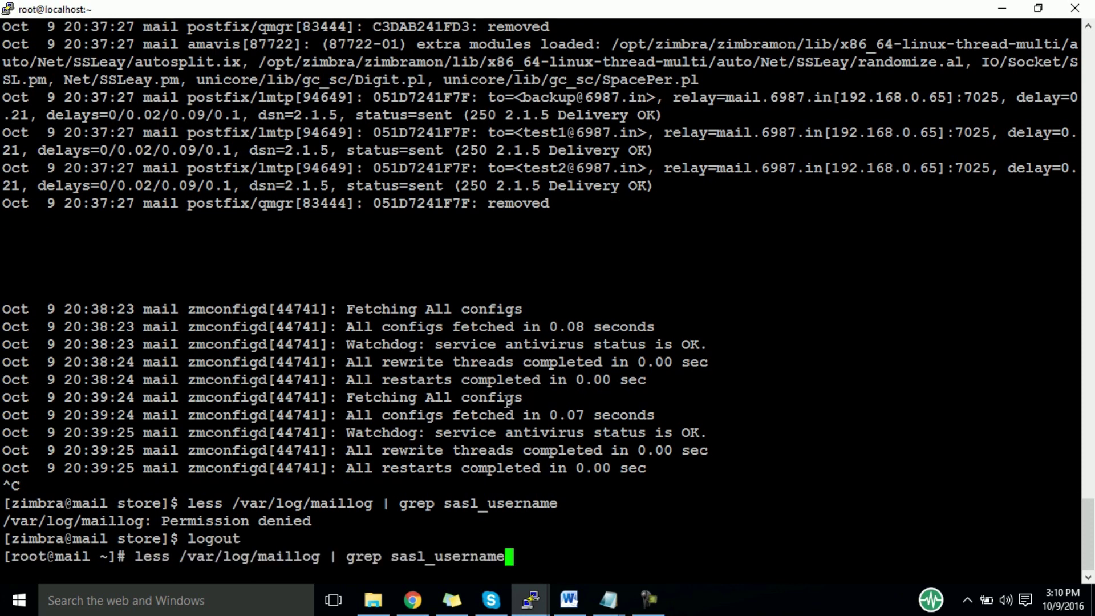
{"action": "key", "text": "Return"}
{"action": "key", "text": "Up"}
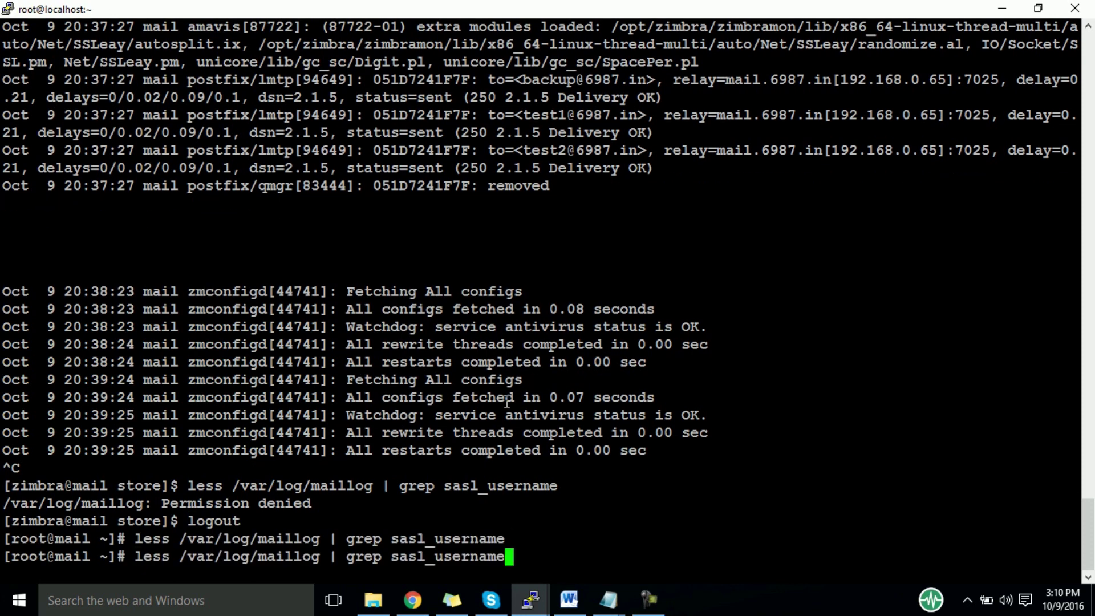
{"action": "key", "text": "Return"}
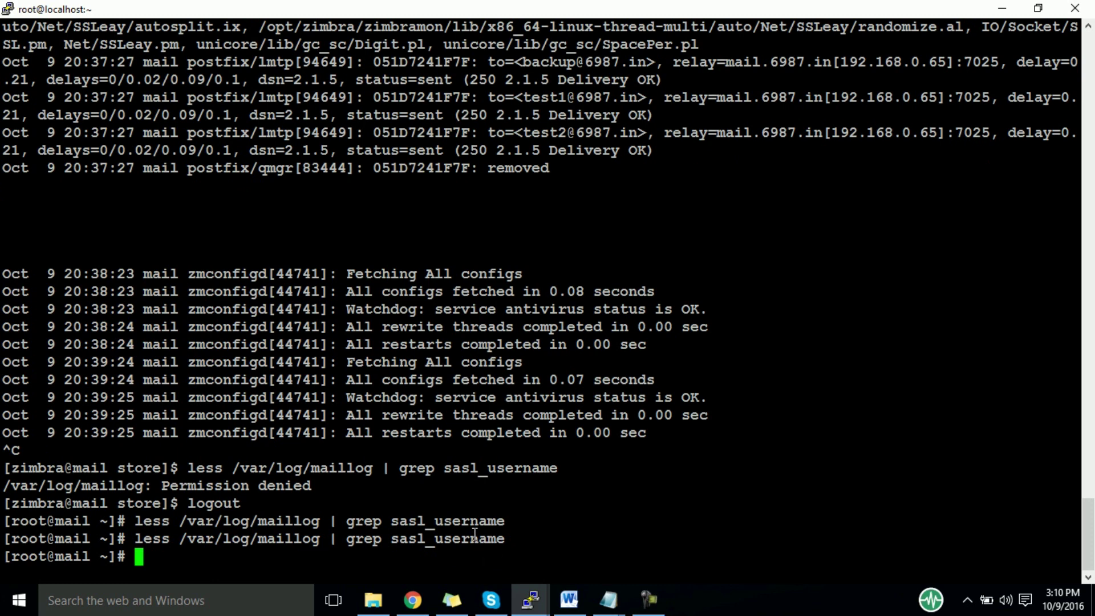
{"action": "double_click", "coordinate": [472, 521]}
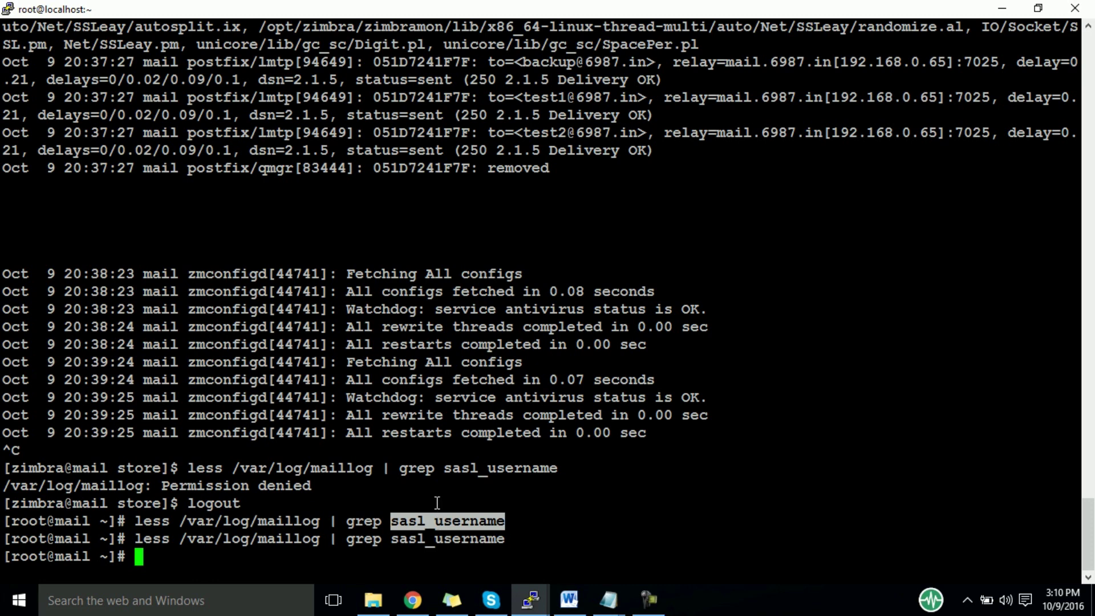
{"action": "double_click", "coordinate": [251, 524]}
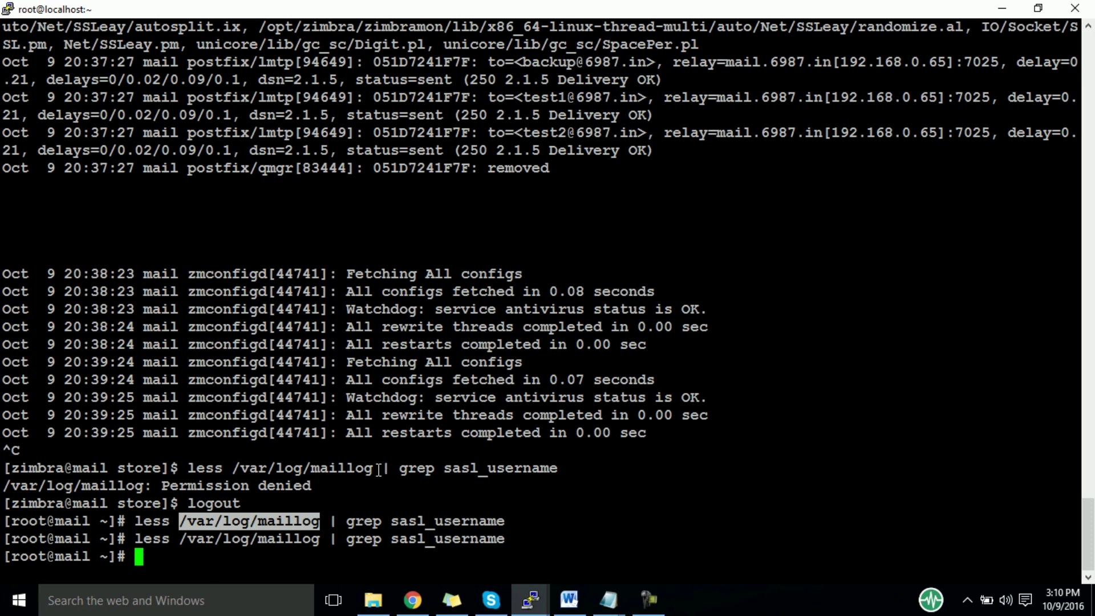